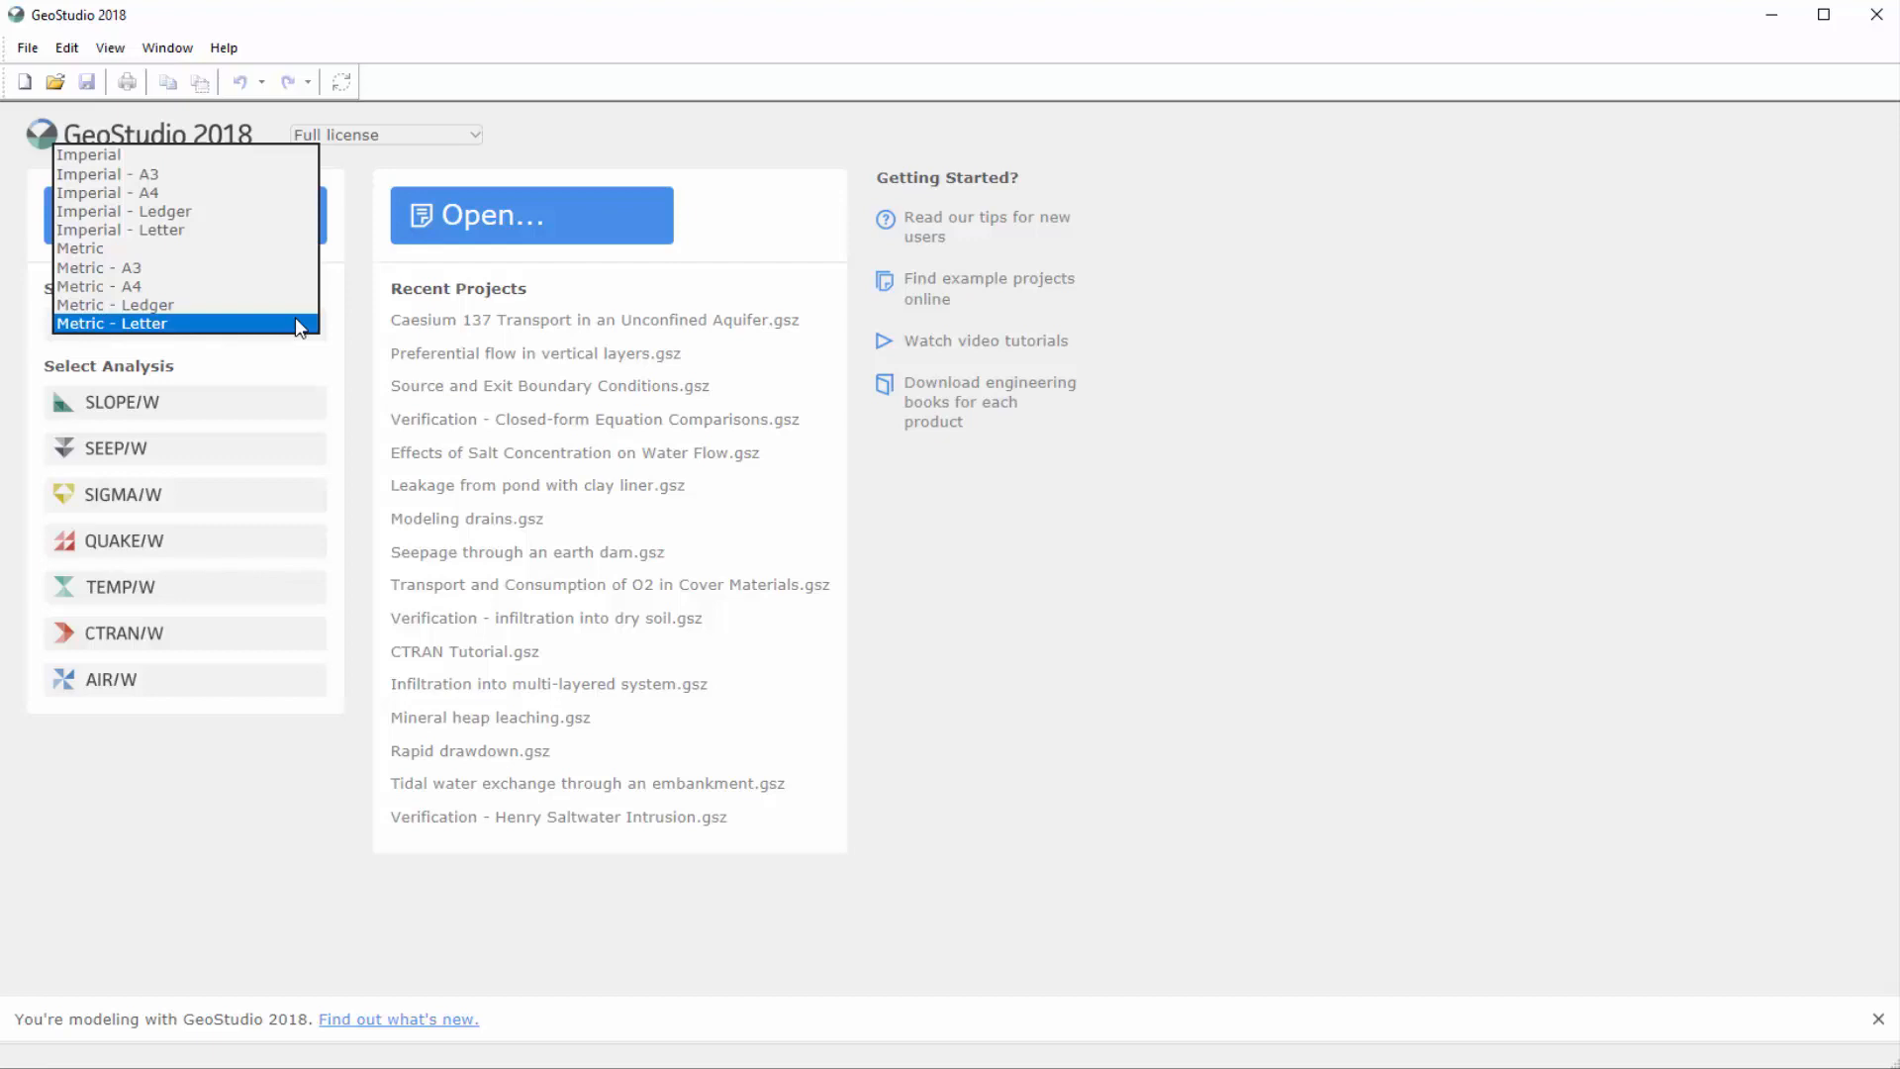
Create a new project from the Metric - Letter template
{"action": "left_click", "coordinate": [300, 324]}
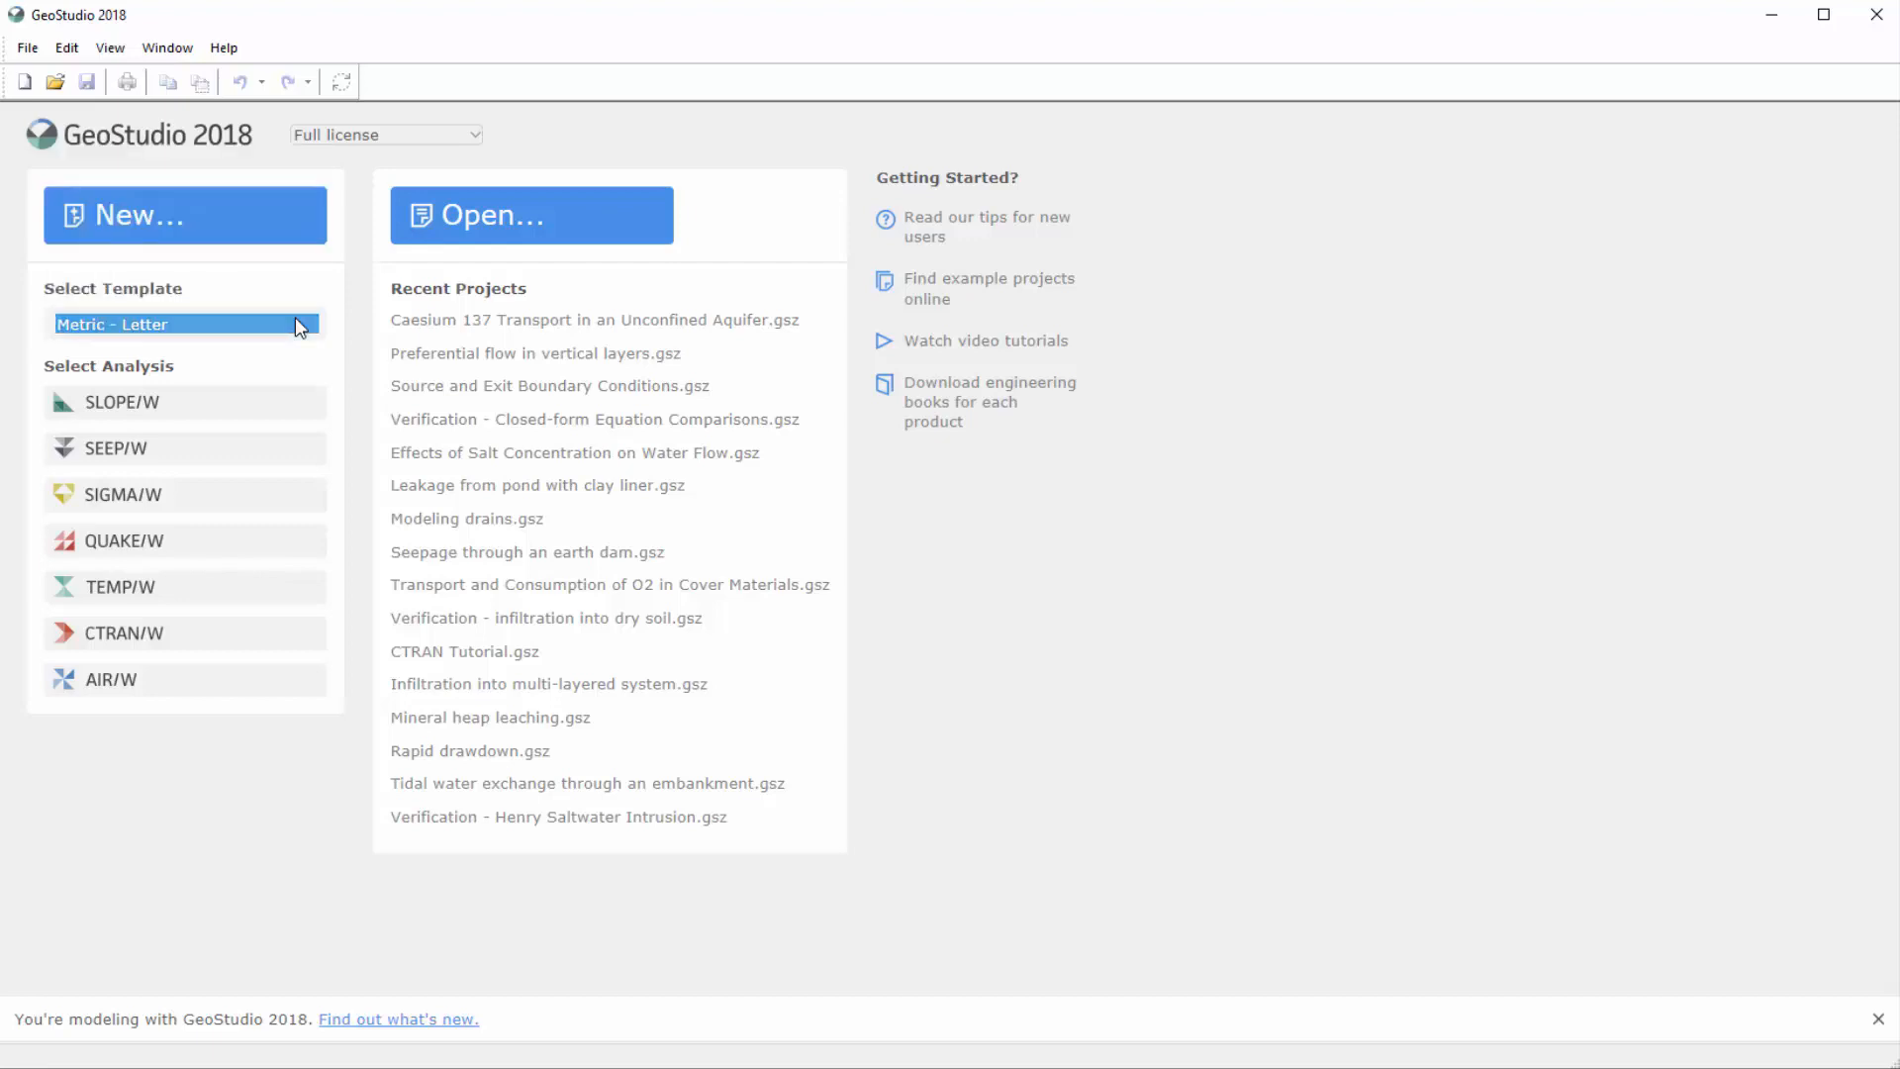
{"action": "left_click", "coordinate": [208, 240]}
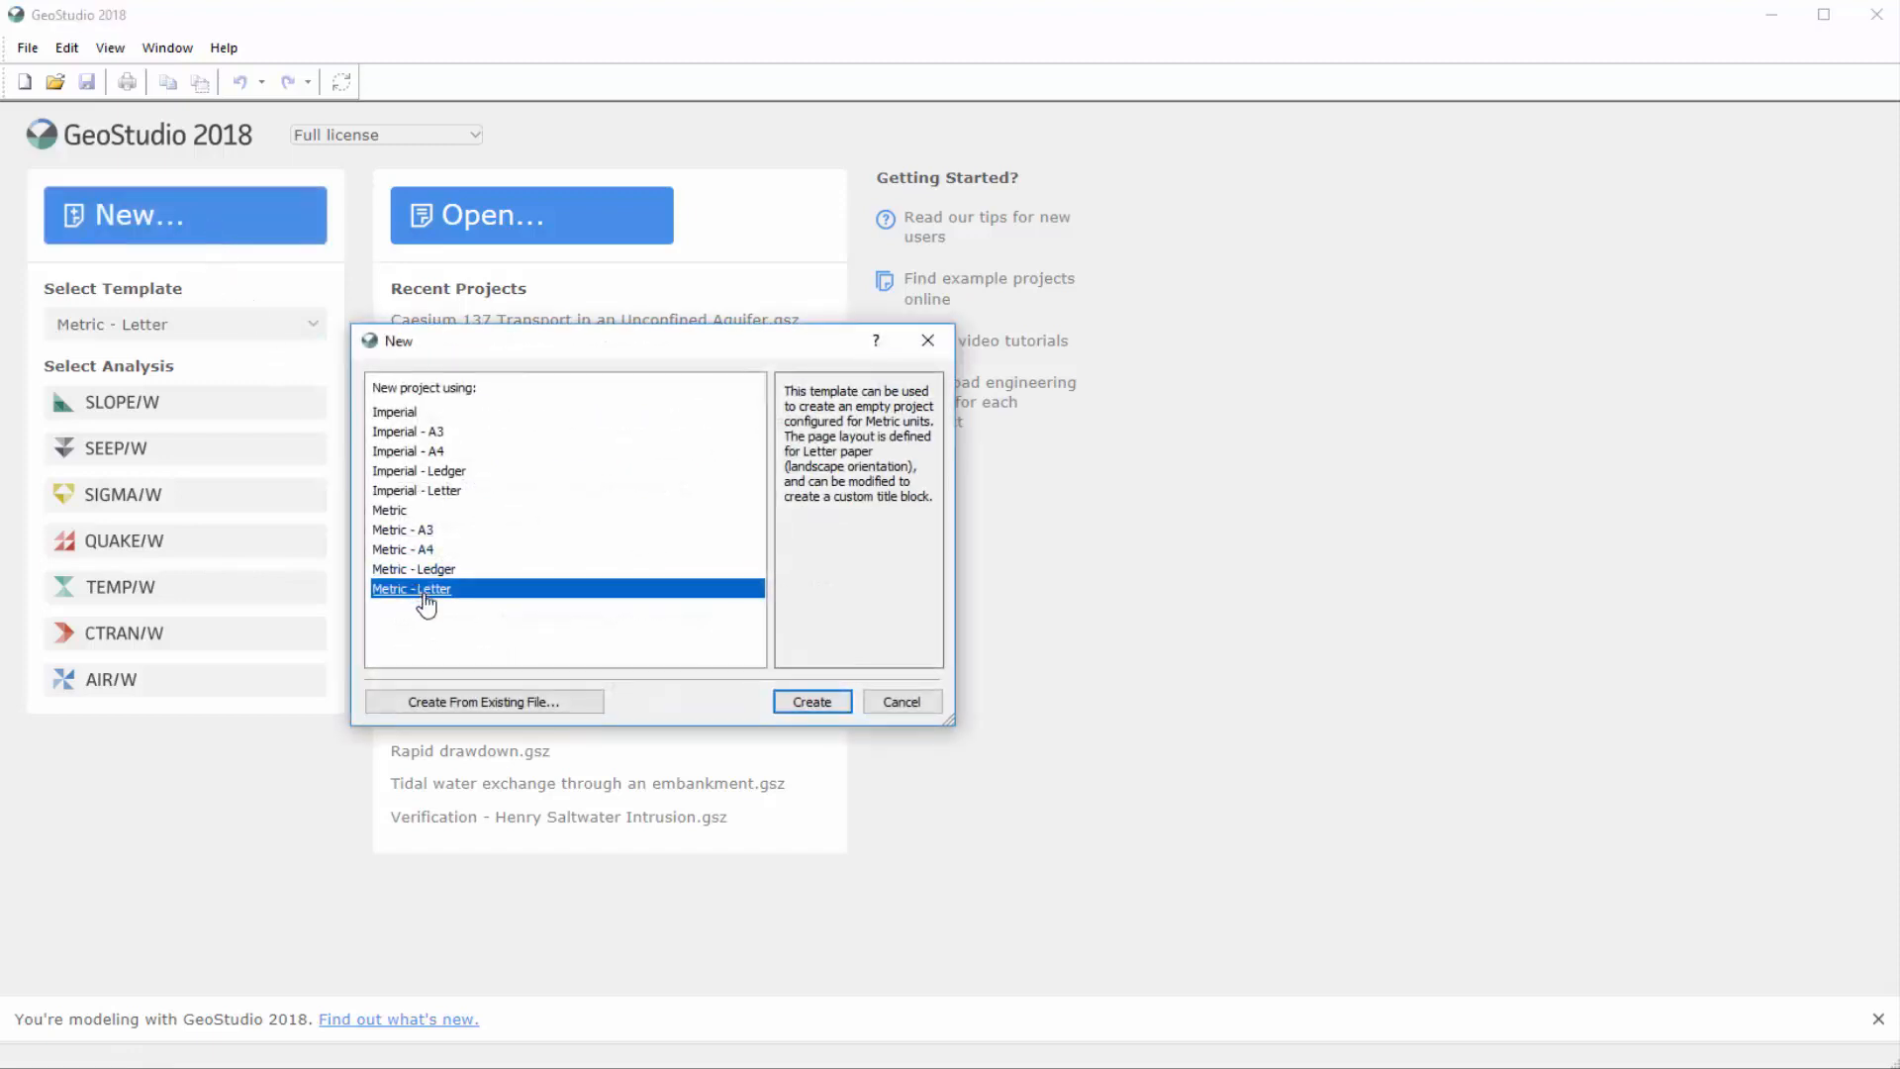
{"action": "left_click", "coordinate": [805, 705]}
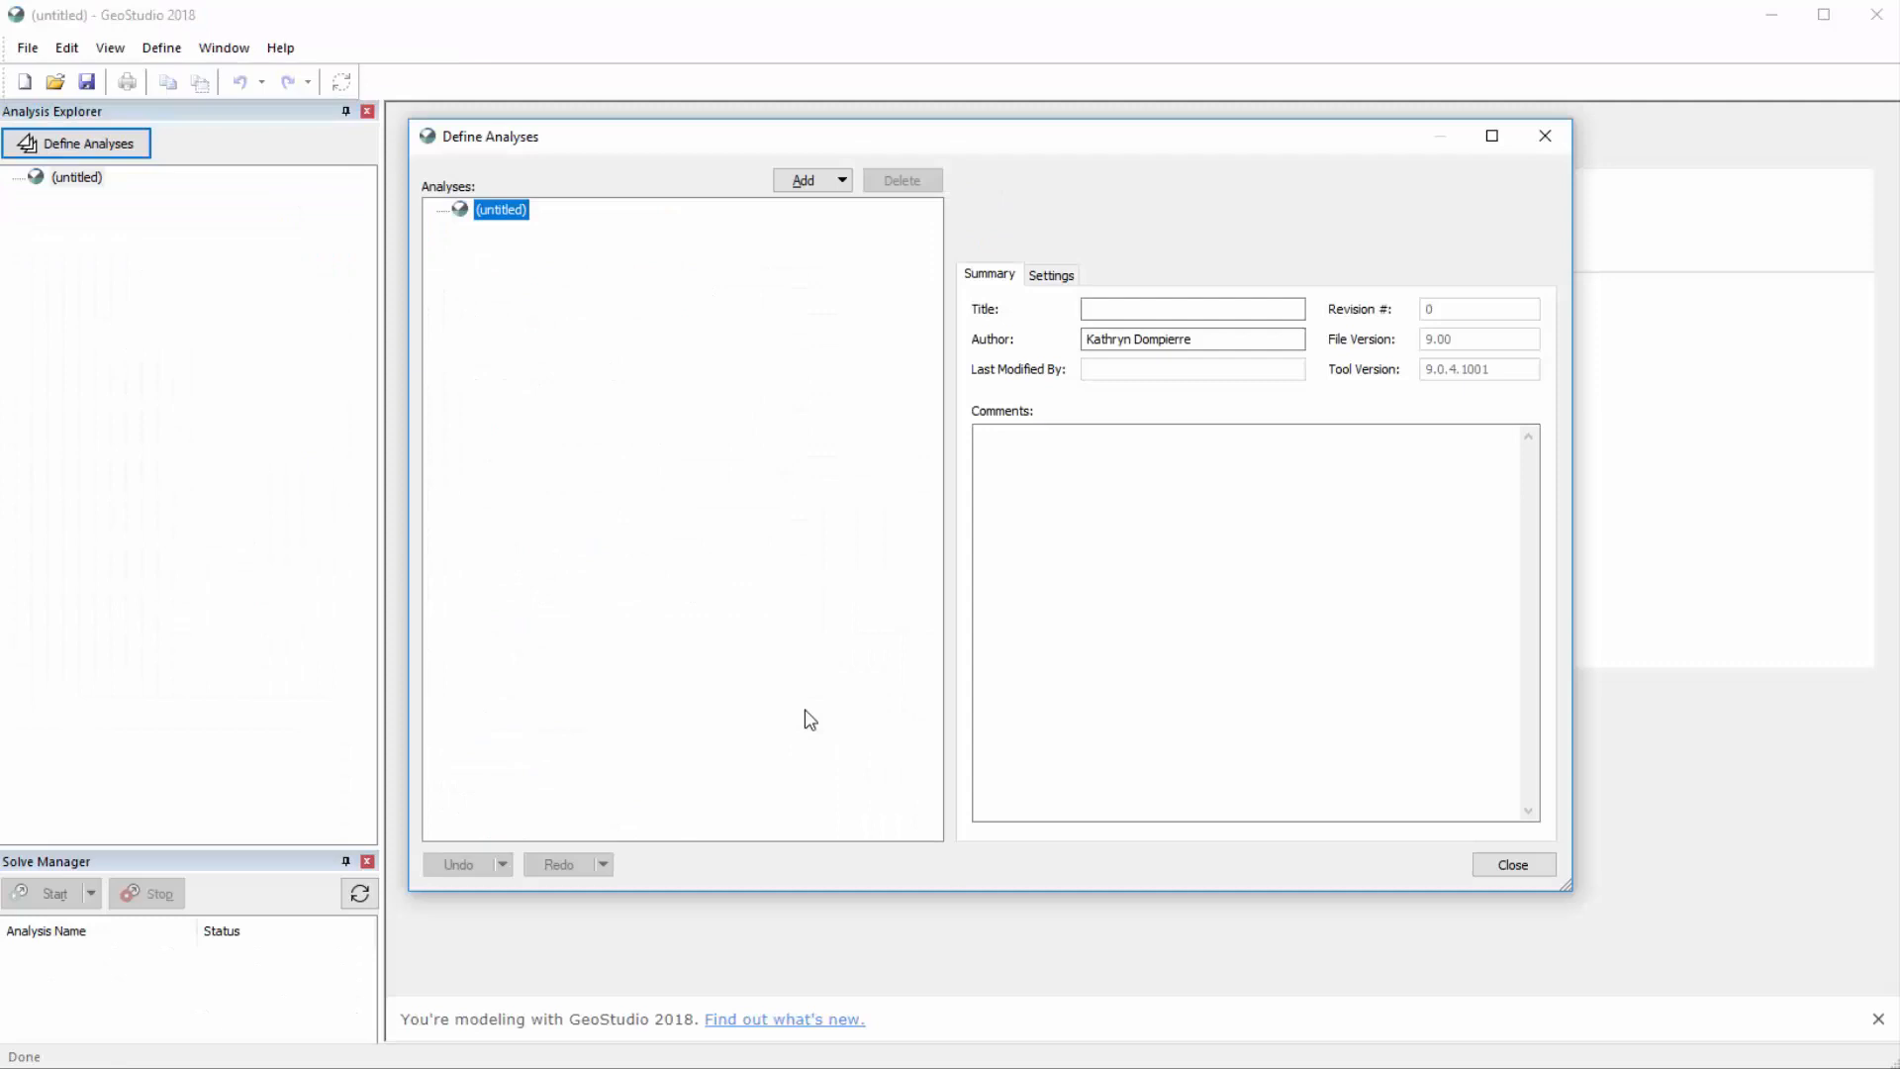
Title the project "Contaminated Pond" and enter the comment "Advection-dispersion analysis"
{"action": "left_click", "coordinate": [1105, 311]}
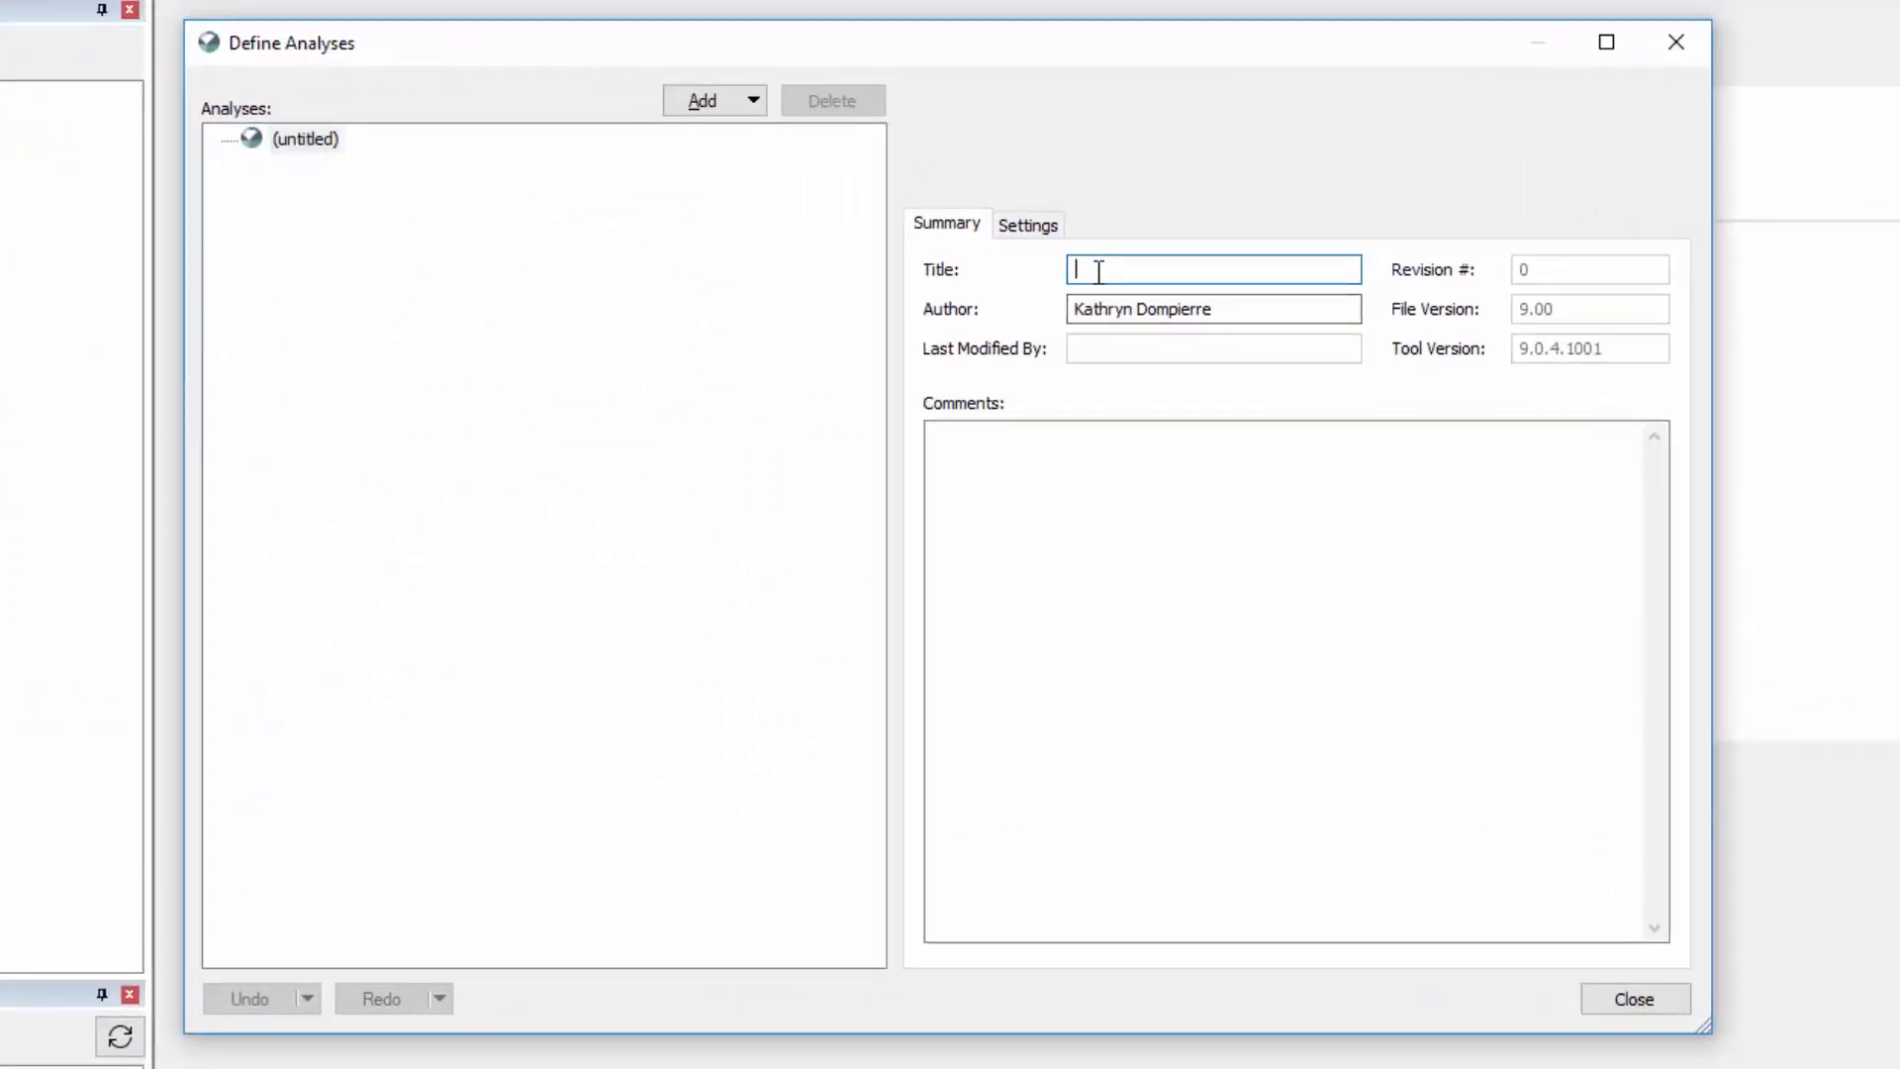
{"action": "type", "text": "Contaminated Pond"}
{"action": "key", "text": "Tab"}
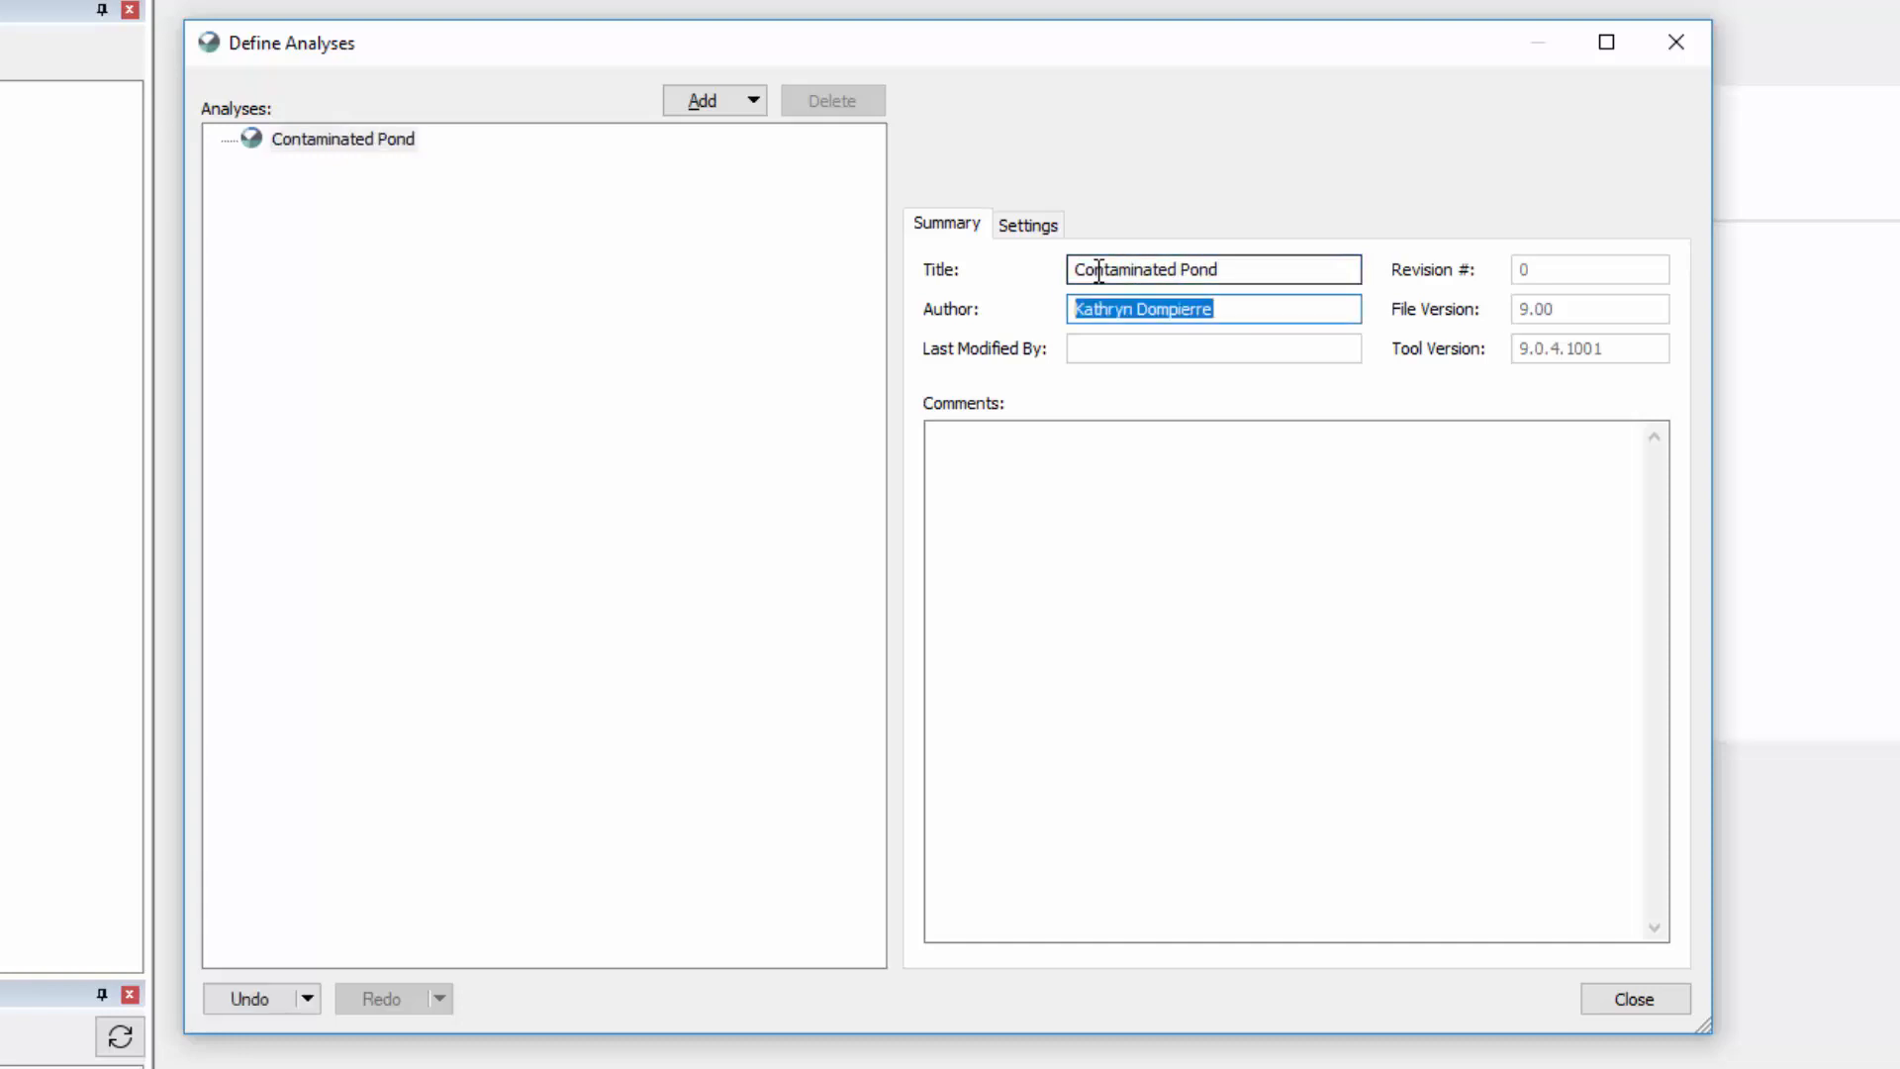
{"action": "key", "text": "Tab"}
{"action": "type", "text": "Advec"}
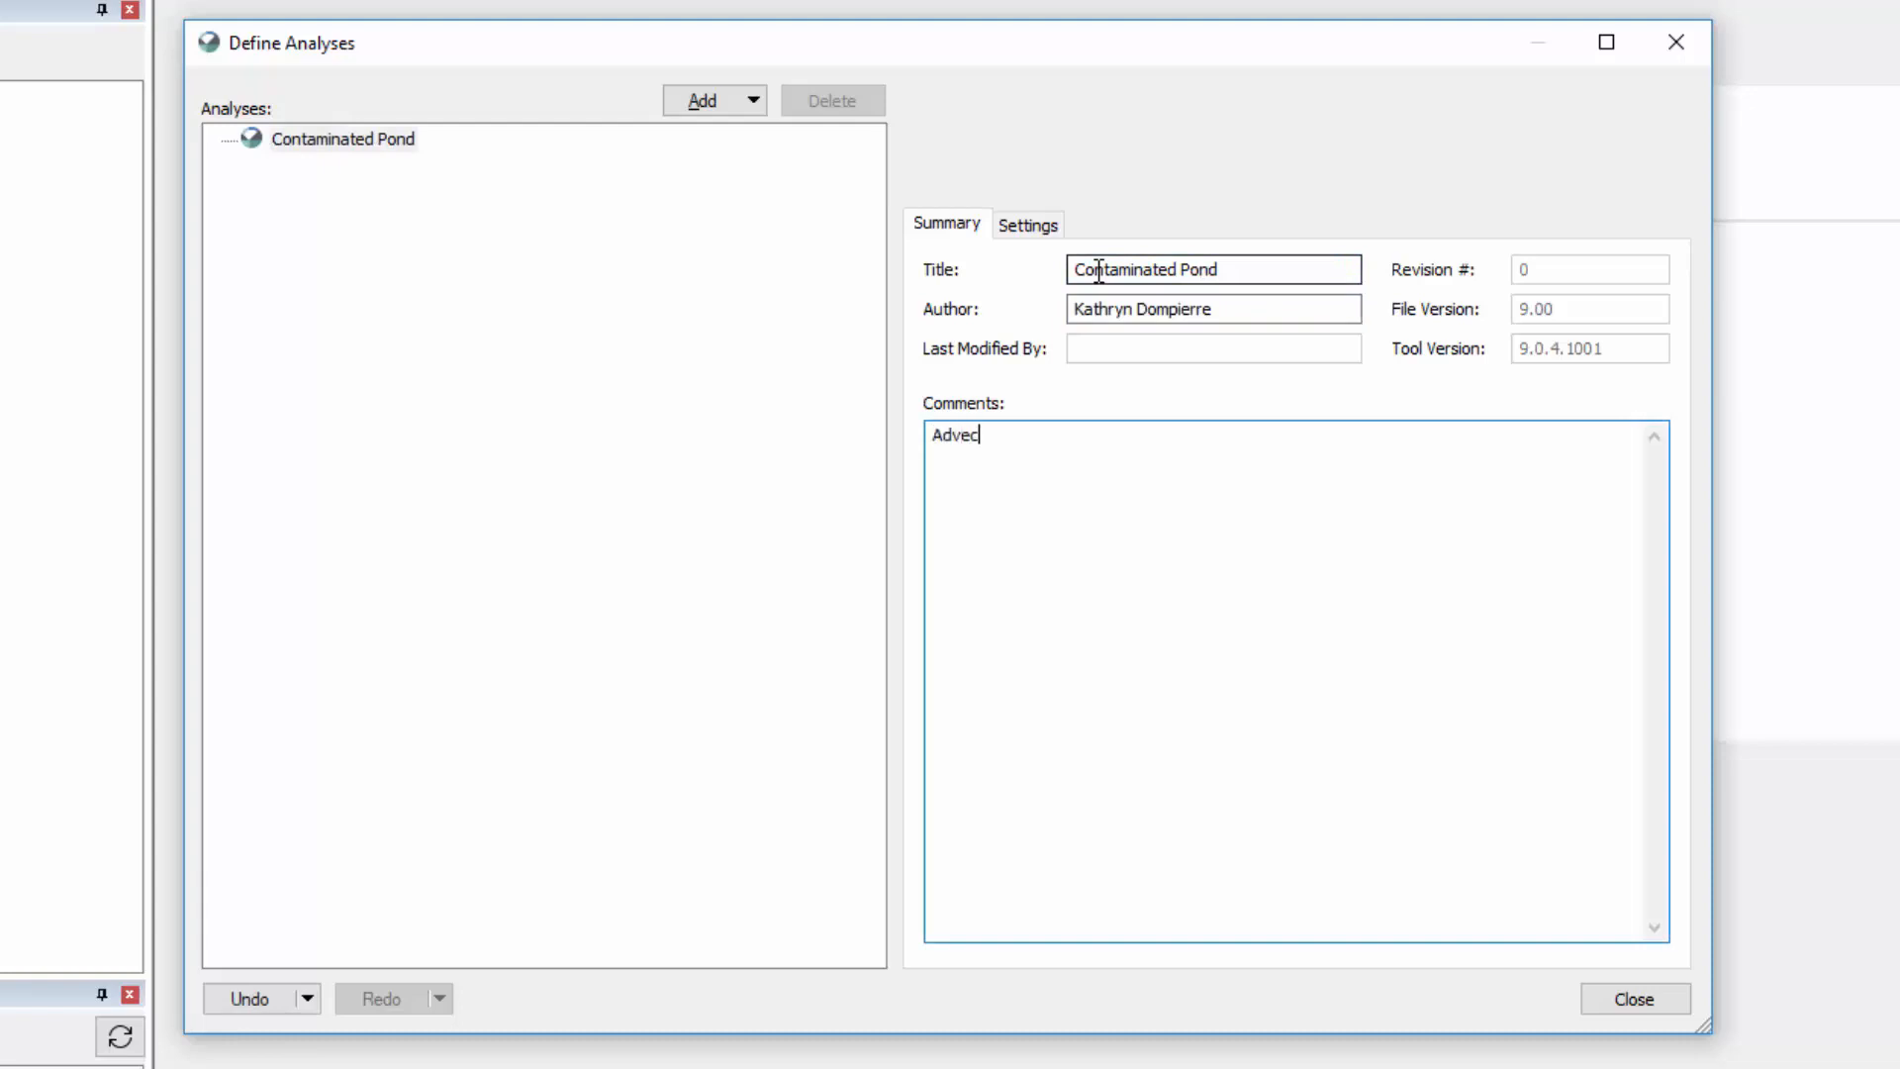
{"action": "type", "text": "tion-dispersion analysis"}
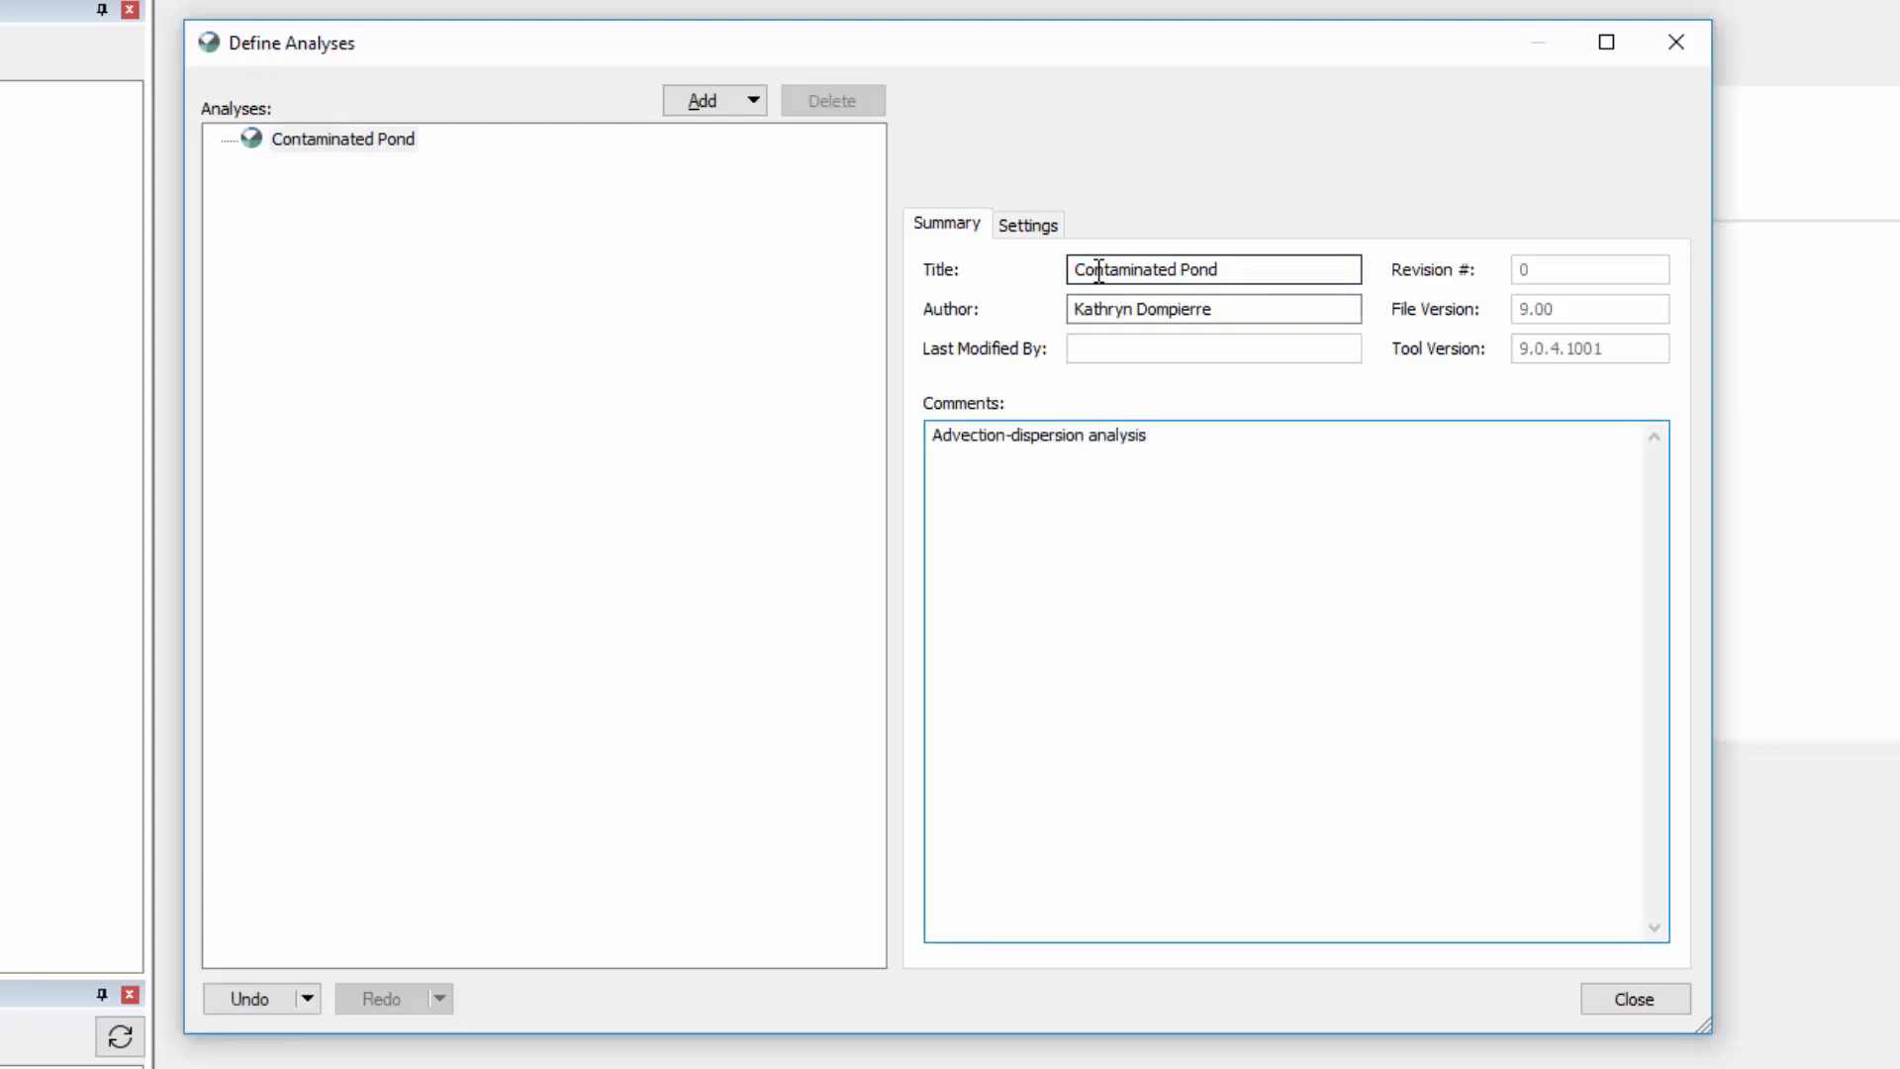
Add a steady-state SEEP/W analysis and a transient solute CTRAN/W analysis beneath it
{"action": "left_click", "coordinate": [745, 92]}
{"action": "mouse_move", "coordinate": [693, 188]}
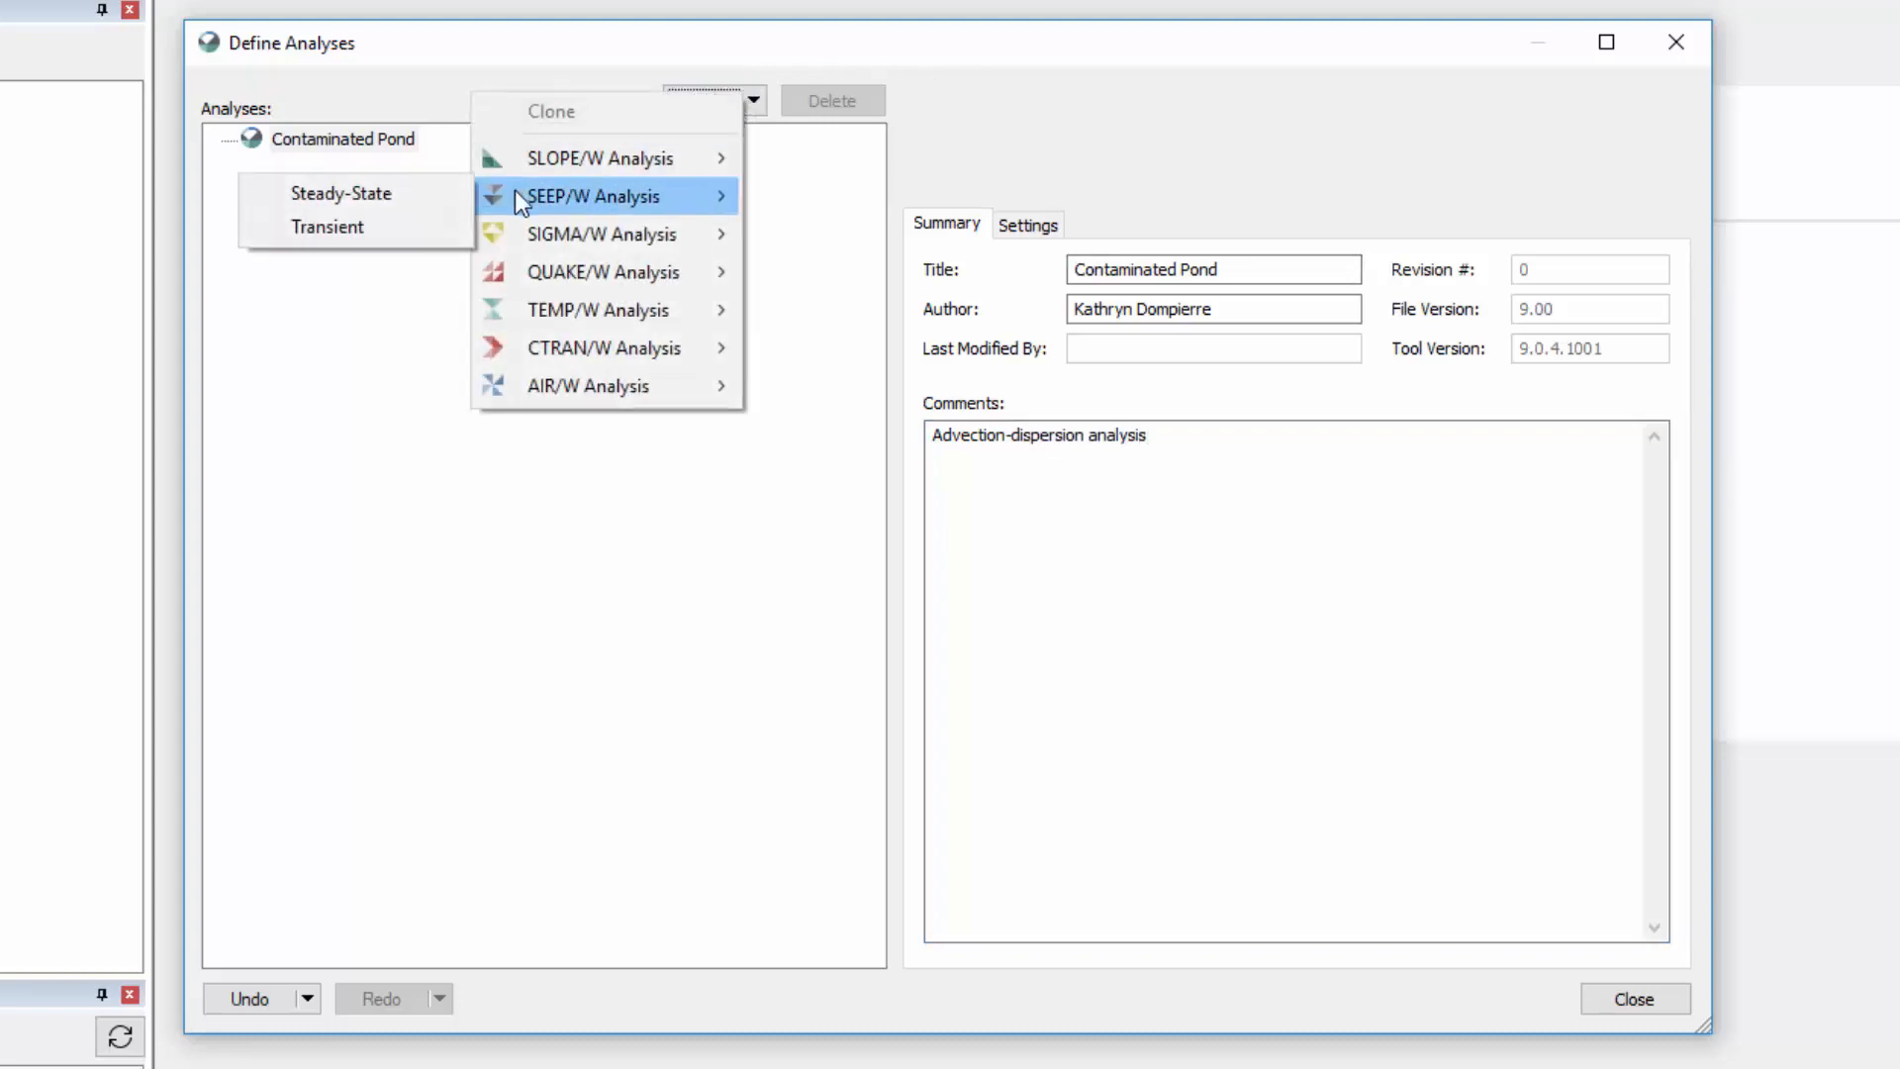
{"action": "left_click", "coordinate": [424, 190]}
{"action": "left_click", "coordinate": [704, 102]}
{"action": "mouse_move", "coordinate": [604, 349]}
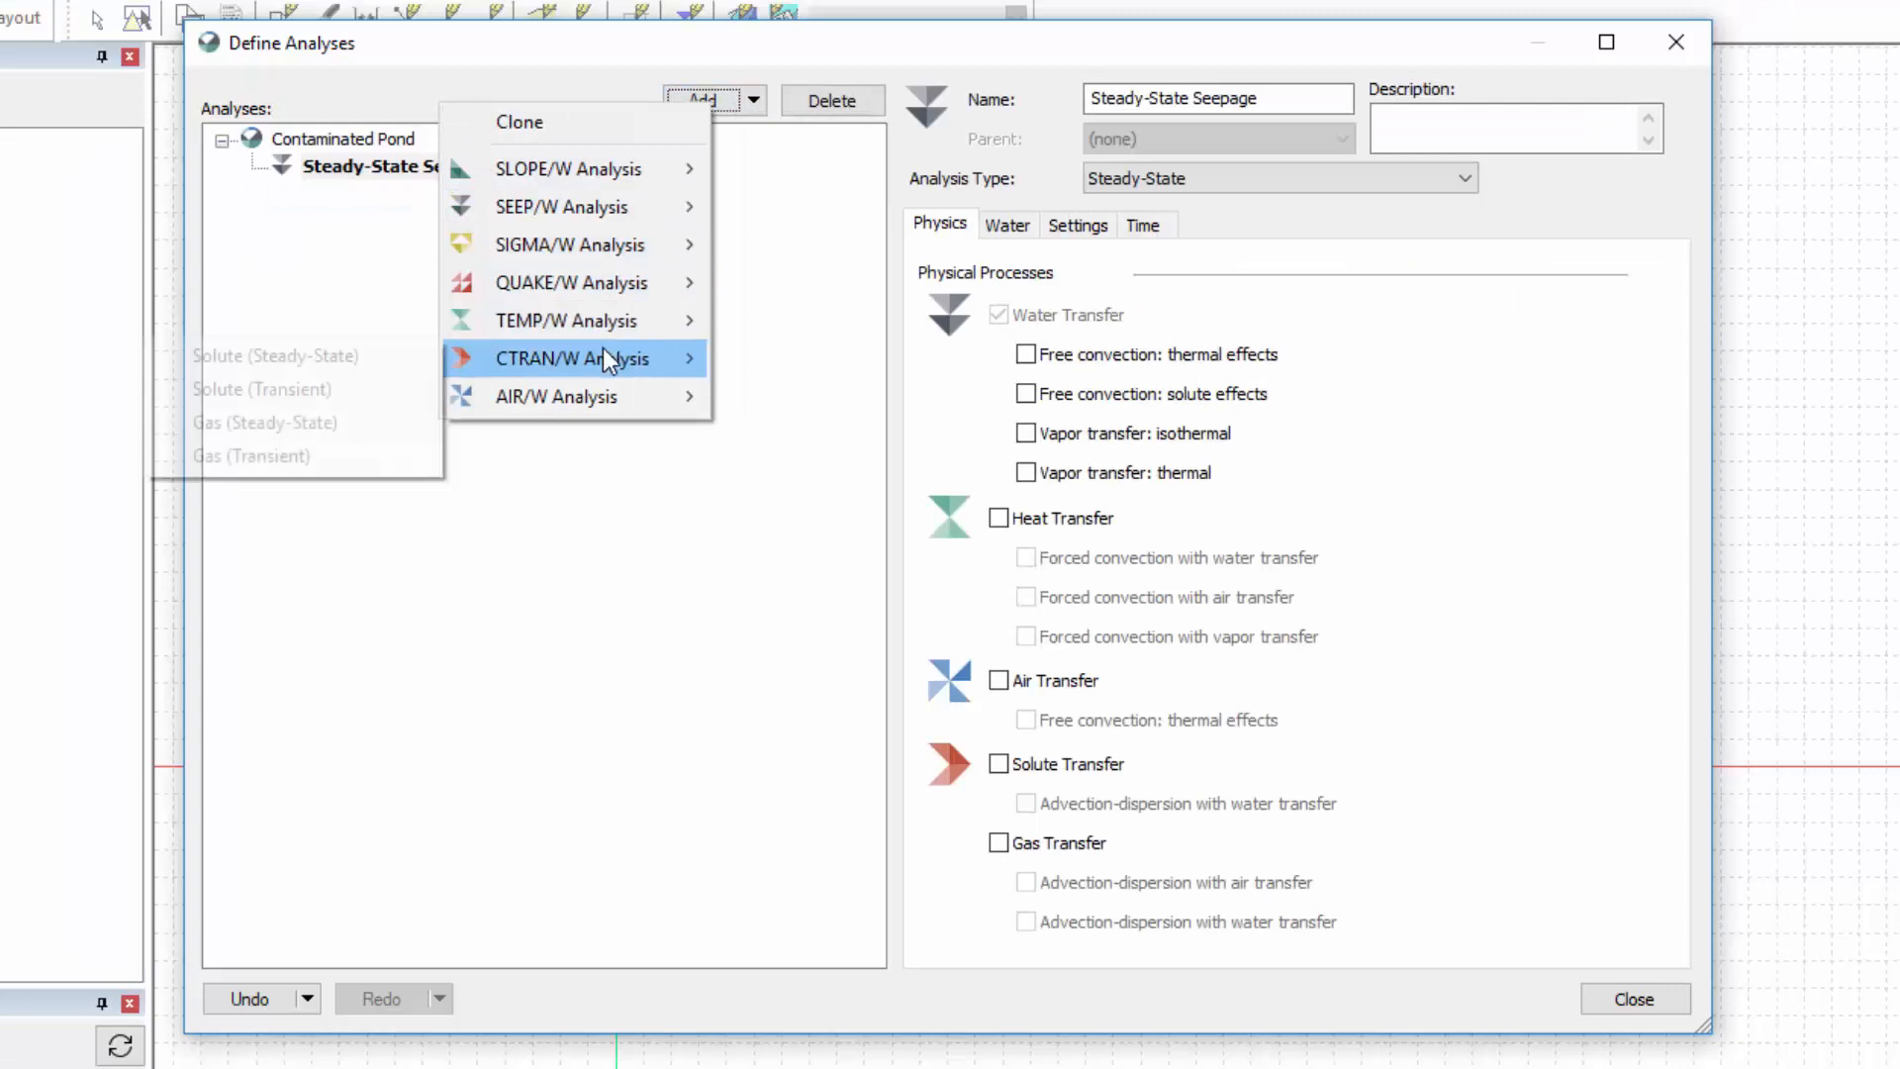
{"action": "left_click", "coordinate": [352, 396]}
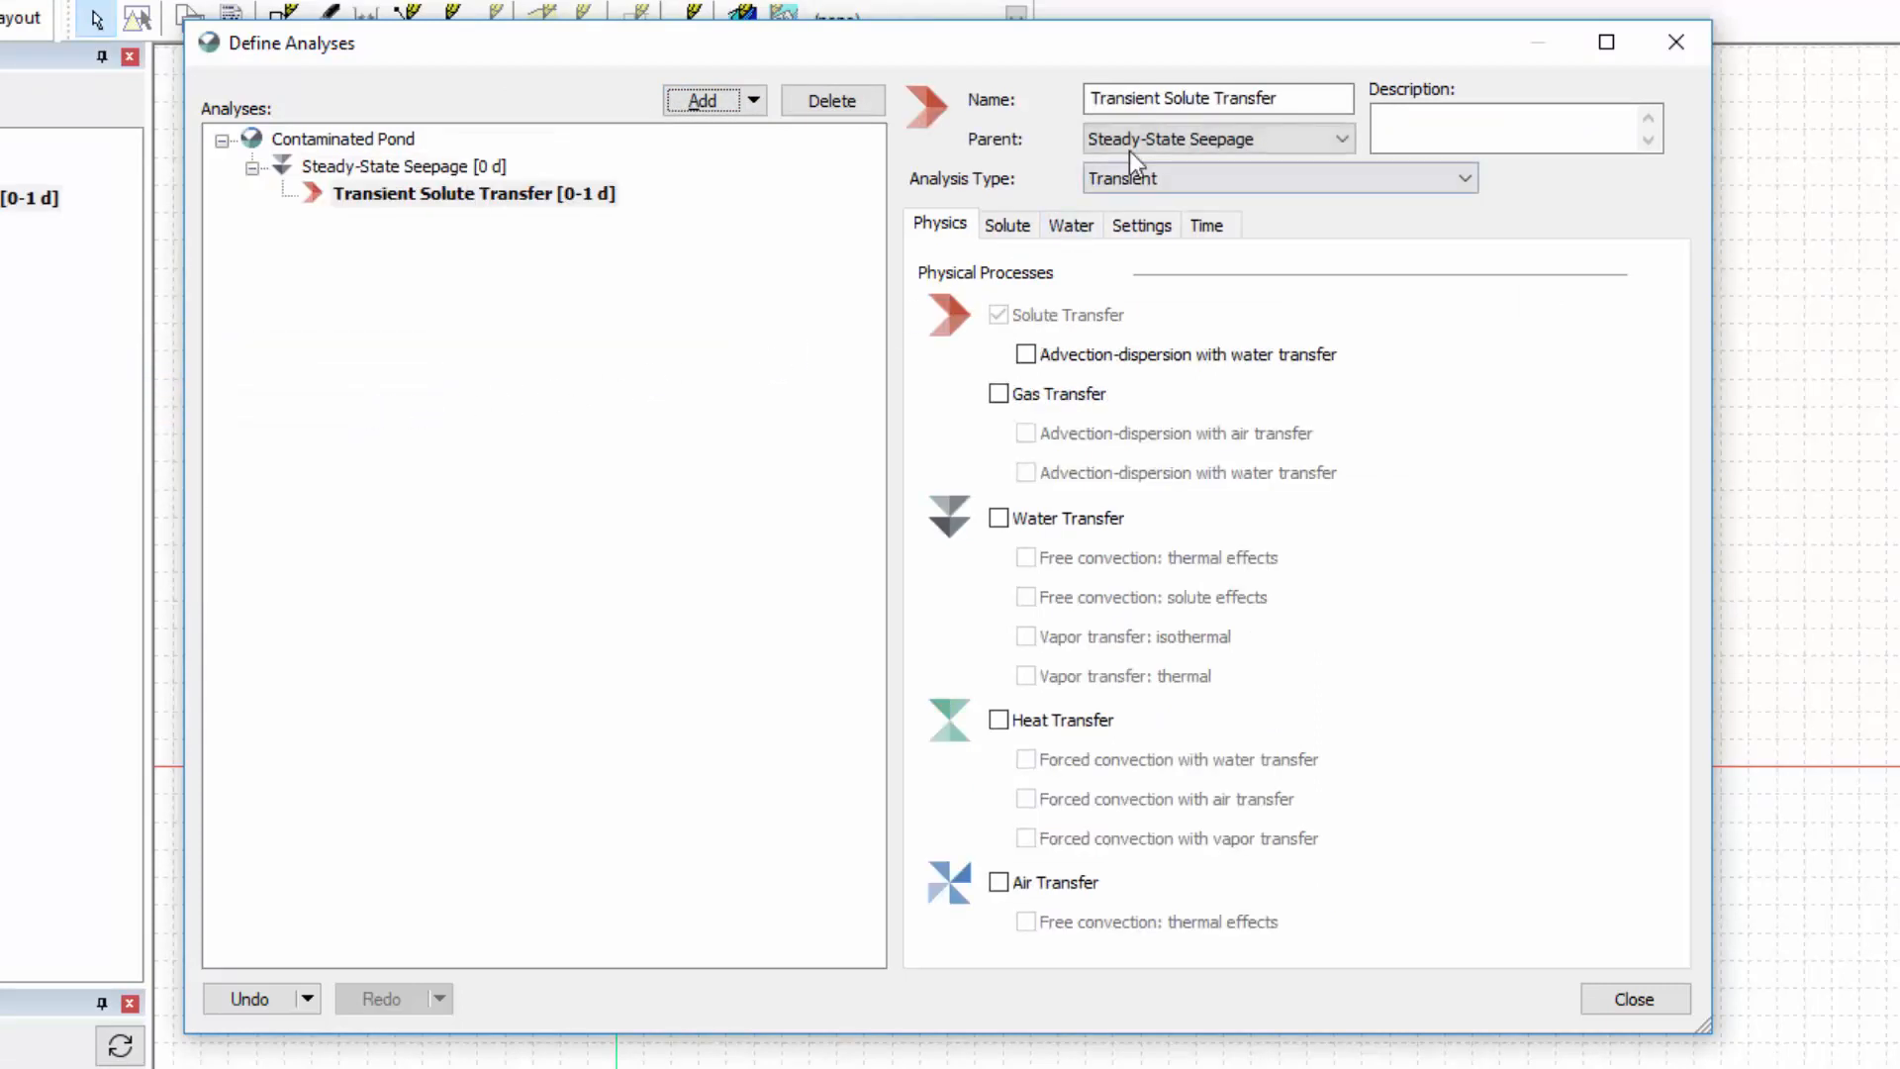
Review the transient solute analysis's name, analysis type choices and description field
{"action": "left_click", "coordinate": [1153, 96]}
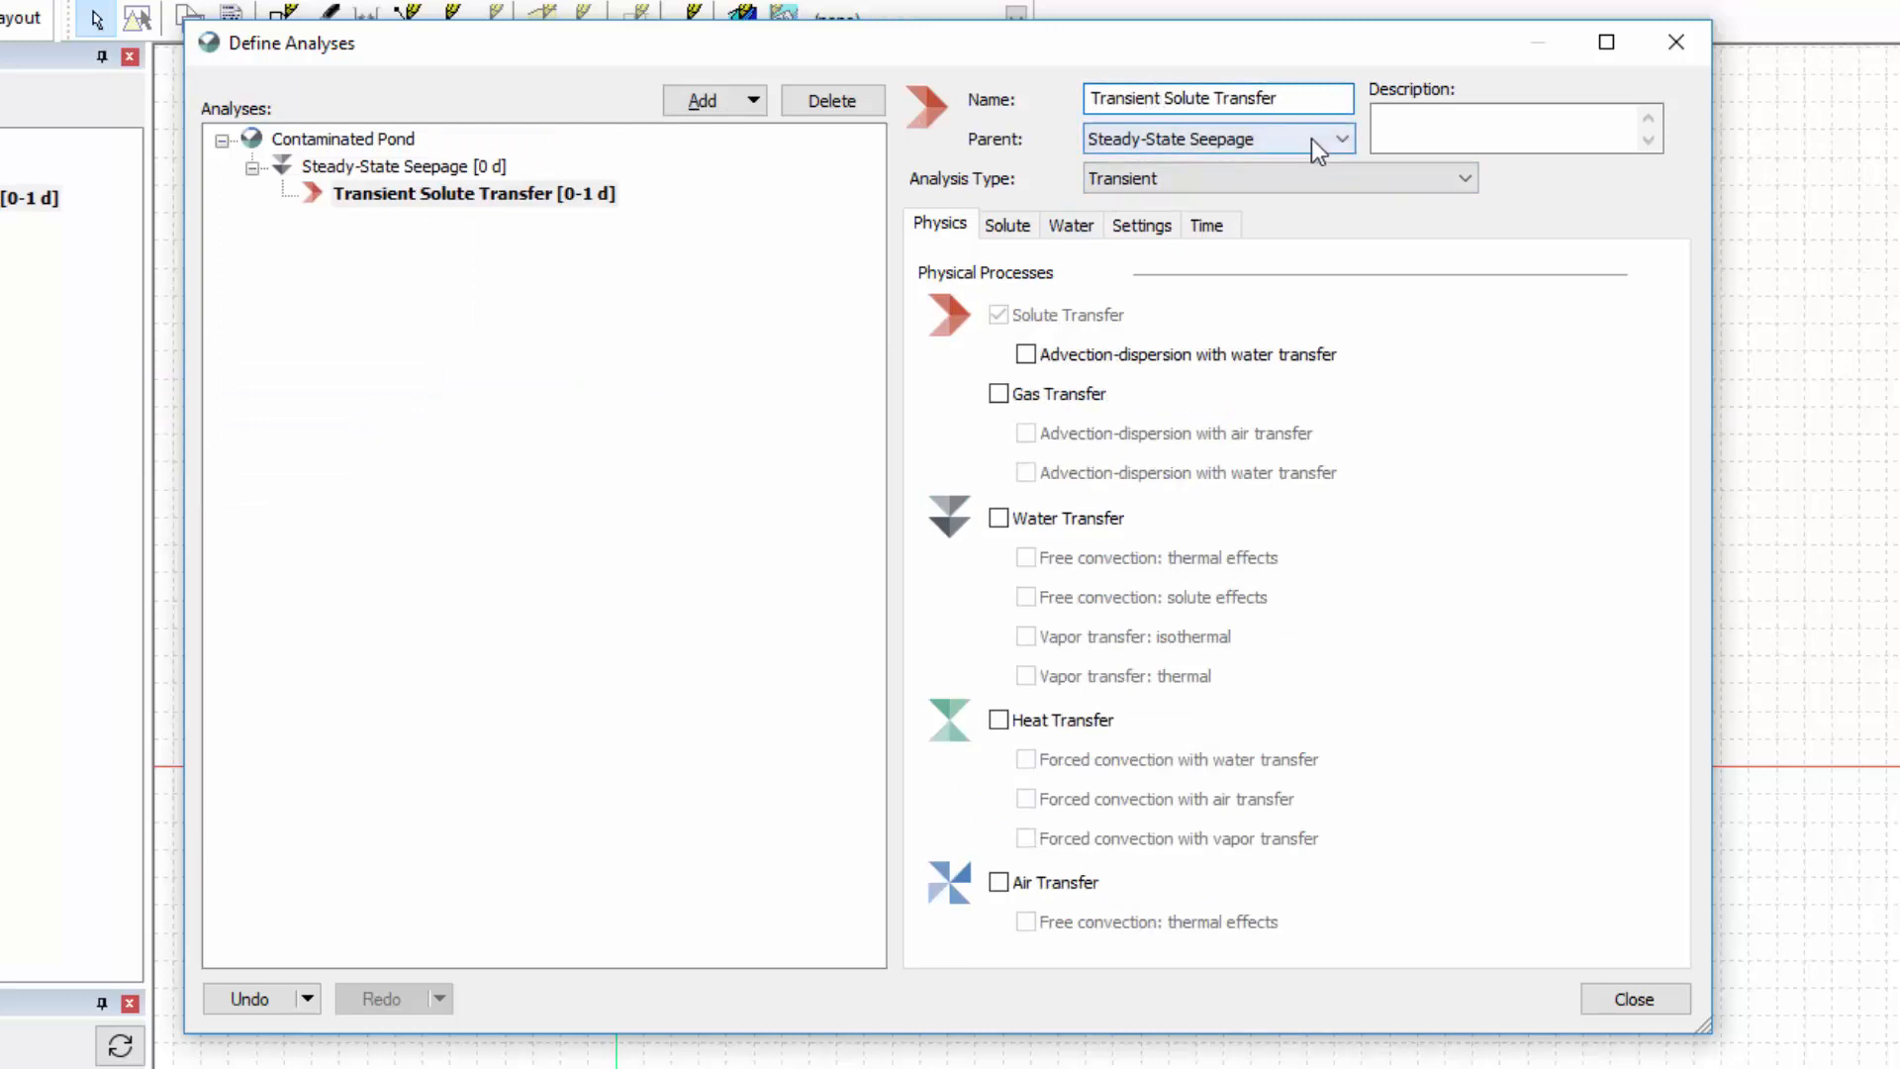
{"action": "left_click", "coordinate": [1329, 181]}
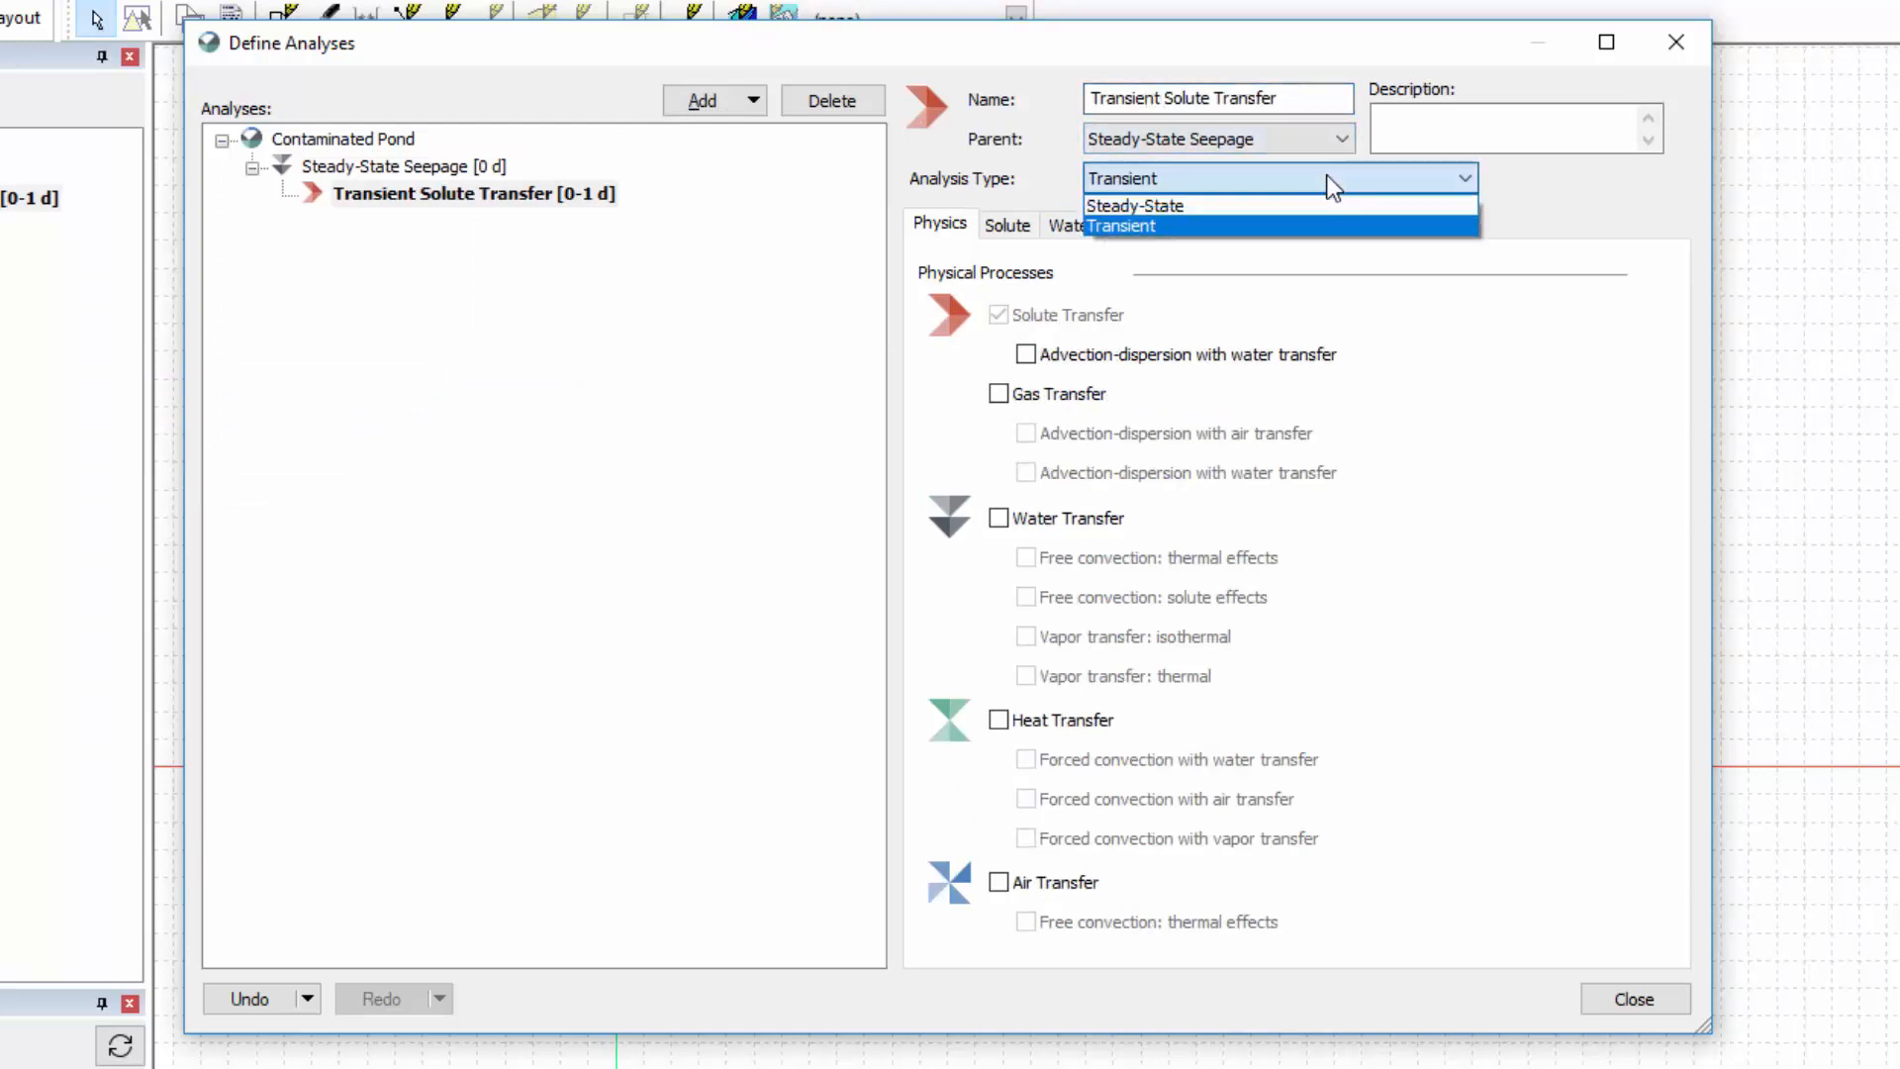
{"action": "left_click", "coordinate": [1329, 179]}
{"action": "left_click", "coordinate": [1383, 116]}
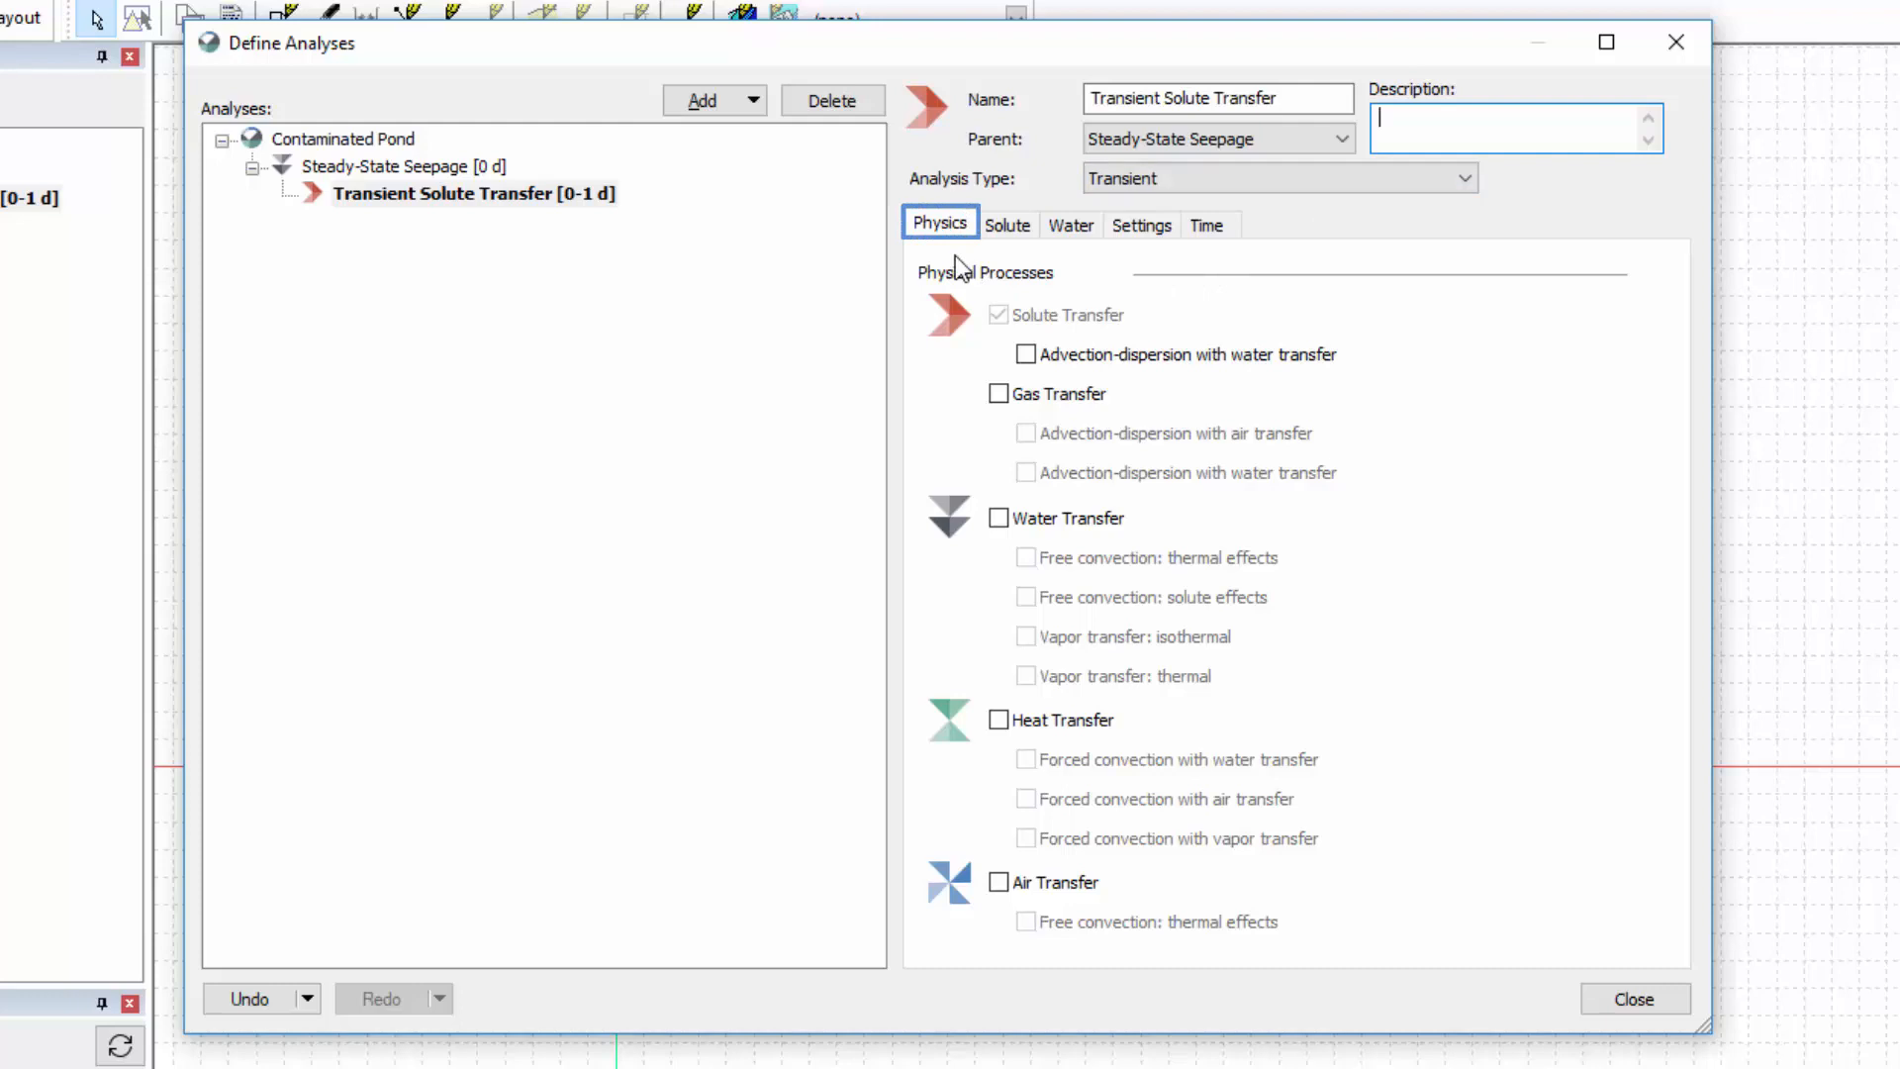
Check the steady-state seepage physics and enable advection-dispersion with water transfer for the transient solute analysis
{"action": "left_click", "coordinate": [431, 169]}
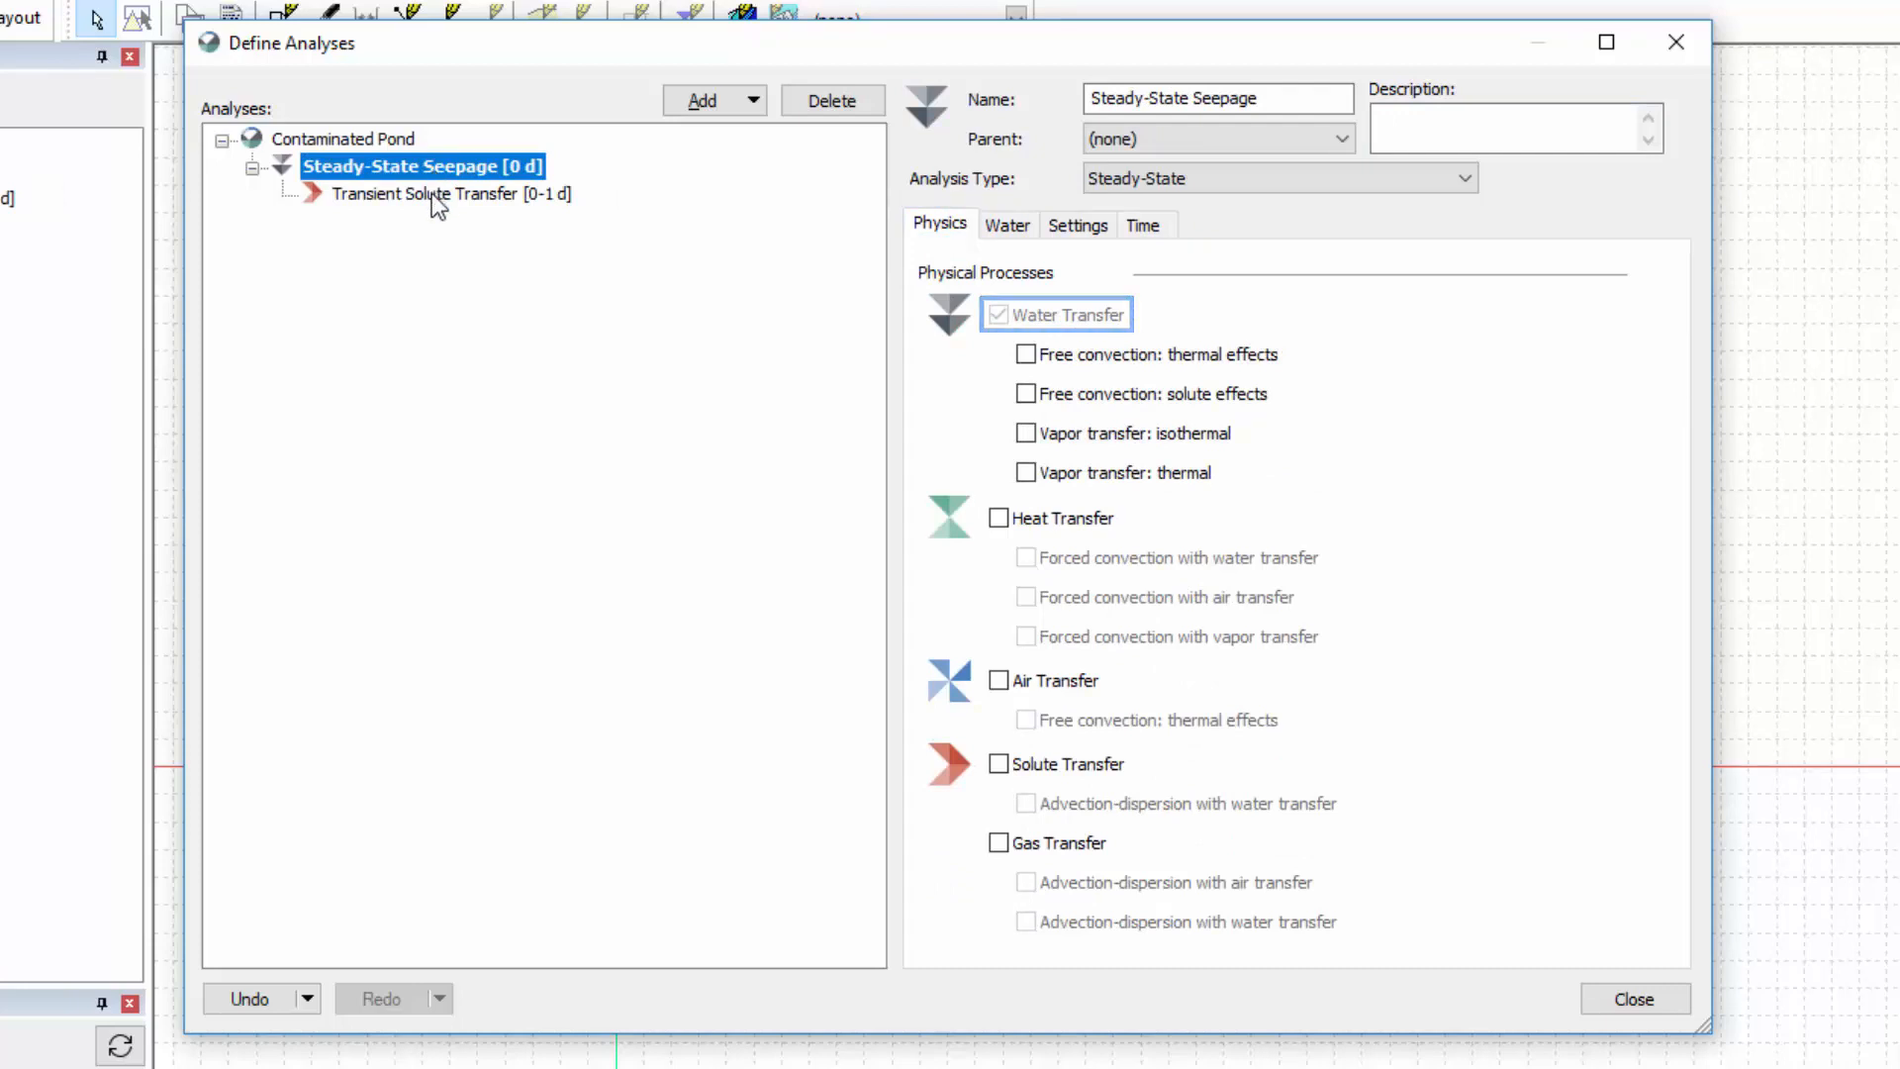
{"action": "left_click", "coordinate": [432, 193]}
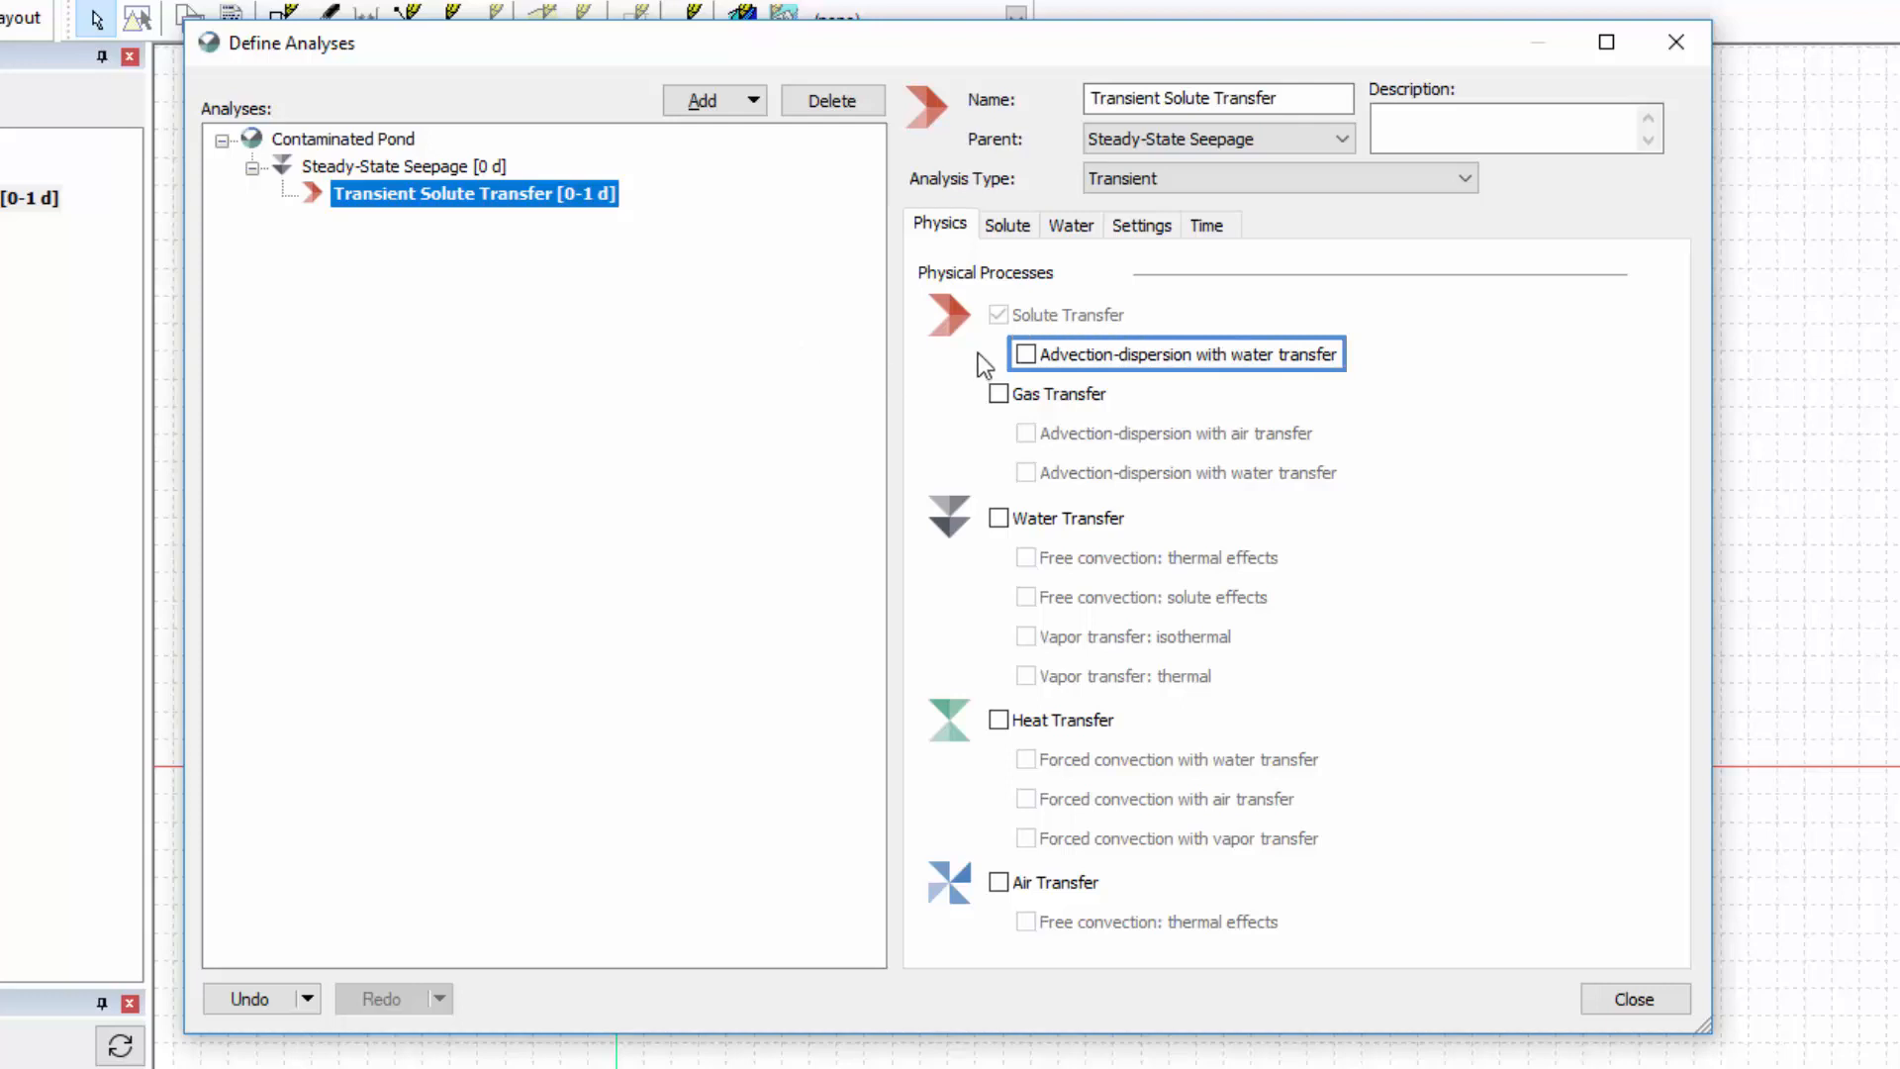
{"action": "left_click", "coordinate": [1023, 347]}
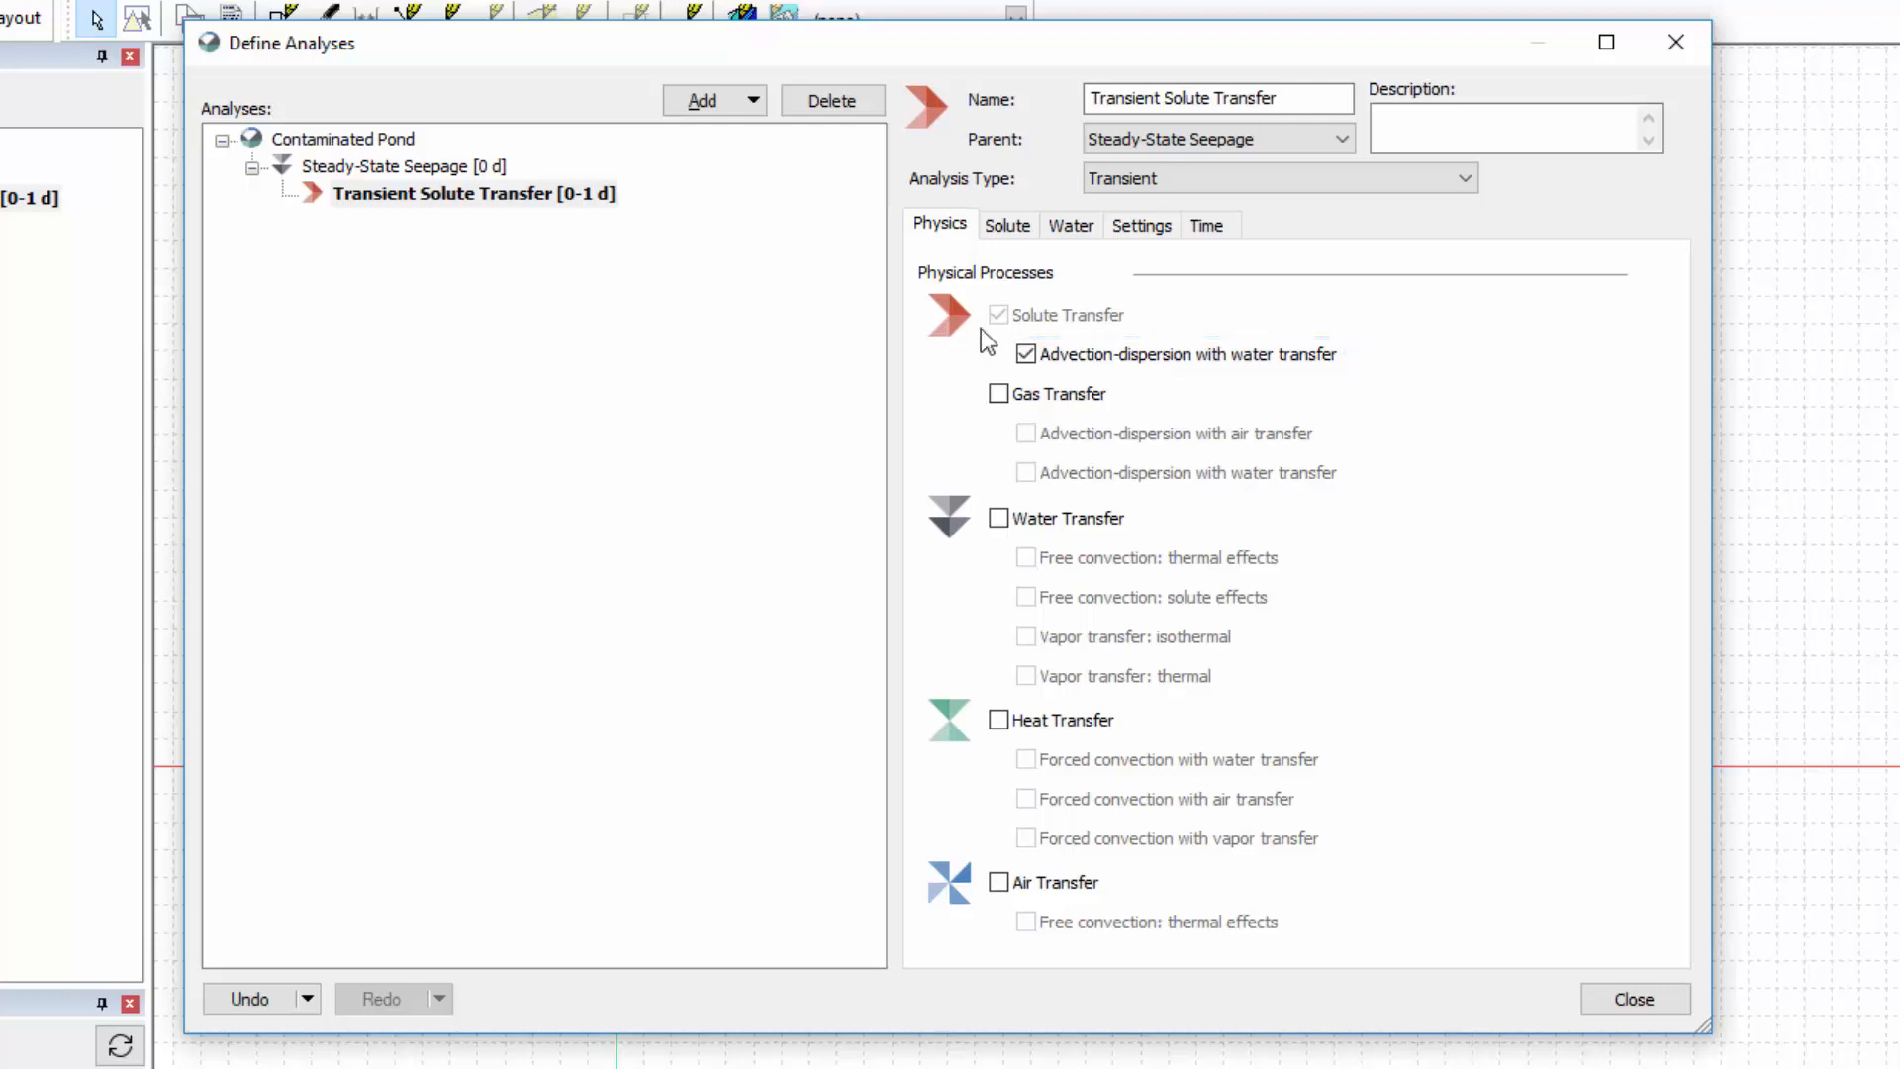
Review the initial concentration sources, keep (none), and set the solute analysis's maximum concentration difference to 1 g/m³
{"action": "left_click", "coordinate": [998, 234]}
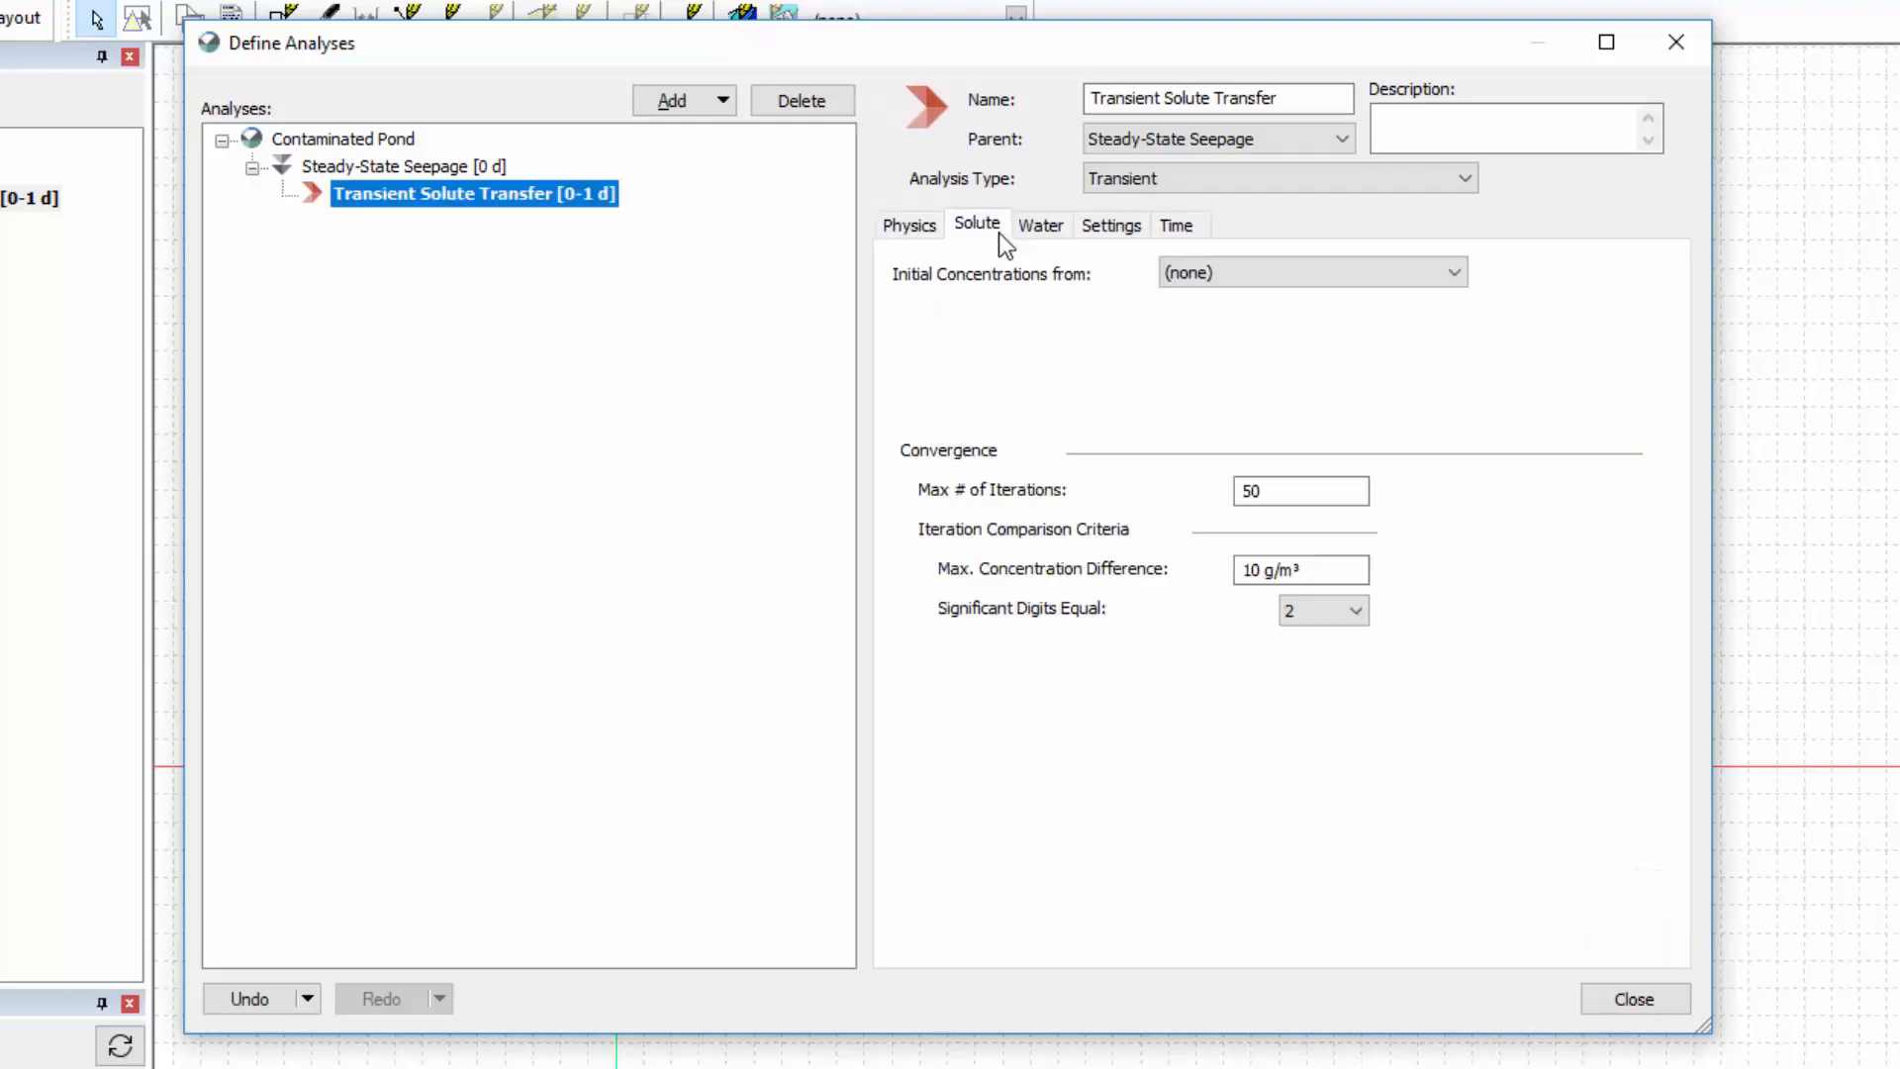
{"action": "left_click", "coordinate": [1268, 272]}
{"action": "left_click", "coordinate": [1270, 275]}
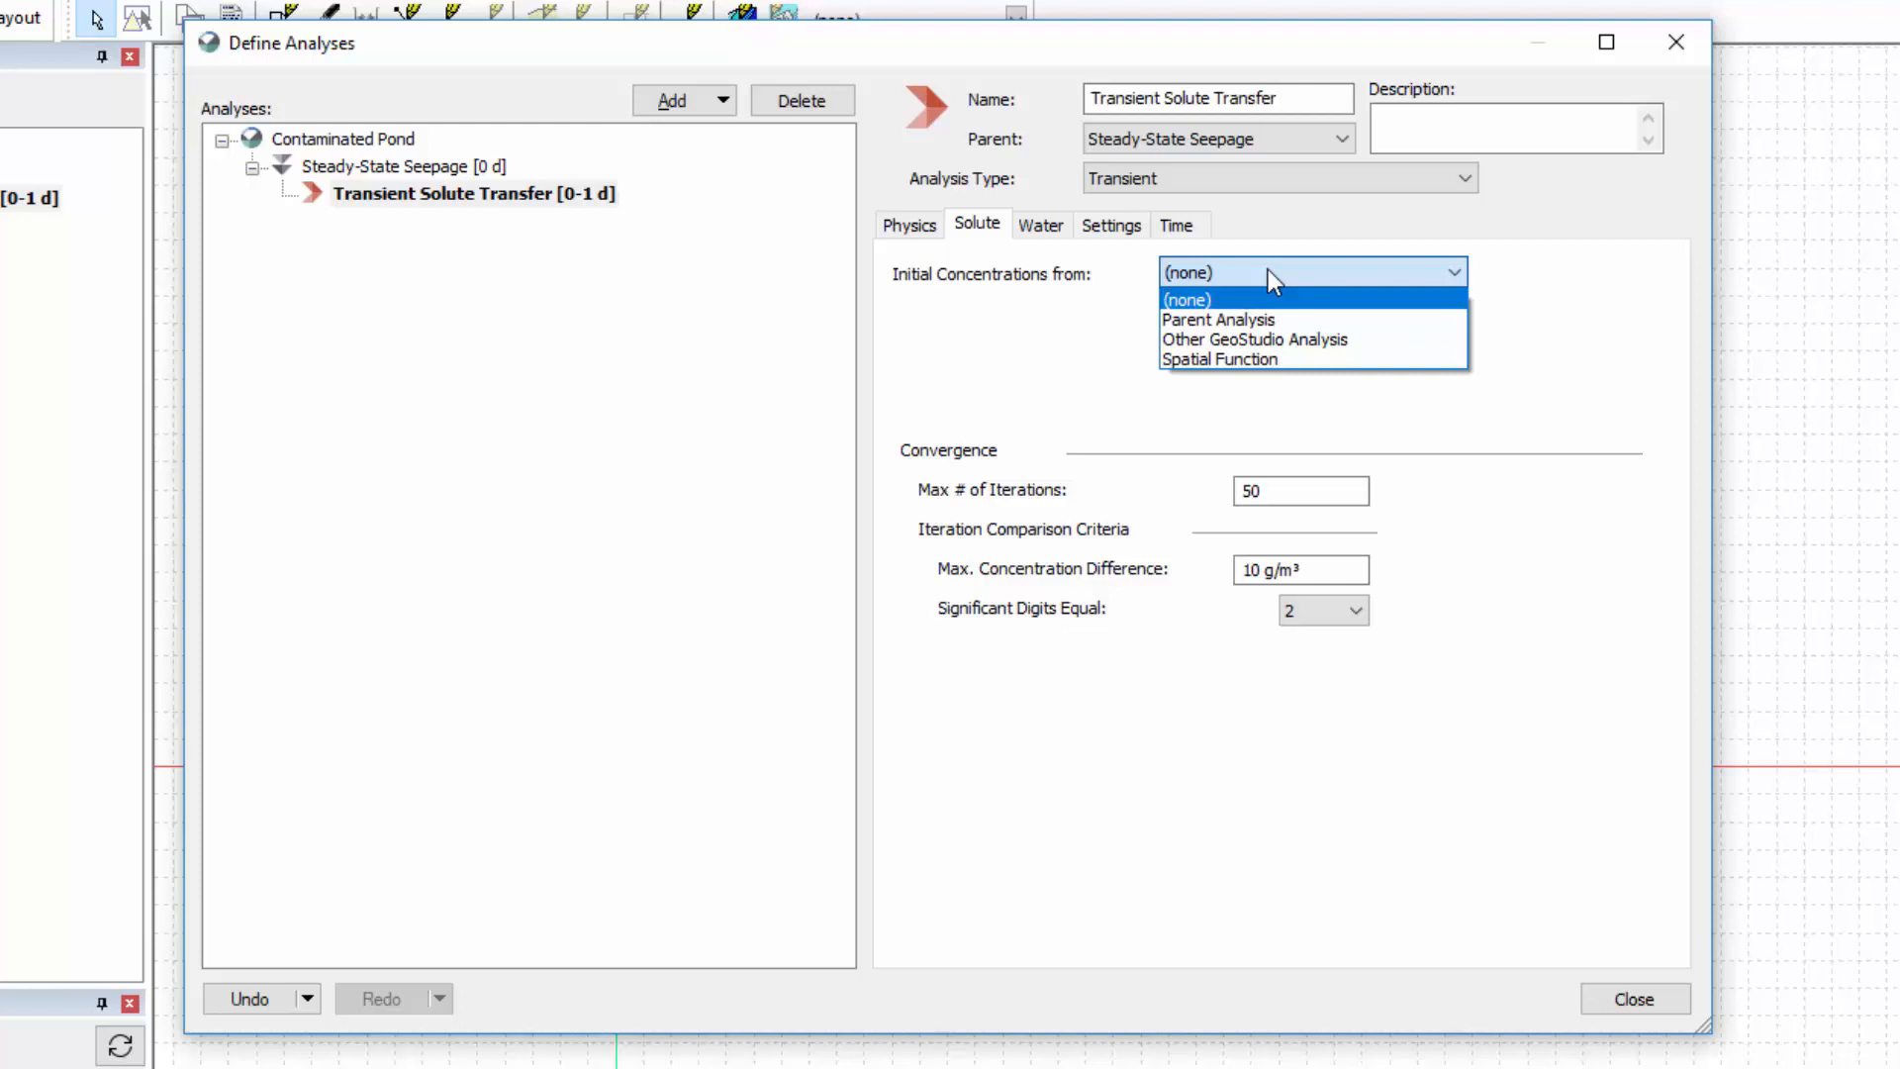
{"action": "left_click", "coordinate": [1268, 269]}
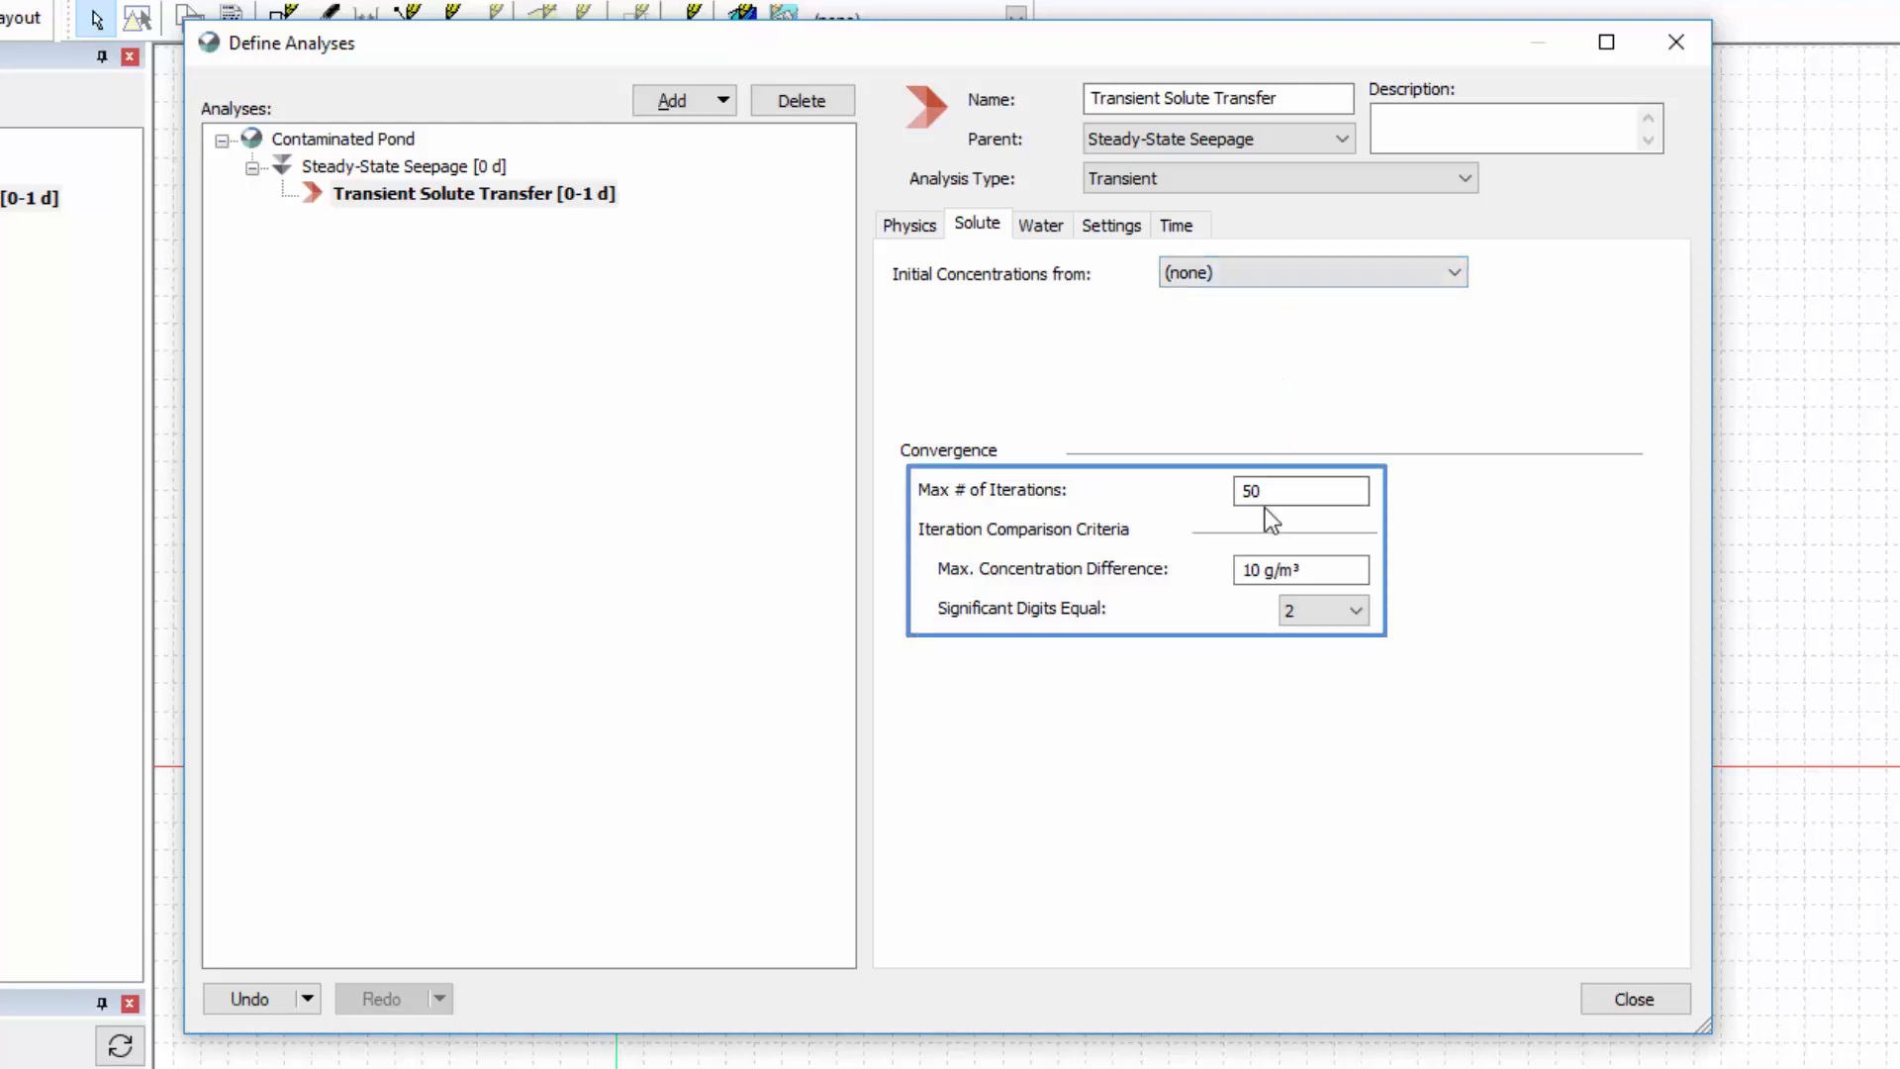
{"action": "left_click", "coordinate": [1259, 569]}
{"action": "key", "text": "BackSpace"}
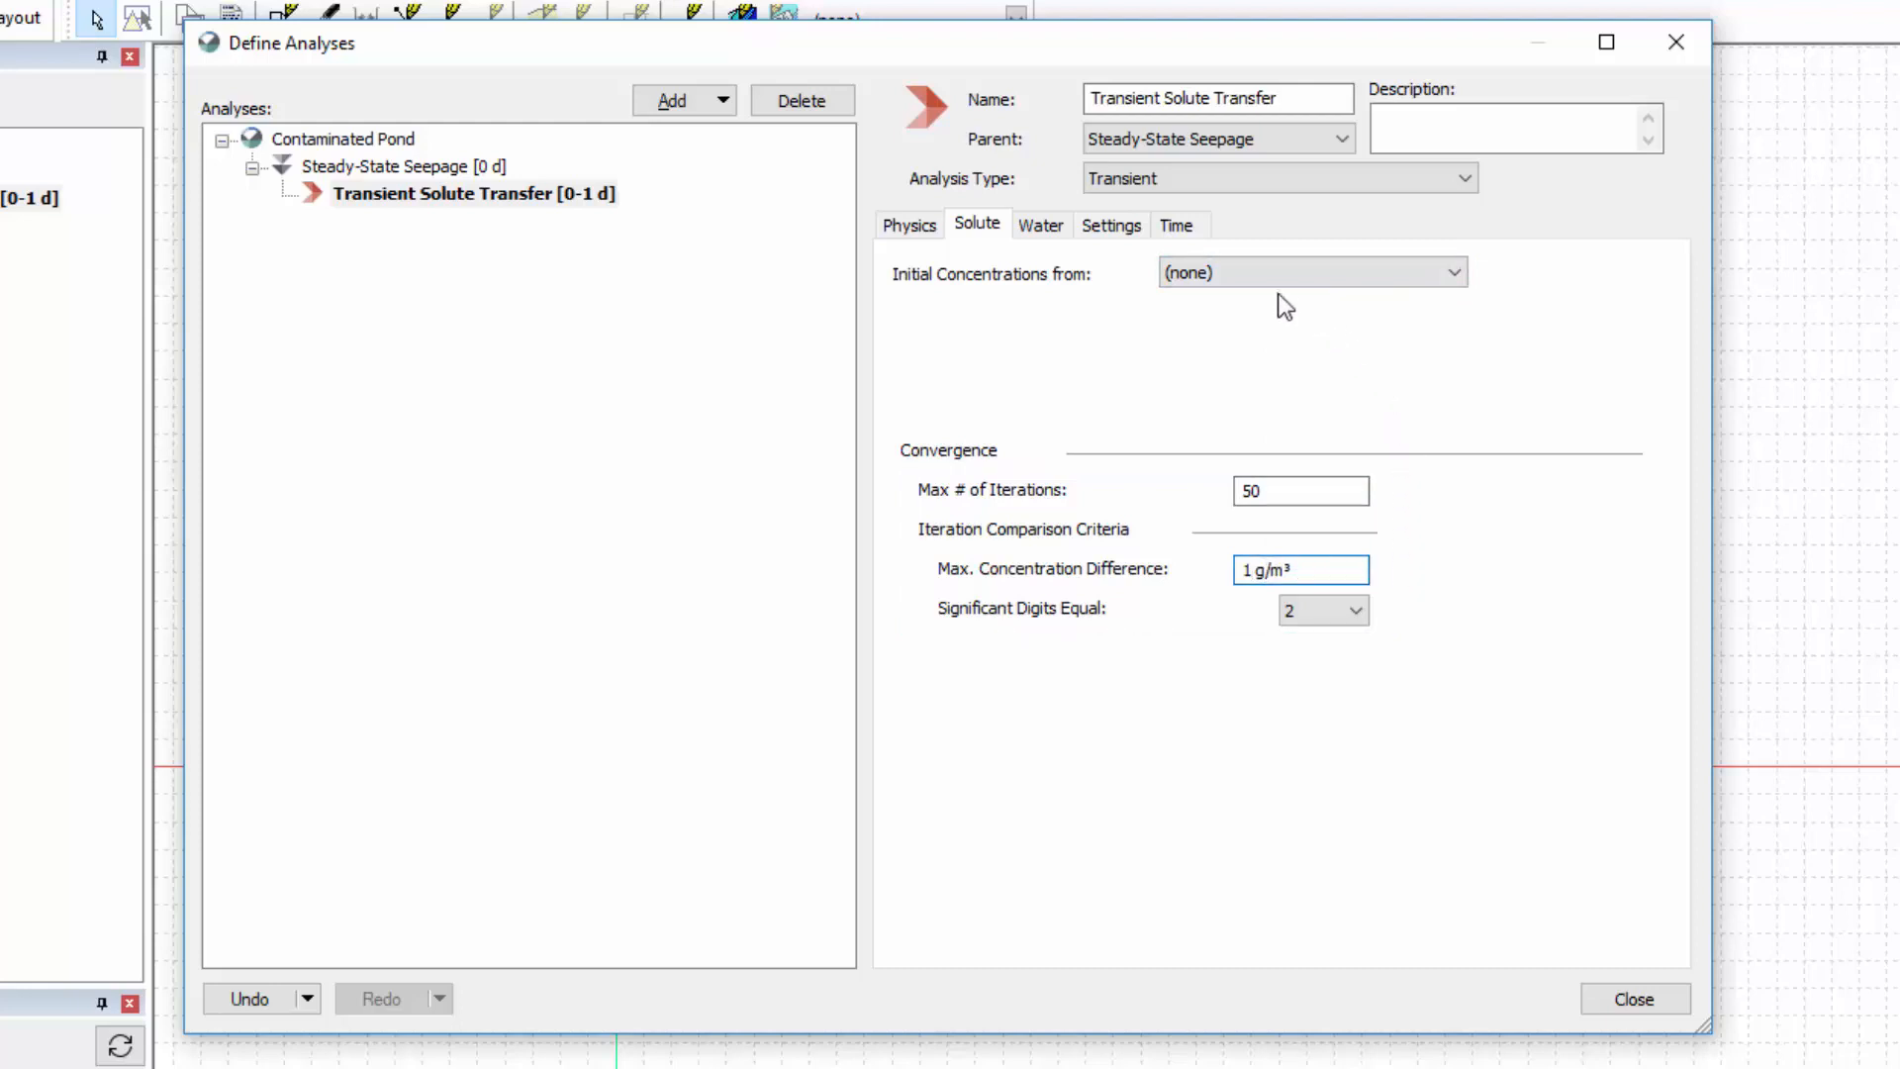
Make the transient solute analysis use its water transfer results from the Parent Analysis
{"action": "left_click", "coordinate": [1043, 230]}
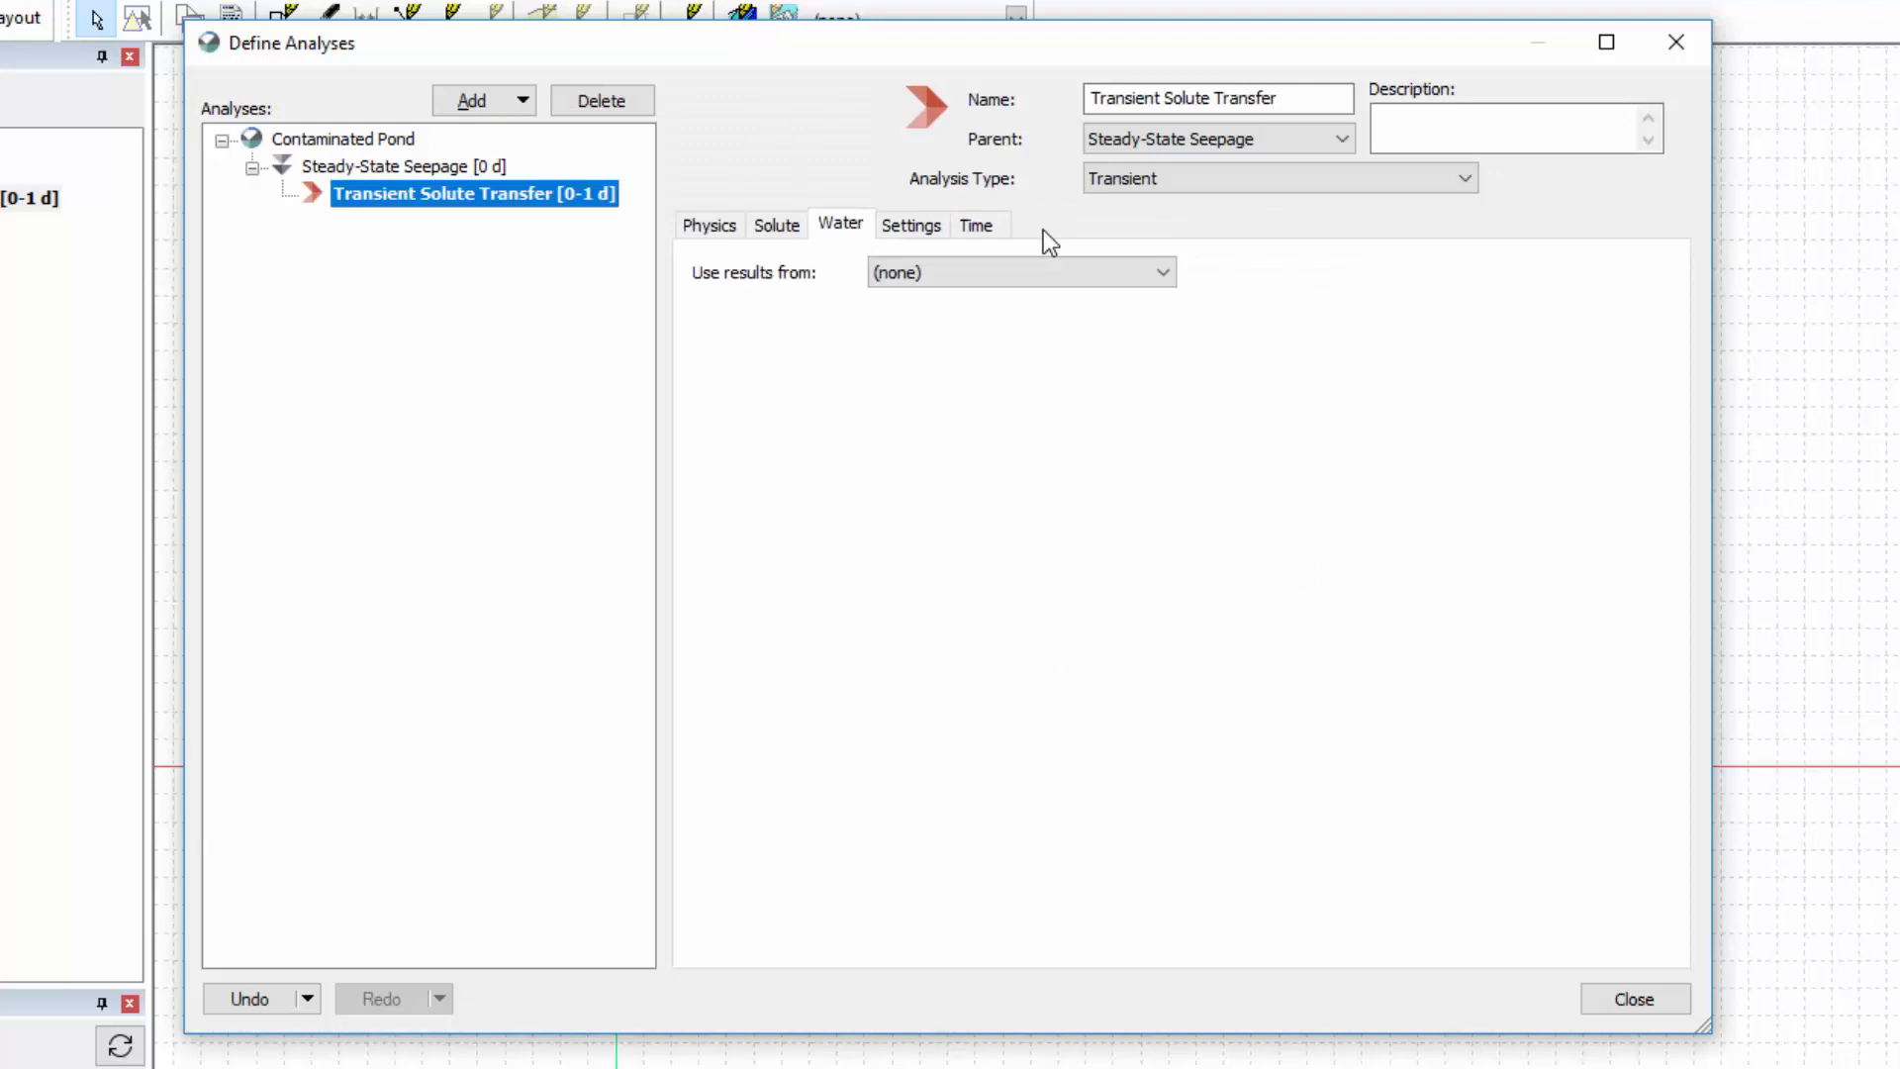
{"action": "left_click", "coordinate": [1121, 283]}
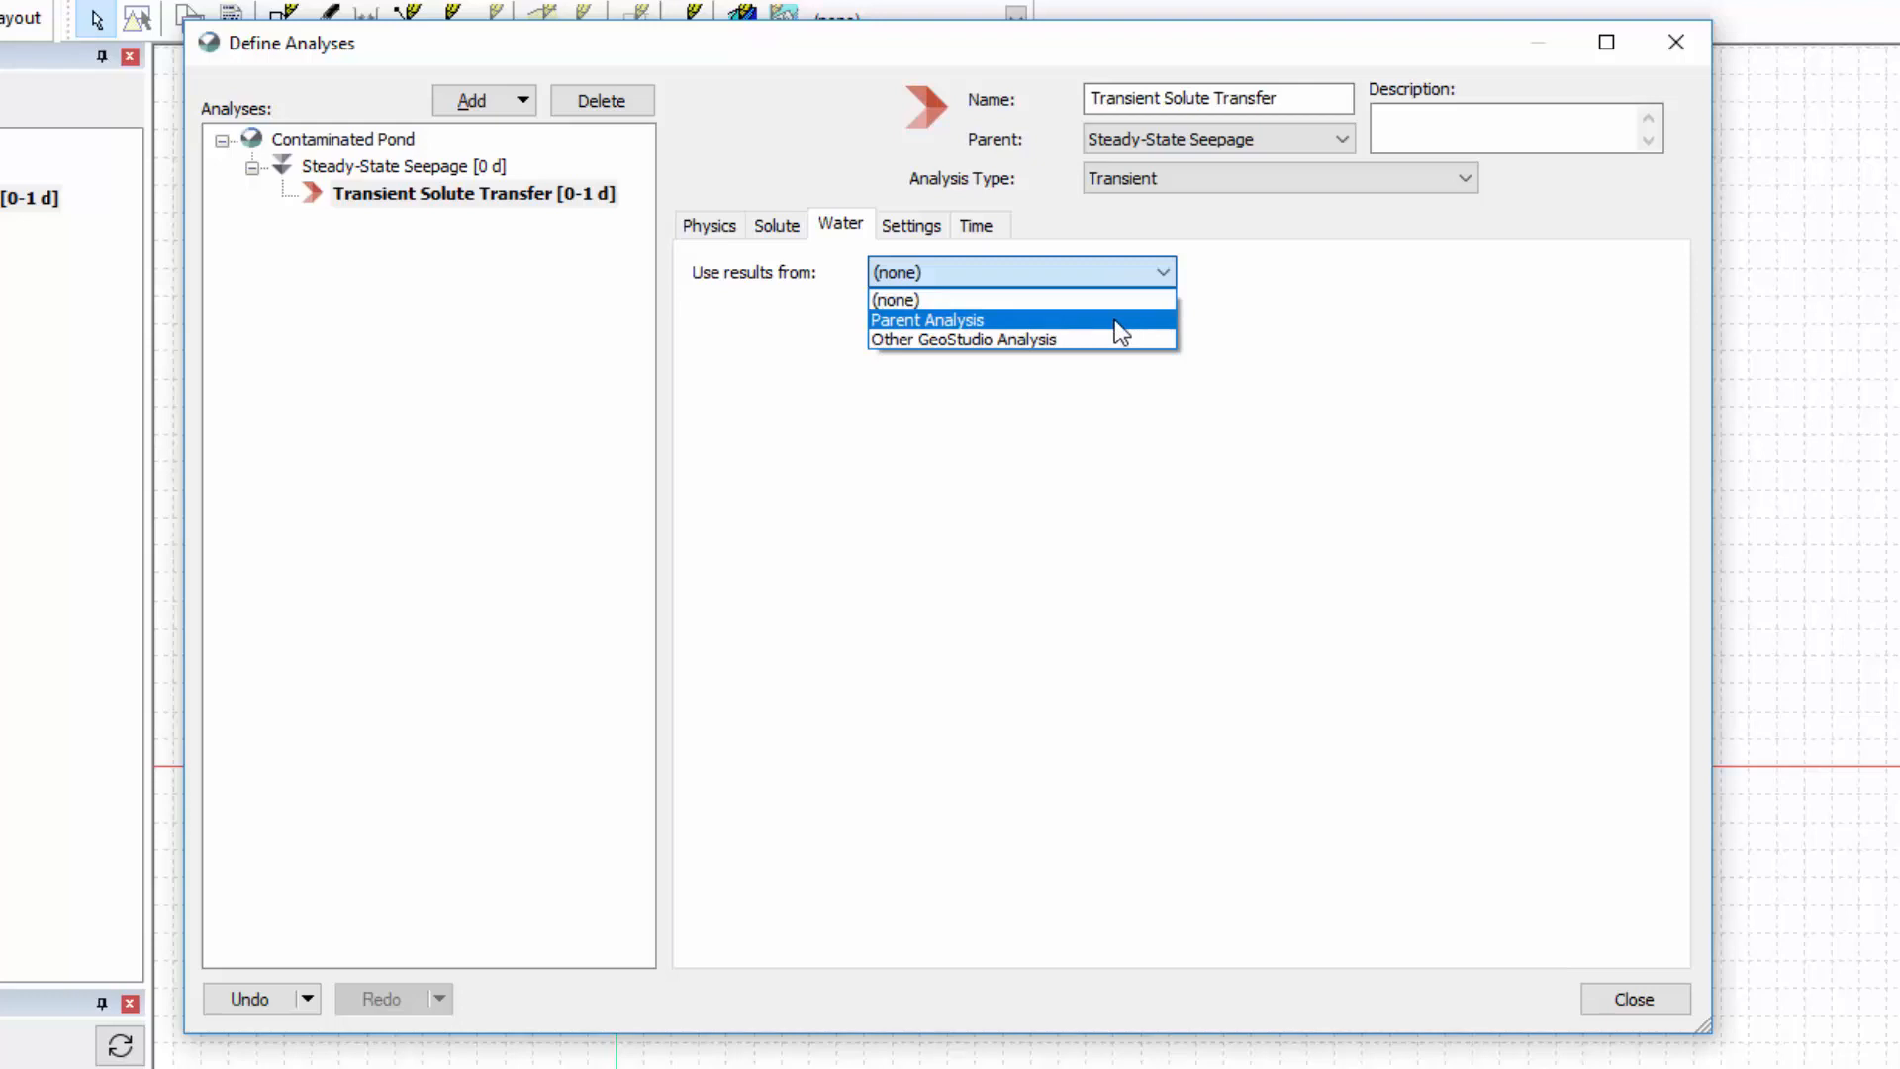
{"action": "left_click", "coordinate": [1115, 318]}
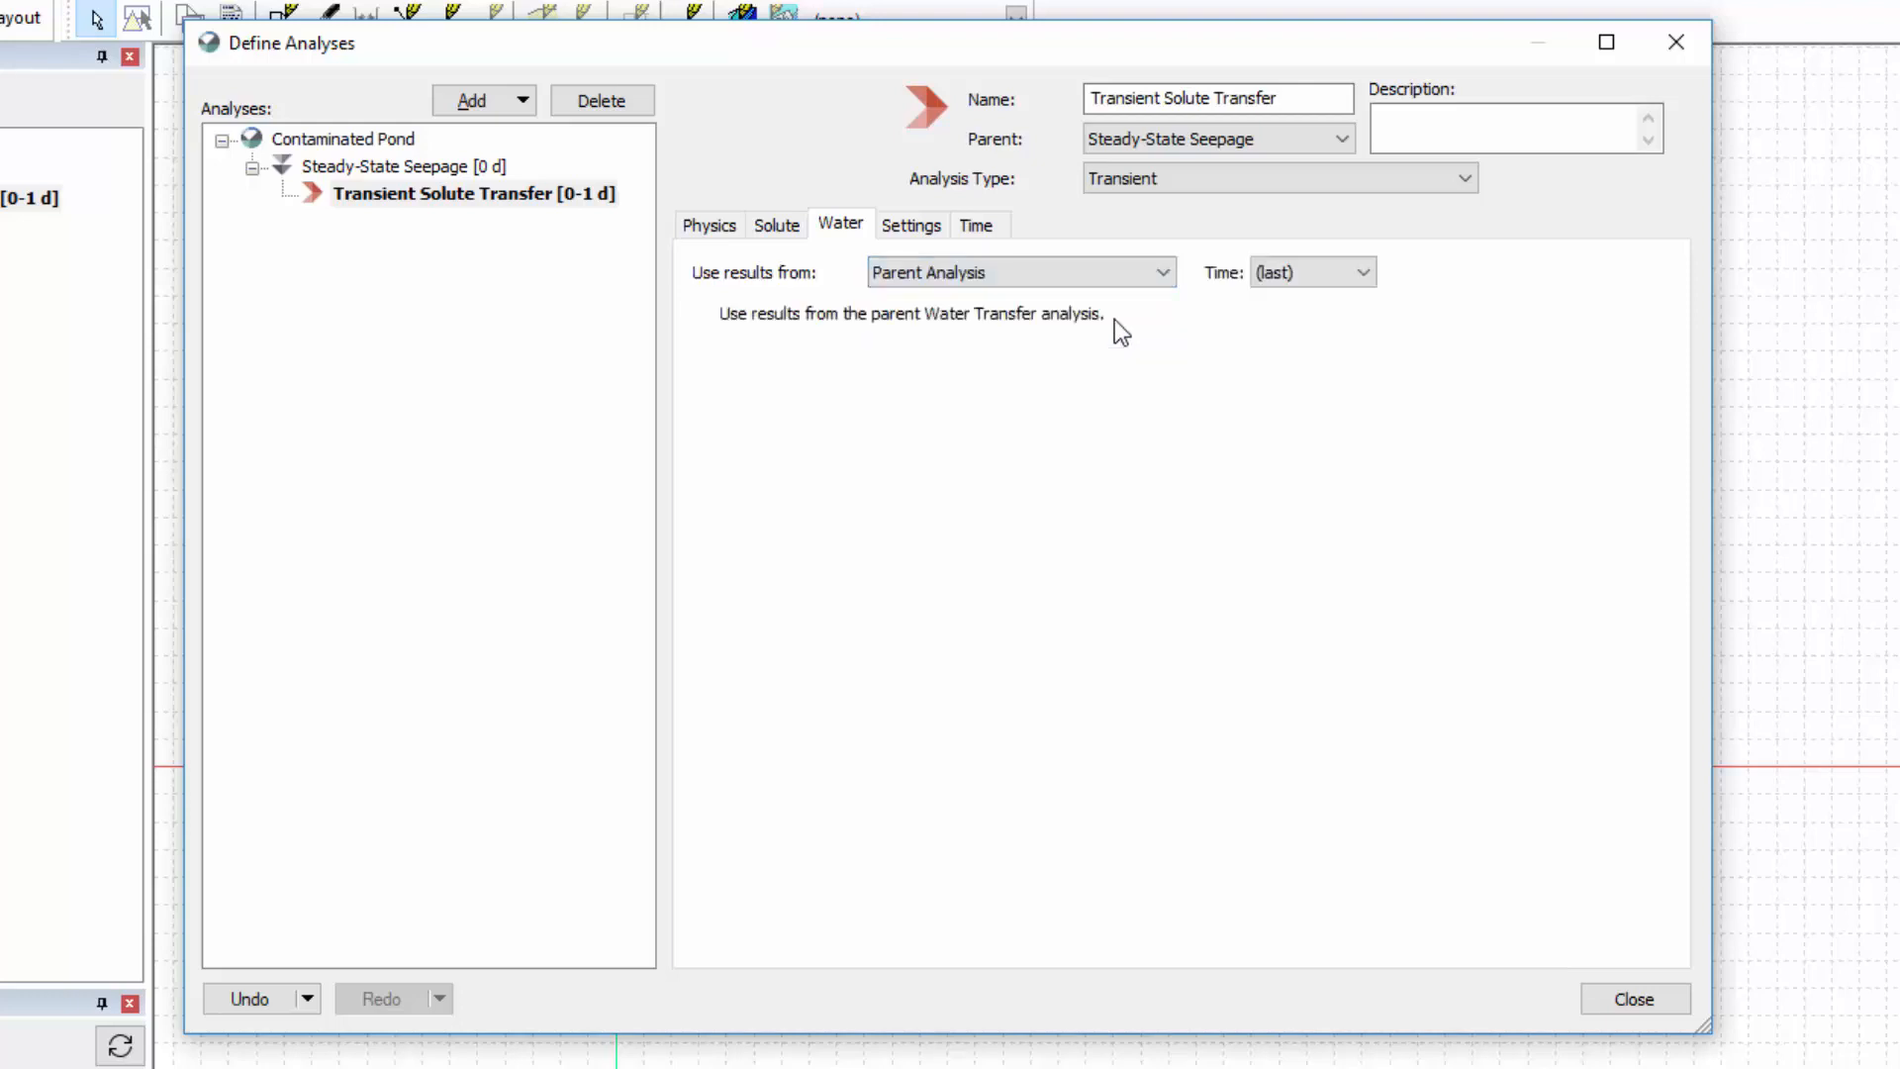
Set the transient solute analysis's duration to 2,500 days with 50 time steps, and close the analysis definitions
{"action": "left_click", "coordinate": [921, 224]}
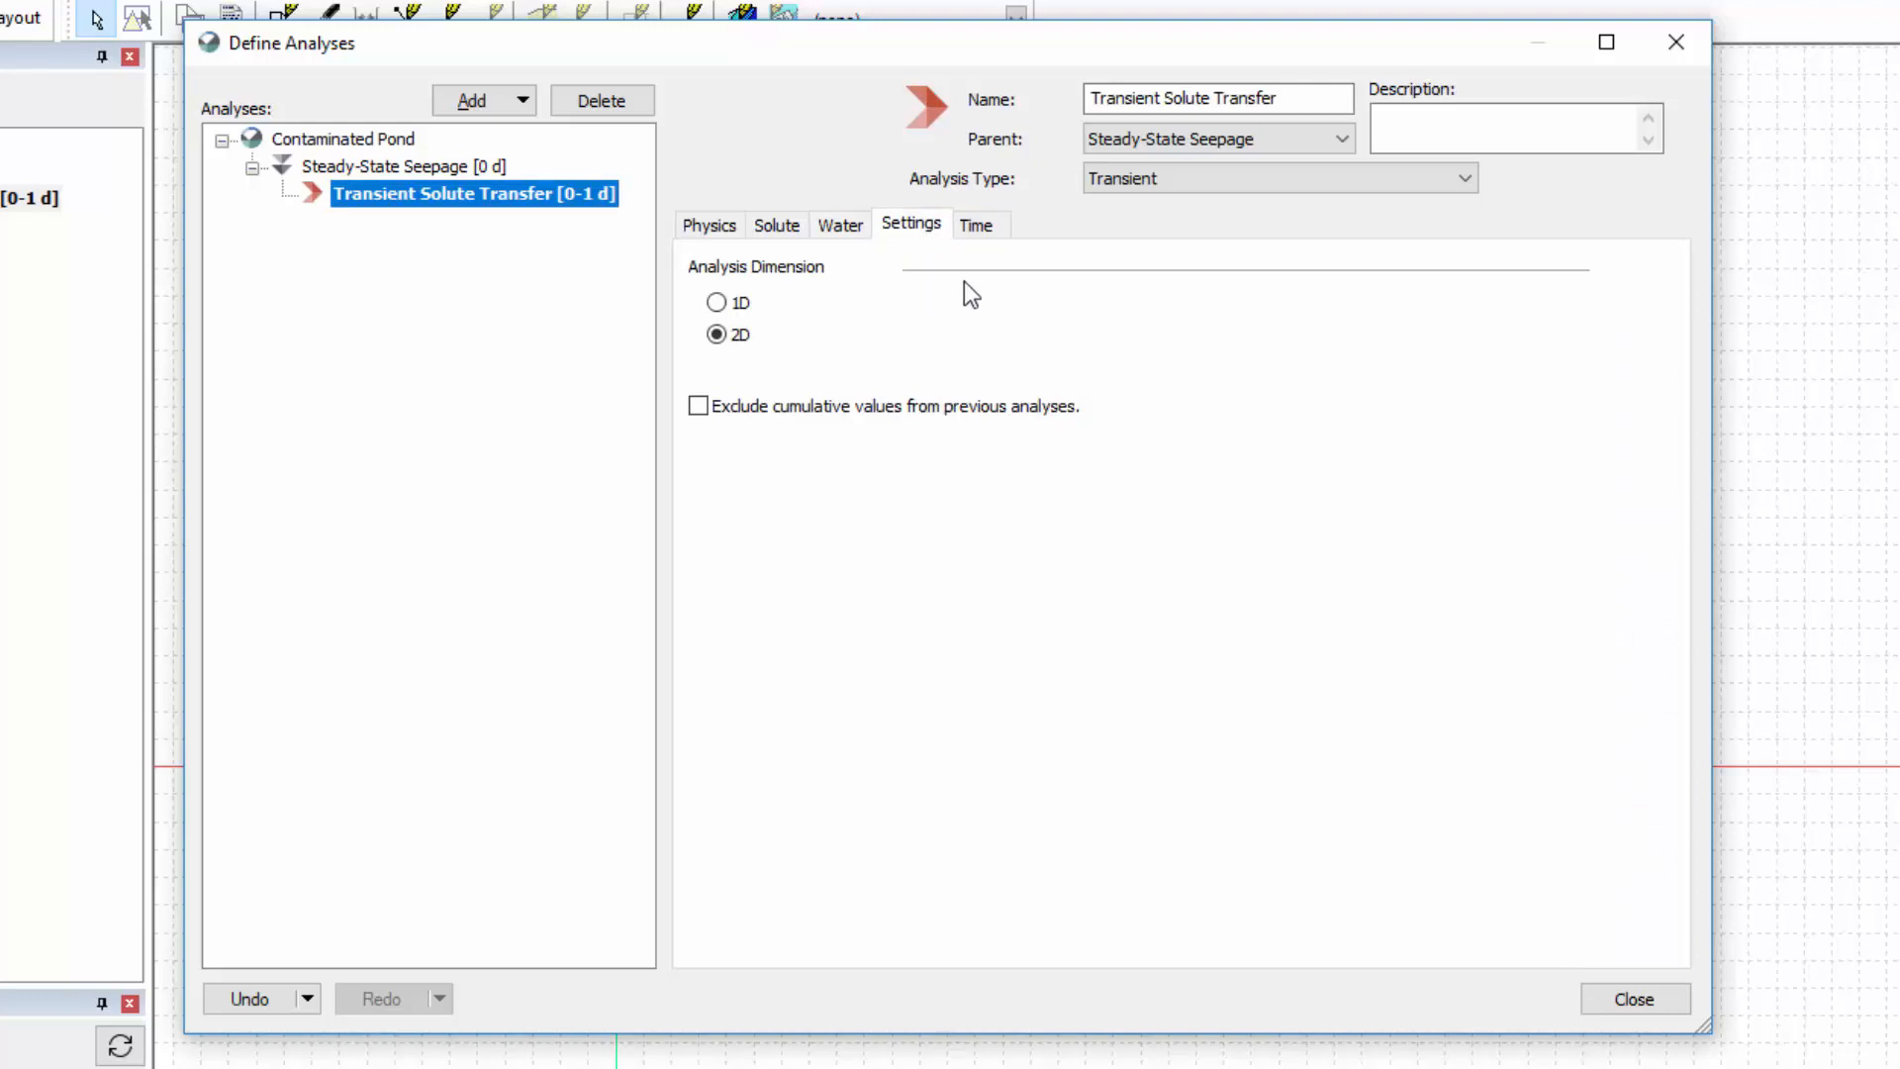
{"action": "left_click", "coordinate": [986, 227]}
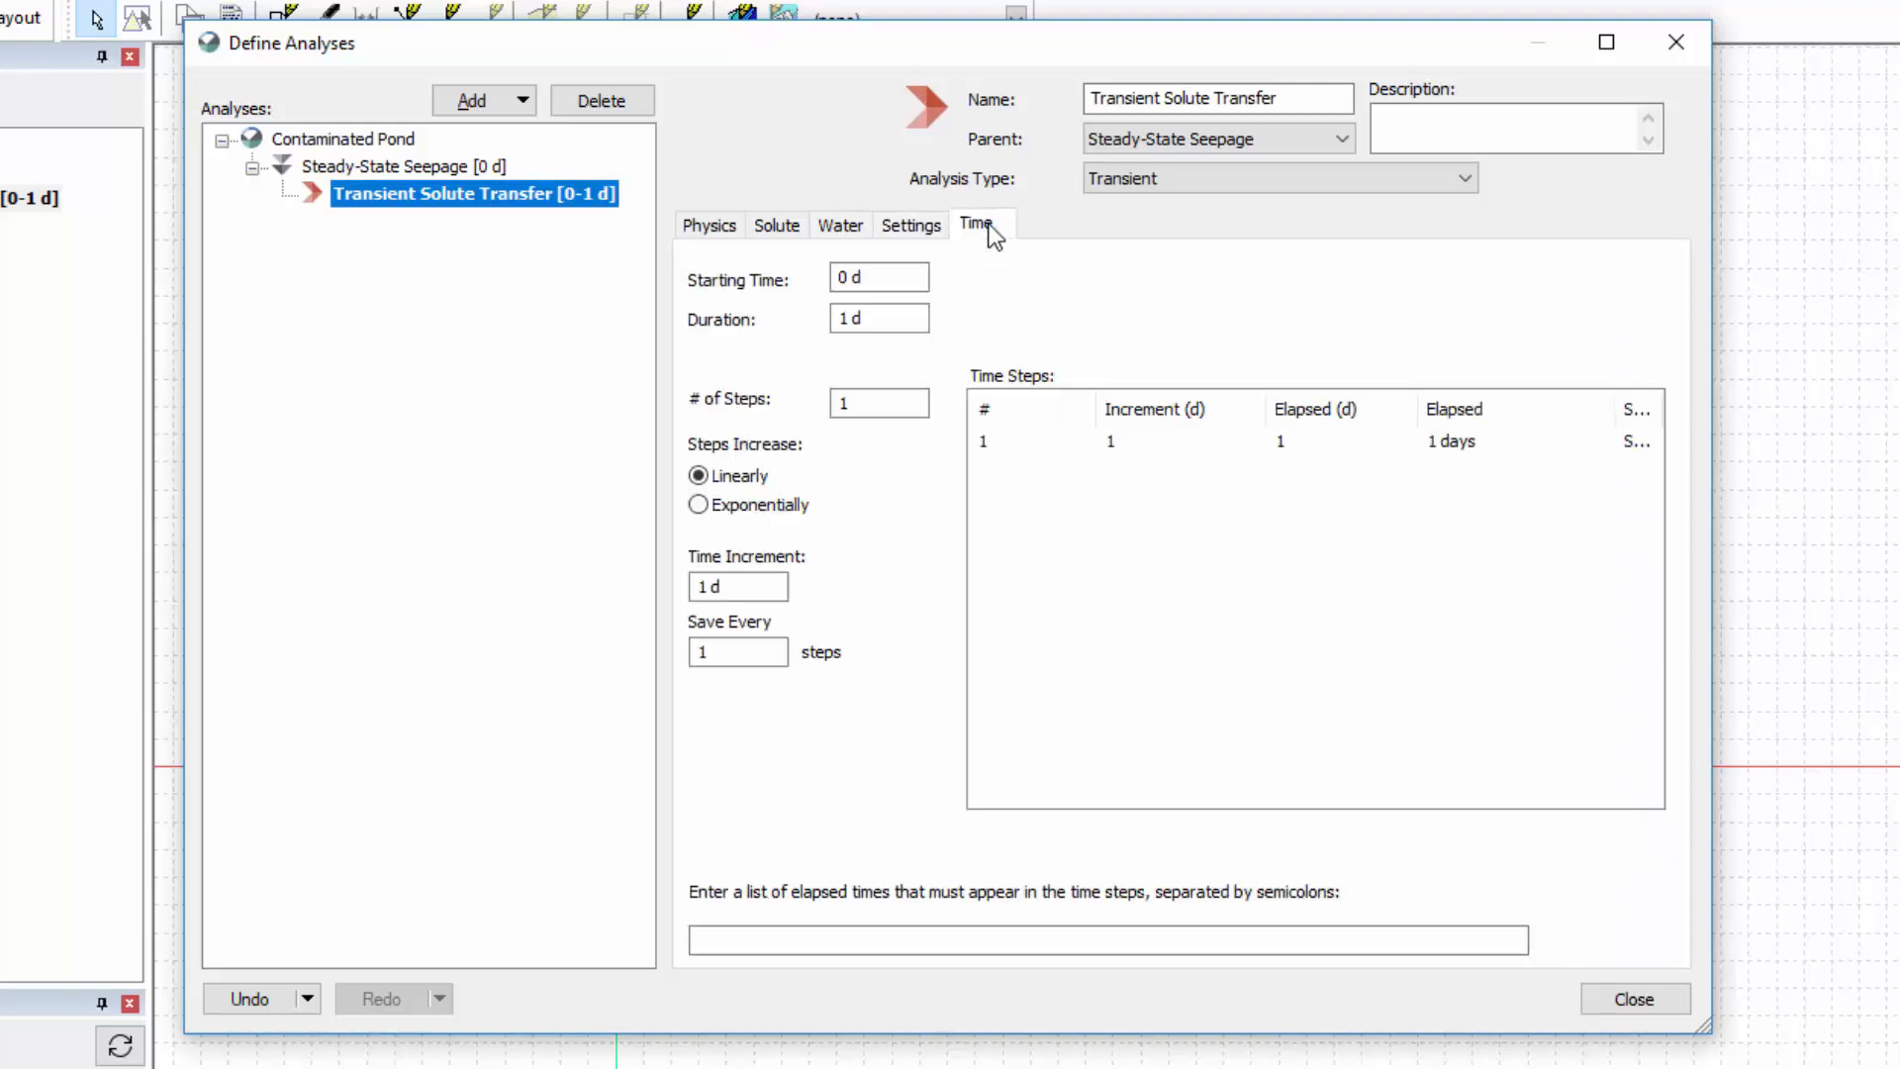
{"action": "left_click_drag", "start_coordinate": [854, 317], "coordinate": [826, 317]}
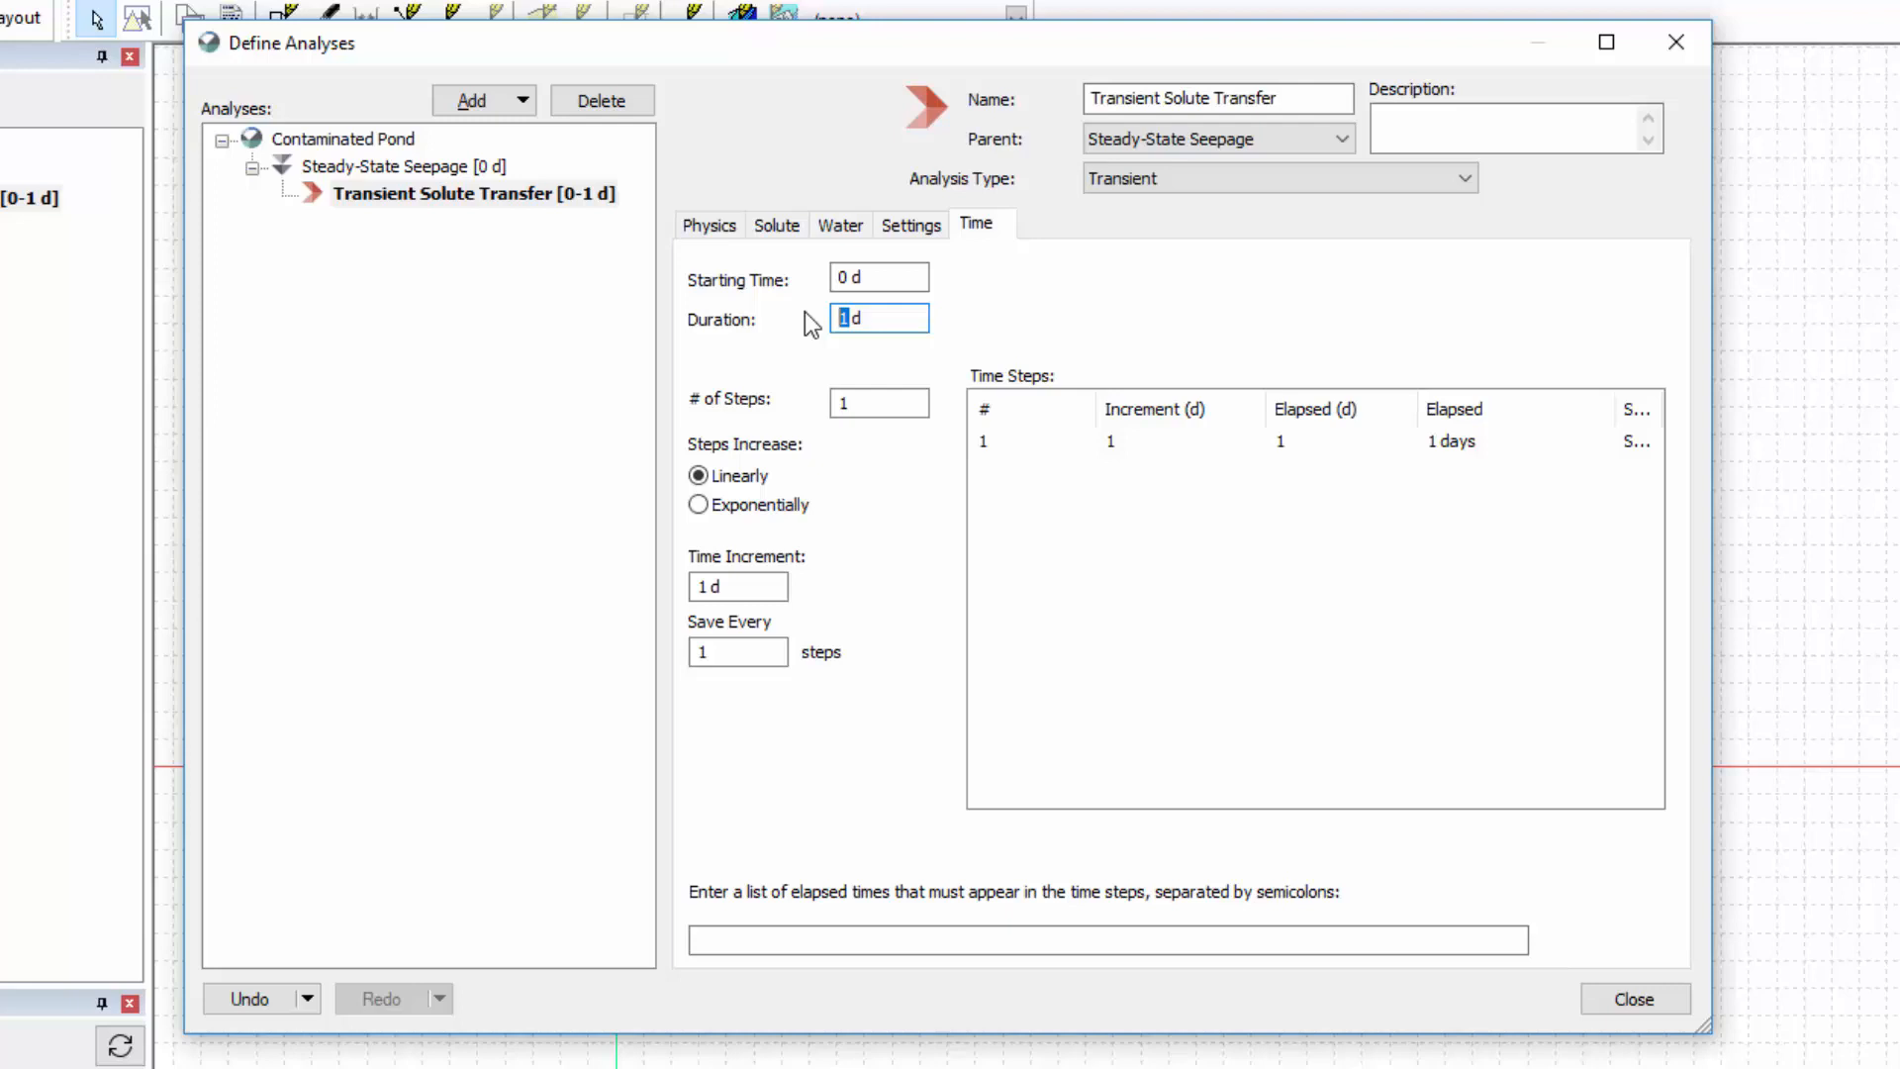
{"action": "type", "text": "2500"}
{"action": "key", "text": "Tab"}
{"action": "type", "text": "50"}
{"action": "key", "text": "Return"}
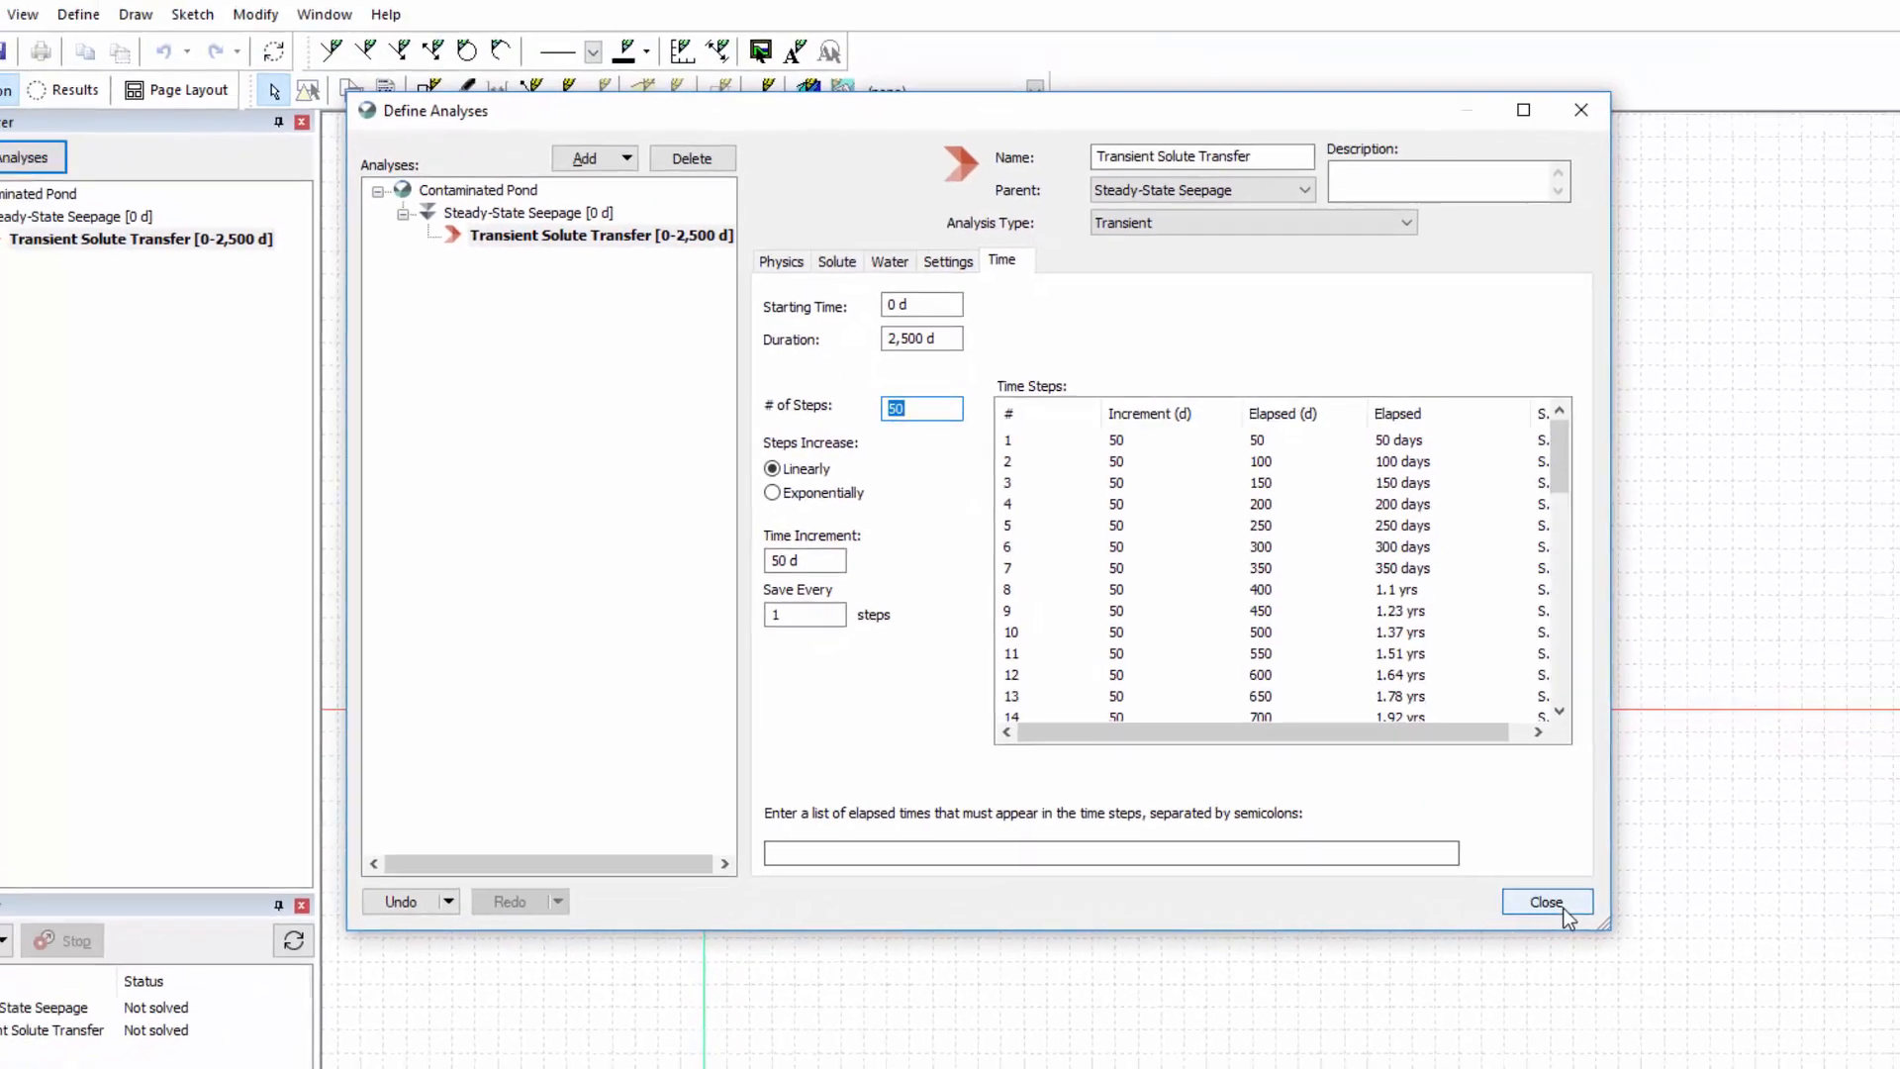
{"action": "left_click", "coordinate": [1563, 905]}
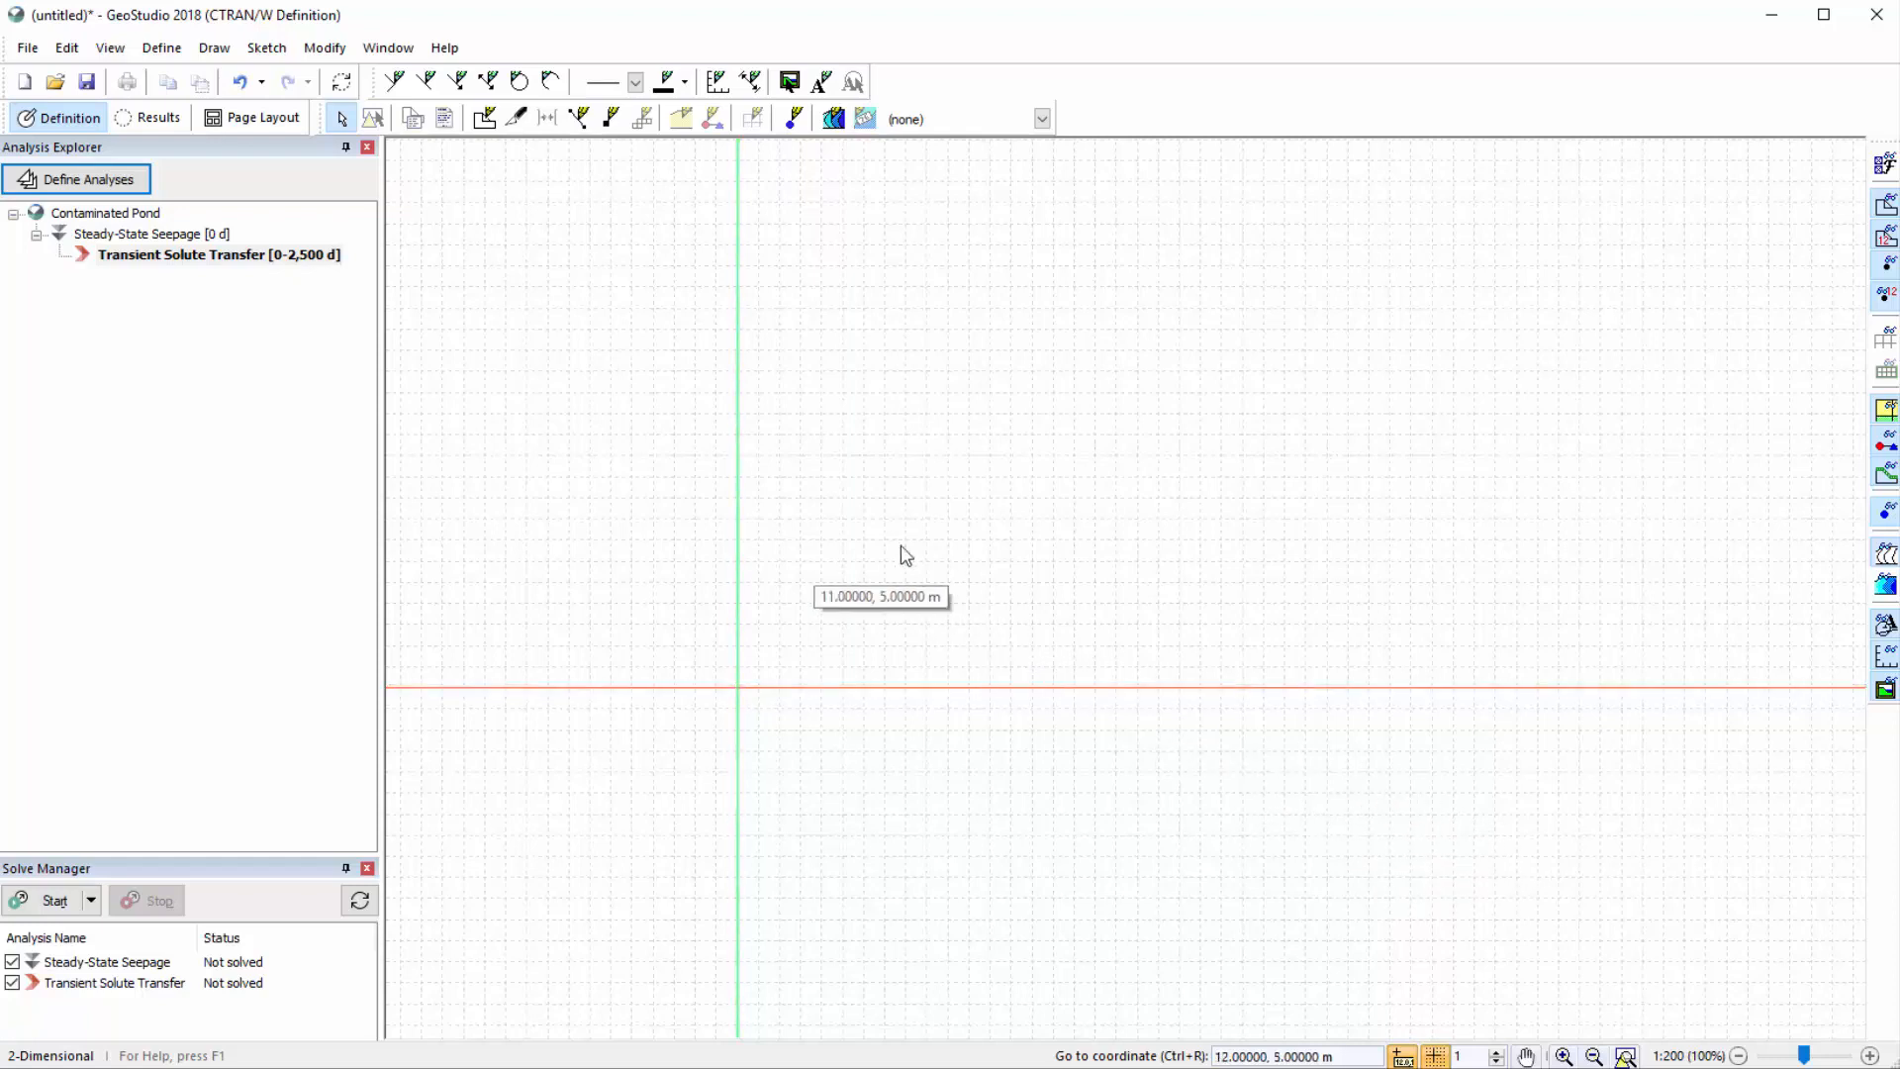
Examine the drawing grid settings and the project's base and derived units
{"action": "left_click", "coordinate": [109, 47]}
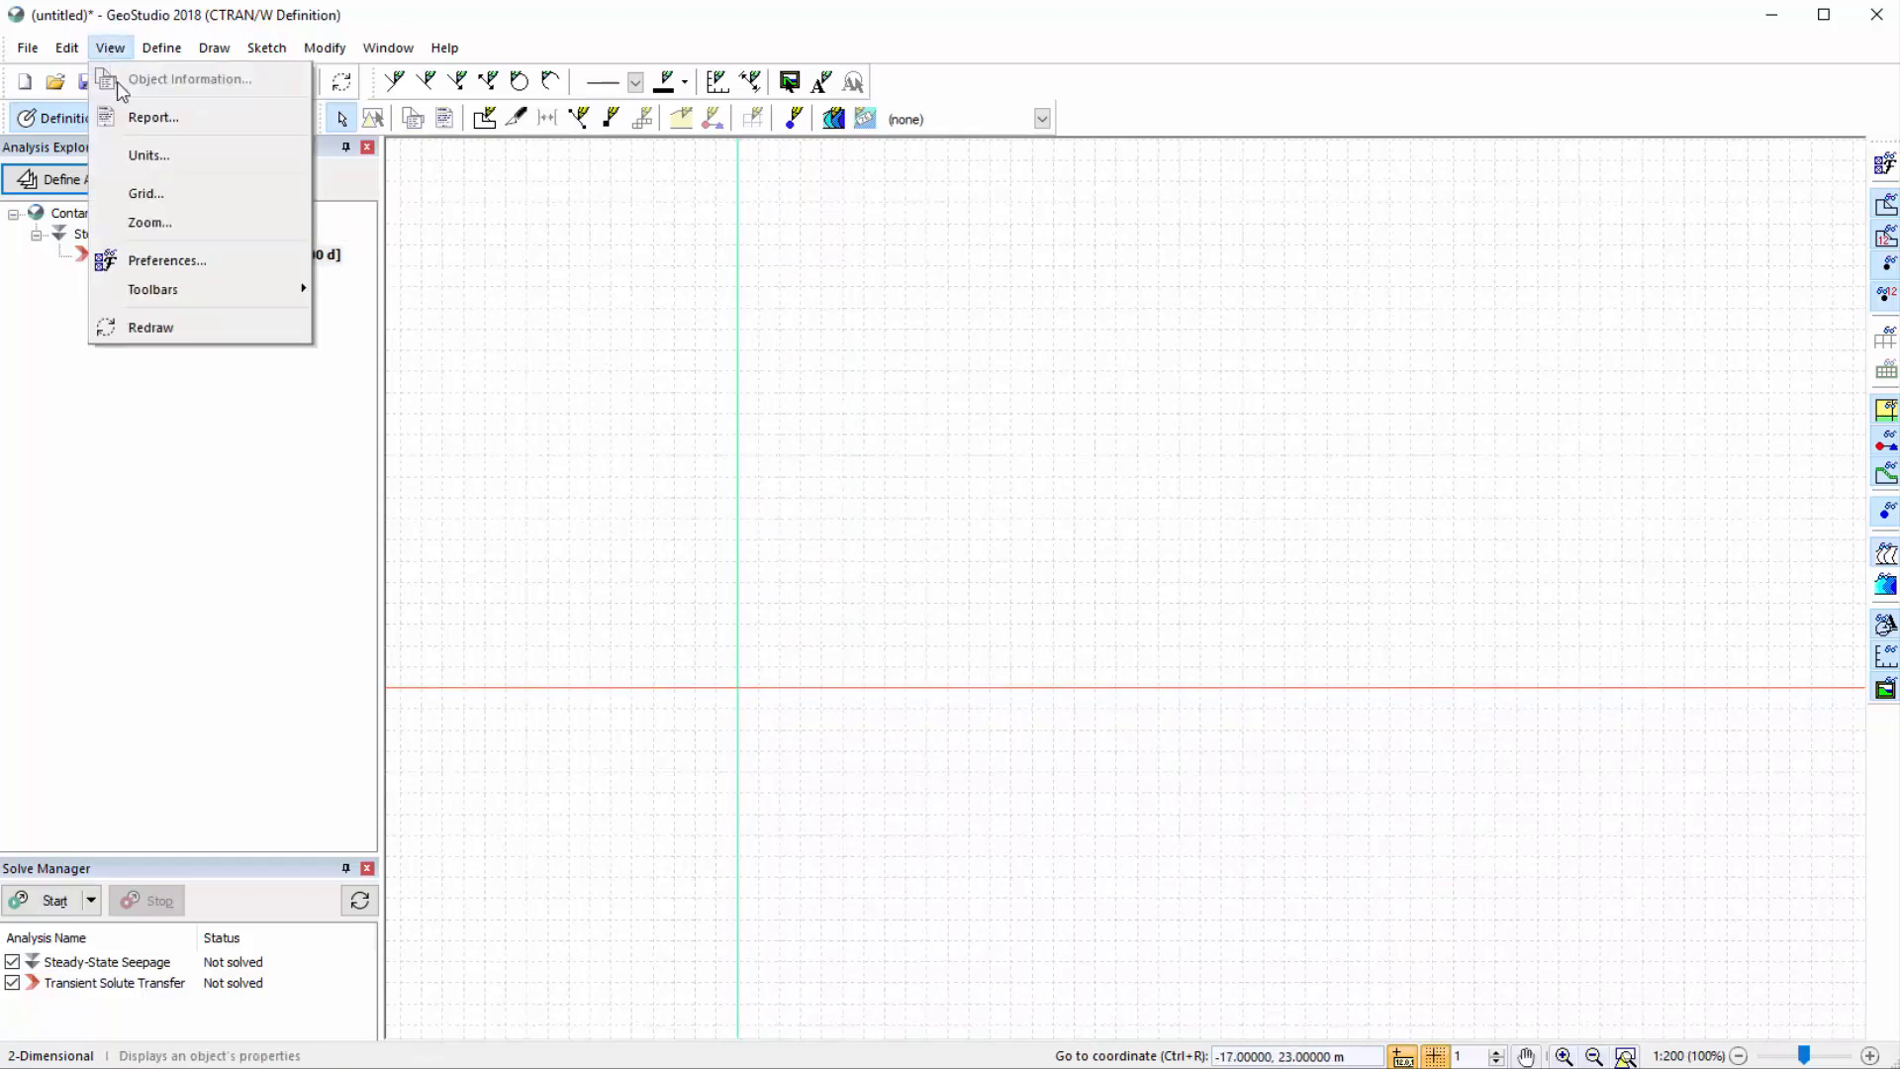
{"action": "left_click", "coordinate": [144, 153]}
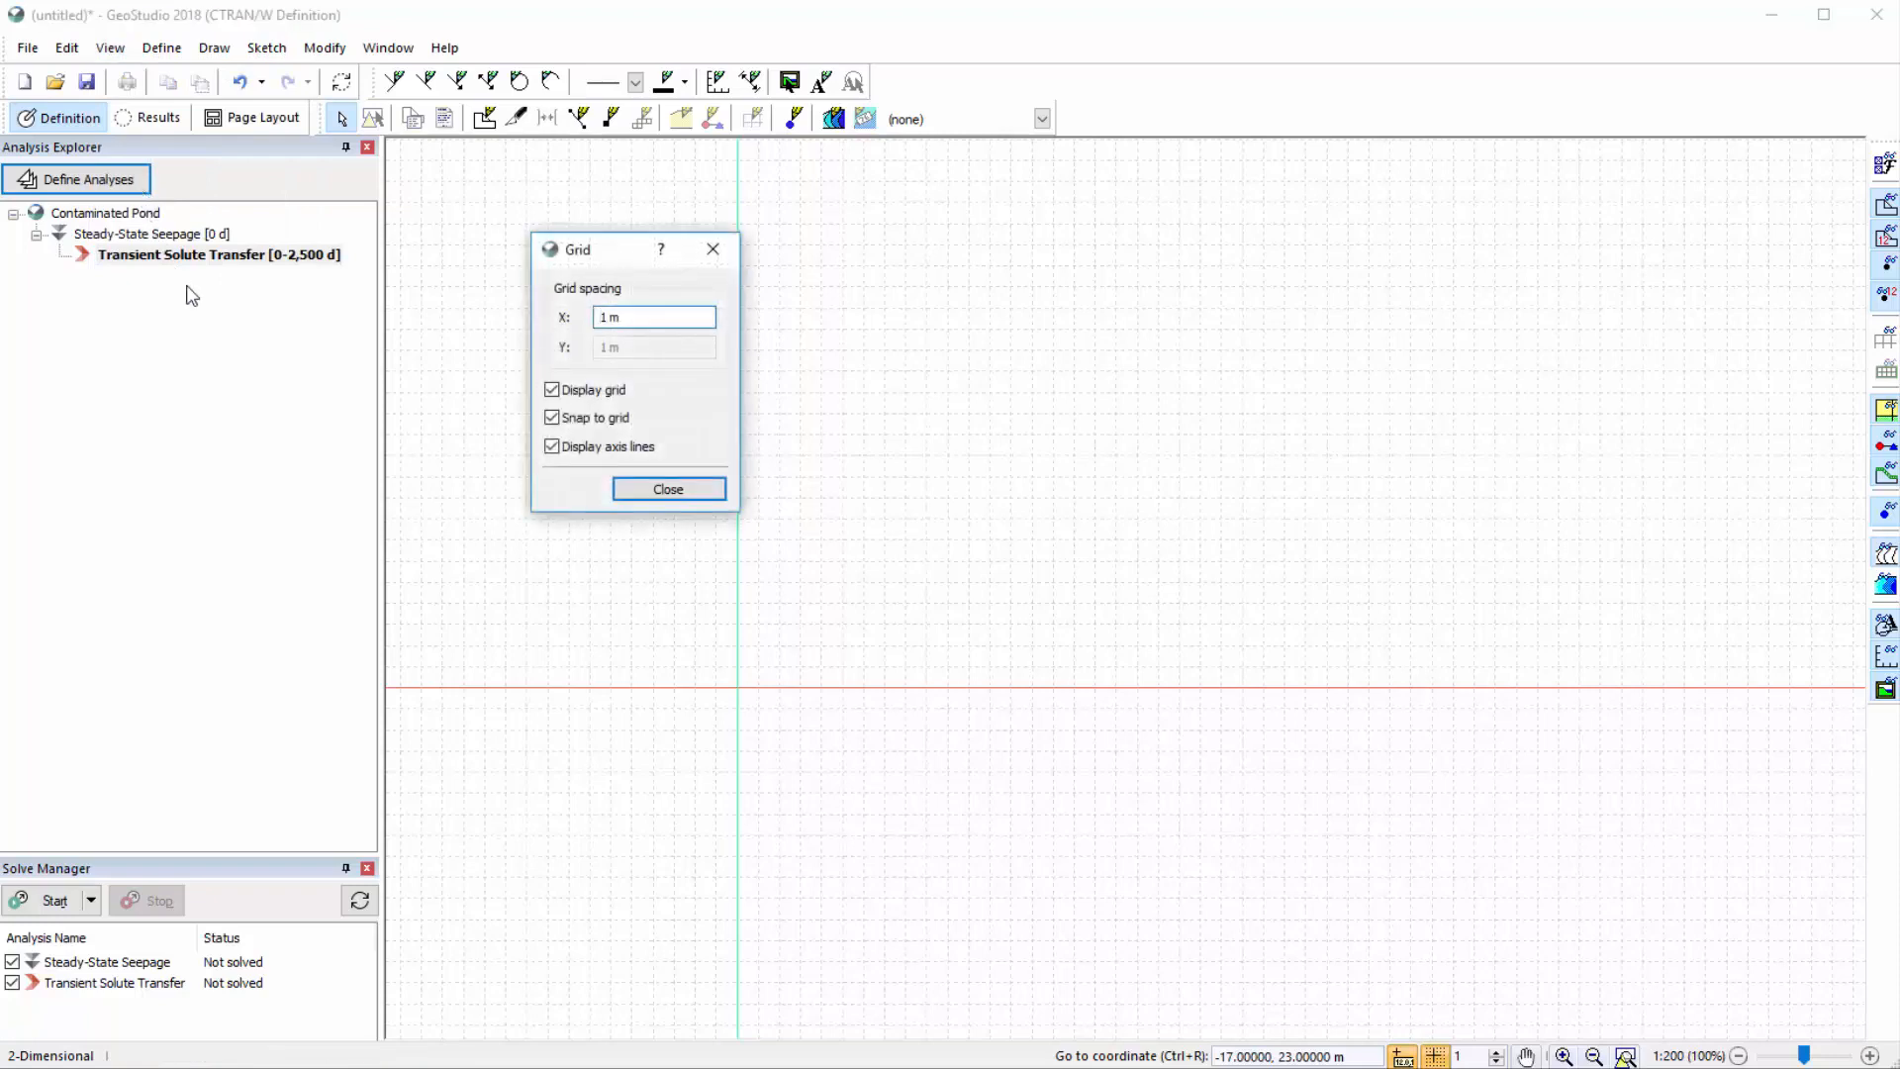
{"action": "left_click", "coordinate": [655, 491]}
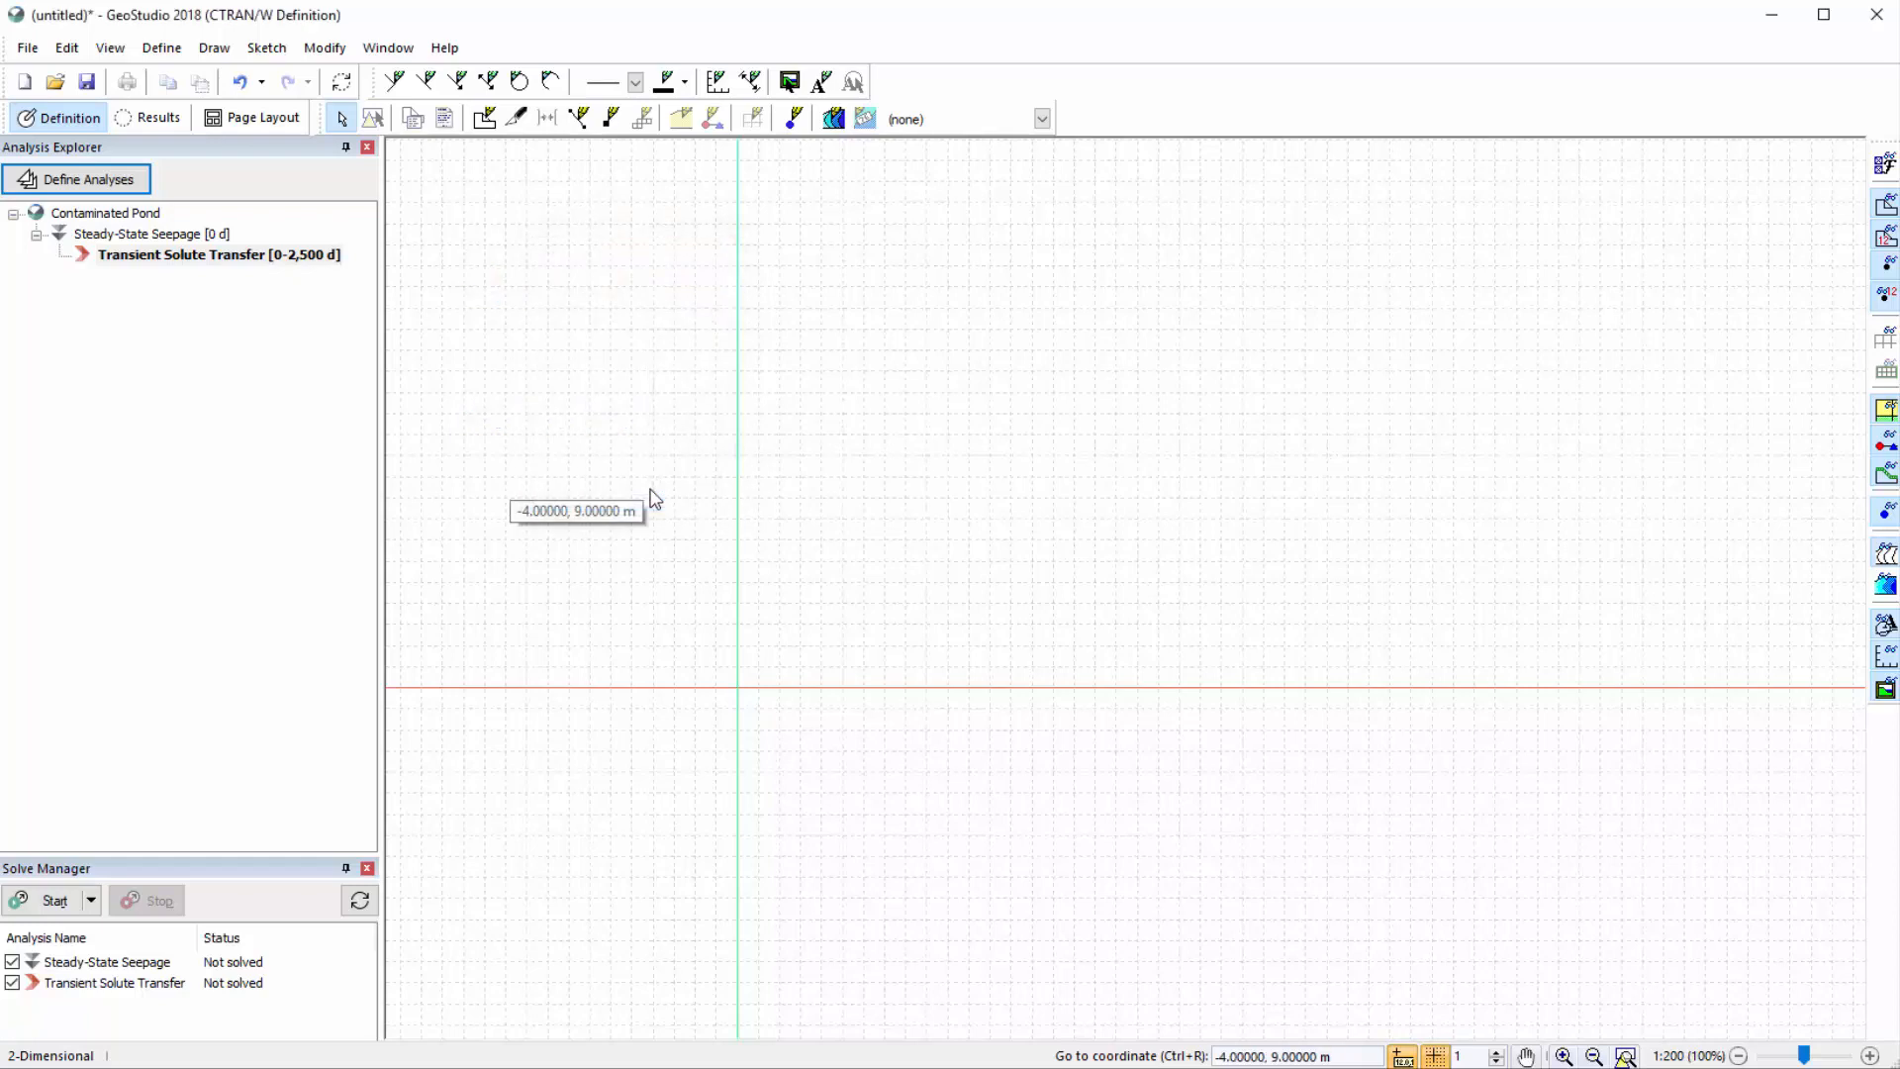
{"action": "left_click", "coordinate": [110, 48]}
{"action": "left_click", "coordinate": [141, 156]}
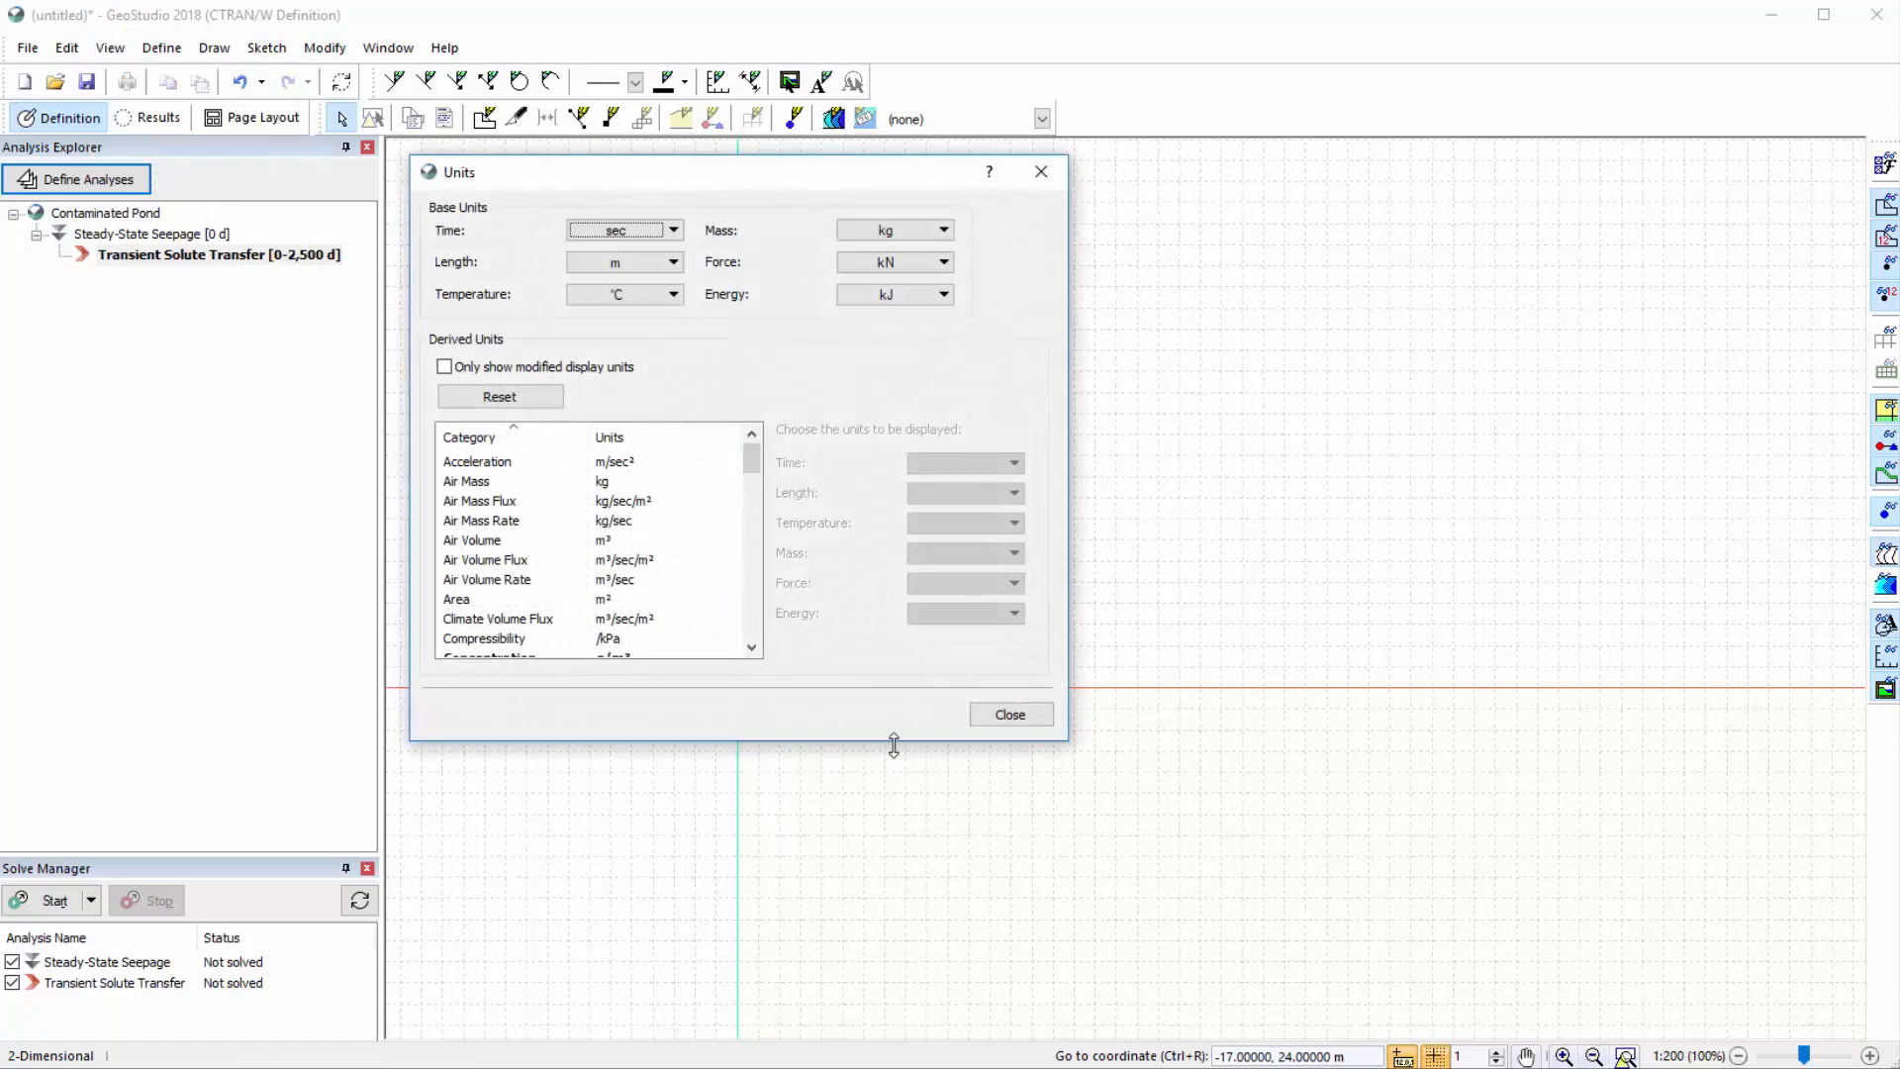
{"action": "left_click", "coordinate": [1001, 724]}
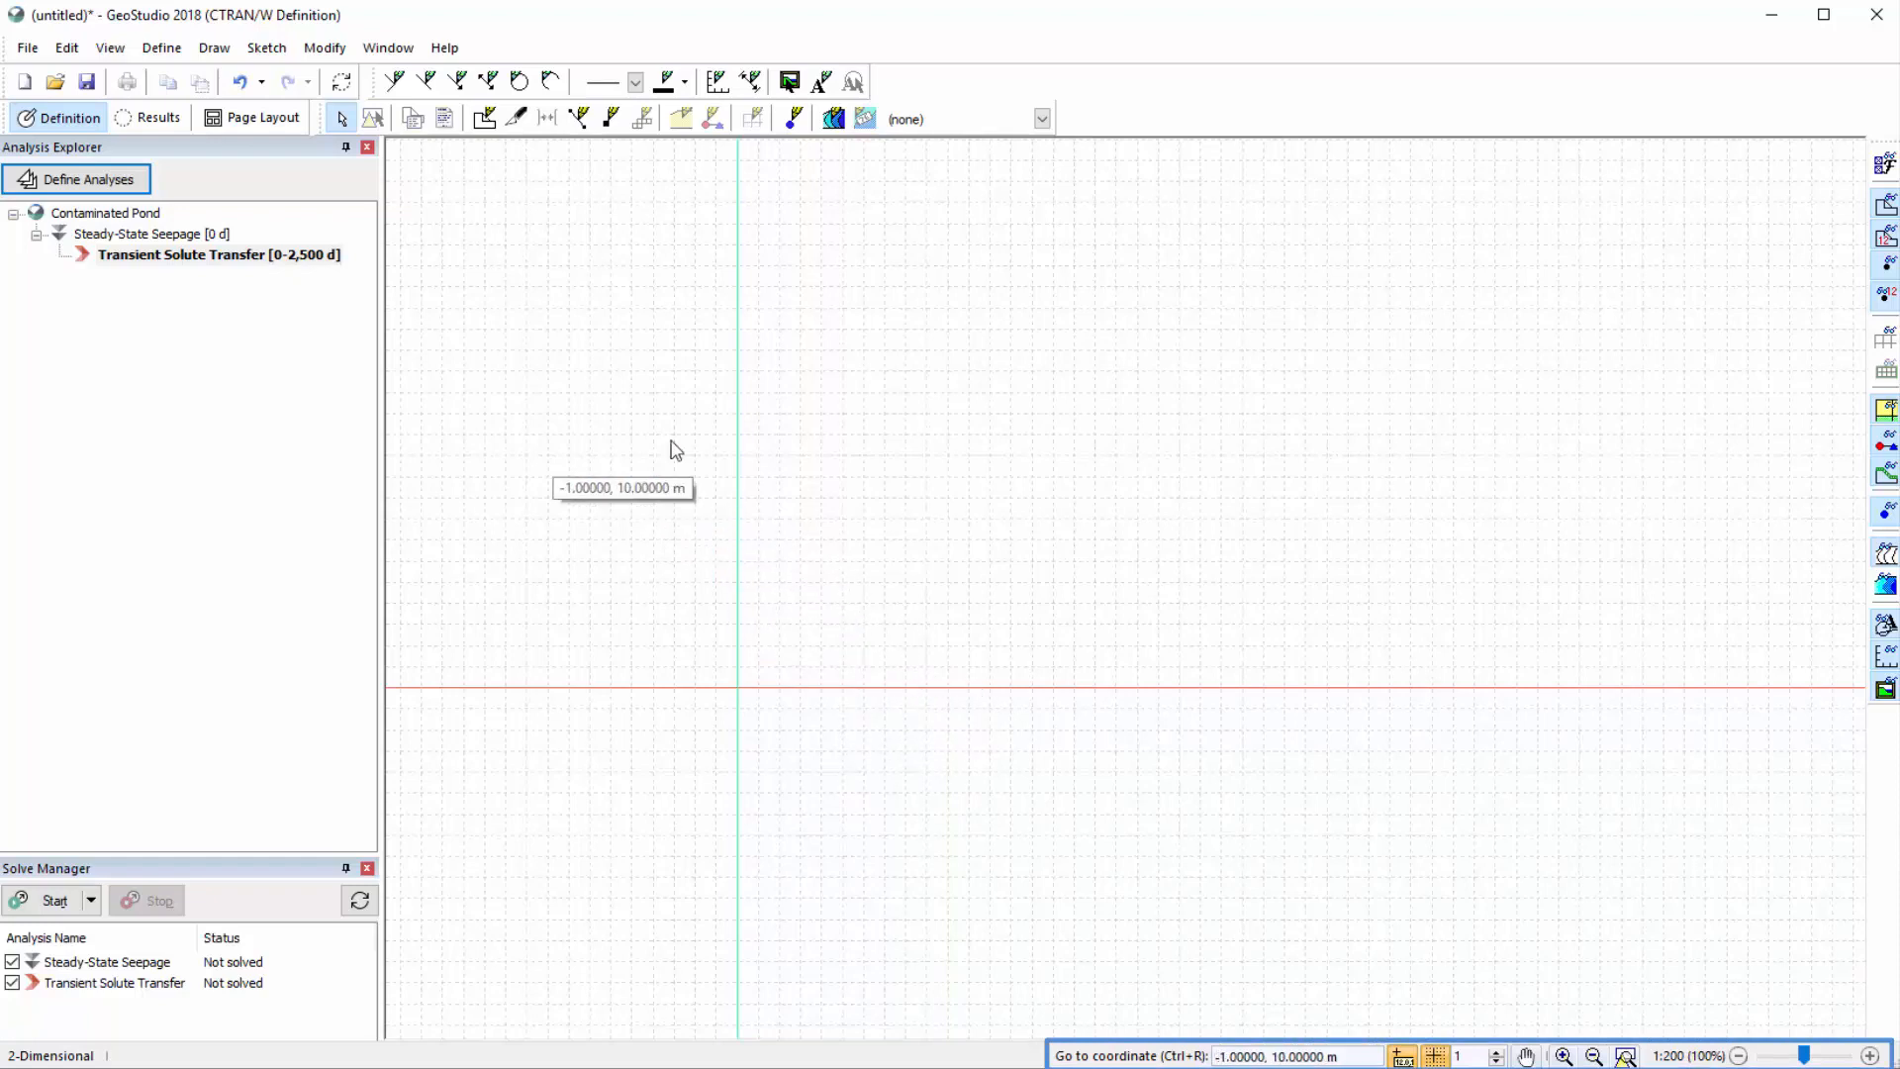
Examine the drawing's zoom and display scale settings
{"action": "left_click", "coordinate": [109, 48]}
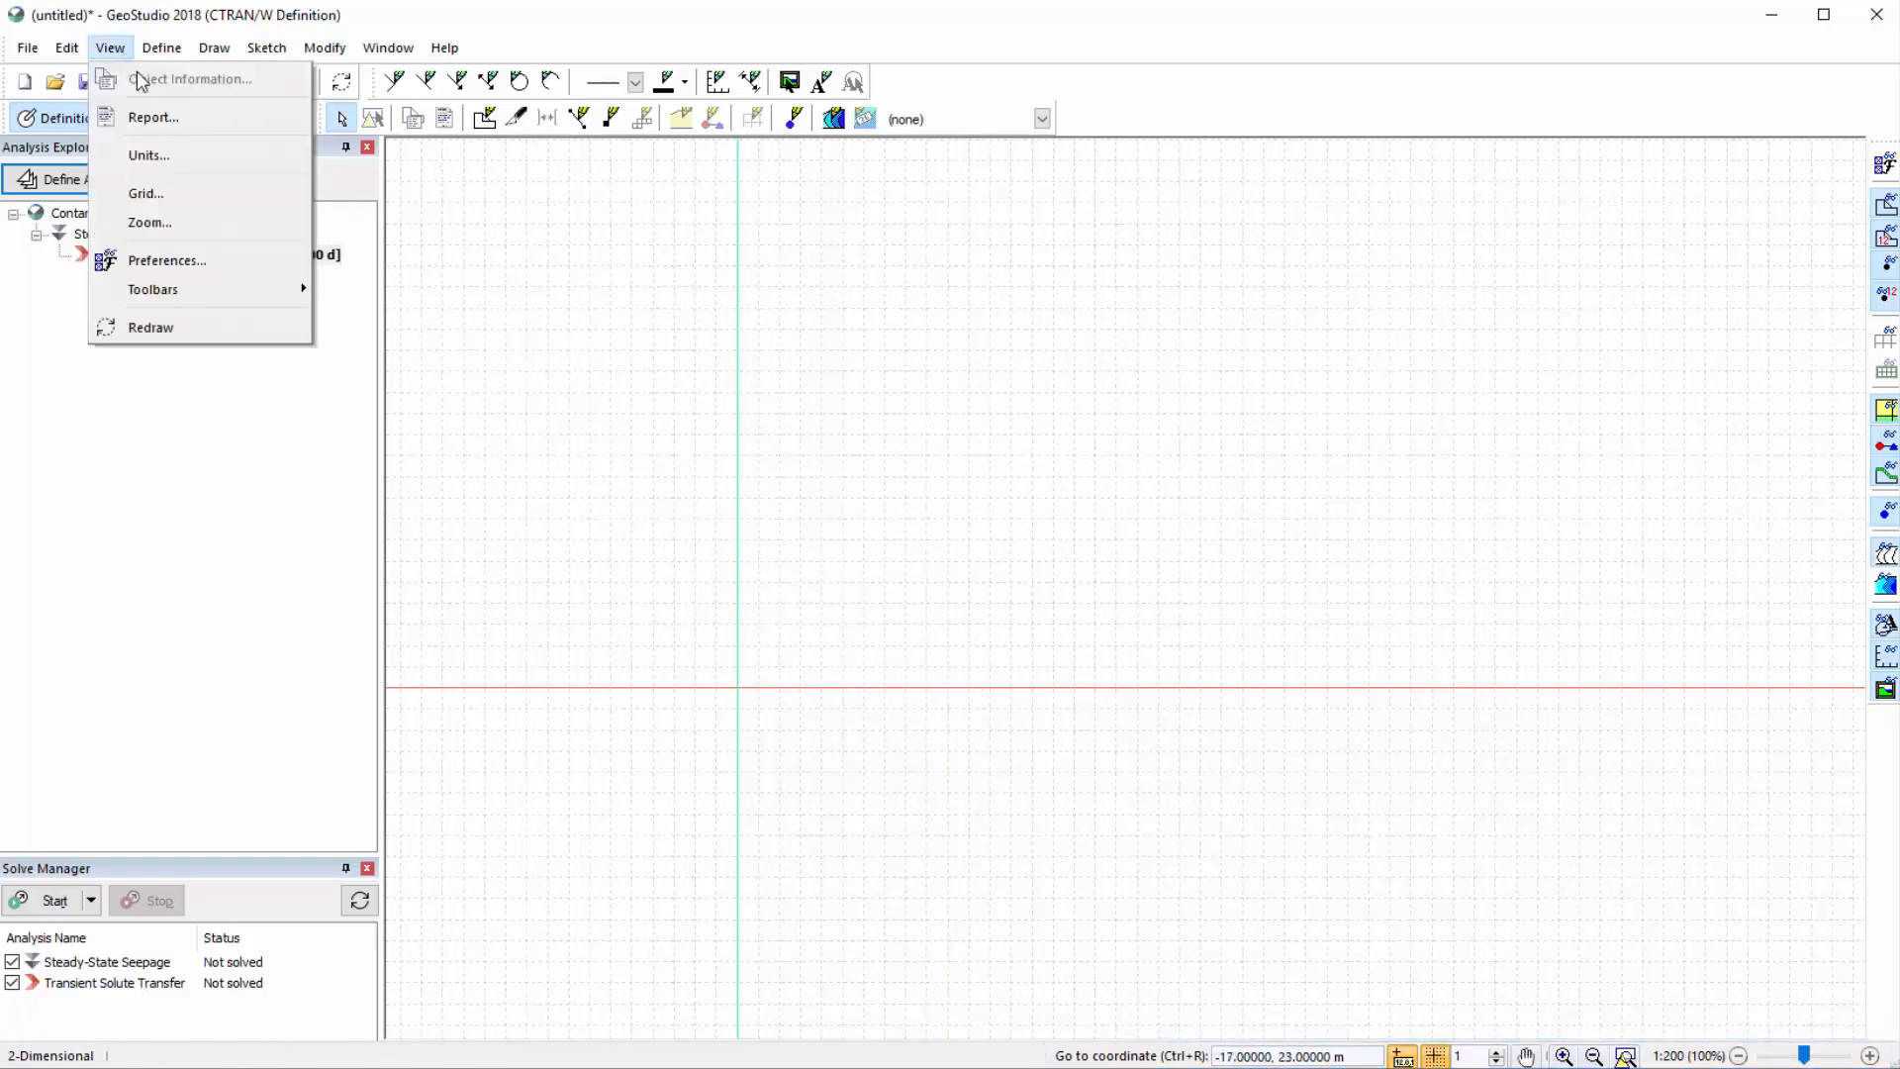
{"action": "left_click", "coordinate": [159, 221]}
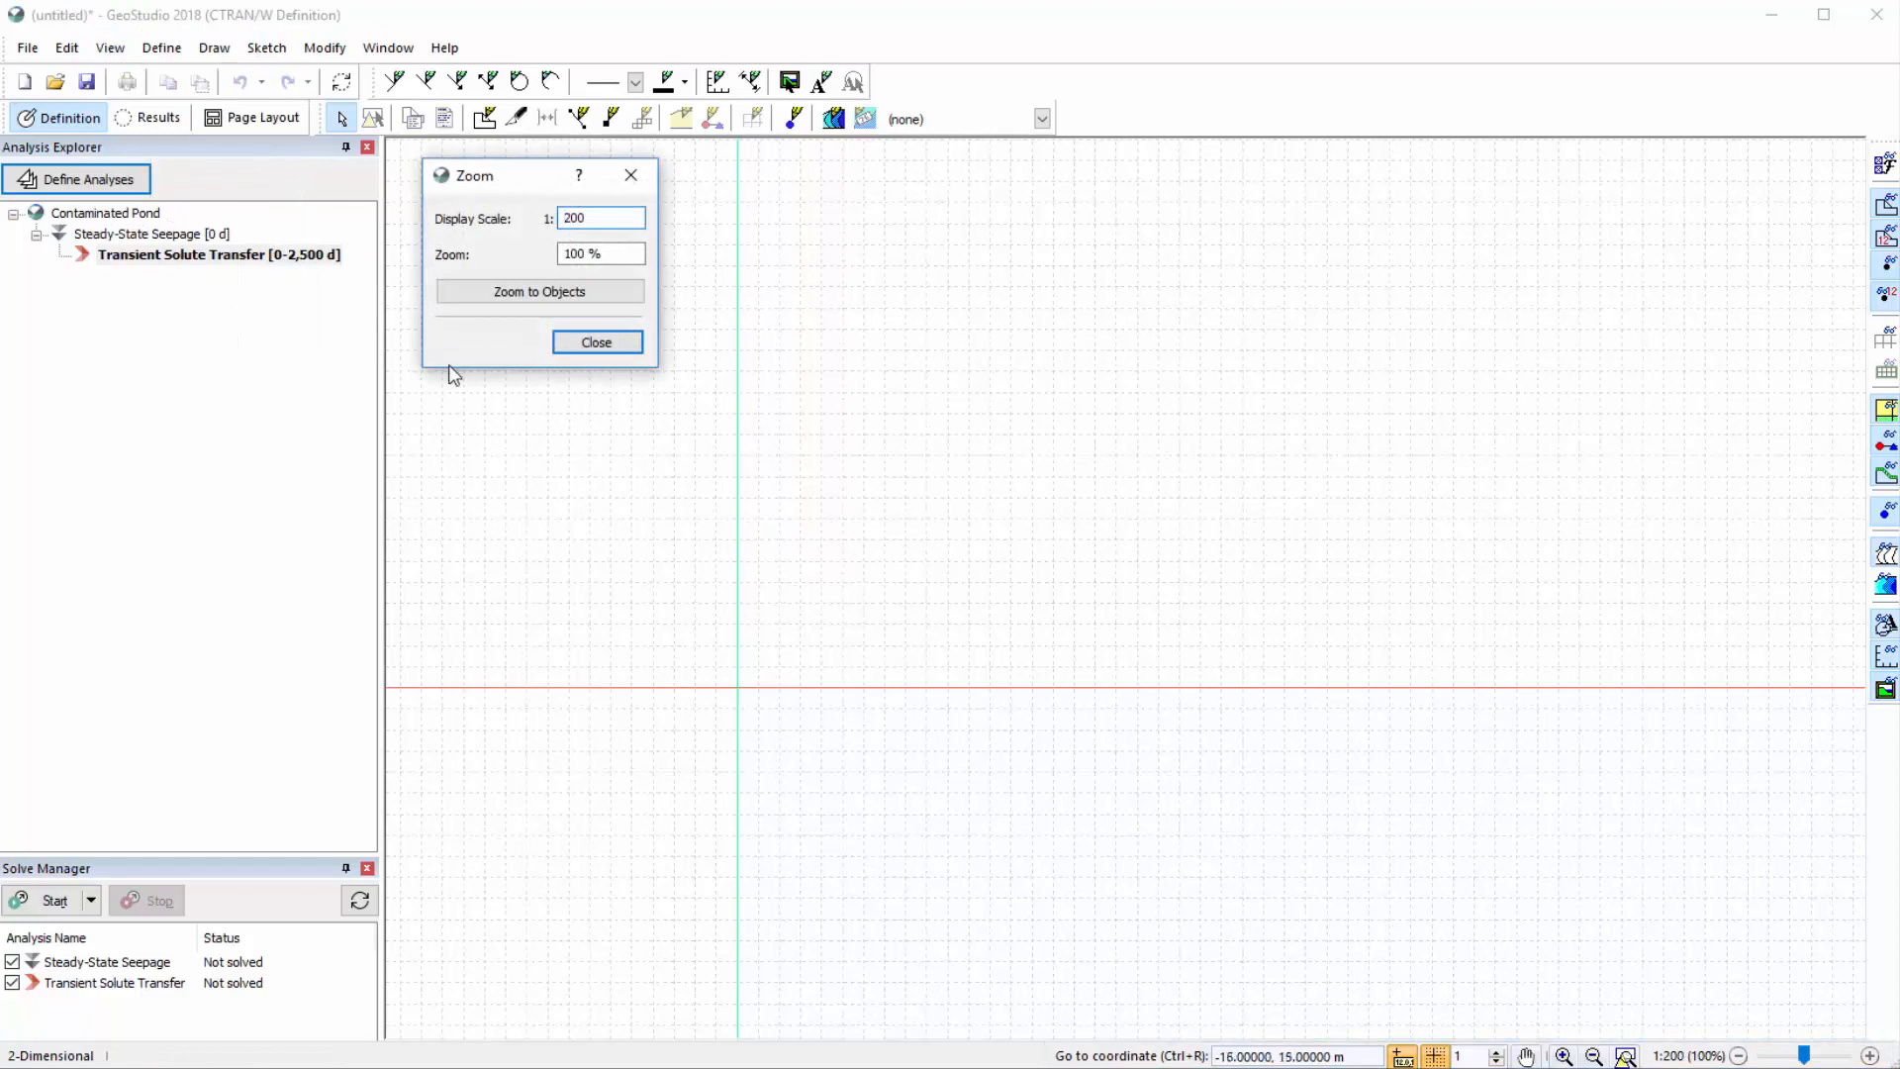
{"action": "left_click", "coordinate": [588, 347]}
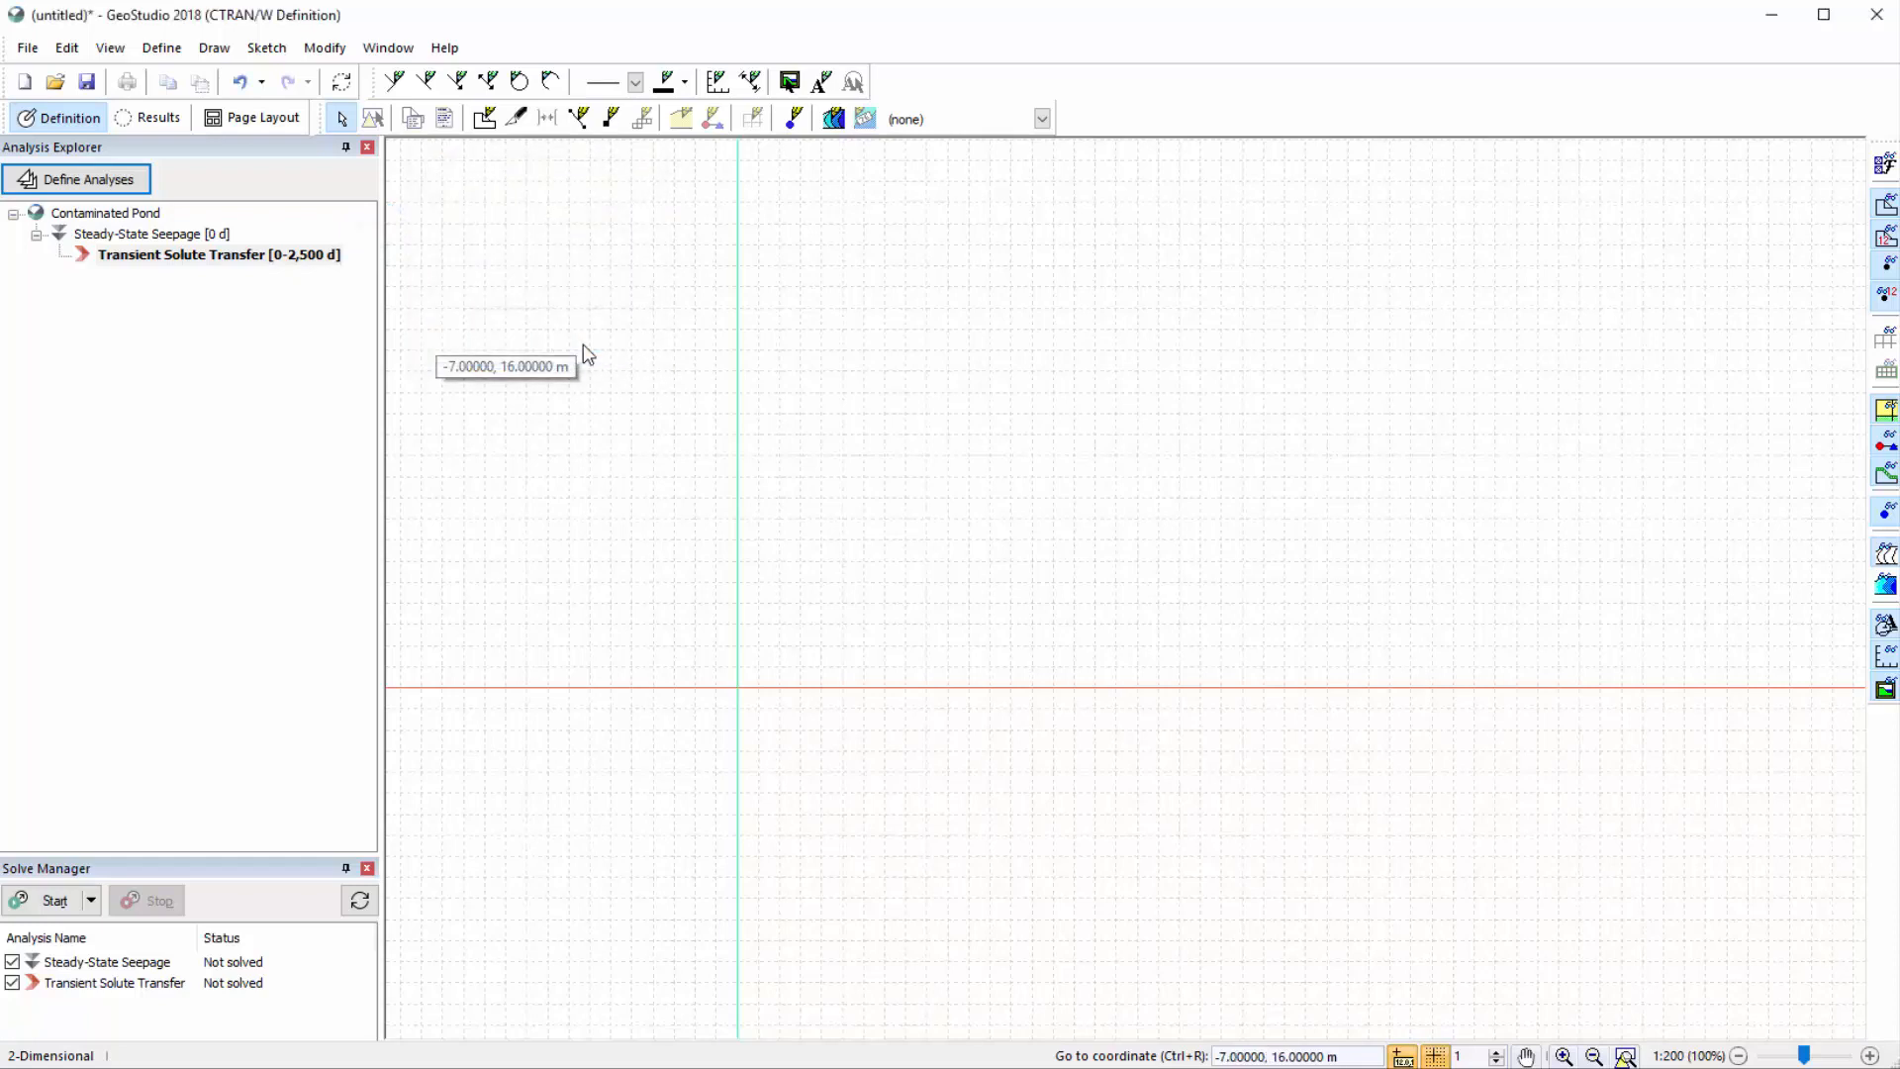
Sketch Distance and Elevation axes with an X maximum of 24 m and a Y maximum of 11 m
{"action": "left_click", "coordinate": [267, 49]}
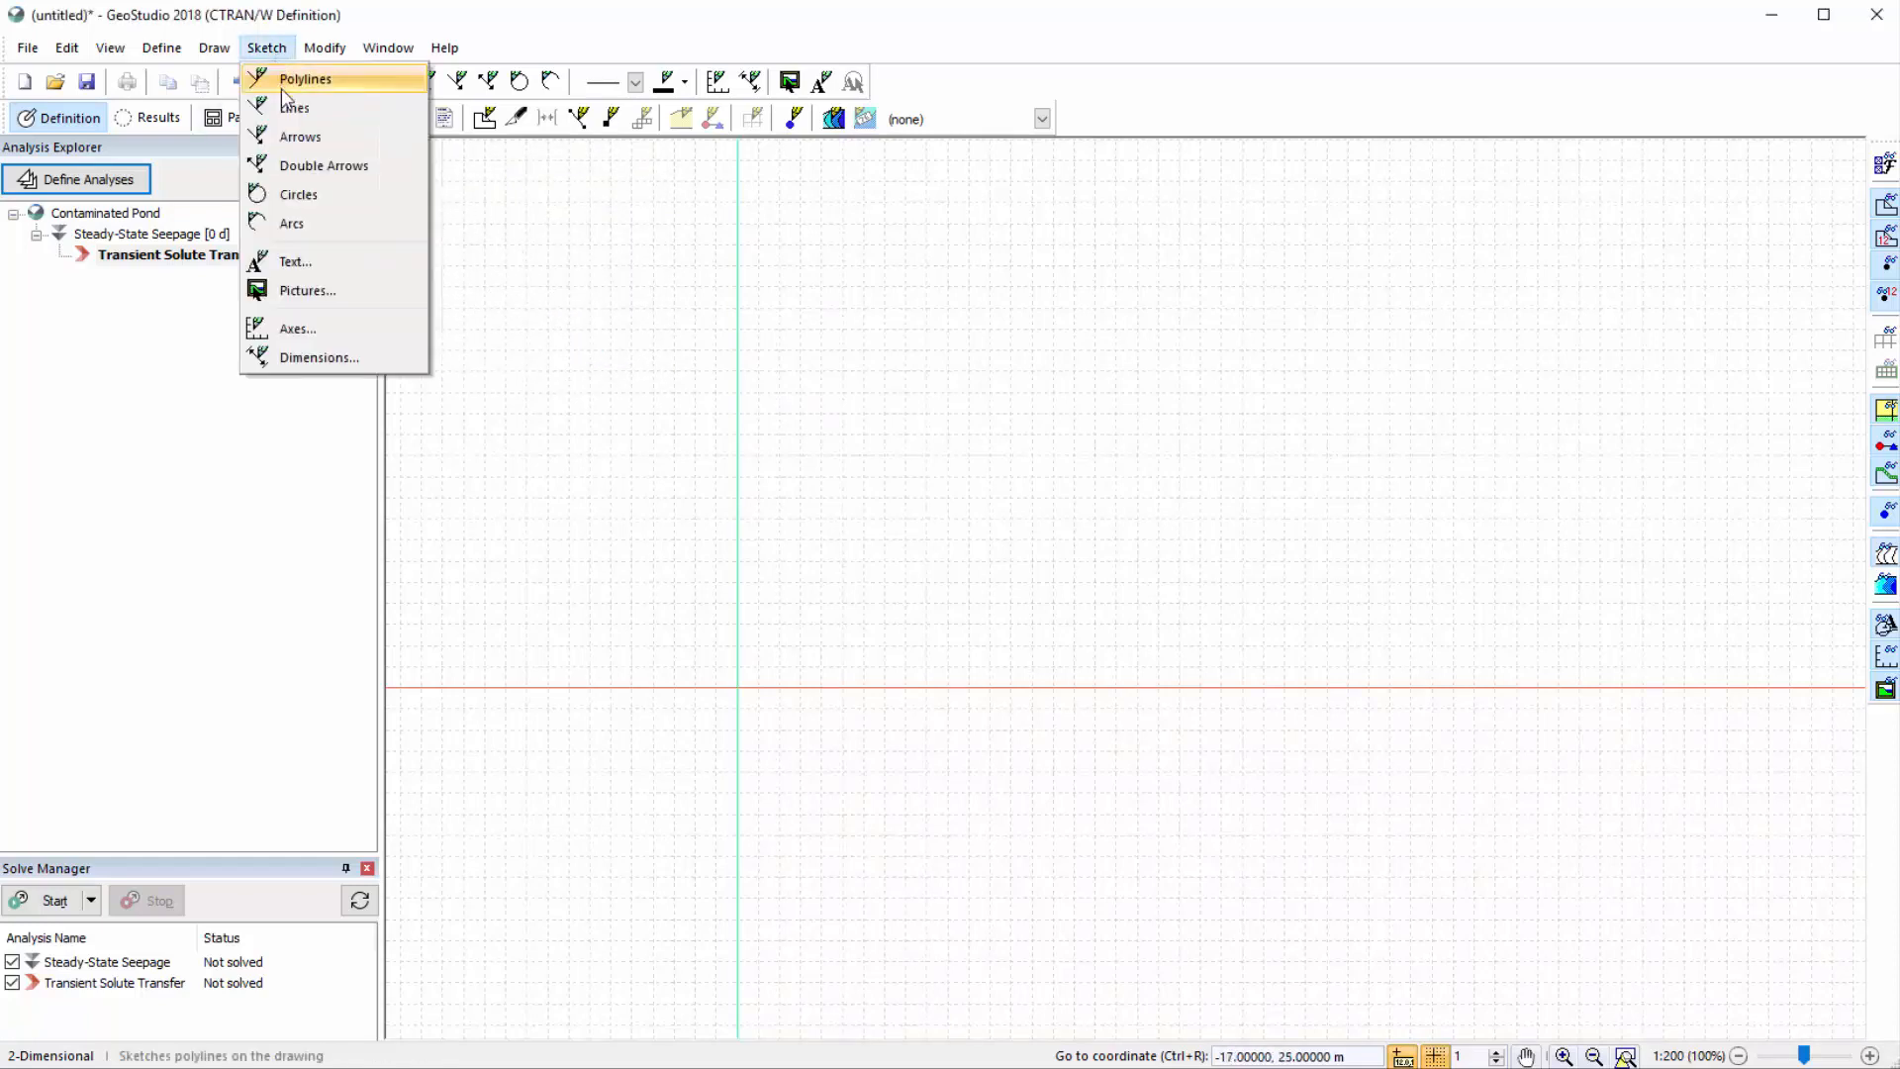
{"action": "left_click", "coordinate": [323, 329]}
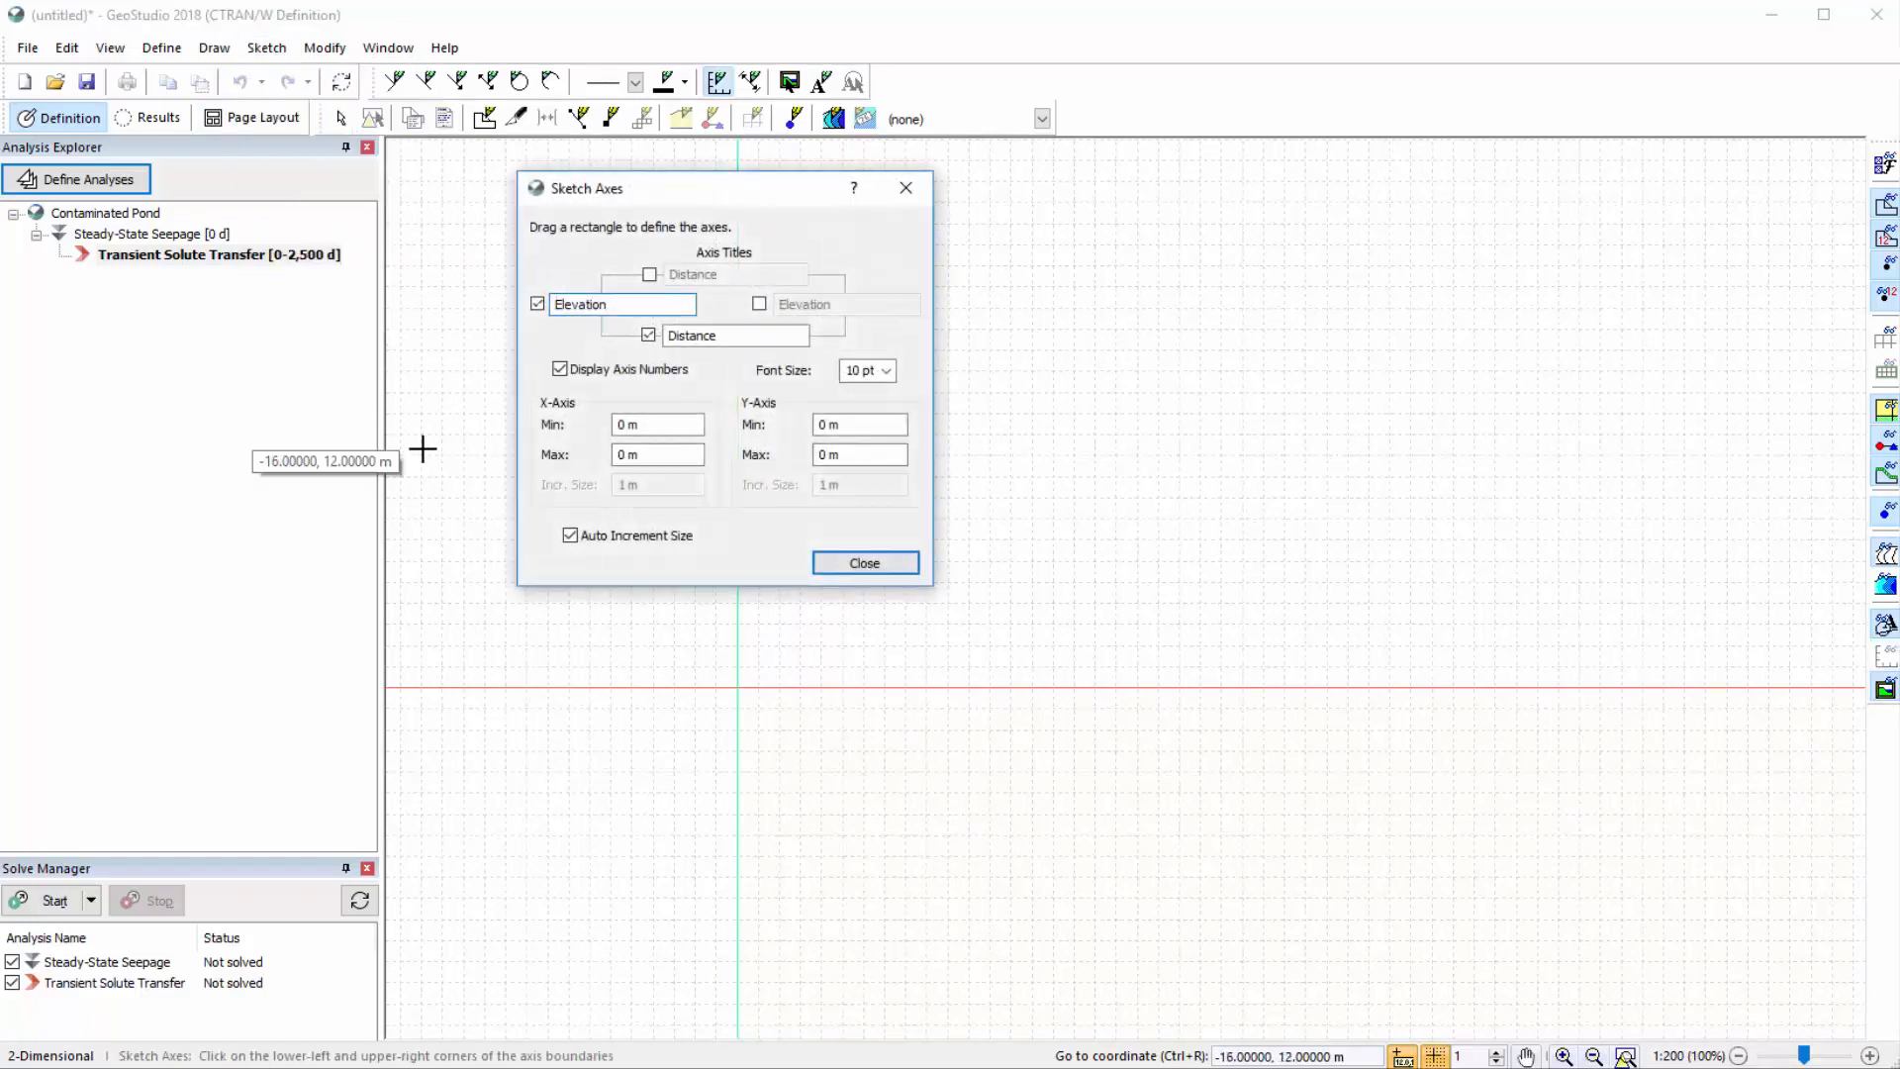
{"action": "left_click", "coordinate": [631, 454]}
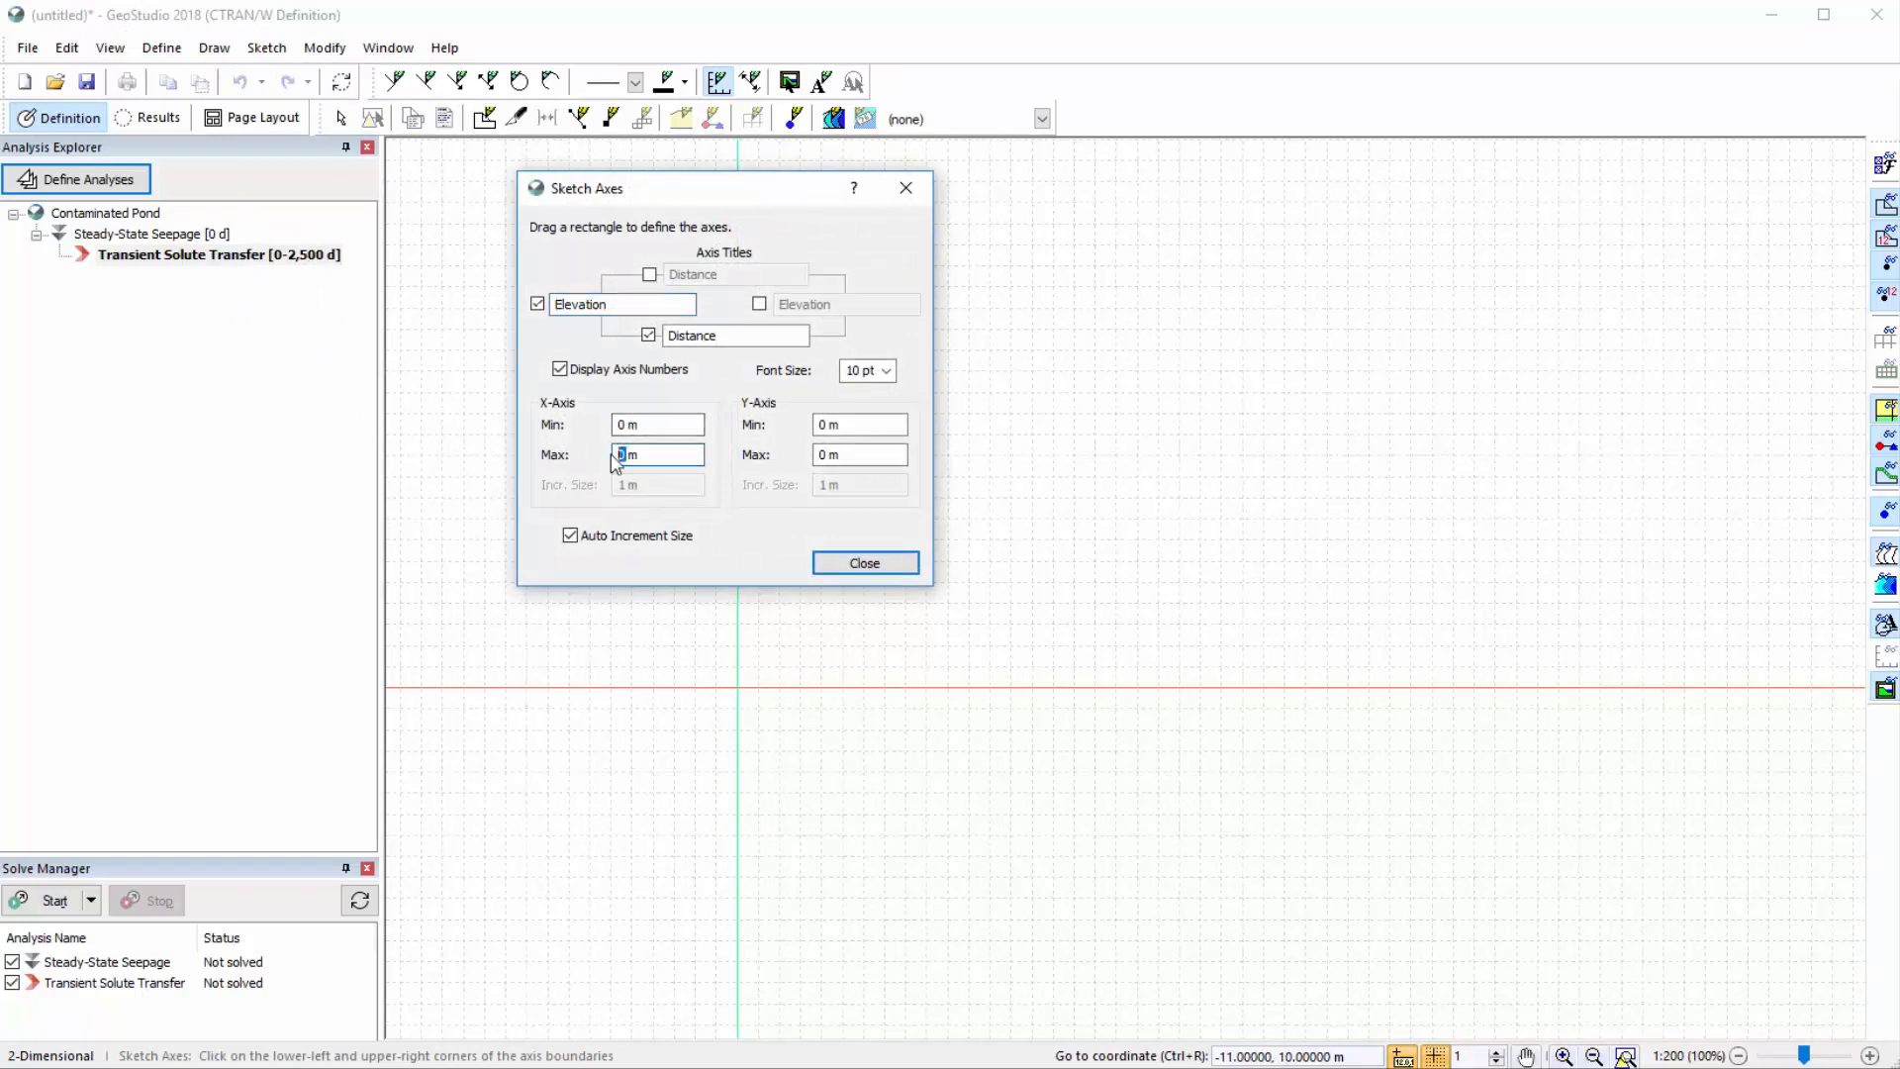
{"action": "type", "text": "24"}
{"action": "left_click", "coordinate": [817, 454]}
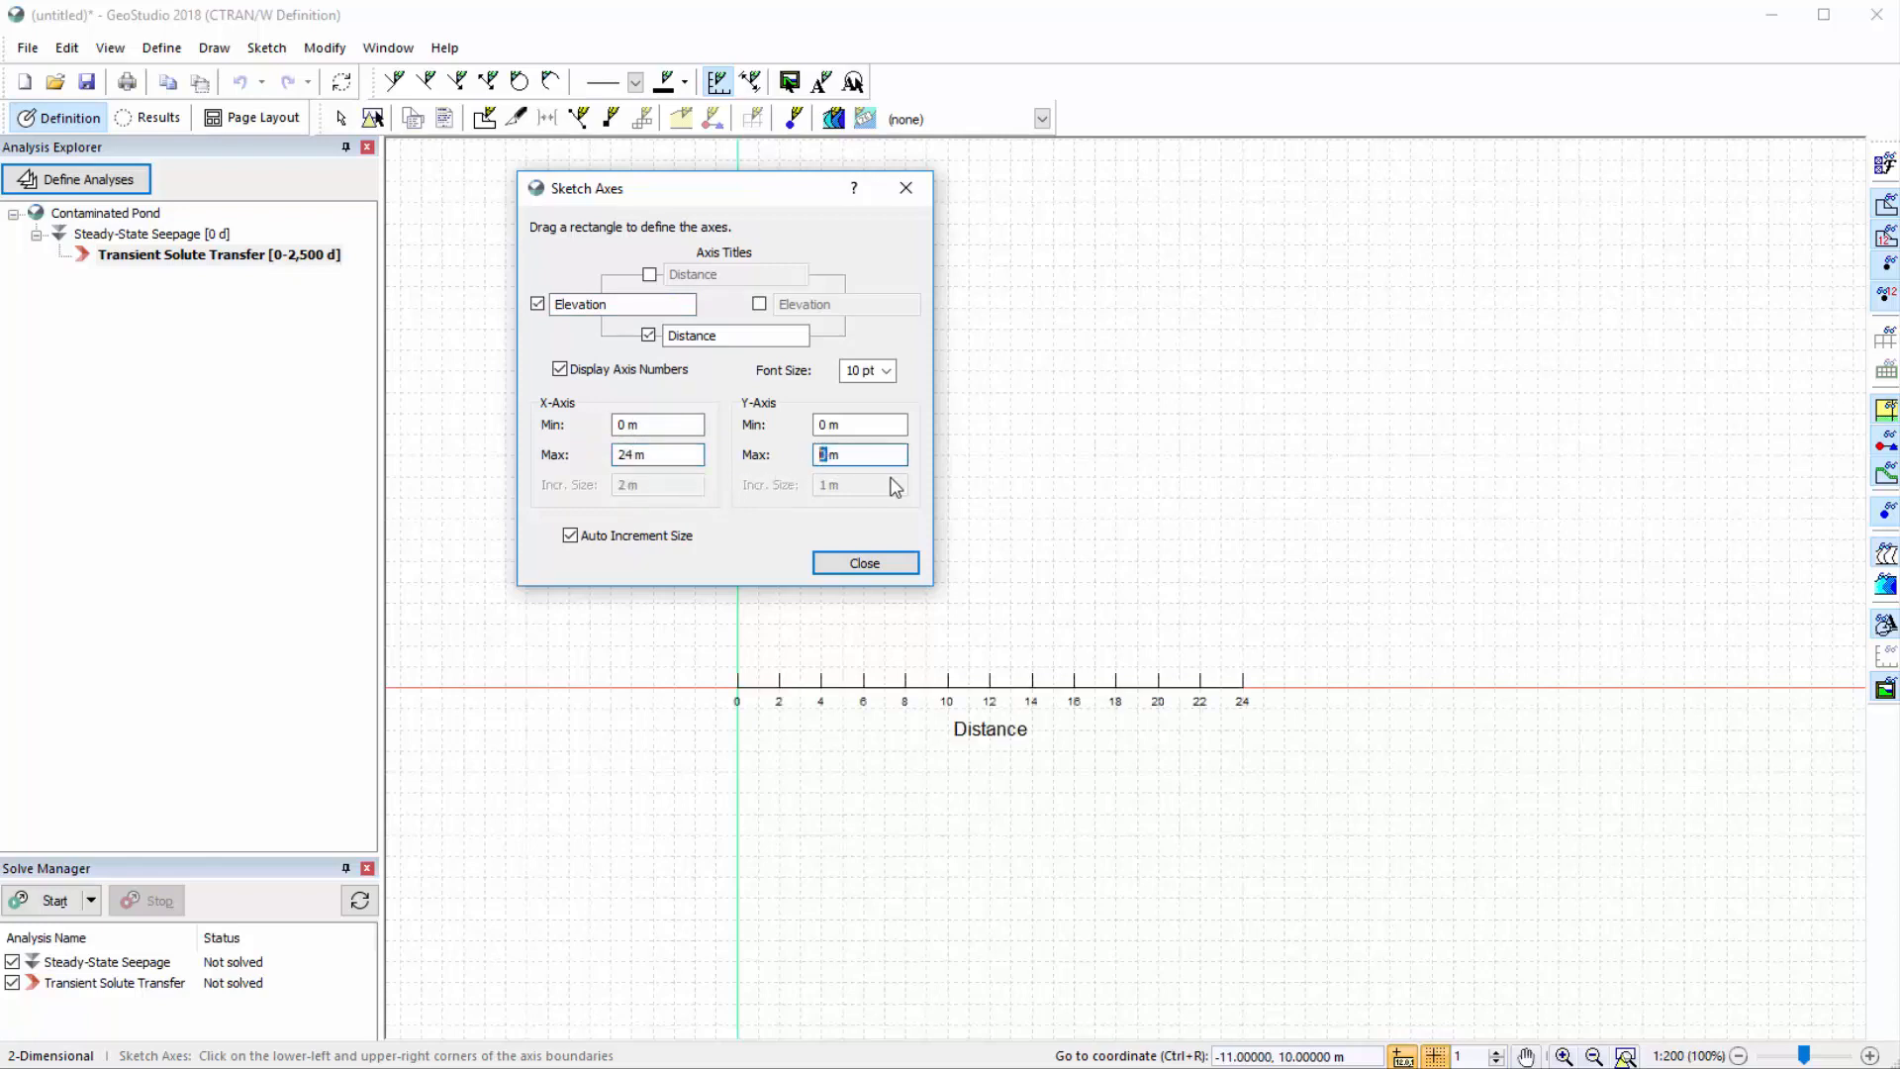
{"action": "type", "text": "11"}
{"action": "key", "text": "Return"}
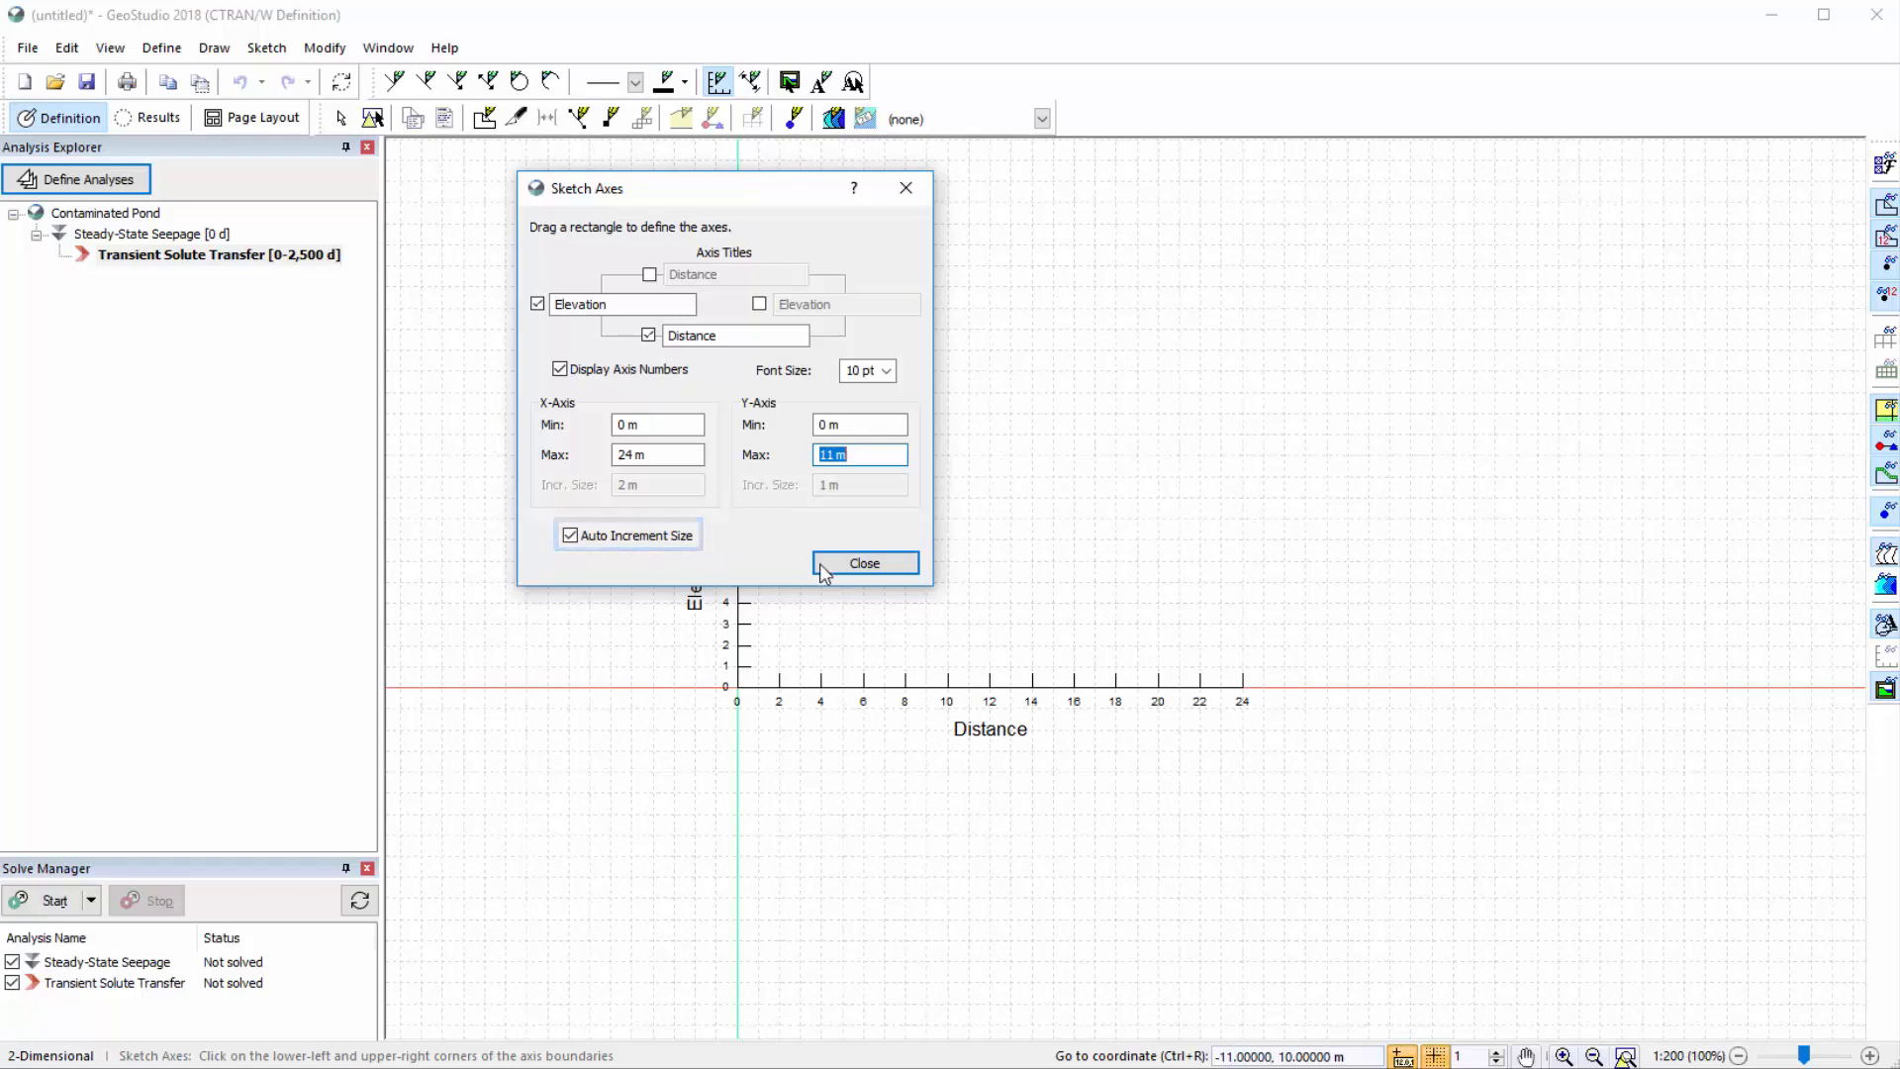
{"action": "left_click", "coordinate": [861, 562]}
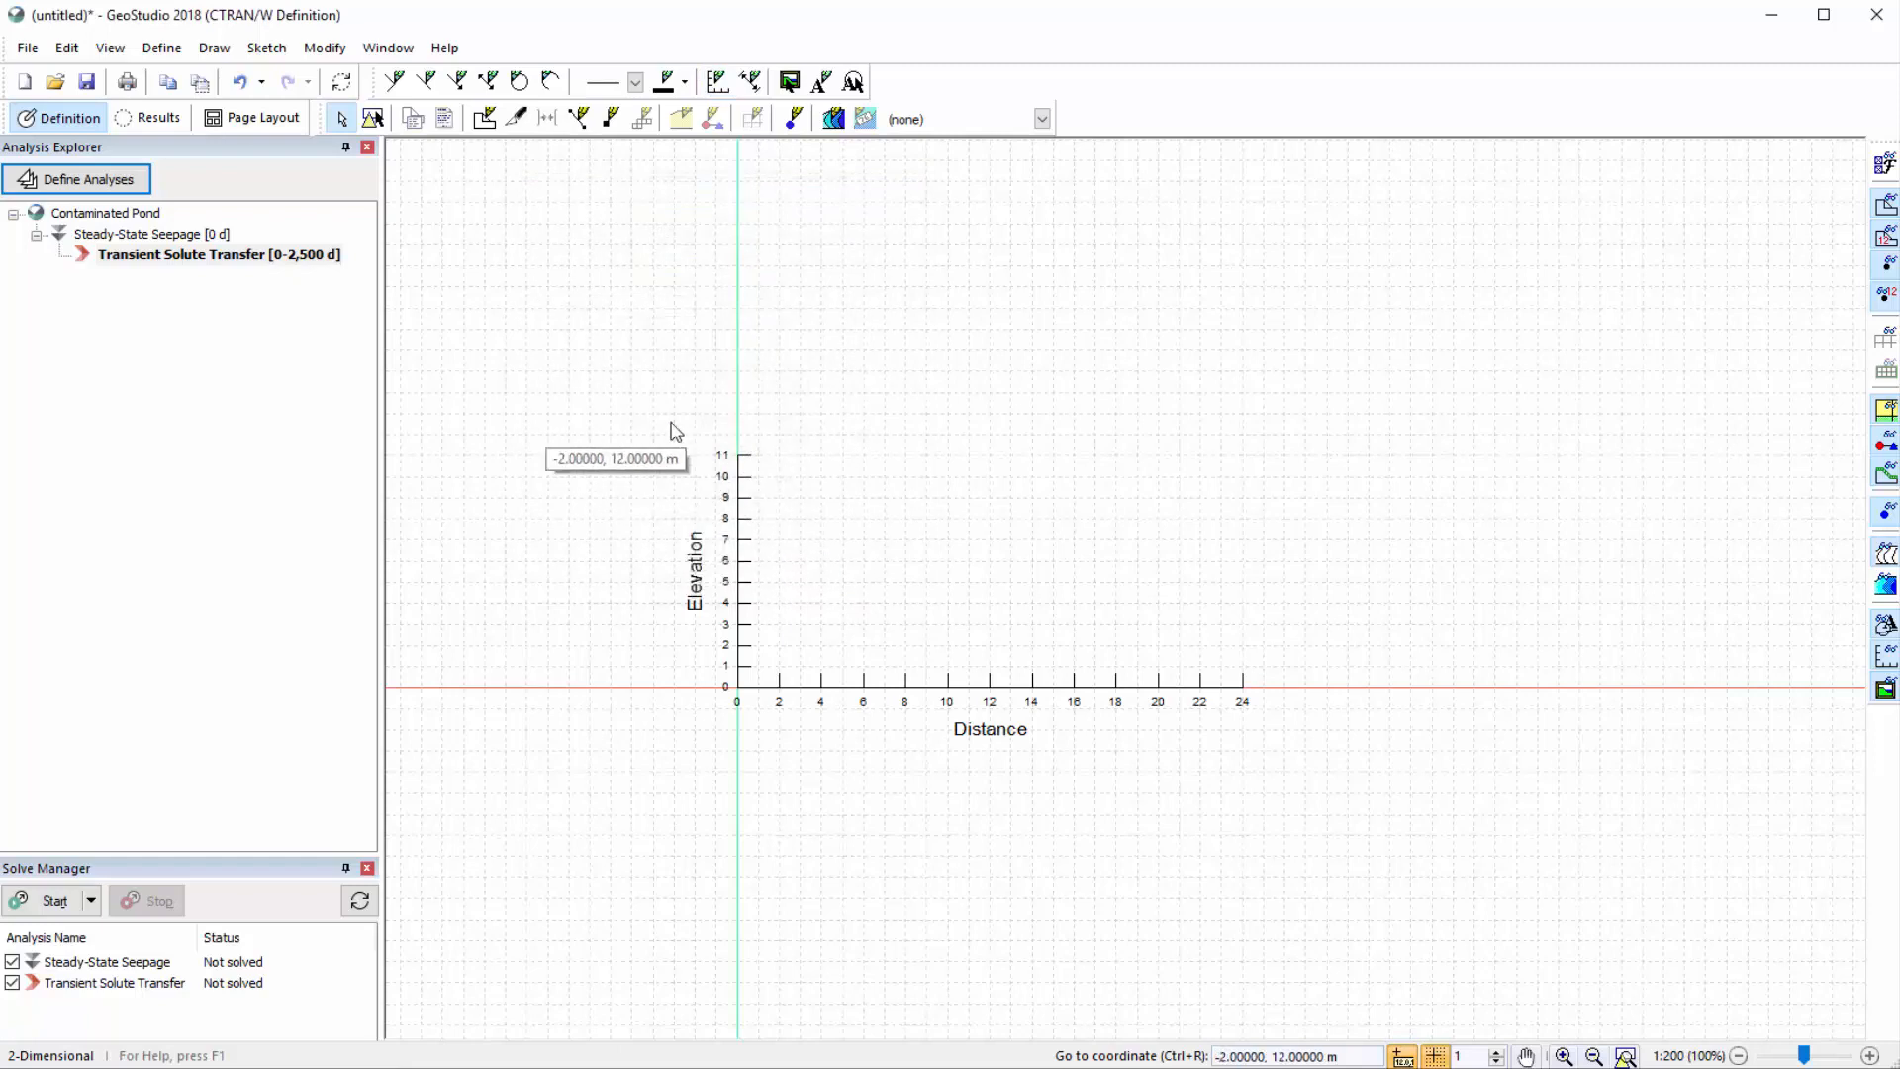
Set the drawing's reference scale to 1:100
{"action": "left_click", "coordinate": [161, 48]}
{"action": "left_click", "coordinate": [185, 131]}
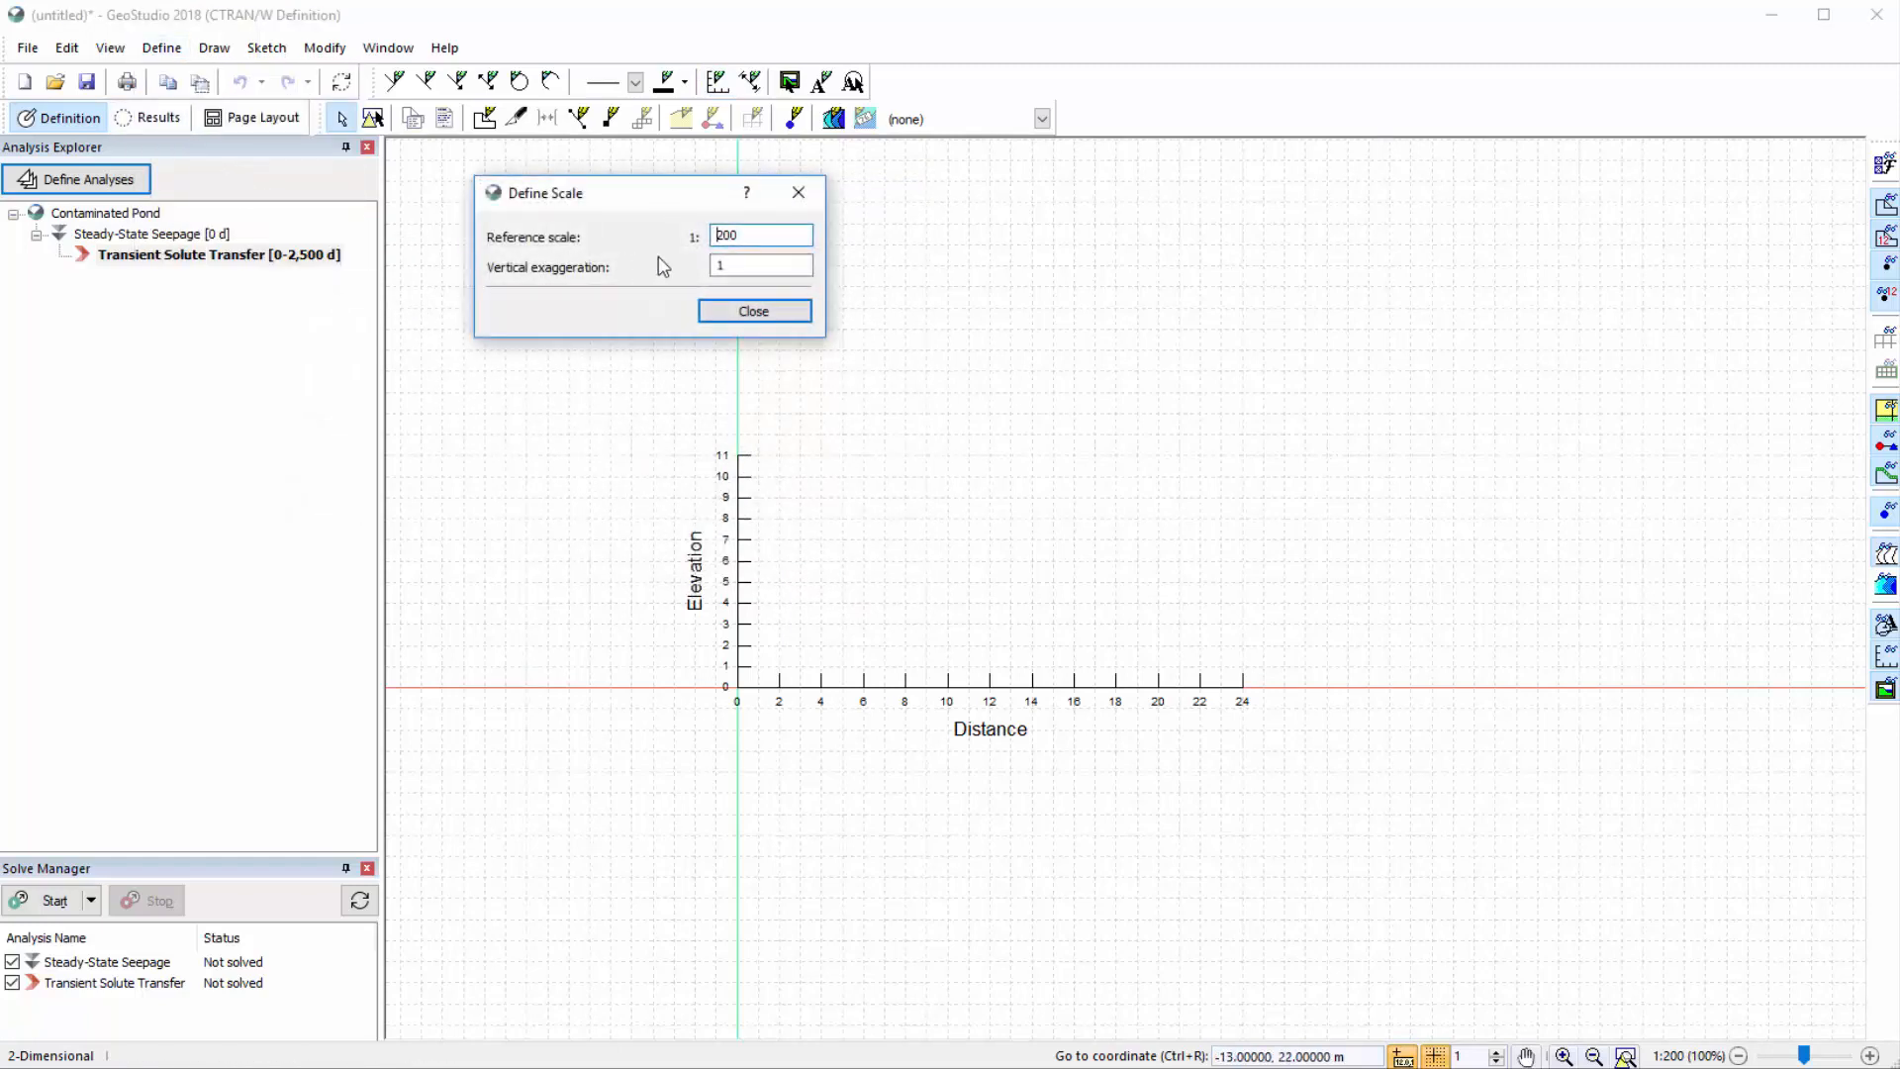
{"action": "left_click_drag", "start_coordinate": [752, 239], "coordinate": [690, 234]}
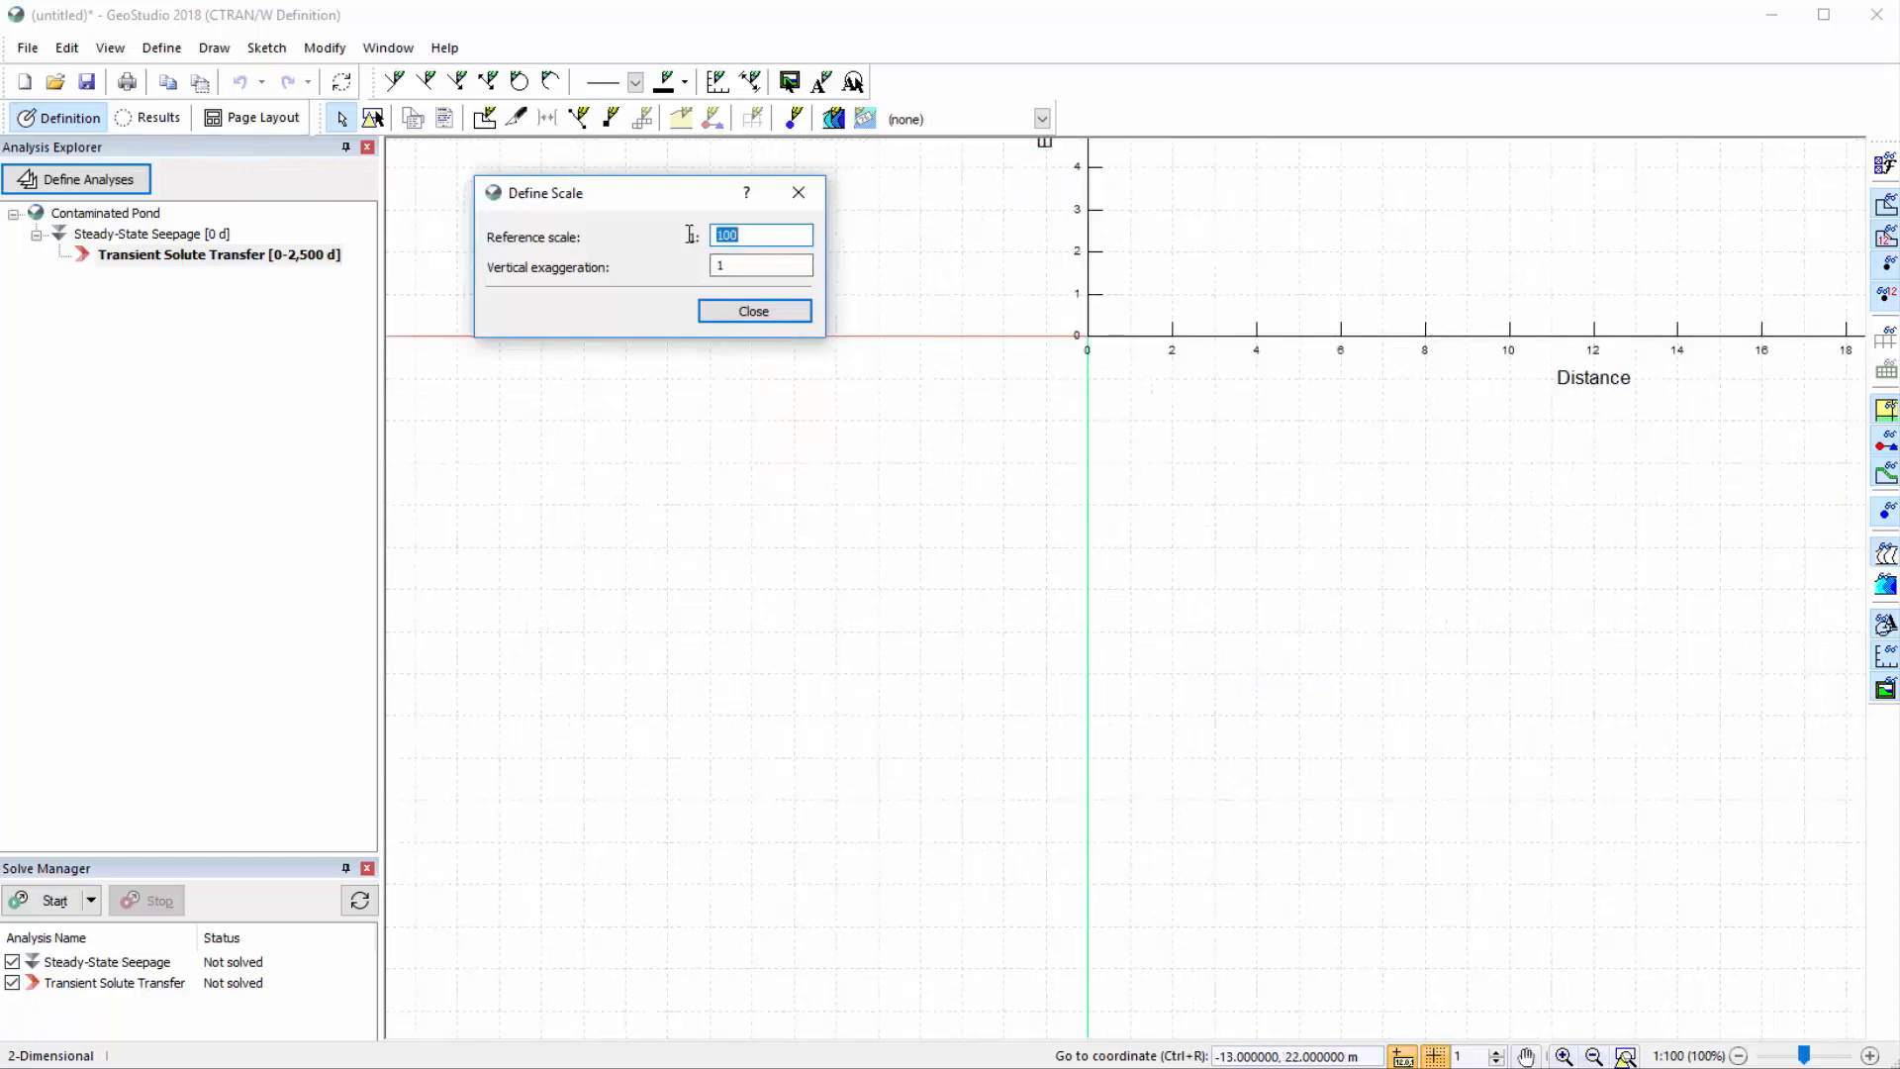
{"action": "left_click", "coordinate": [722, 312]}
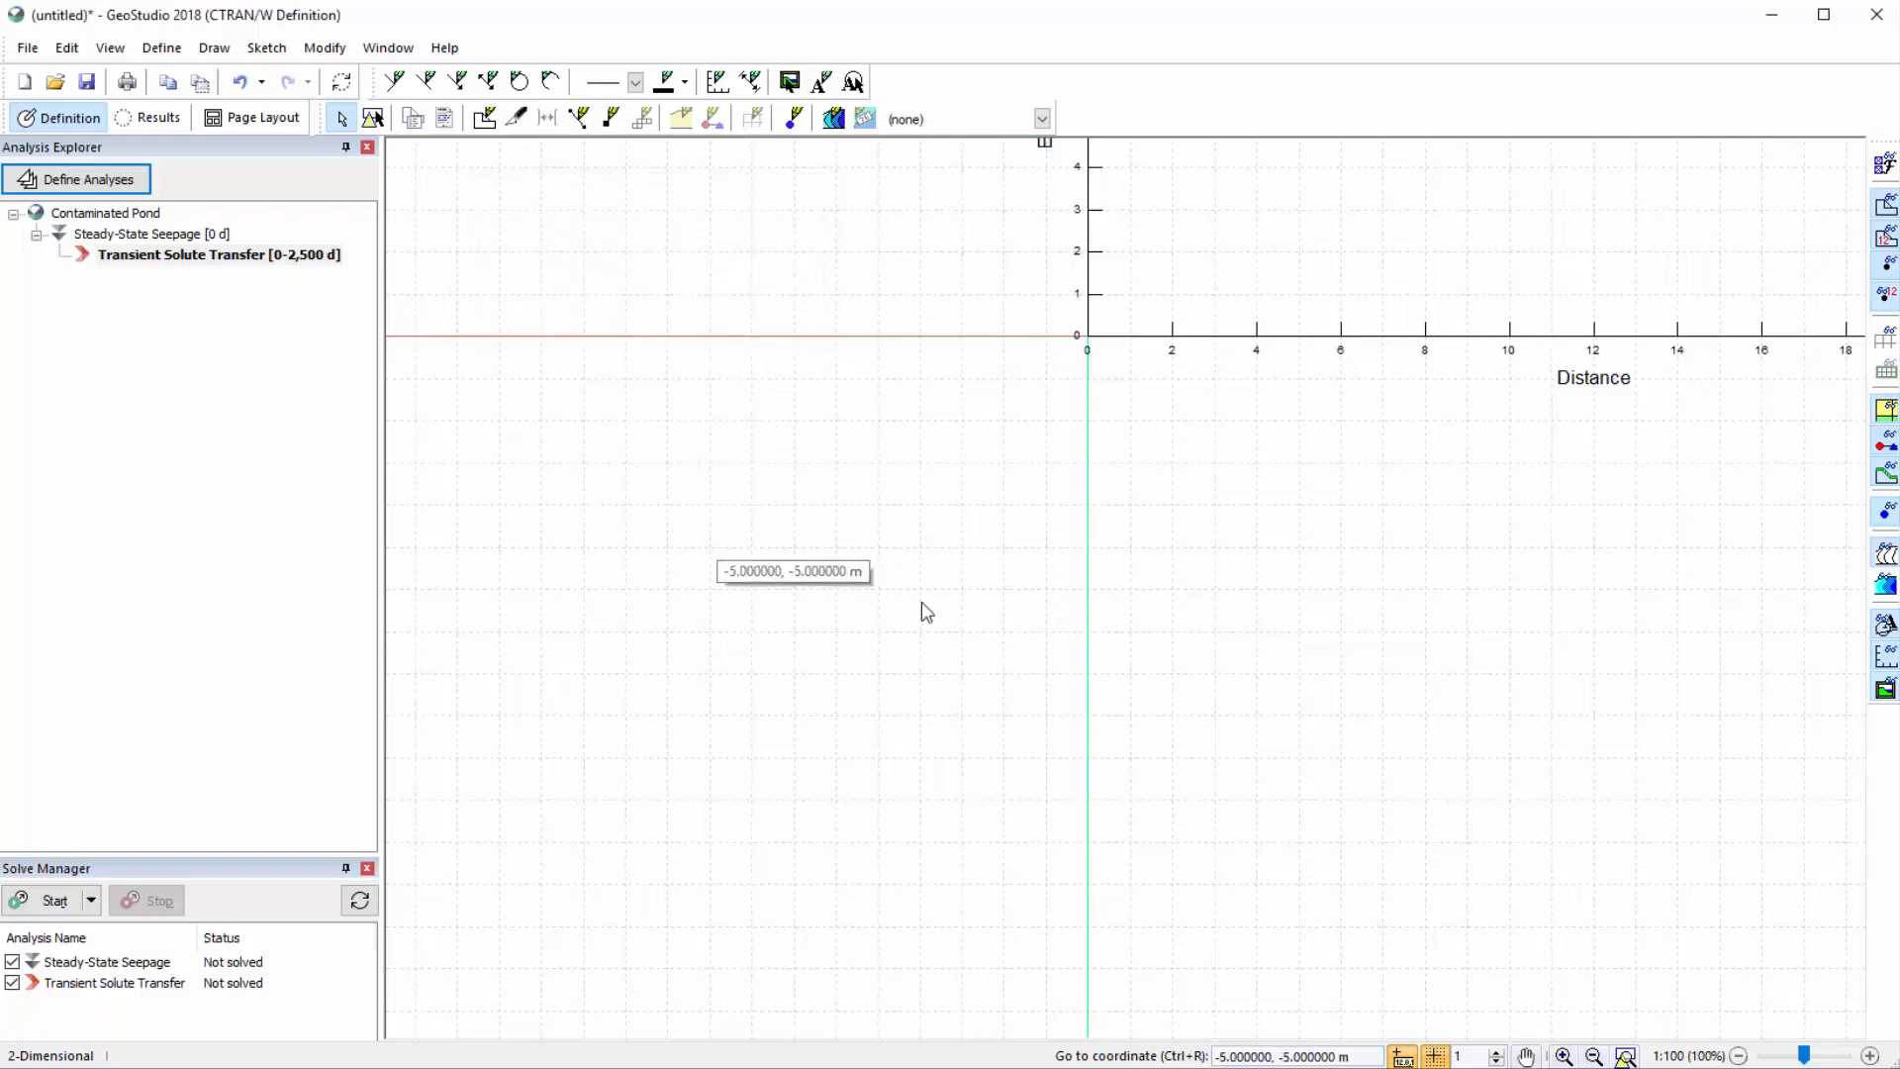
{"action": "left_click", "coordinate": [1625, 1057]}
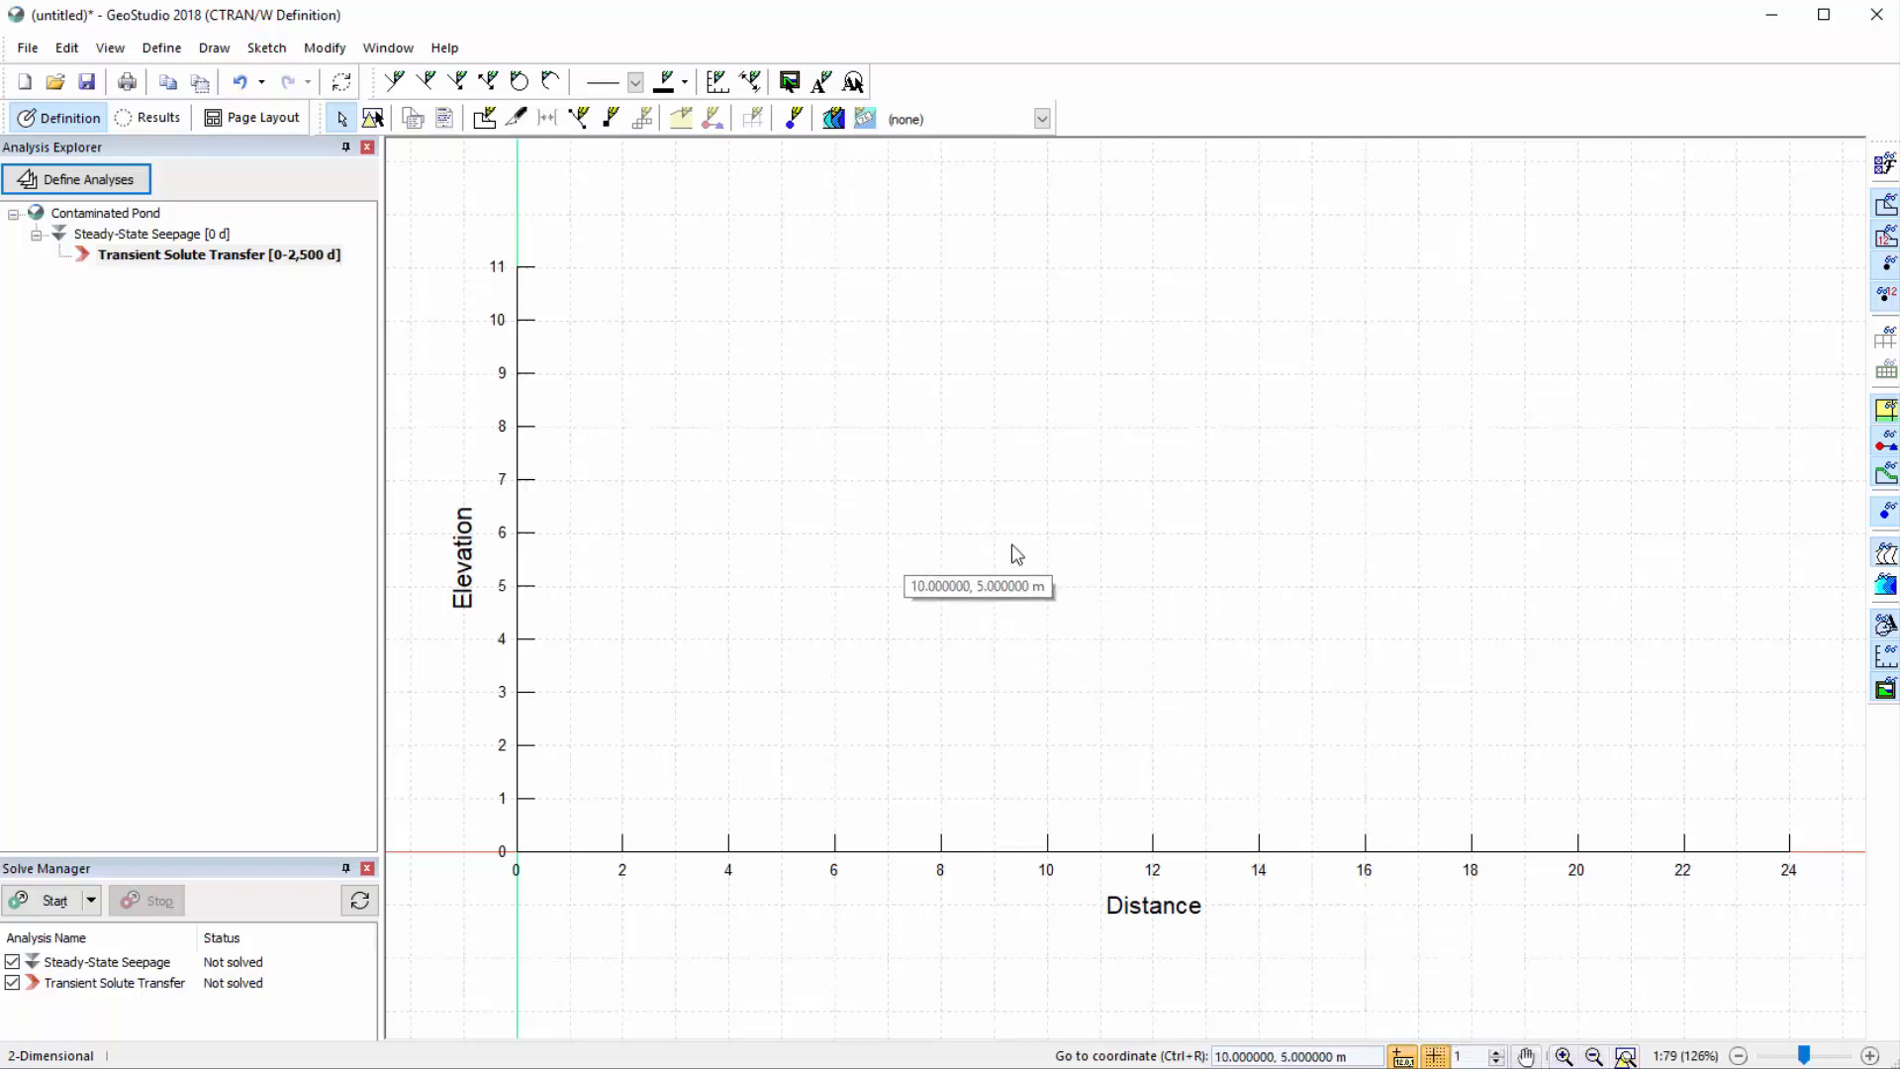
Examine the options for importing region geometry from a file and for adding background pictures to the drawing
{"action": "left_click", "coordinate": [28, 50]}
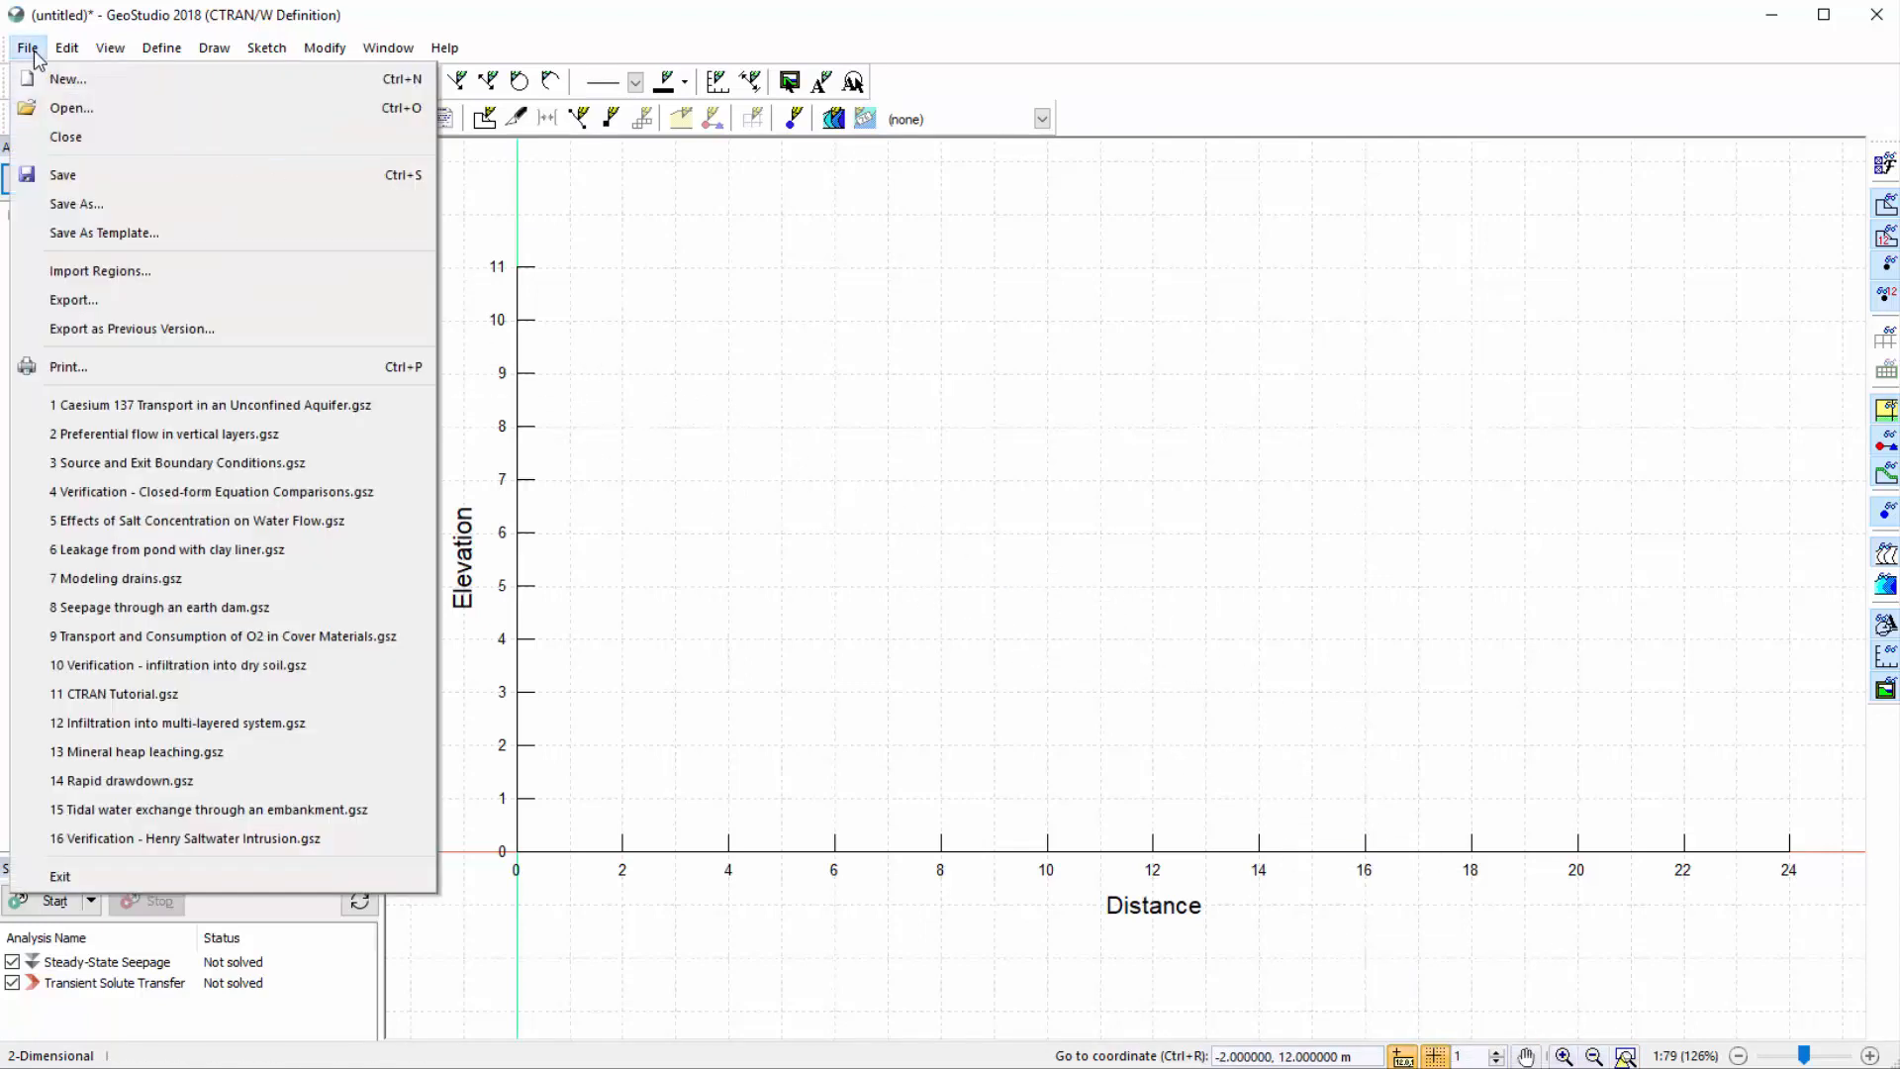
{"action": "left_click", "coordinate": [164, 286]}
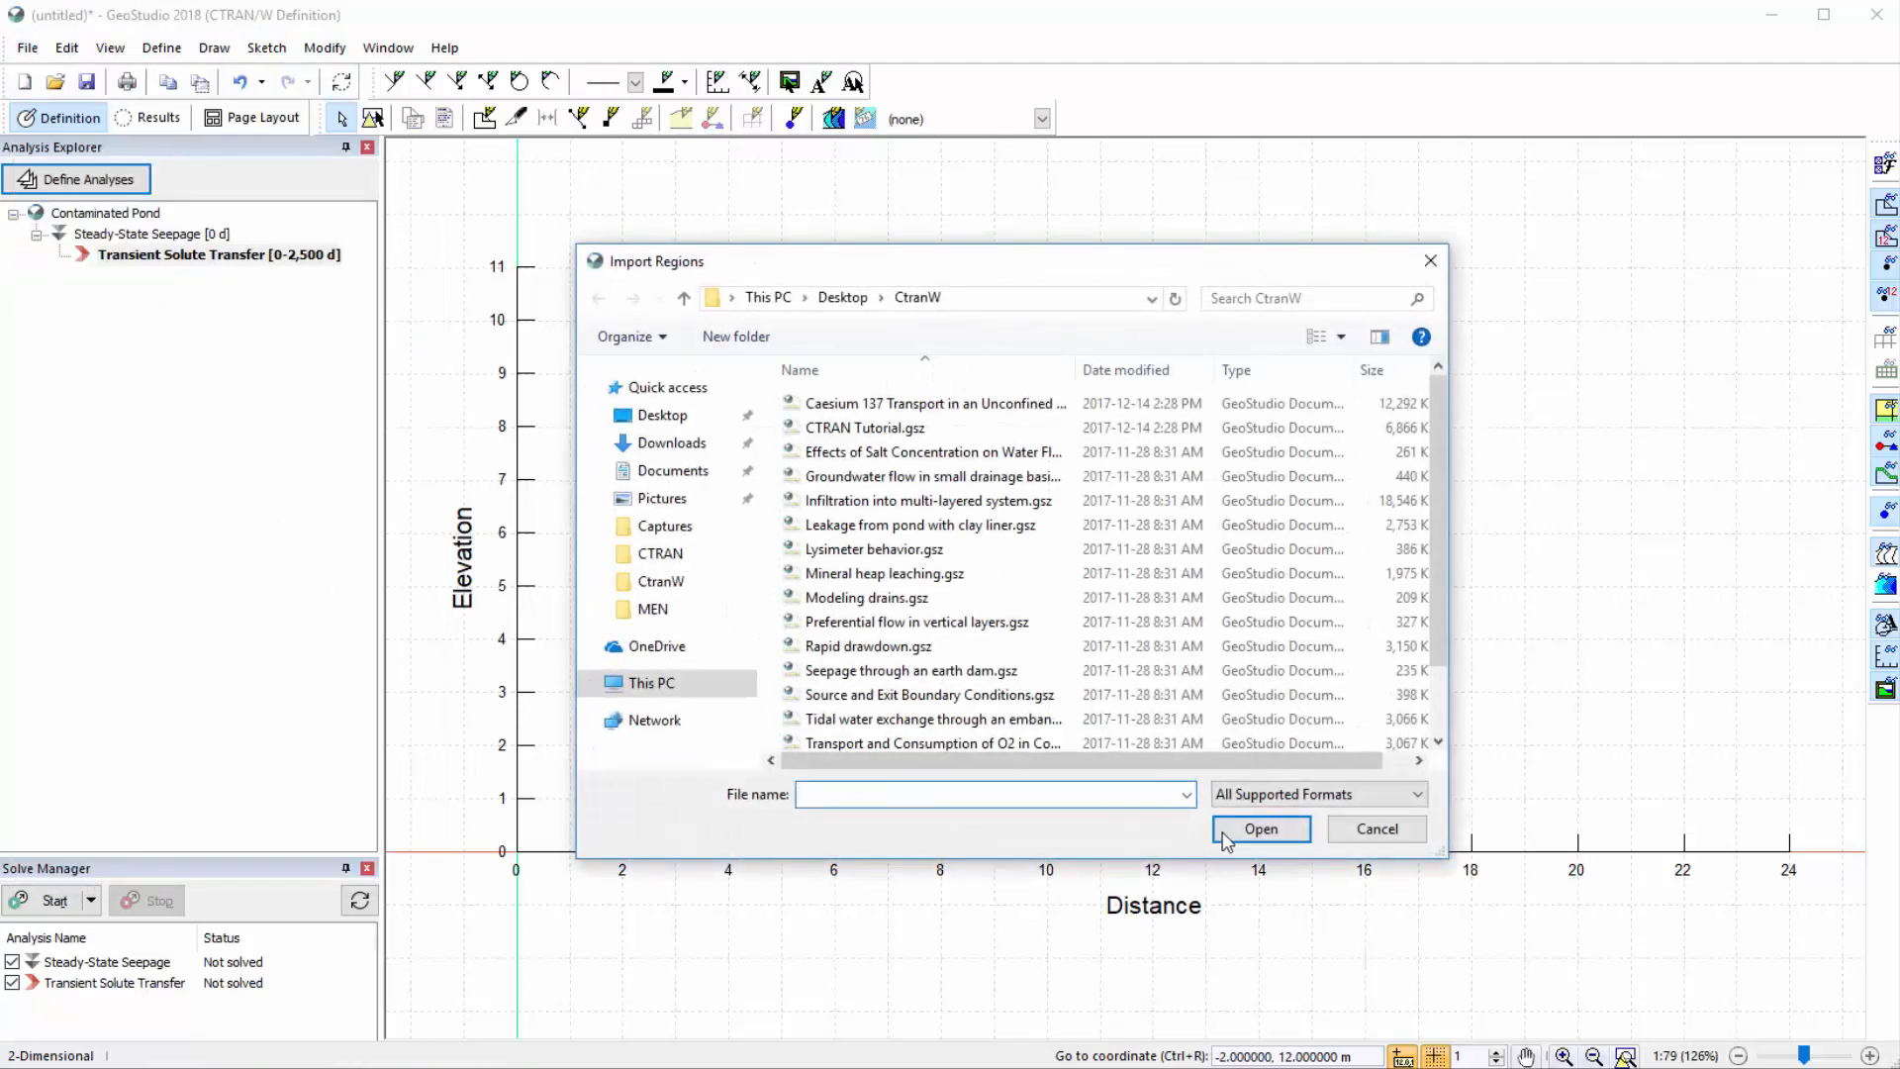
{"action": "left_click", "coordinate": [1375, 829]}
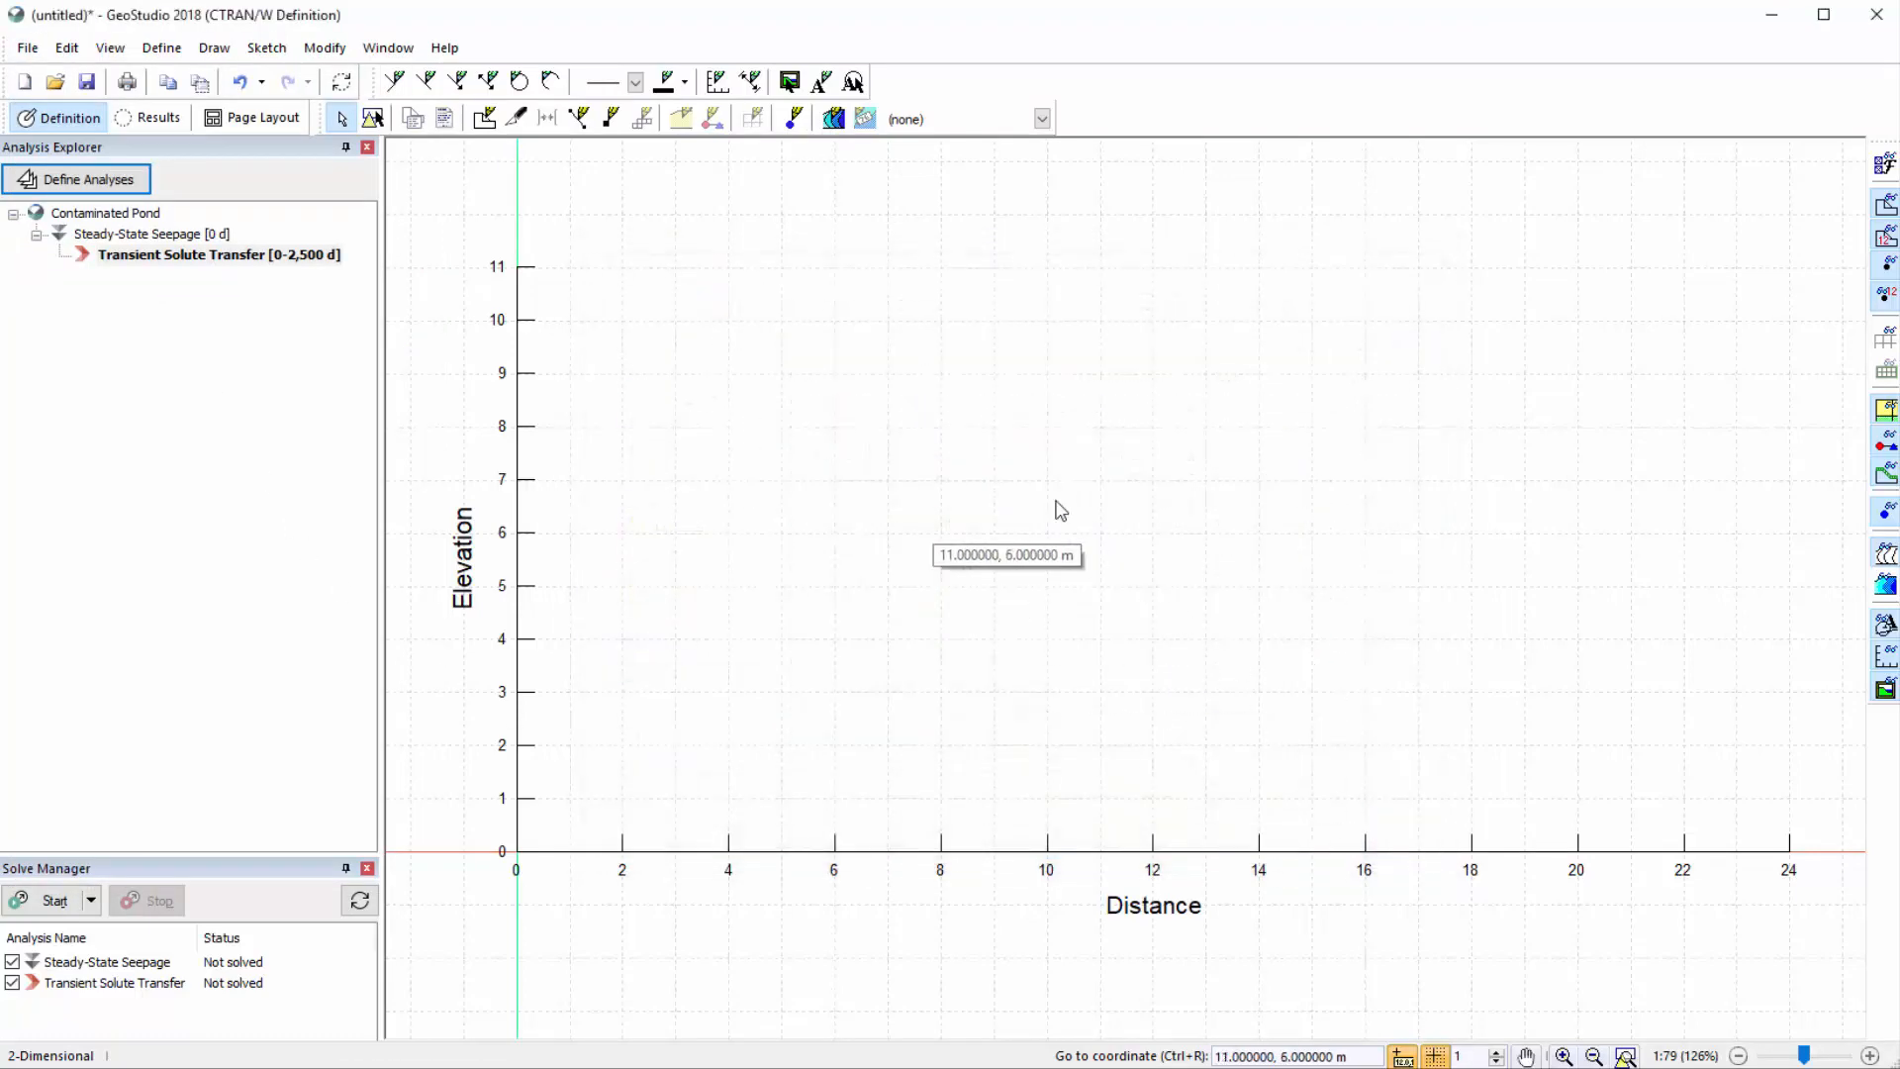
{"action": "left_click", "coordinate": [266, 48]}
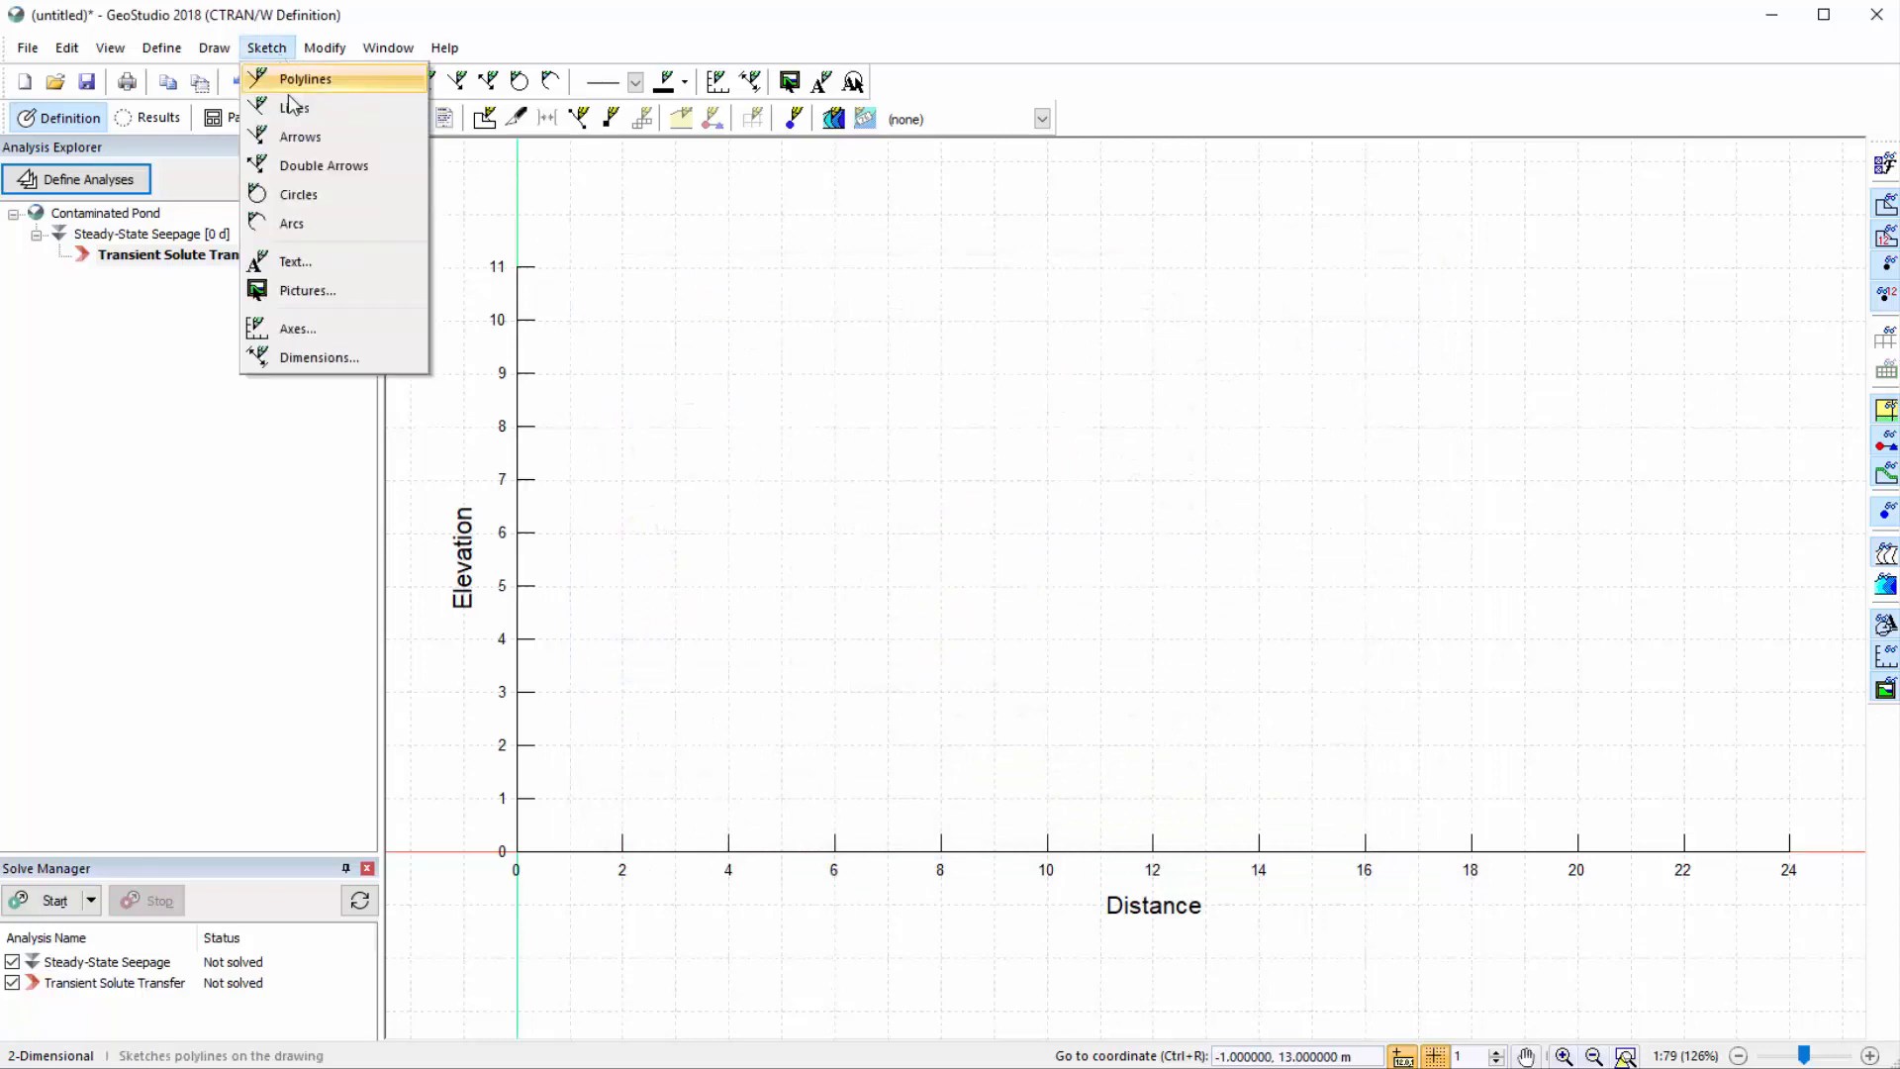
{"action": "left_click", "coordinate": [313, 290]}
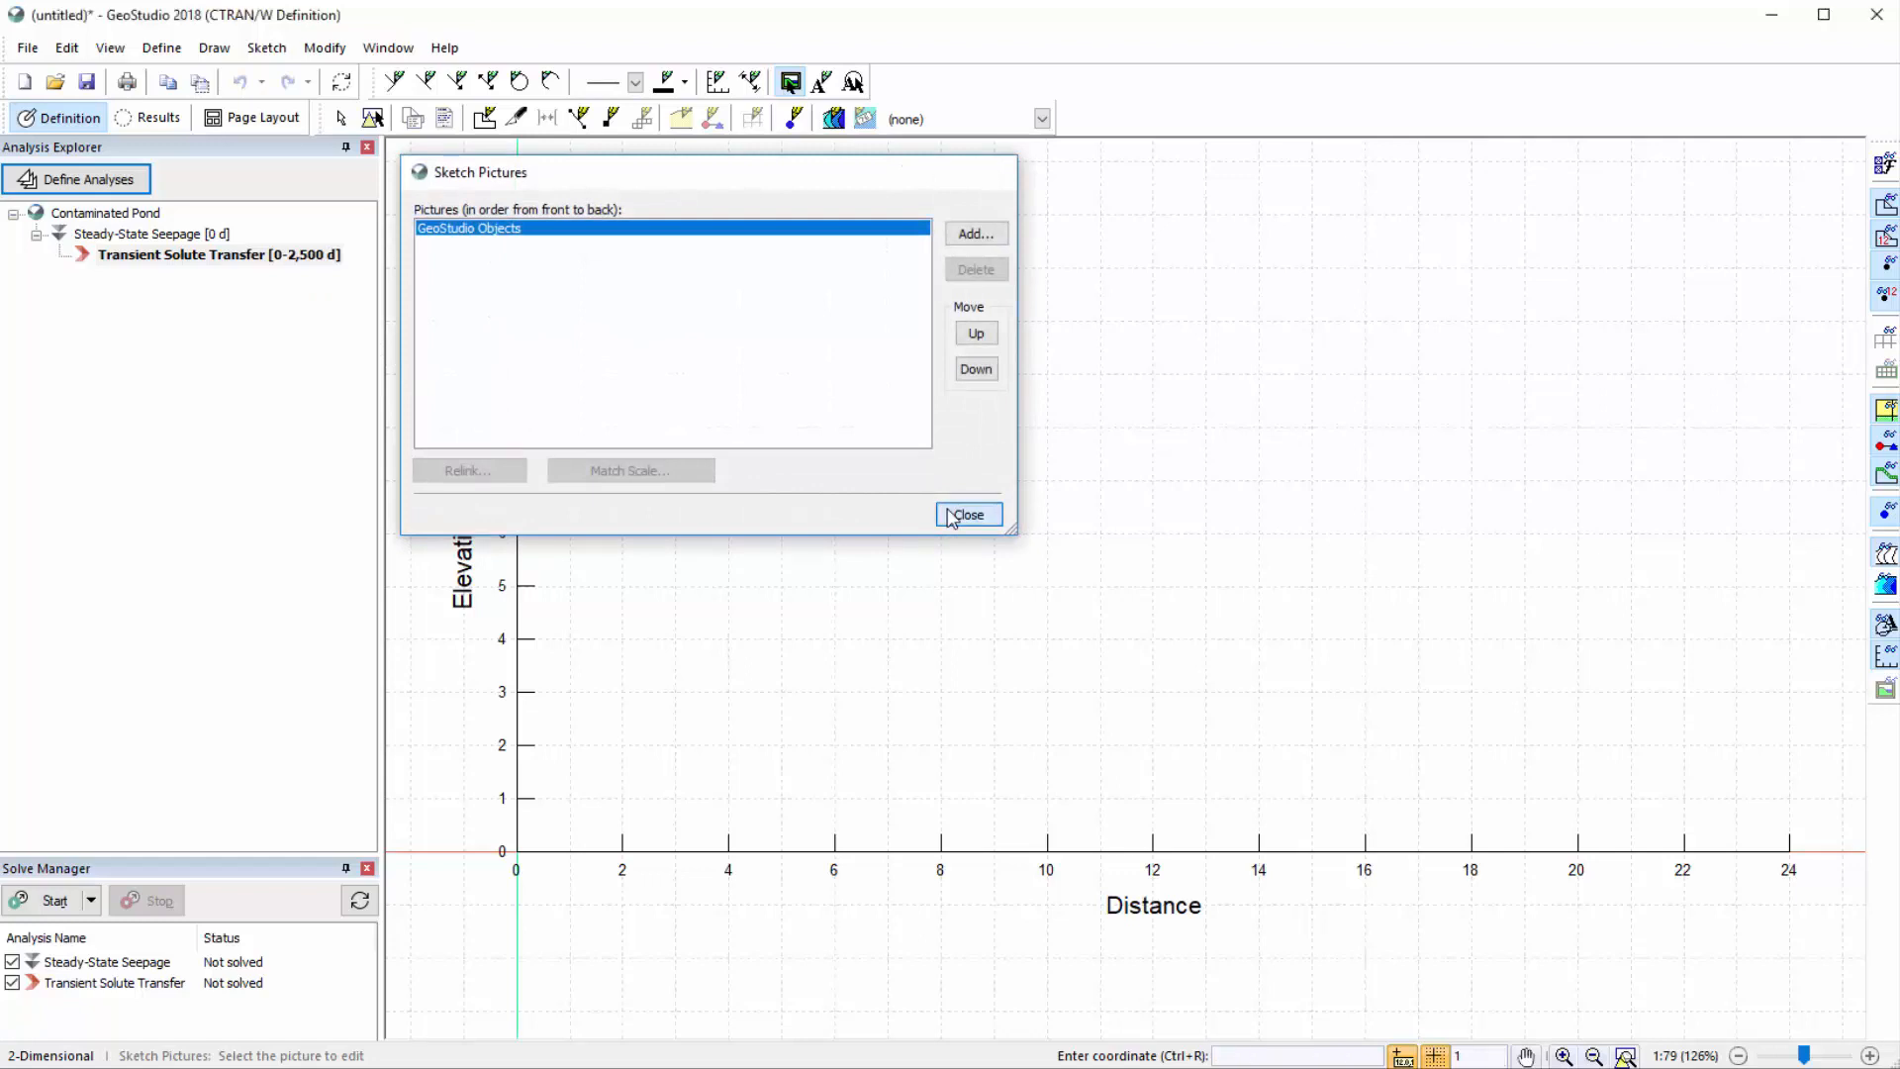
{"action": "left_click", "coordinate": [968, 514]}
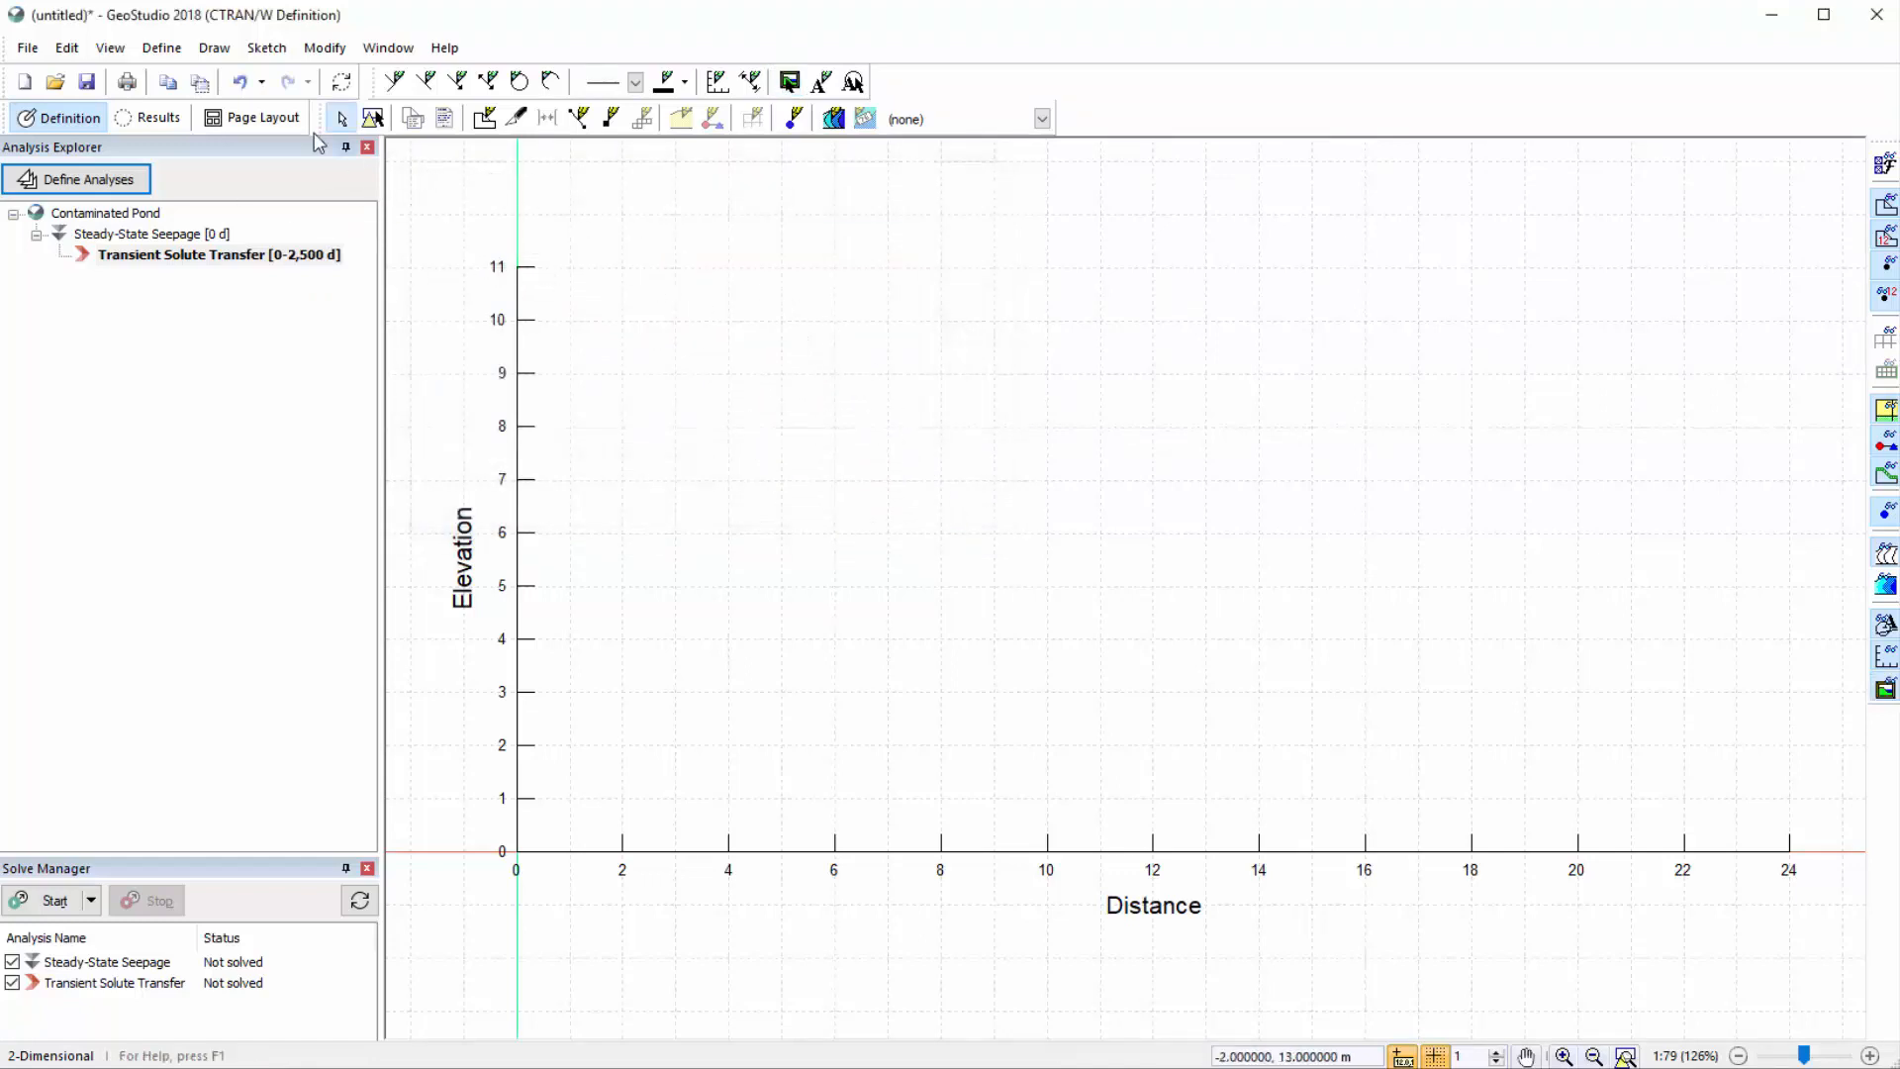
Examine the geometry point definitions and the paste option for point coordinates
{"action": "left_click", "coordinate": [161, 48]}
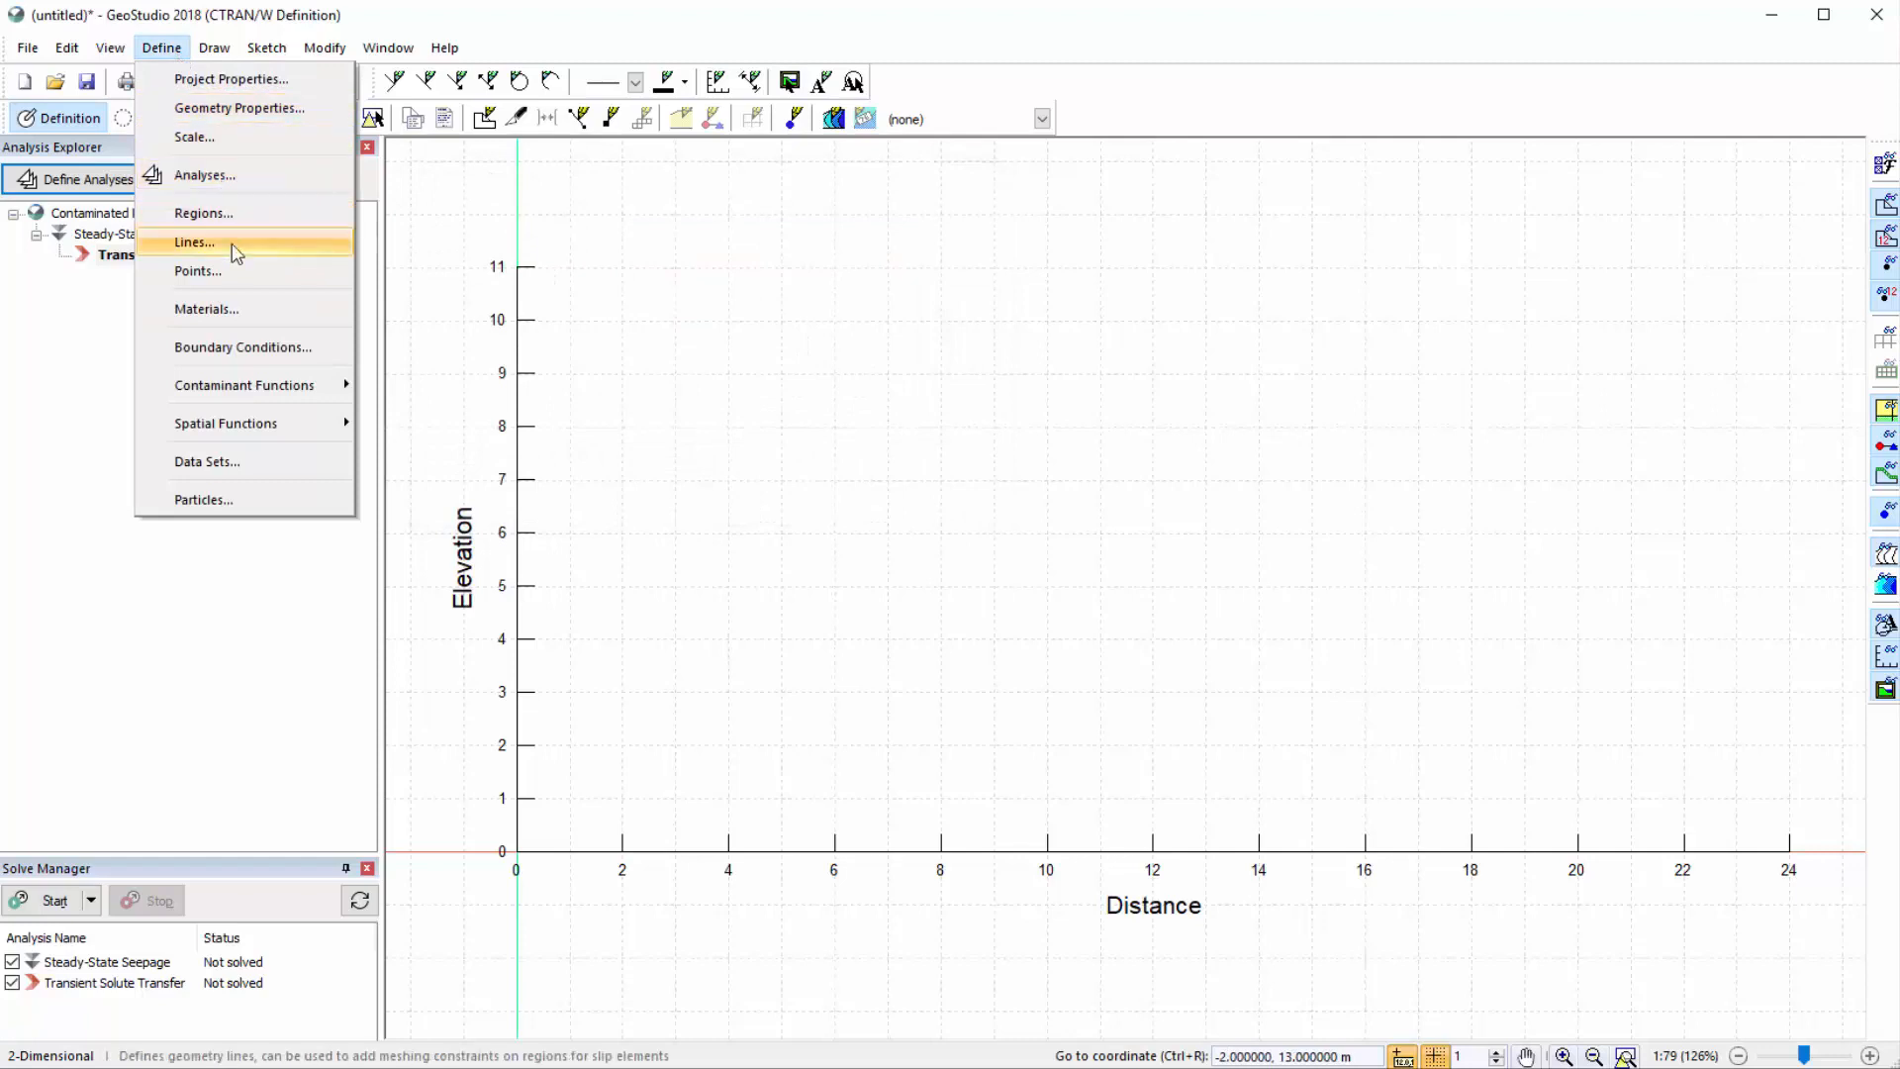
{"action": "left_click", "coordinate": [234, 273]}
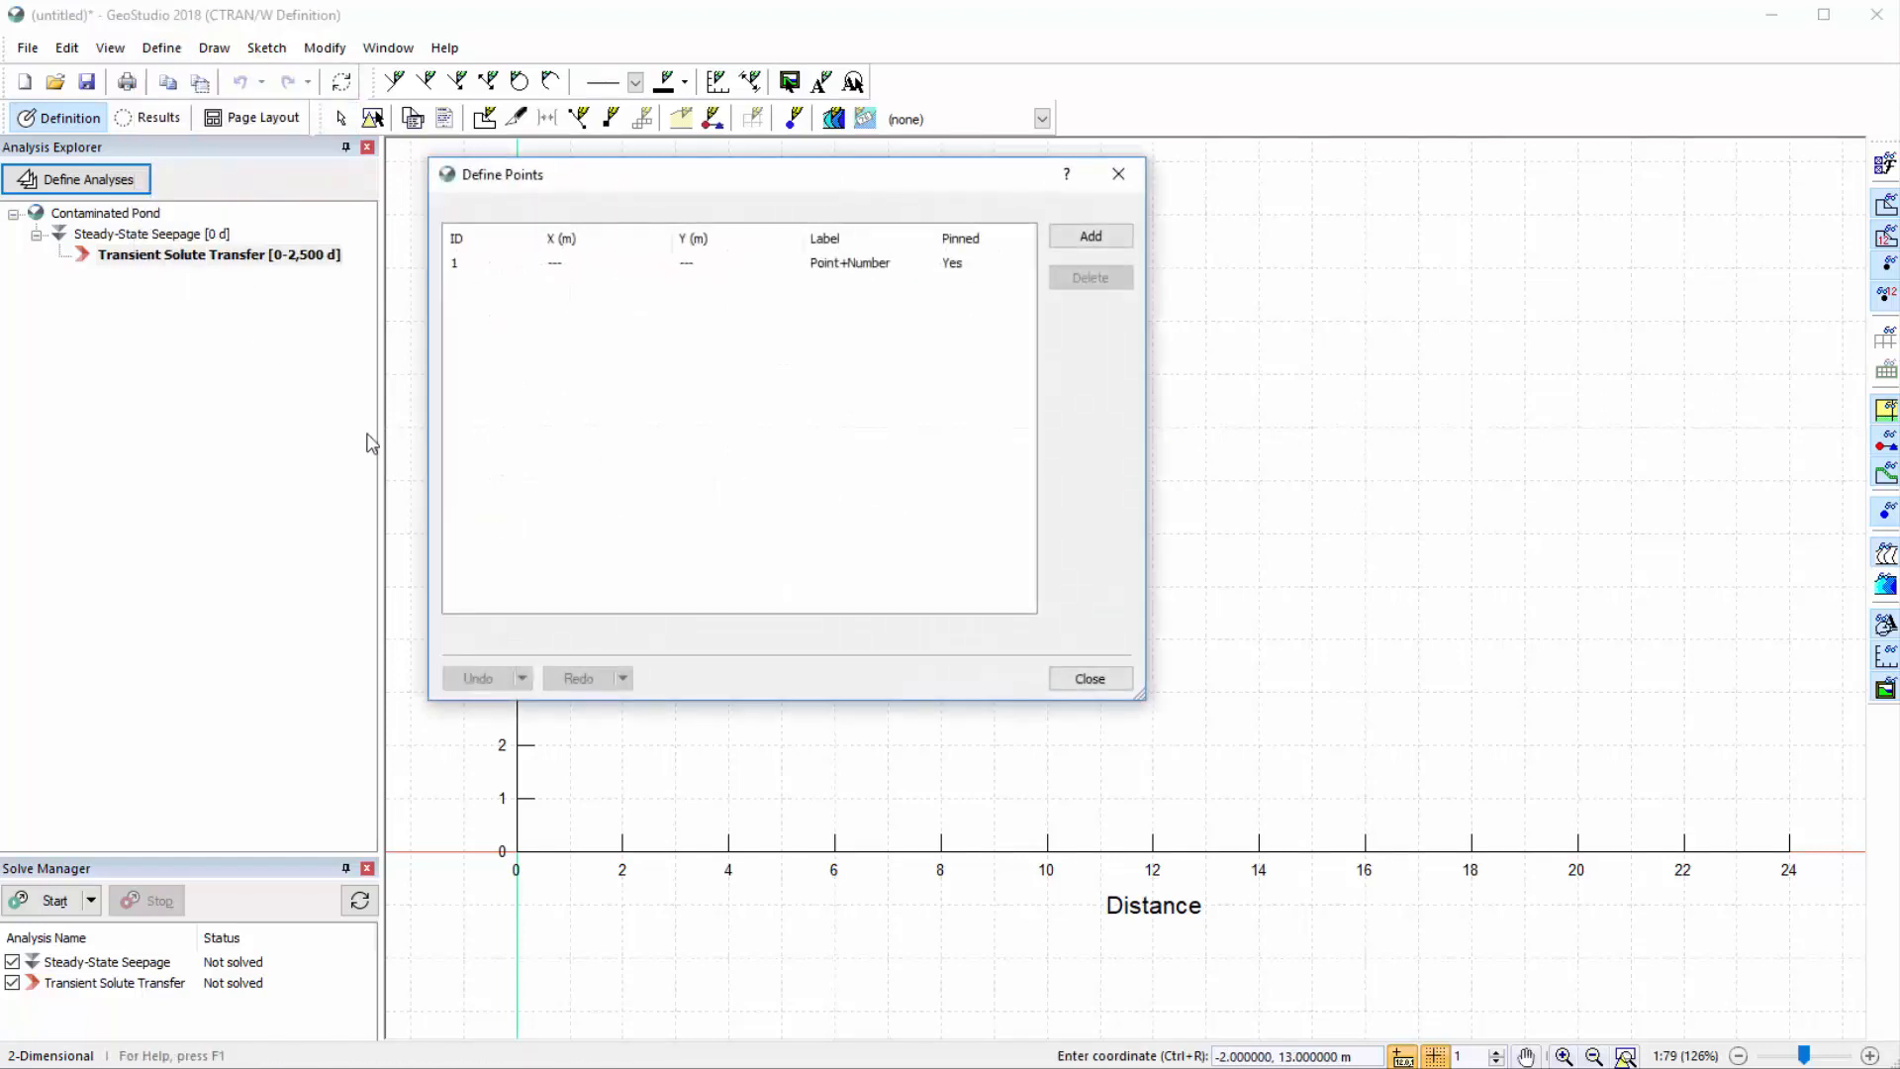
{"action": "right_click", "coordinate": [679, 442]}
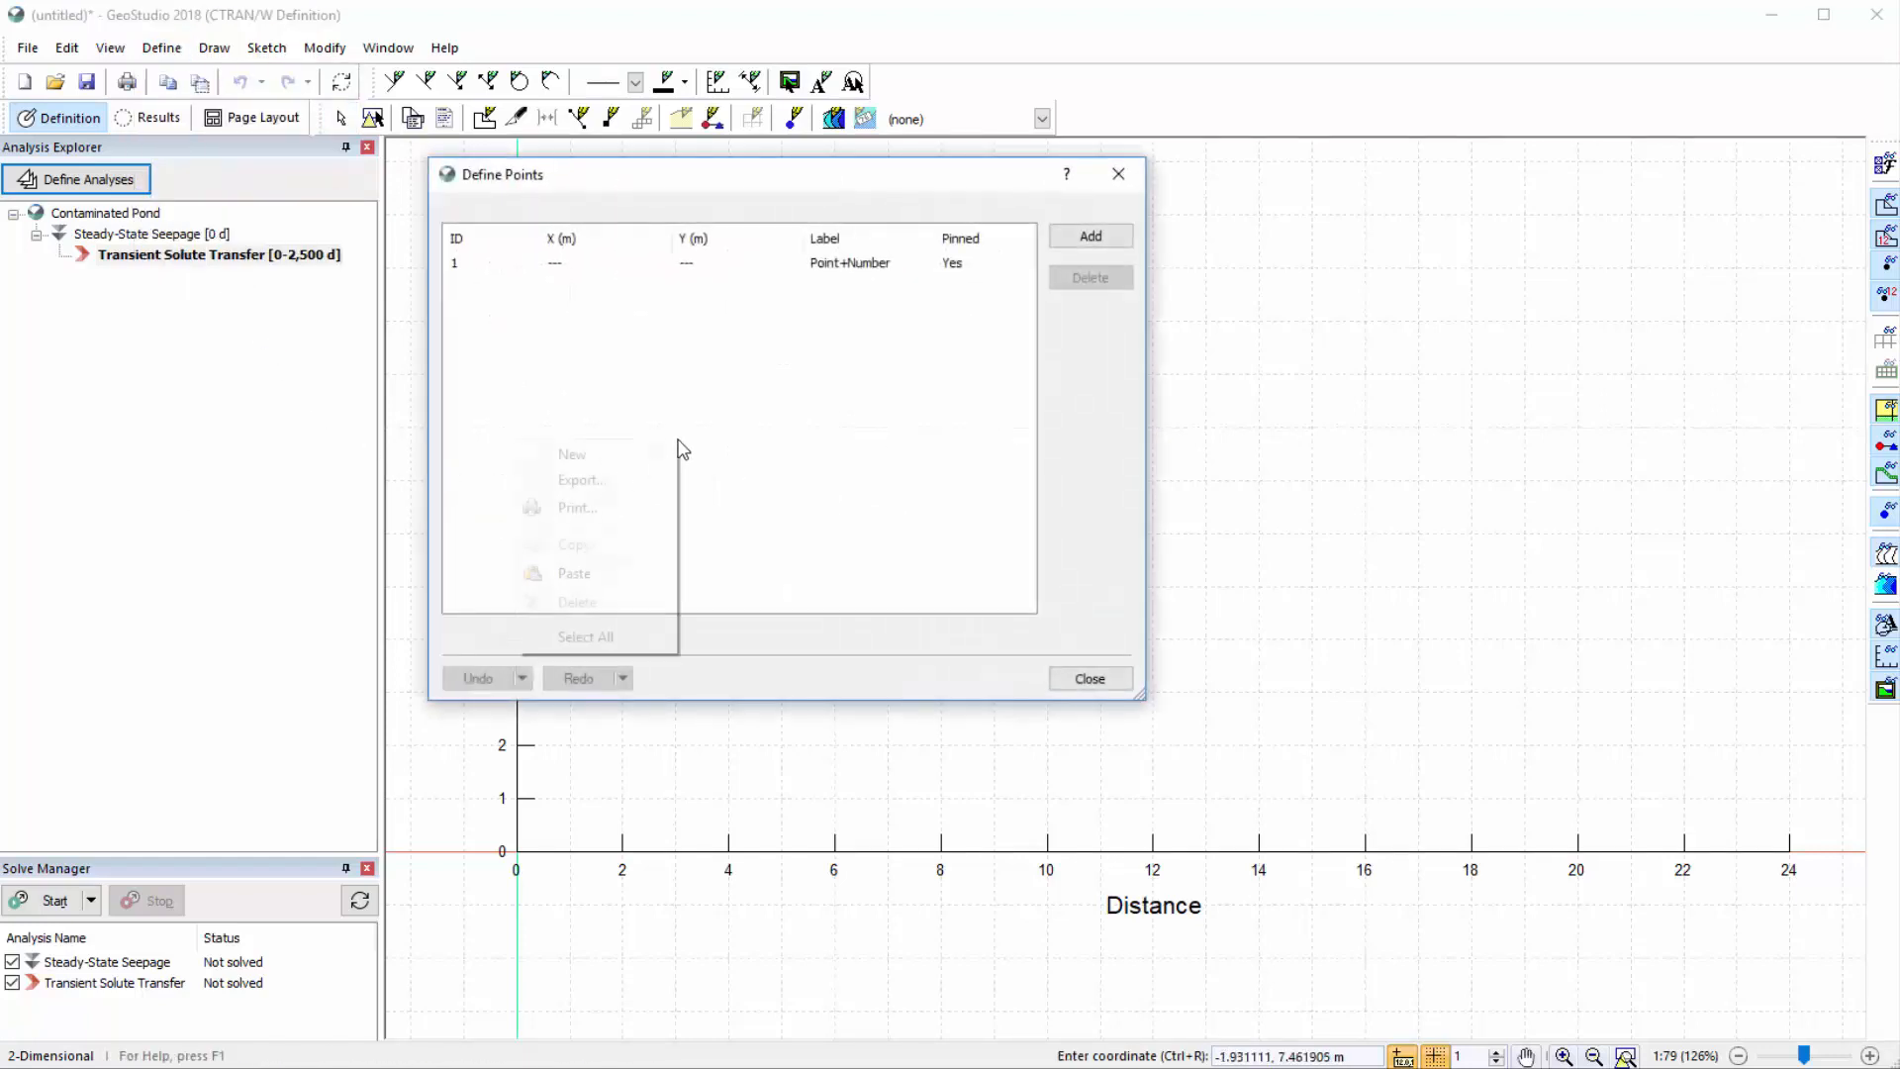
{"action": "left_click", "coordinate": [627, 574]}
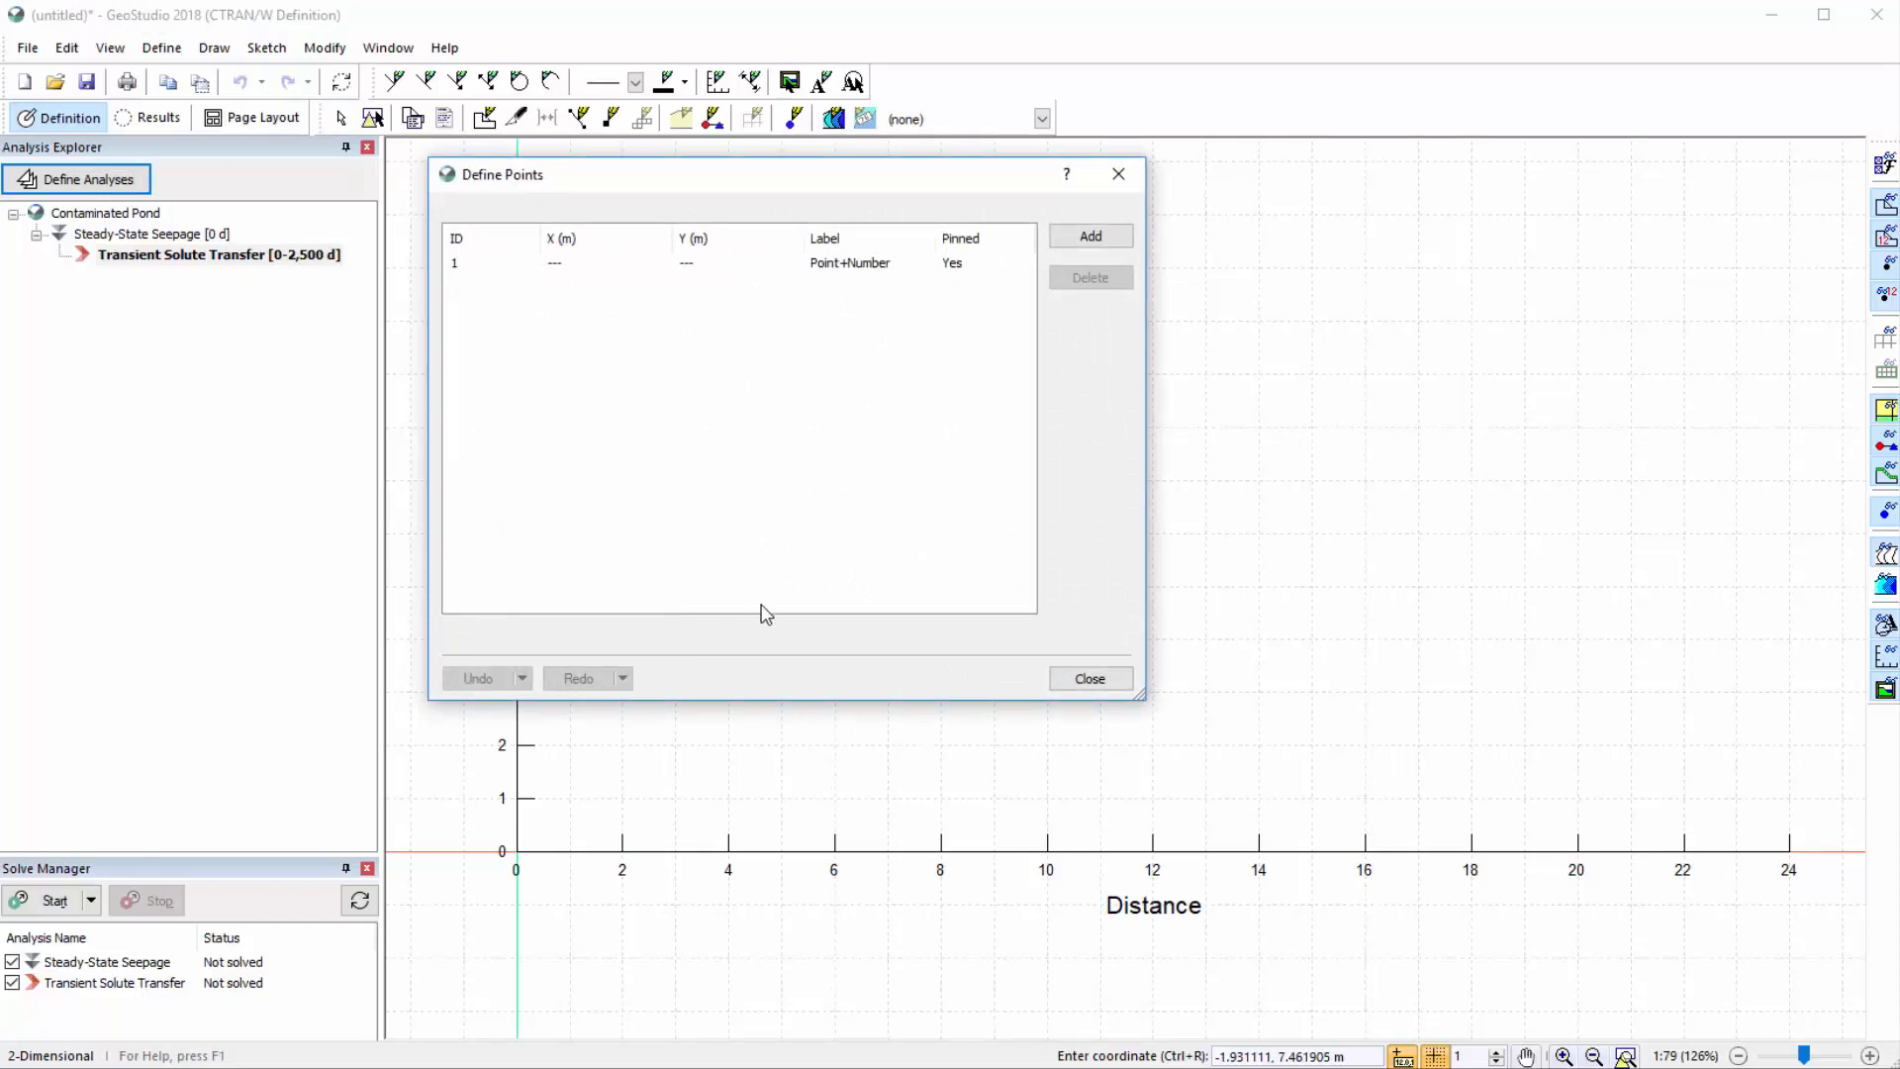
{"action": "left_click", "coordinate": [1090, 679]}
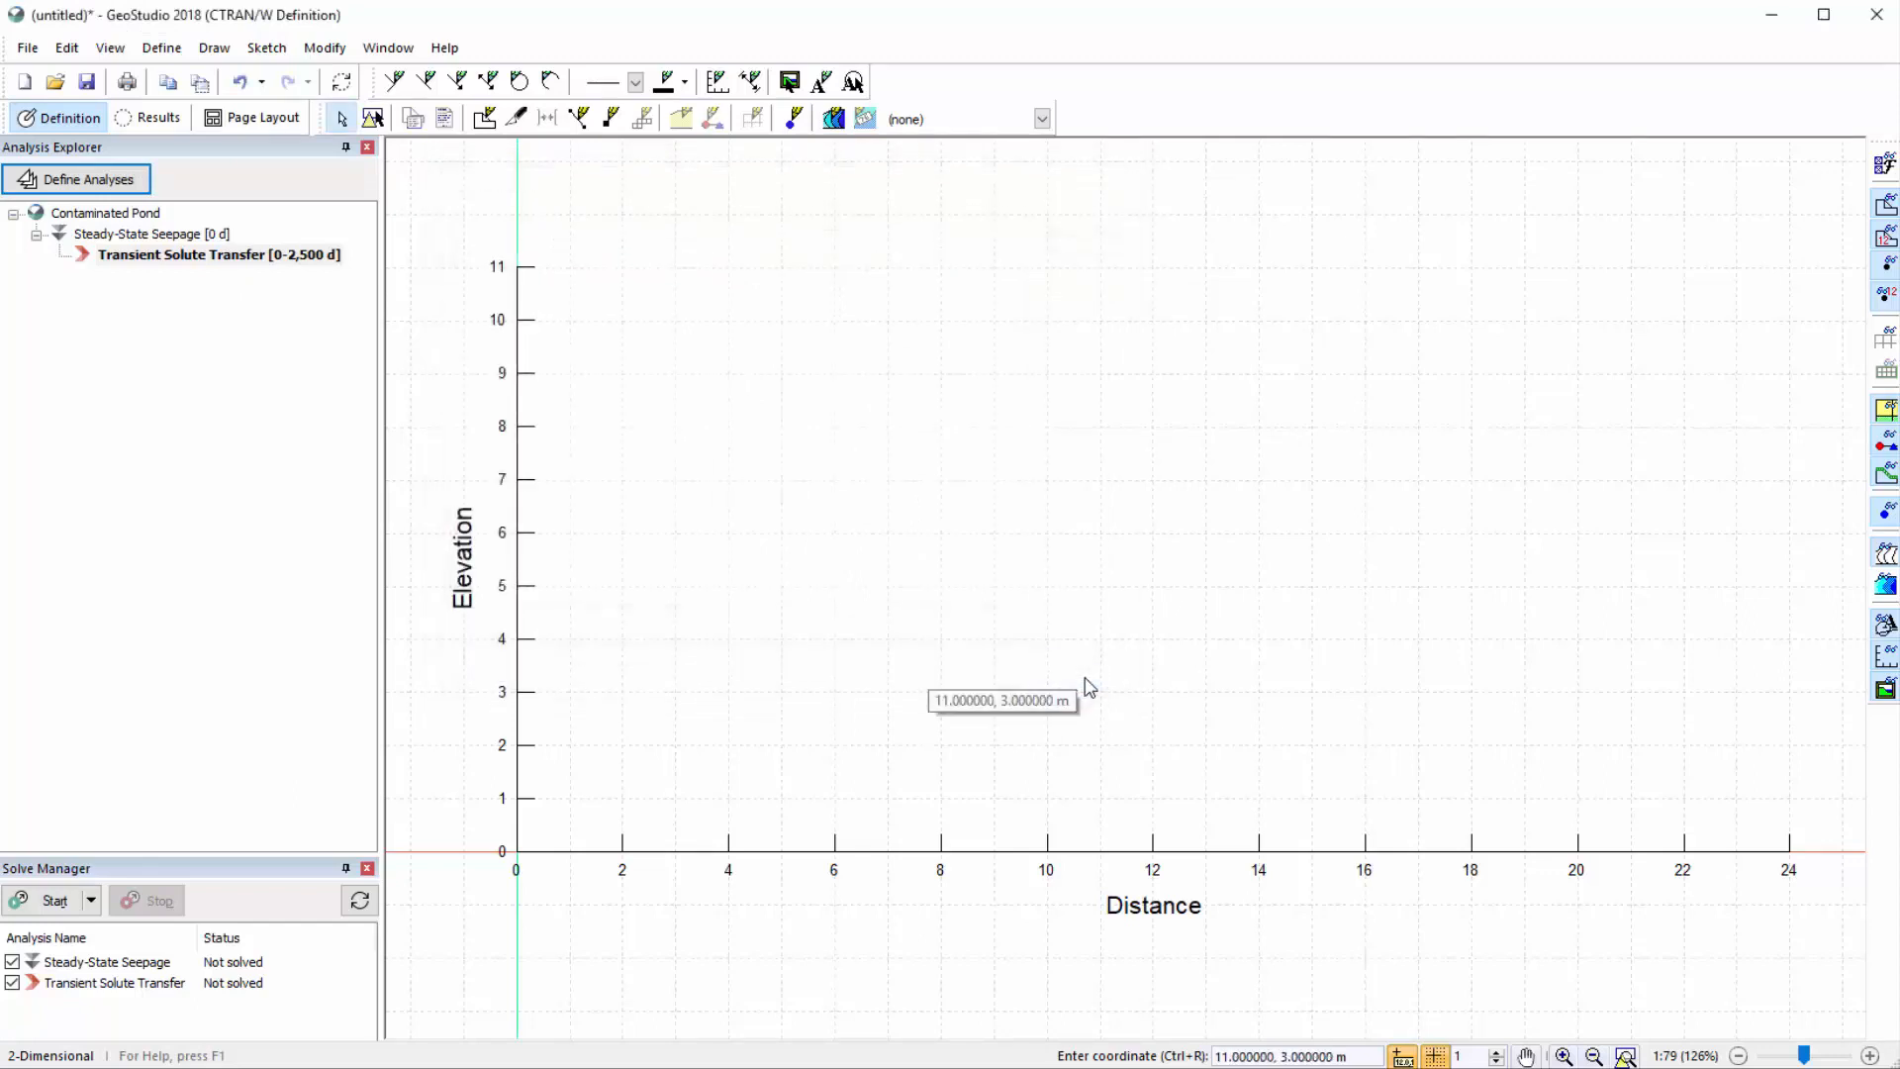
Begin a polygonal domain region through (0,0), (0,10), (2,10), (3,11), (14,11), (21,4) and (23,4)
{"action": "left_click", "coordinate": [213, 47]}
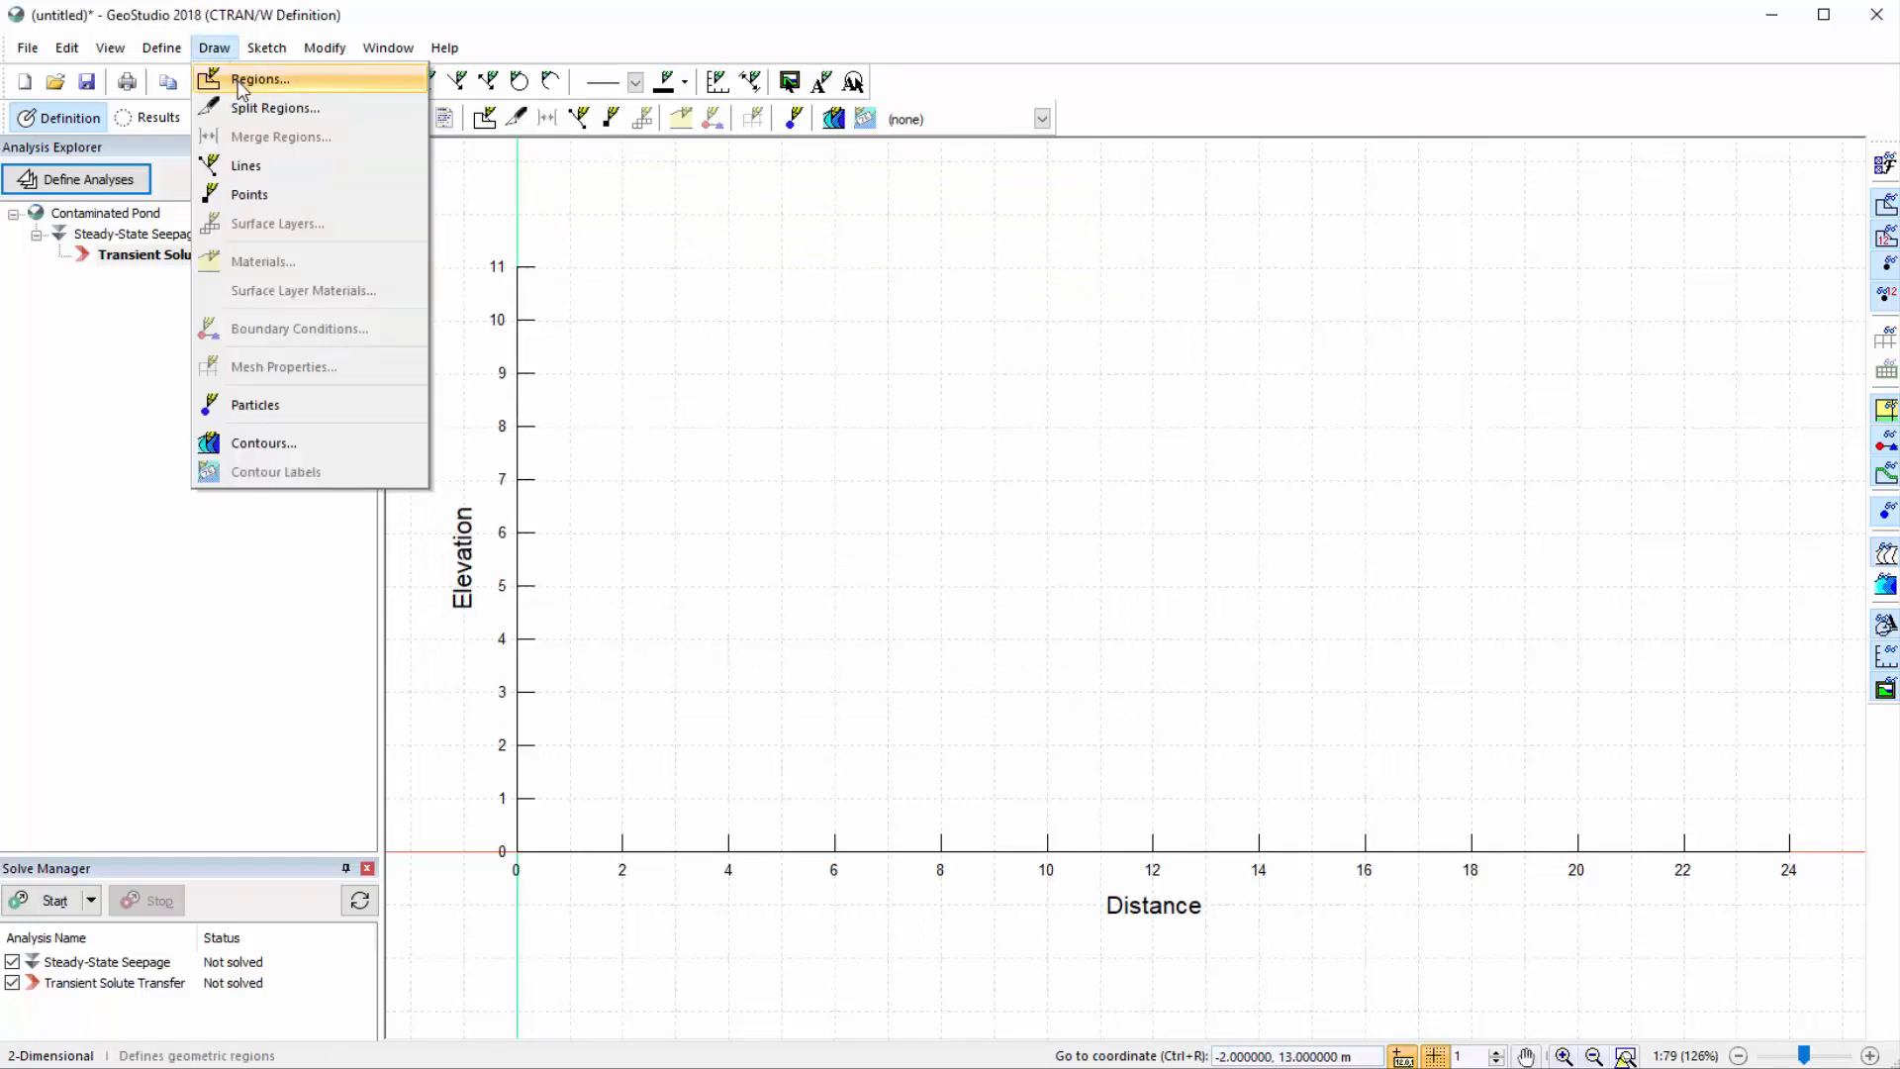
{"action": "left_click", "coordinate": [241, 81]}
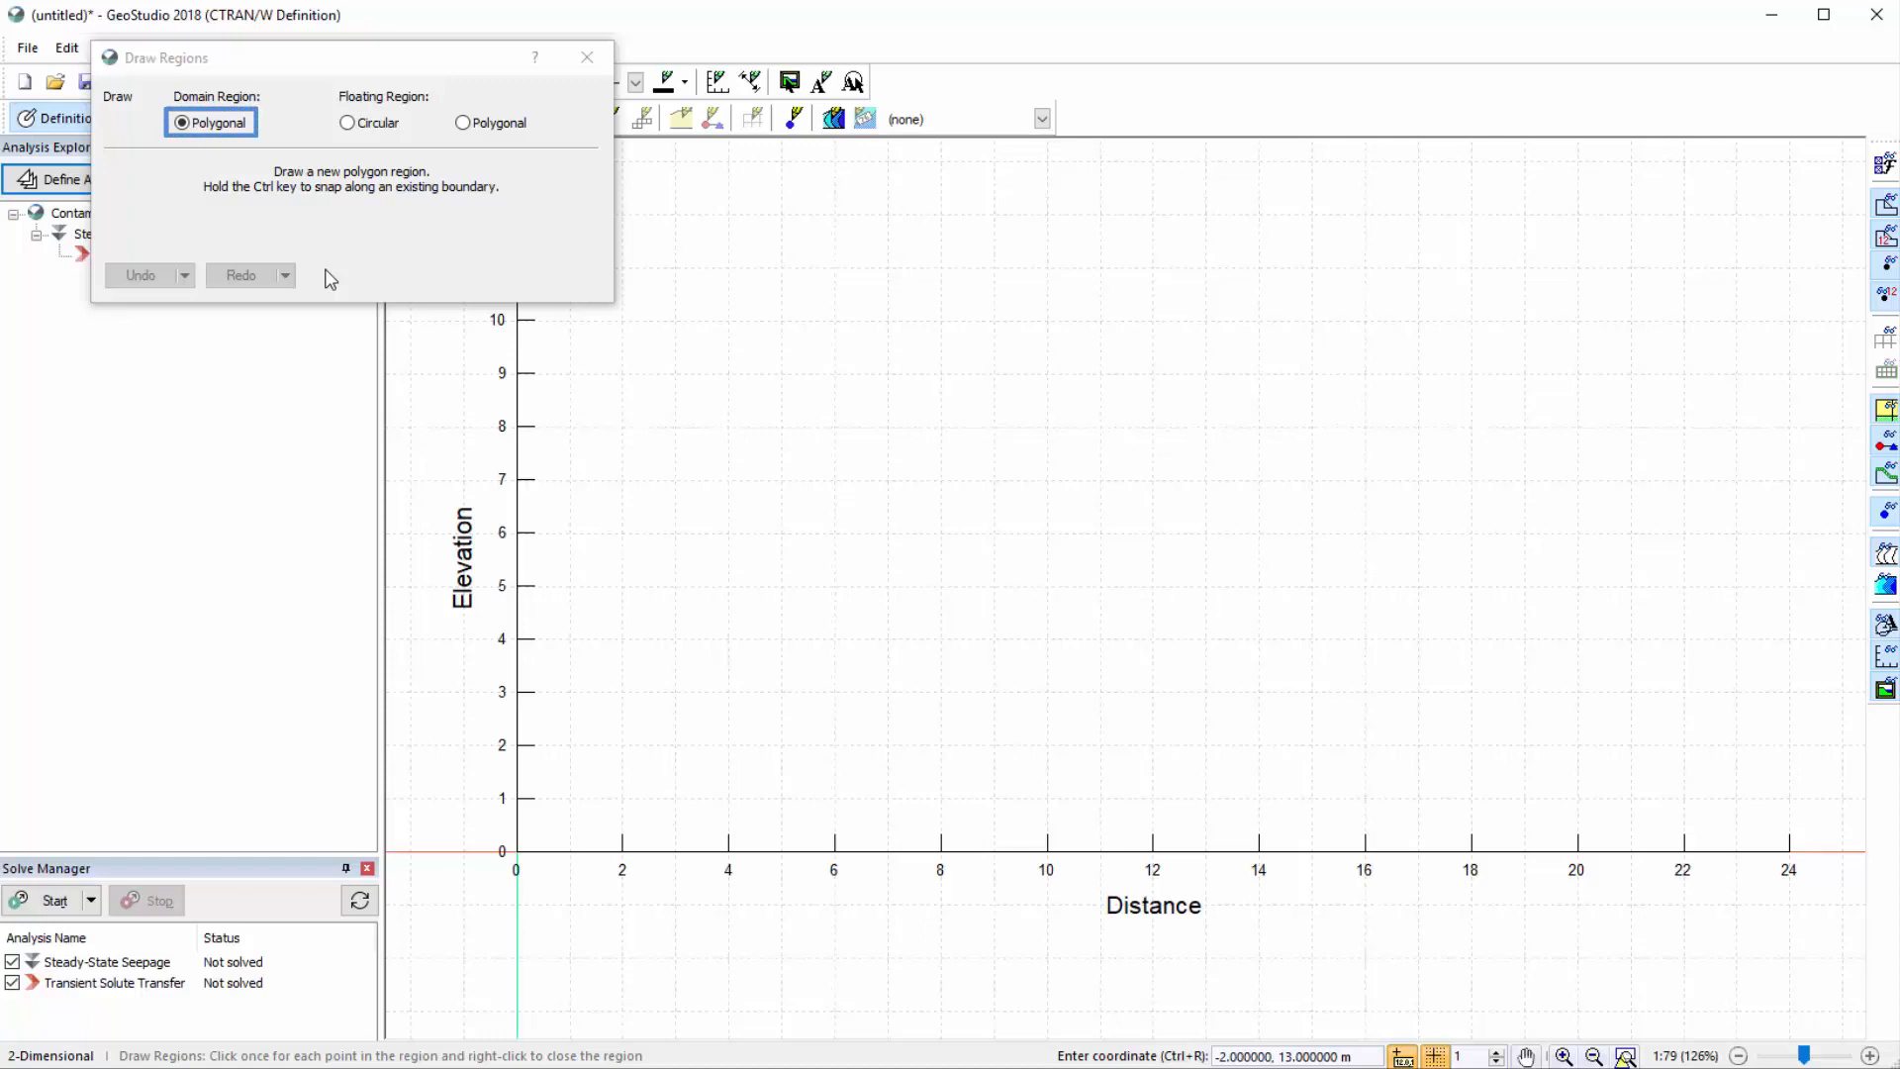
{"action": "left_click", "coordinate": [517, 849]}
{"action": "left_click", "coordinate": [516, 317]}
{"action": "left_click", "coordinate": [622, 318]}
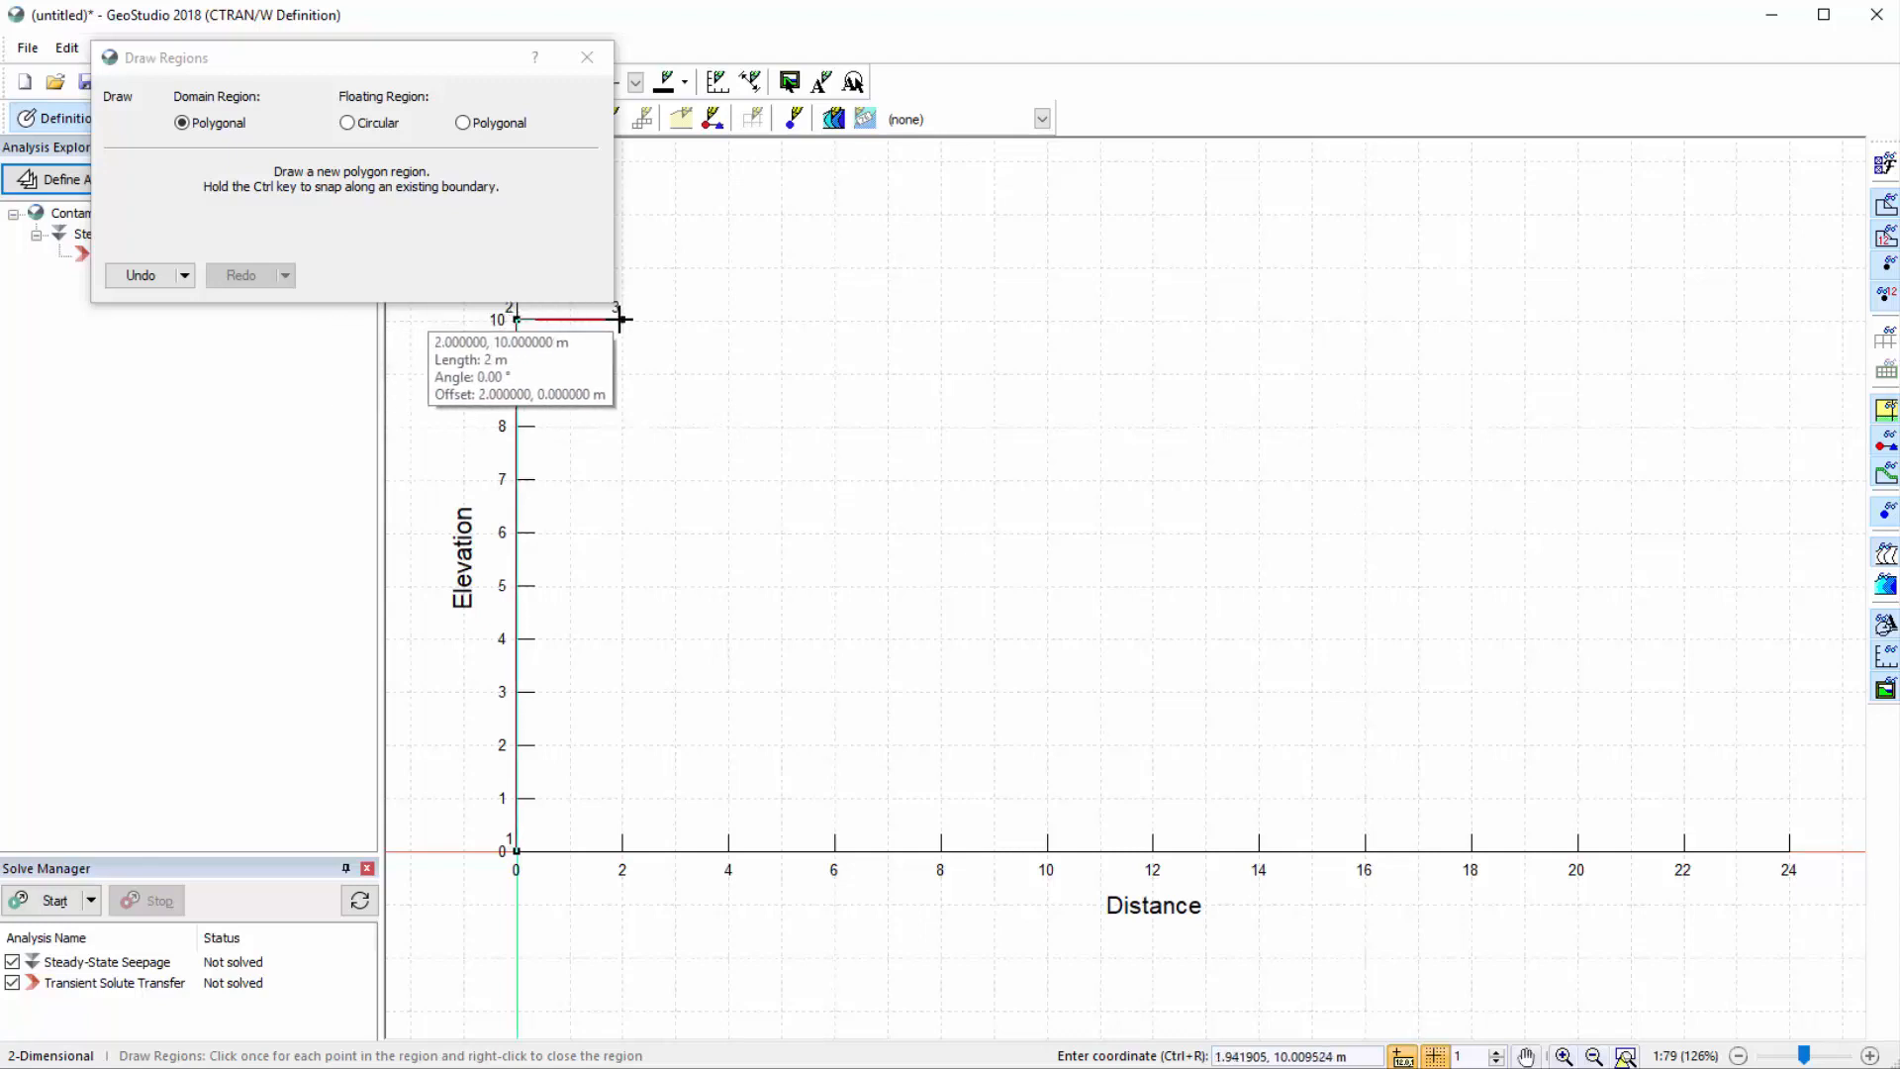
{"action": "left_click", "coordinate": [674, 267]}
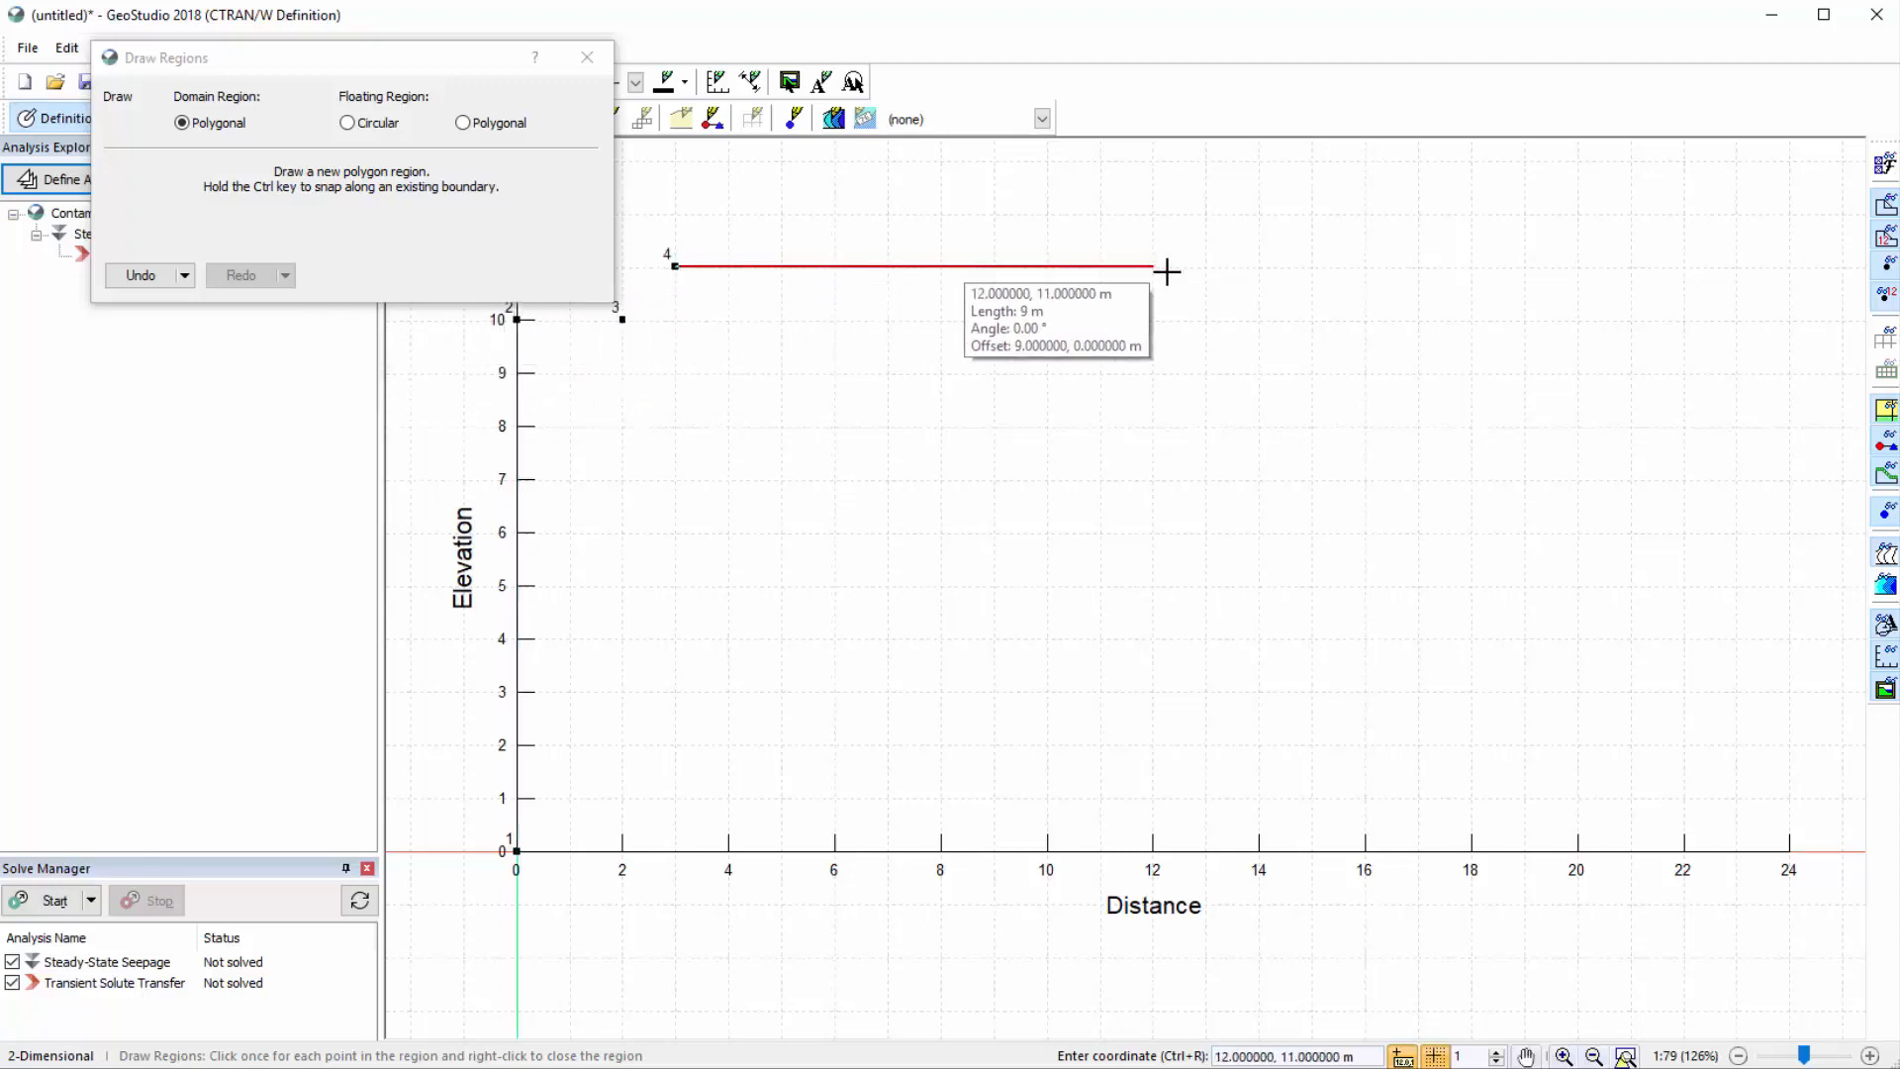
{"action": "left_click", "coordinate": [1258, 266]}
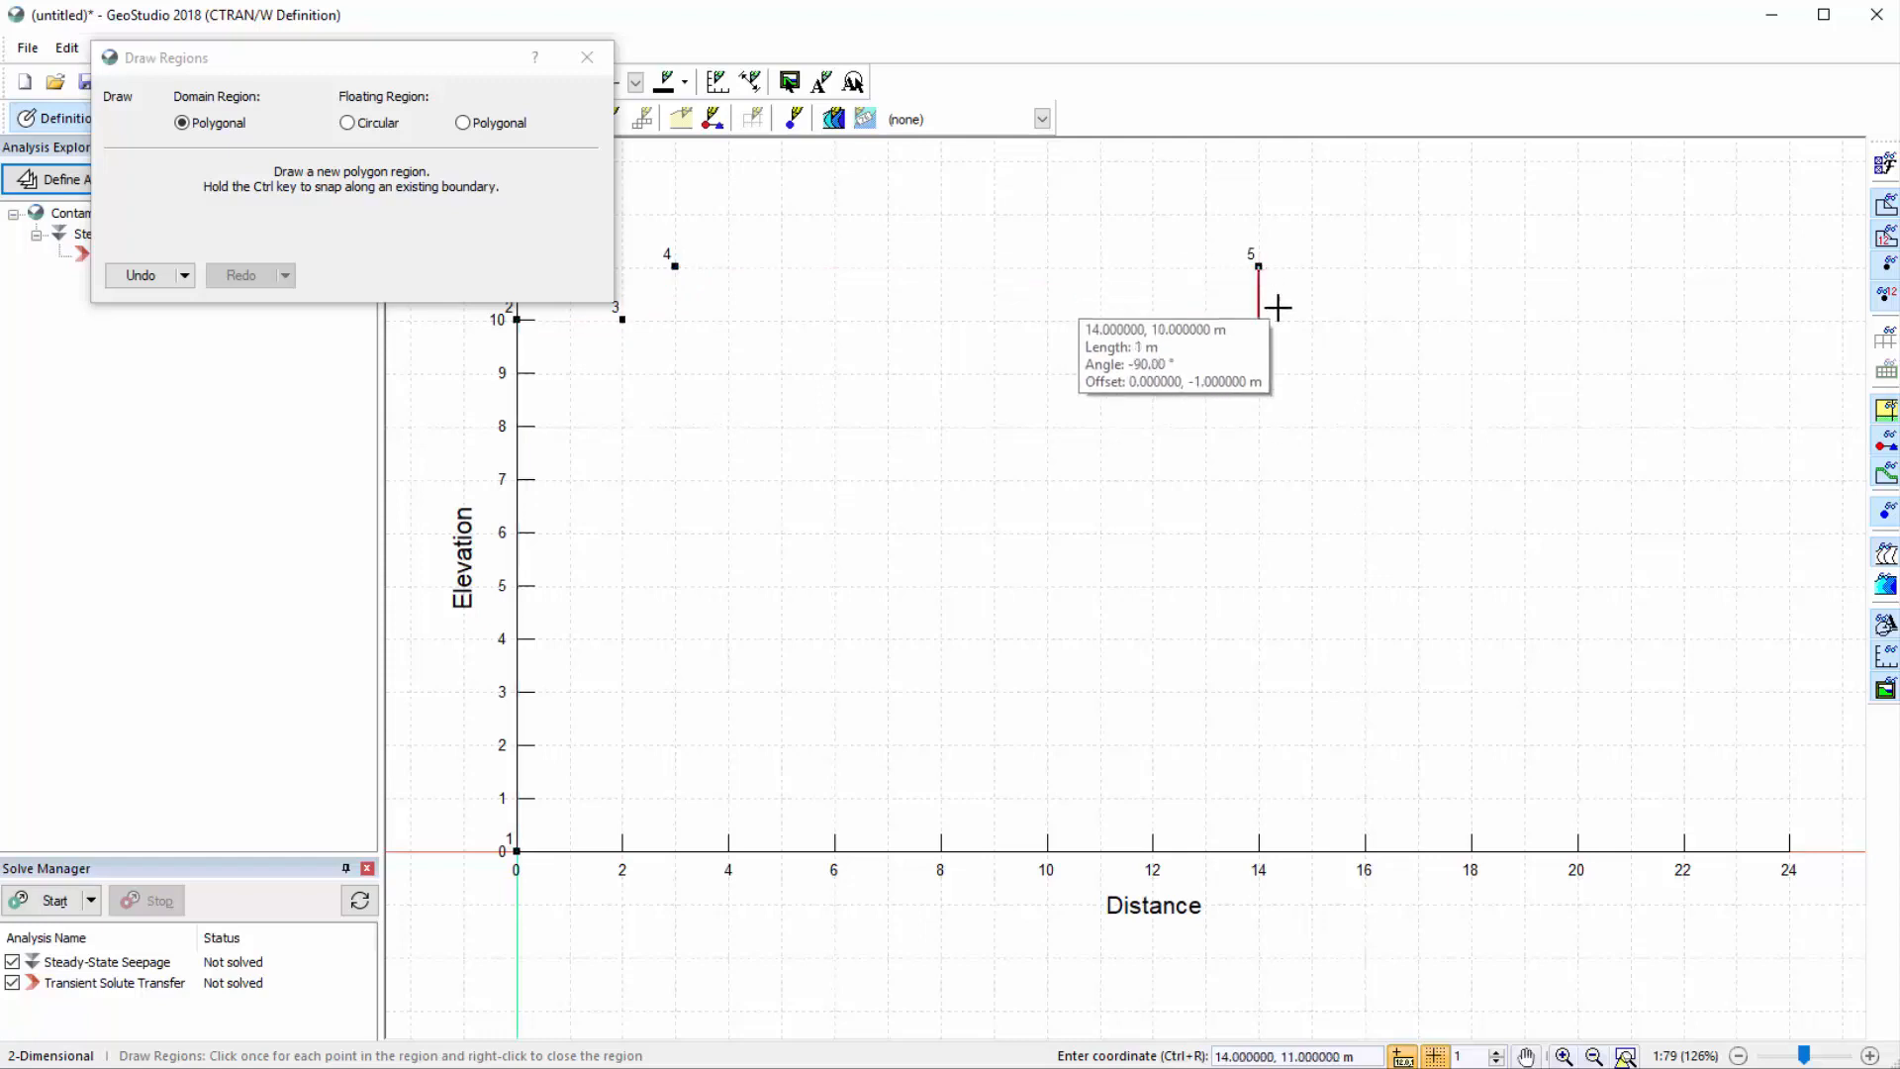
{"action": "left_click", "coordinate": [1631, 639]}
{"action": "left_click", "coordinate": [1737, 638]}
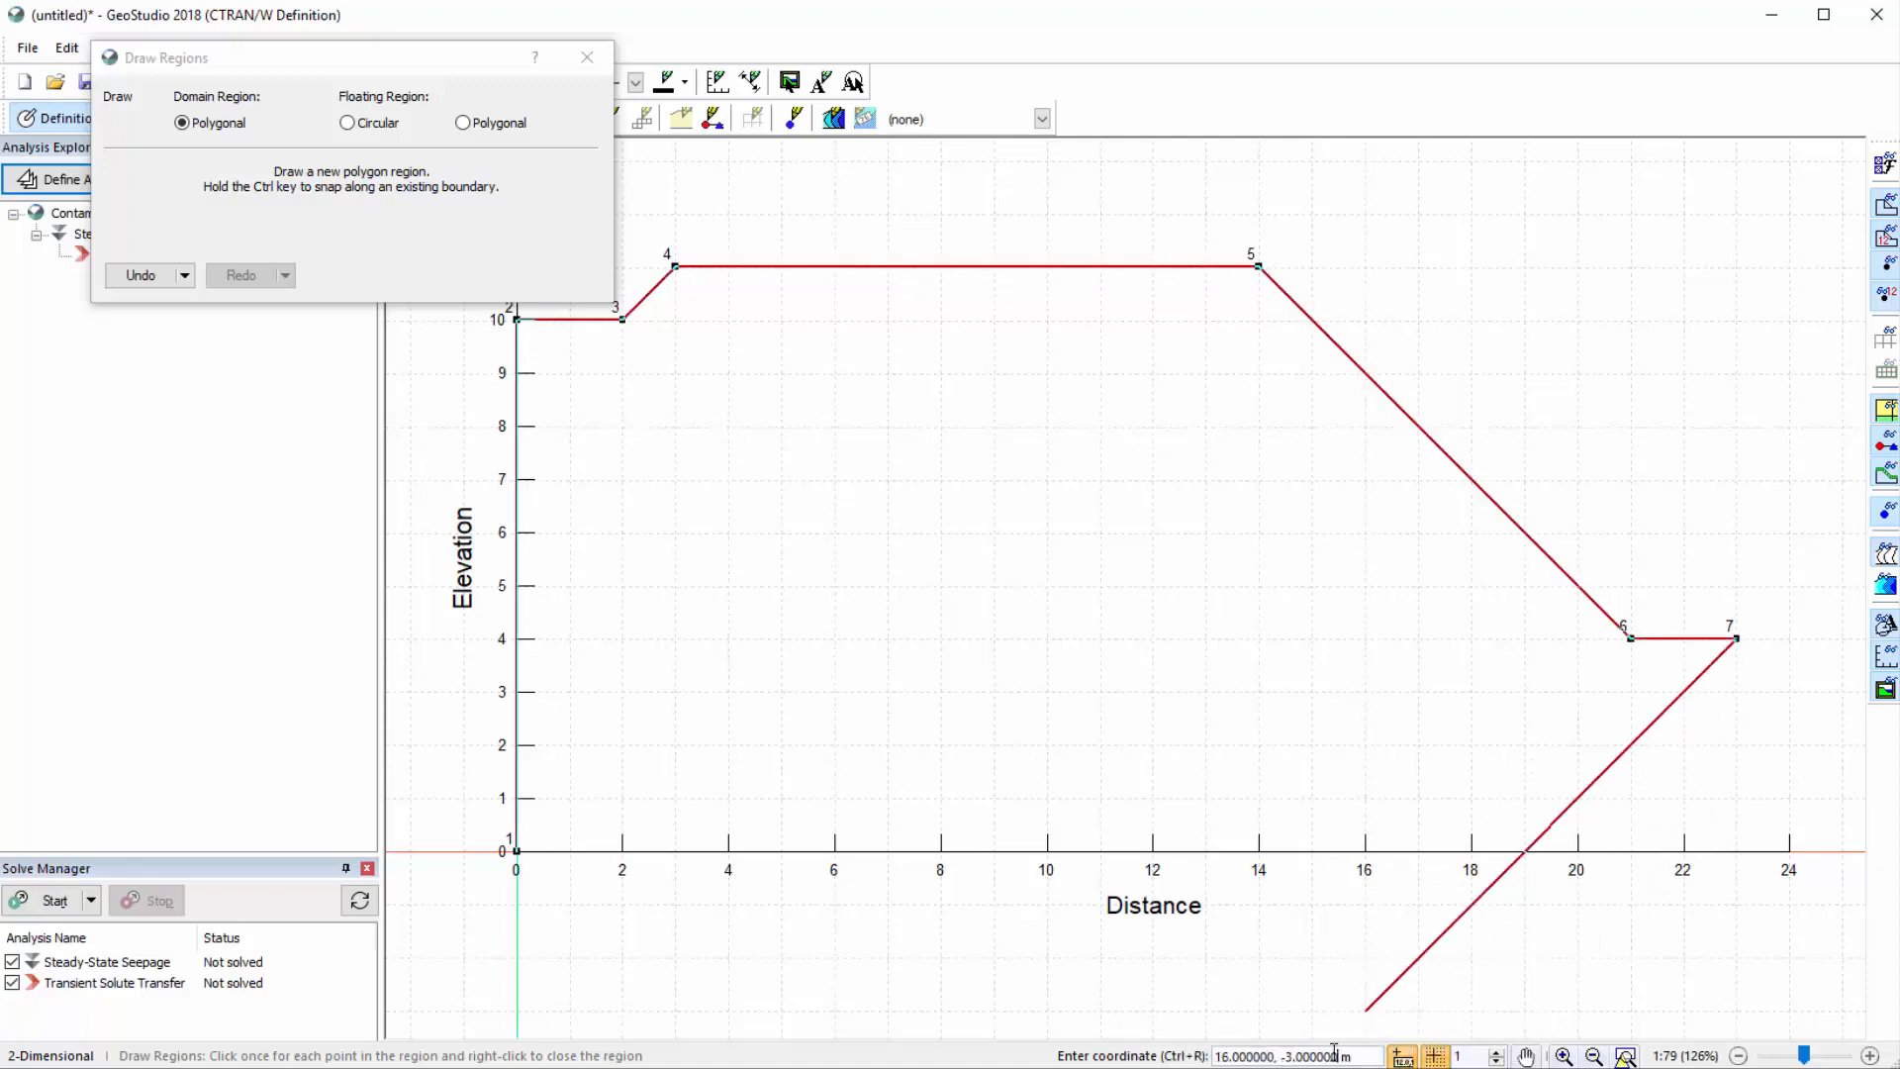
Add the region's last corner at exact coordinates 23,0, close the polygon and finish drawing regions
{"action": "left_click_drag", "start_coordinate": [1338, 1056], "coordinate": [1204, 1049]}
{"action": "type", "text": "23,0"}
{"action": "key", "text": "Return"}
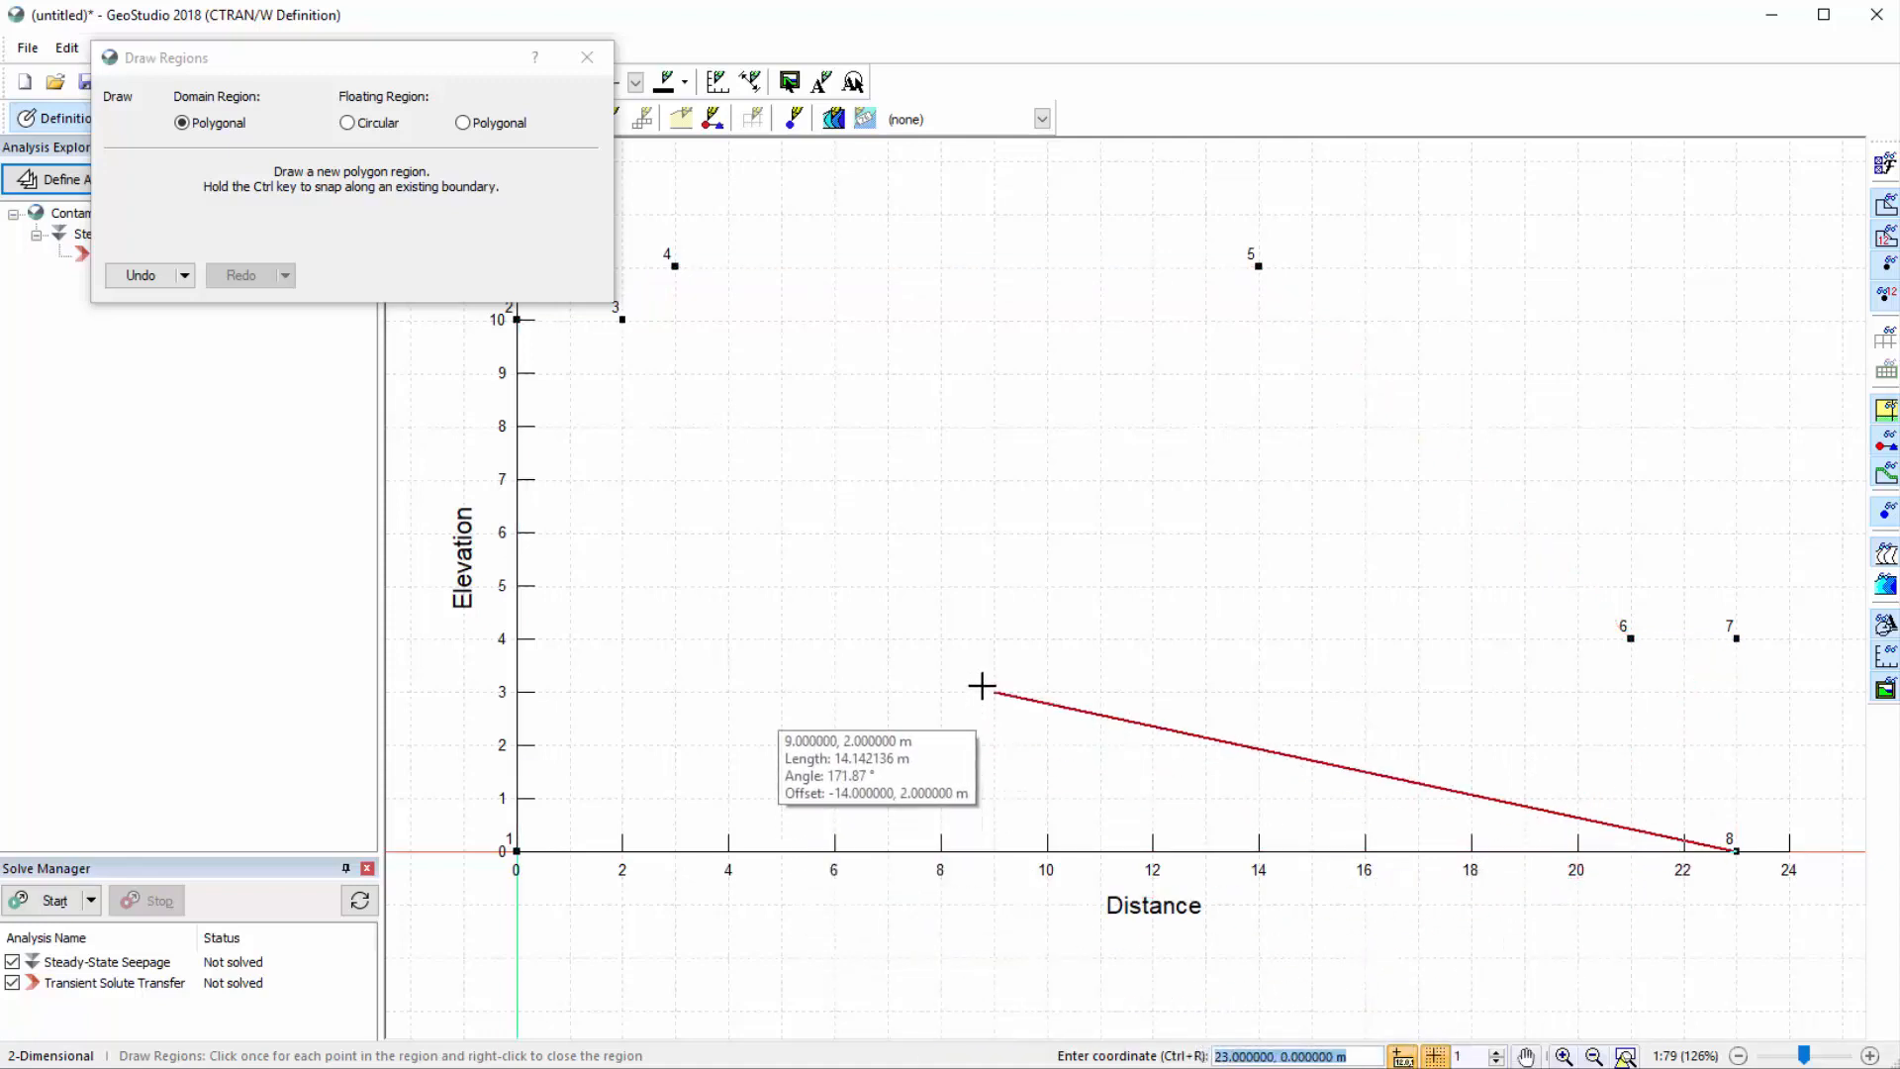
{"action": "right_click", "coordinate": [988, 677]}
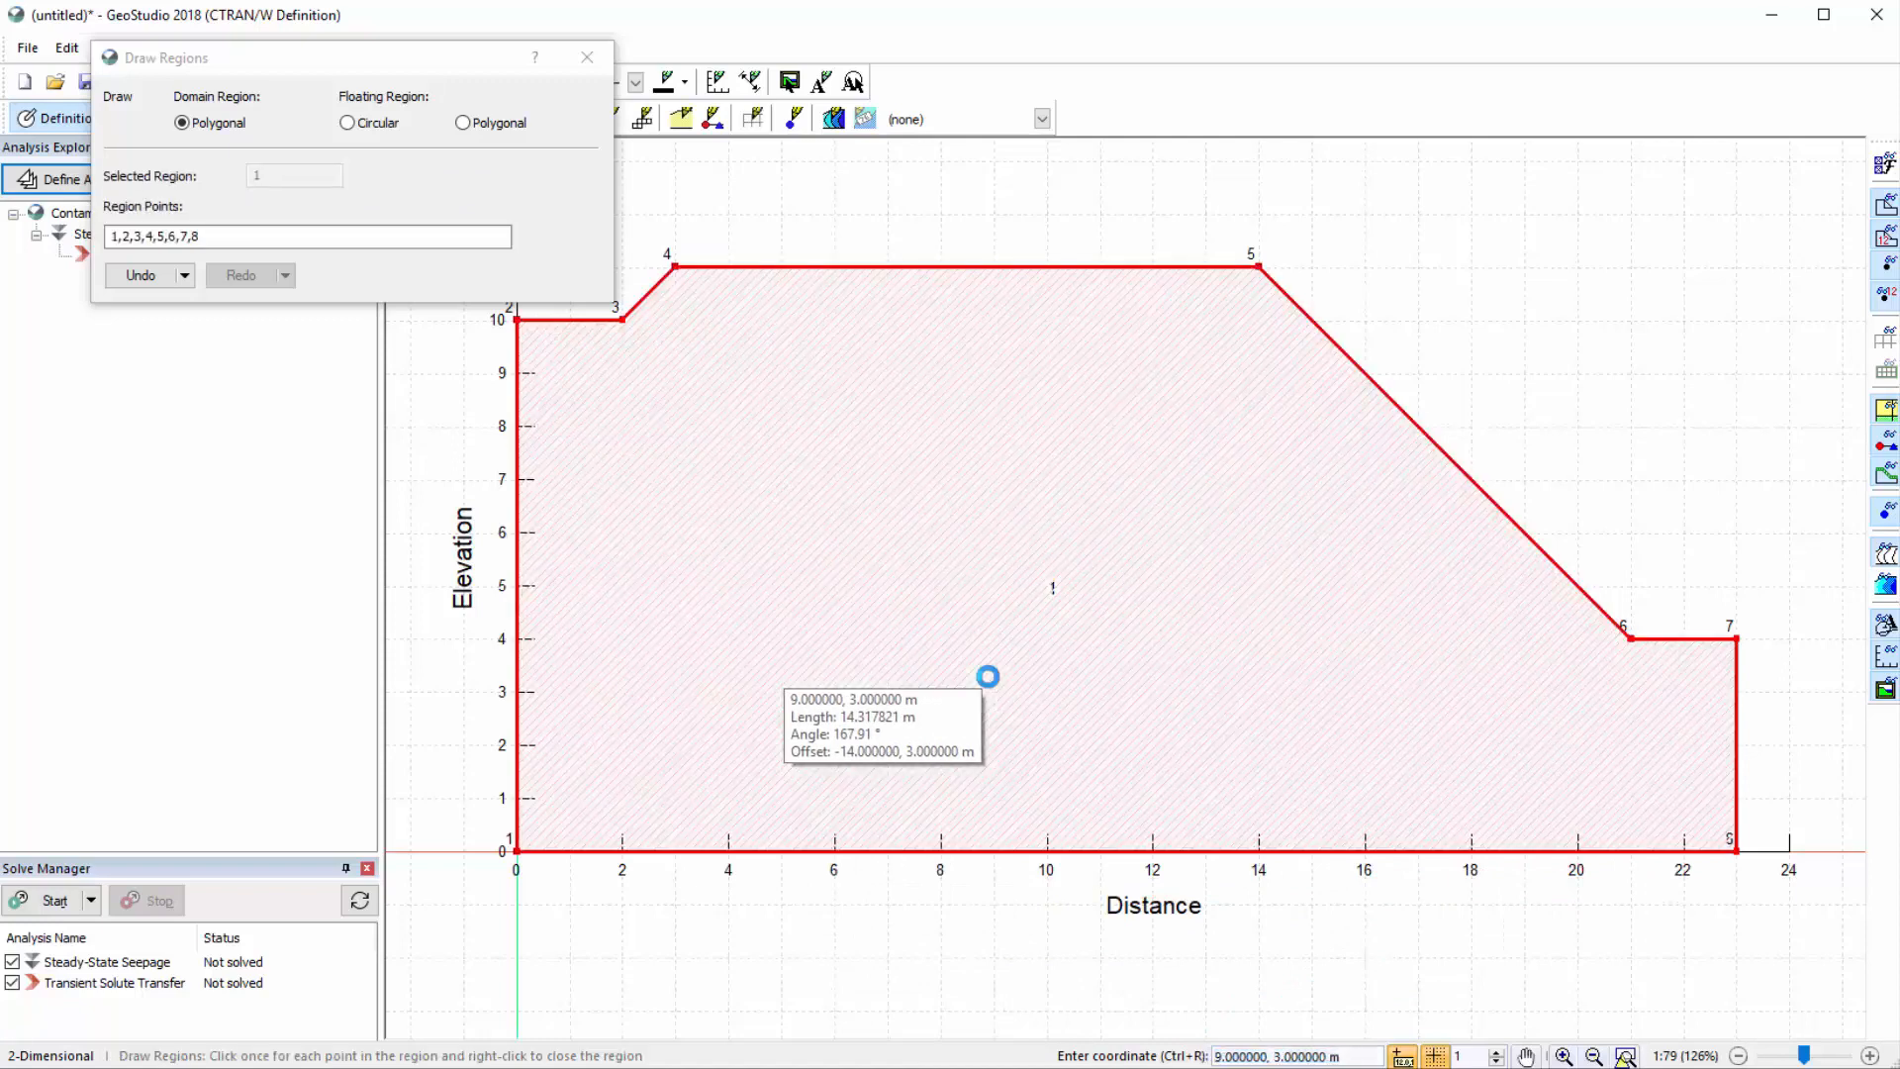
{"action": "left_click", "coordinate": [588, 68]}
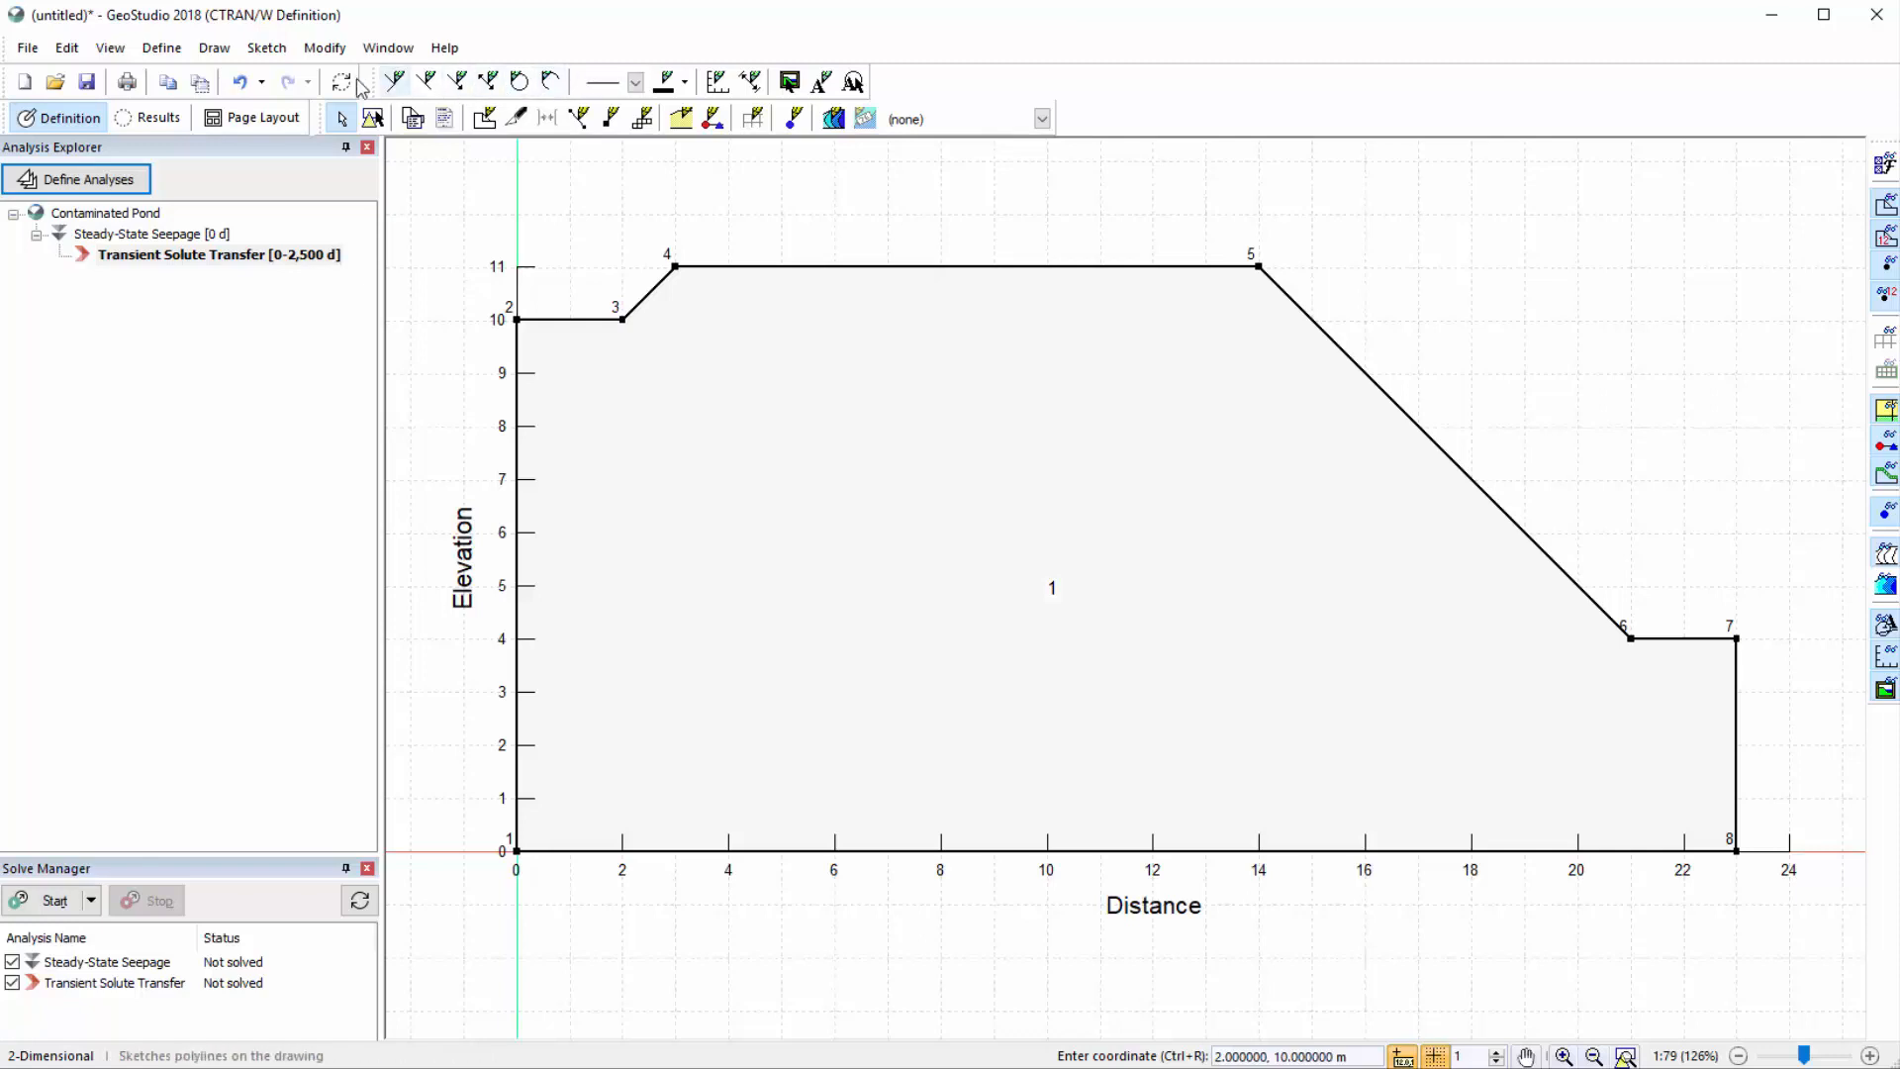
Add a geometry point on the sloped edge between points 3 and 4 at about (2.25, 10.25) and finish drawing points
{"action": "left_click", "coordinate": [214, 52]}
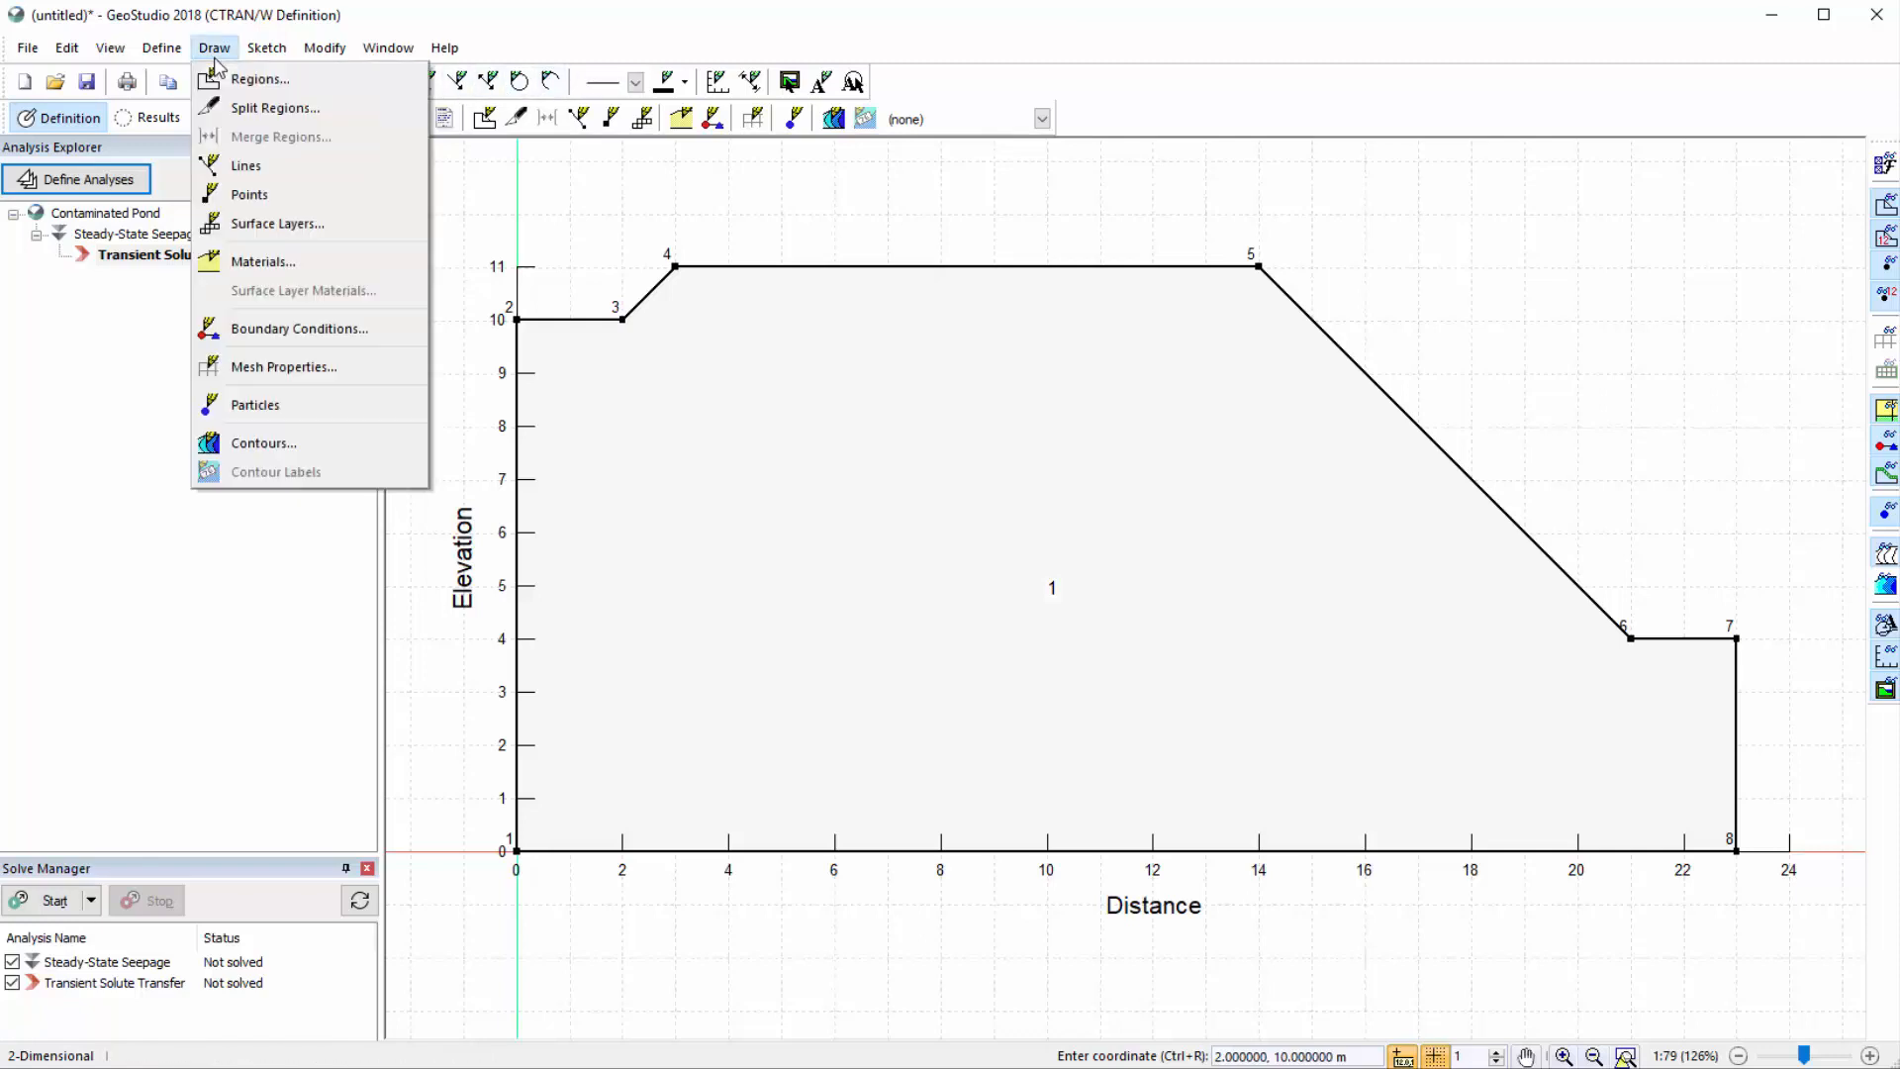
{"action": "left_click", "coordinate": [249, 194]}
{"action": "scroll", "coordinate": [571, 290], "scroll_direction": "up", "scroll_amount": 3}
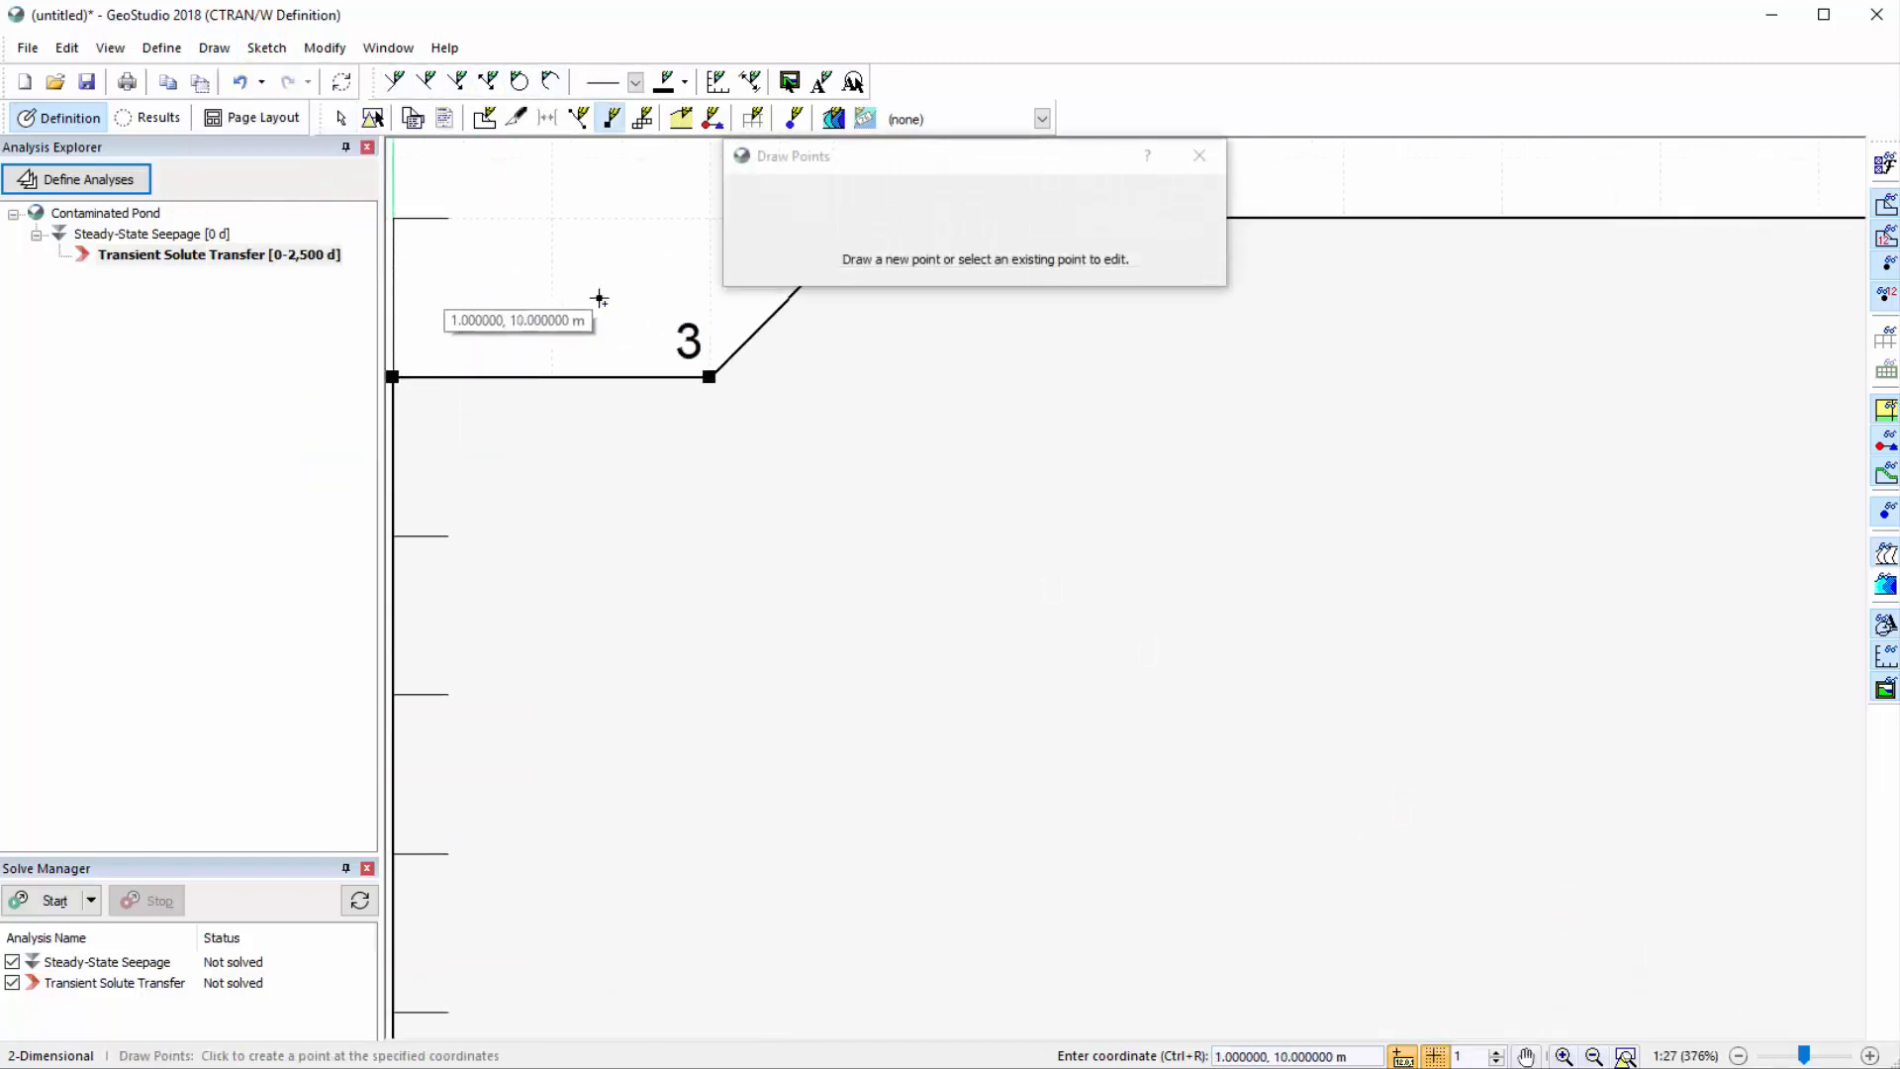
{"action": "left_click", "coordinate": [750, 336]}
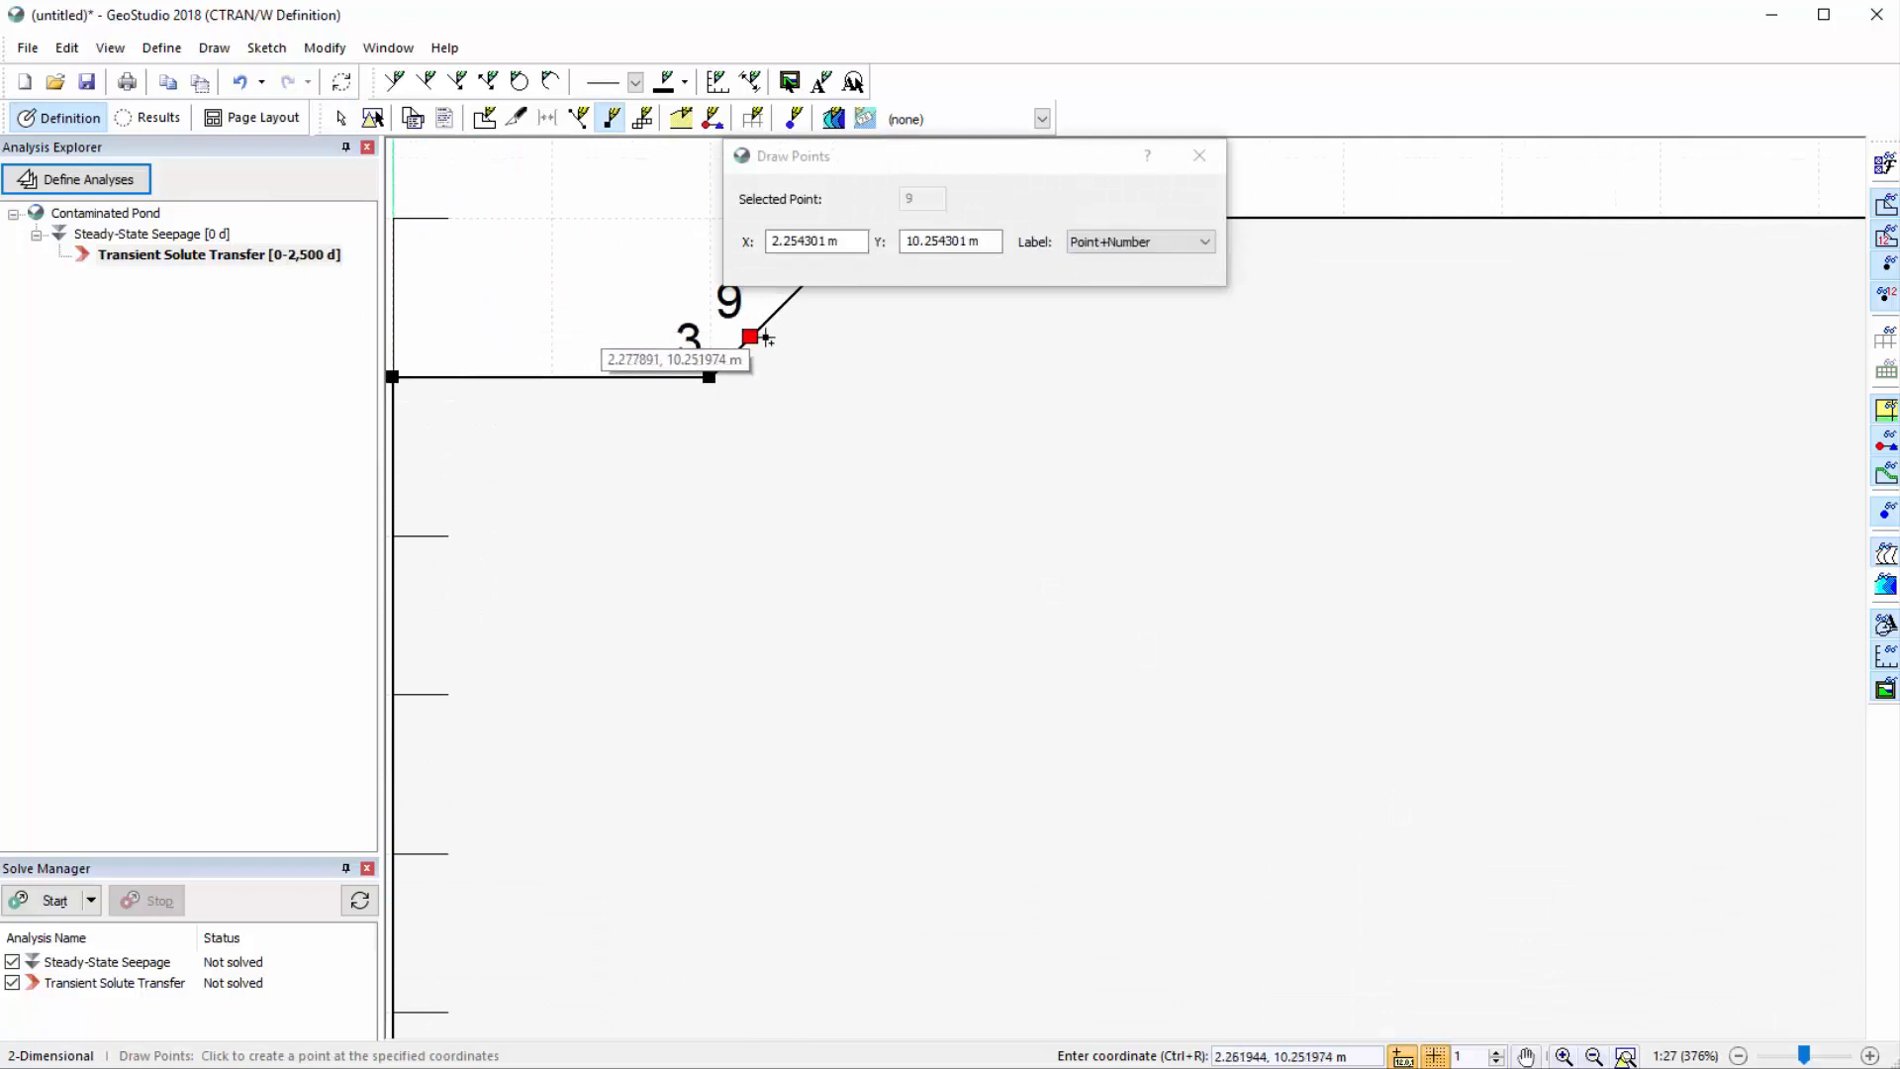
{"action": "left_click", "coordinate": [1200, 155]}
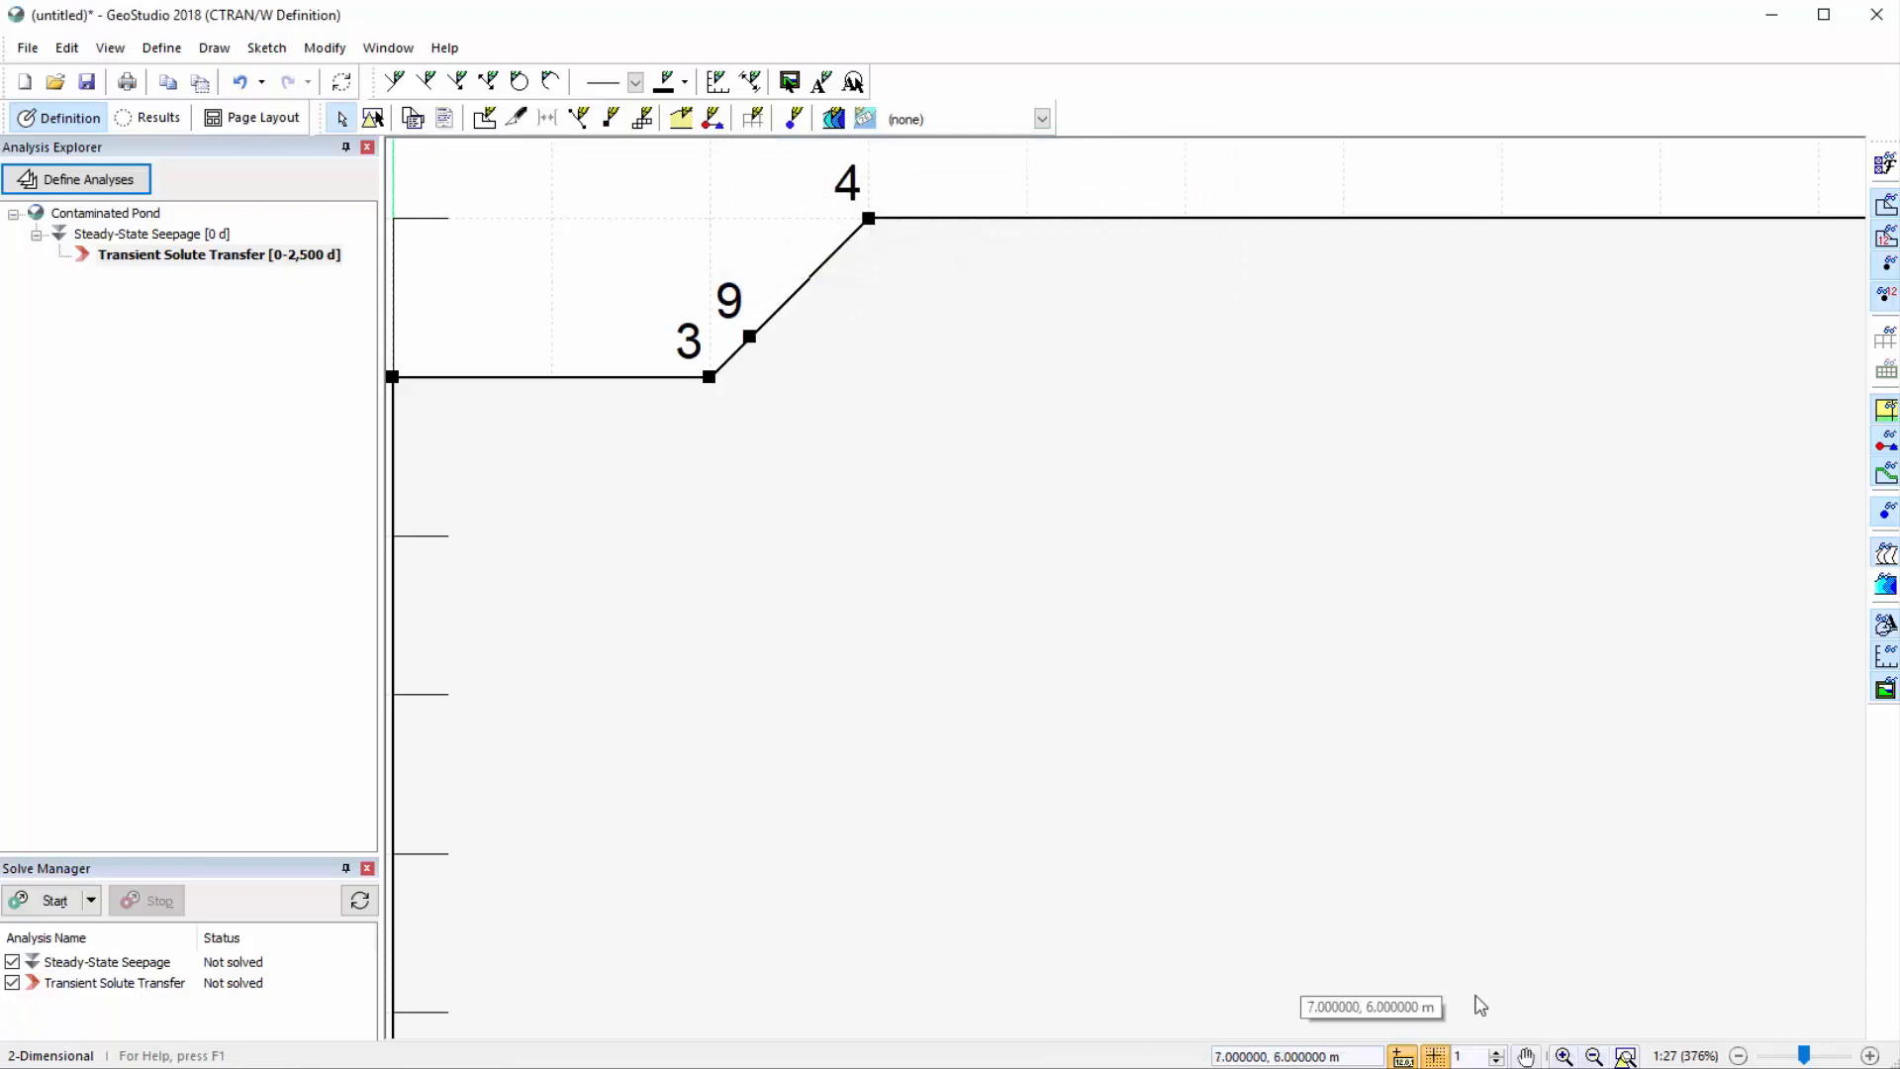
{"action": "left_click", "coordinate": [1626, 1057]}
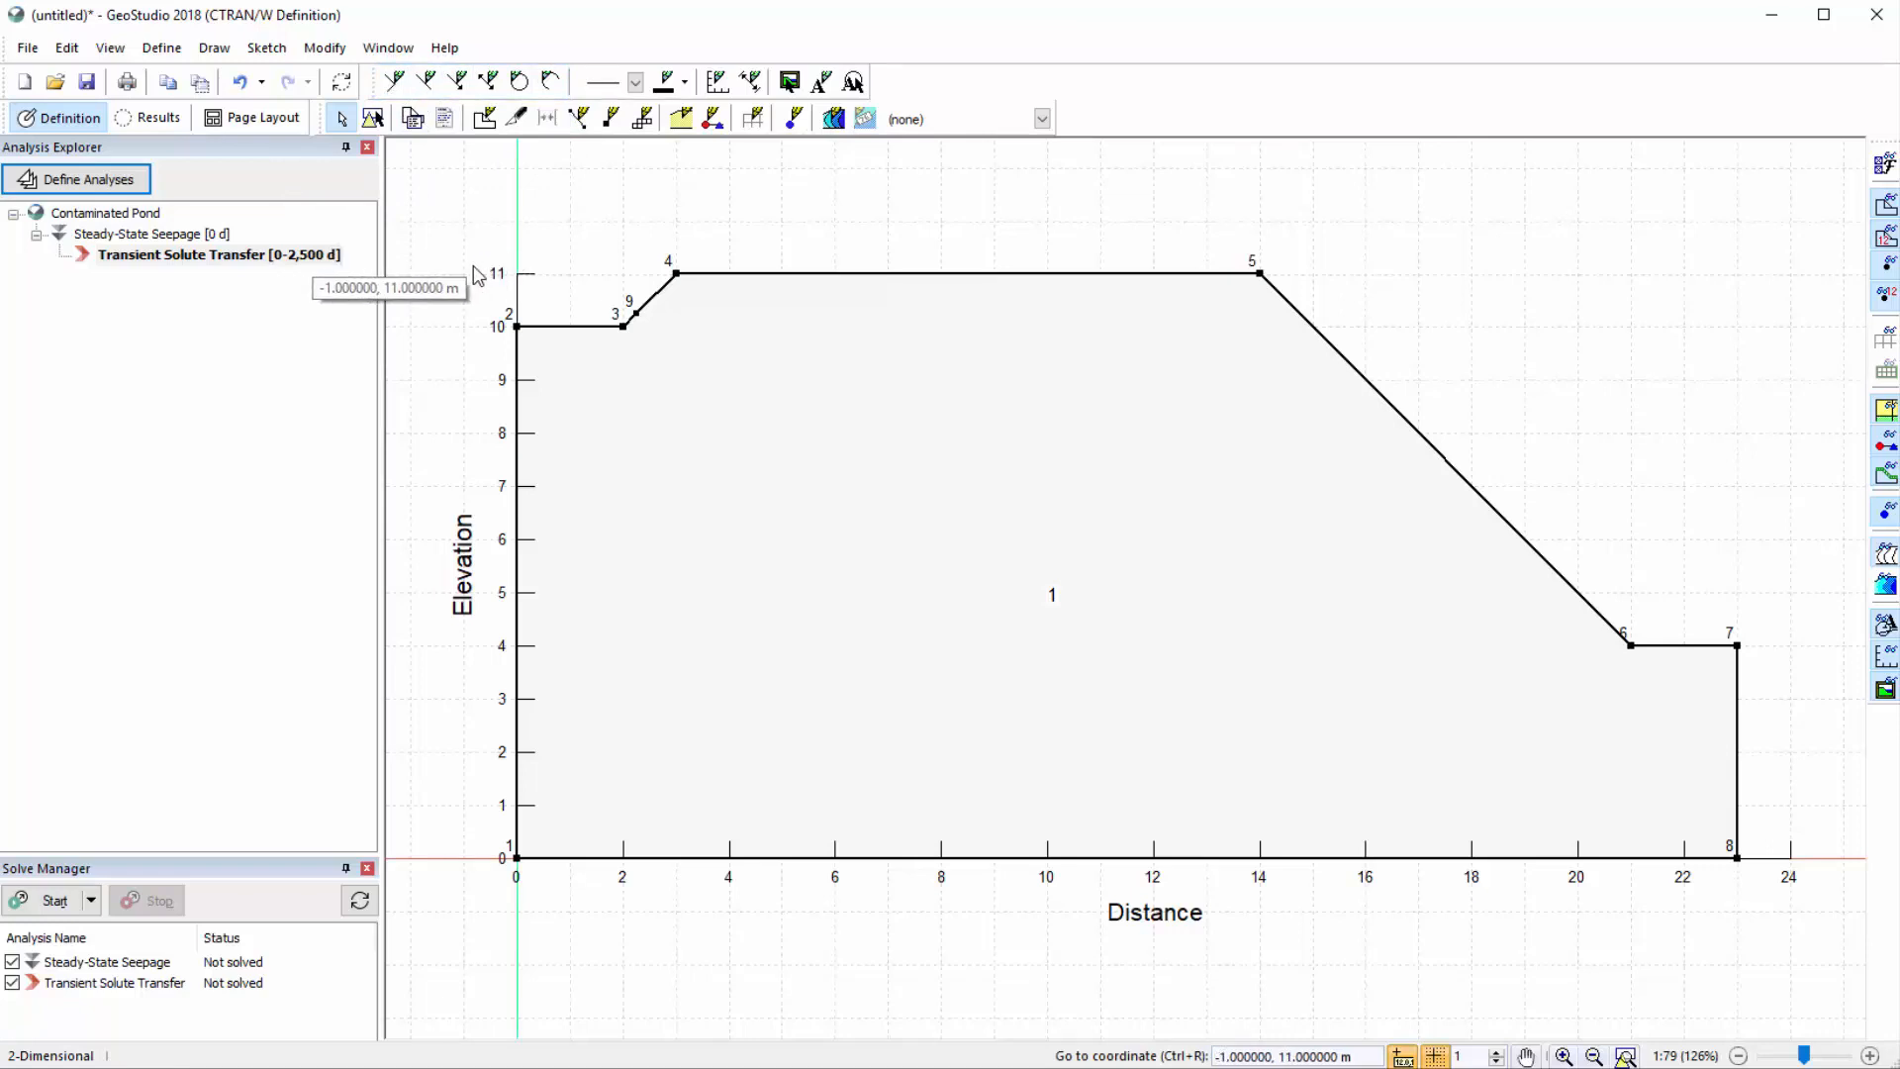
Examine the options for moving and deleting selected objects
{"action": "left_click", "coordinate": [325, 48]}
{"action": "left_click", "coordinate": [352, 80]}
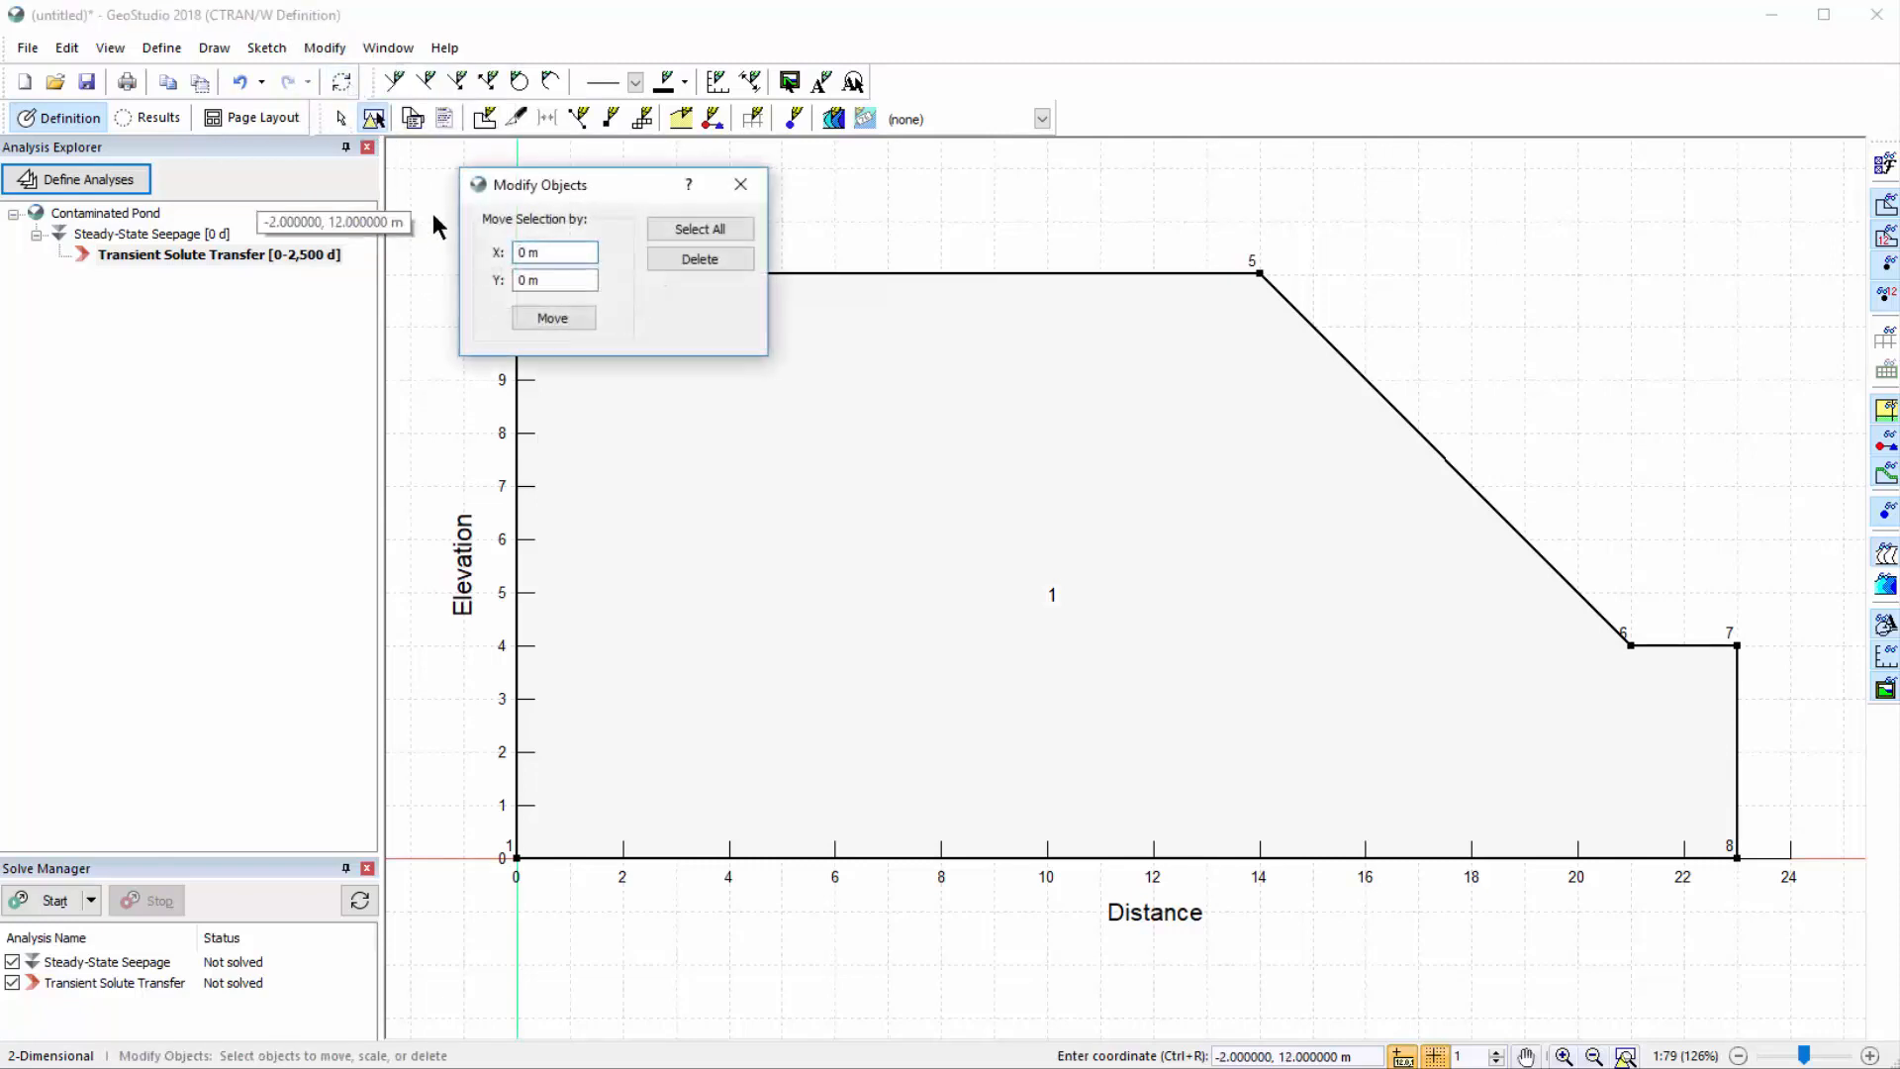
{"action": "left_click", "coordinate": [740, 185]}
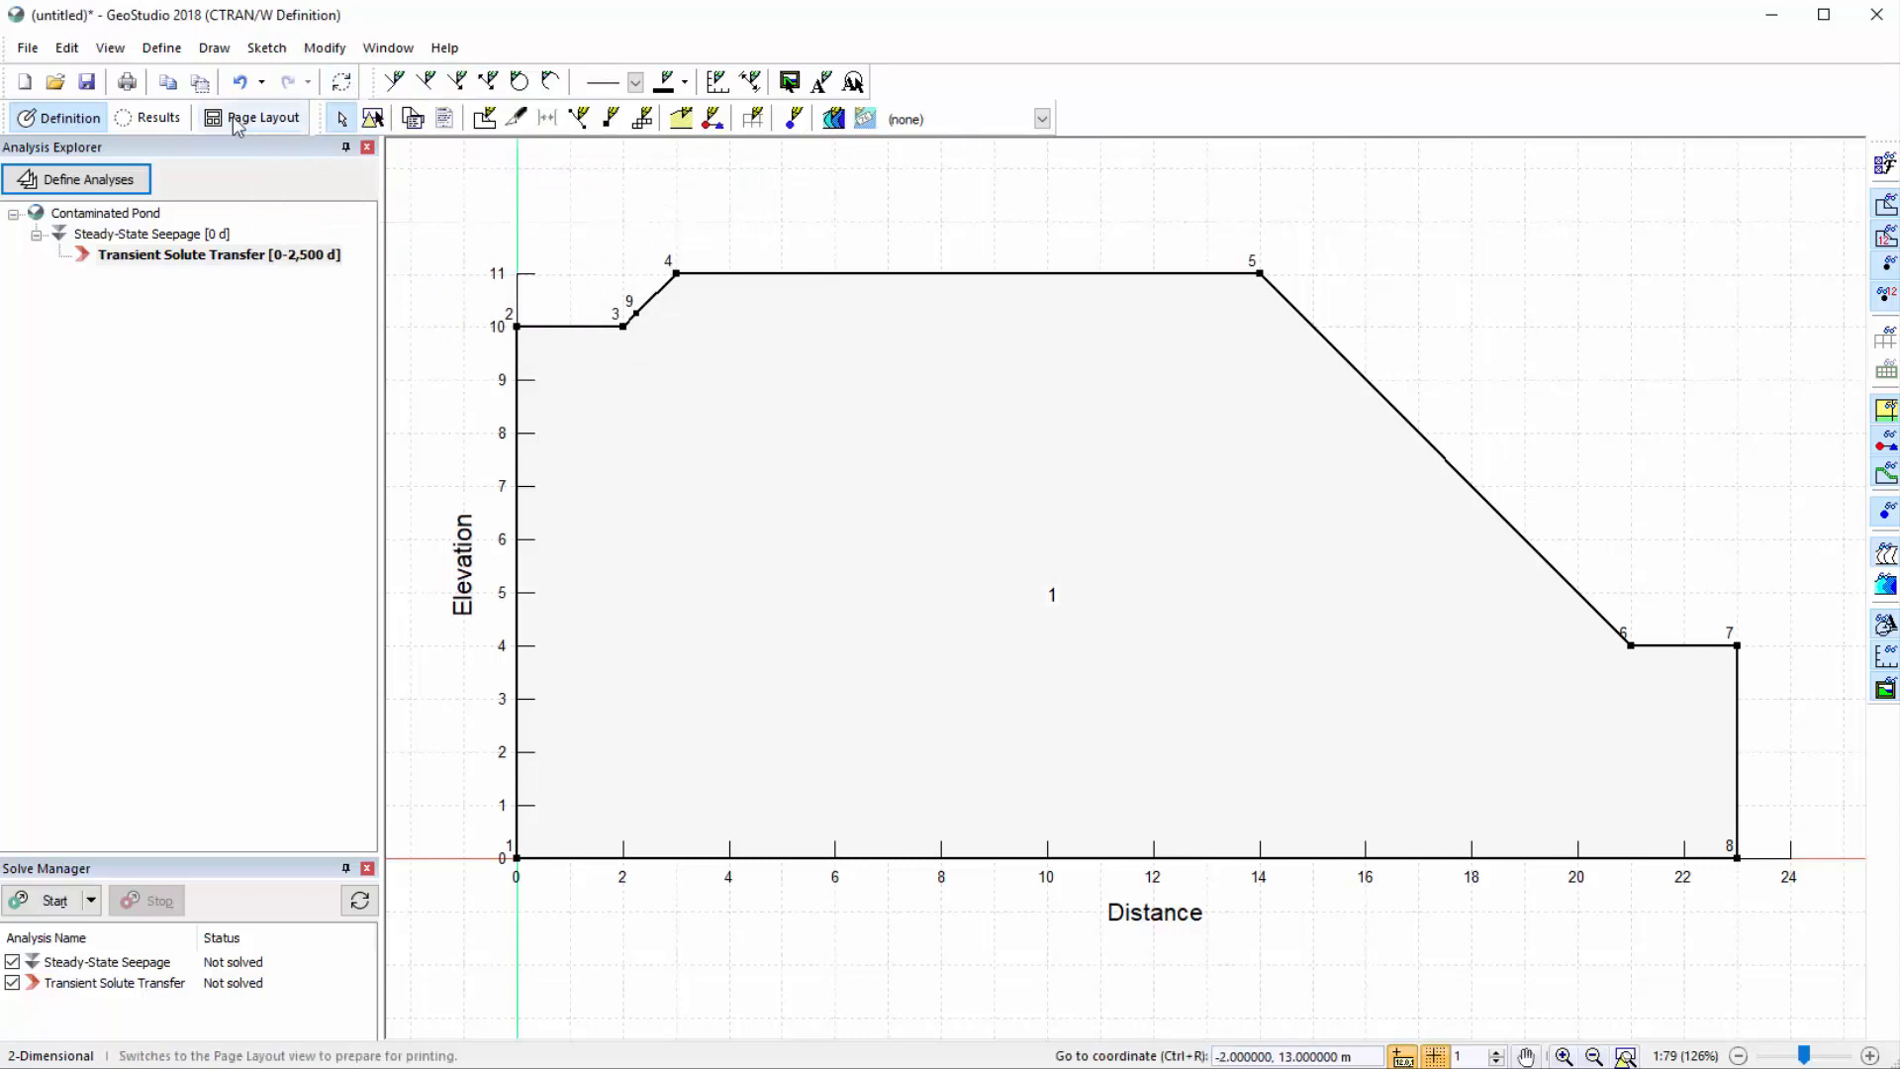
Add a new material named Silt to the transient solute transfer analysis
{"action": "left_click", "coordinate": [164, 49]}
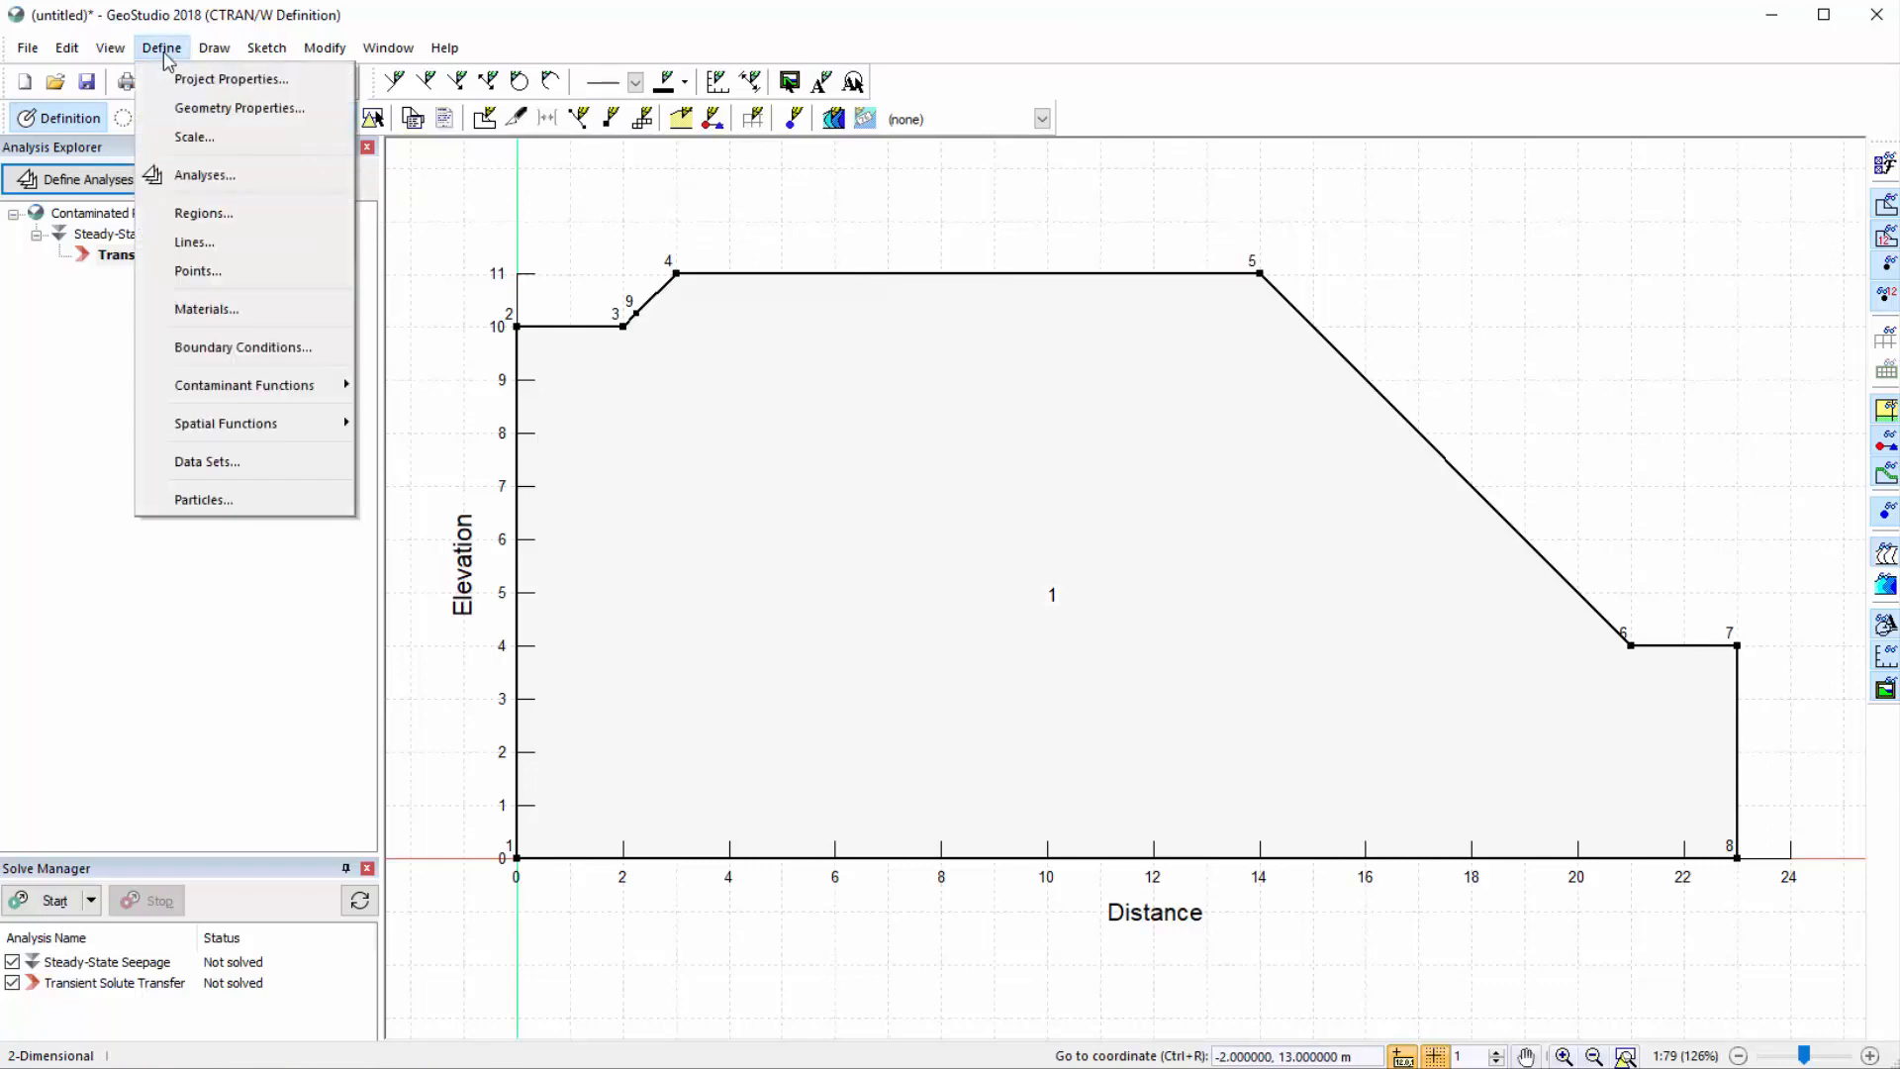
{"action": "left_click", "coordinate": [253, 315]}
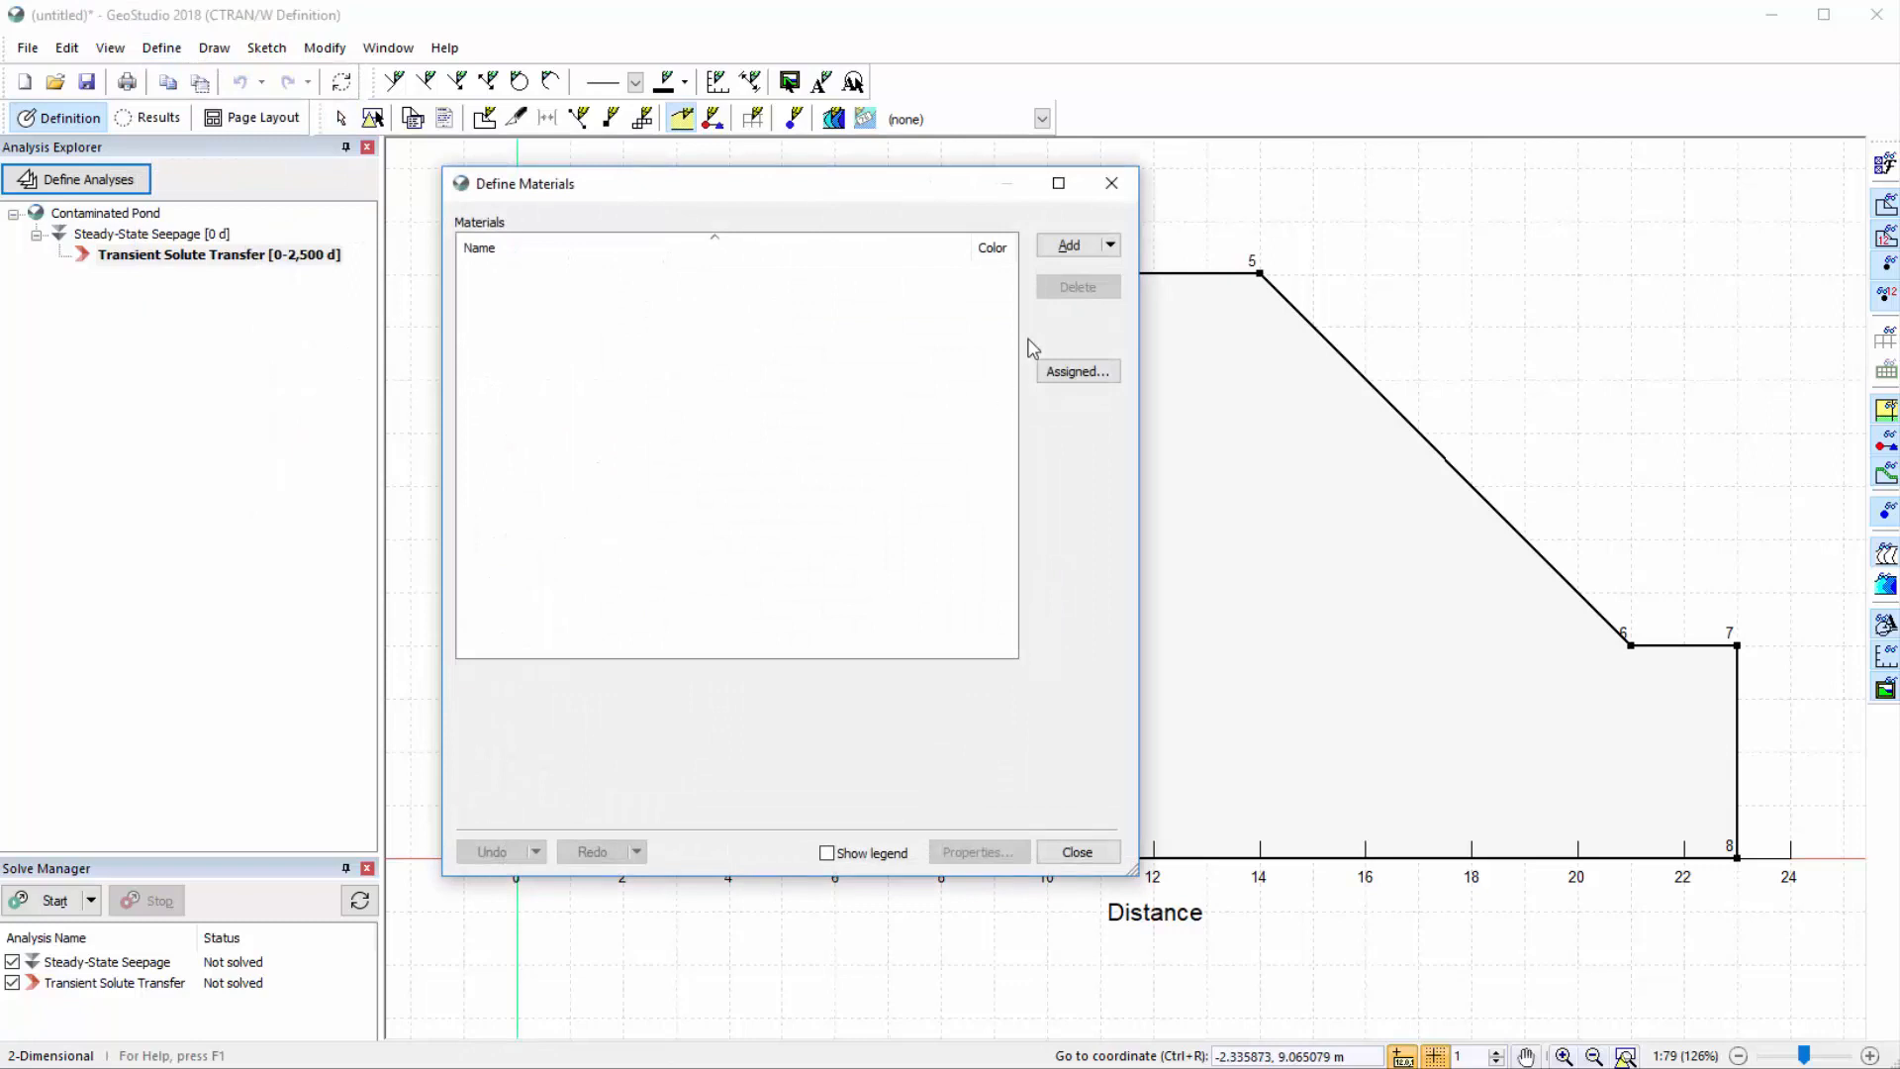
{"action": "left_click", "coordinate": [1069, 248]}
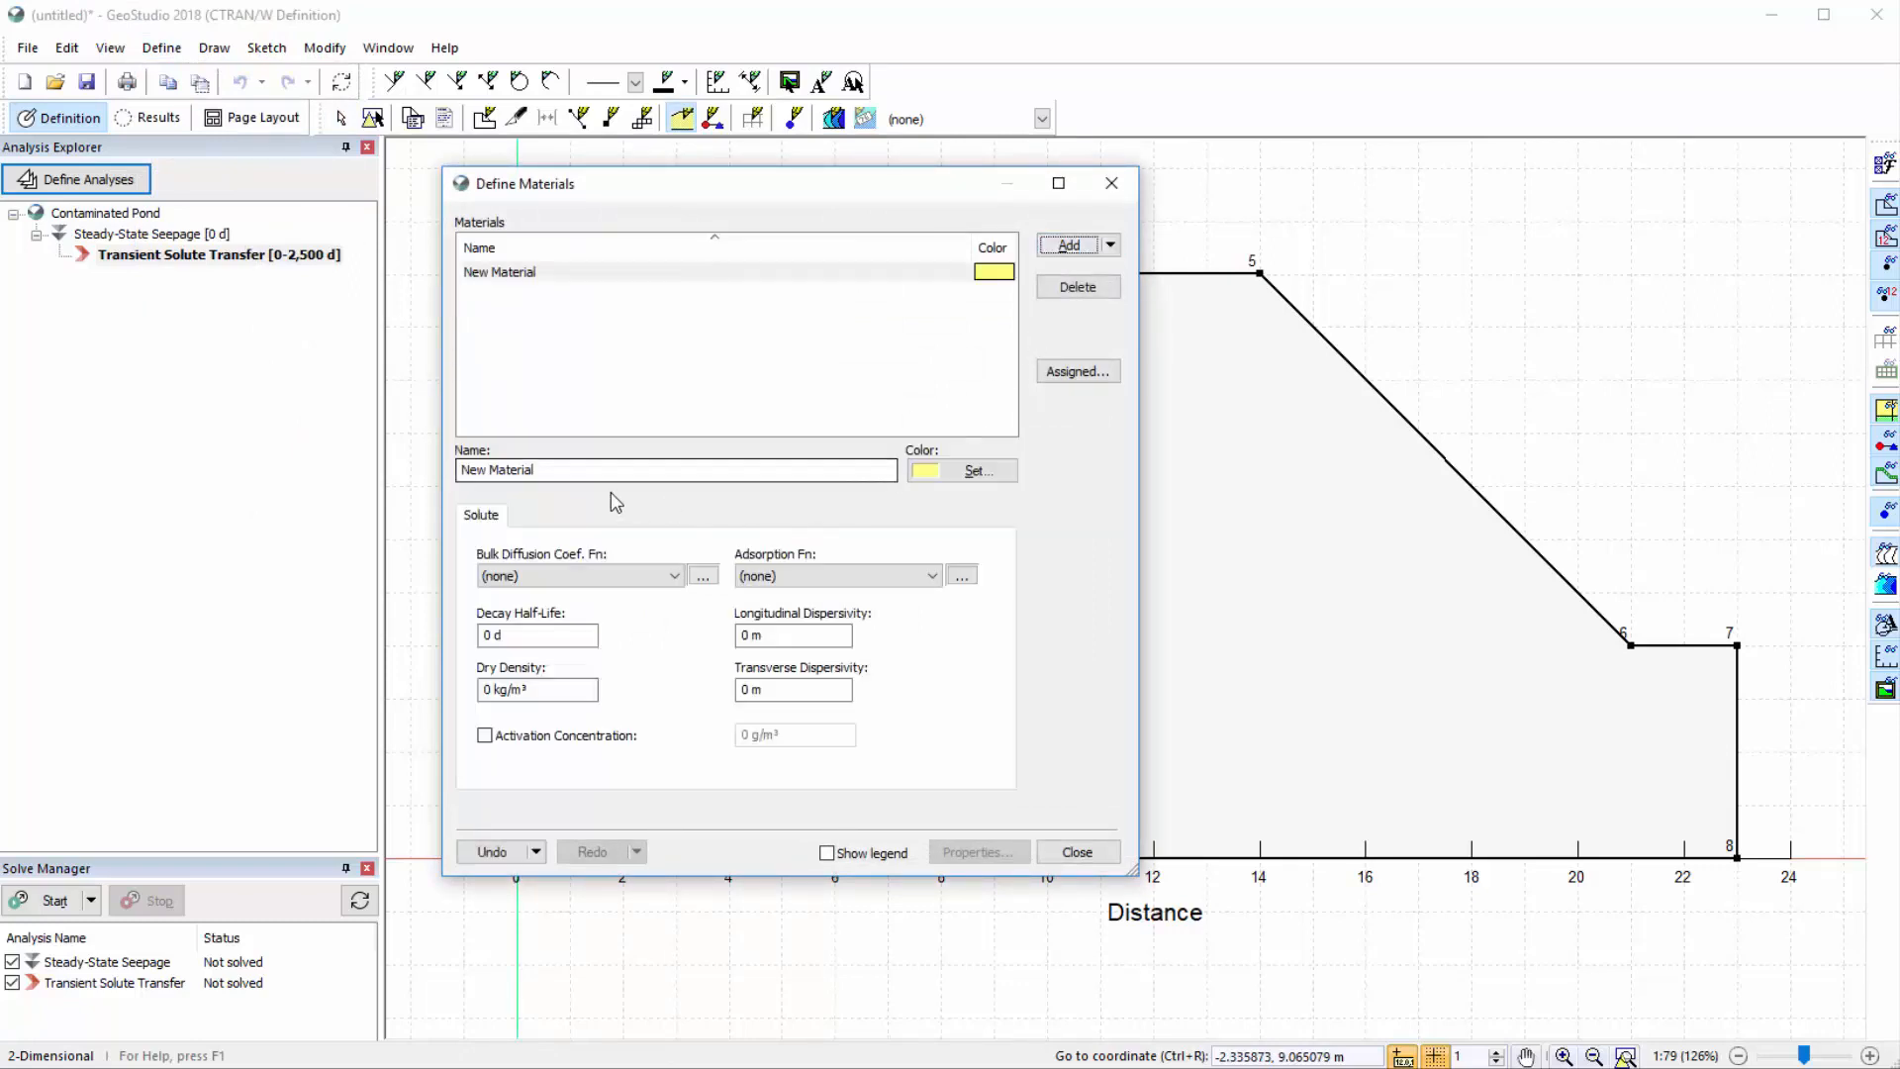
{"action": "left_click_drag", "start_coordinate": [573, 471], "coordinate": [427, 463]}
{"action": "type", "text": "Silt"}
{"action": "key", "text": "Return"}
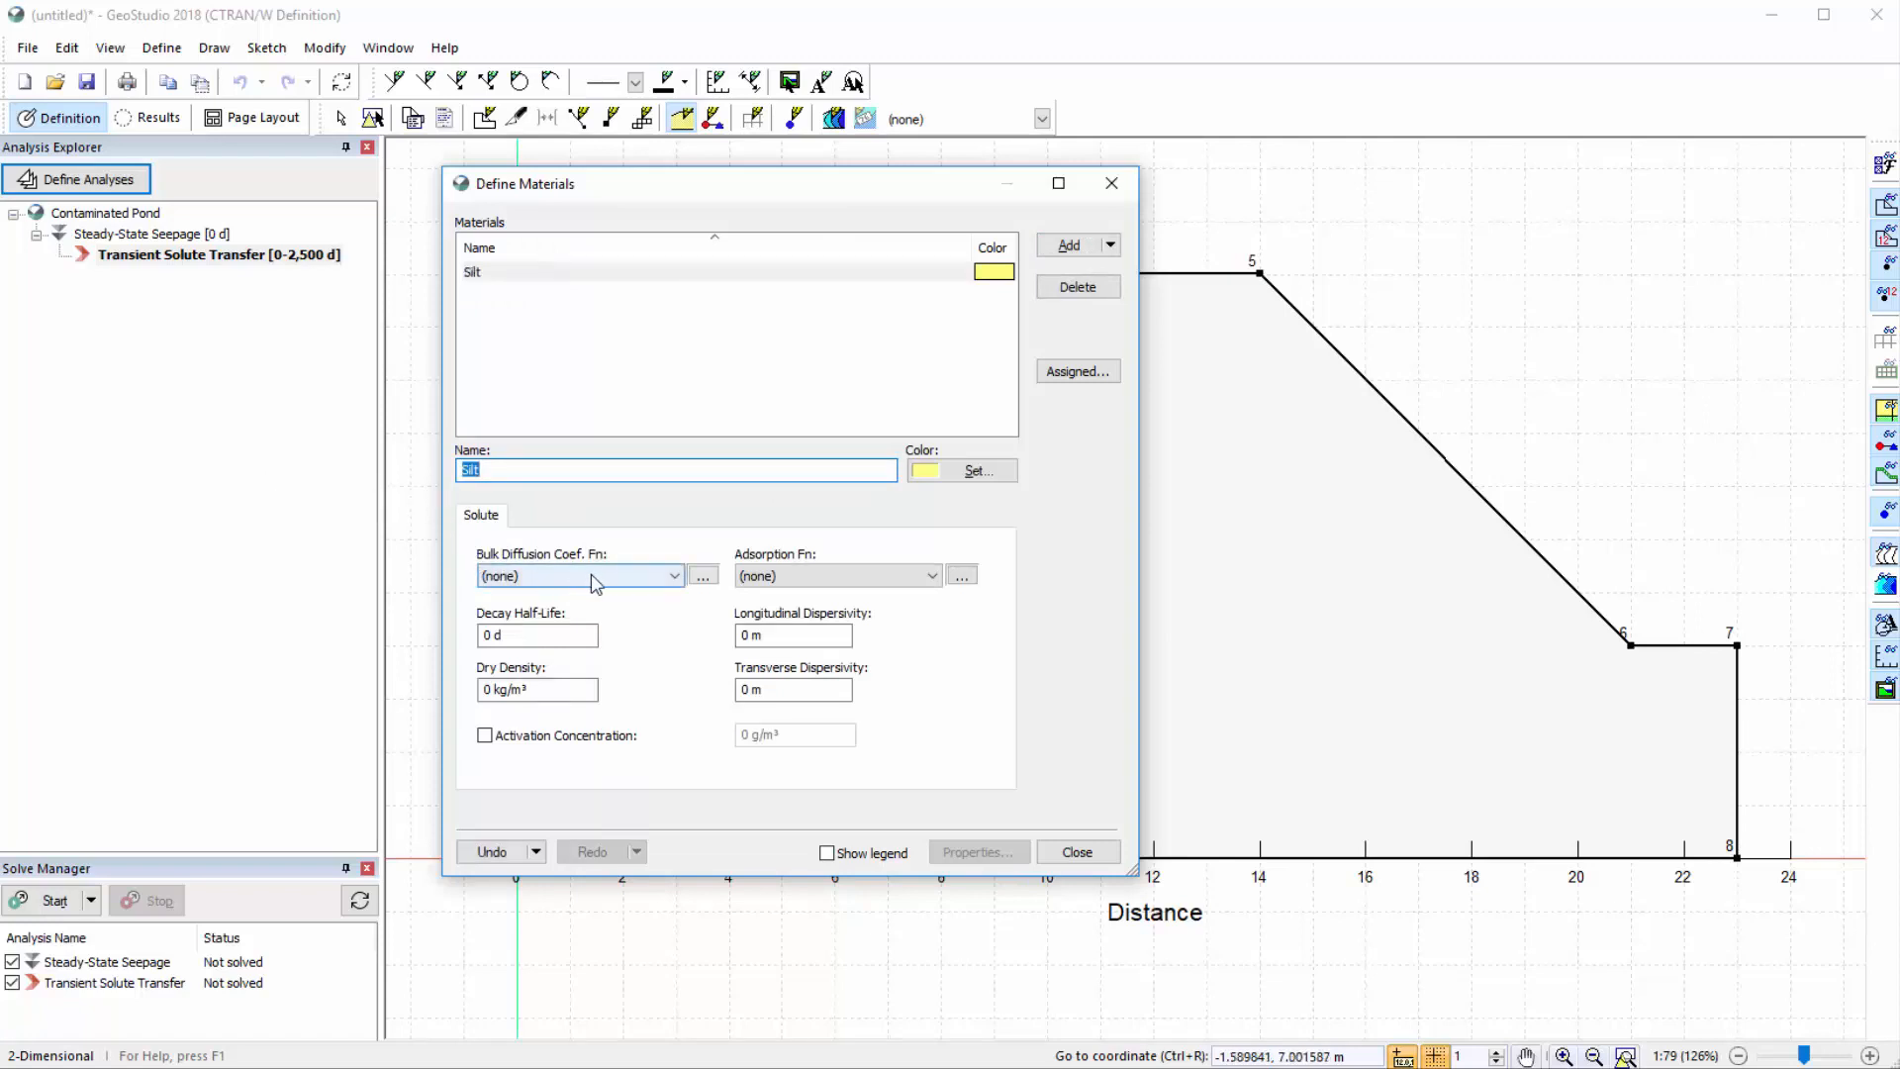
Create a bulk diffusion coefficient function named Diffusion Function with the Spline Data Point Function type
{"action": "left_click", "coordinate": [703, 577]}
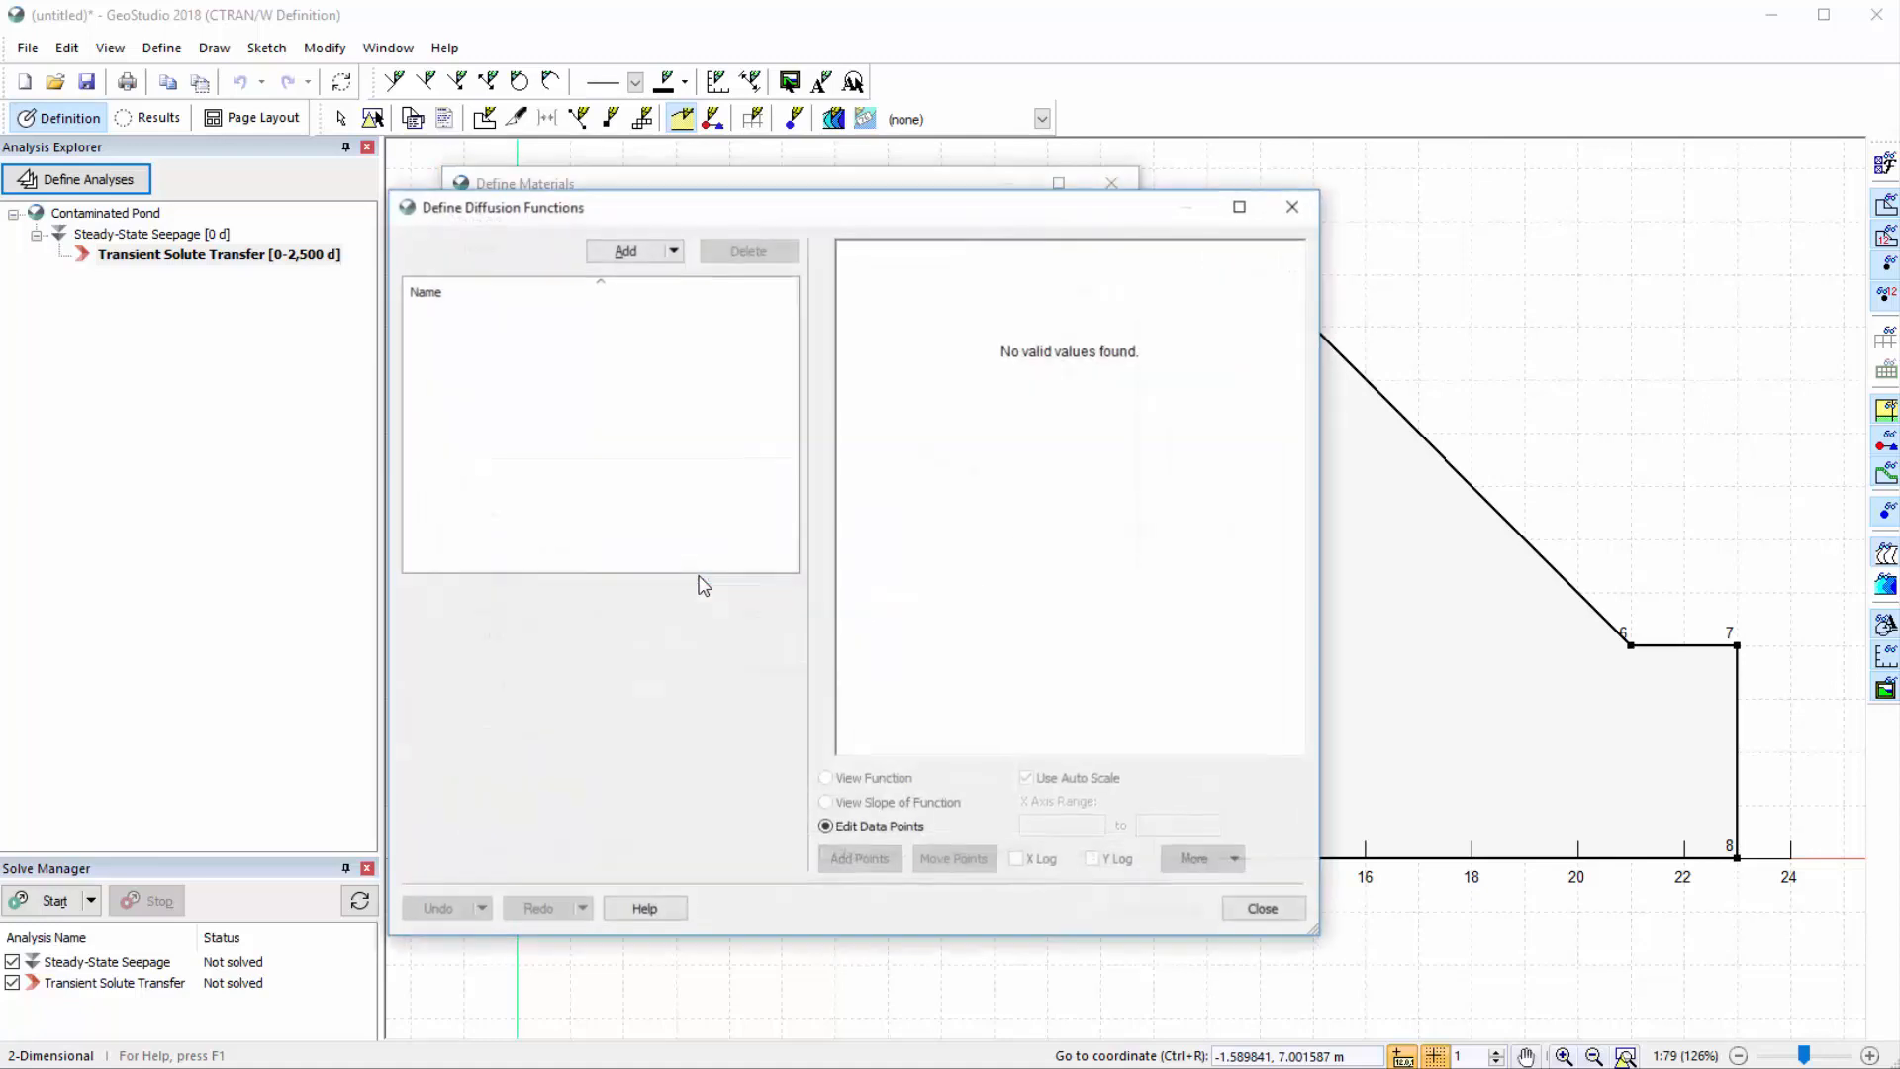
{"action": "left_click", "coordinate": [625, 251]}
{"action": "left_click_drag", "start_coordinate": [564, 597], "coordinate": [428, 598]}
{"action": "type", "text": "Diffusion Function"}
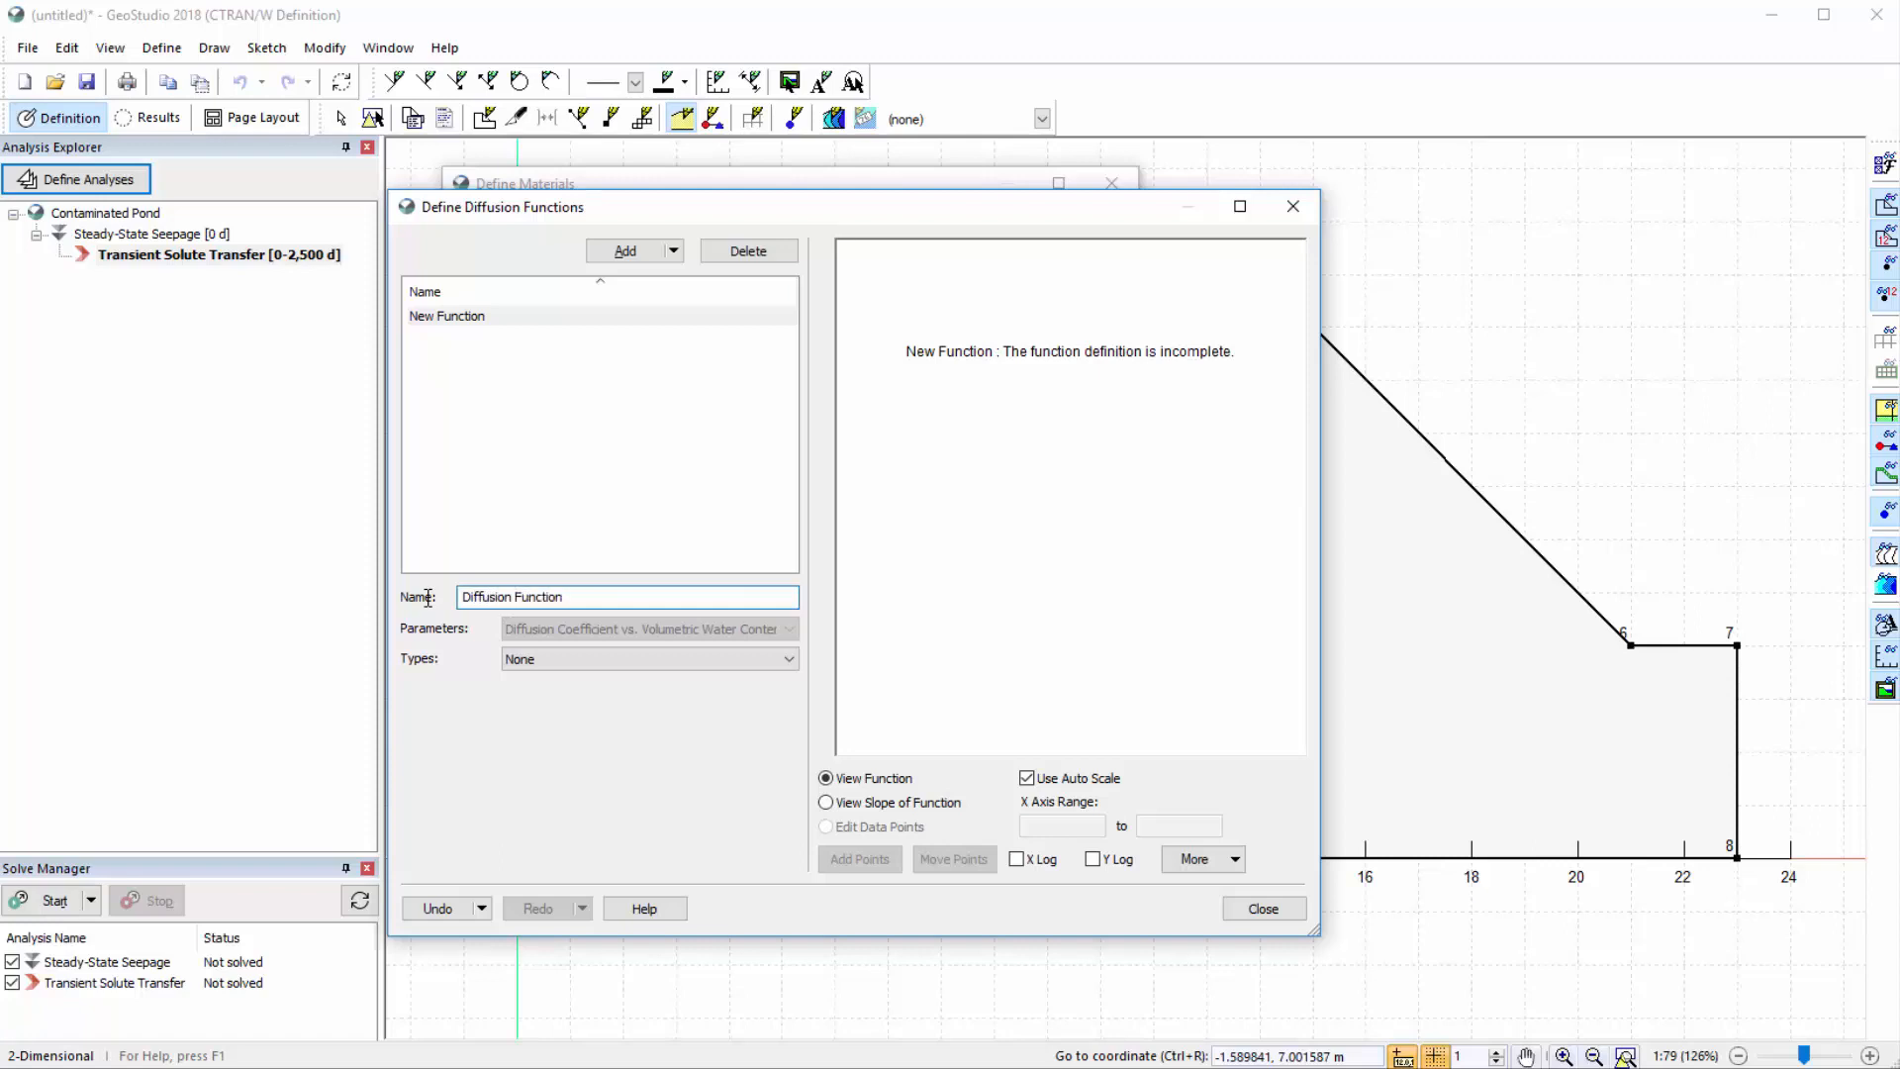
{"action": "left_click", "coordinate": [583, 665]}
{"action": "left_click", "coordinate": [594, 693]}
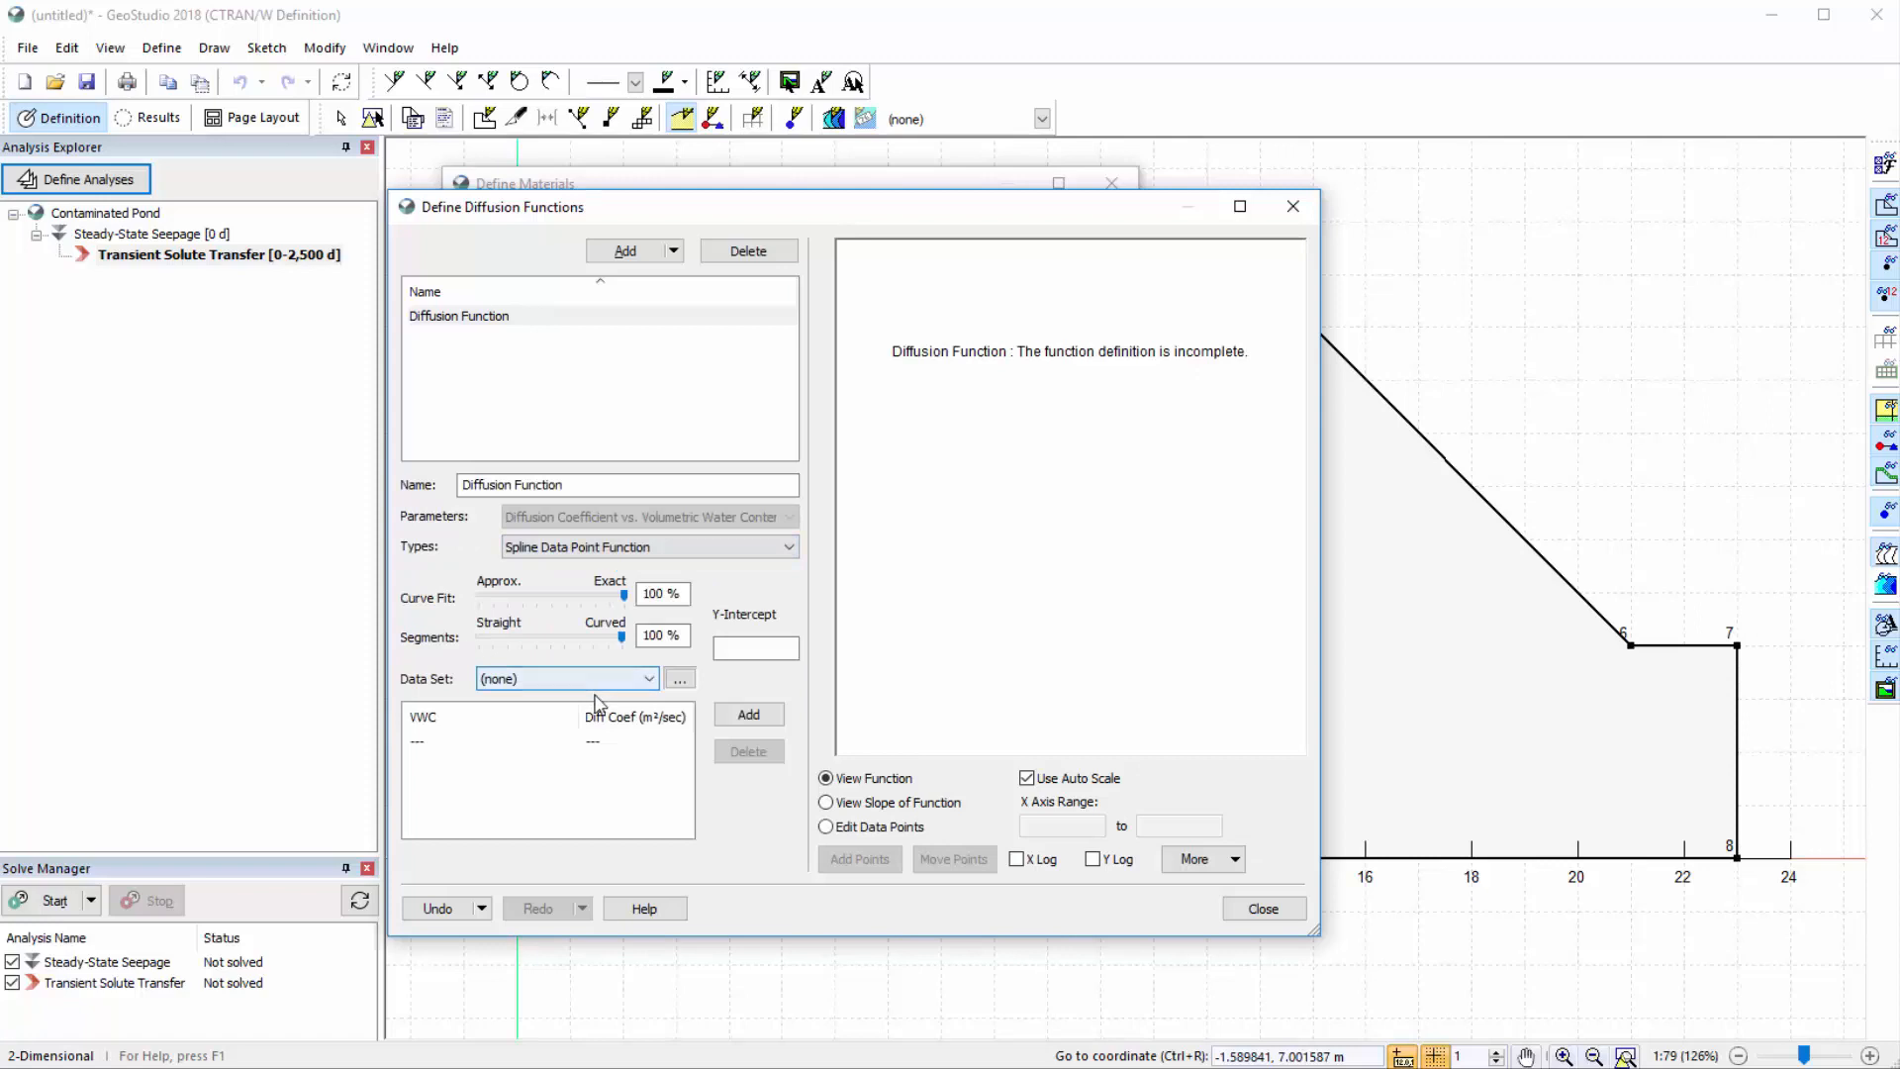
Paste the copied water content and diffusion coefficient values into the diffusion function's data table and finish defining it
{"action": "left_click", "coordinate": [651, 681]}
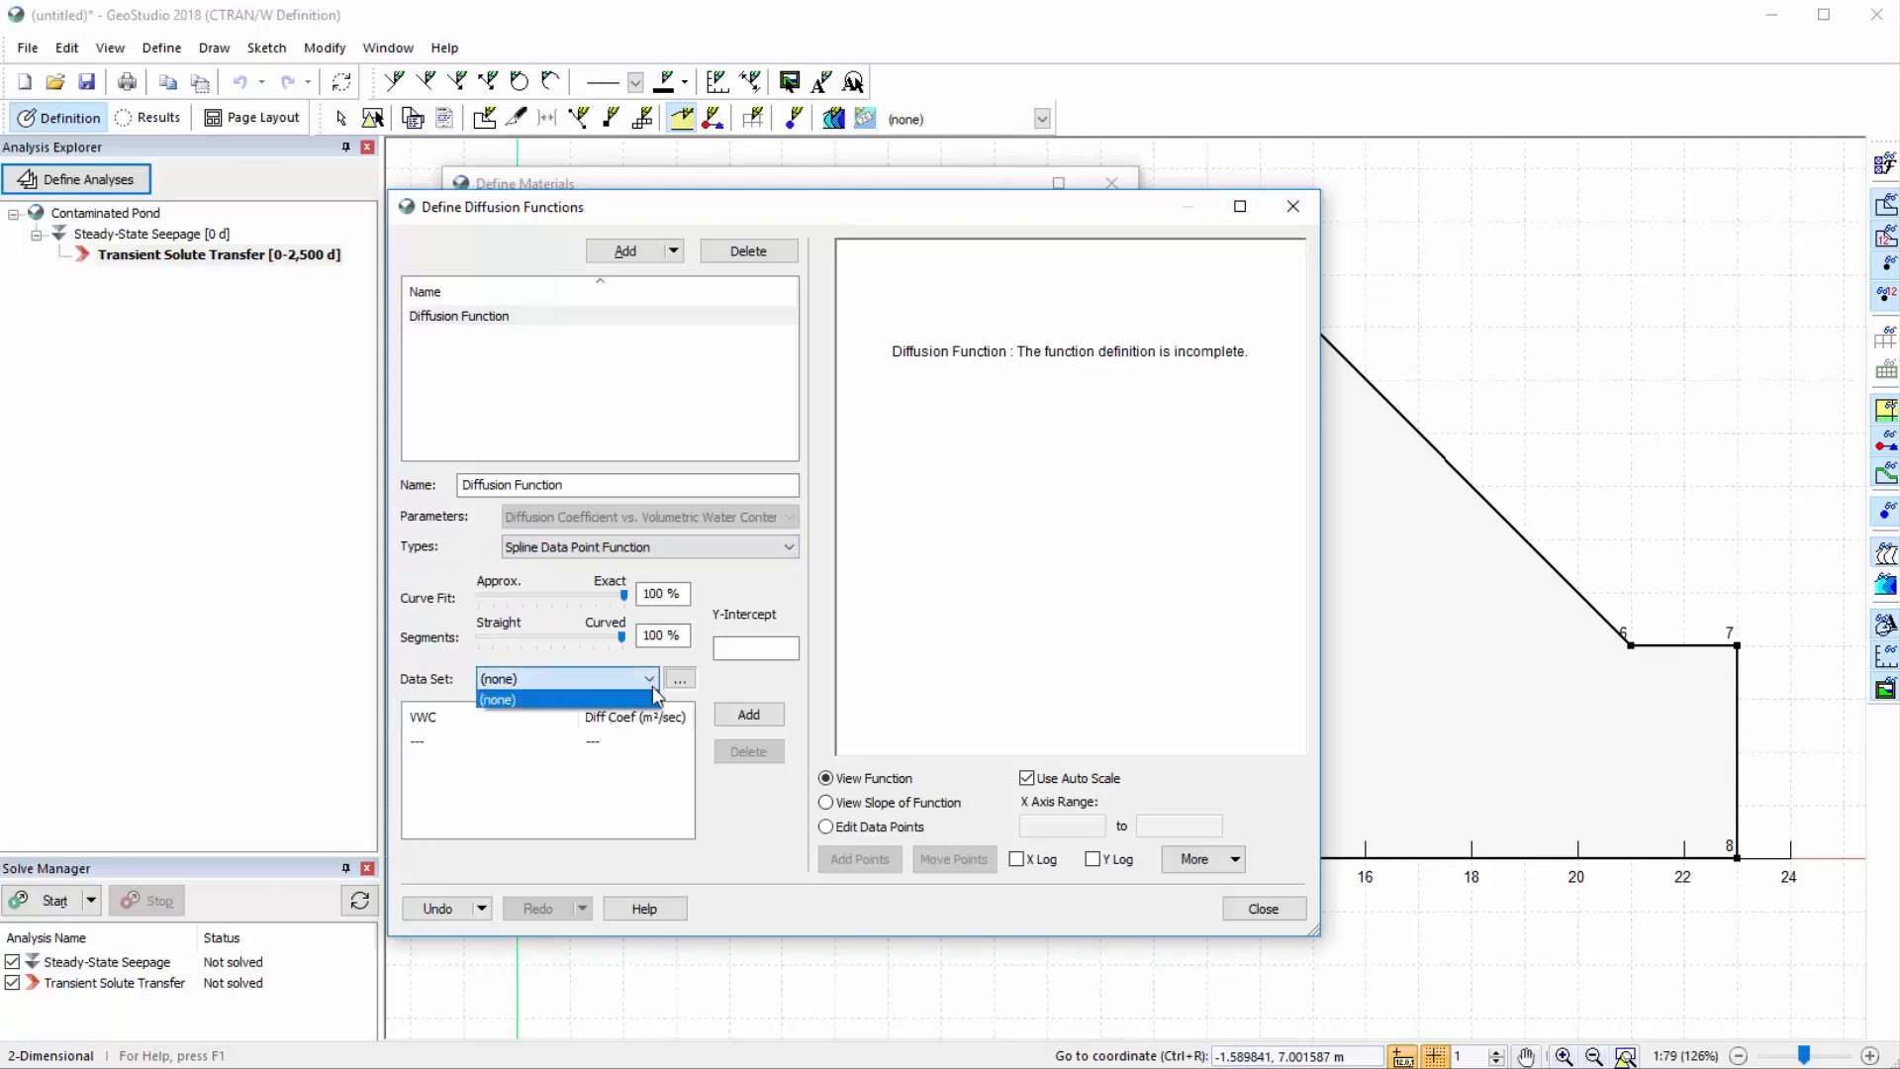
{"action": "left_click", "coordinate": [652, 698]}
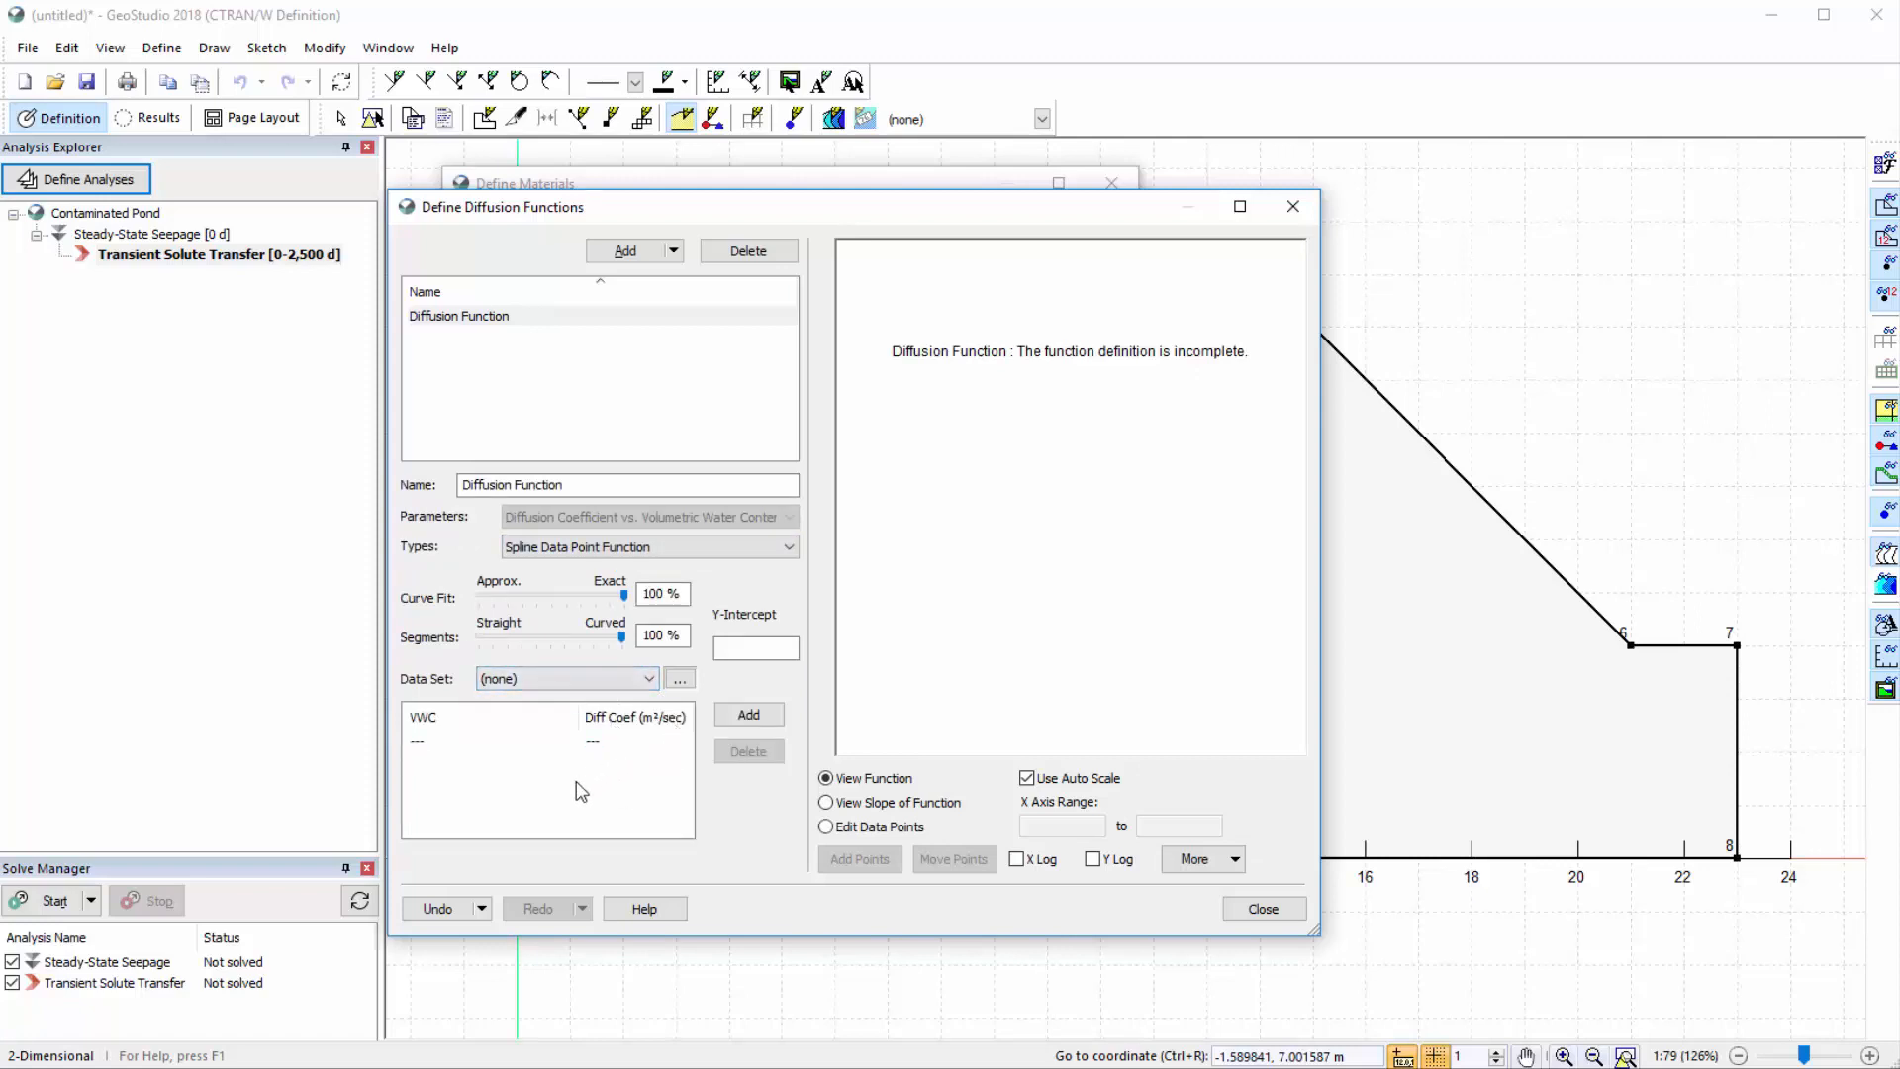
{"action": "left_click", "coordinate": [589, 744]}
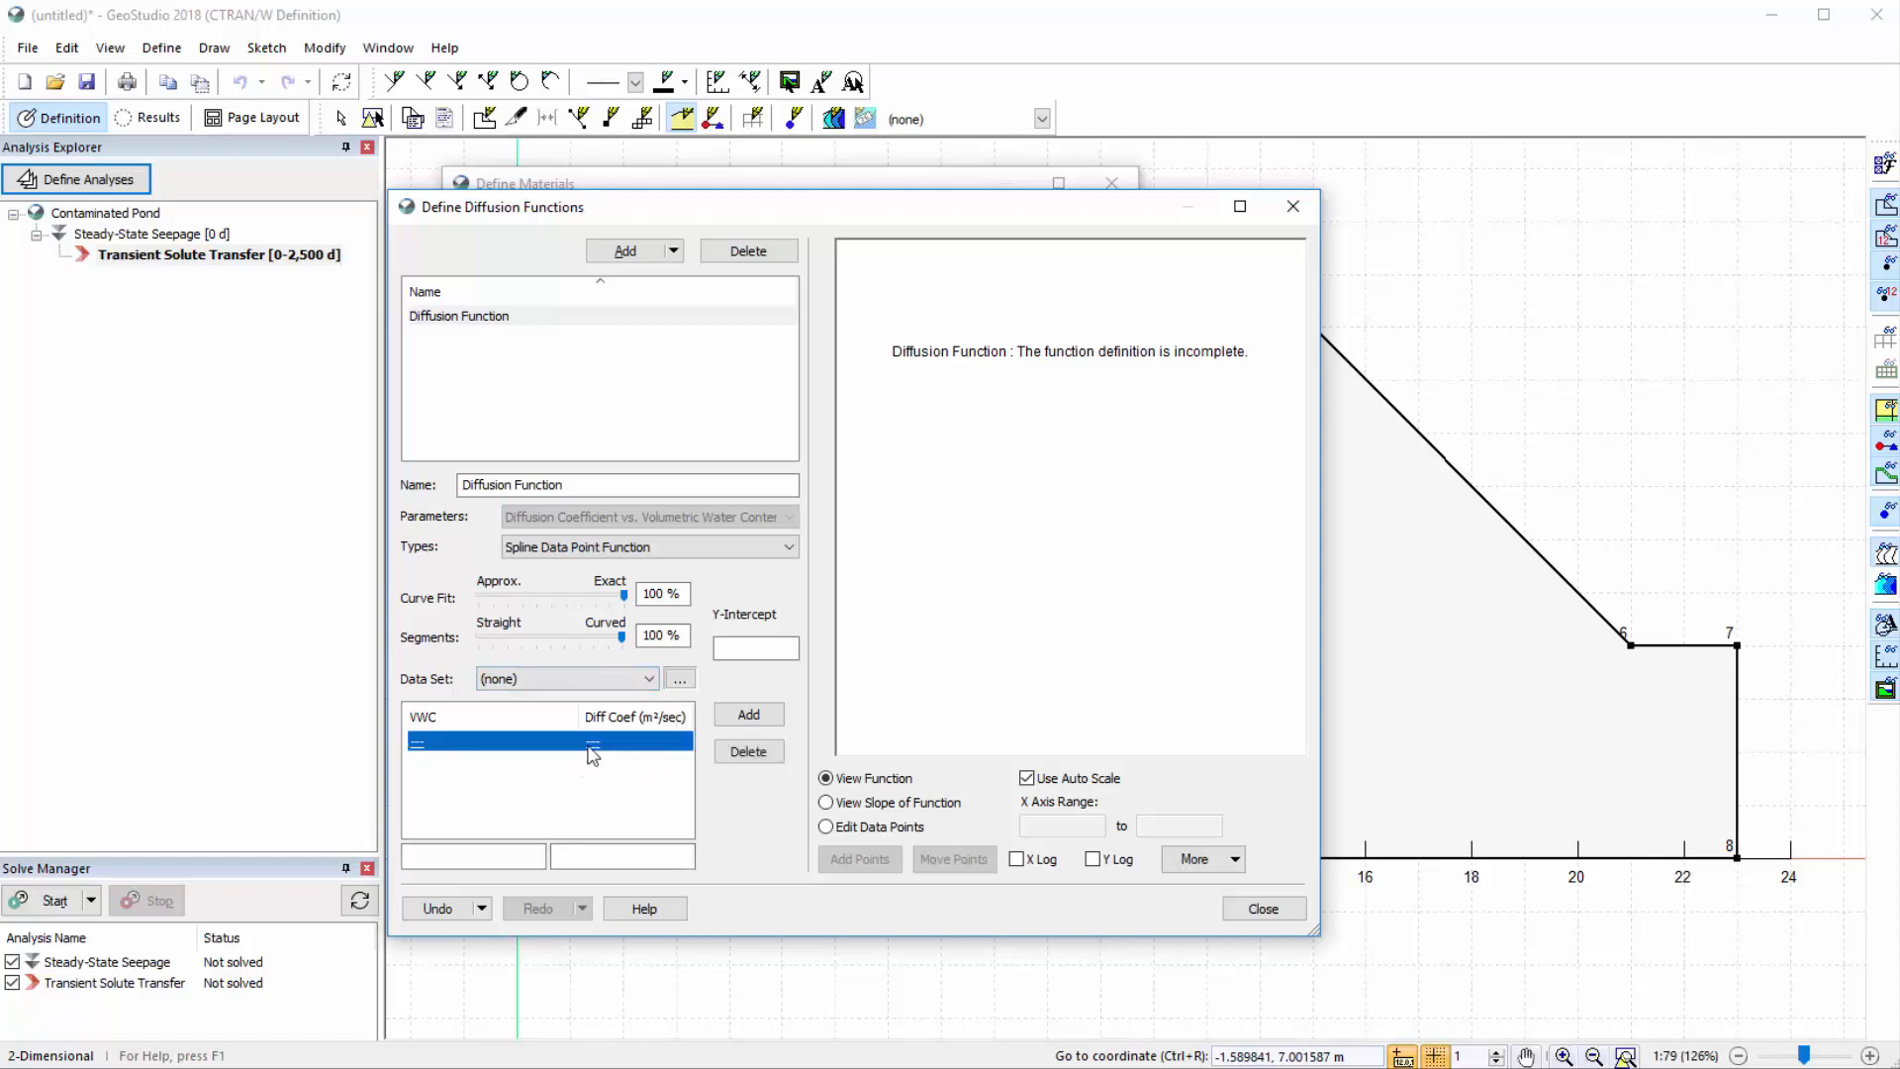
{"action": "right_click", "coordinate": [513, 782]}
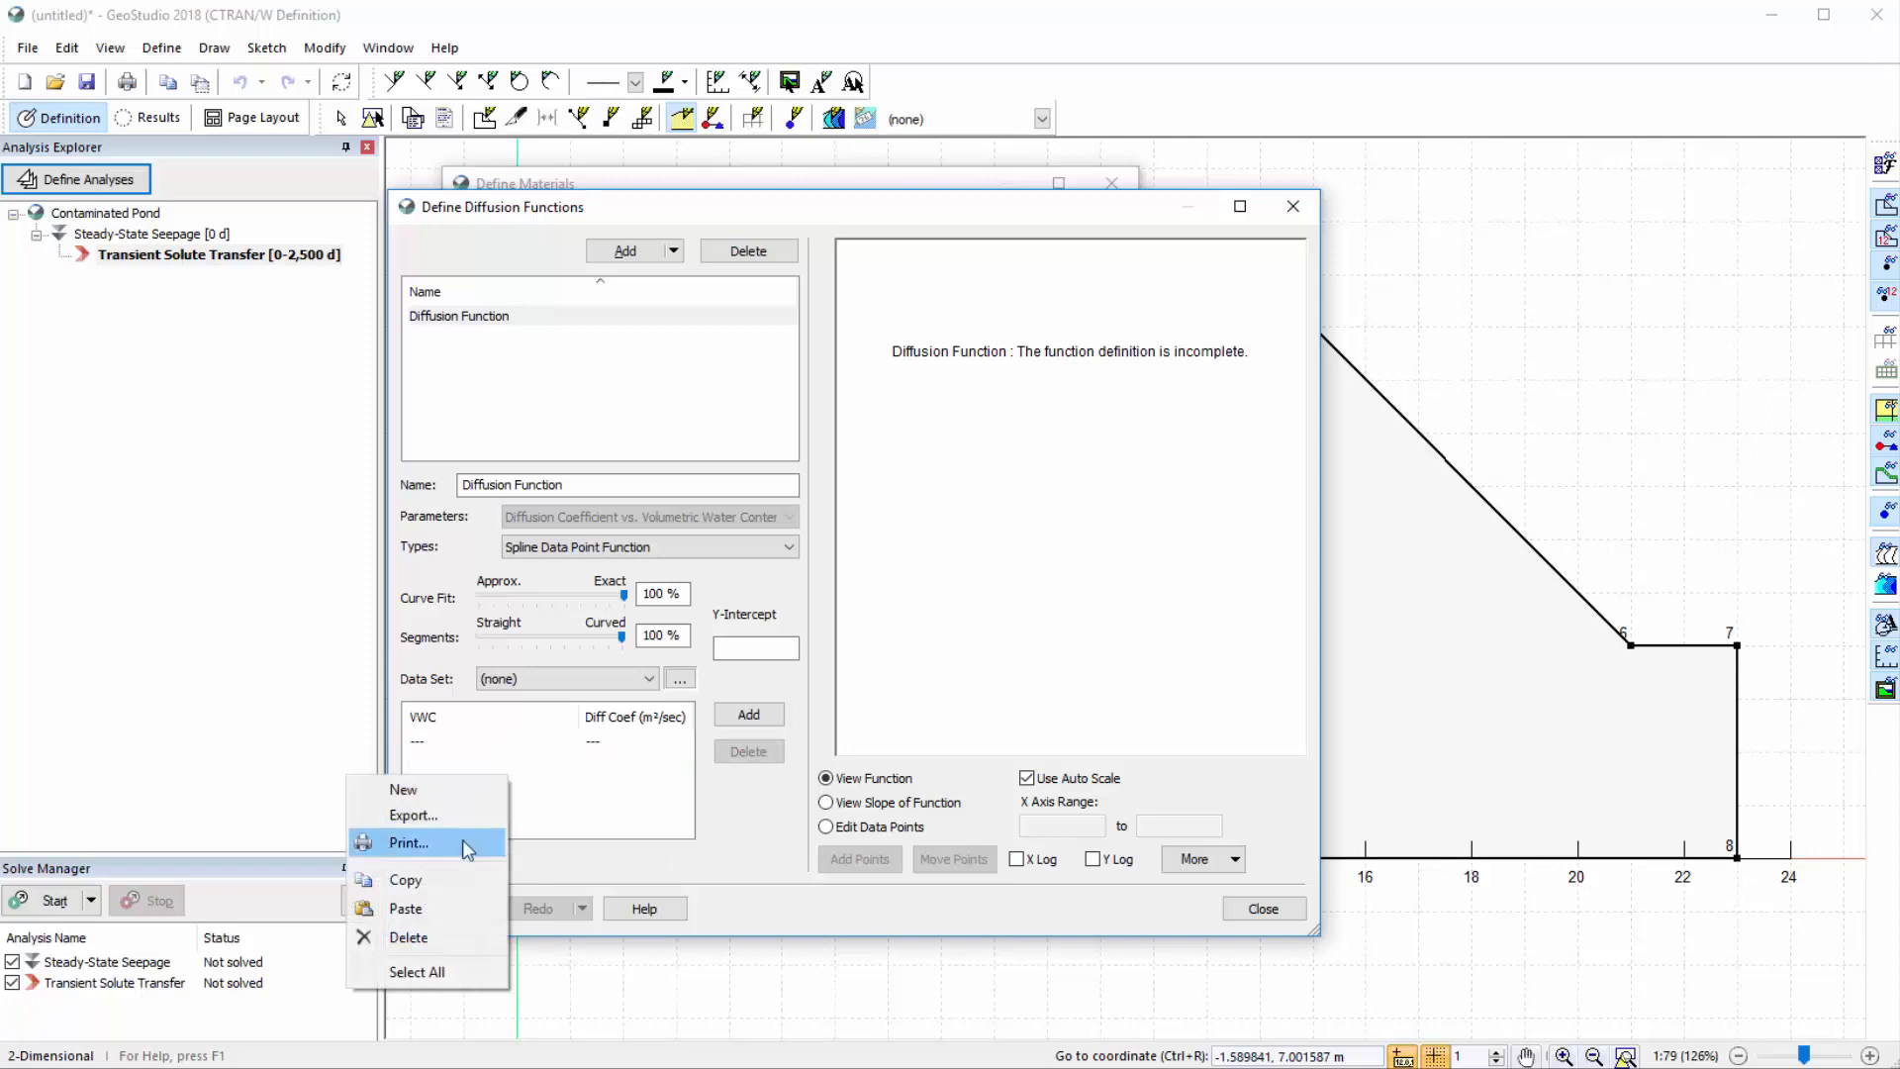
{"action": "left_click", "coordinate": [467, 911]}
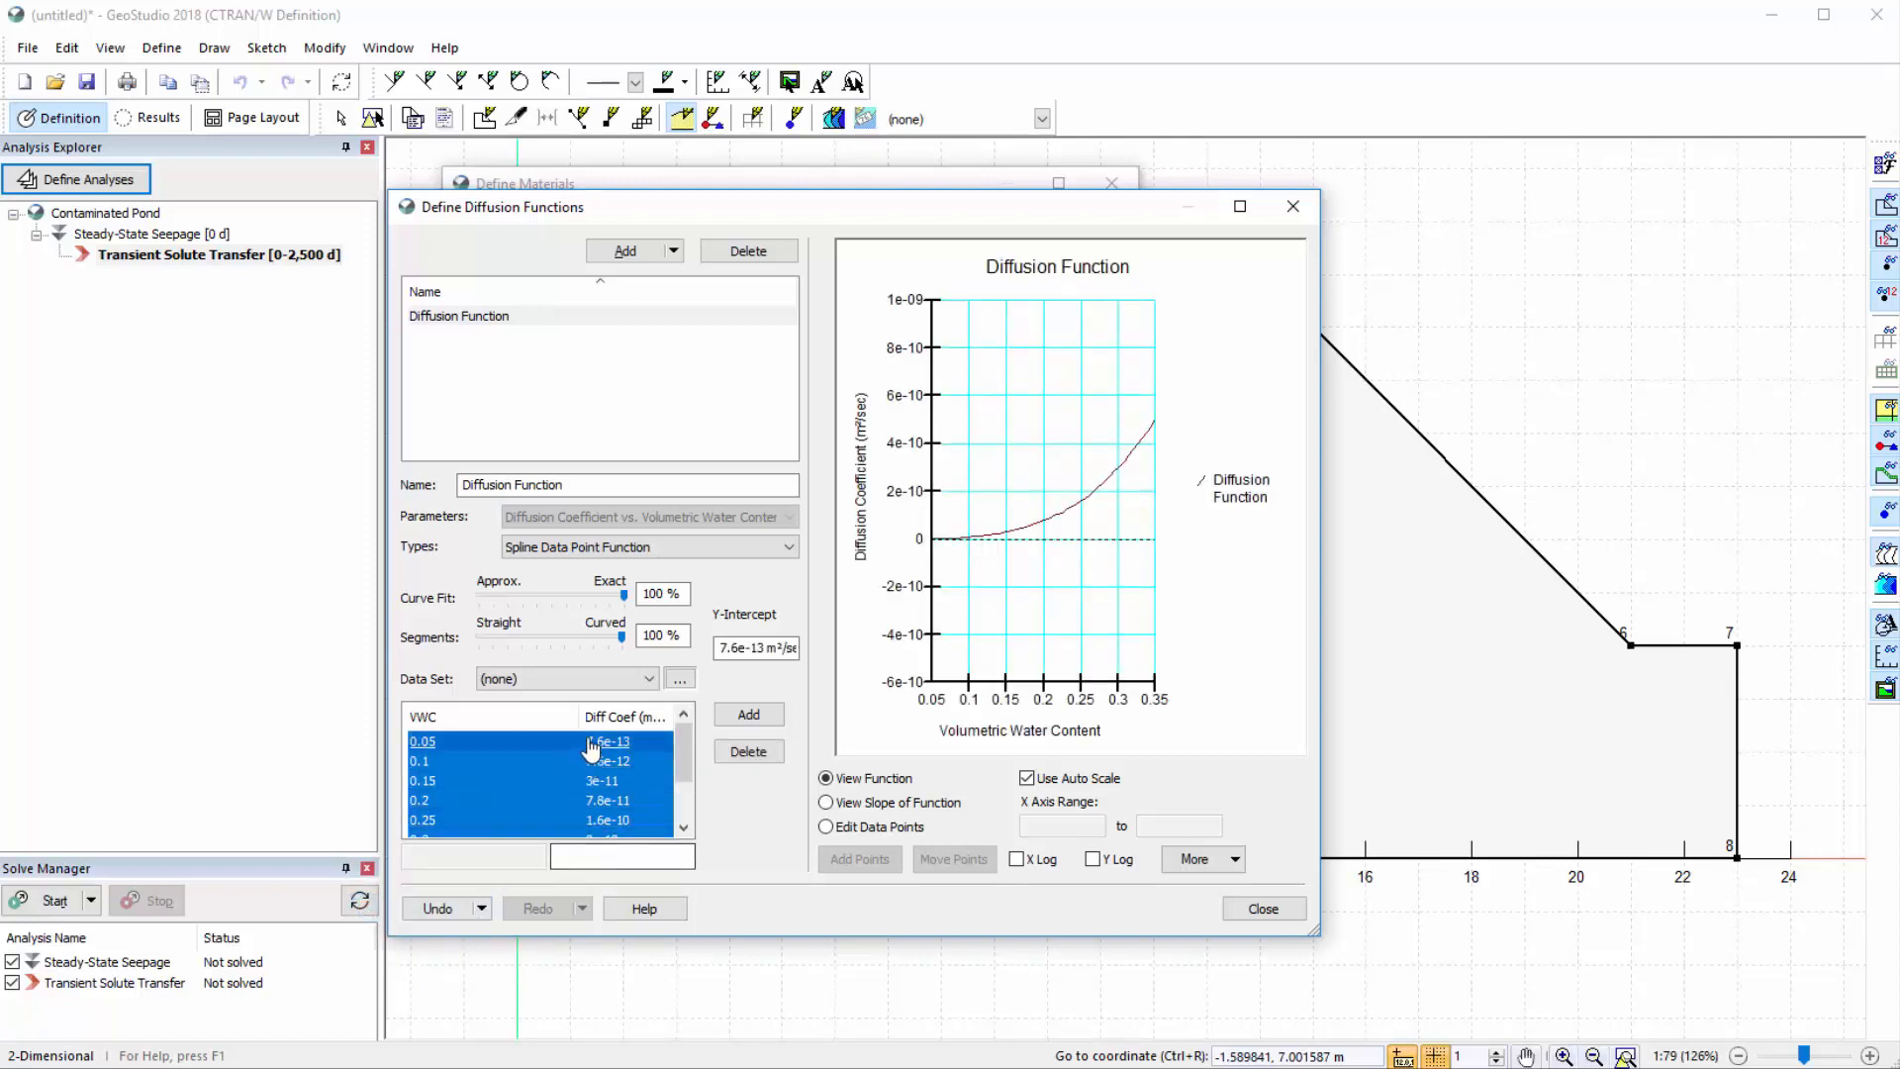
{"action": "left_click_drag", "start_coordinate": [580, 716], "coordinate": [506, 717]}
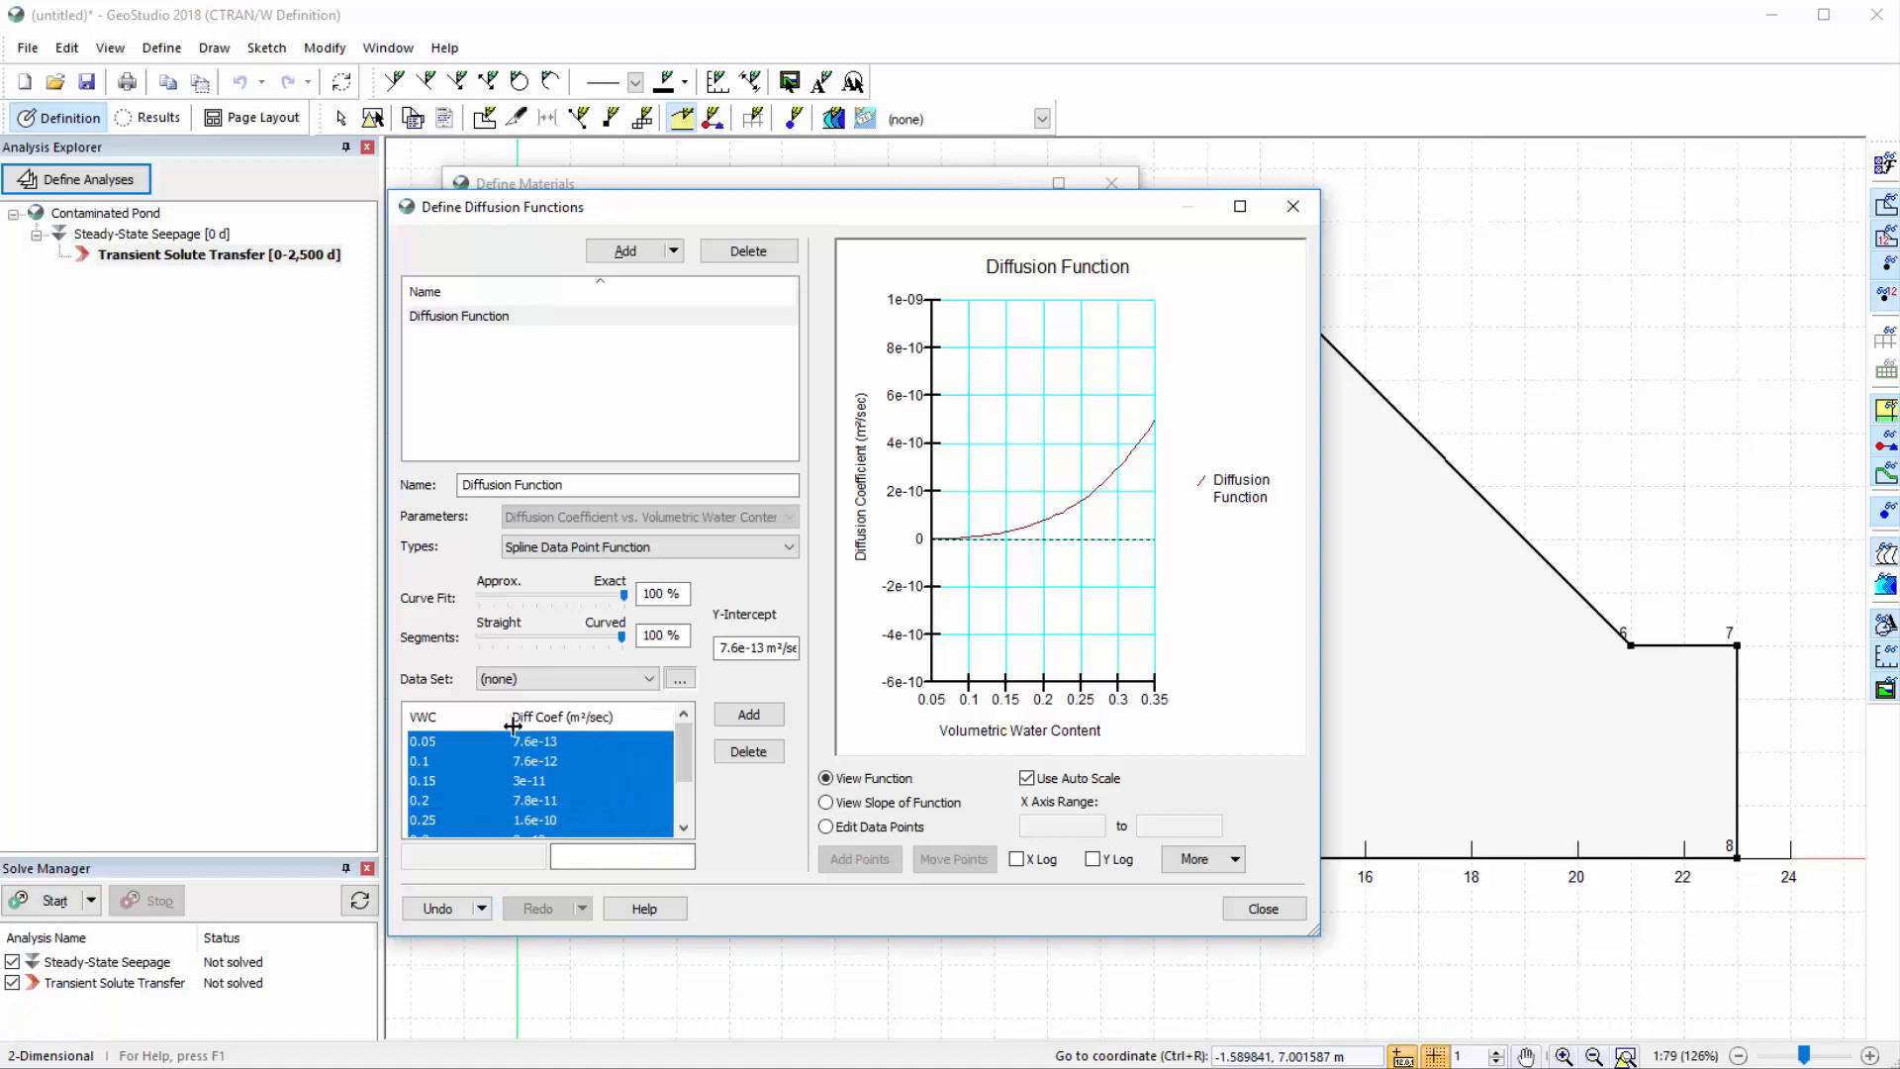
{"action": "left_click", "coordinate": [1259, 909]}
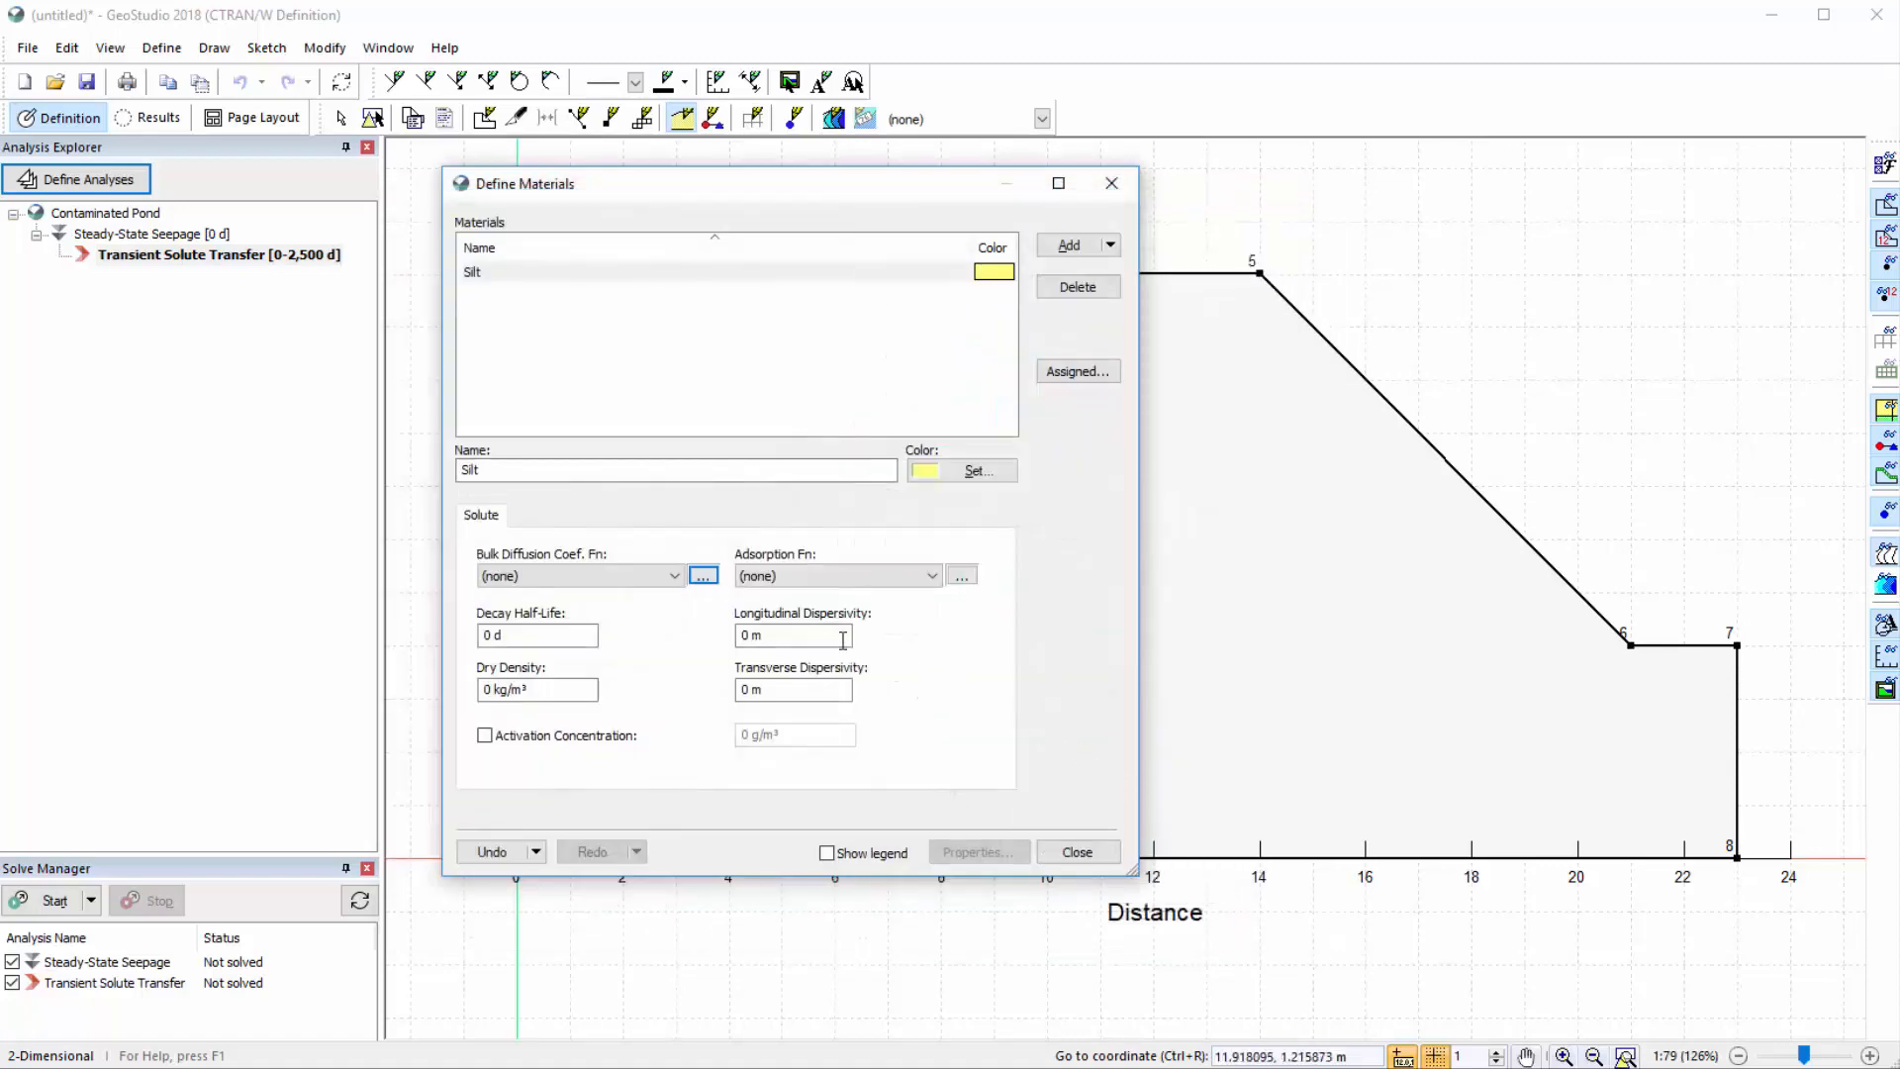
Assign Diffusion Function to the Silt material and set its dry density to 1720 kg/m³
{"action": "left_click", "coordinate": [643, 576]}
{"action": "left_click", "coordinate": [643, 614]}
{"action": "left_click", "coordinate": [493, 690]}
{"action": "left_click_drag", "start_coordinate": [493, 689], "coordinate": [465, 687]}
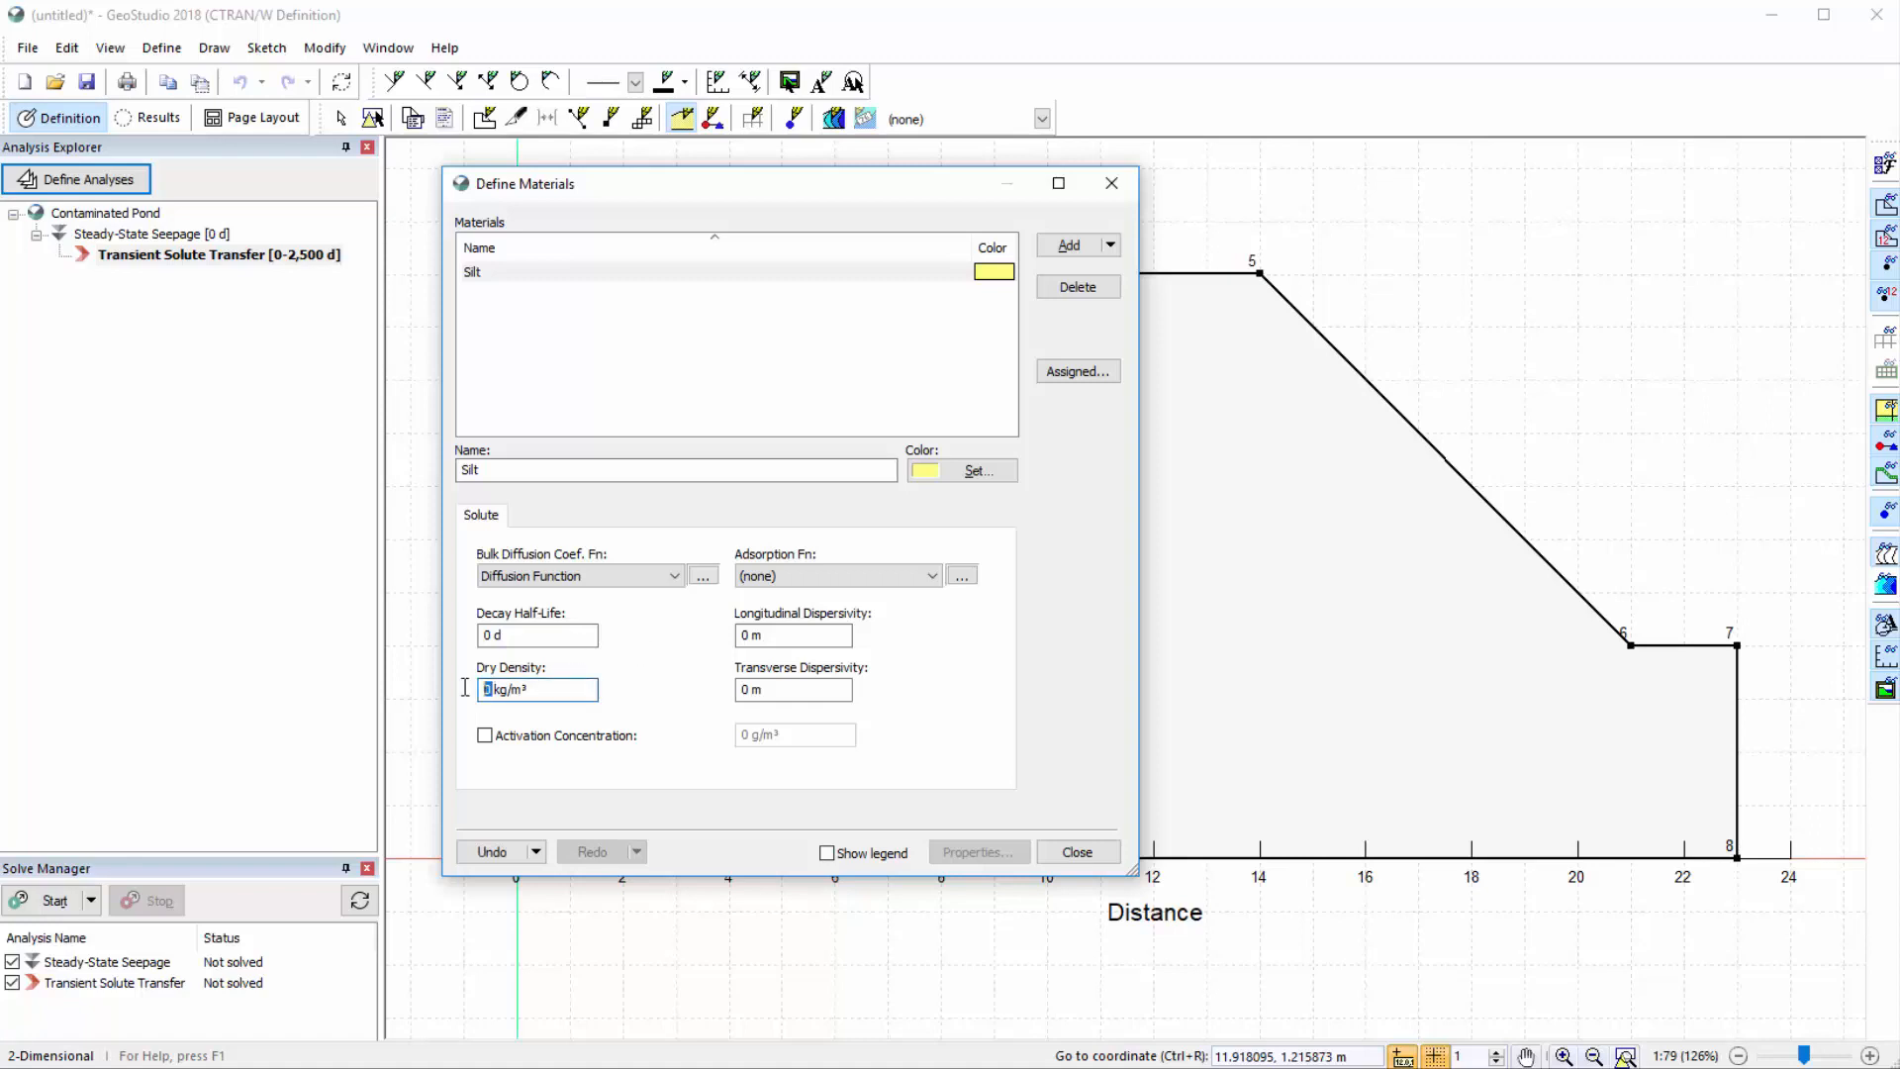
{"action": "type", "text": "1720"}
{"action": "key", "text": "Return"}
Set Silt's longitudinal dispersivity to 2 m and transverse dispersivity to 1 m, enable its activation concentration, and finish defining materials
{"action": "left_click", "coordinate": [747, 634]}
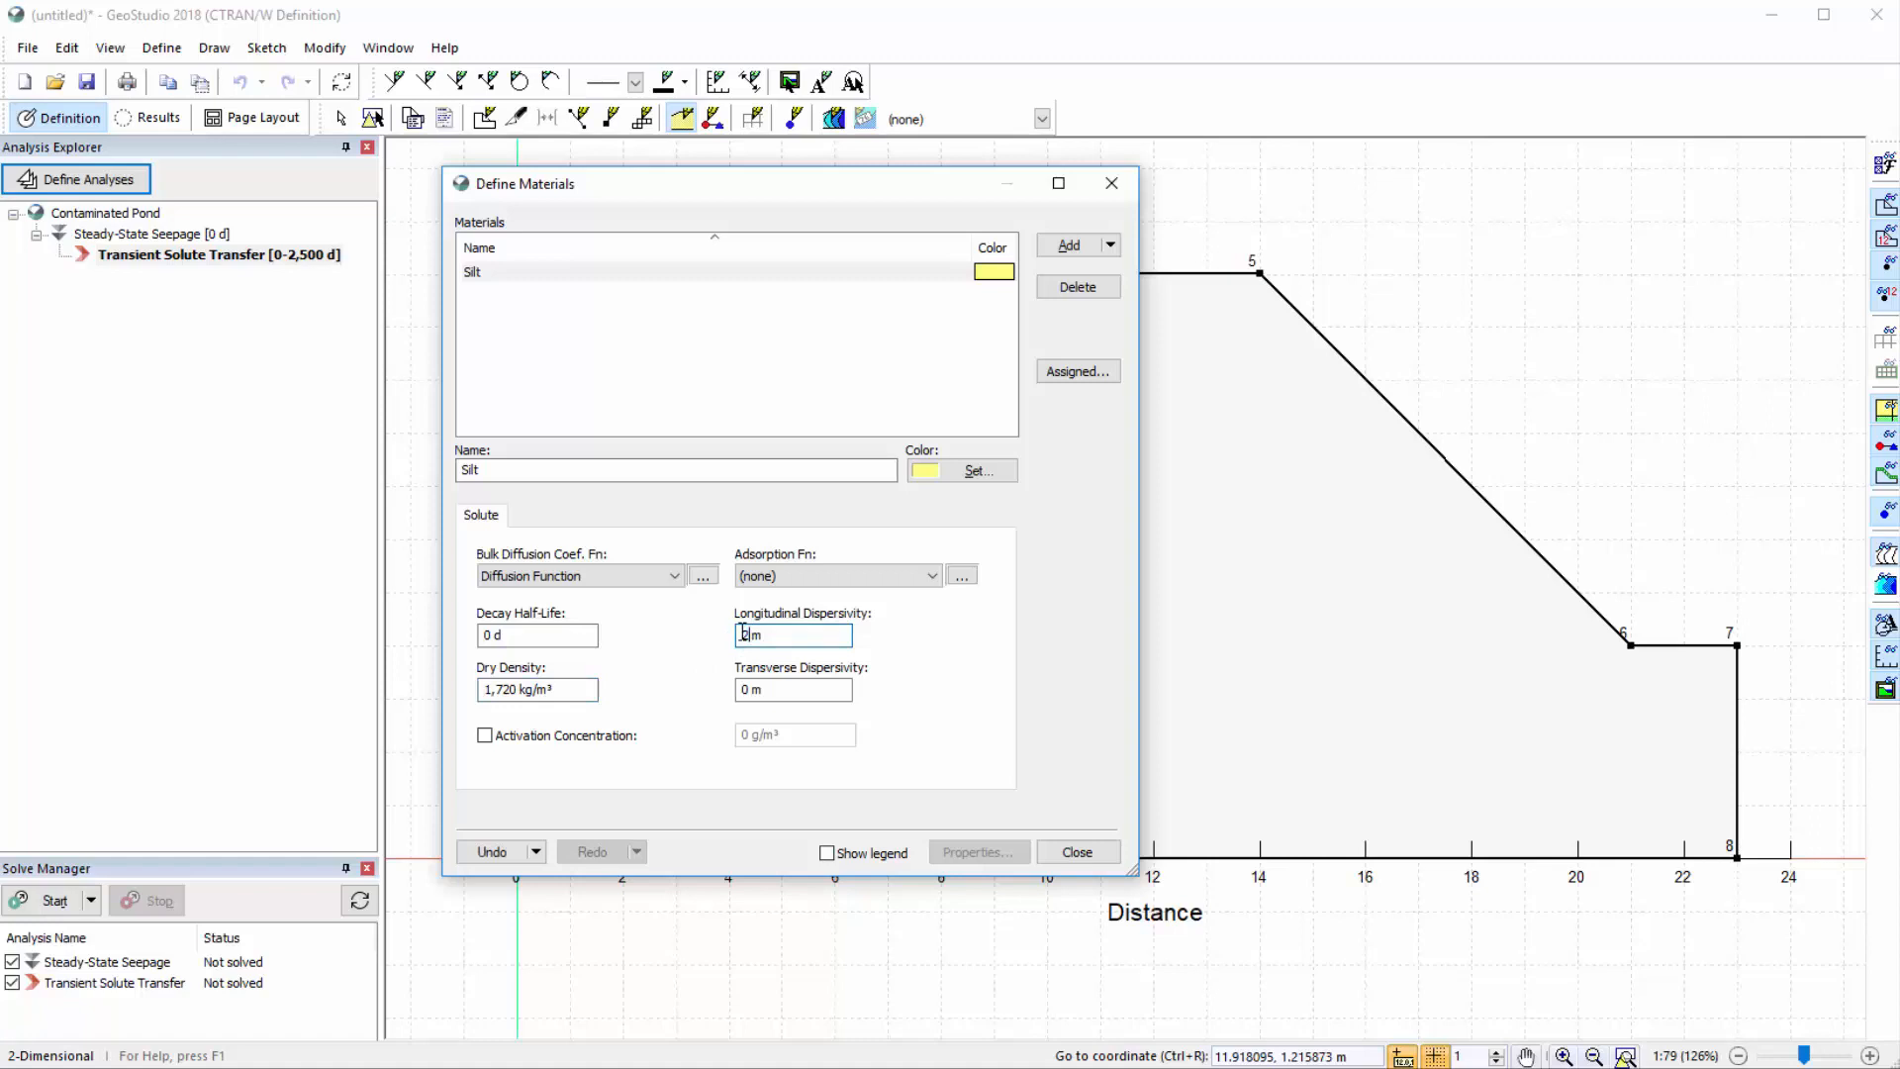
{"action": "key", "text": "Tab"}
{"action": "type", "text": "1"}
{"action": "left_click", "coordinate": [485, 735]}
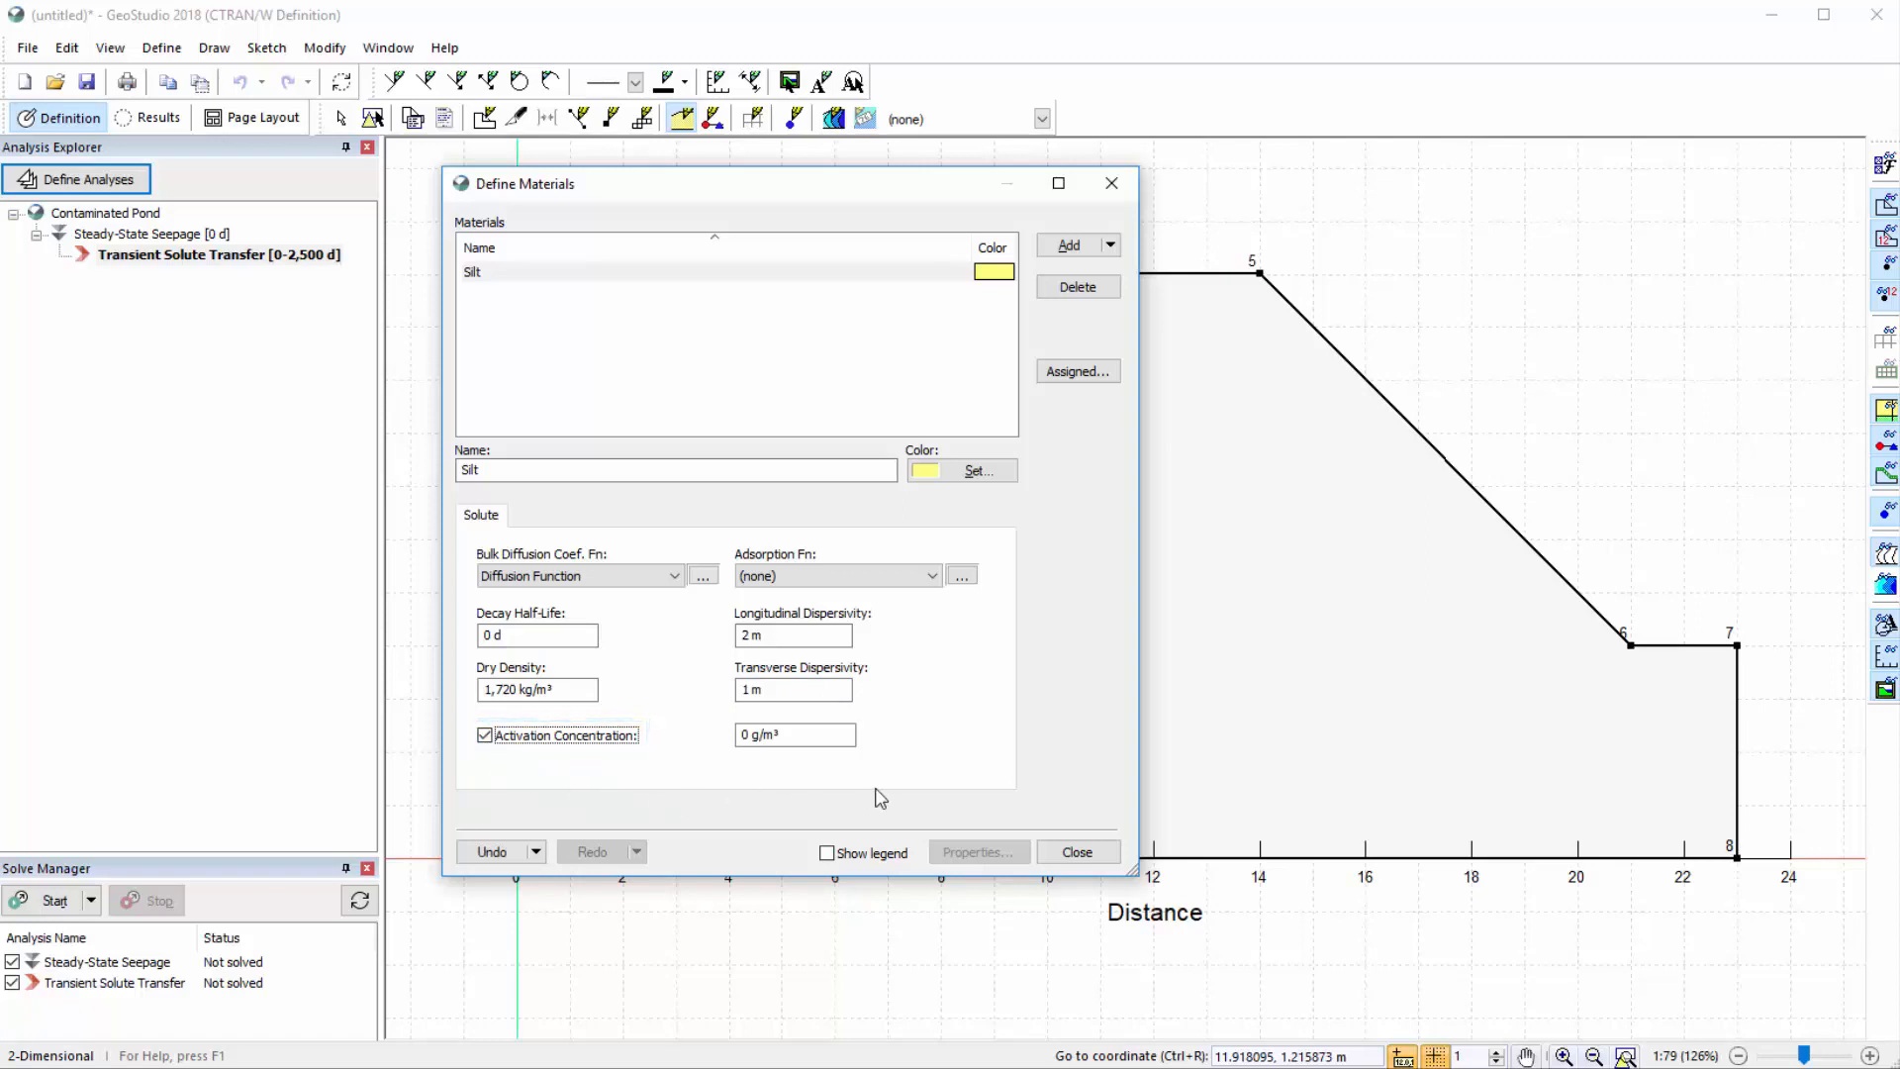
{"action": "left_click", "coordinate": [1074, 853]}
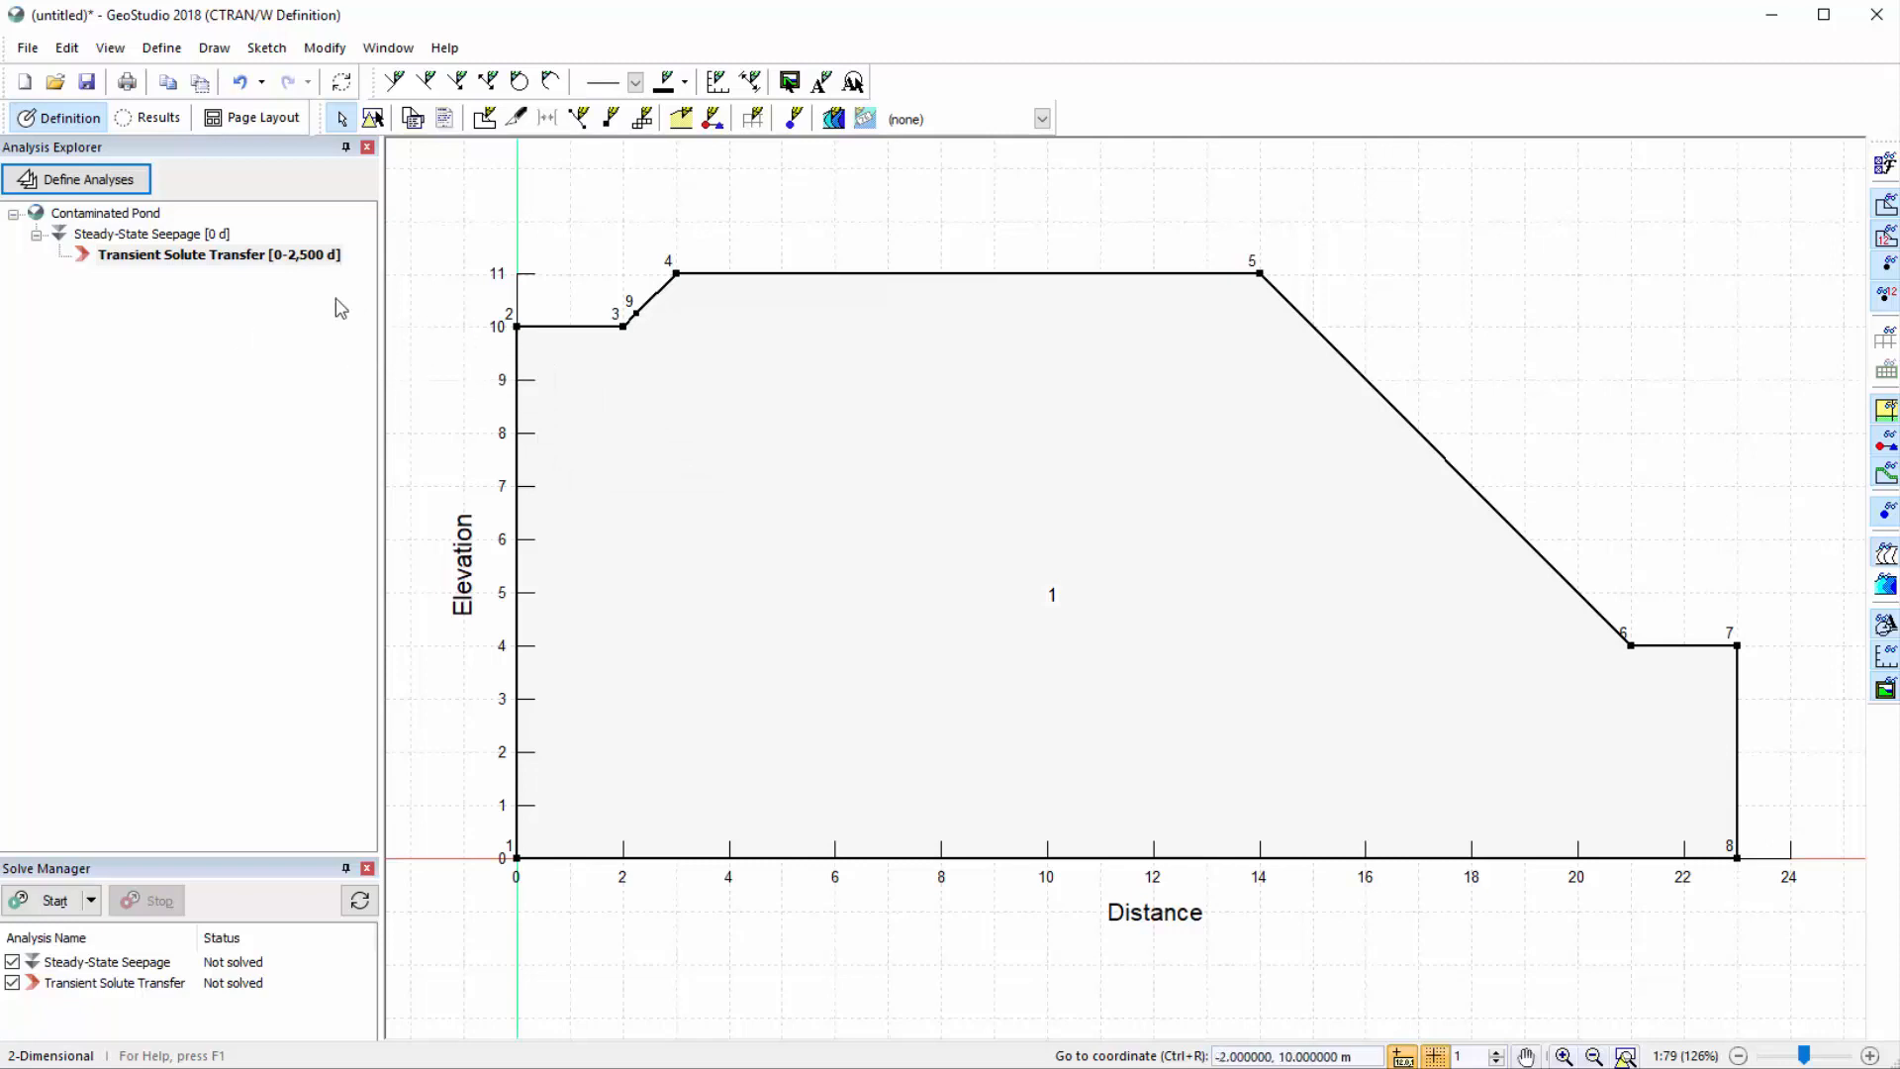
For the Steady-State Seepage analysis, set the Silt material's hydraulic model to Saturated / Unsaturated
{"action": "left_click", "coordinate": [205, 235]}
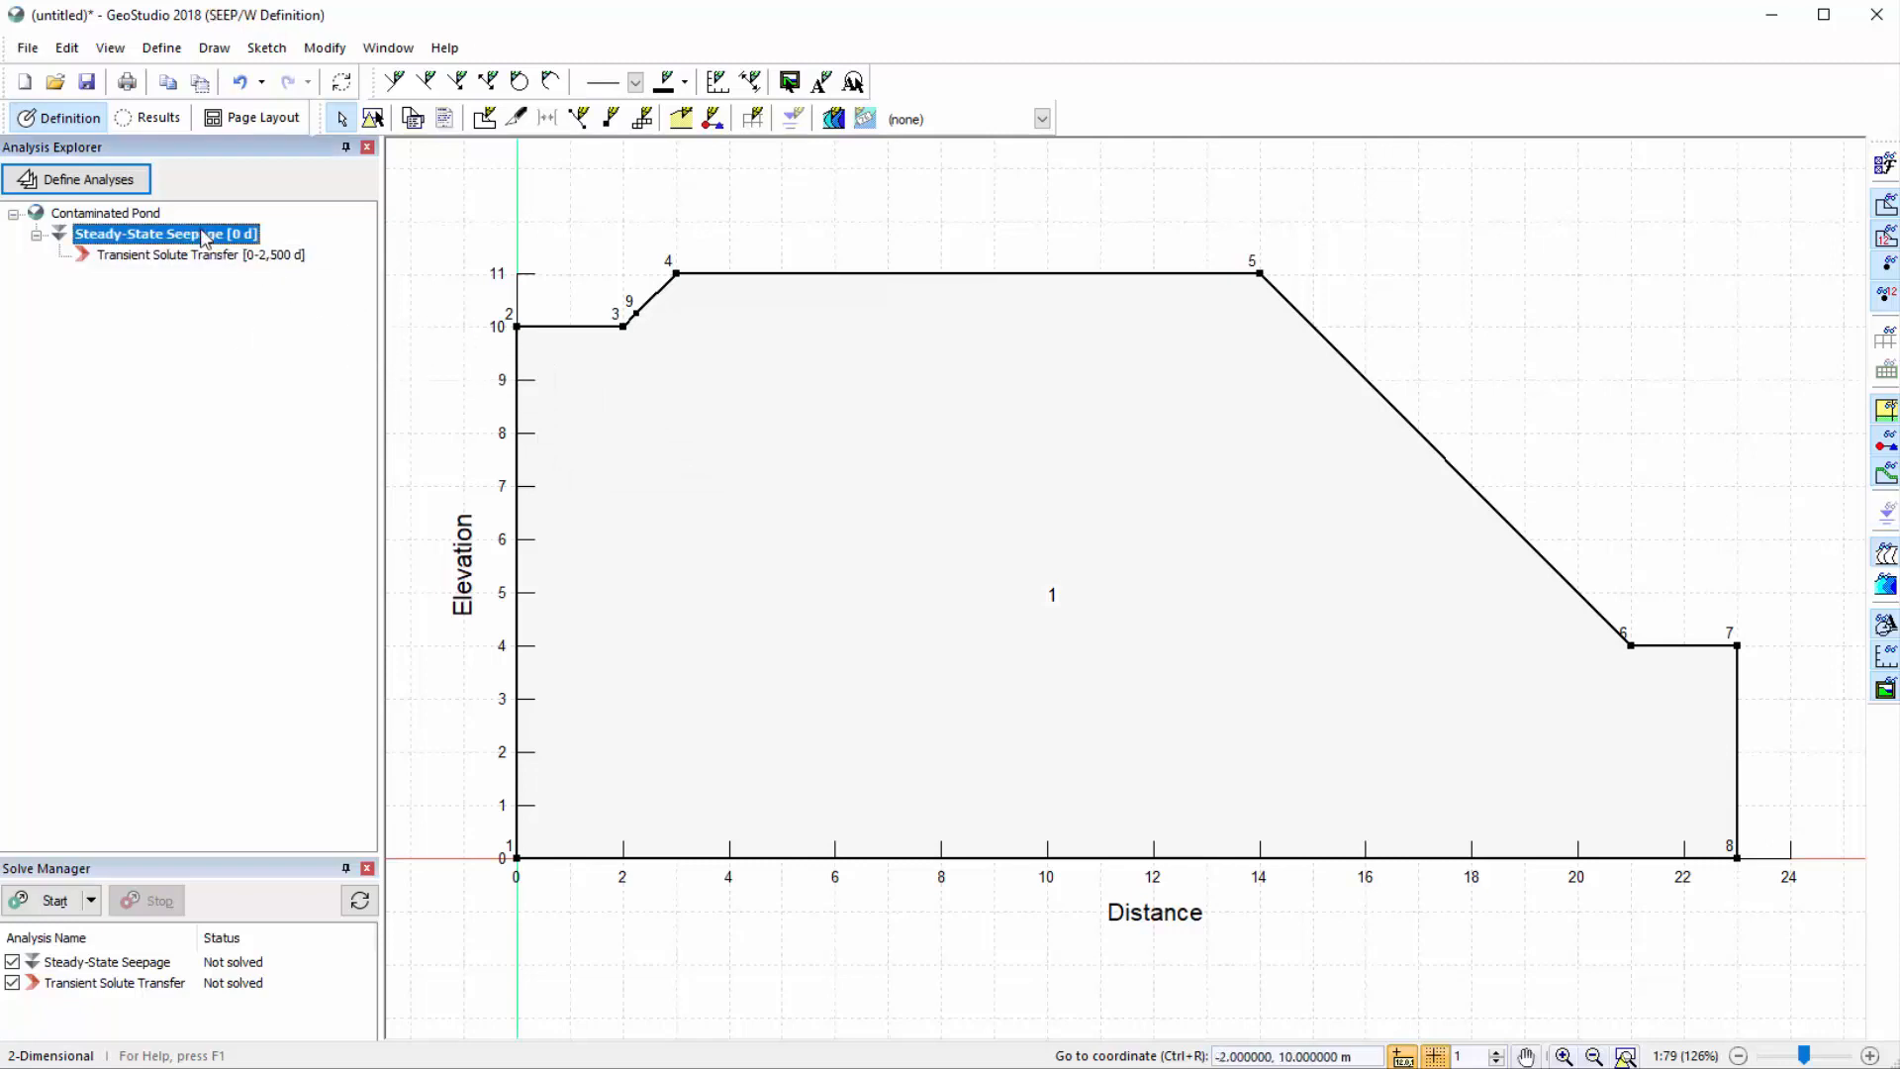
{"action": "left_click", "coordinate": [162, 47]}
{"action": "left_click", "coordinate": [235, 297]}
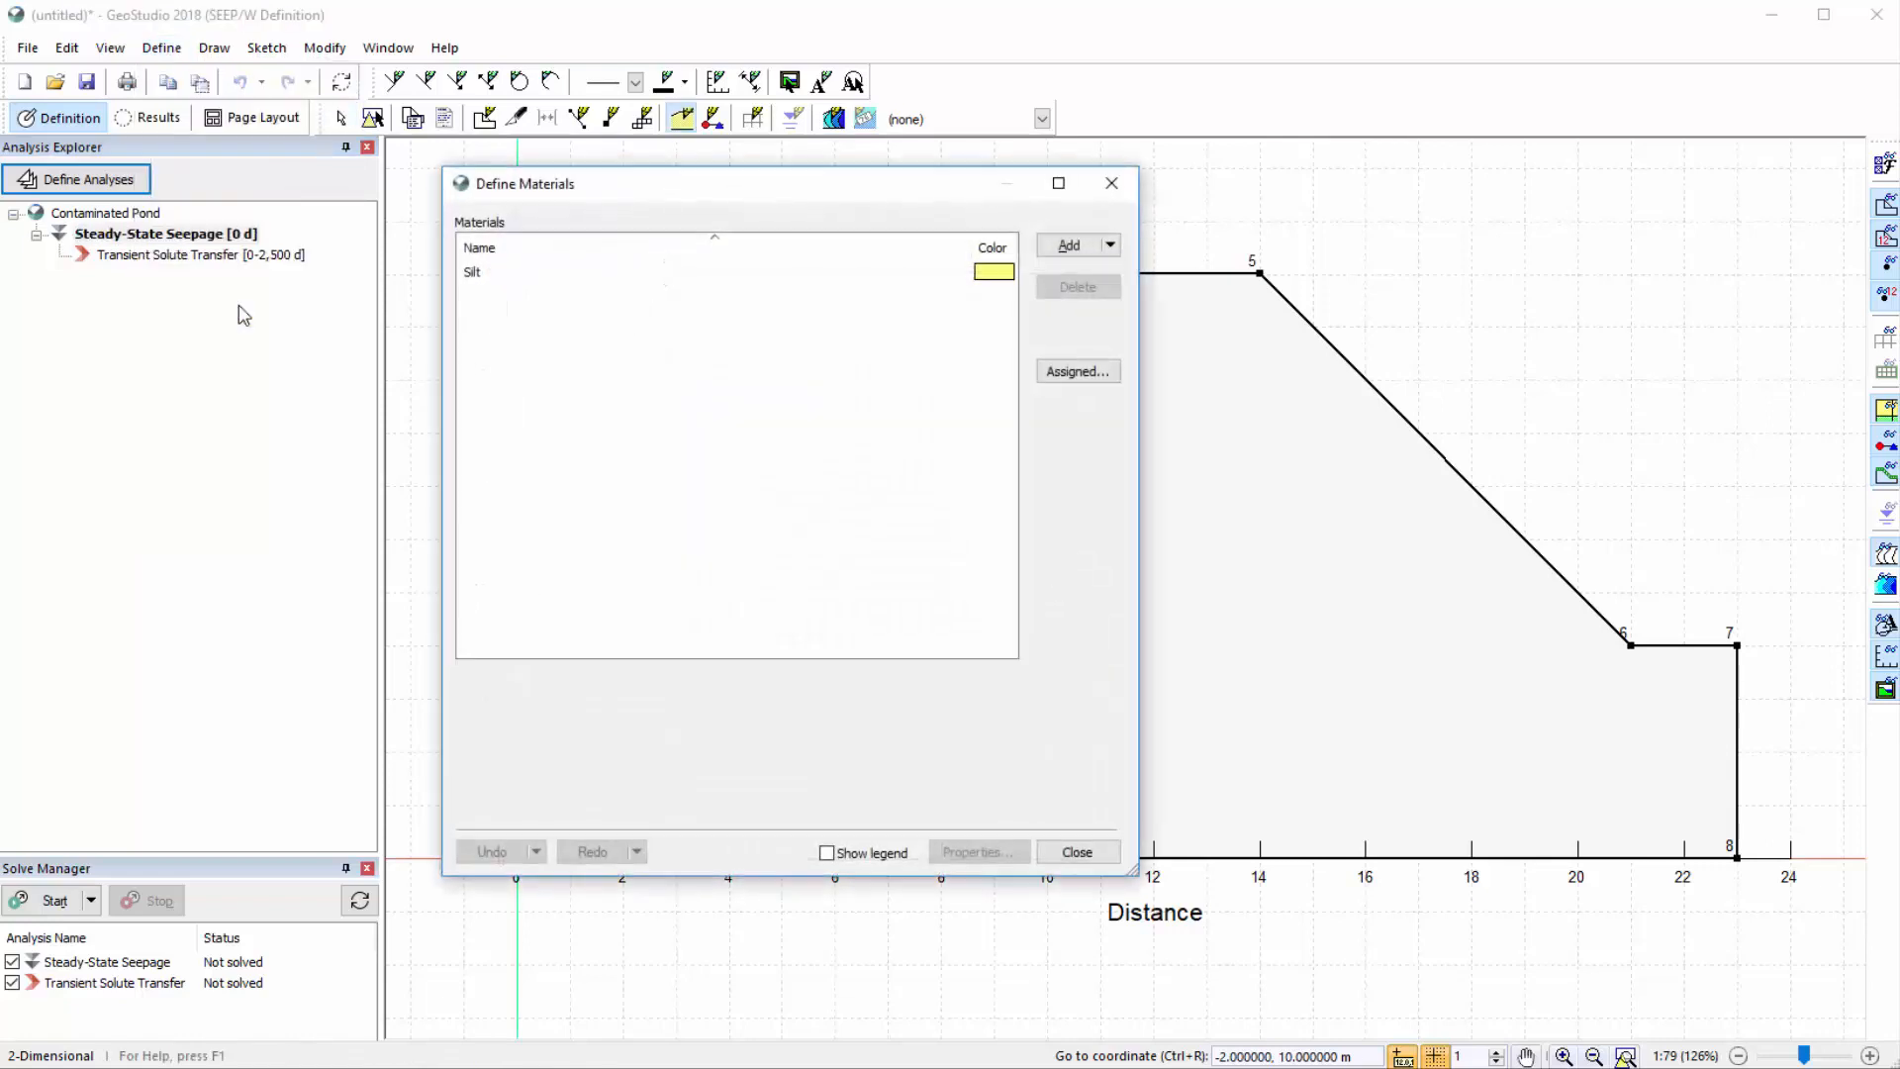
{"action": "left_click", "coordinate": [475, 273]}
{"action": "left_click", "coordinate": [615, 696]}
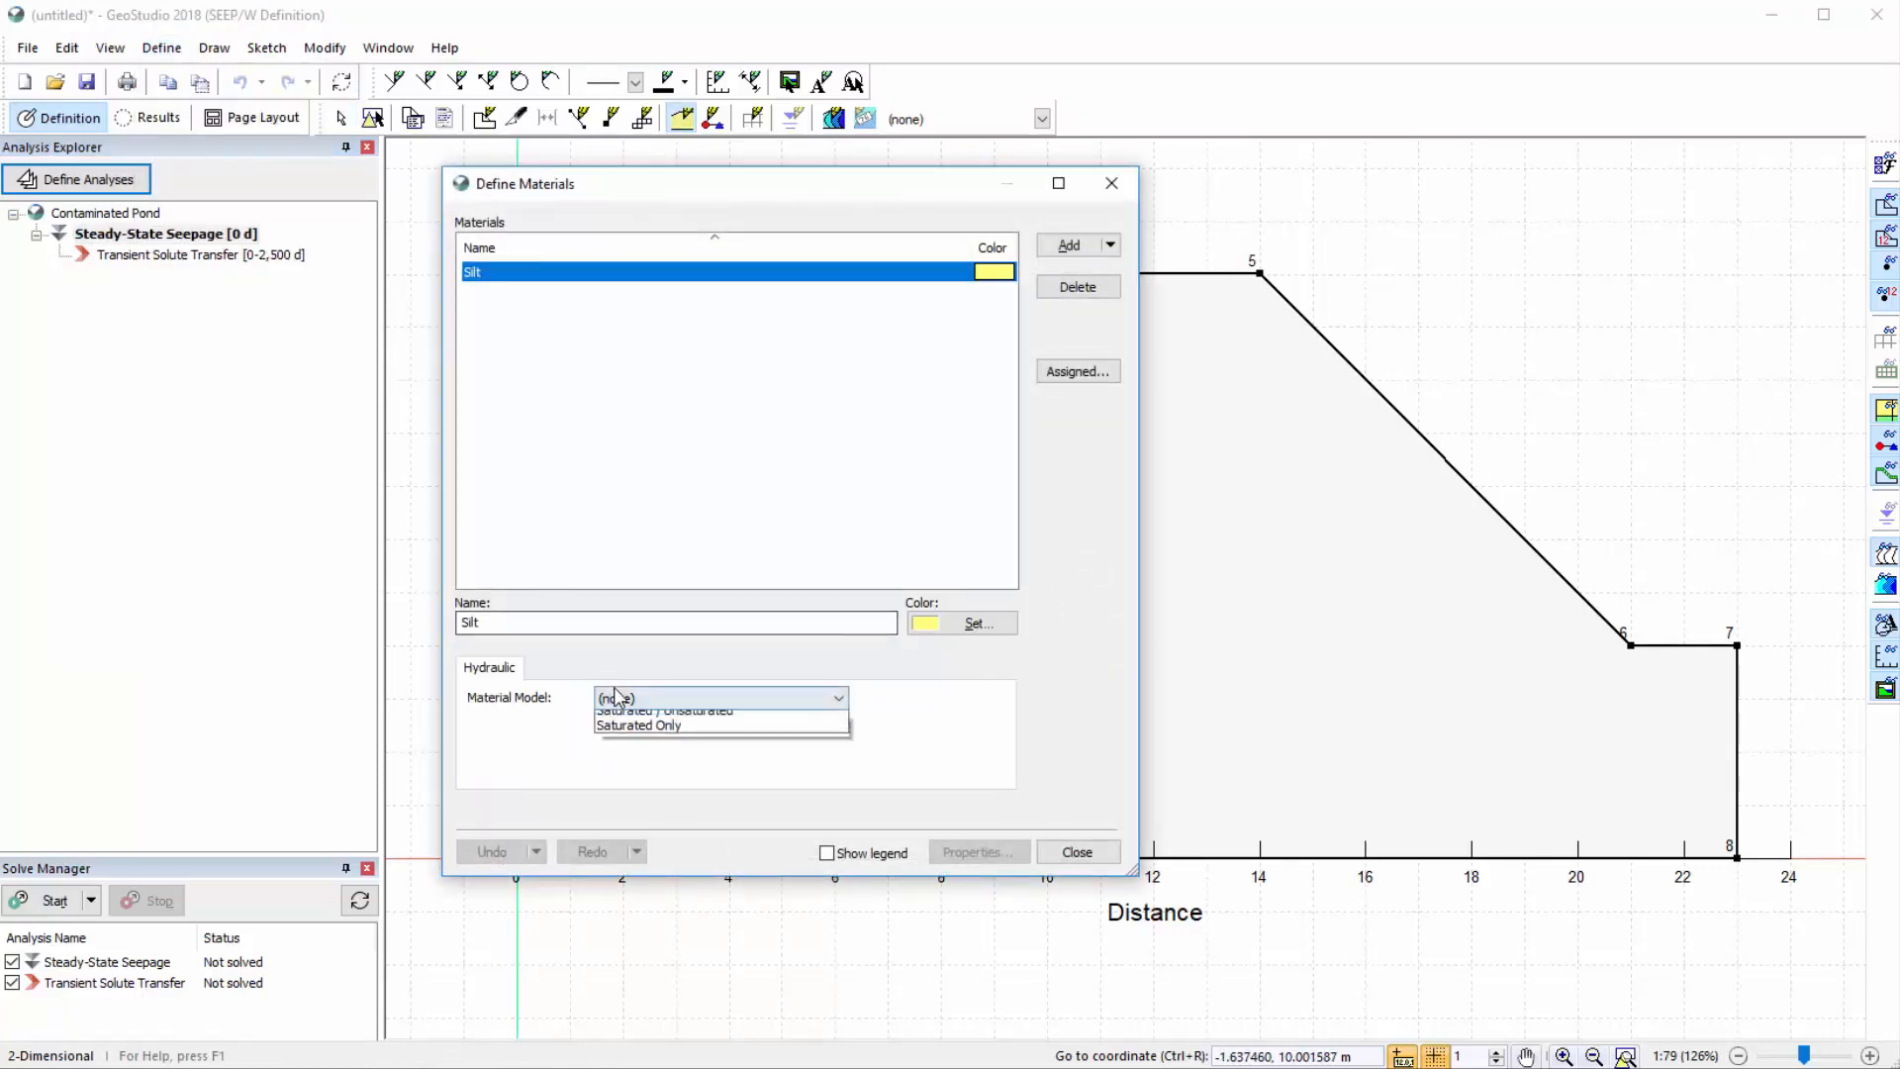
{"action": "left_click", "coordinate": [638, 739]}
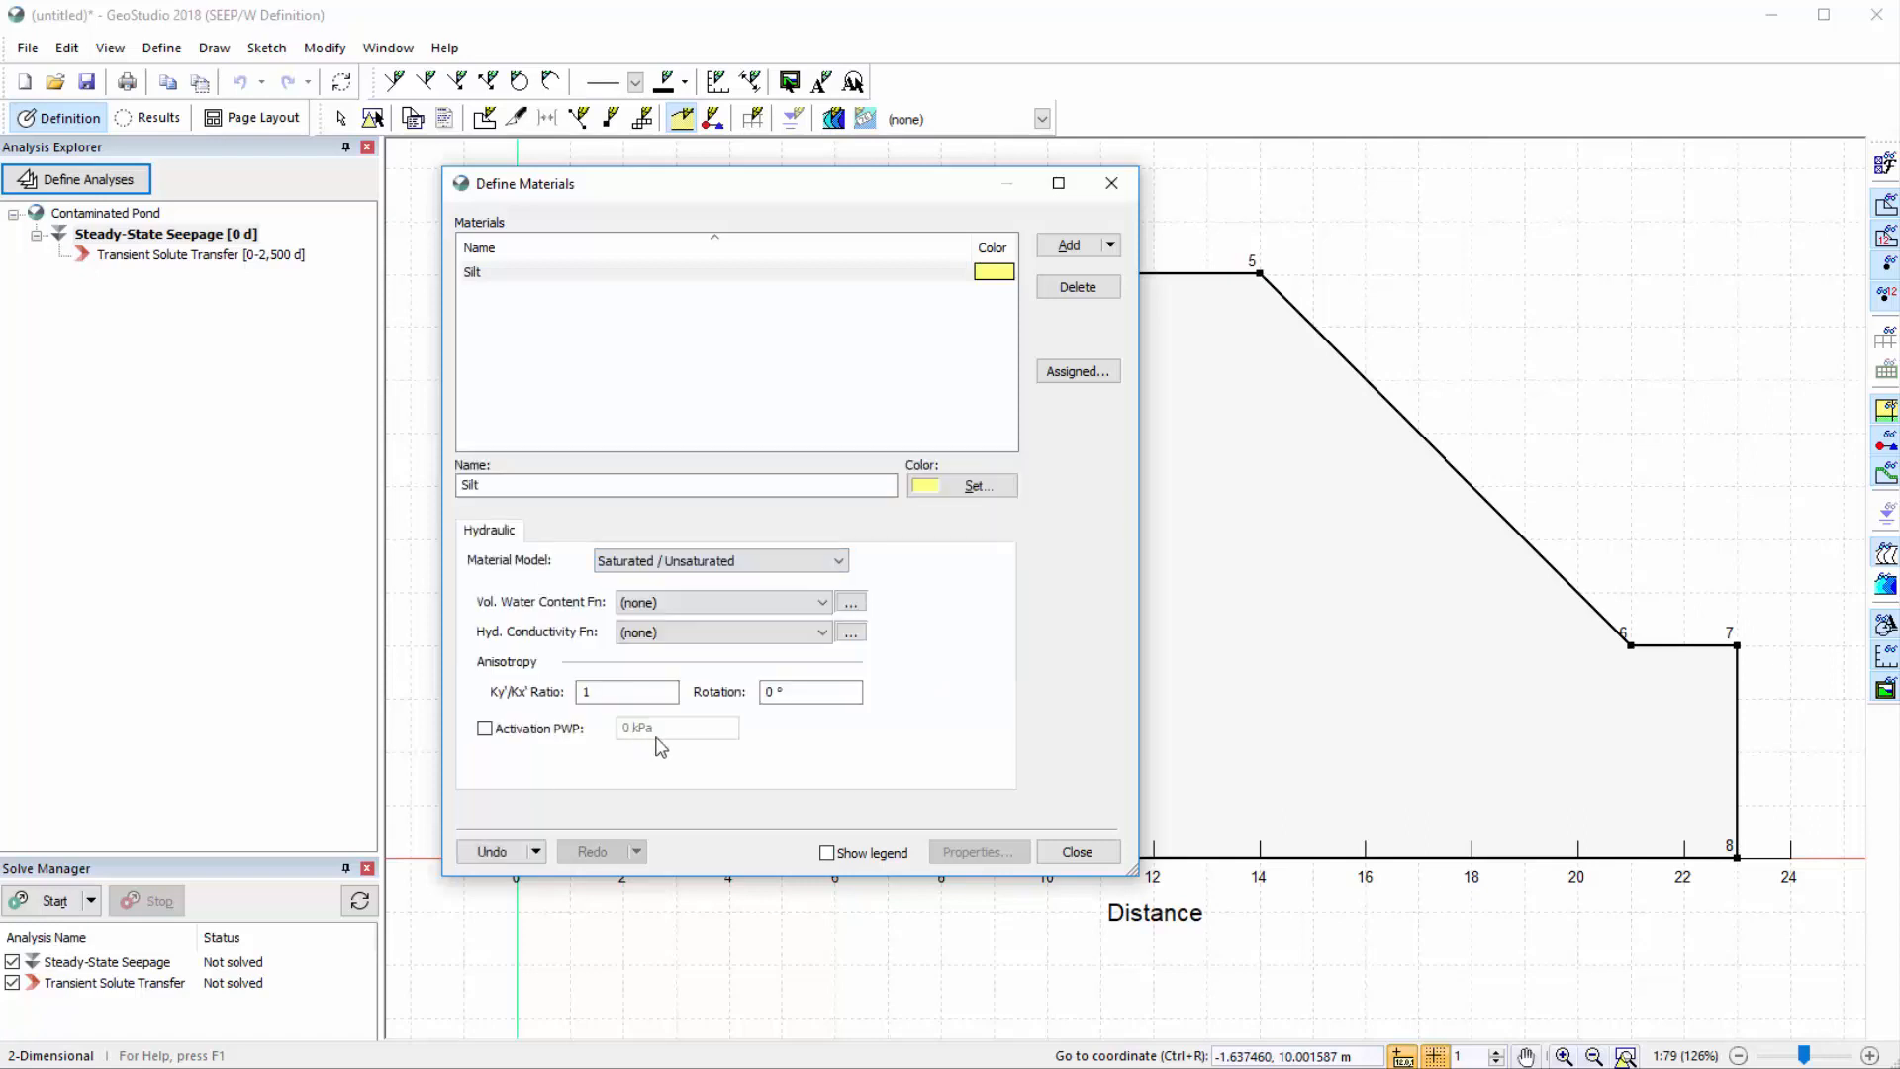
Create a volumetric water content function named VWC Function with the Vol WC Data Point Function type
{"action": "left_click", "coordinate": [856, 606]}
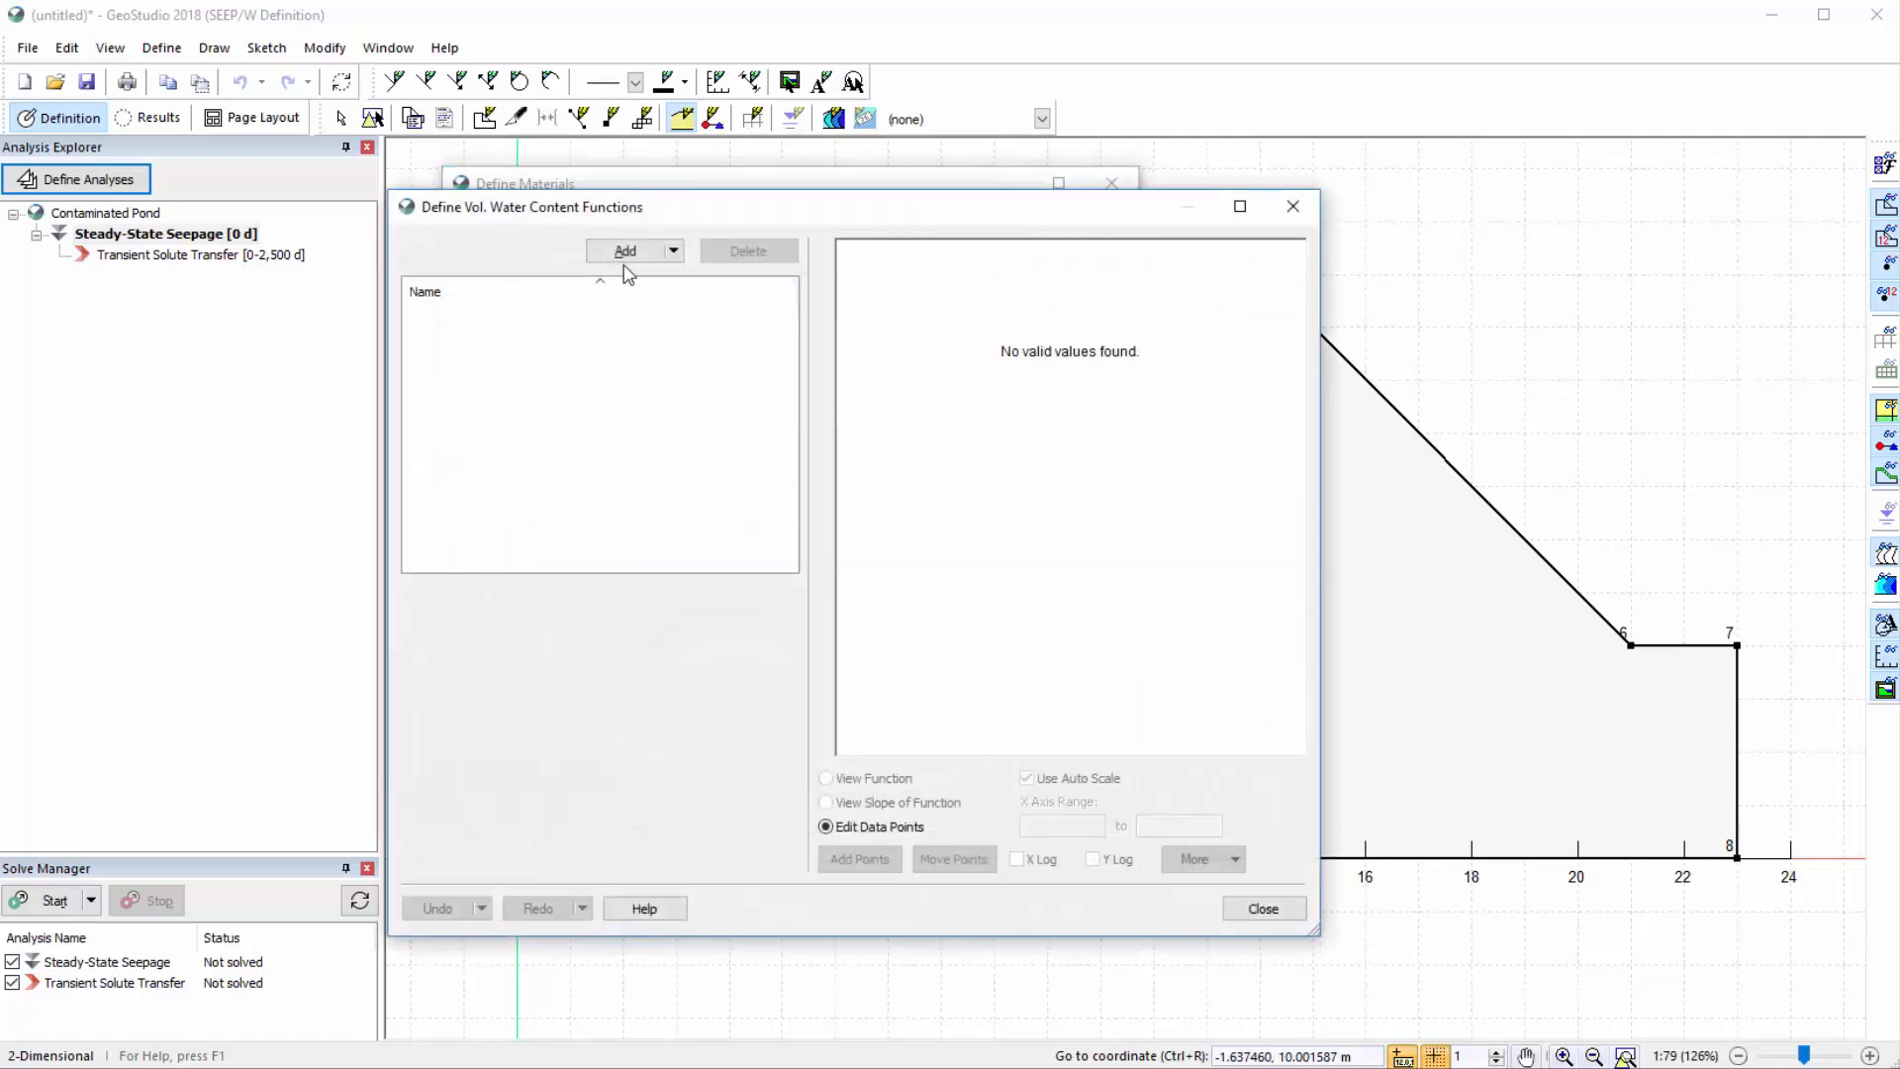
{"action": "left_click", "coordinate": [624, 252]}
{"action": "left_click_drag", "start_coordinate": [543, 598], "coordinate": [447, 595]}
{"action": "type", "text": "VWC Function"}
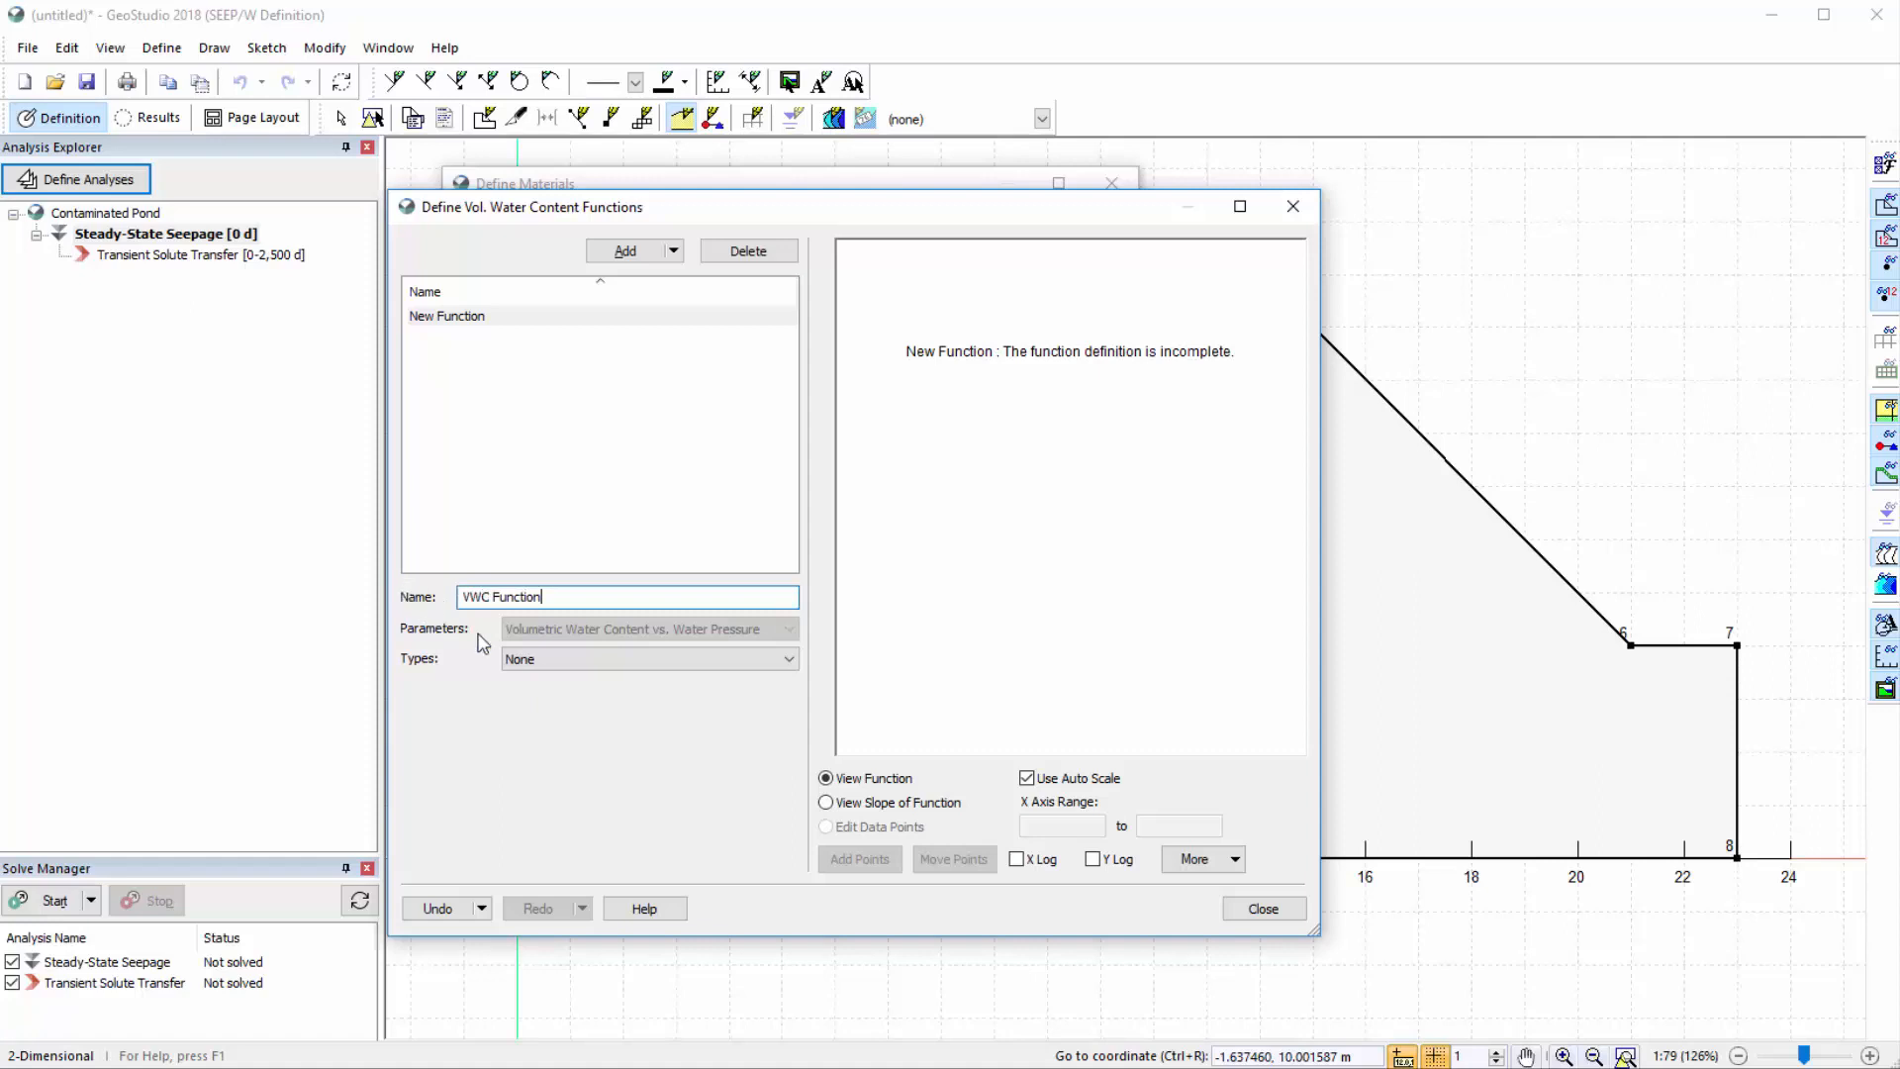
{"action": "left_click", "coordinate": [526, 659]}
{"action": "left_click", "coordinate": [542, 694]}
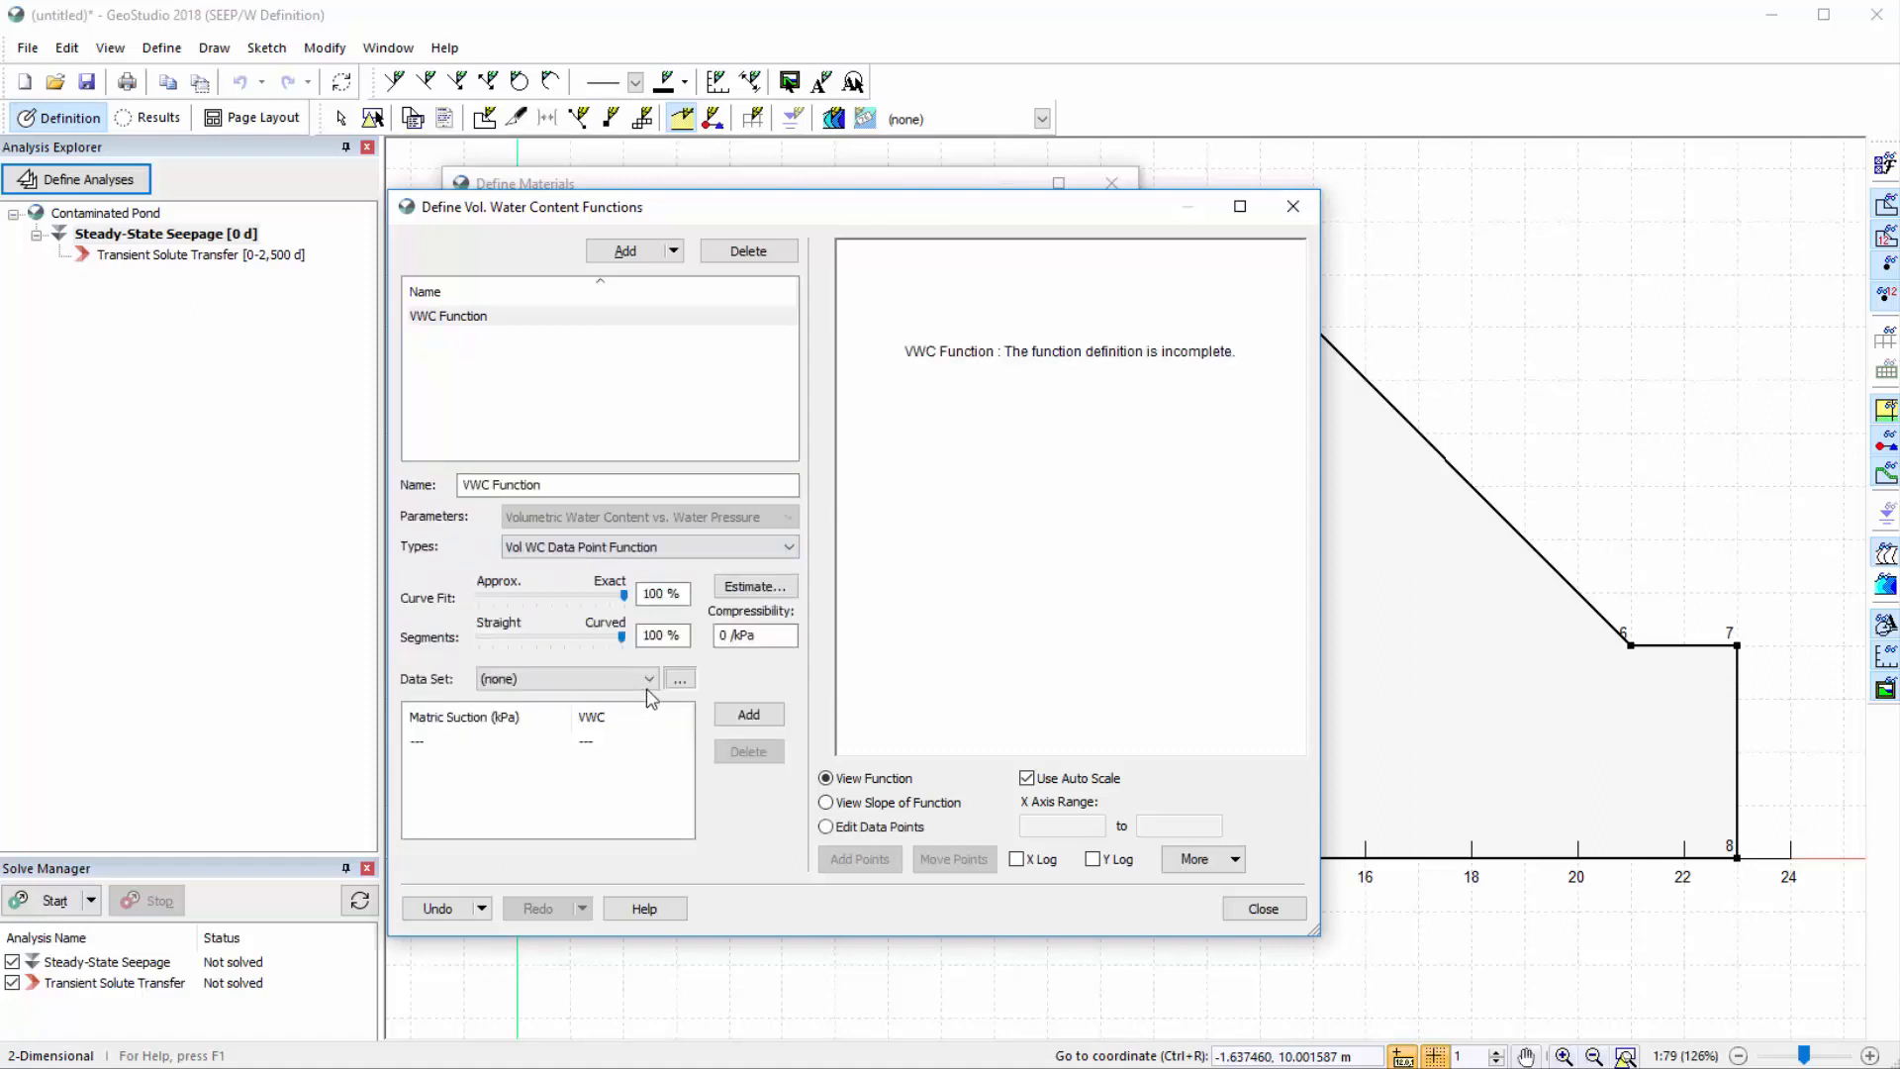
Estimate the VWC Function from sample functions with a saturated water content of 0.35 and Silt as the sample material
{"action": "left_click", "coordinate": [745, 590]}
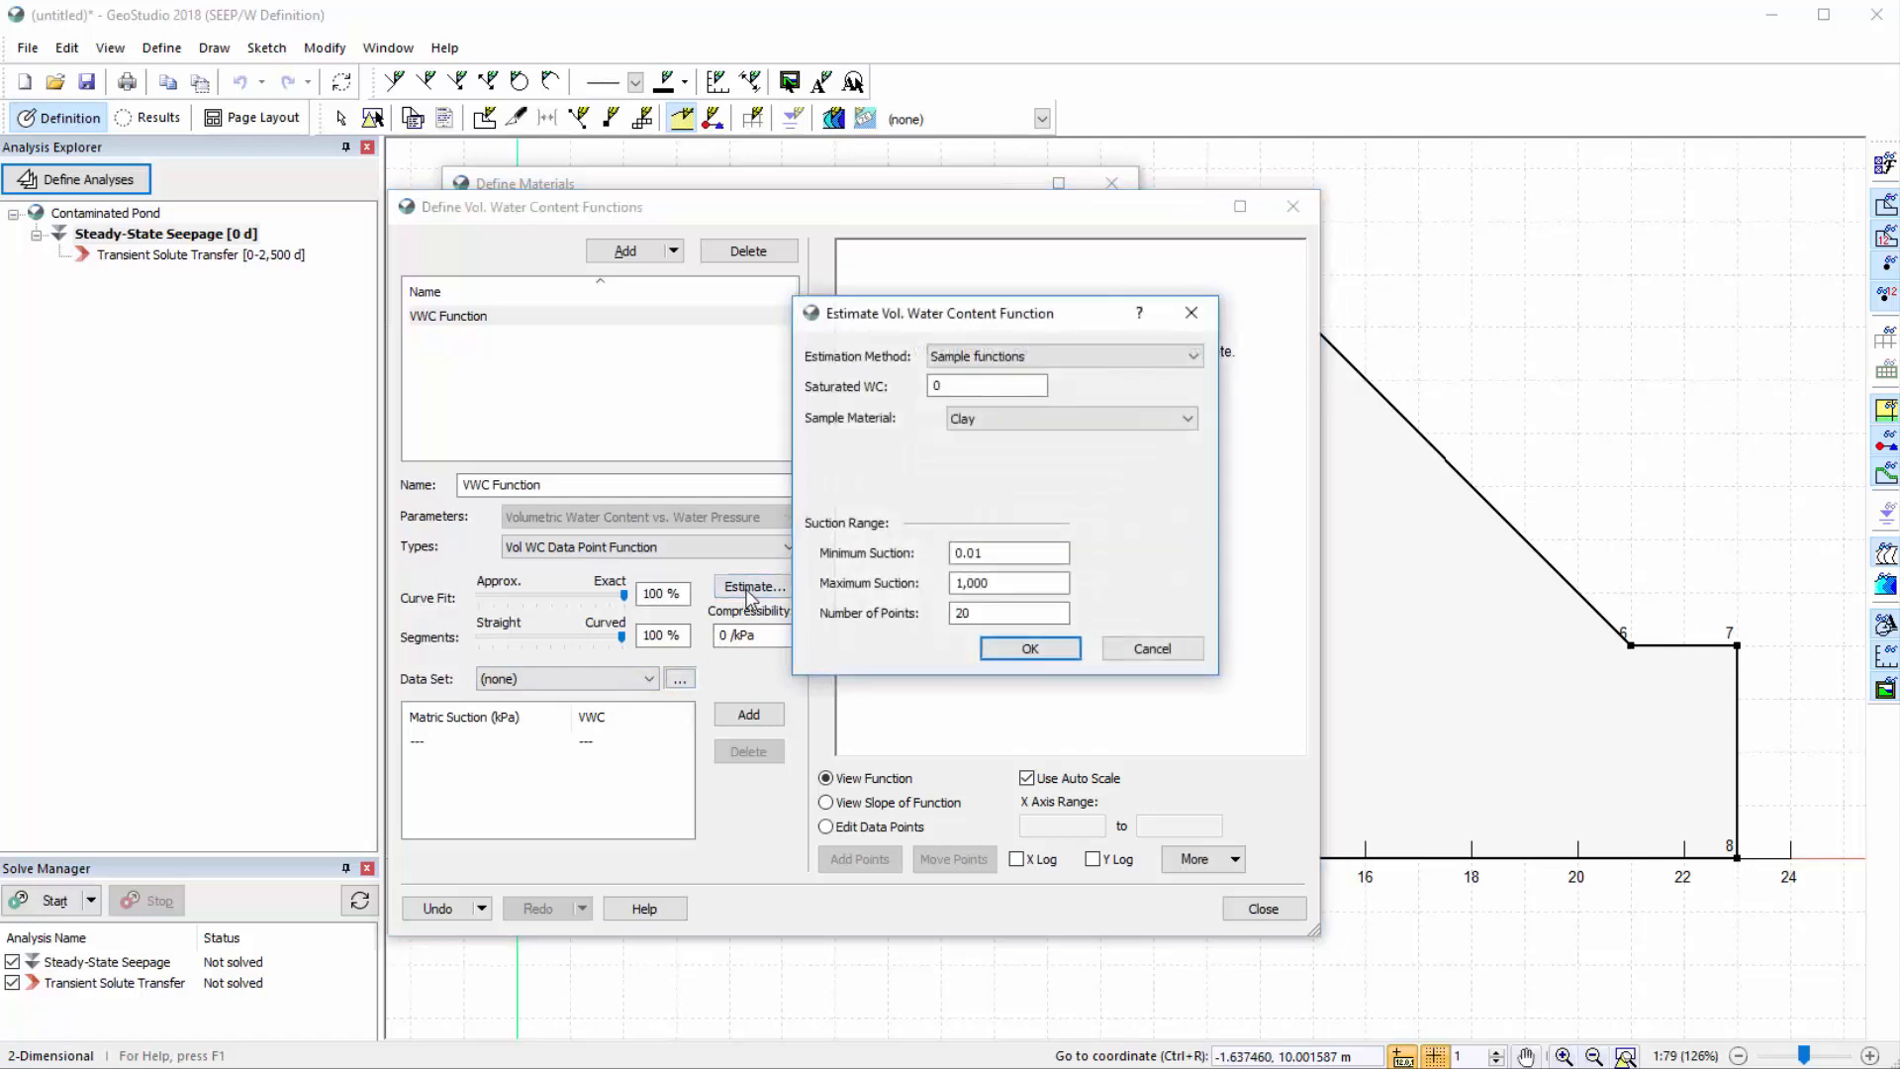
{"action": "left_click", "coordinate": [1004, 392]}
{"action": "type", "text": ".35"}
{"action": "left_click", "coordinate": [1011, 419]}
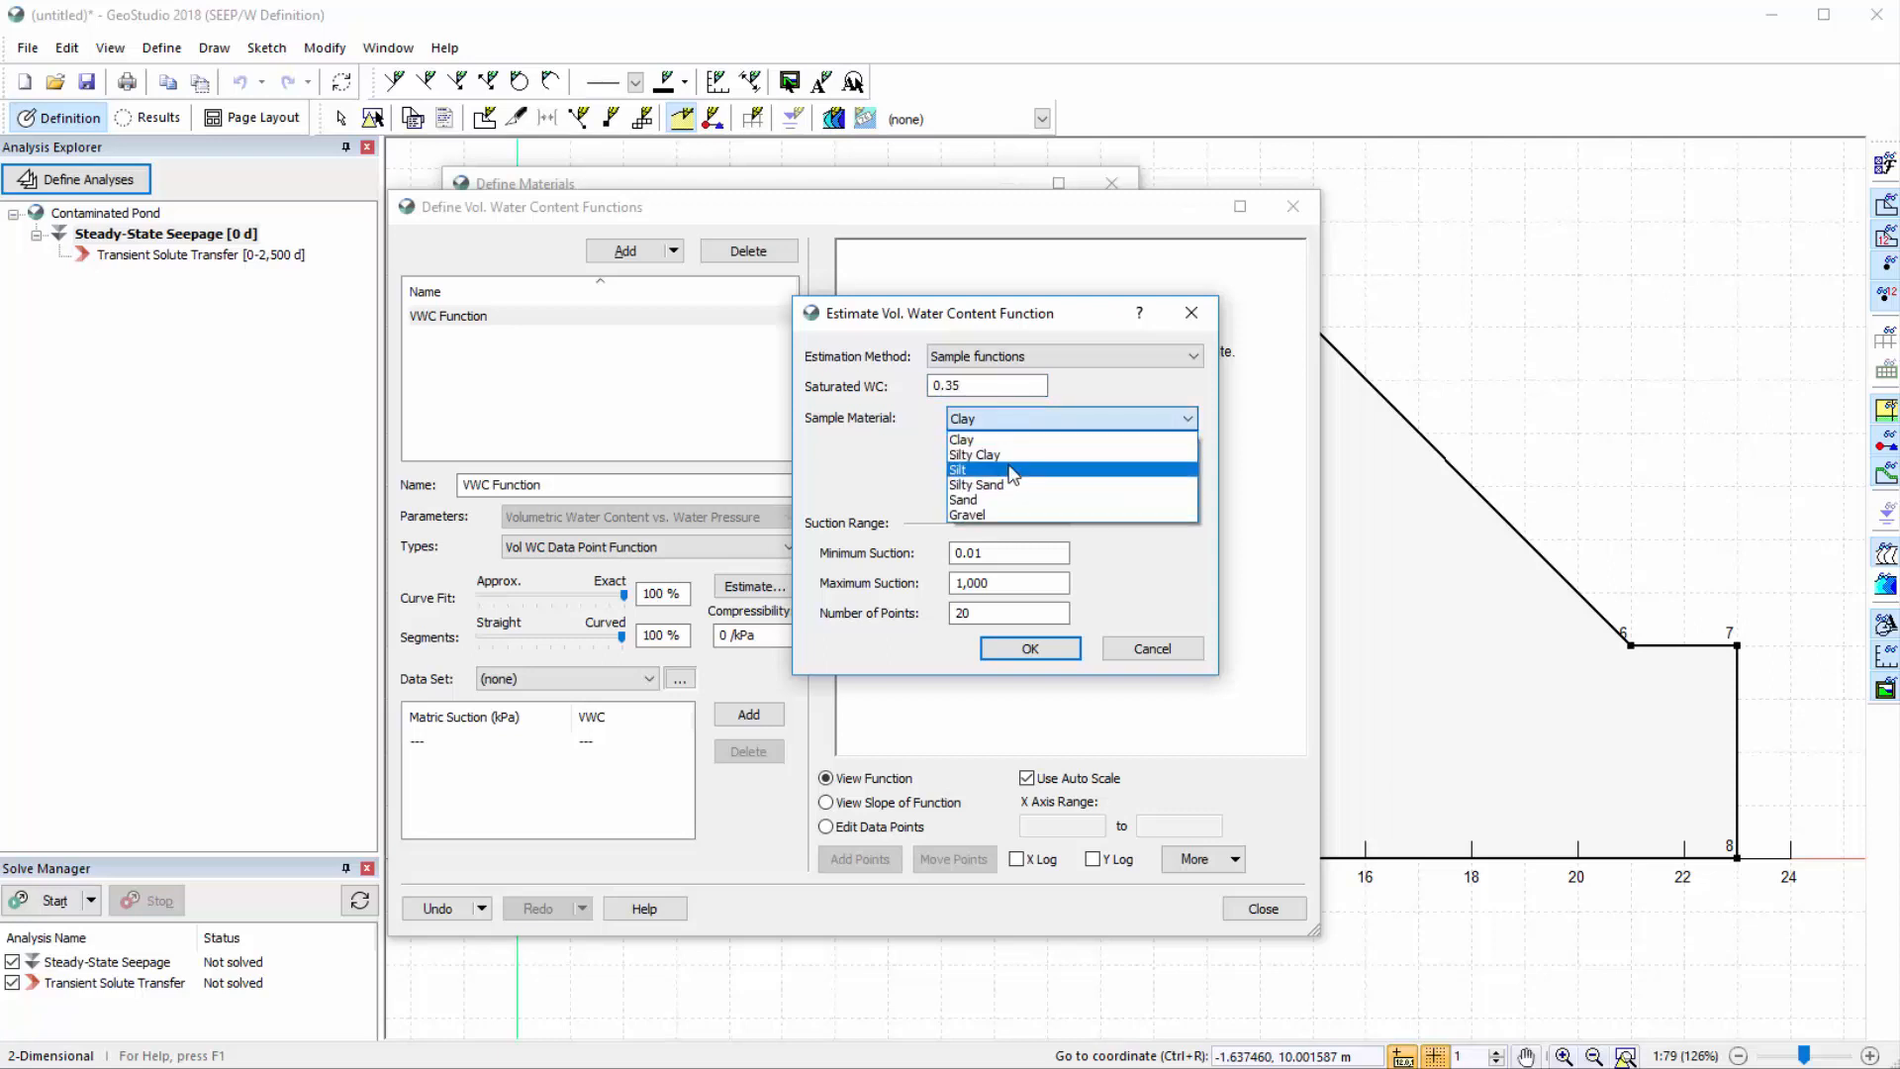
{"action": "left_click", "coordinate": [1012, 451]}
{"action": "left_click", "coordinate": [1029, 648]}
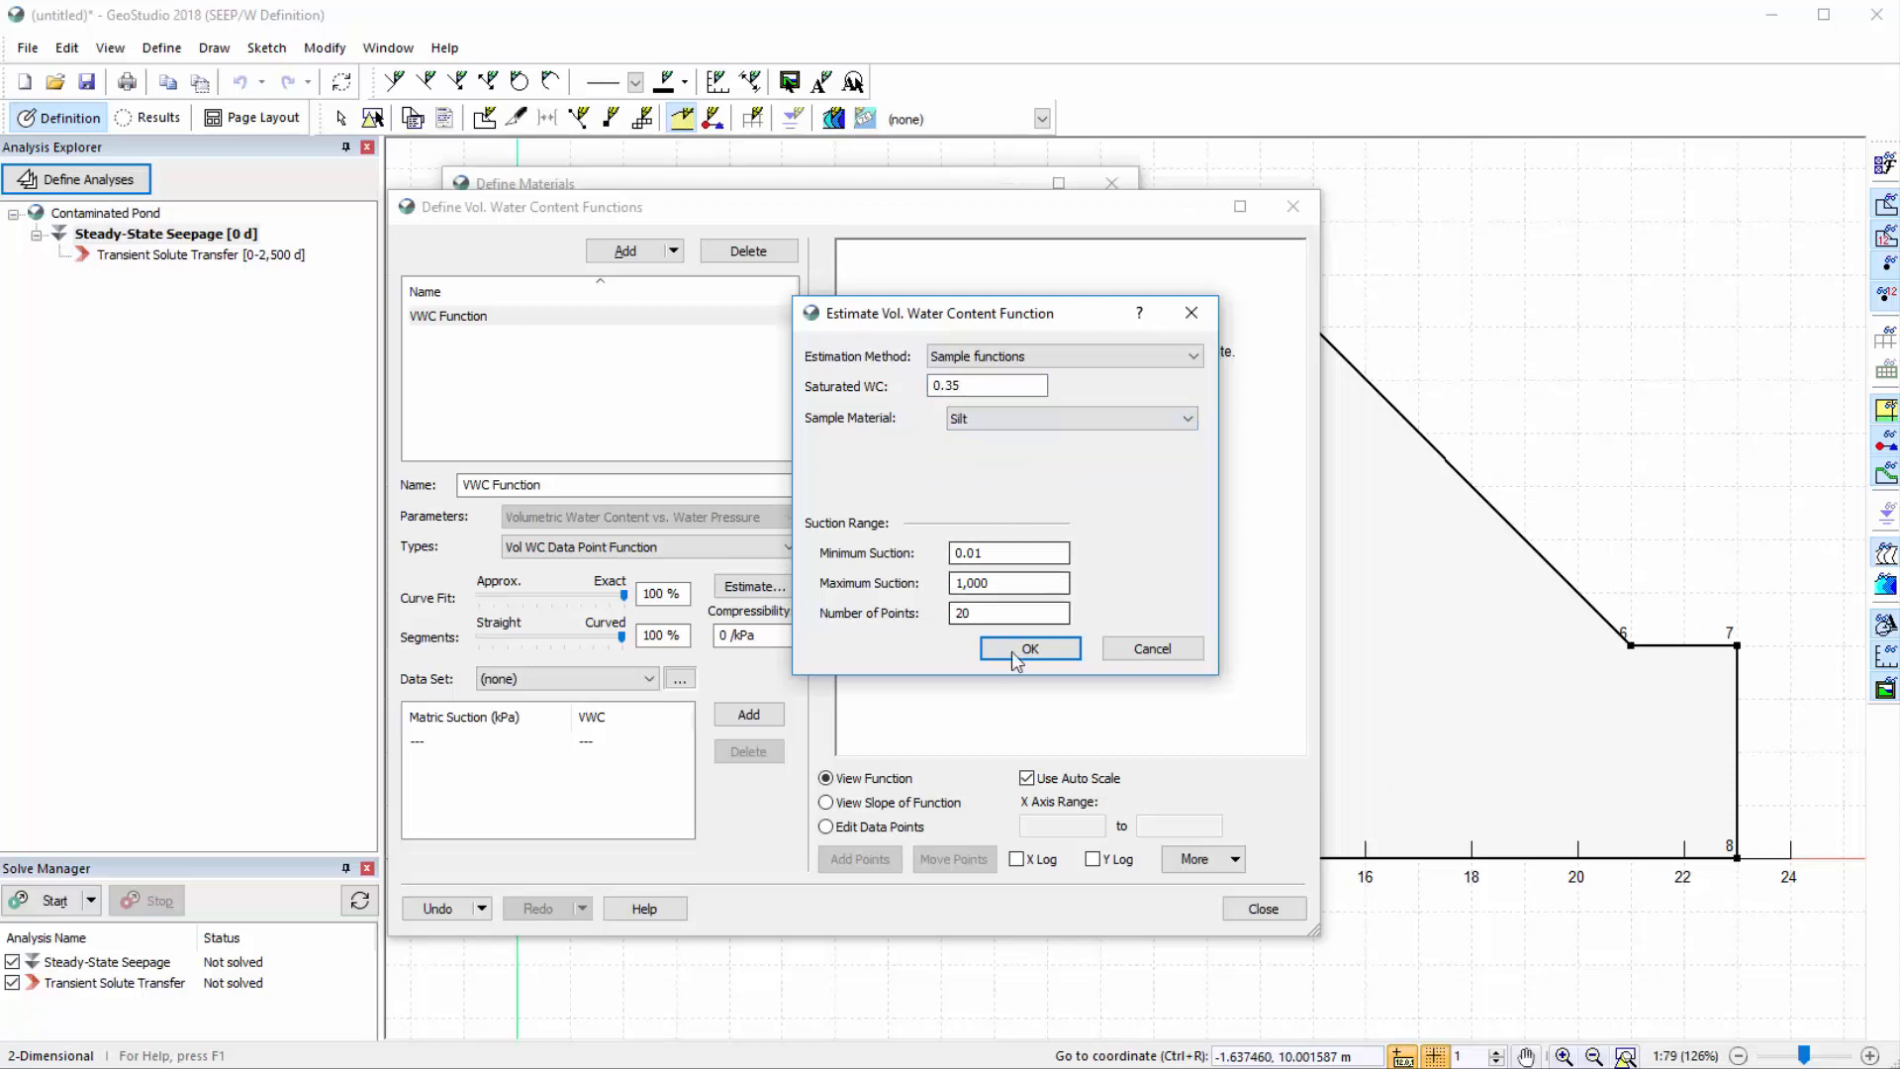
Plot the VWC Function on a logarithmic X axis with a compressibility of 1e-4 /kPa, and assign it as Silt's volumetric water content function
{"action": "left_click", "coordinate": [1018, 859]}
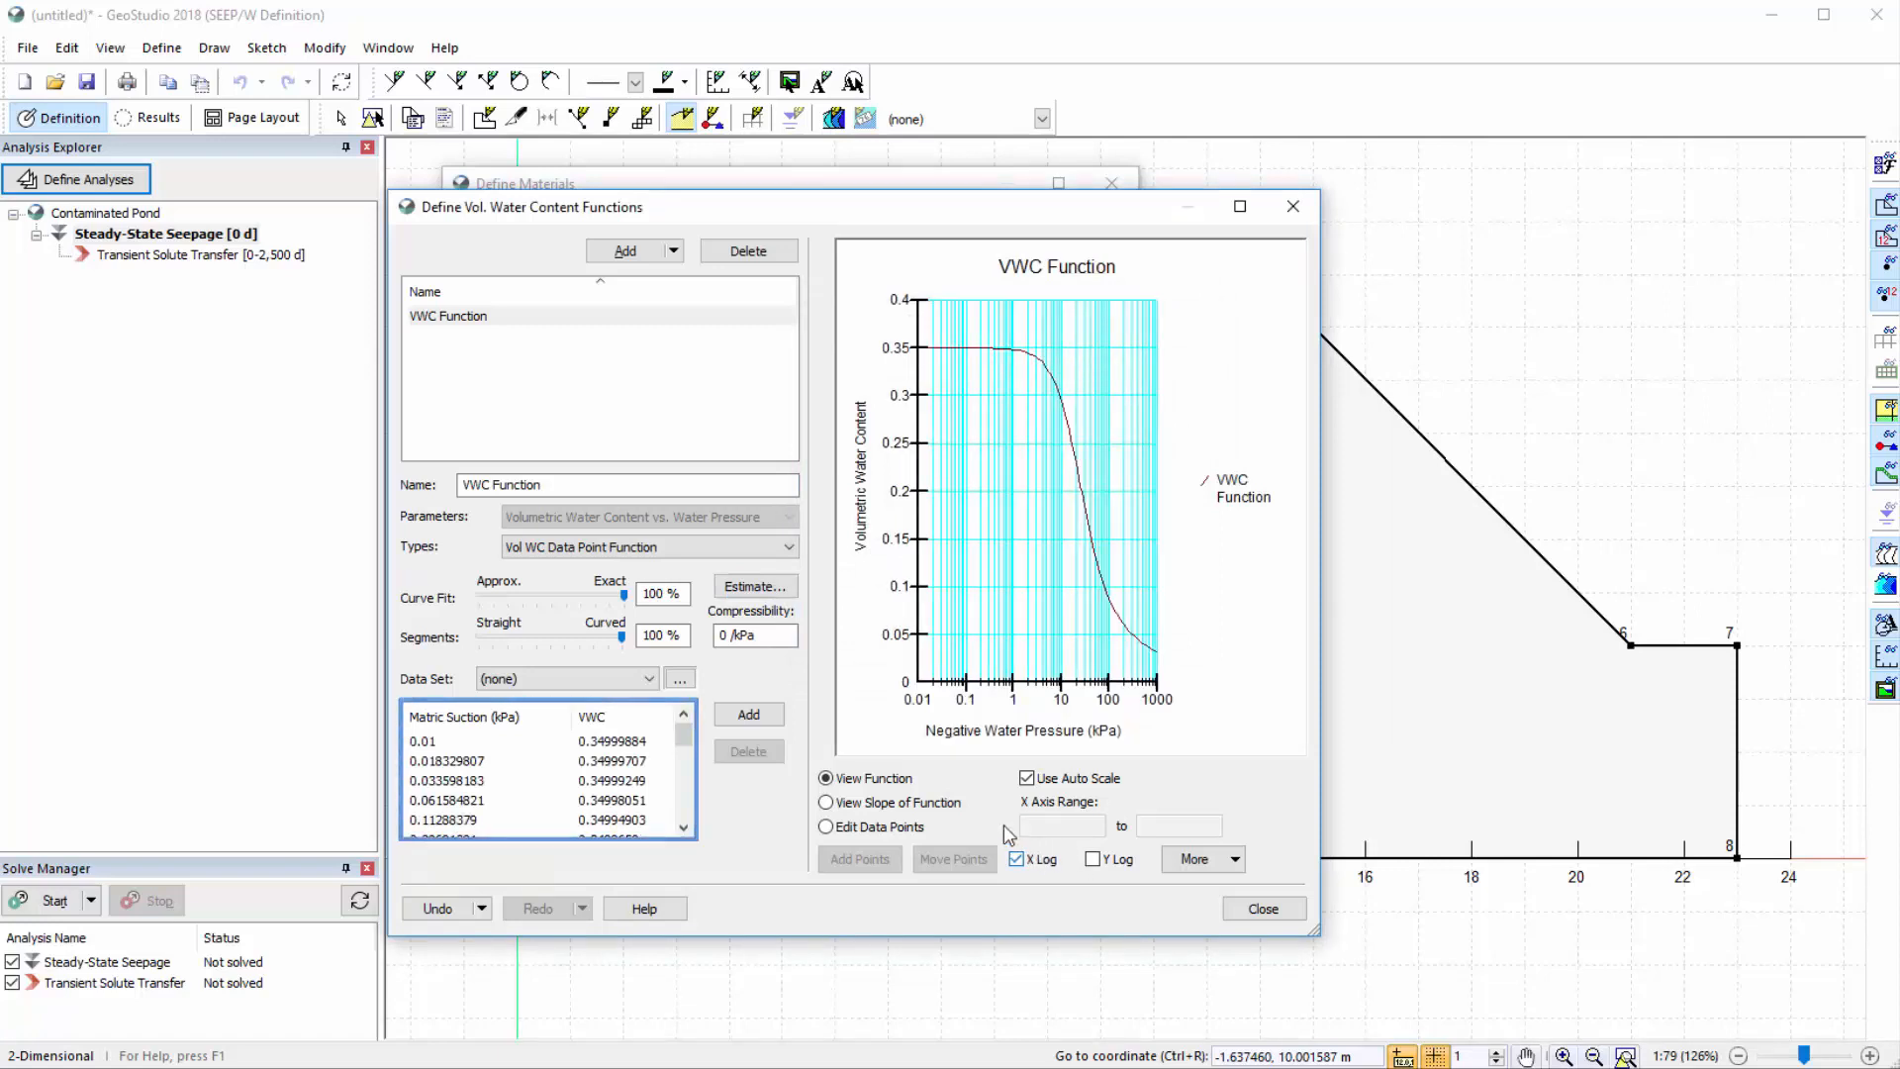
{"action": "left_click", "coordinate": [729, 636]}
{"action": "double_click", "coordinate": [730, 636]}
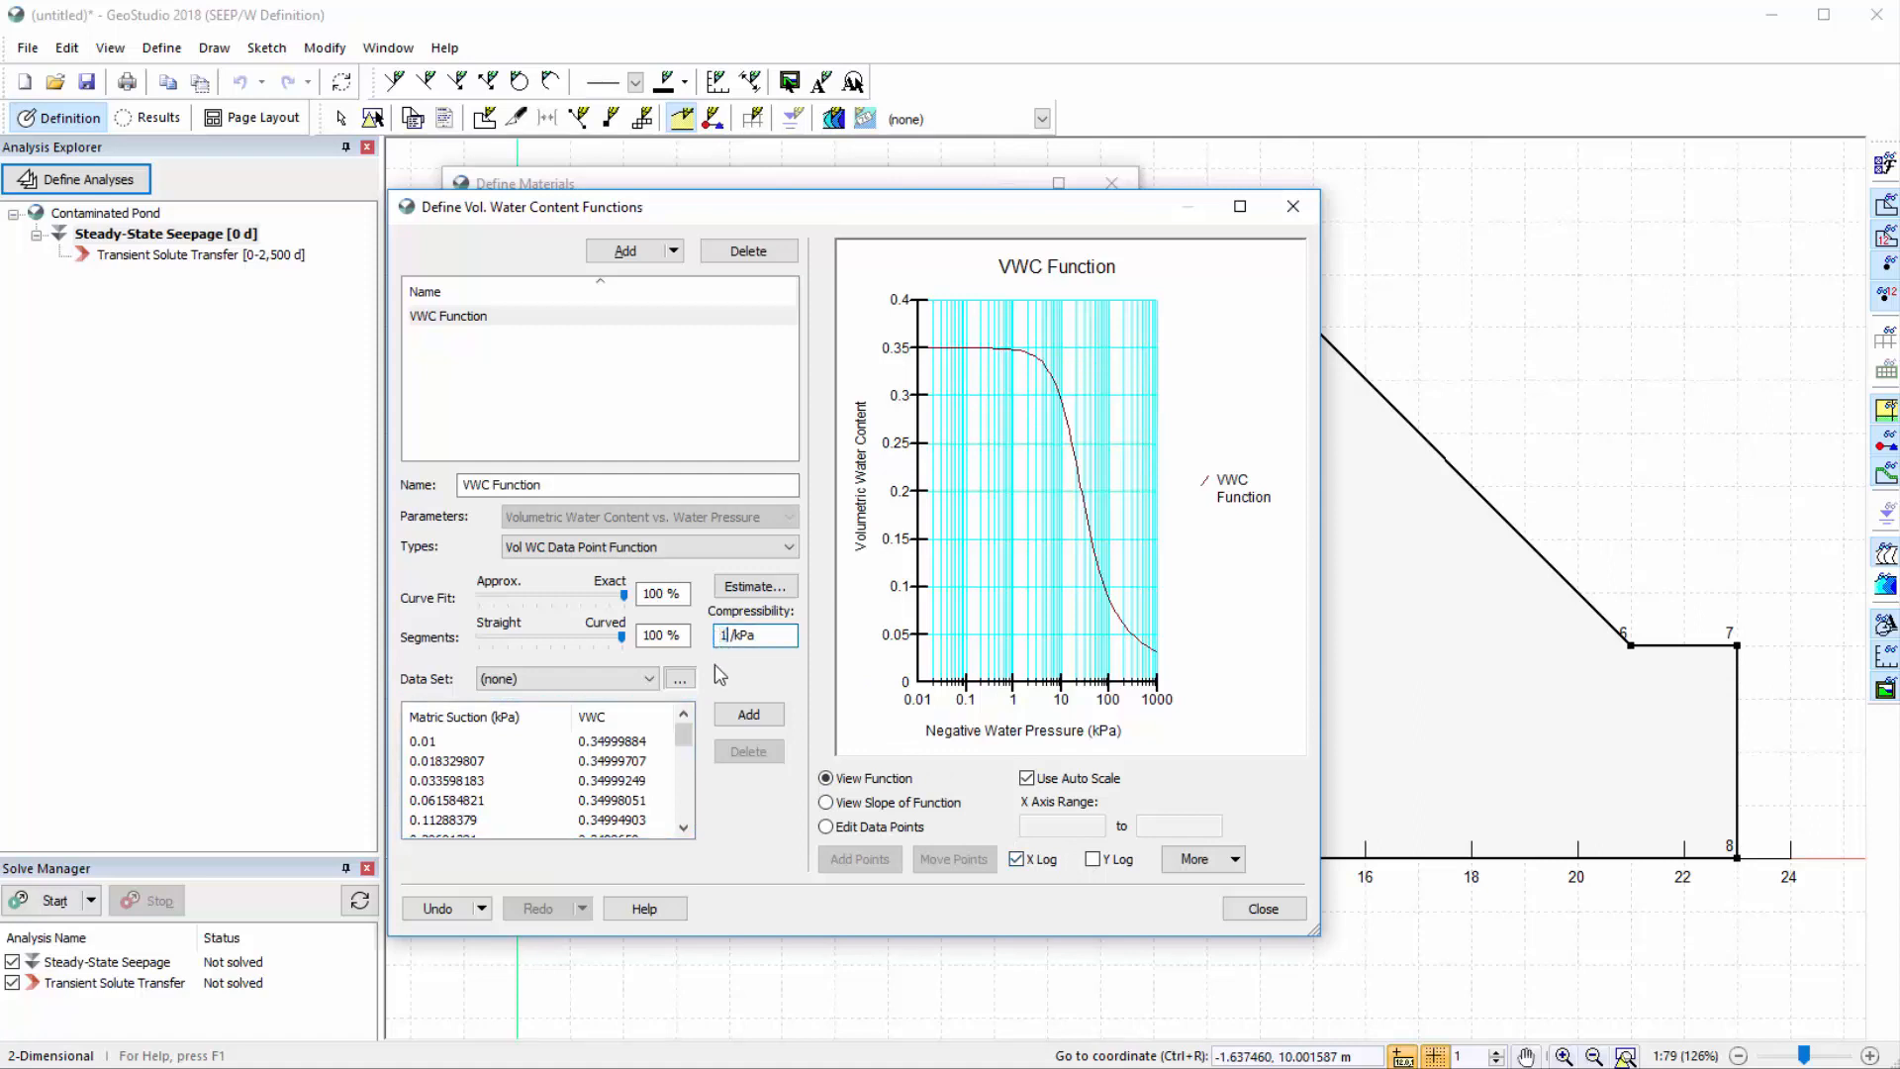
{"action": "type", "text": "1e-4"}
{"action": "left_click", "coordinate": [1259, 909]}
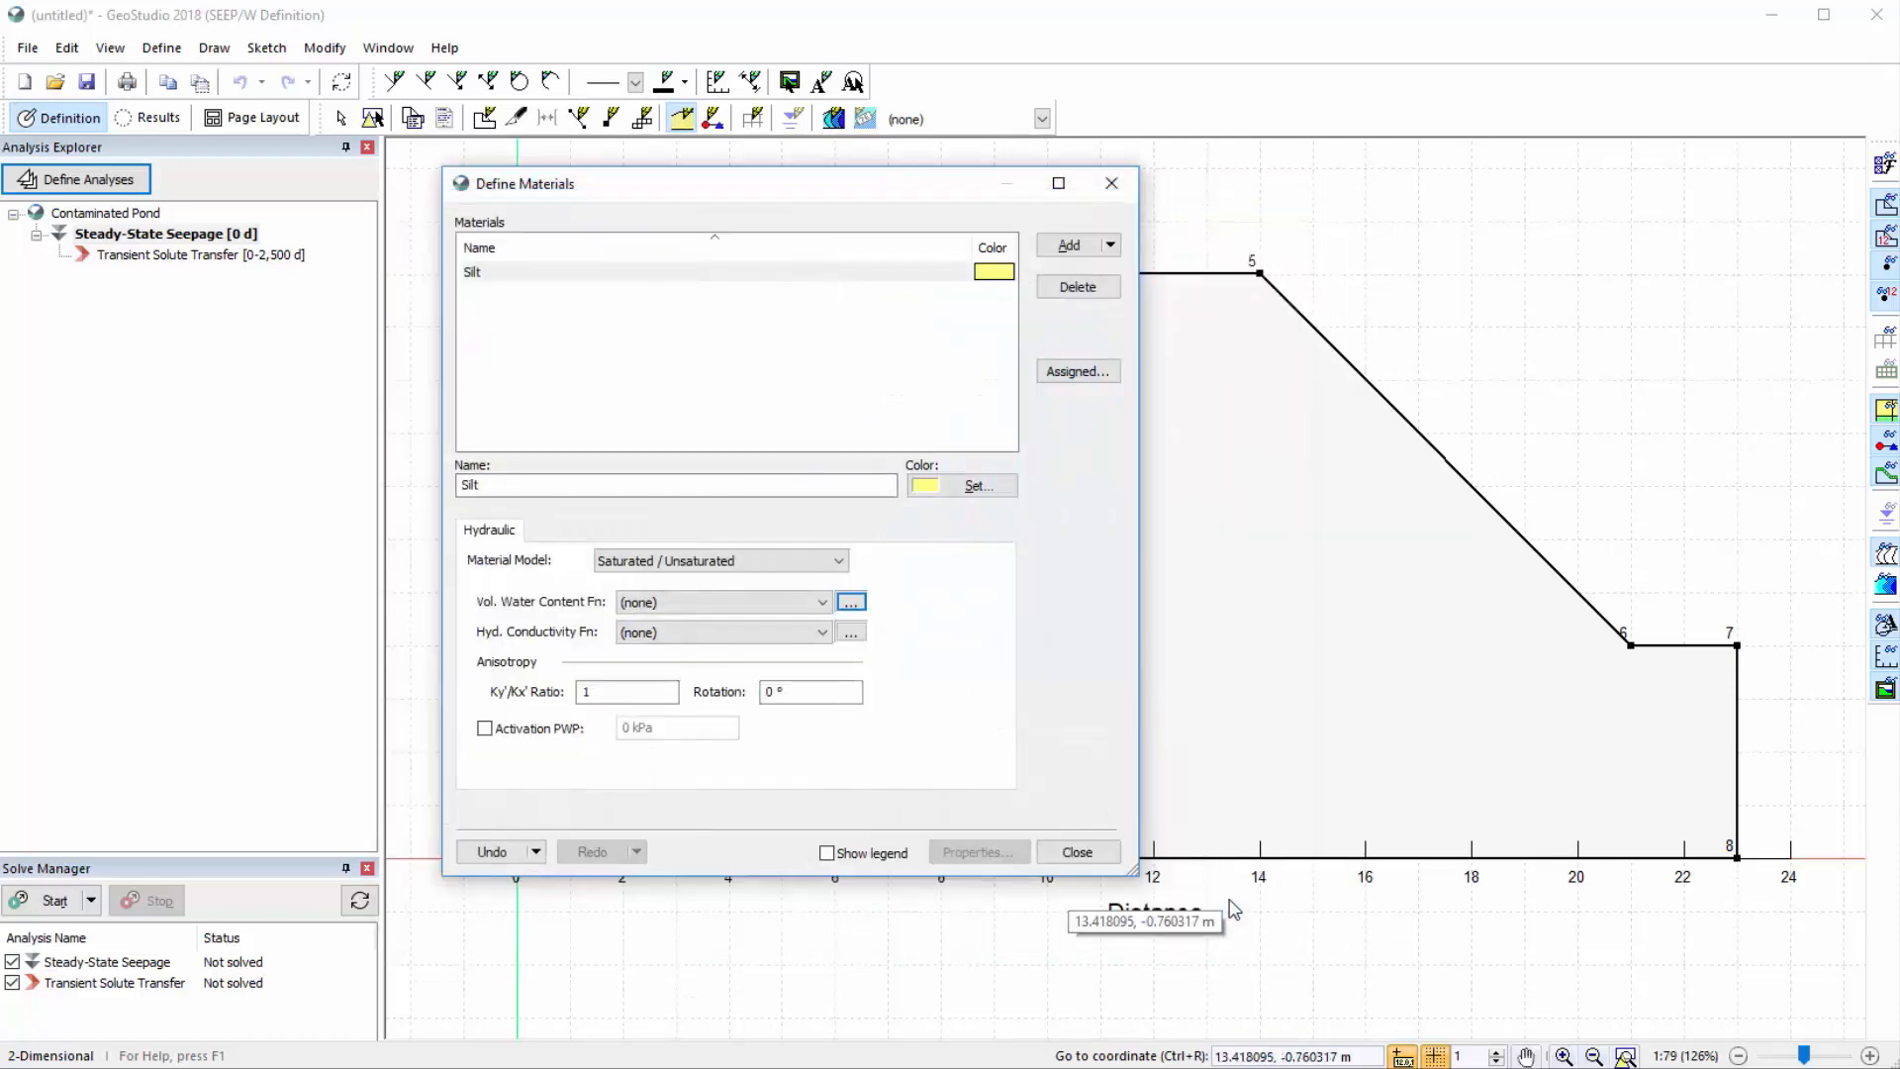
{"action": "left_click", "coordinate": [818, 615]}
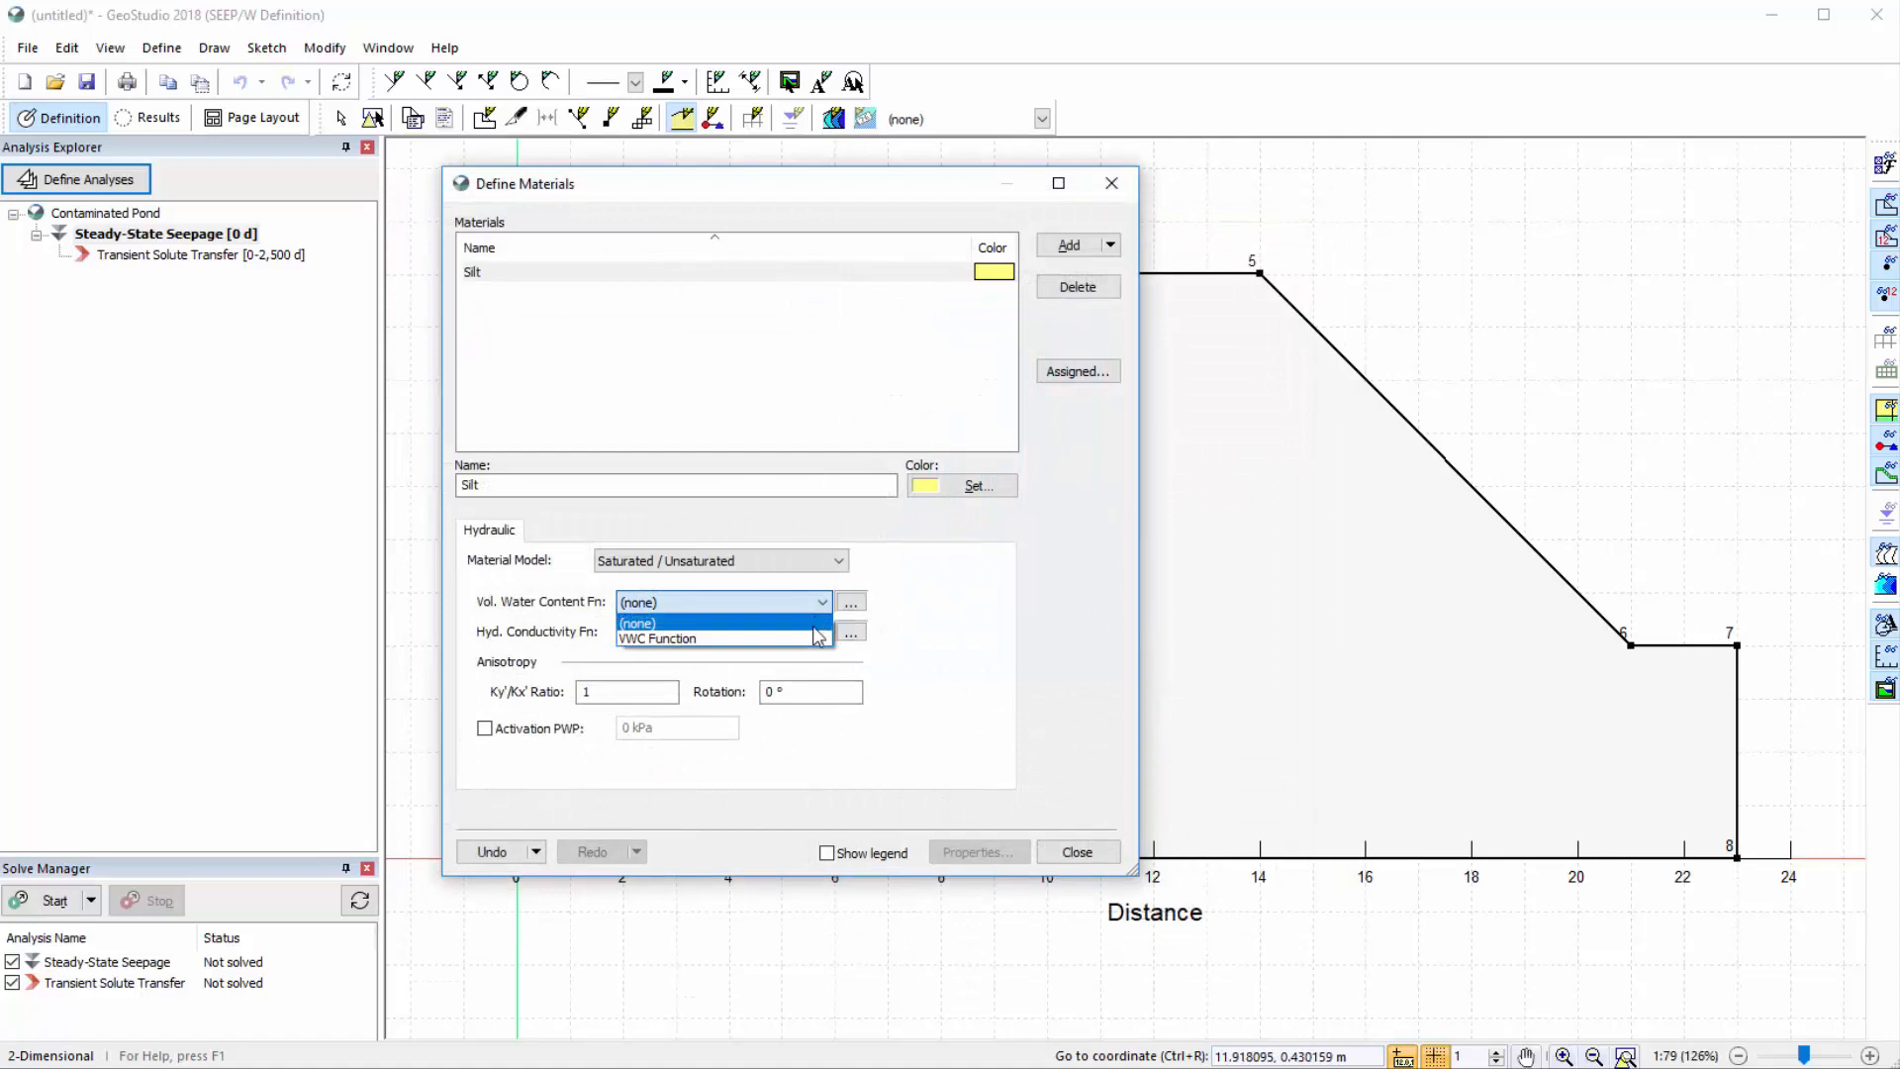
{"action": "left_click", "coordinate": [817, 641]}
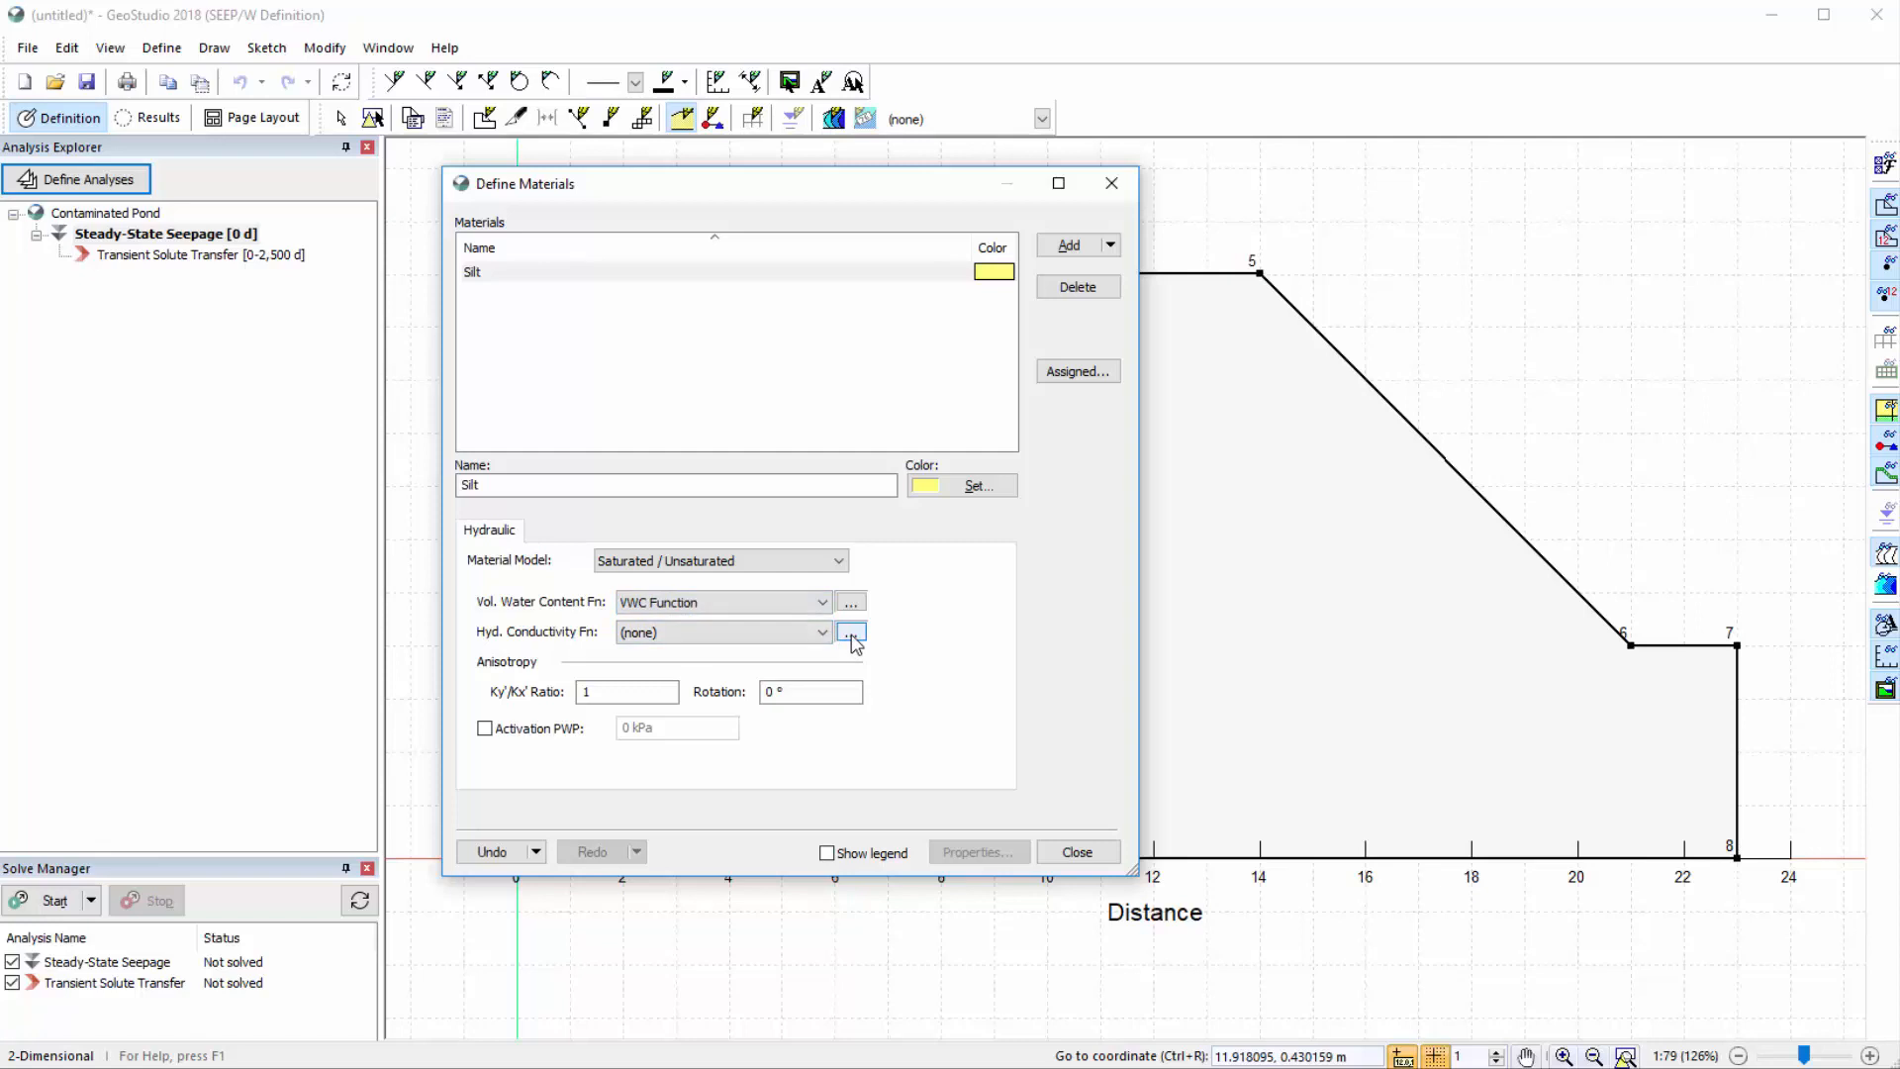
Create a hydraulic conductivity function named K Function with the Hyd K Data Point Function type
{"action": "left_click", "coordinate": [851, 632]}
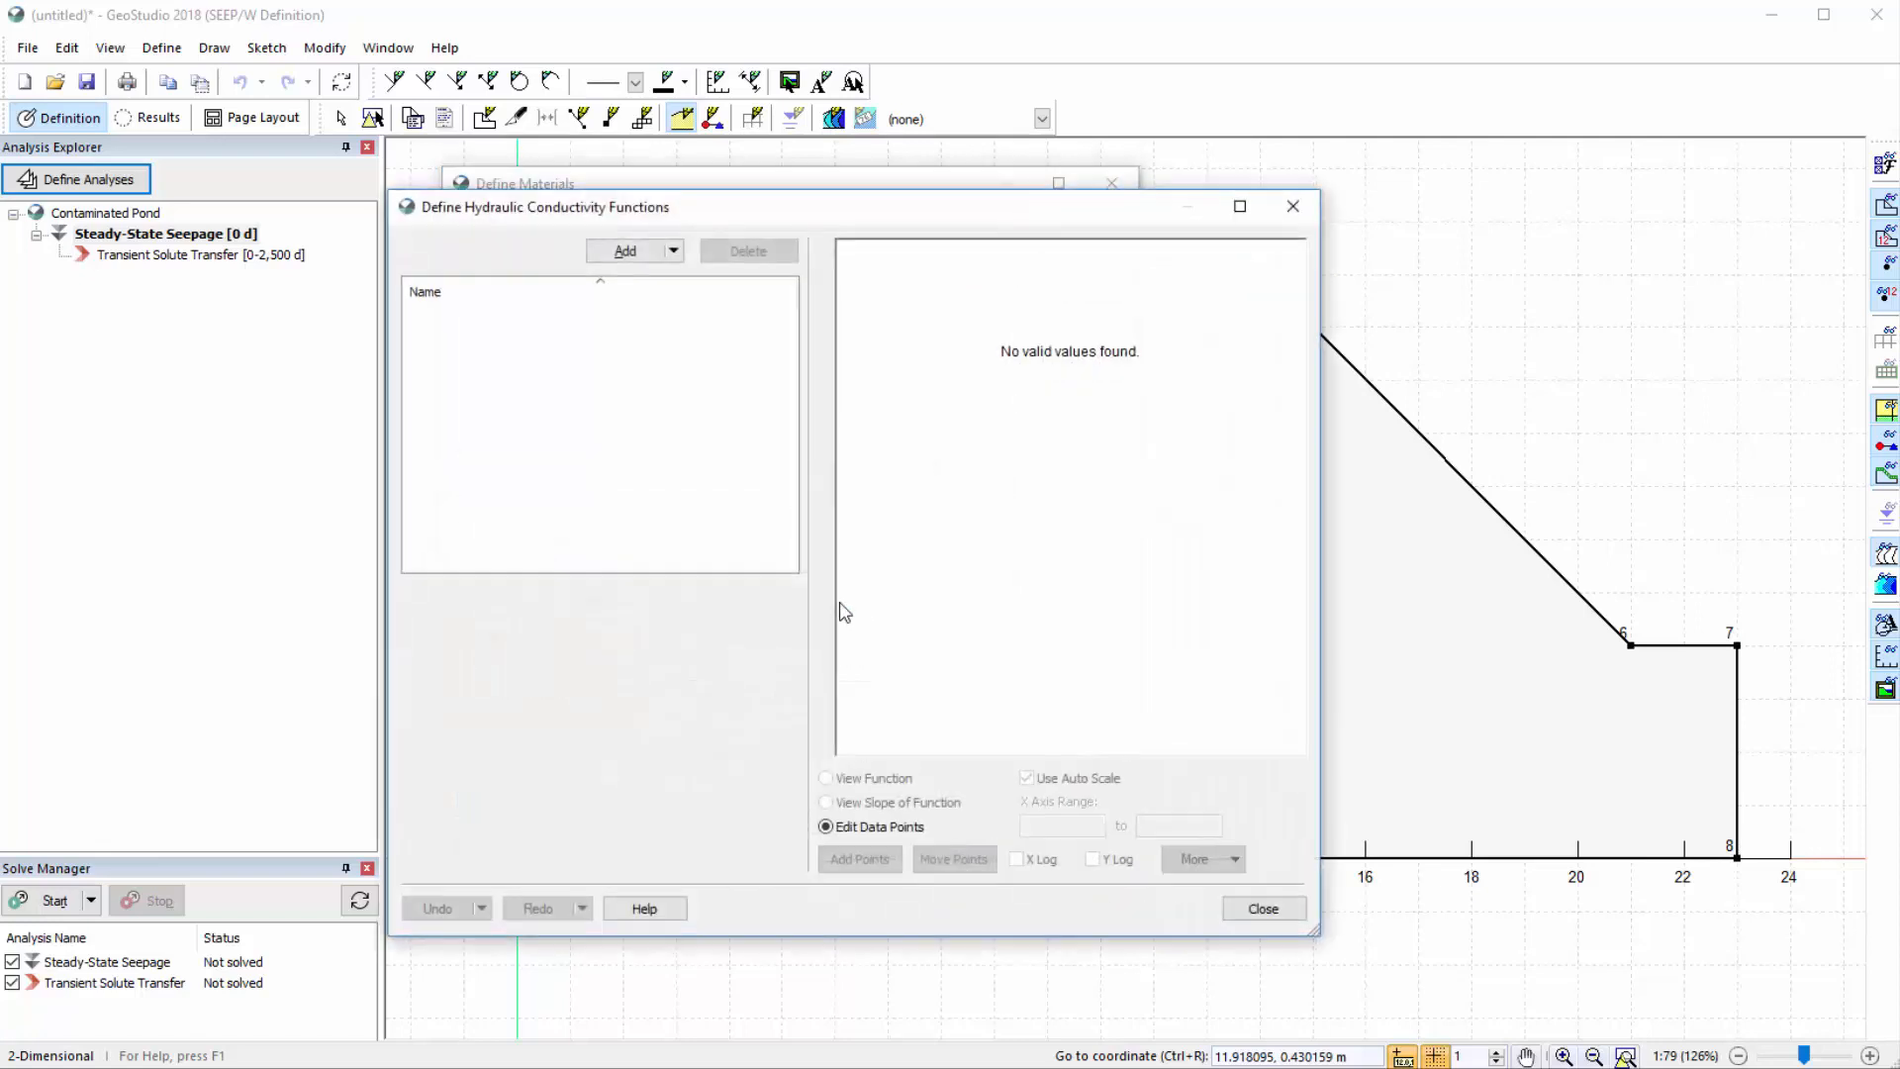
{"action": "left_click", "coordinate": [633, 251]}
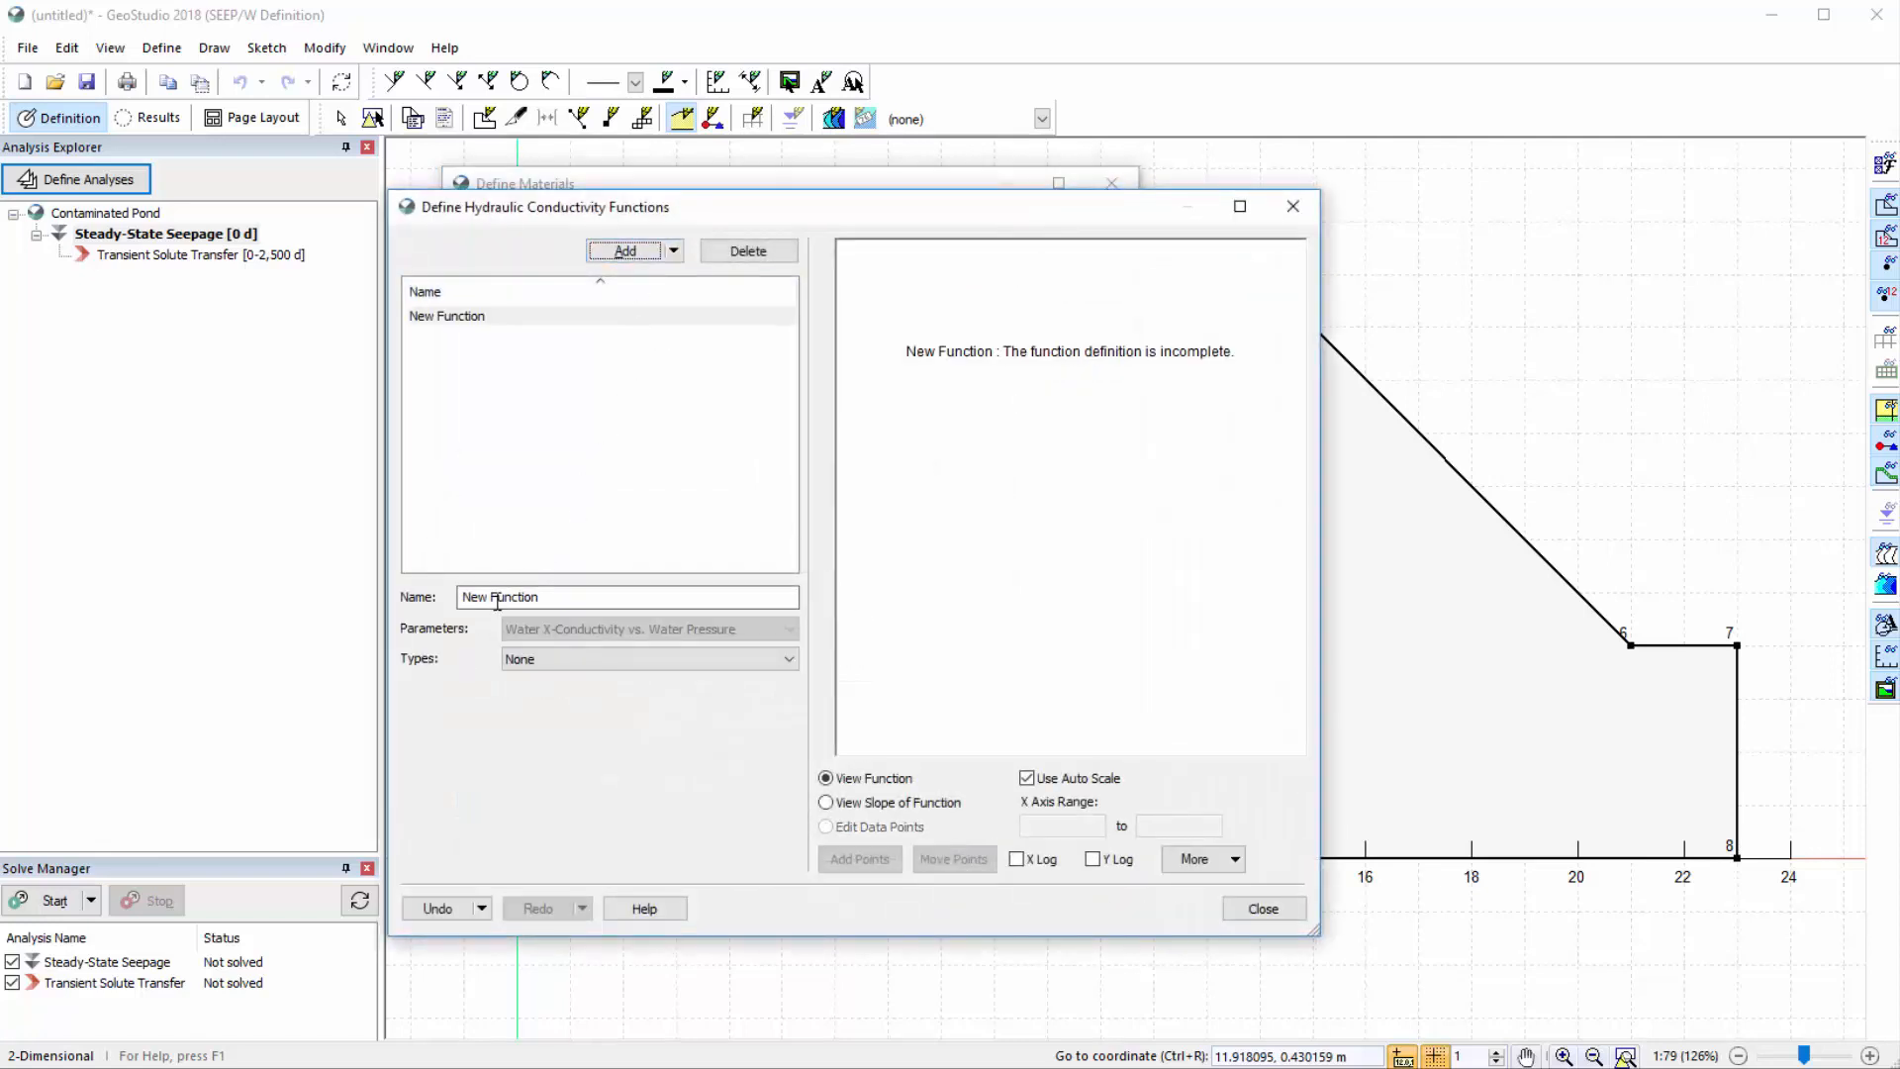
{"action": "left_click_drag", "start_coordinate": [492, 597], "coordinate": [438, 597]}
{"action": "type", "text": "K"}
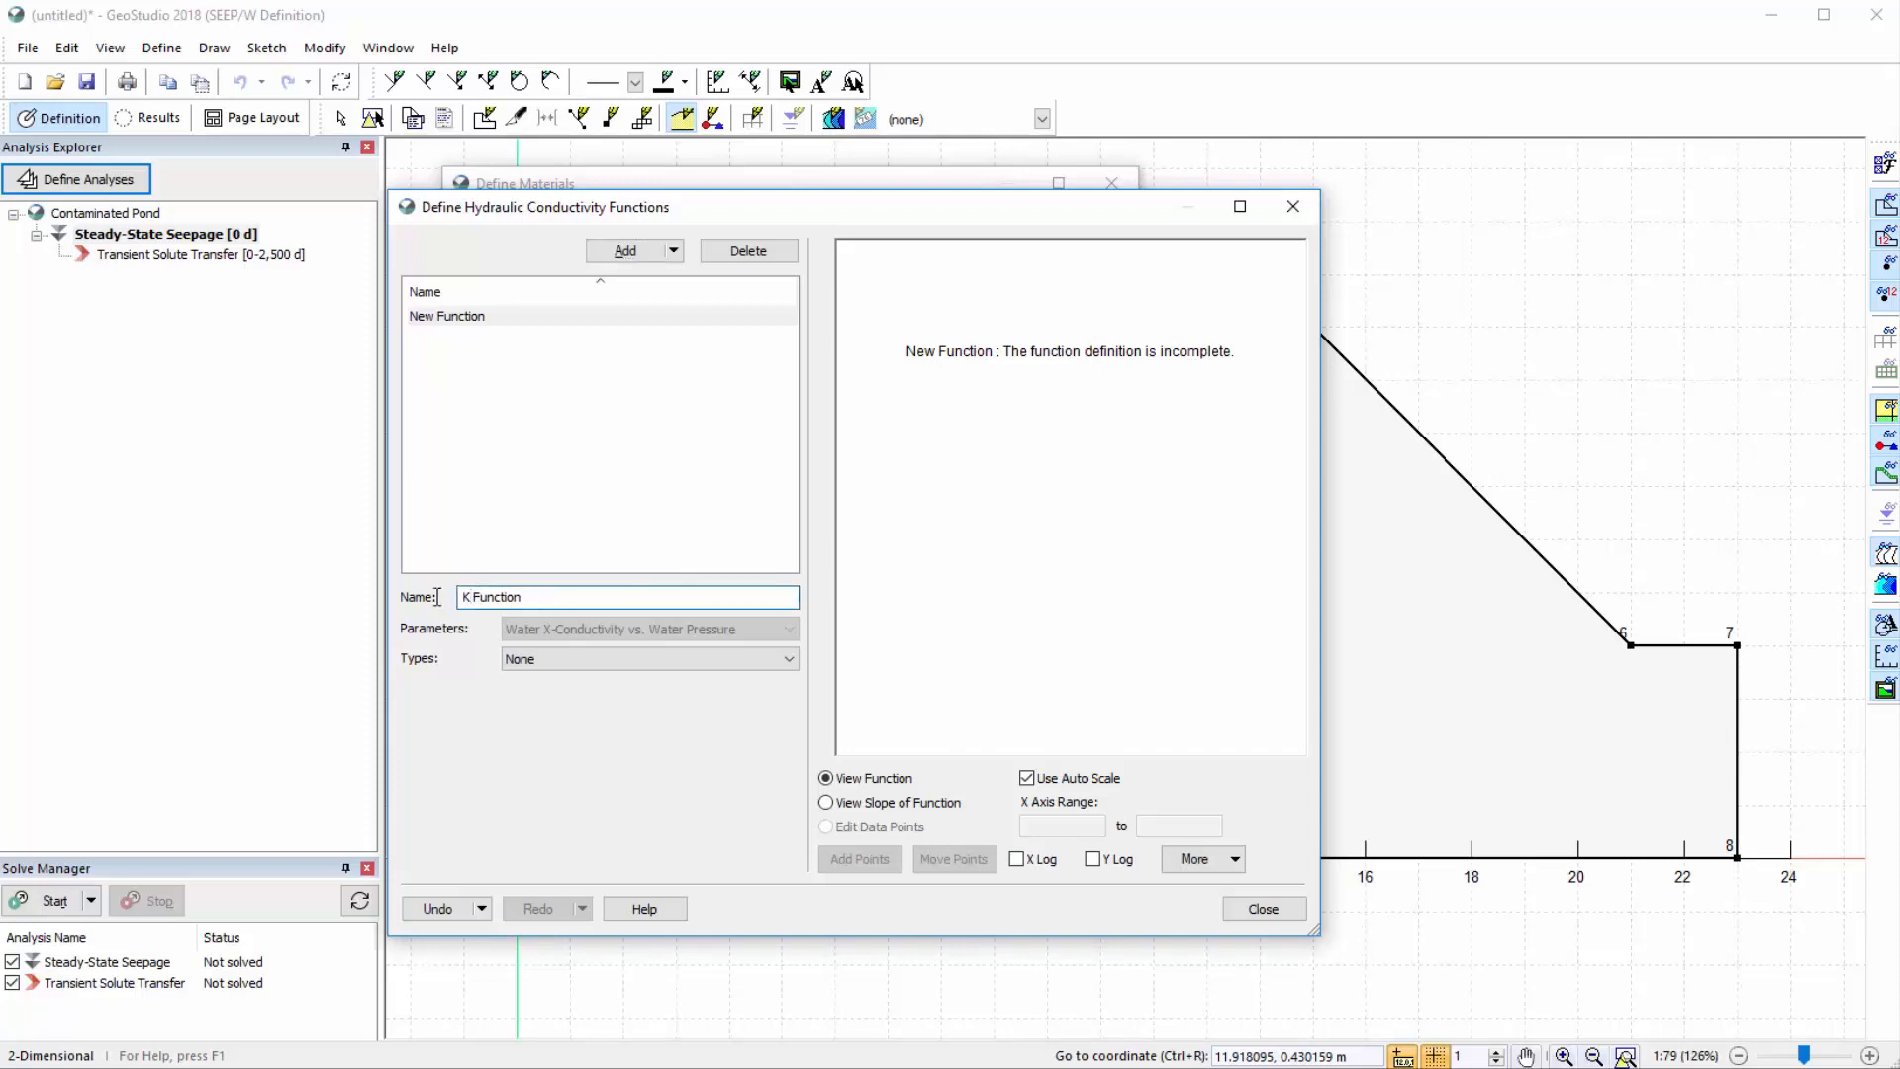
{"action": "key", "text": "Return"}
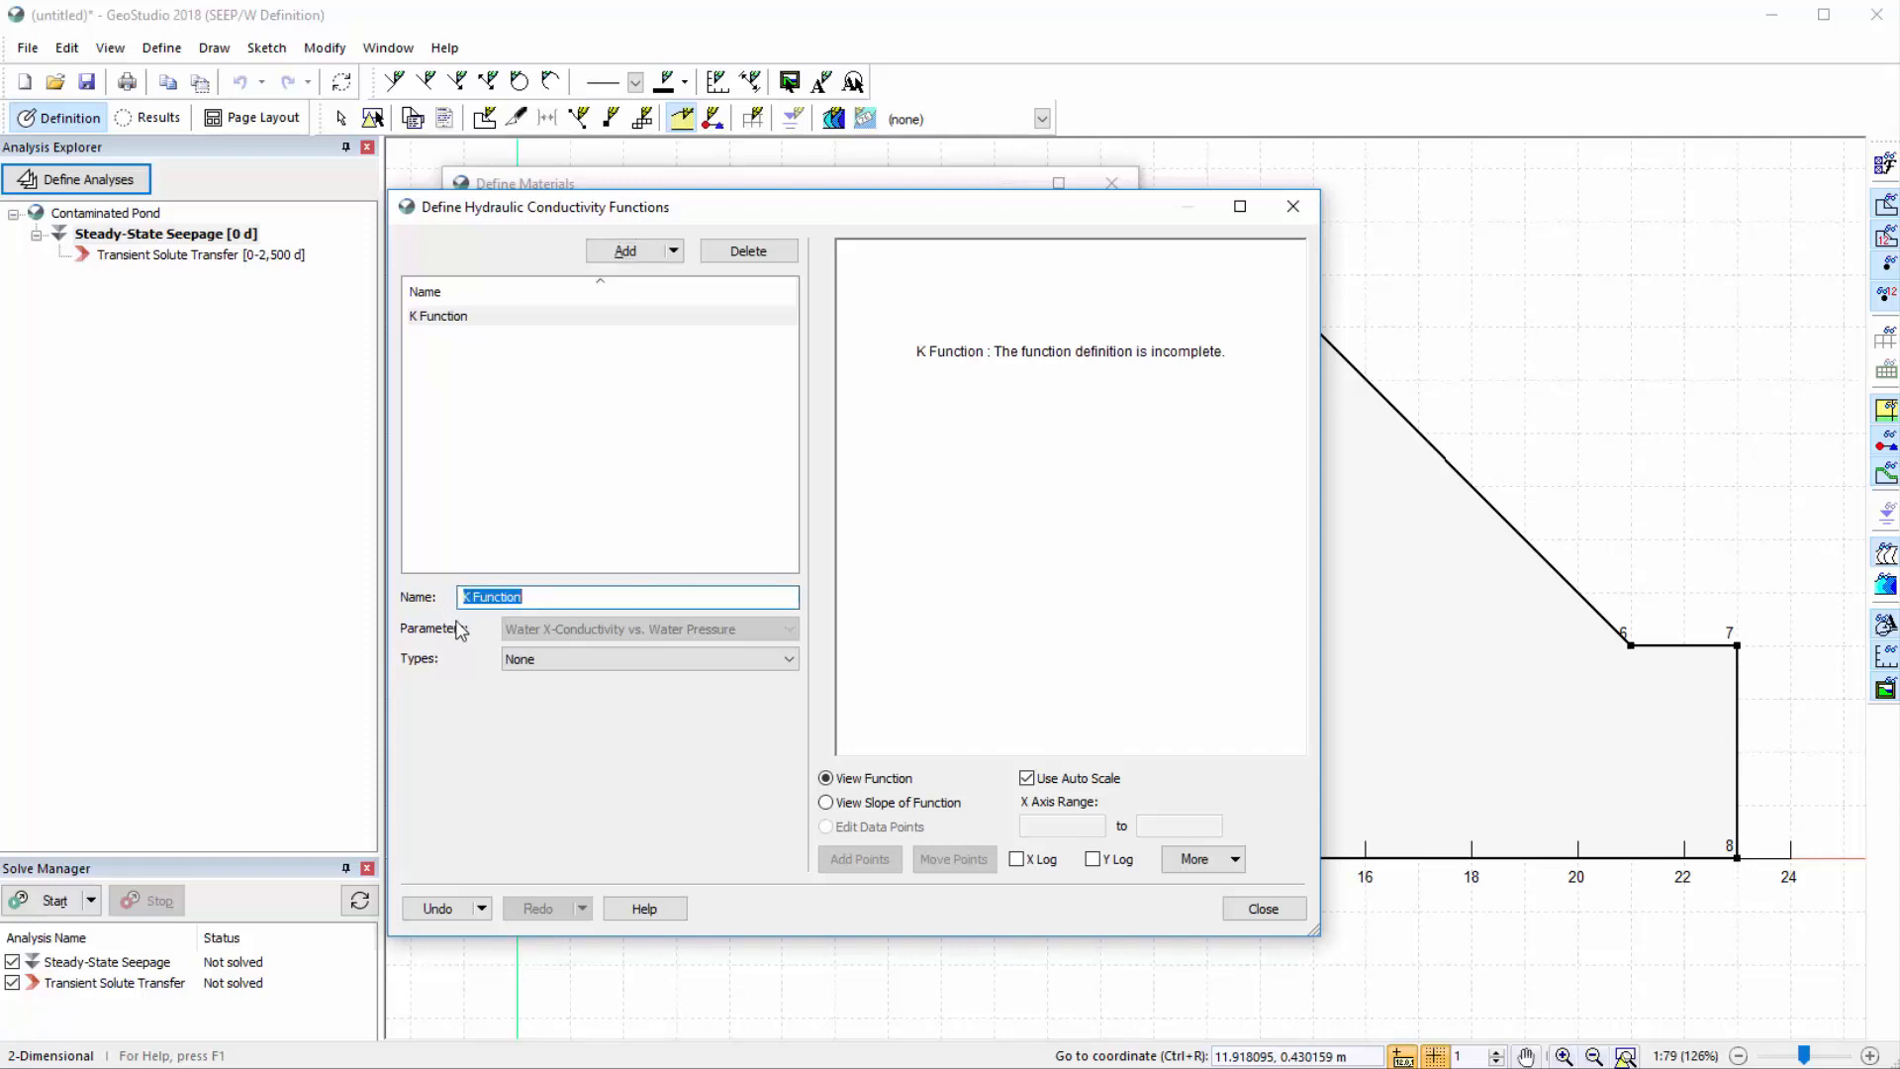
{"action": "left_click", "coordinate": [518, 659]}
{"action": "left_click", "coordinate": [550, 696]}
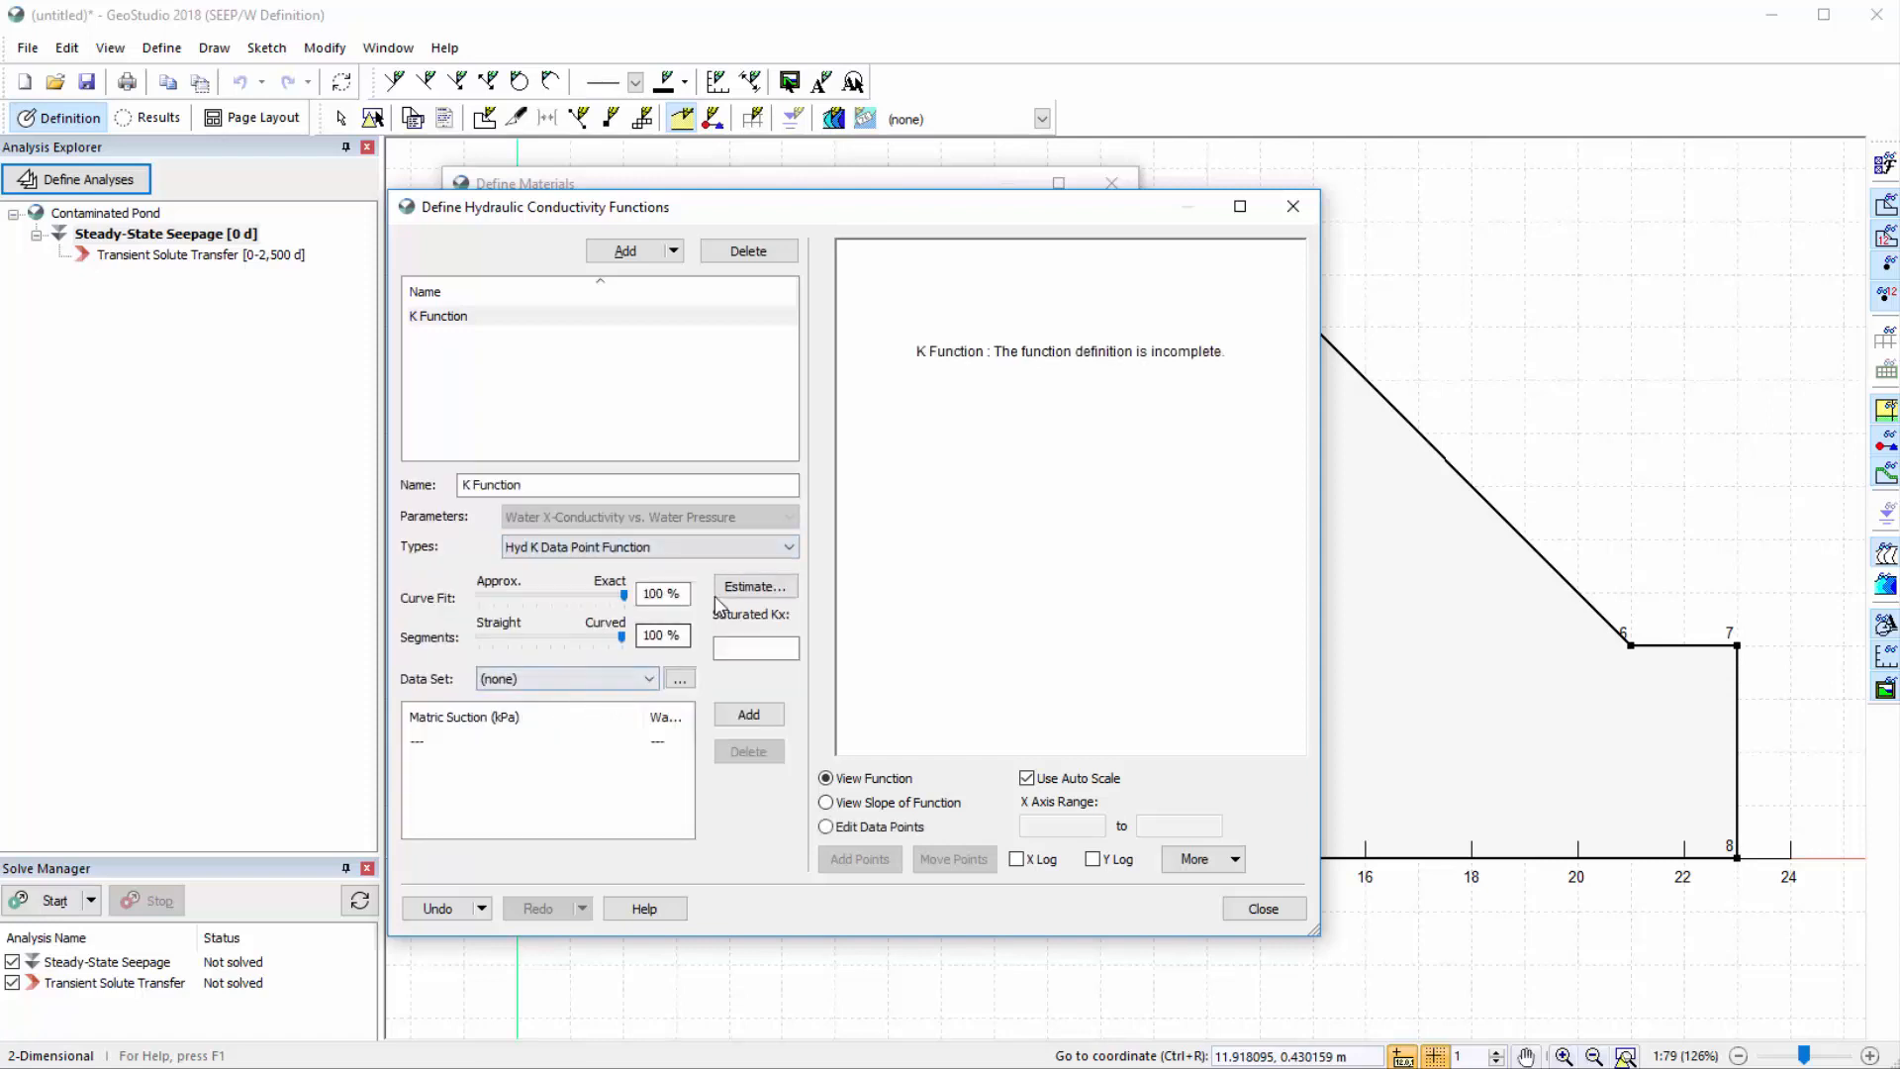
Estimate the K Function by Van Genuchten from the VWC Function, with a saturated Kx of 1.2e-07 m/sec and a residual water content of 0.05
{"action": "left_click", "coordinate": [750, 586]}
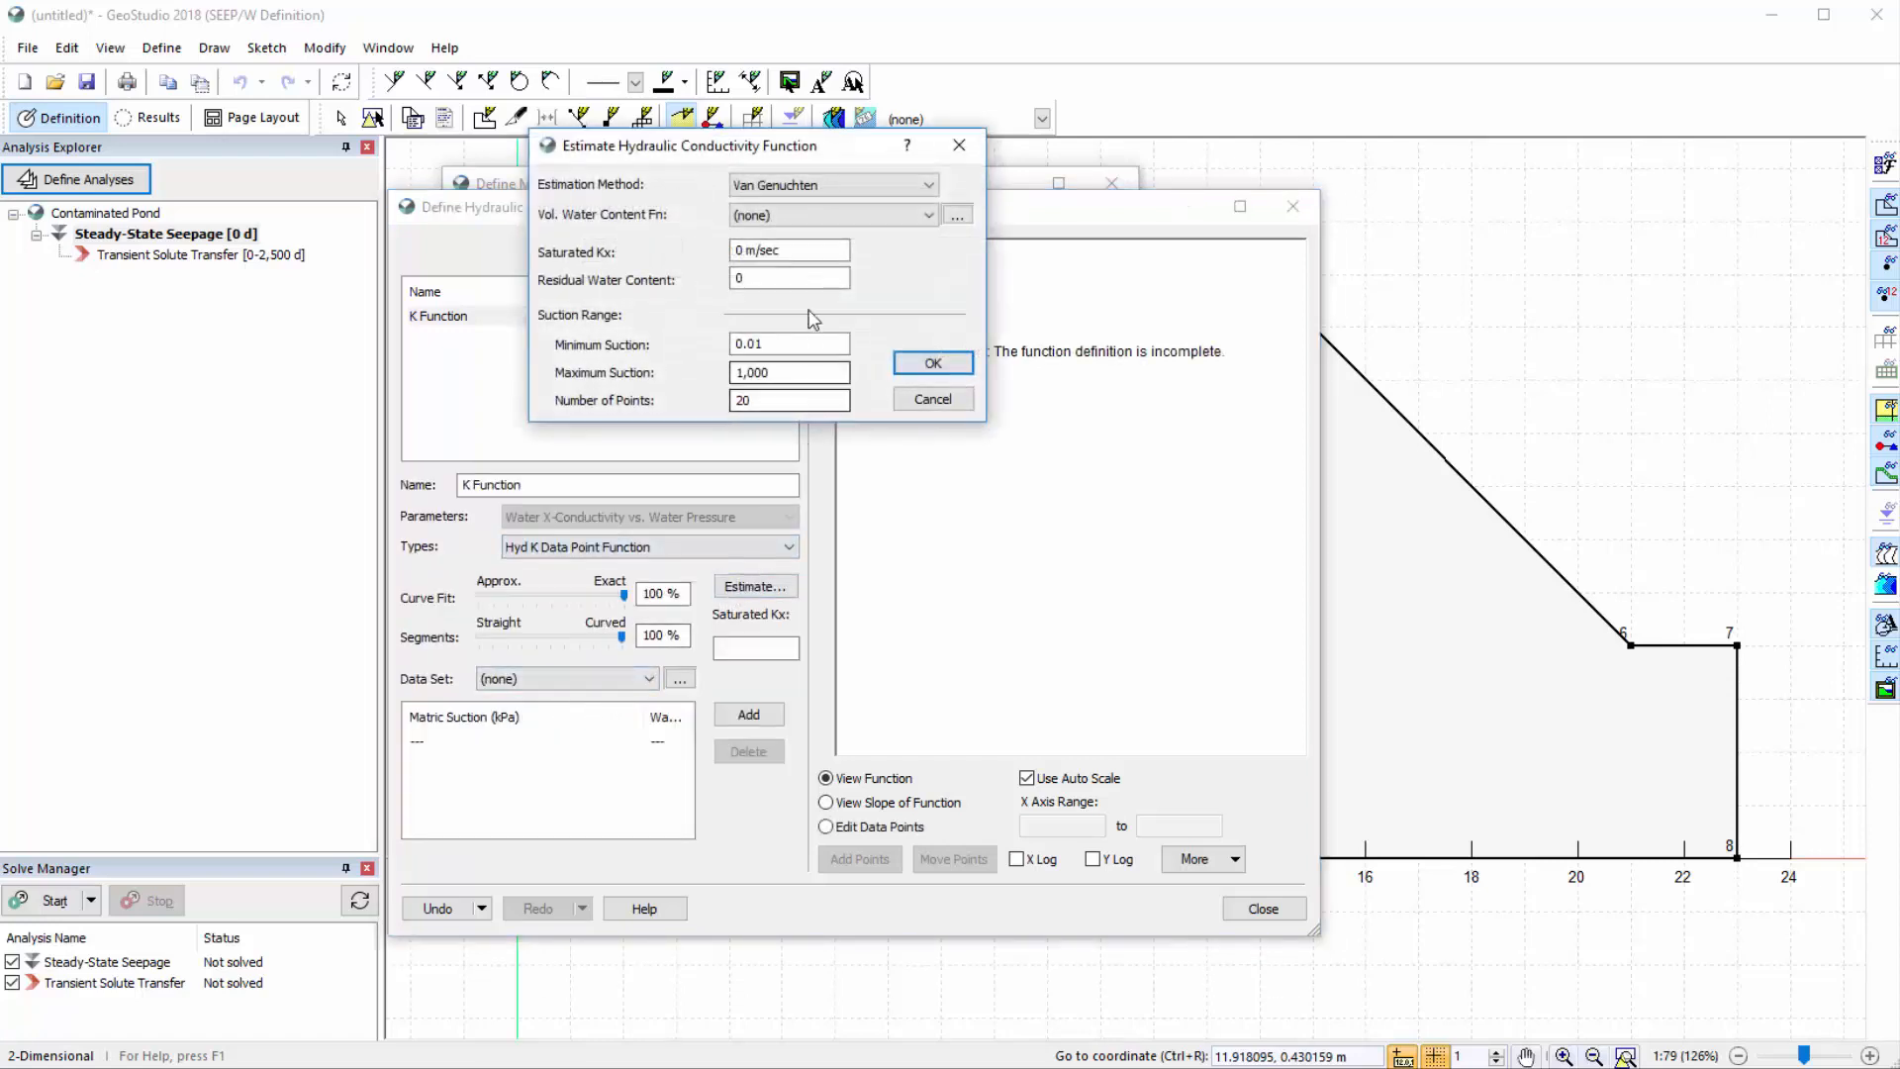
{"action": "left_click", "coordinate": [819, 184]}
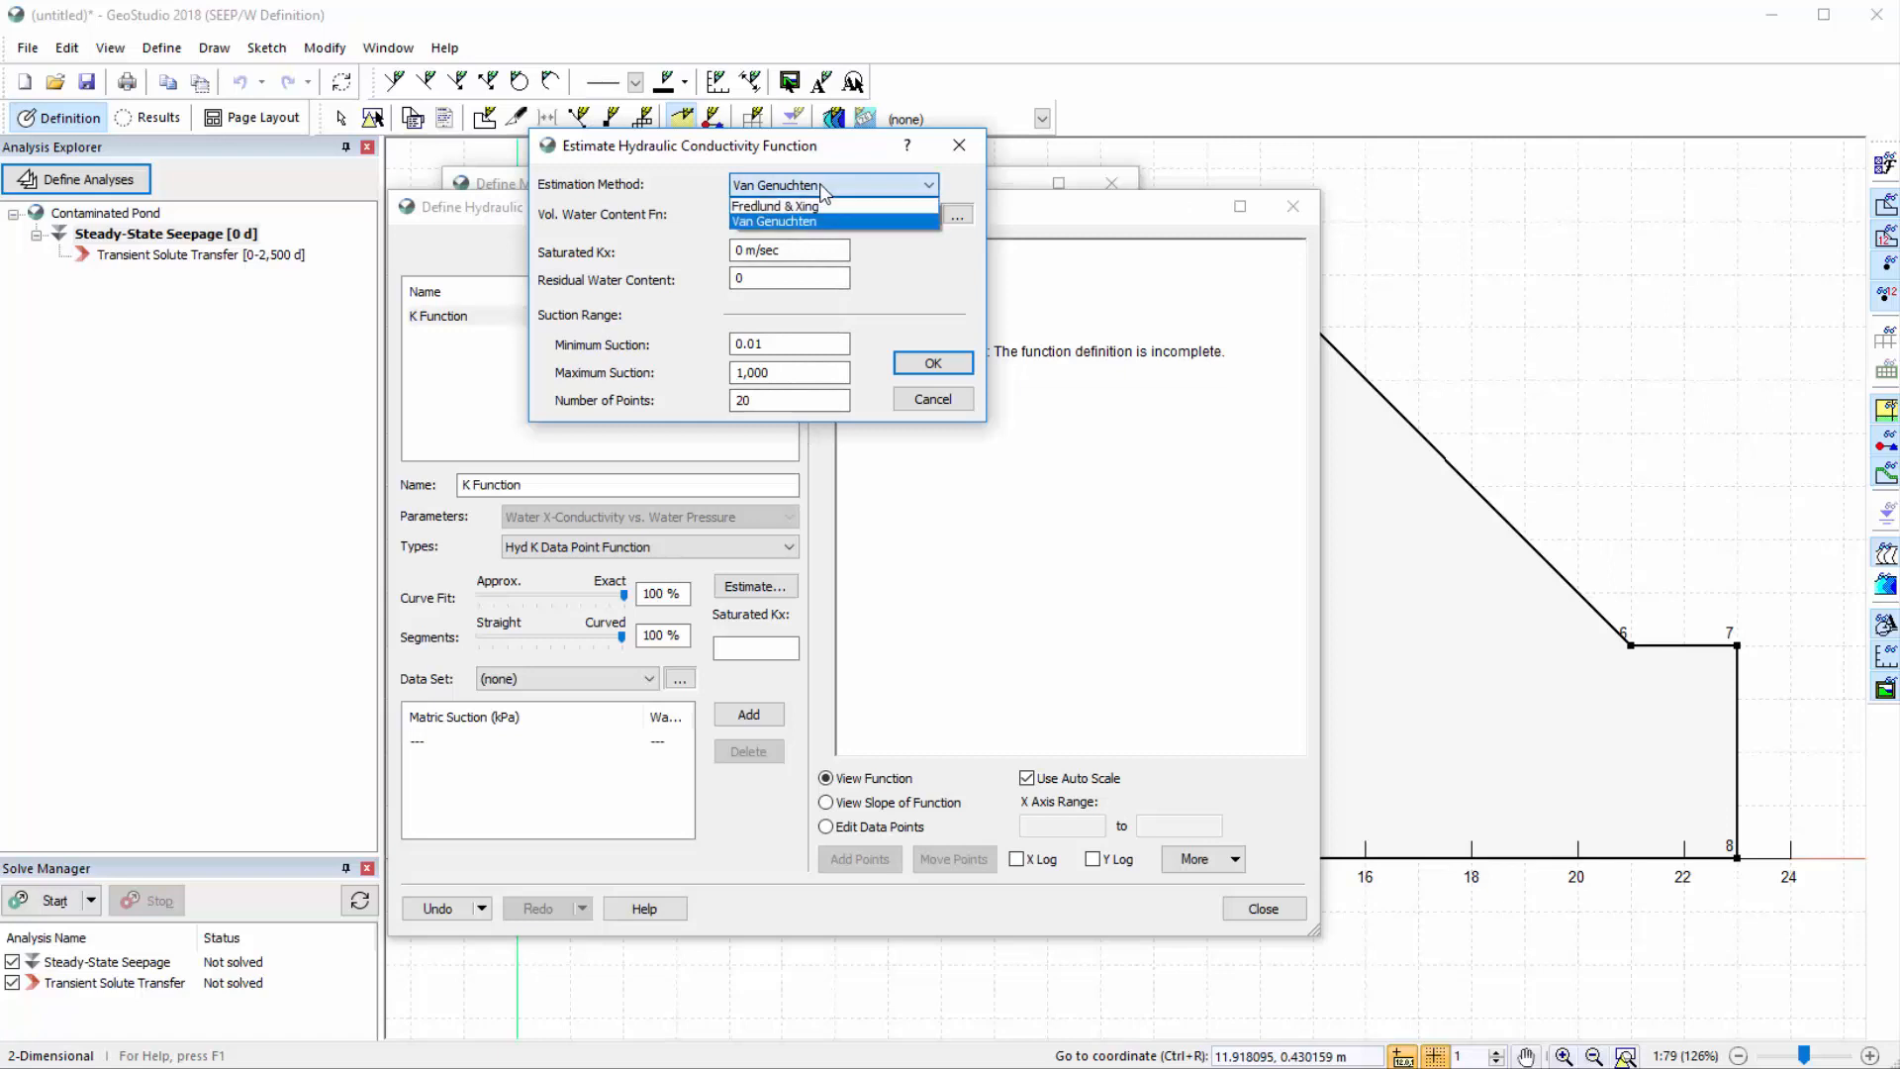
{"action": "left_click", "coordinate": [819, 185]}
{"action": "left_click", "coordinate": [835, 215]}
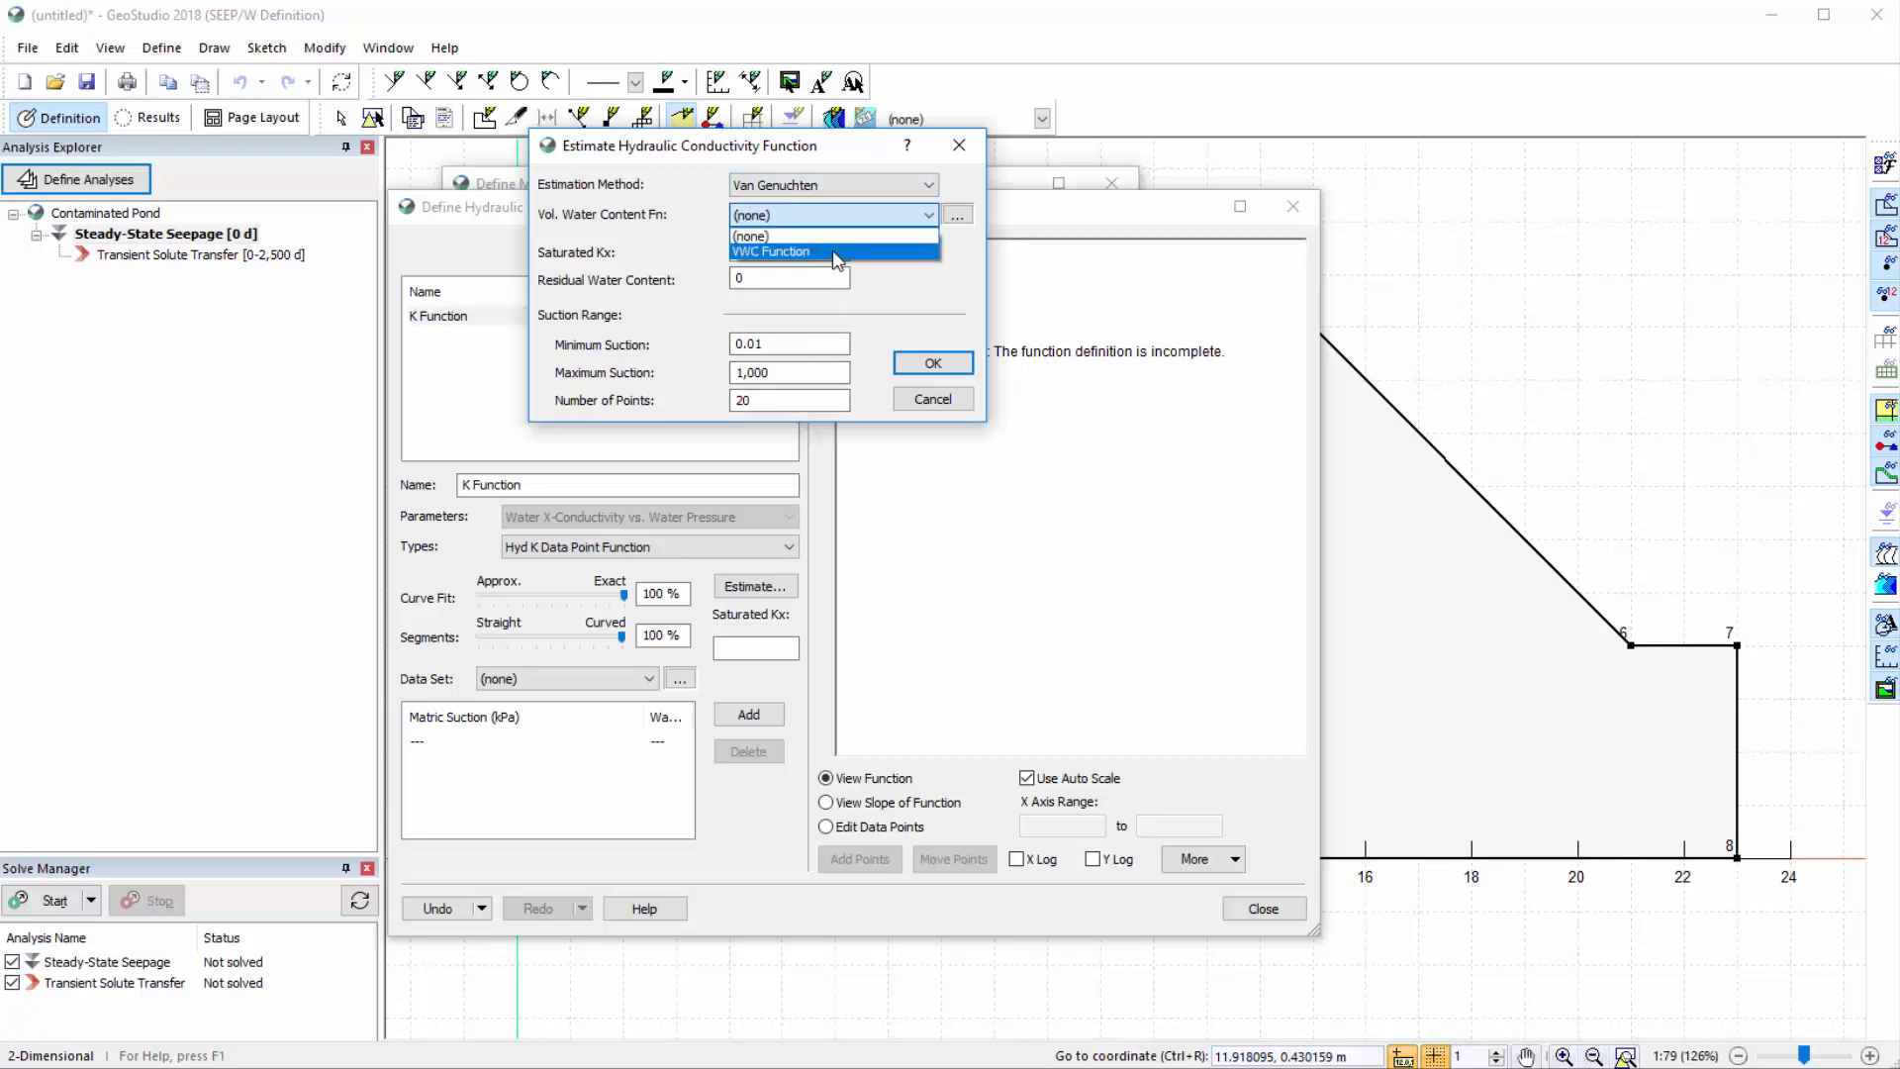
{"action": "left_click", "coordinate": [837, 252]}
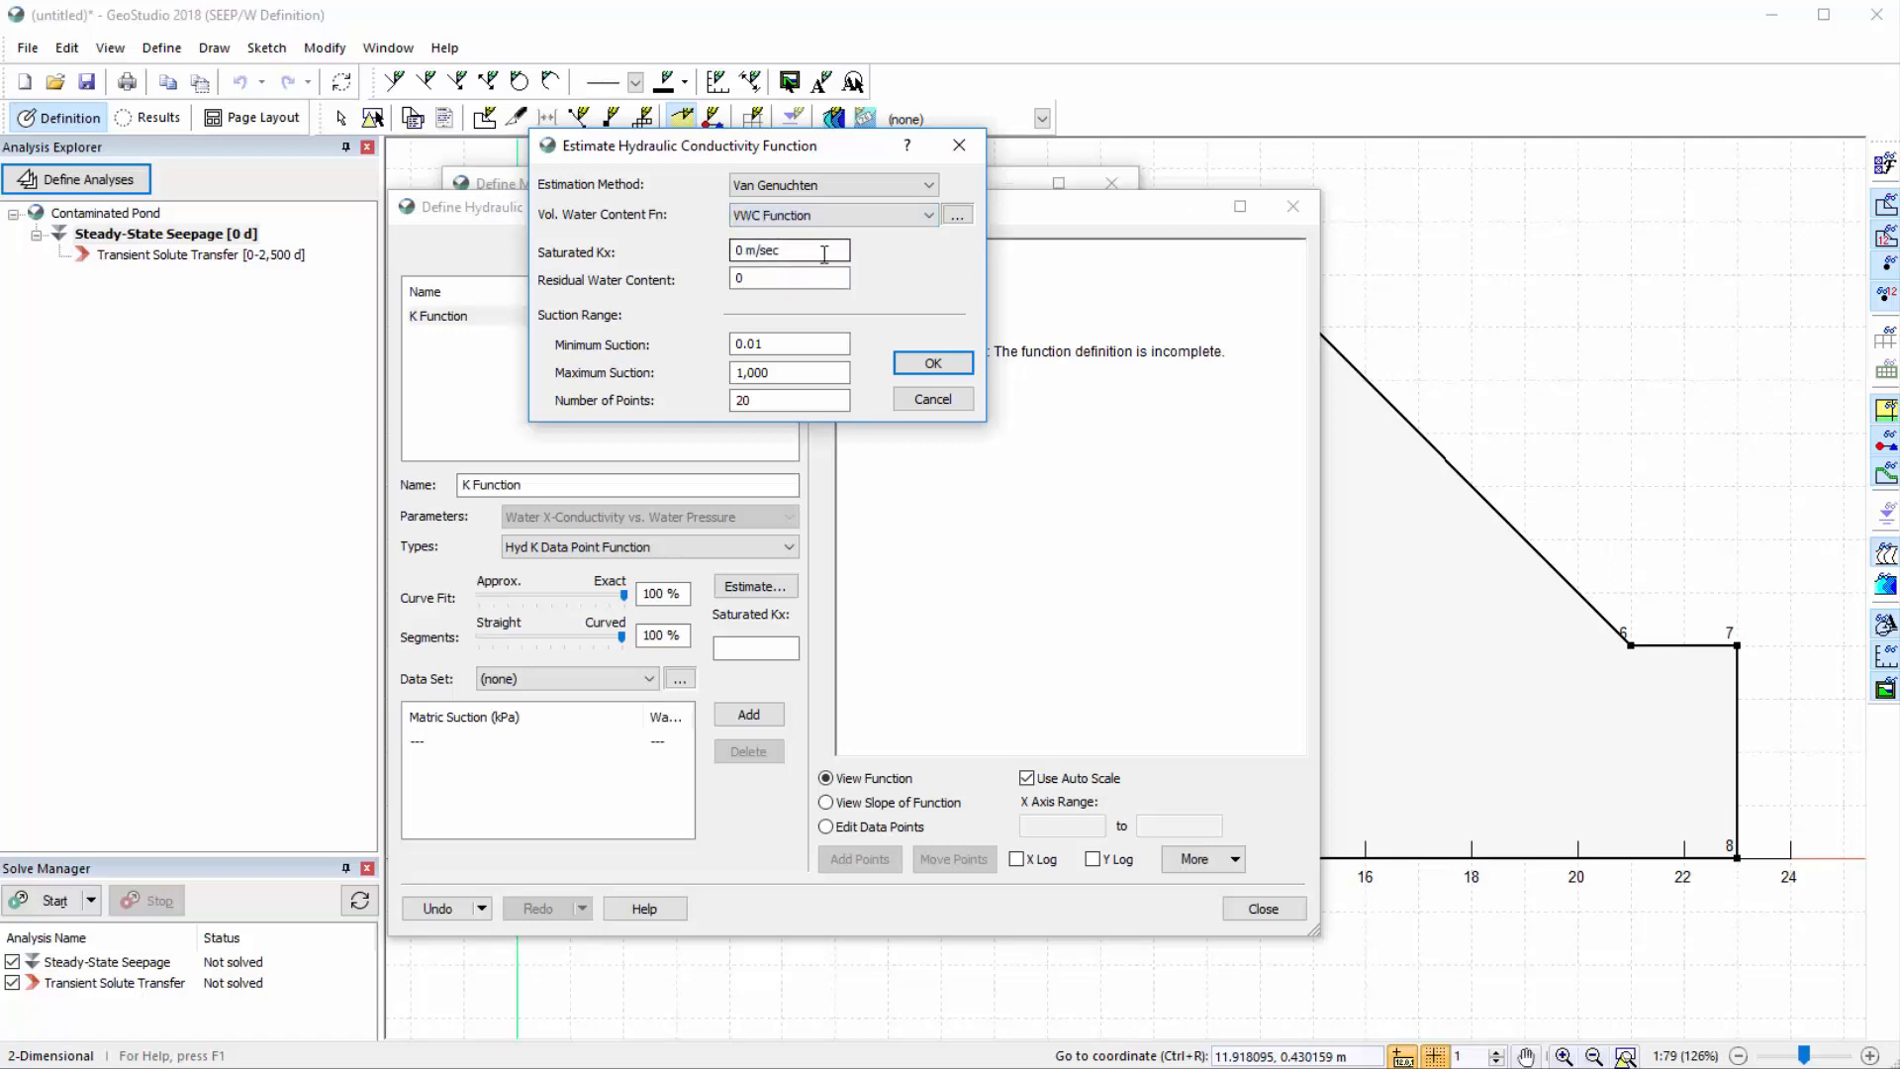
{"action": "left_click", "coordinate": [738, 250]}
{"action": "double_click", "coordinate": [738, 250]}
{"action": "type", "text": "1.2e-07"}
{"action": "key", "text": "Return"}
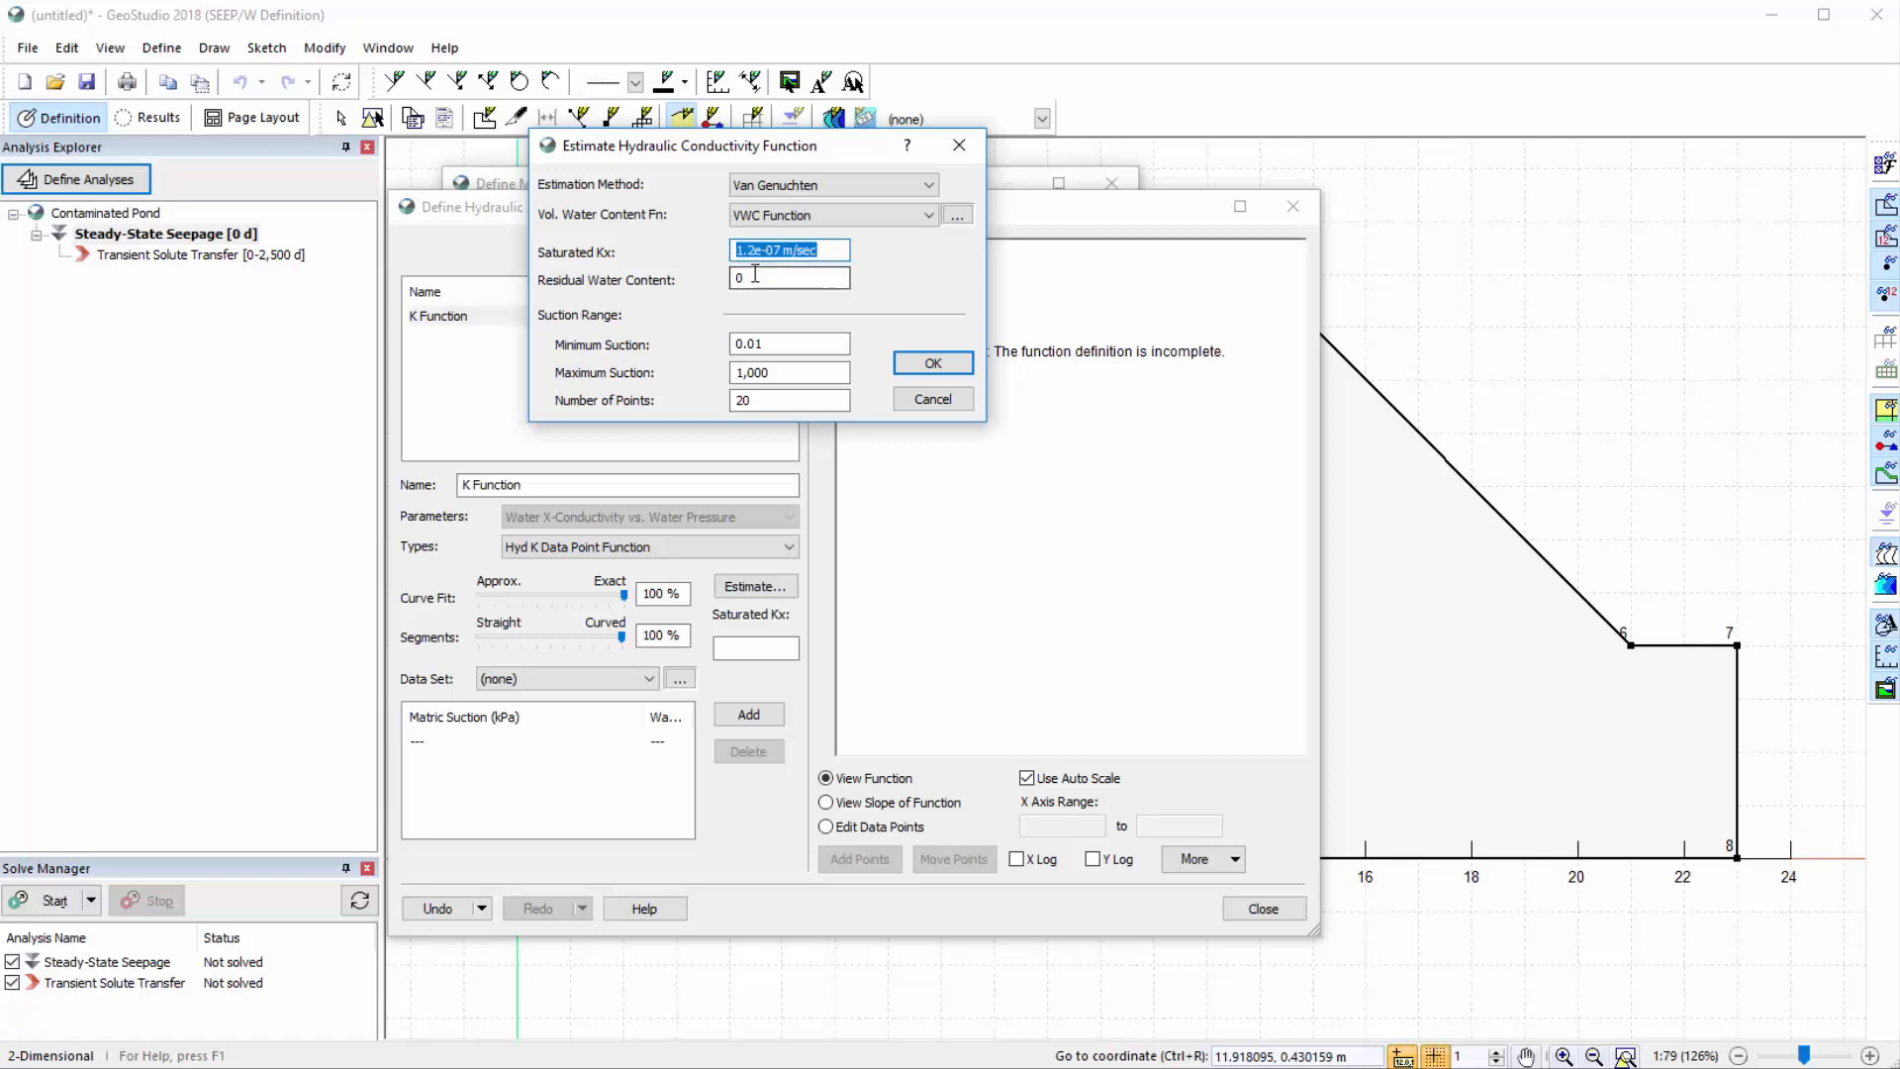
{"action": "left_click", "coordinate": [755, 276]}
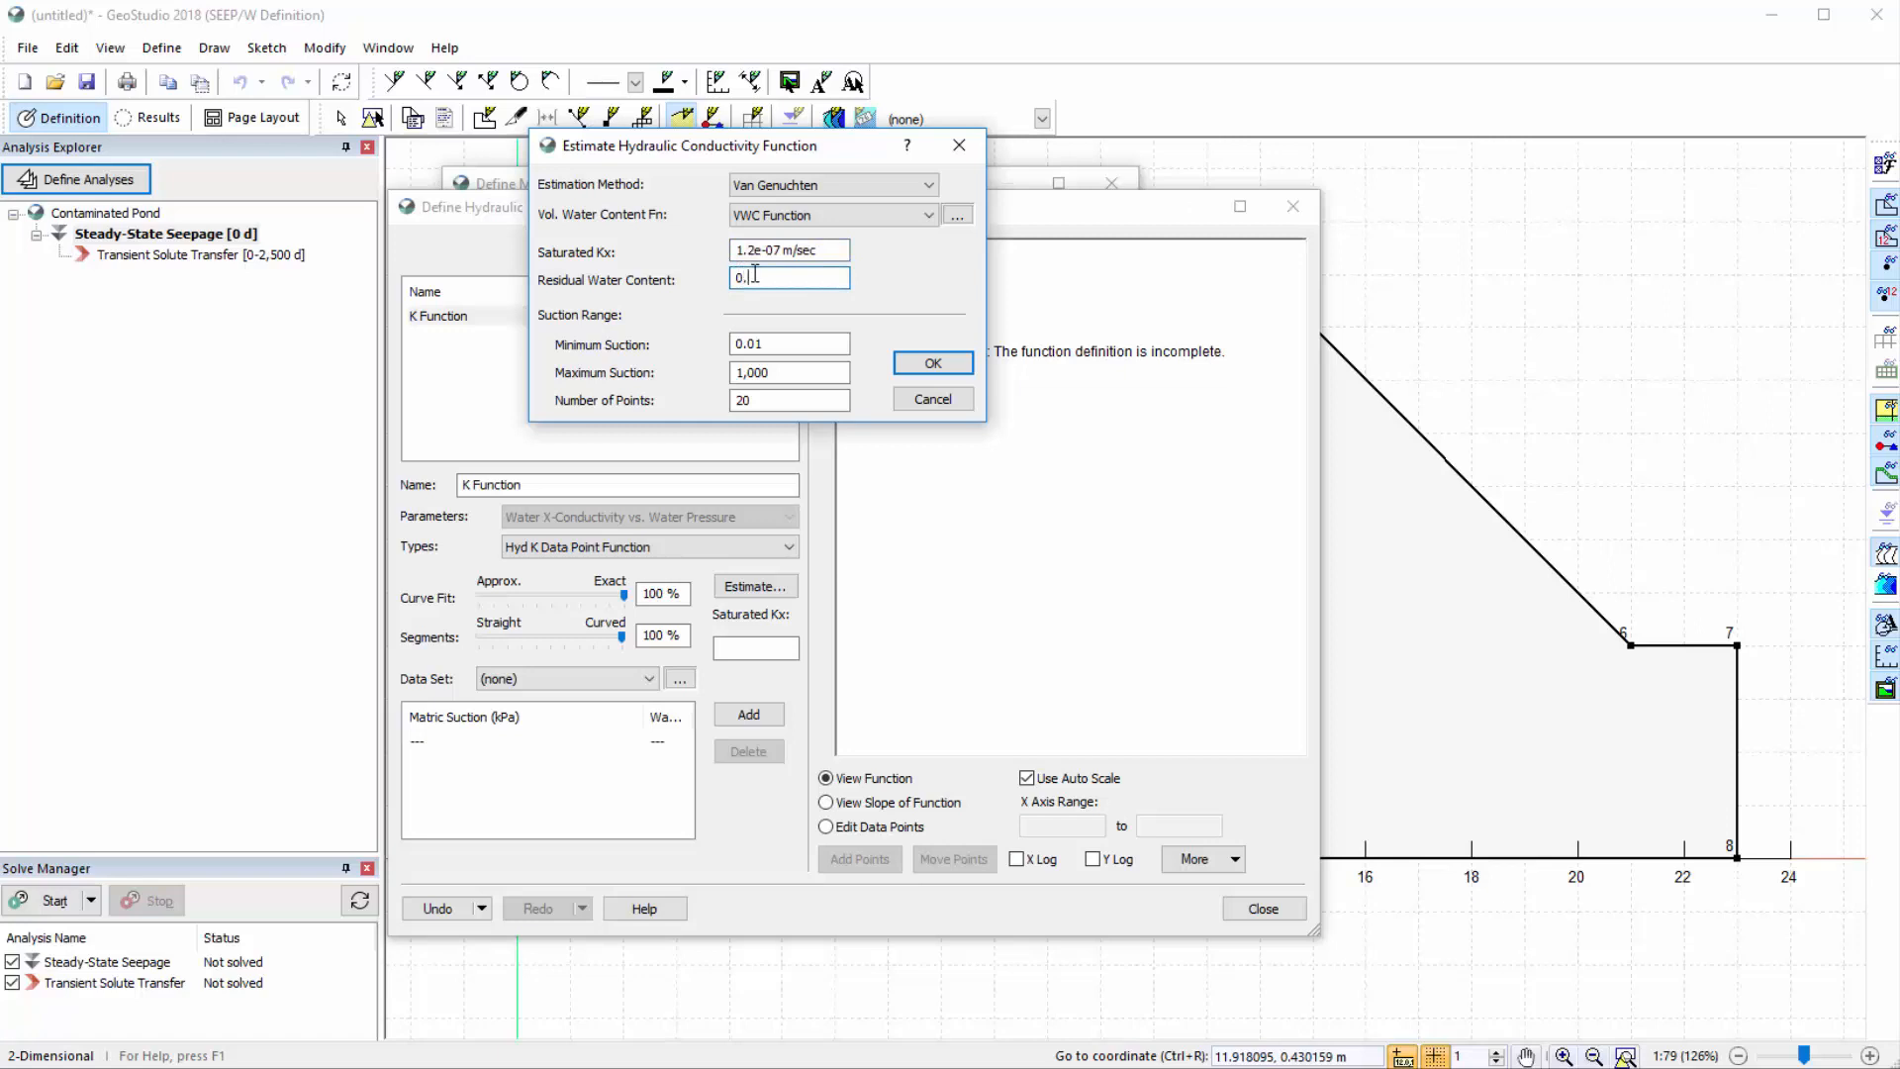
{"action": "type", "text": ".05"}
{"action": "left_click", "coordinate": [926, 364]}
Plot the K Function on logarithmic X and Y axes, and assign it as Silt's hydraulic conductivity function to finish defining materials
{"action": "left_click", "coordinate": [1017, 860]}
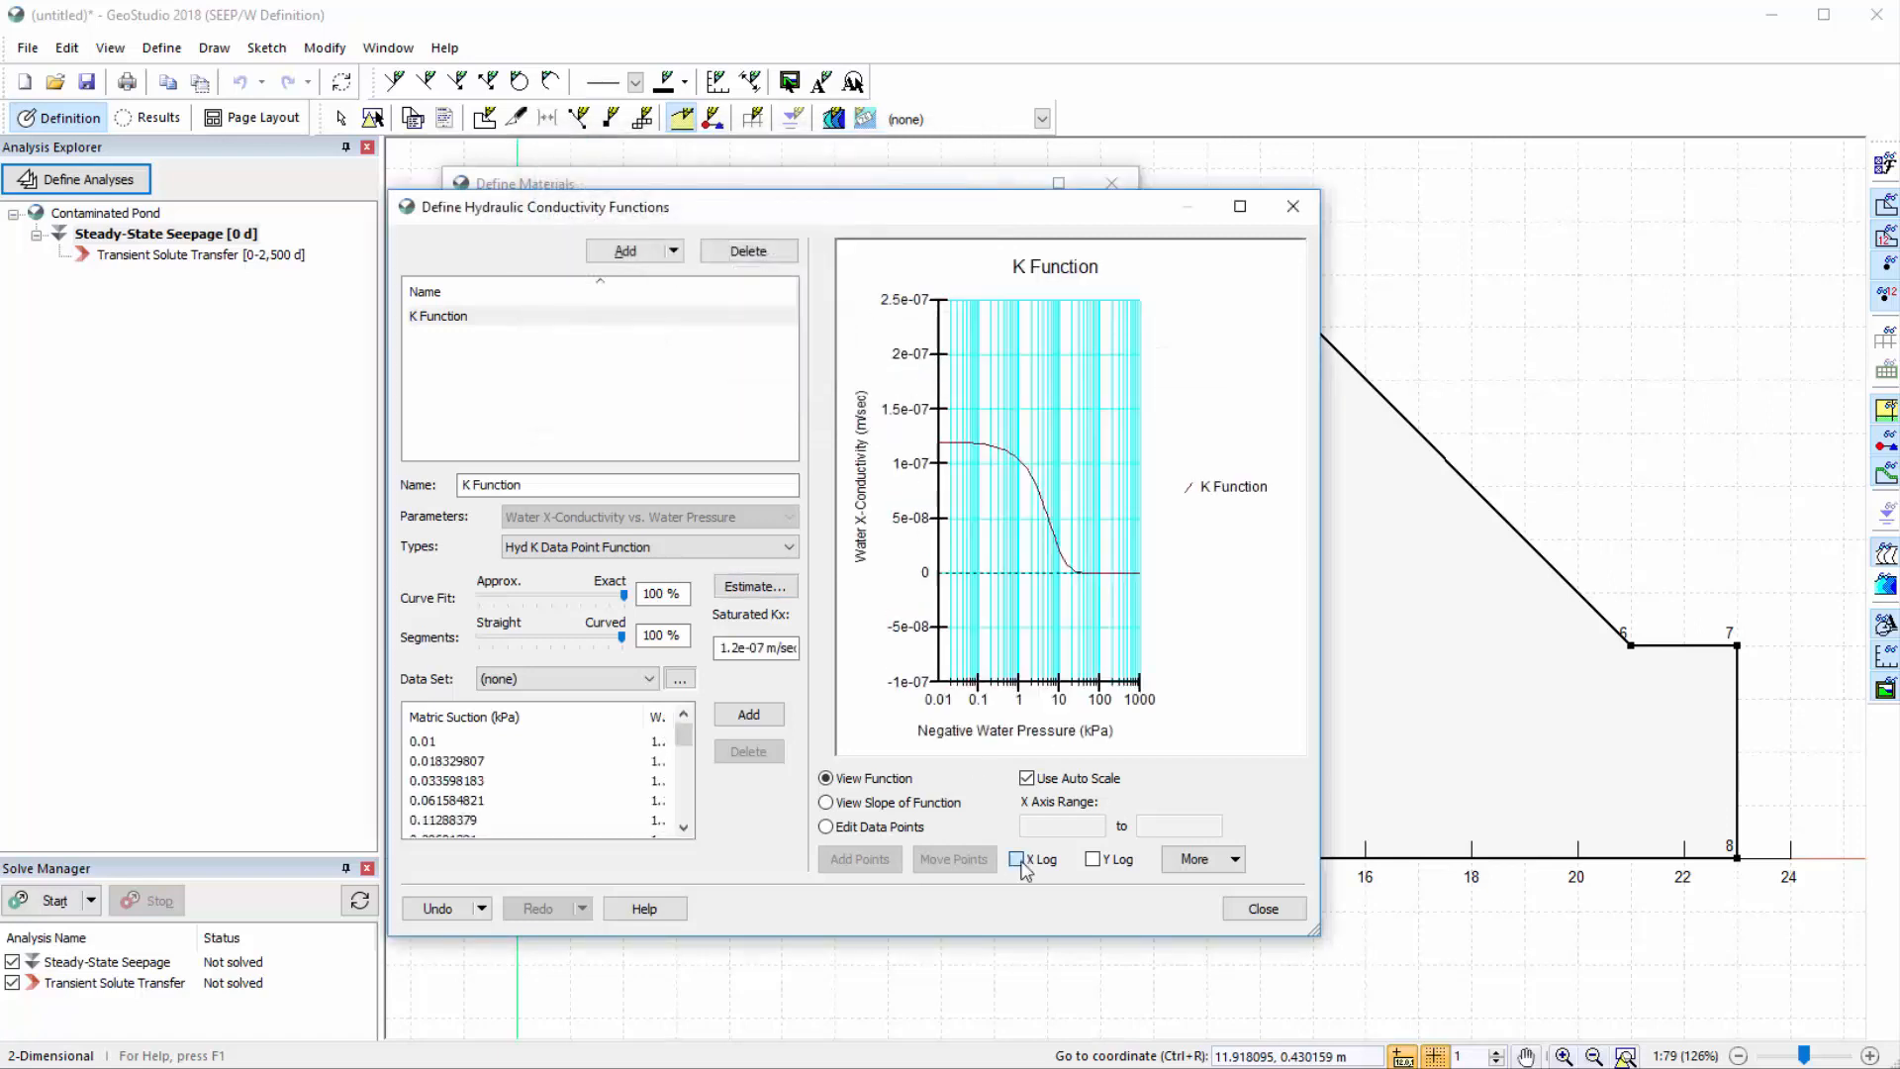
{"action": "left_click", "coordinate": [1093, 859]}
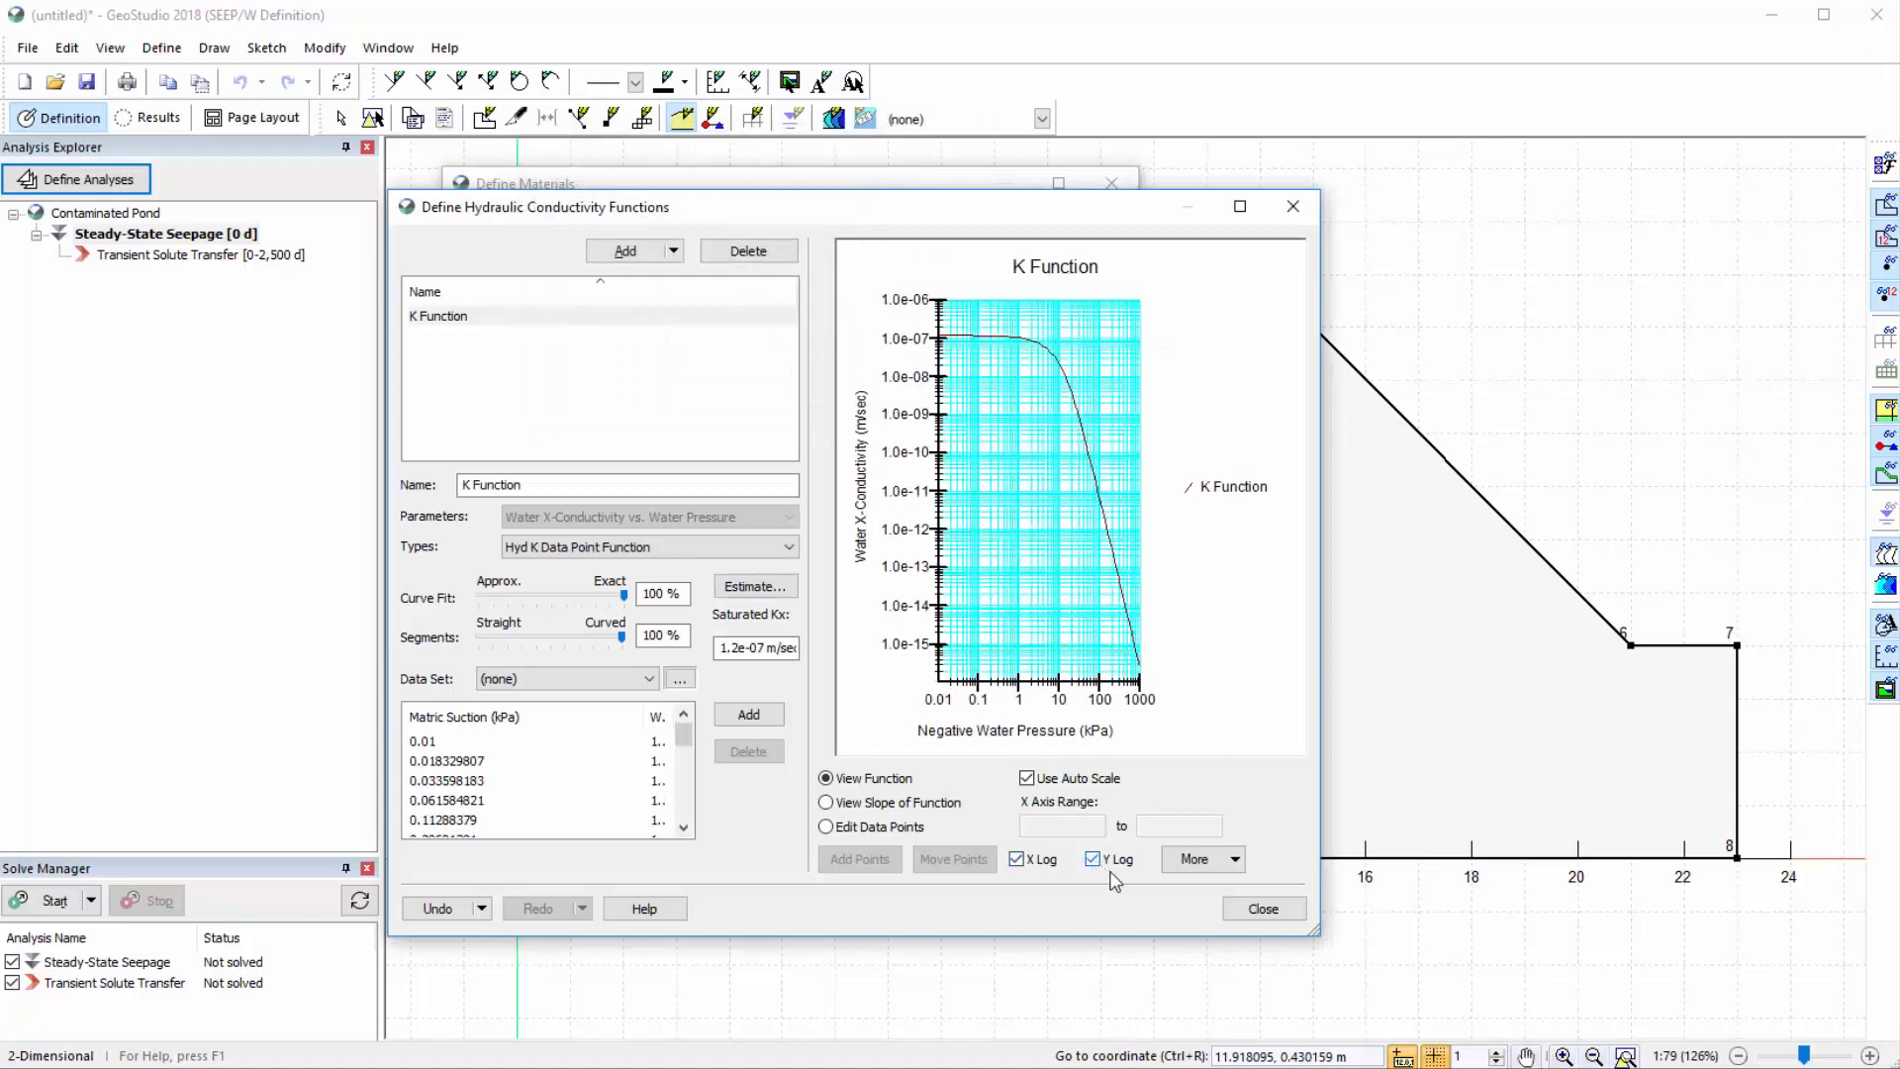
{"action": "left_click", "coordinate": [1243, 911]}
{"action": "left_click", "coordinate": [797, 635]}
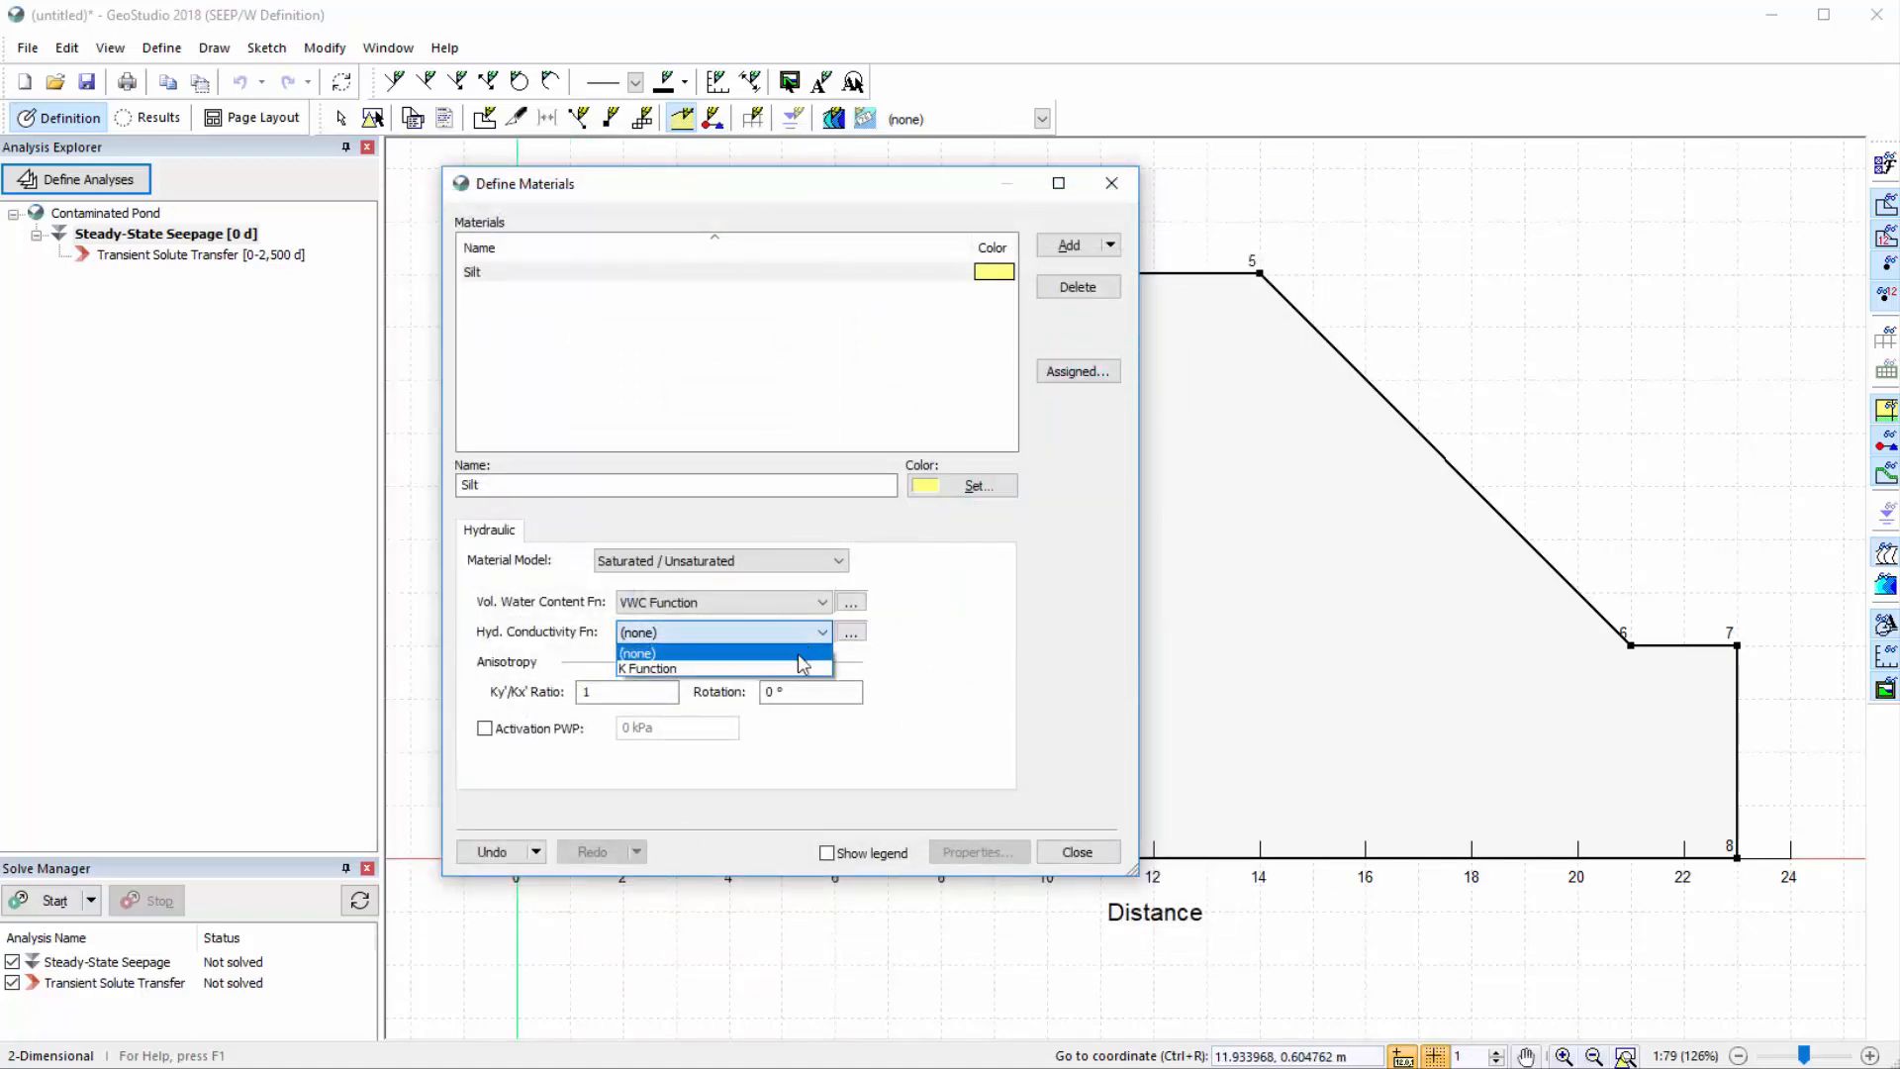
{"action": "left_click", "coordinate": [806, 671]}
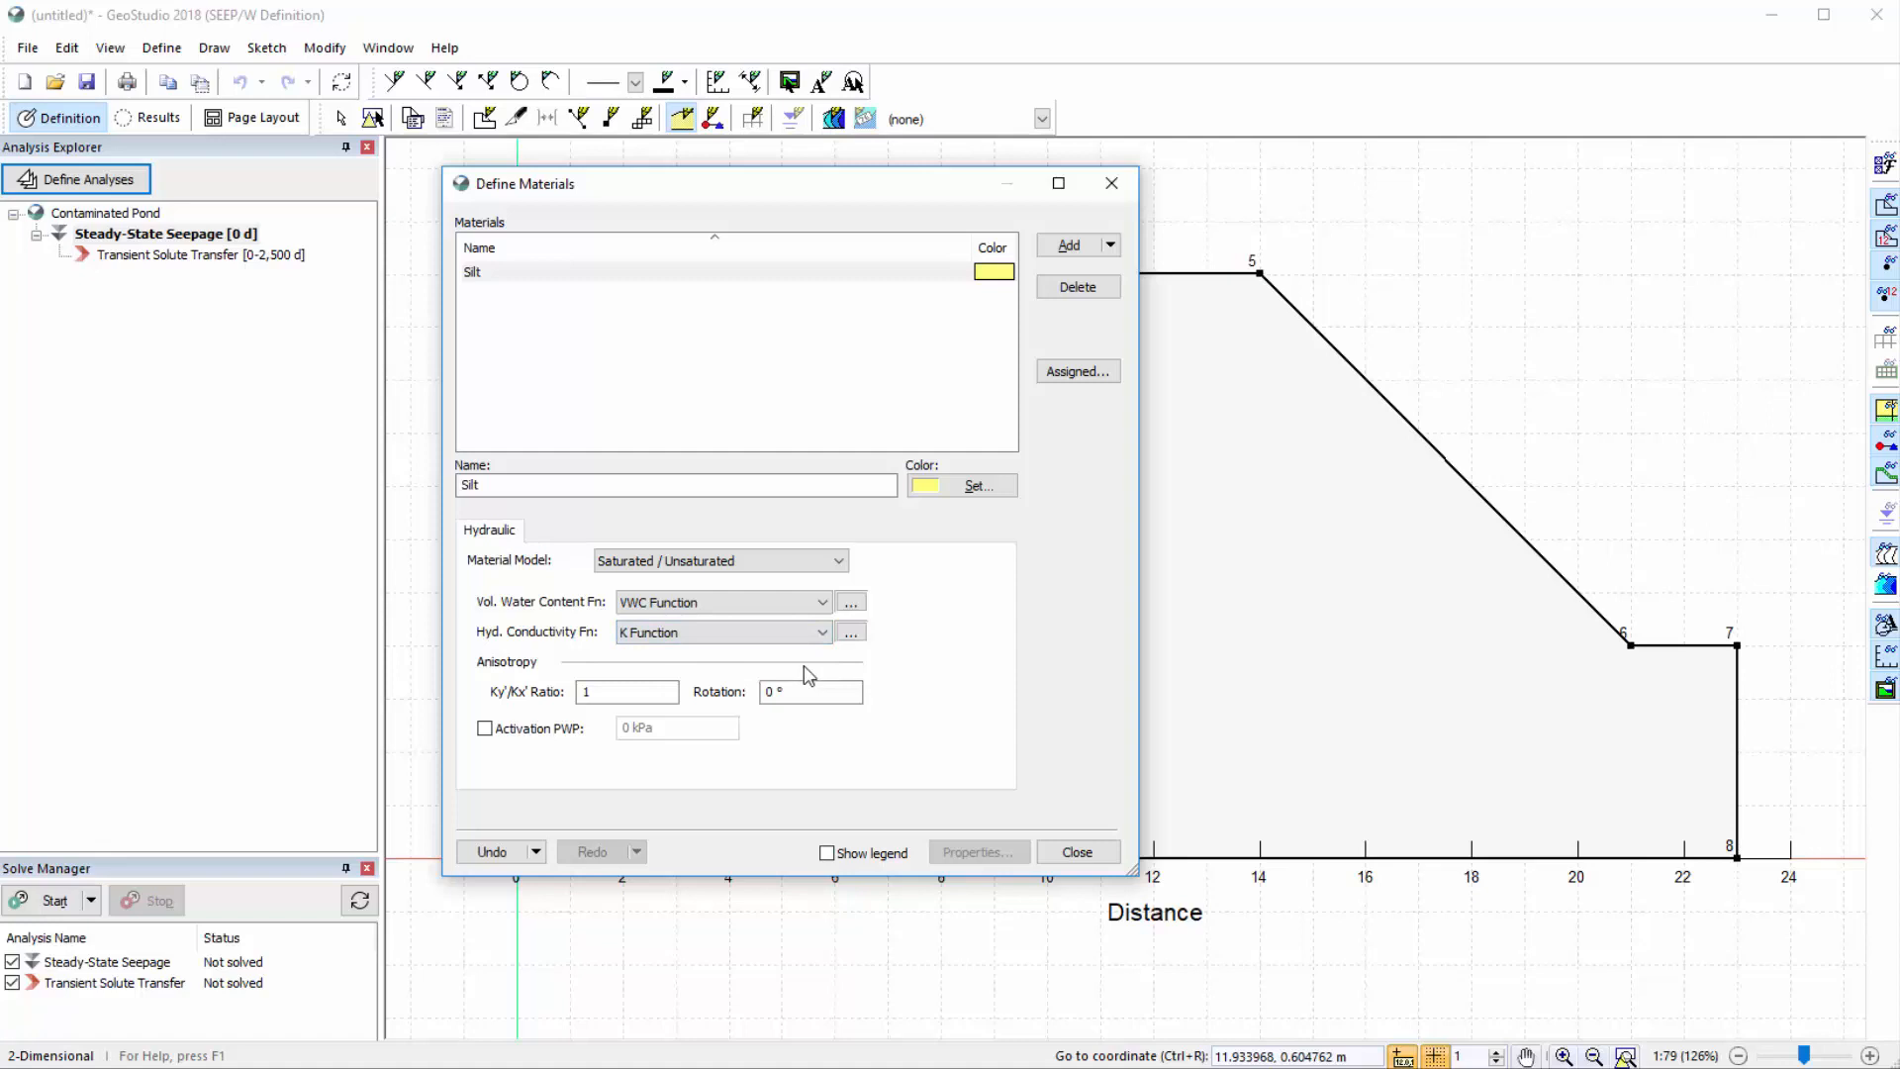
{"action": "left_click", "coordinate": [1077, 853]}
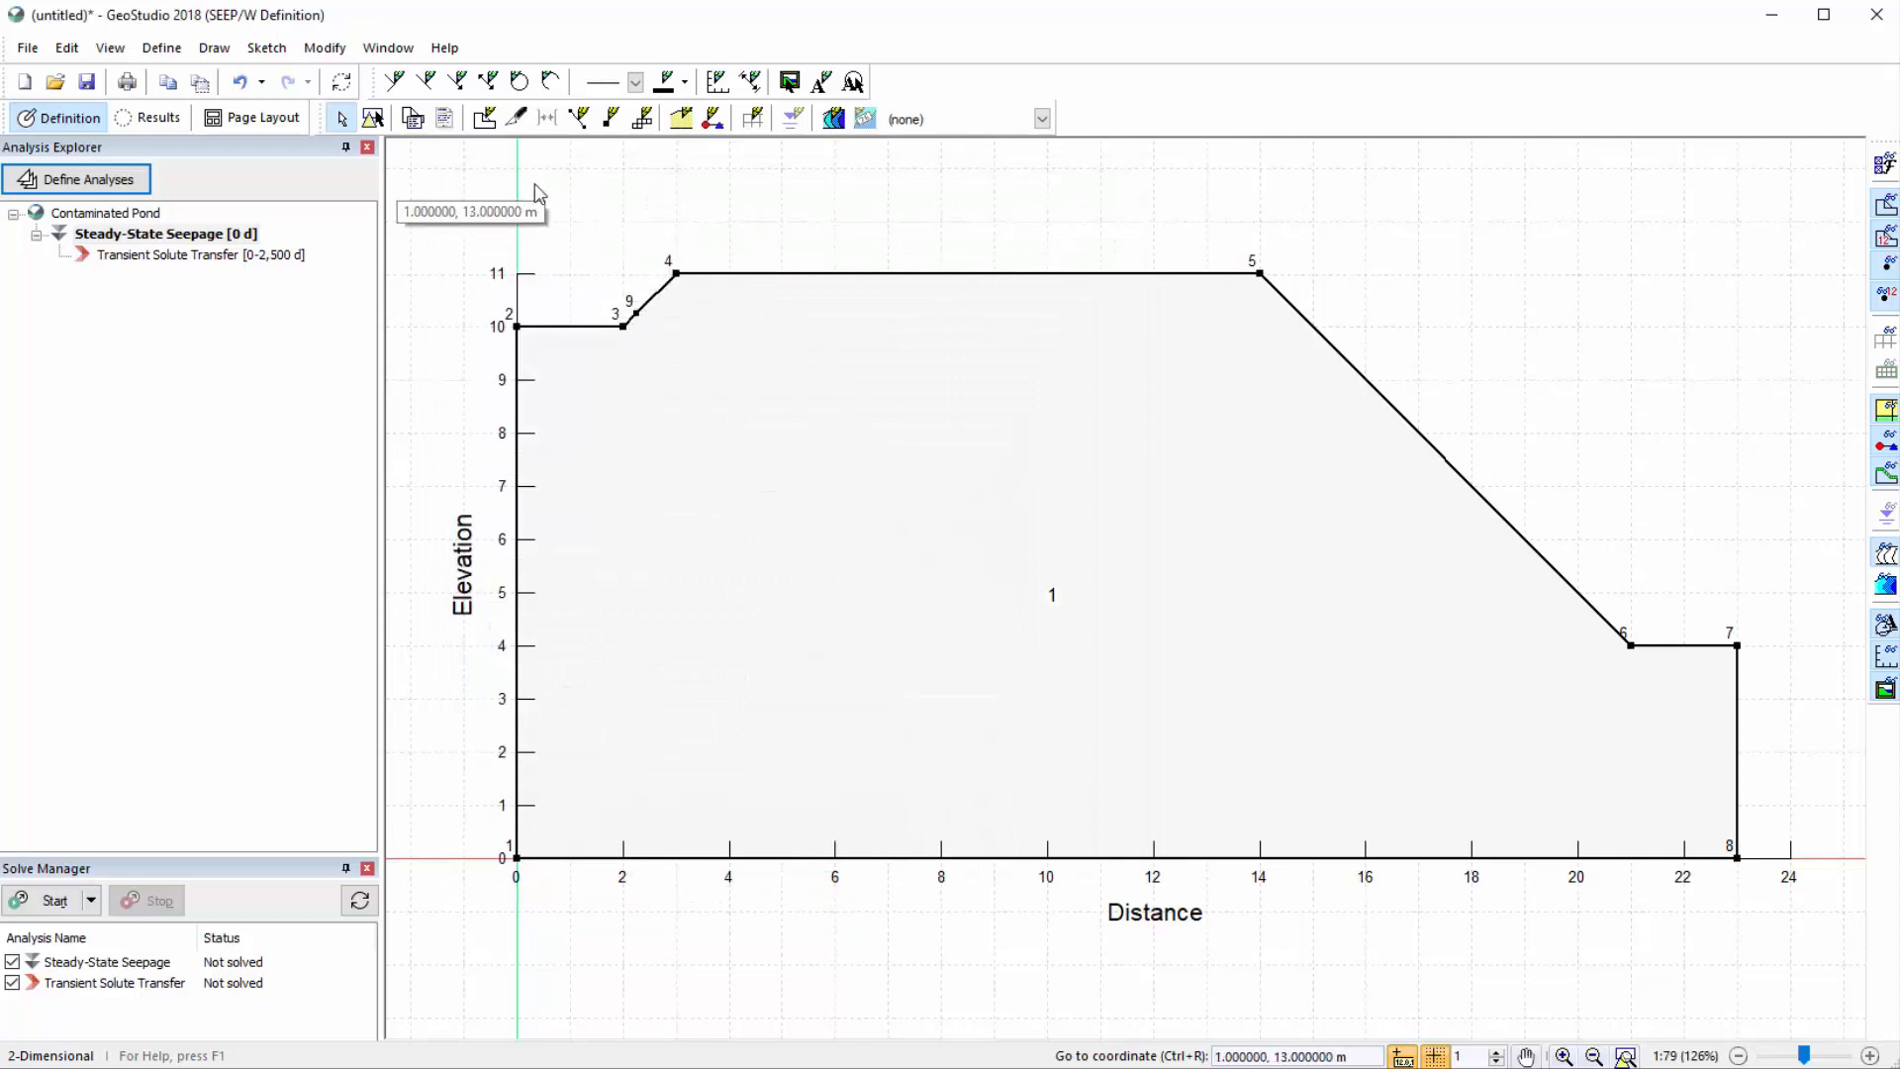
Assign the Silt material to region 1 in both the Steady-State Seepage and Transient Solute Transfer analyses
{"action": "left_click", "coordinate": [214, 48]}
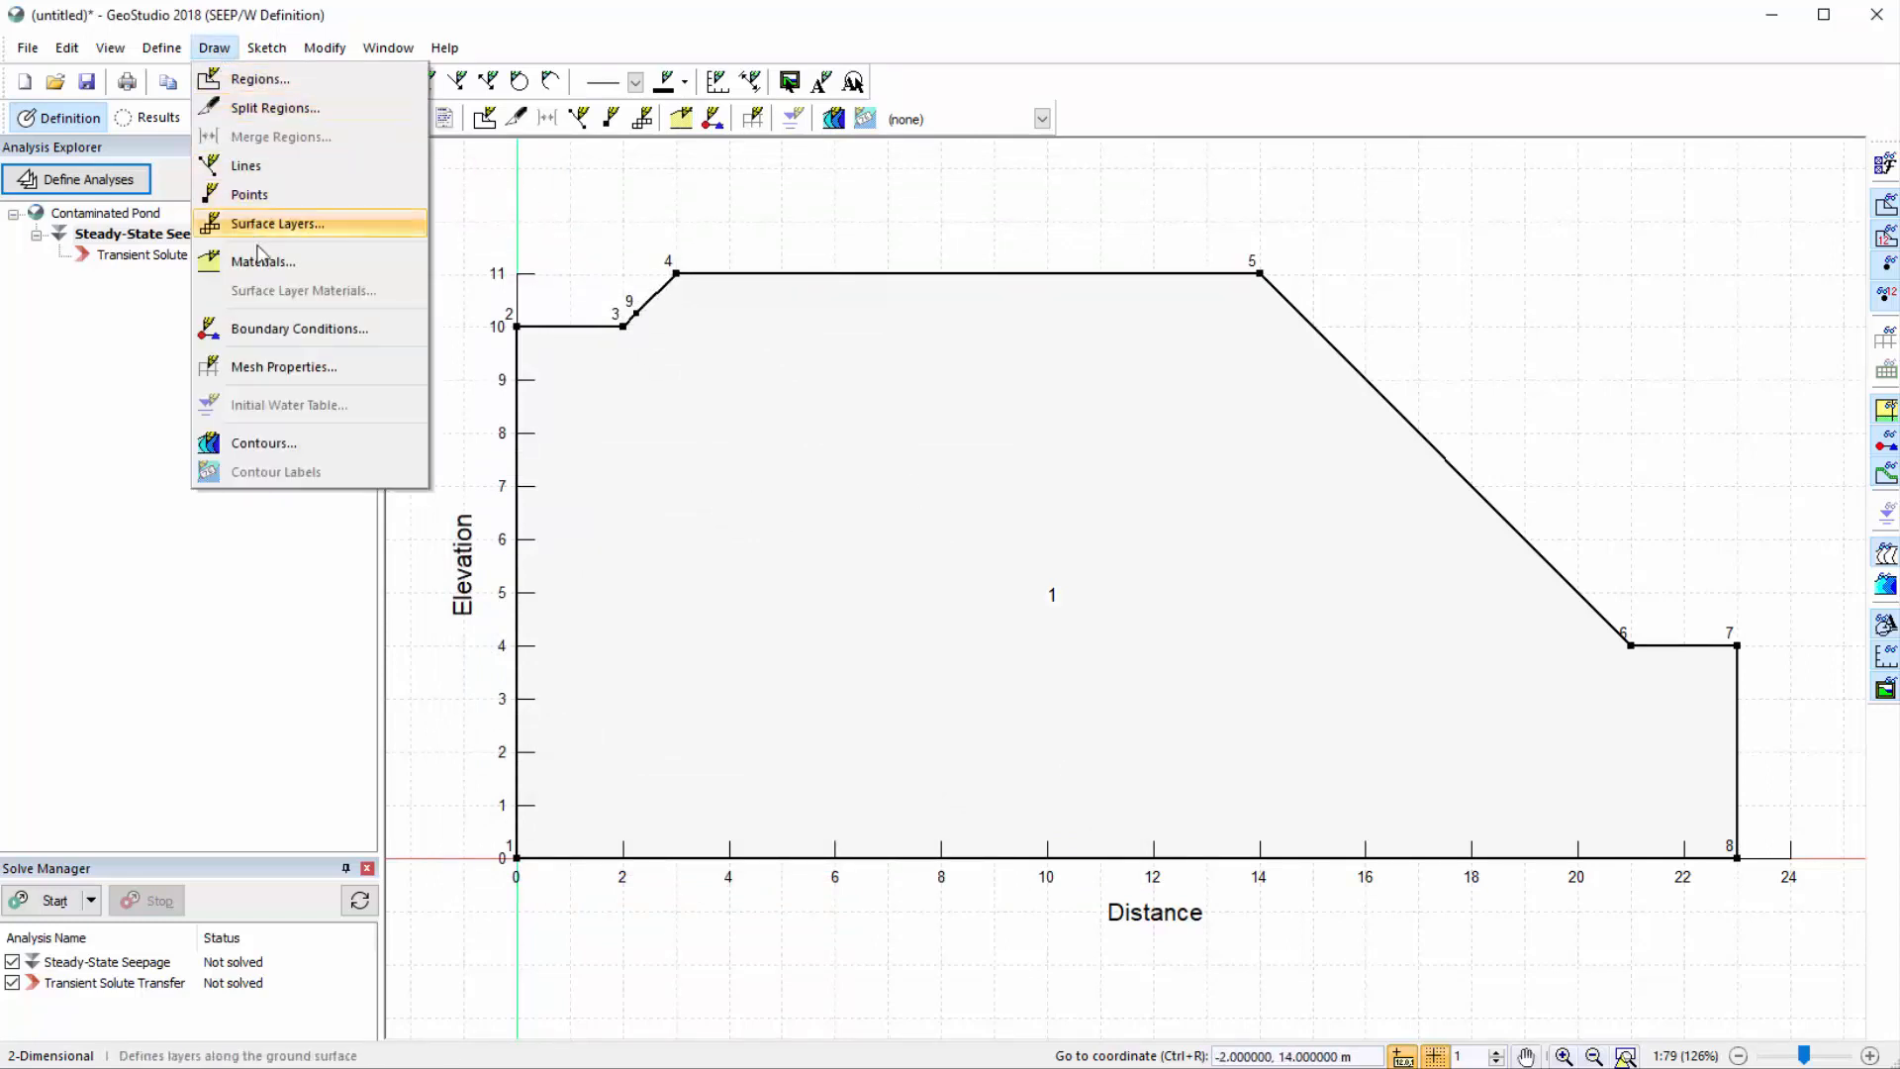
{"action": "left_click", "coordinate": [281, 272]}
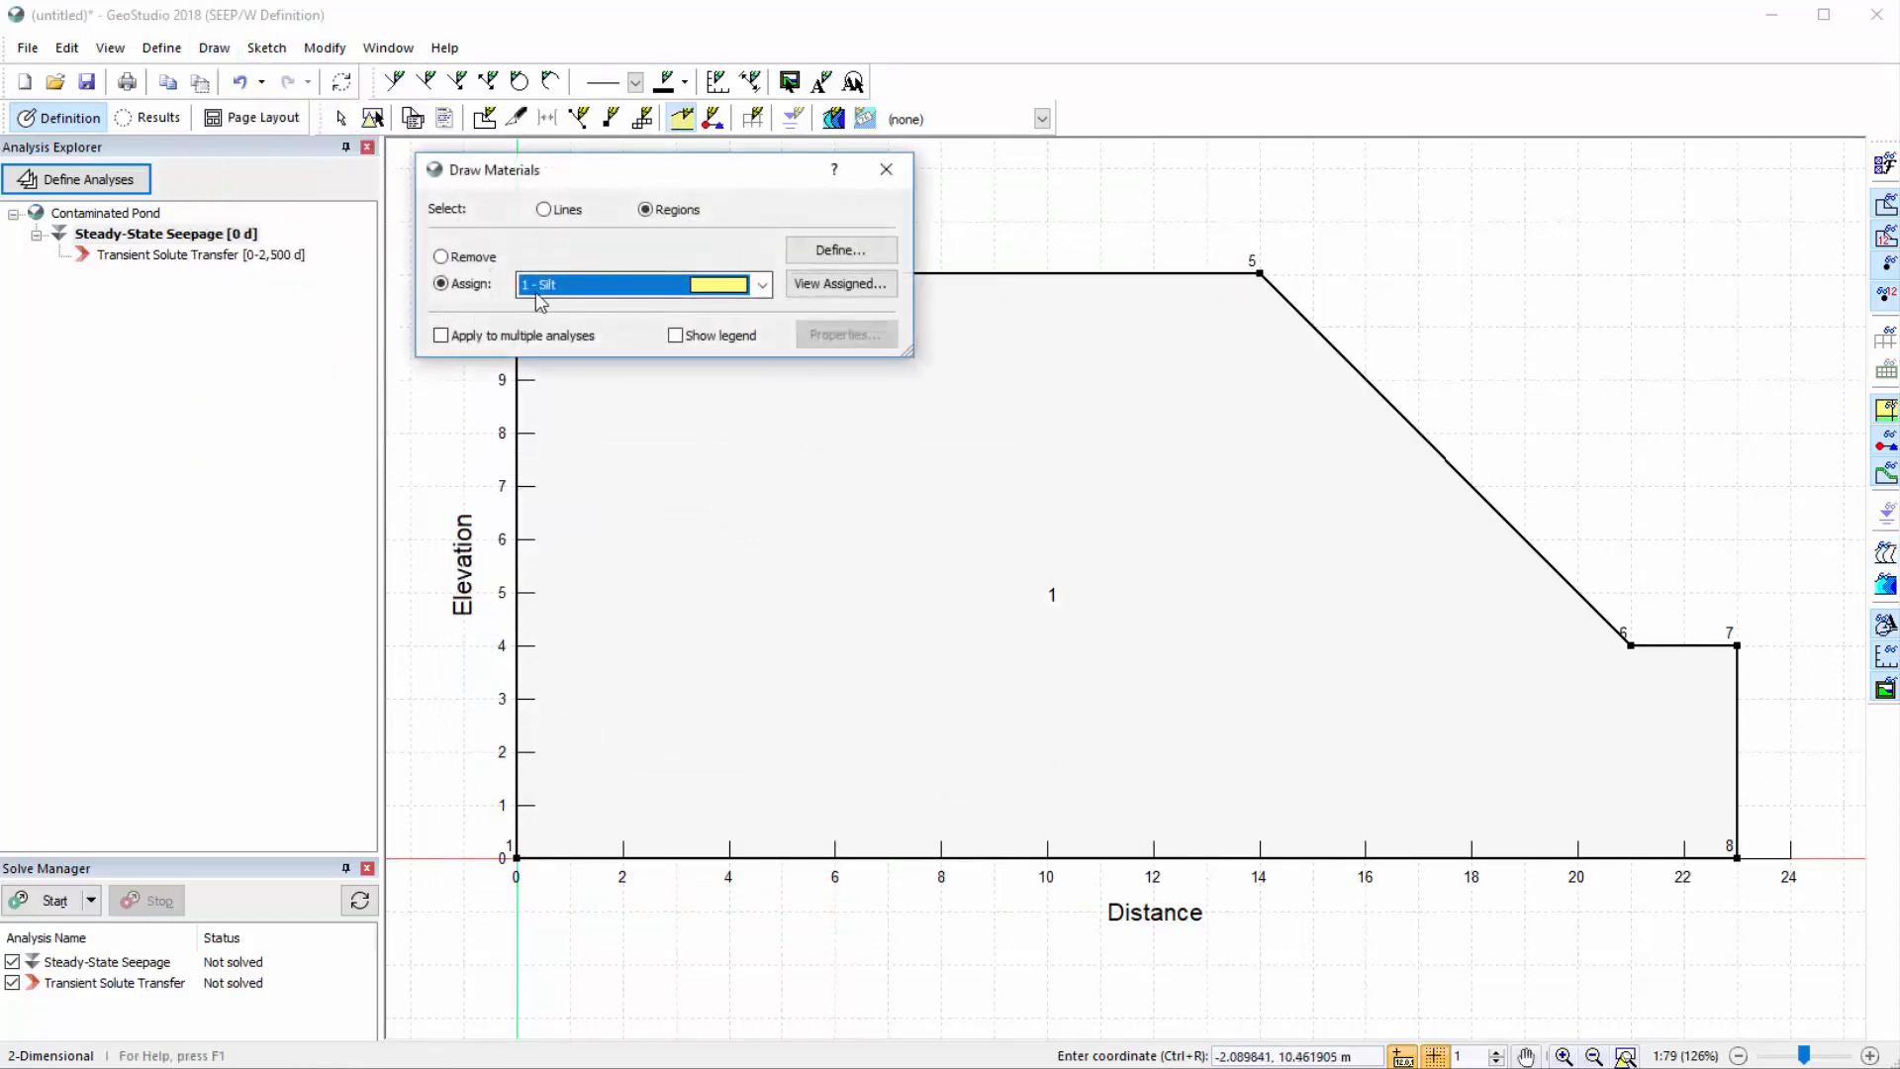
{"action": "left_click", "coordinate": [442, 335]}
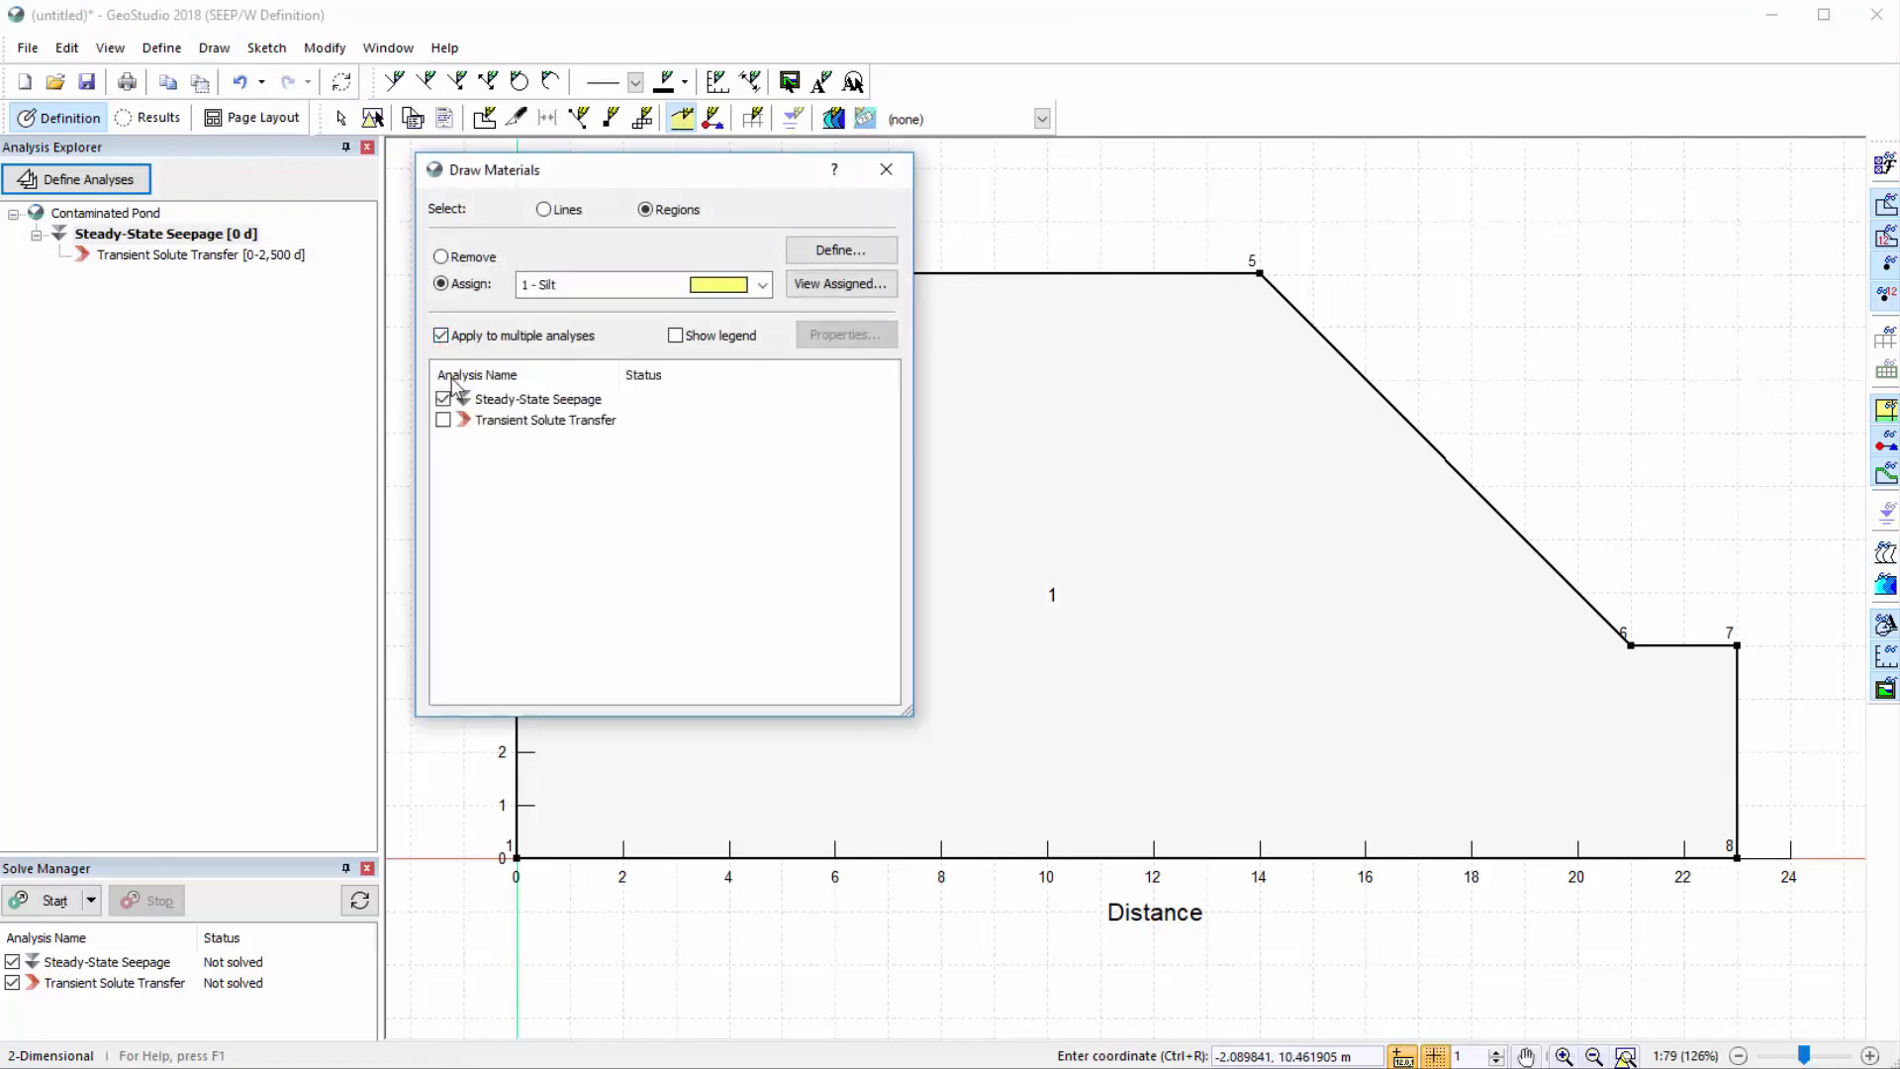
{"action": "left_click", "coordinate": [444, 421]}
{"action": "left_click", "coordinate": [994, 540]}
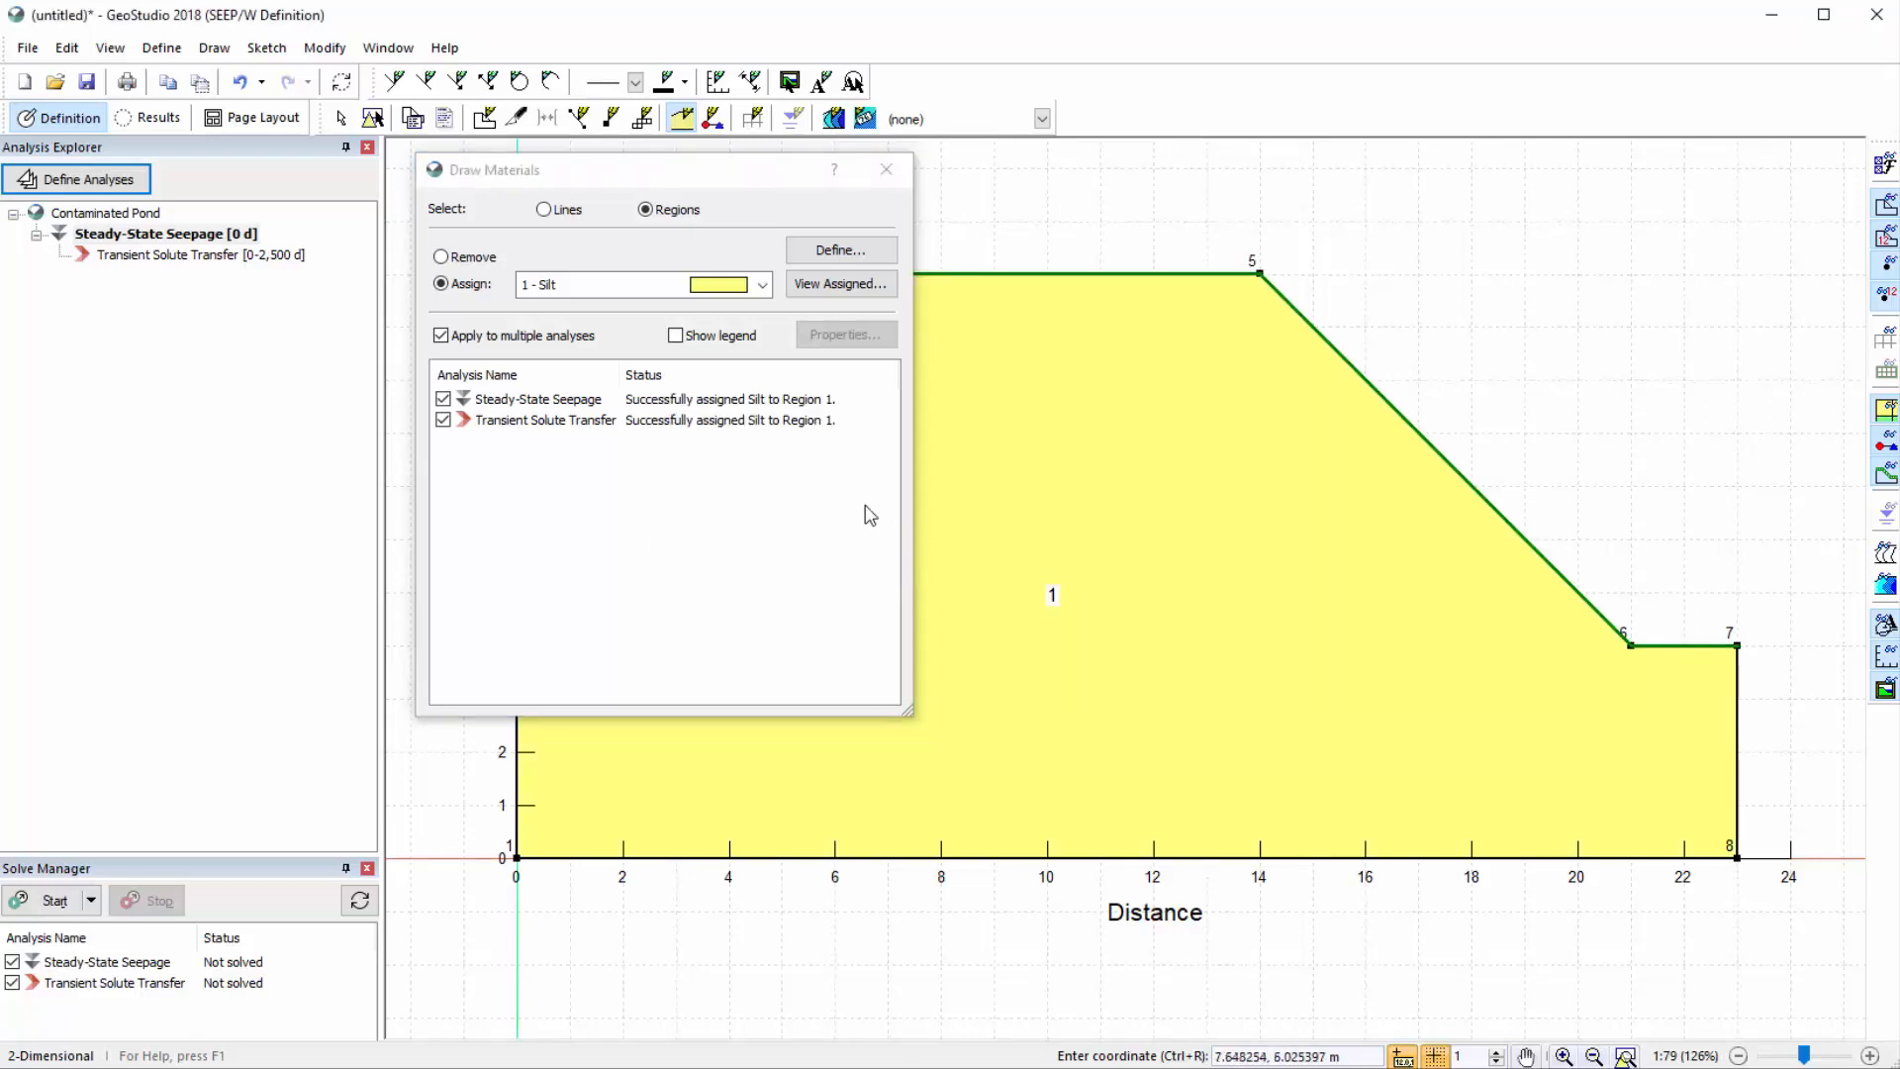
{"action": "left_click", "coordinate": [887, 170]}
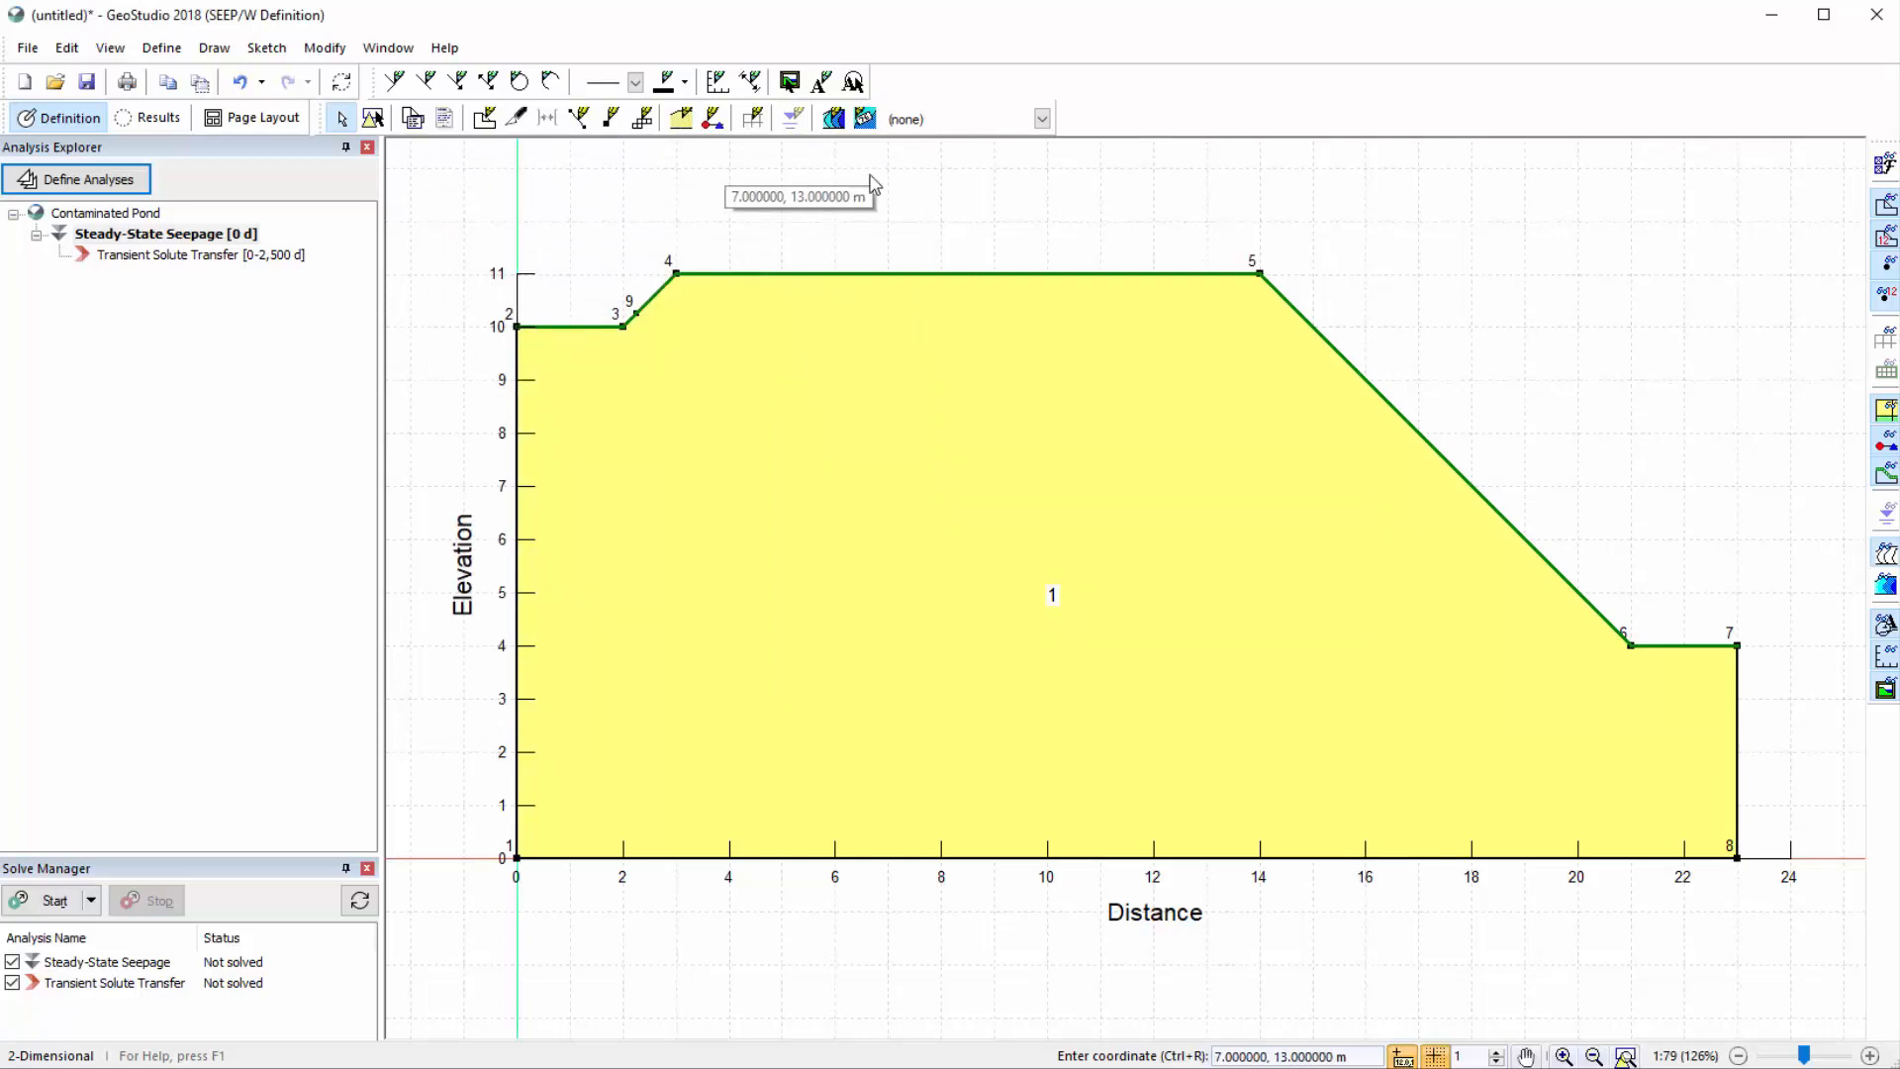
Check the Zero Pressure and Drainage boundary conditions, and add a hydraulic boundary condition named Water Level in Pond
{"action": "left_click", "coordinate": [161, 48]}
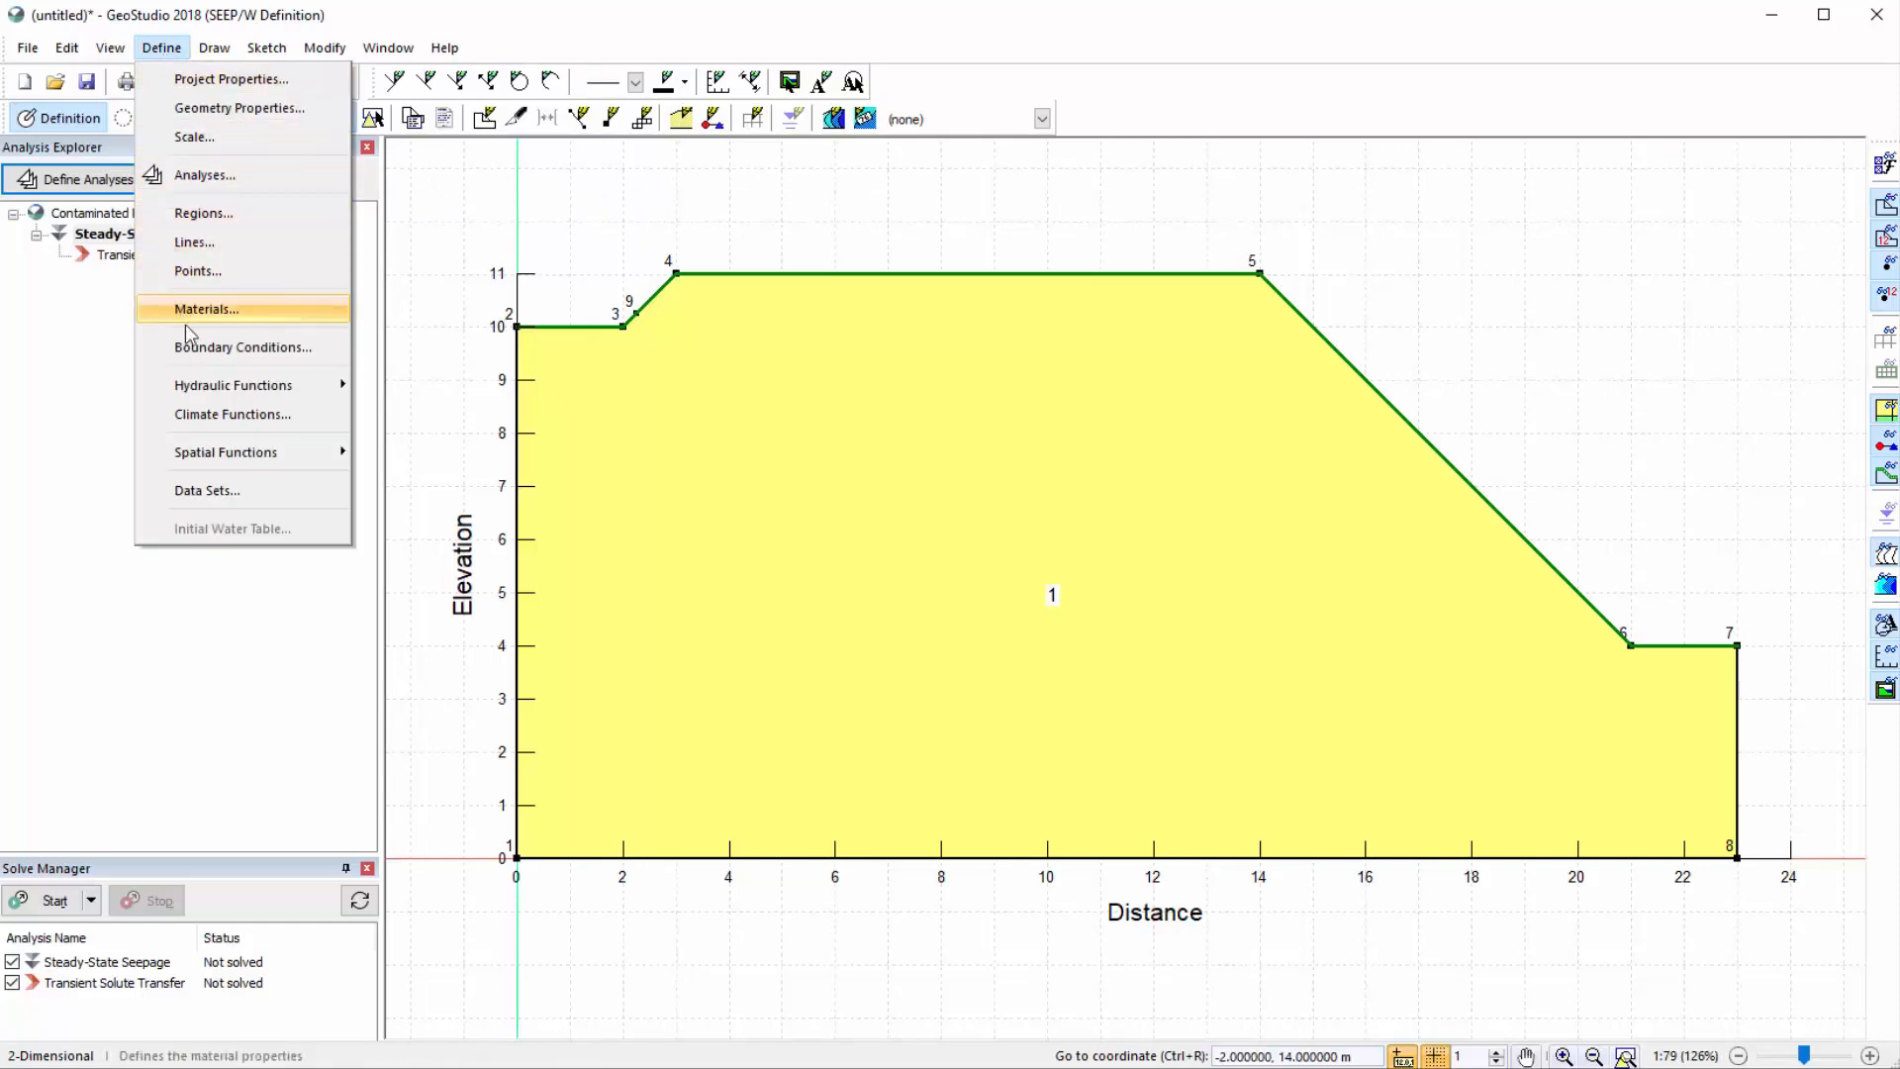
{"action": "left_click", "coordinate": [198, 348]}
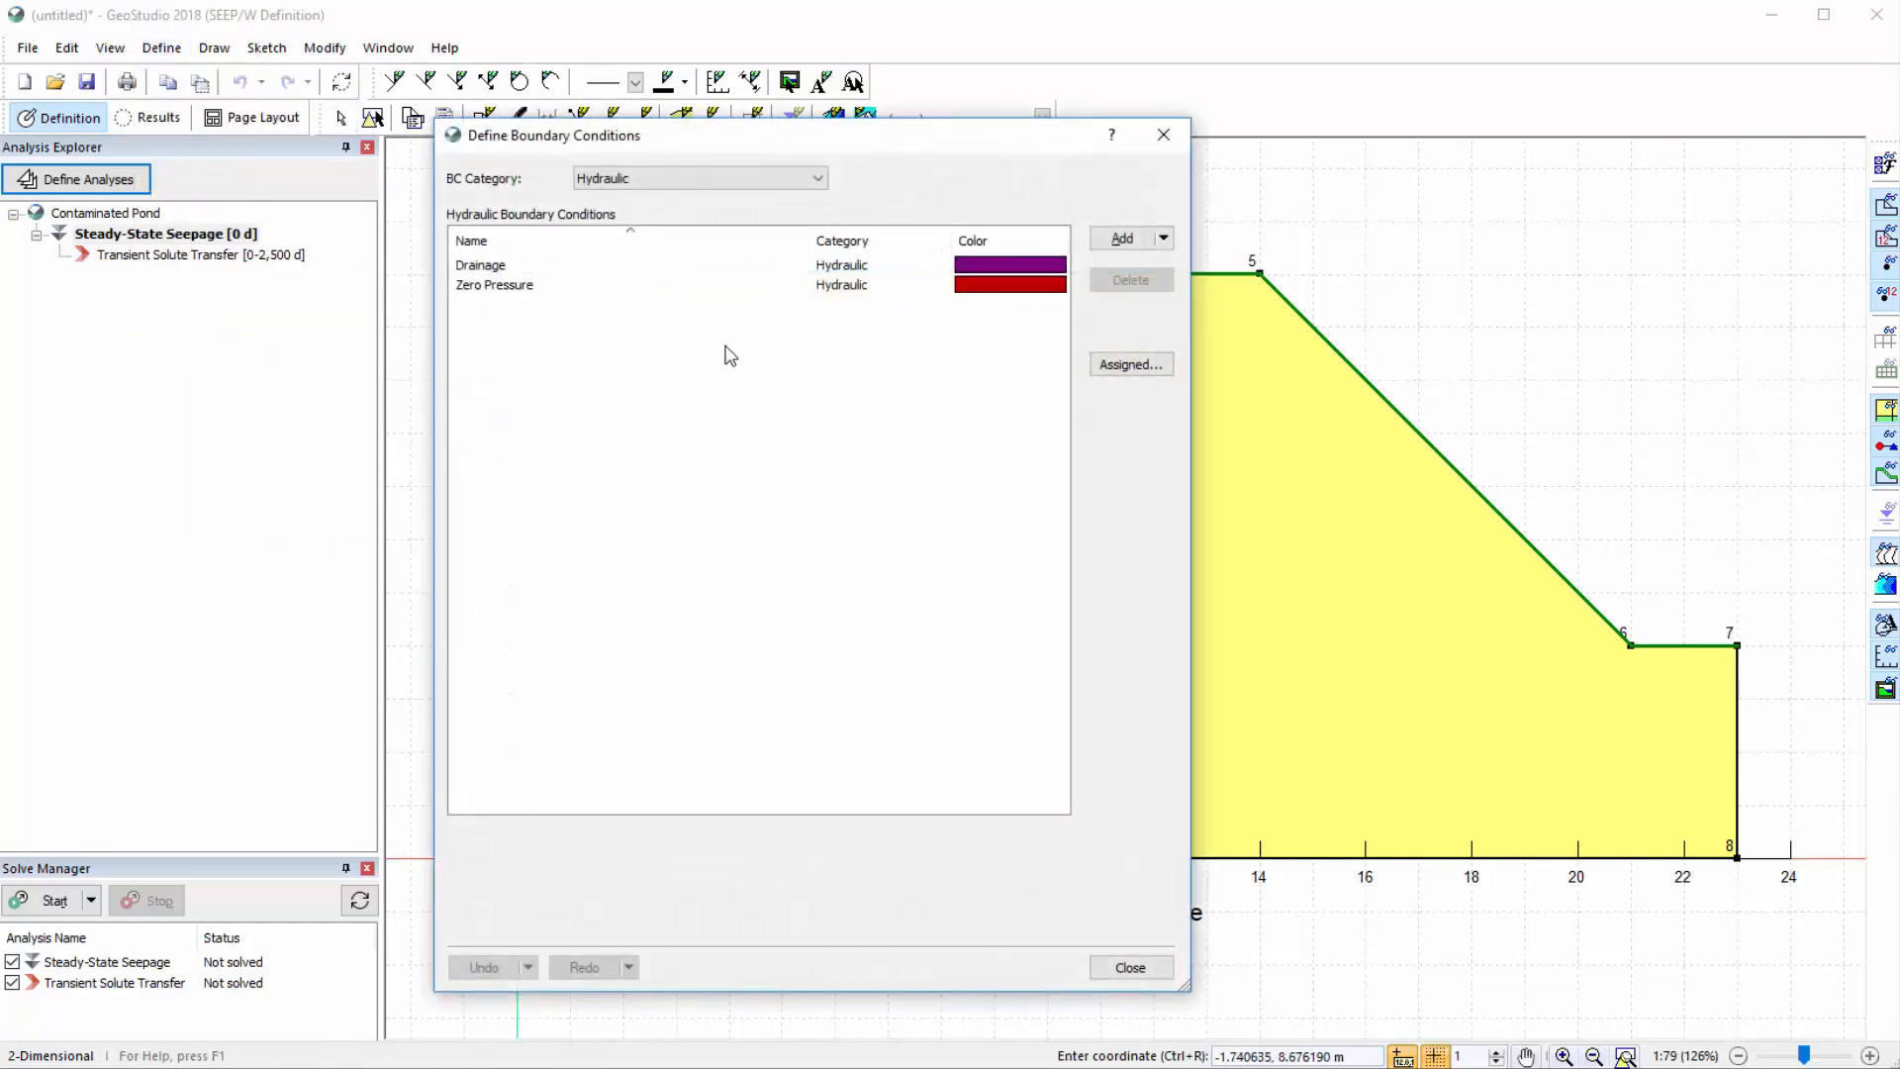
{"action": "left_click", "coordinate": [725, 287]}
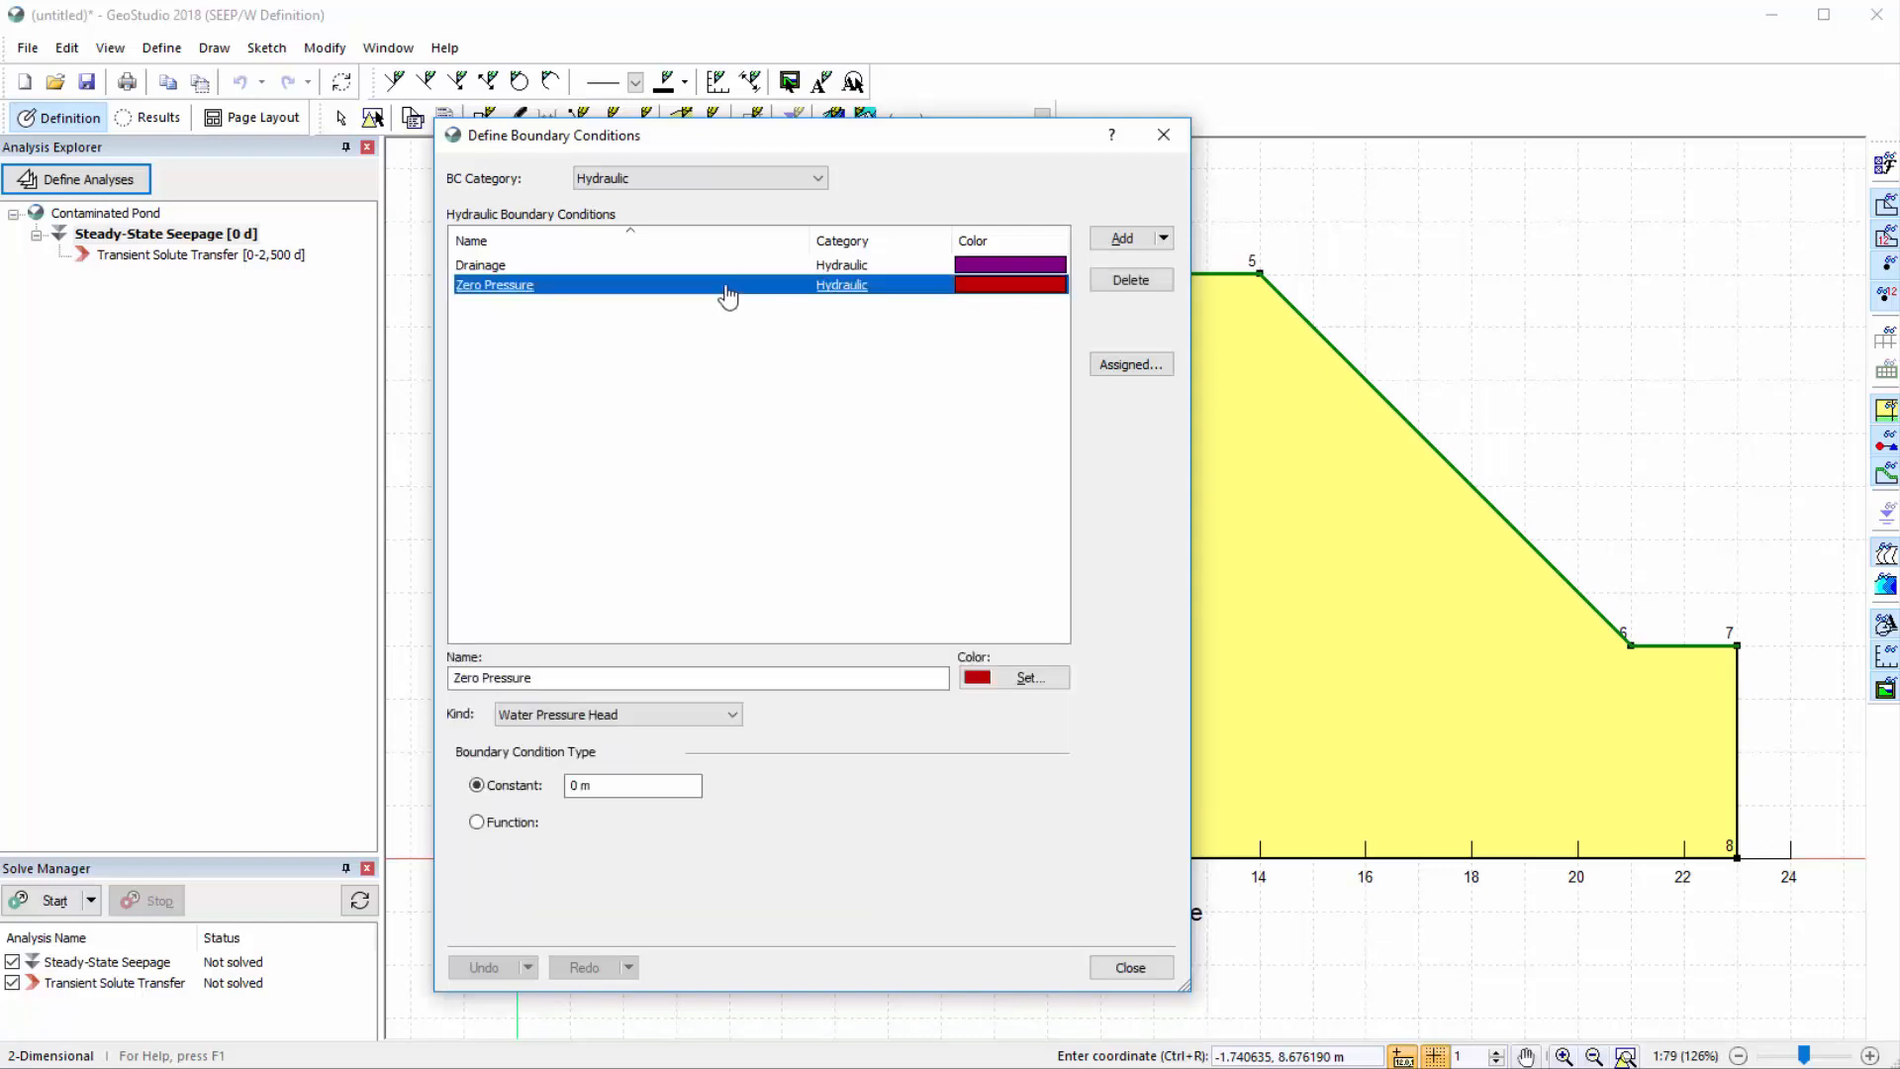
{"action": "left_click", "coordinate": [725, 268]}
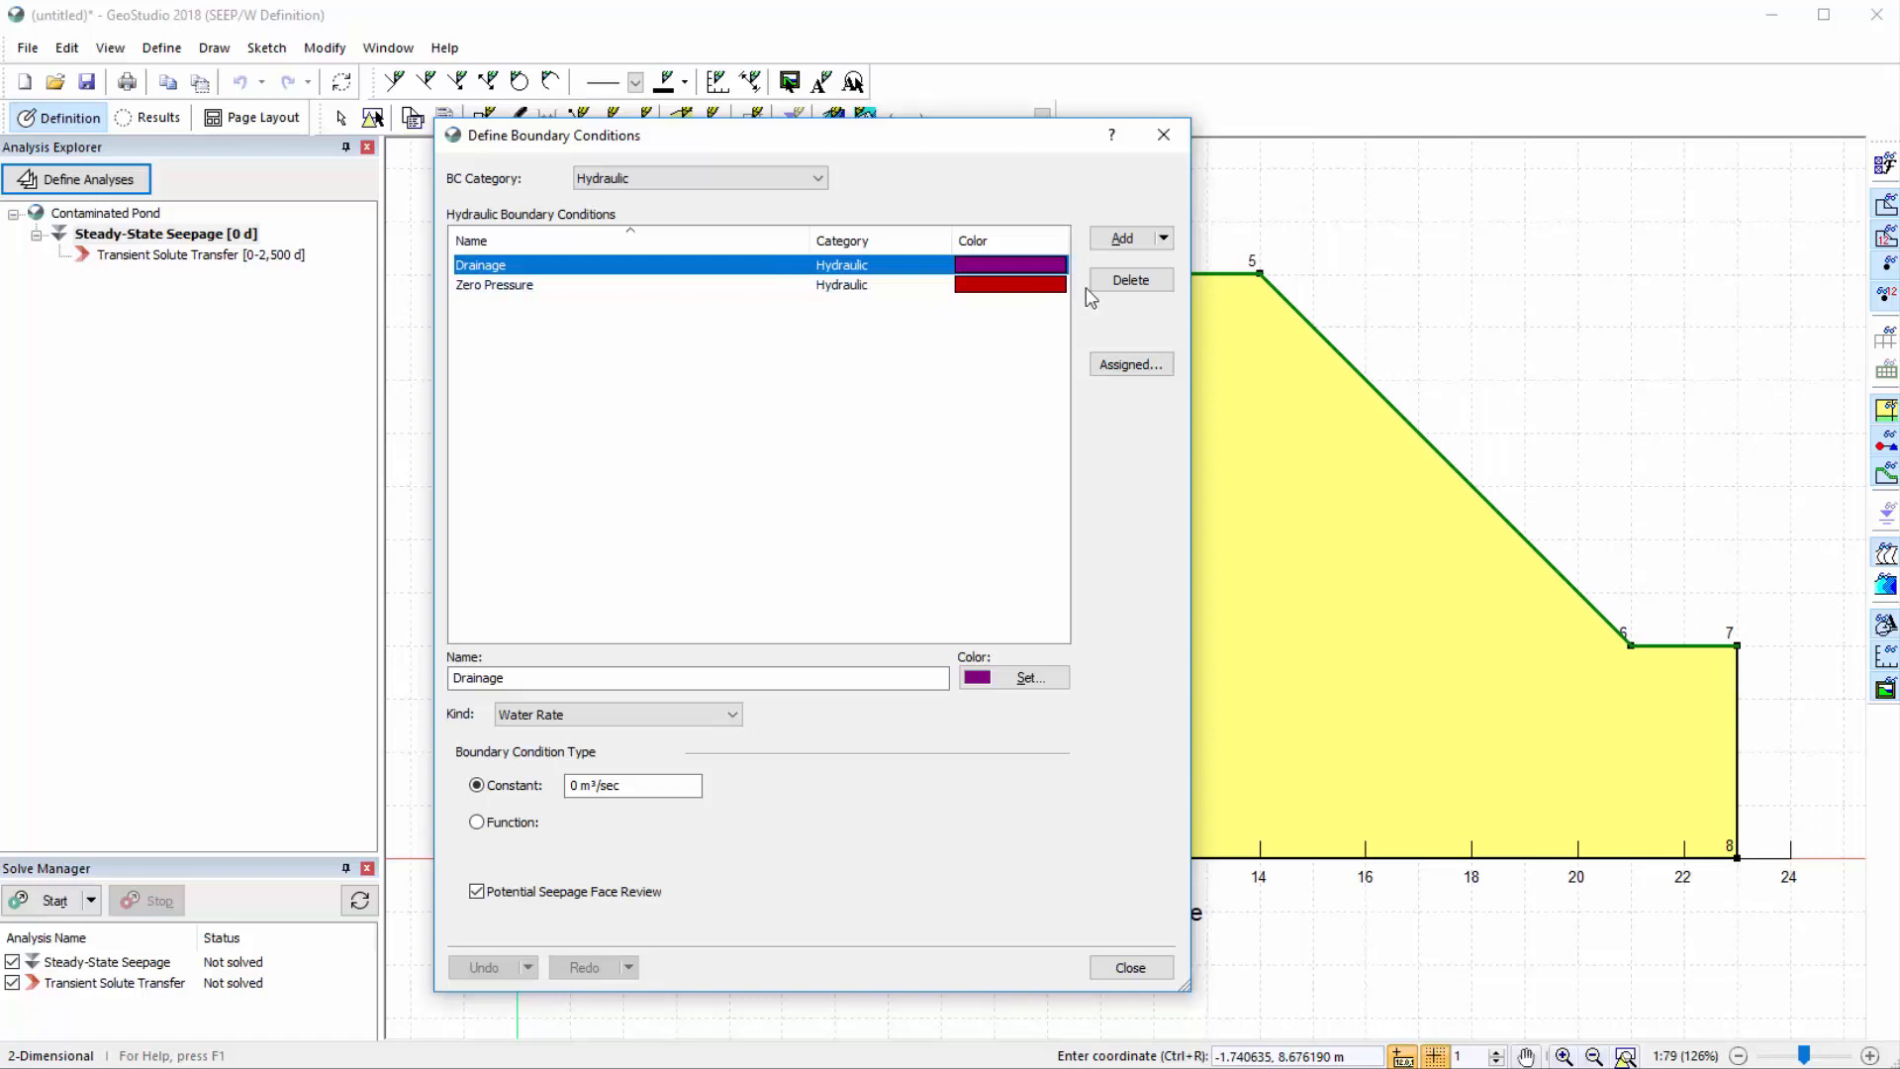
{"action": "left_click", "coordinate": [1122, 239]}
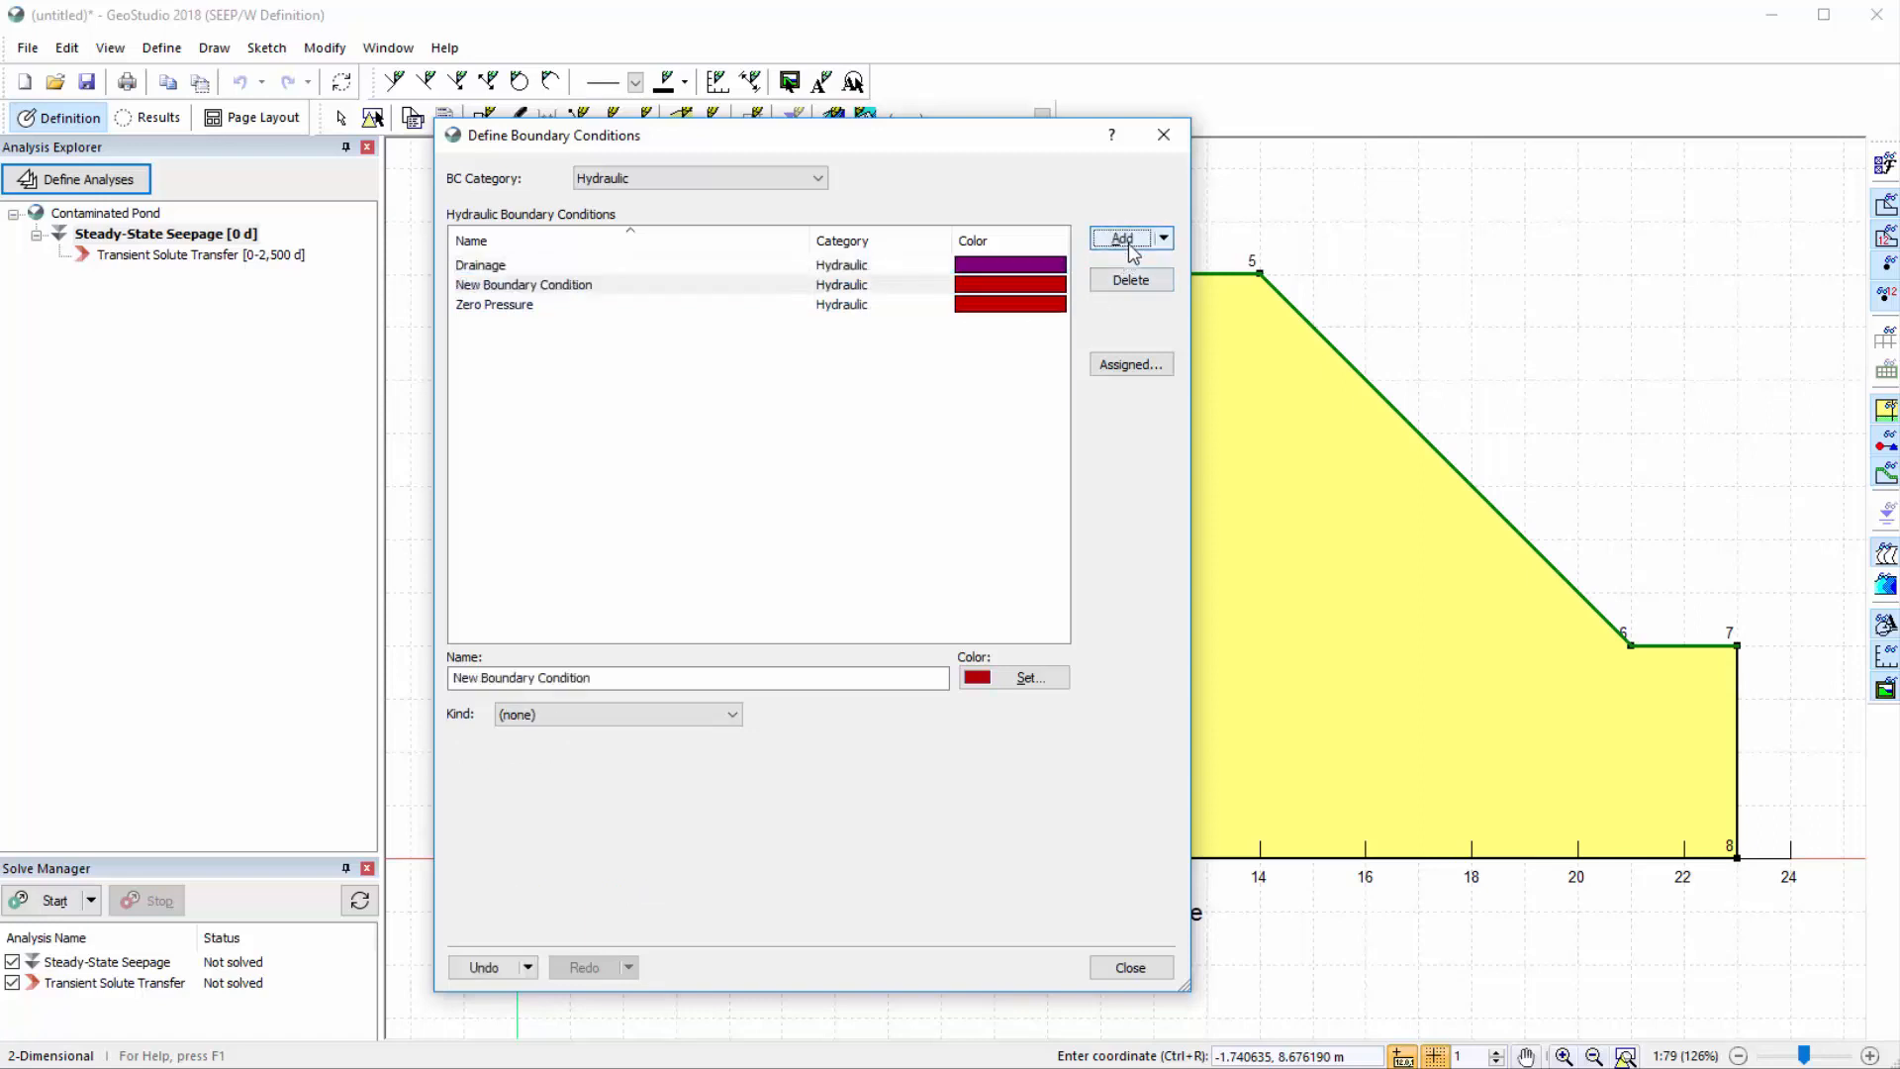
{"action": "left_click", "coordinate": [734, 677]}
{"action": "left_click_drag", "start_coordinate": [591, 677], "coordinate": [445, 669]}
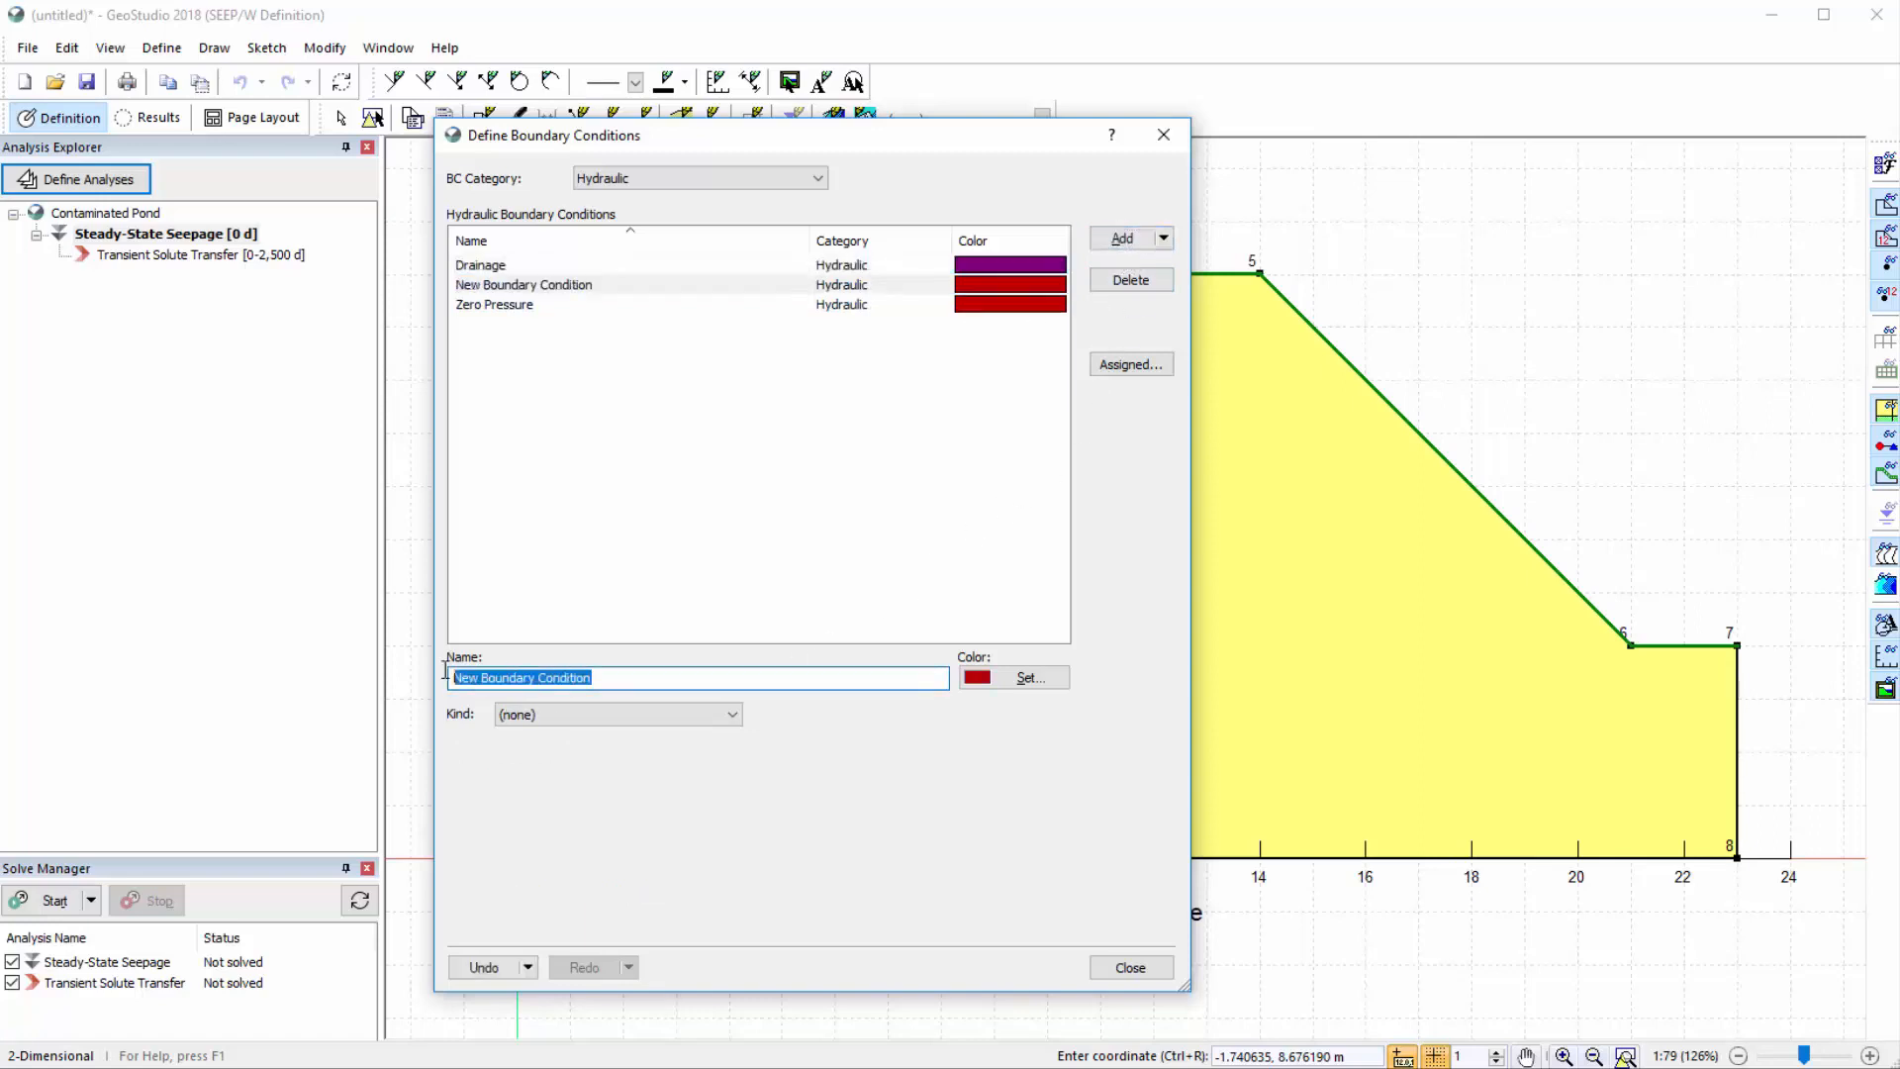
{"action": "type", "text": "Water Level in Pond"}
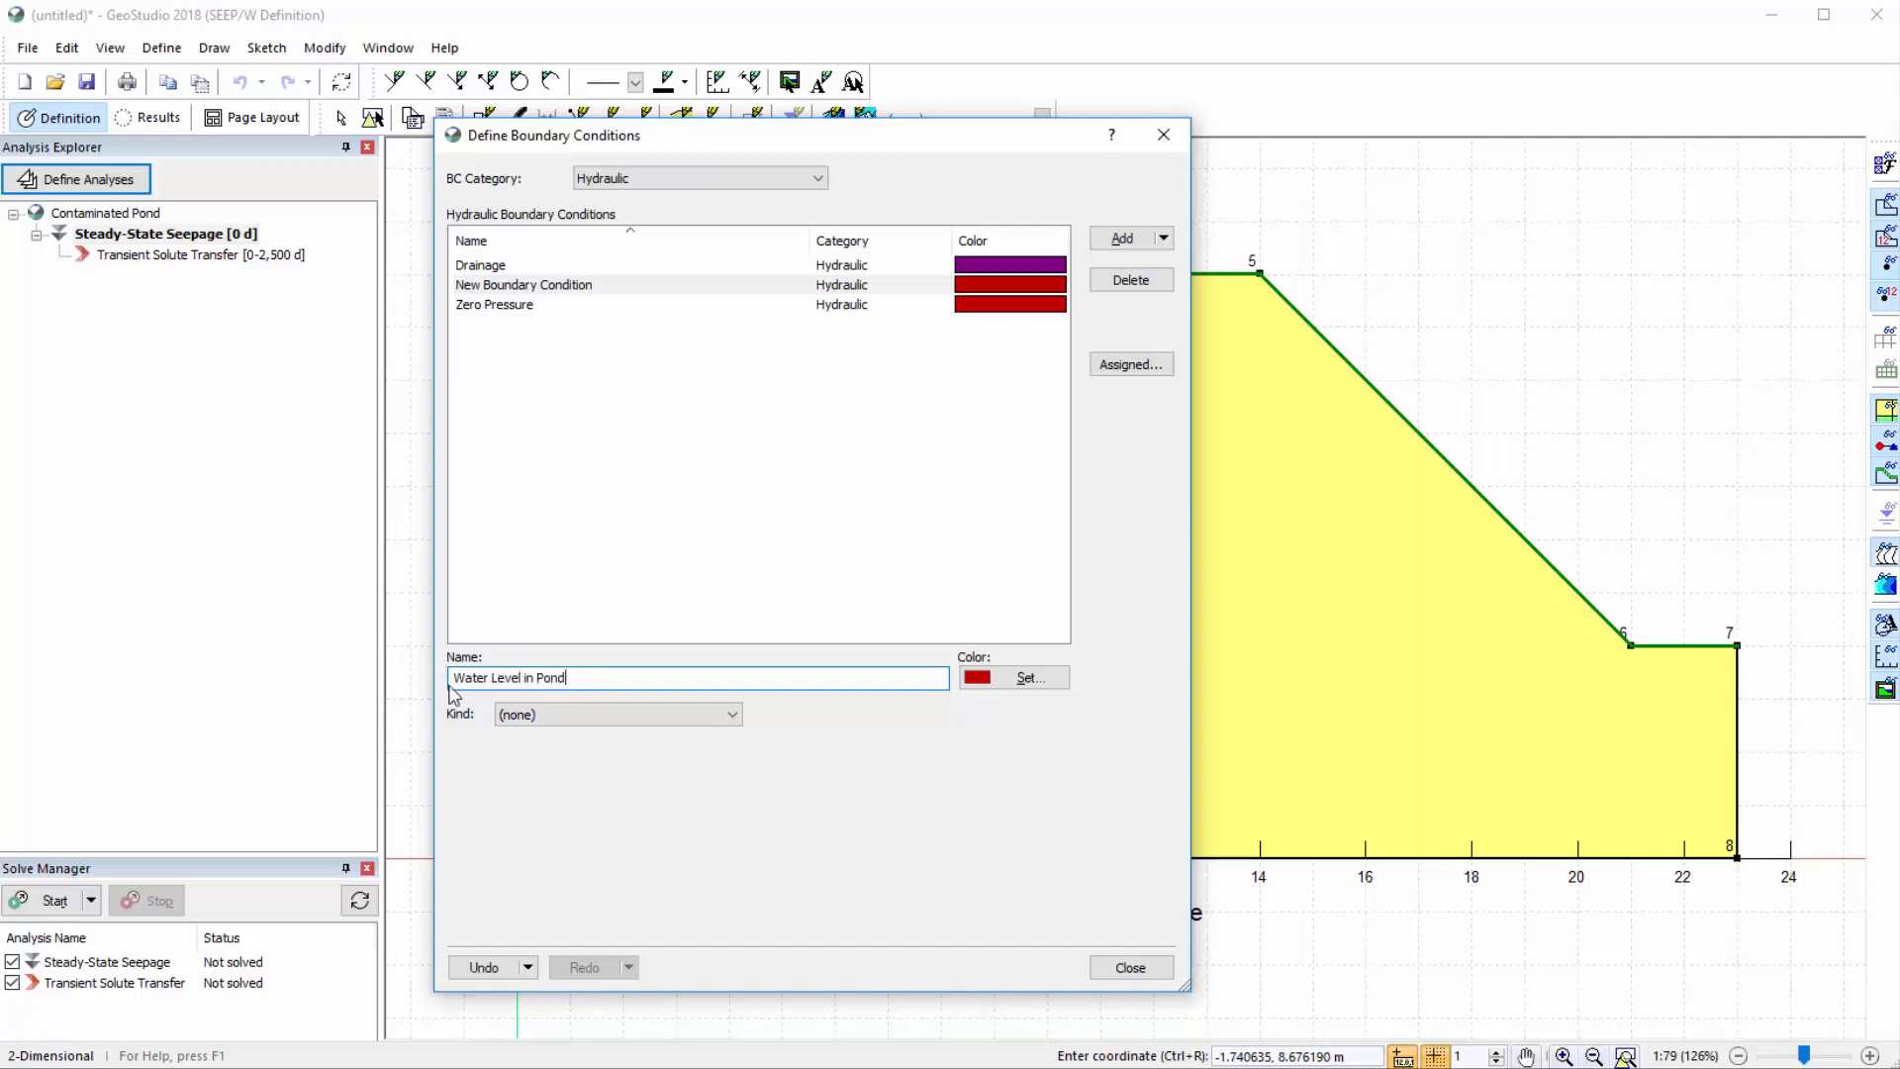
Define the Water Level in Pond boundary condition as a constant Water Total Head of 10.25 m
{"action": "left_click", "coordinate": [507, 714]}
{"action": "left_click", "coordinate": [522, 759]}
{"action": "double_click", "coordinate": [575, 785]}
{"action": "type", "text": "10.25"}
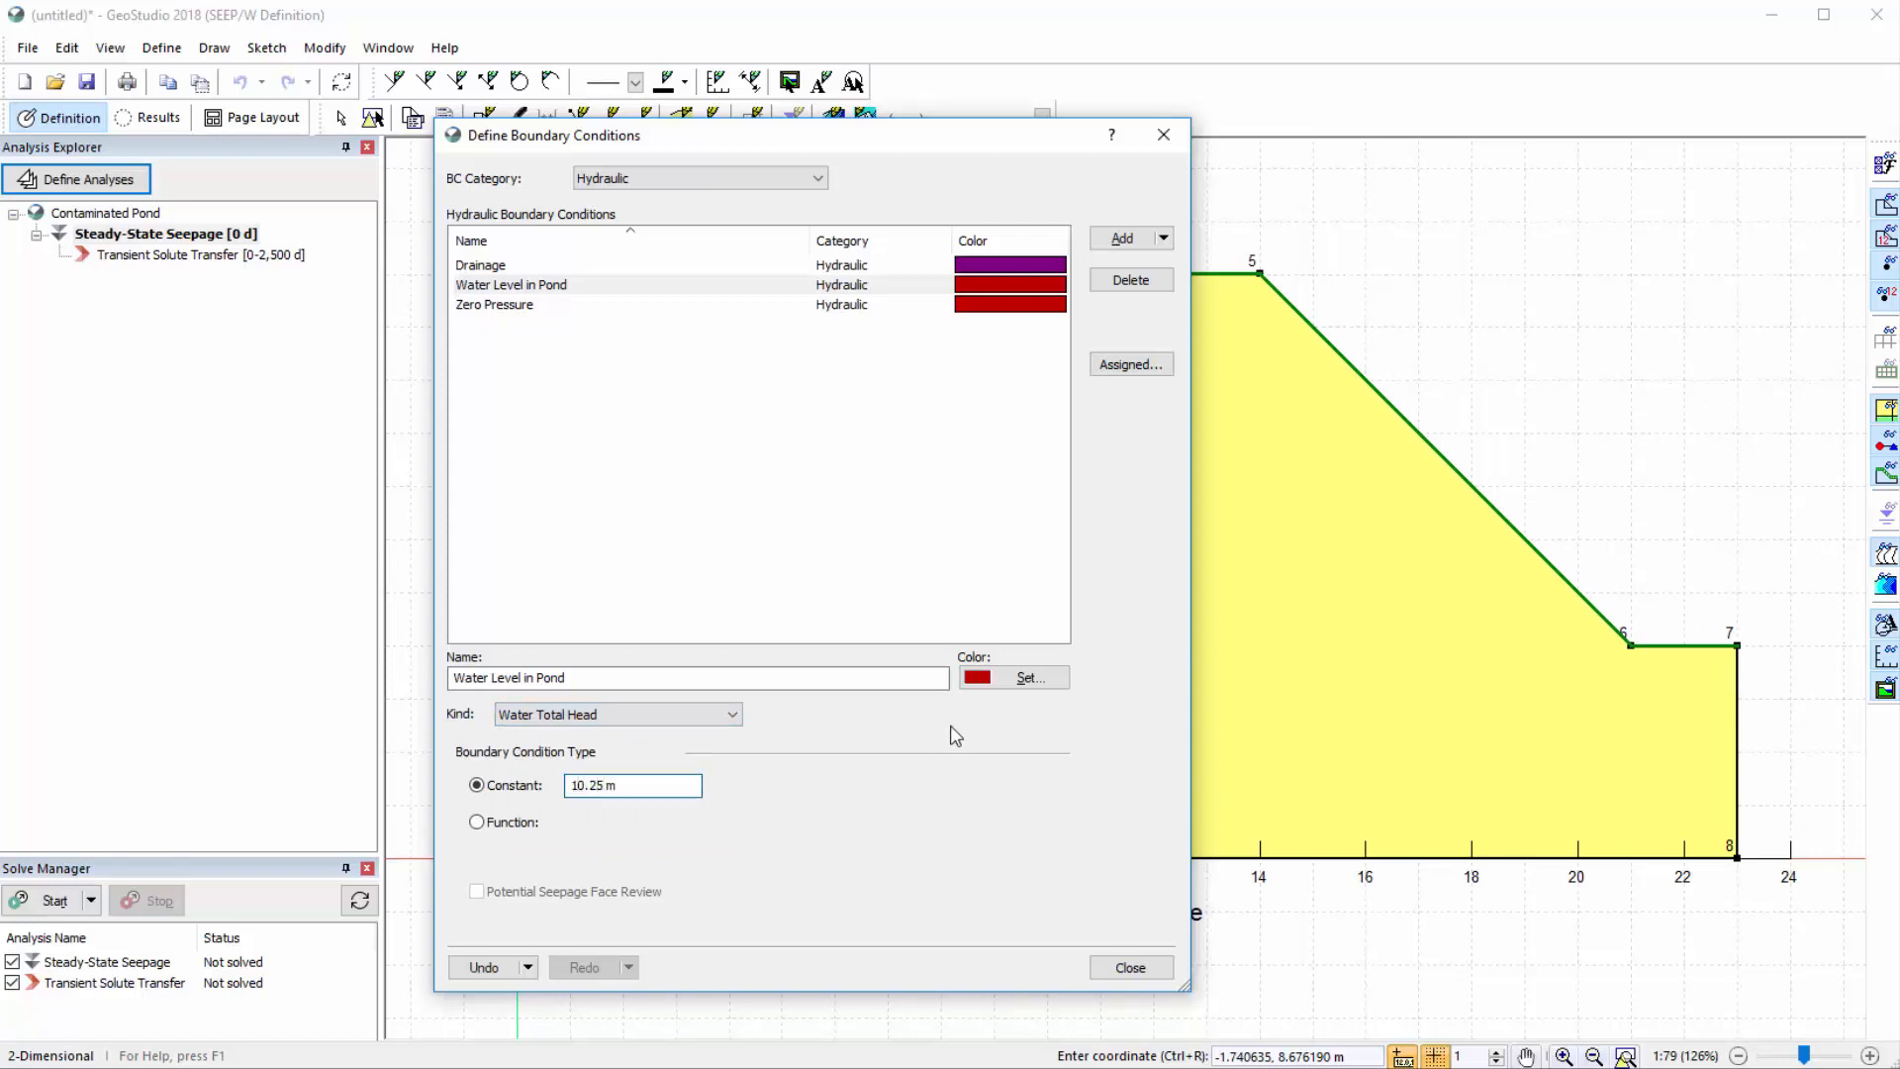
Set the Water Level in Pond boundary condition's color to blue and finish defining the hydraulic boundary conditions
{"action": "left_click", "coordinate": [1024, 678]}
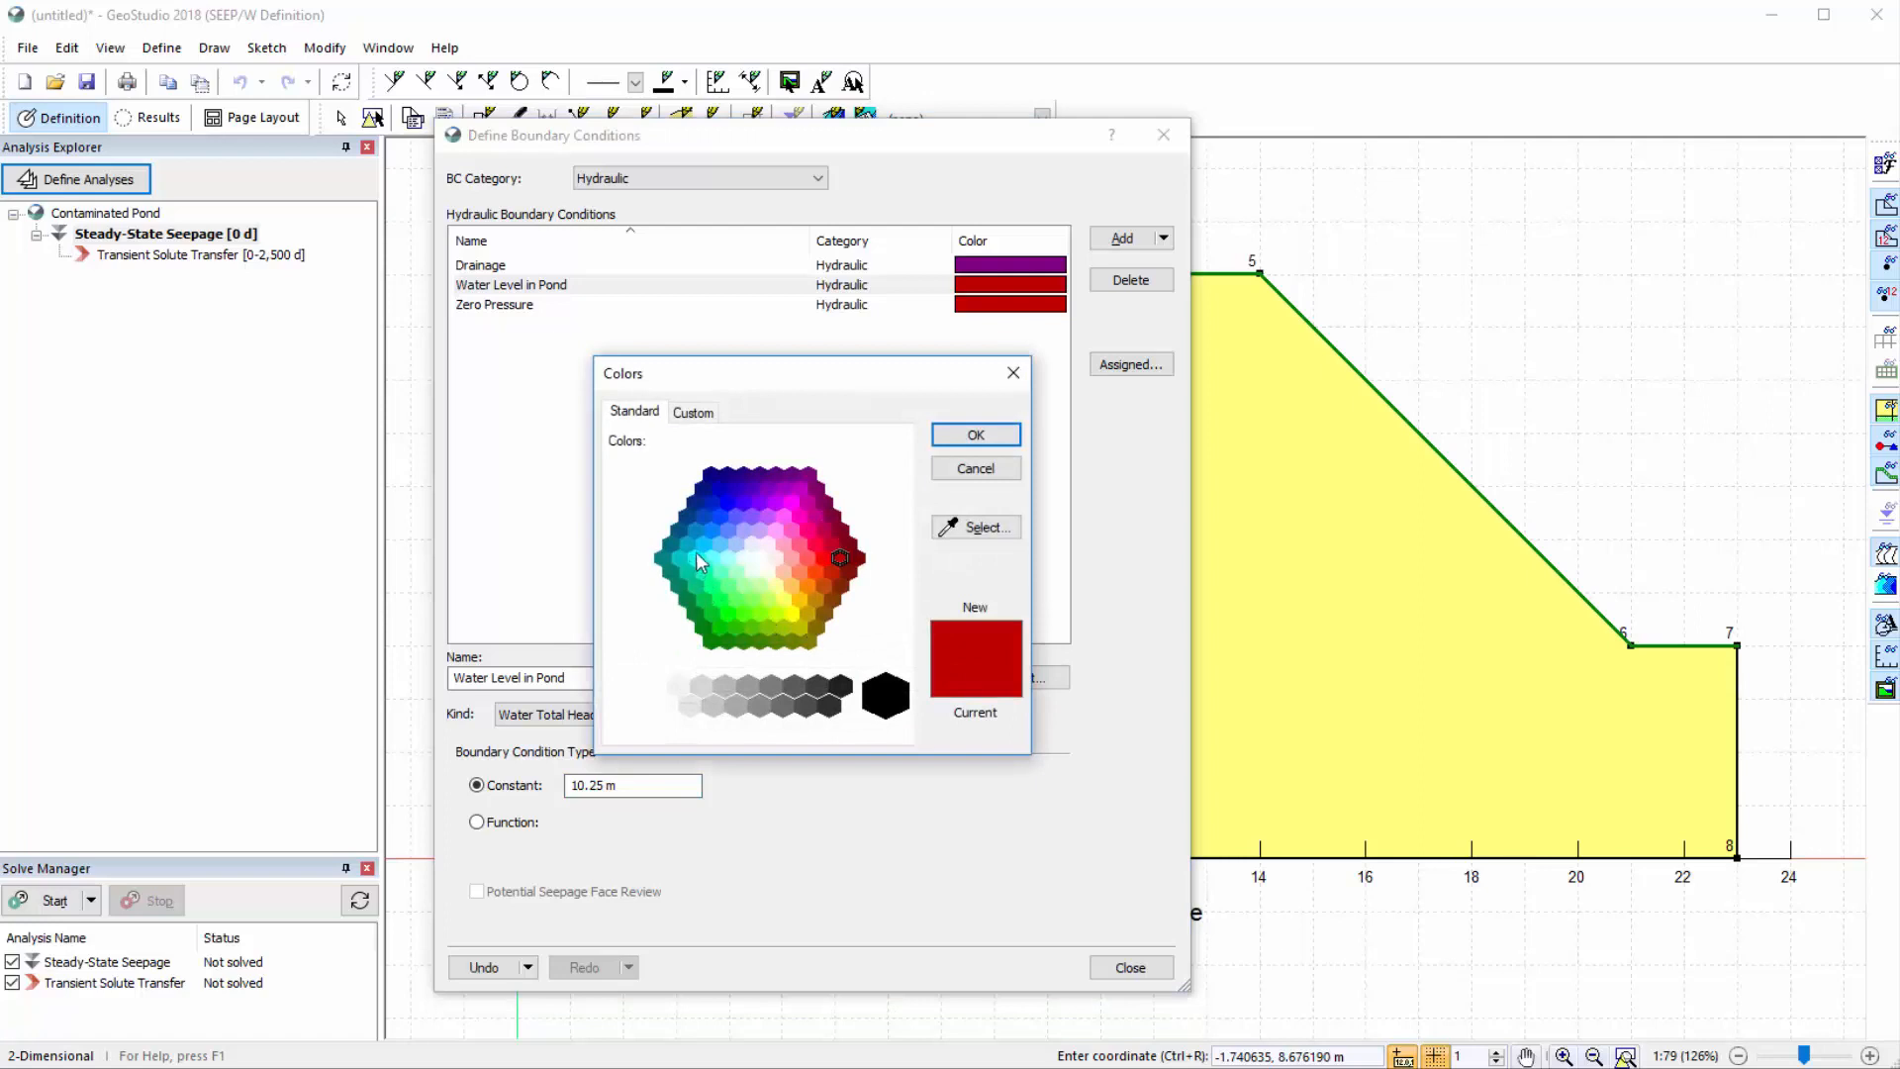
{"action": "left_click", "coordinate": [711, 531]}
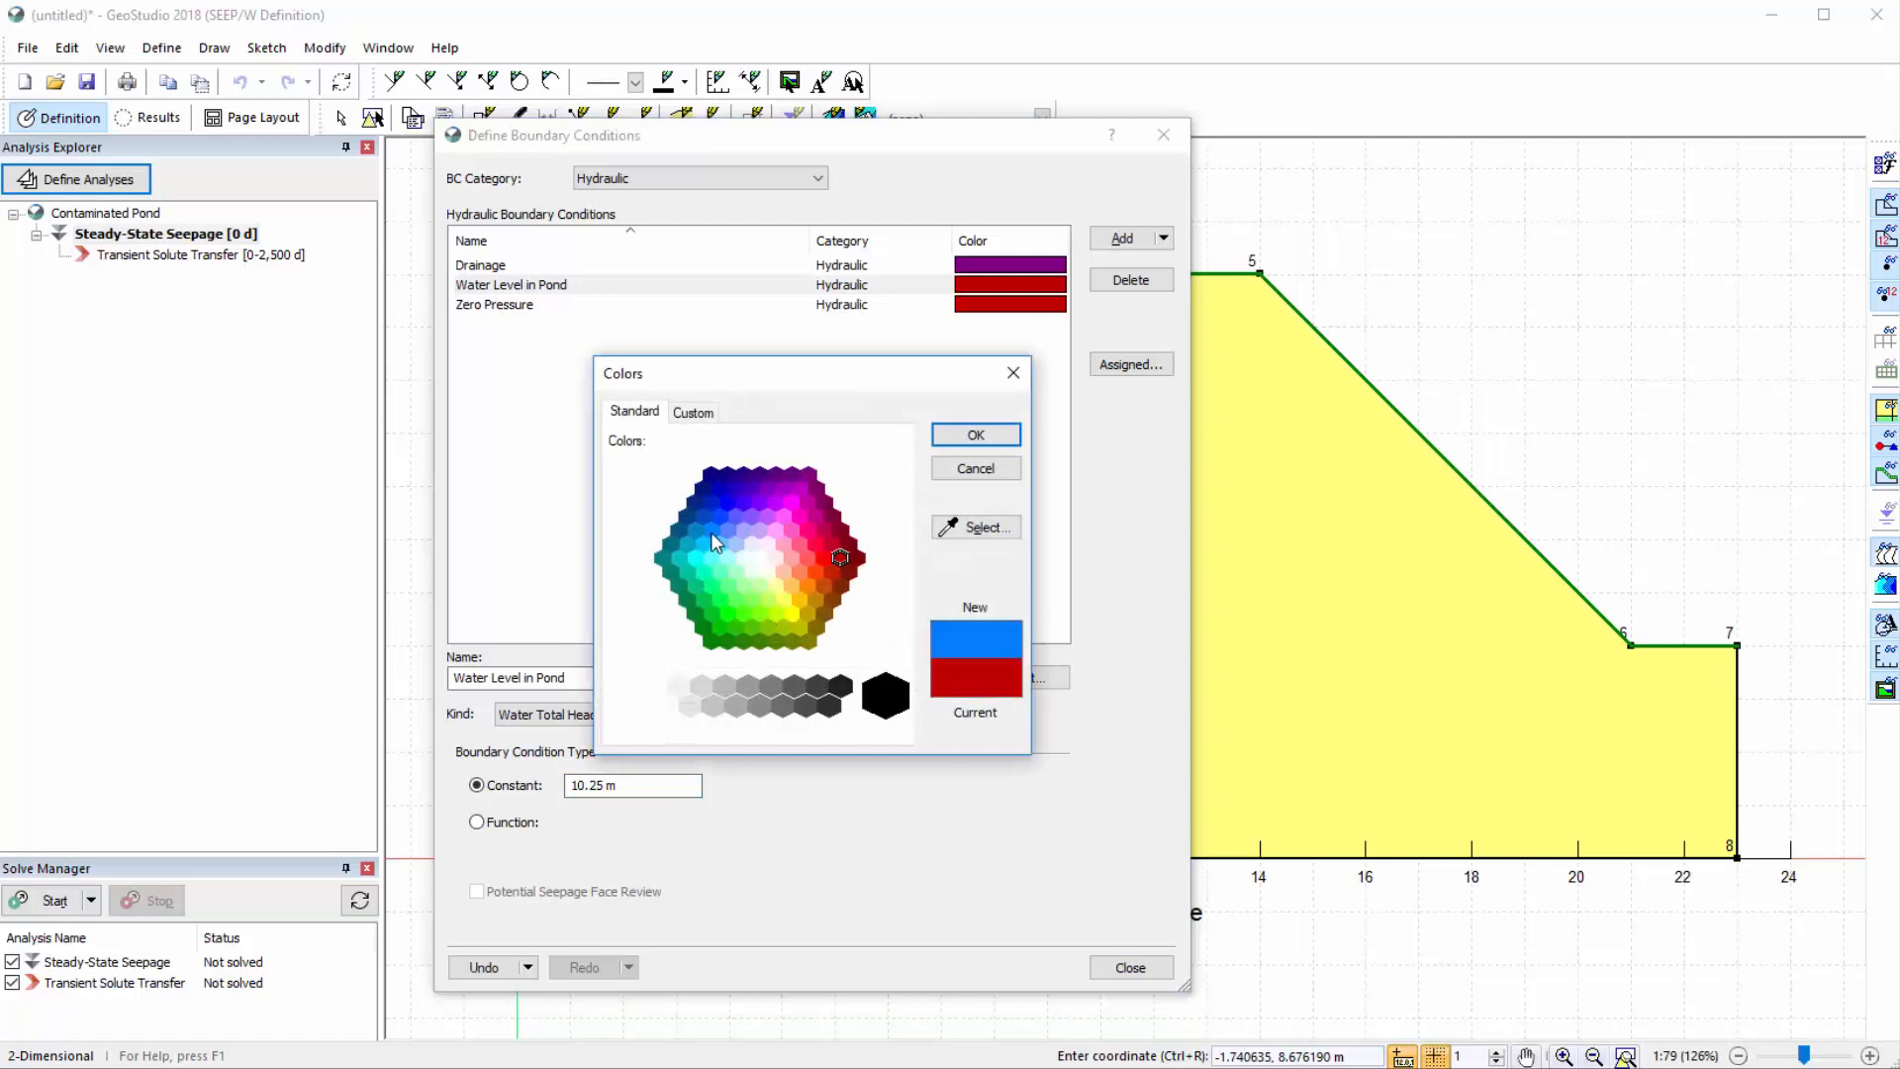
{"action": "left_click", "coordinate": [965, 436]}
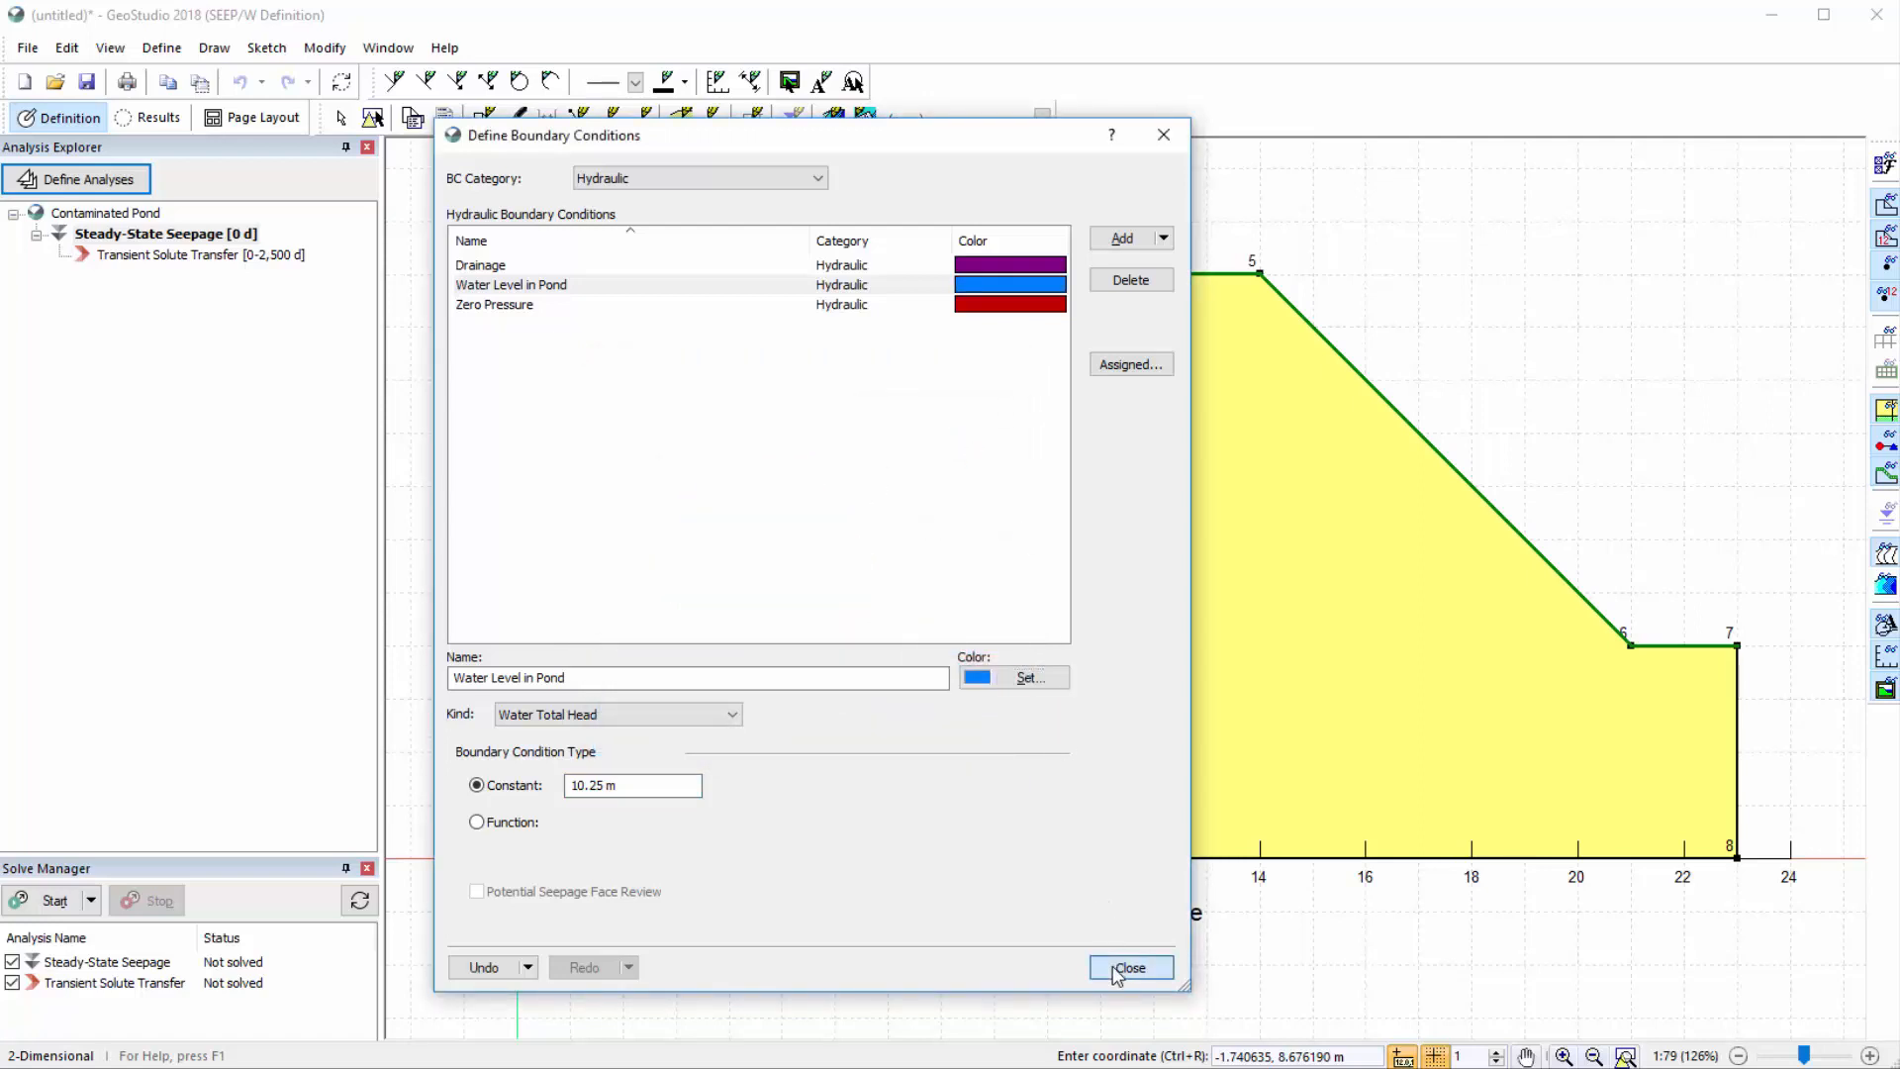
{"action": "left_click", "coordinate": [1130, 968]}
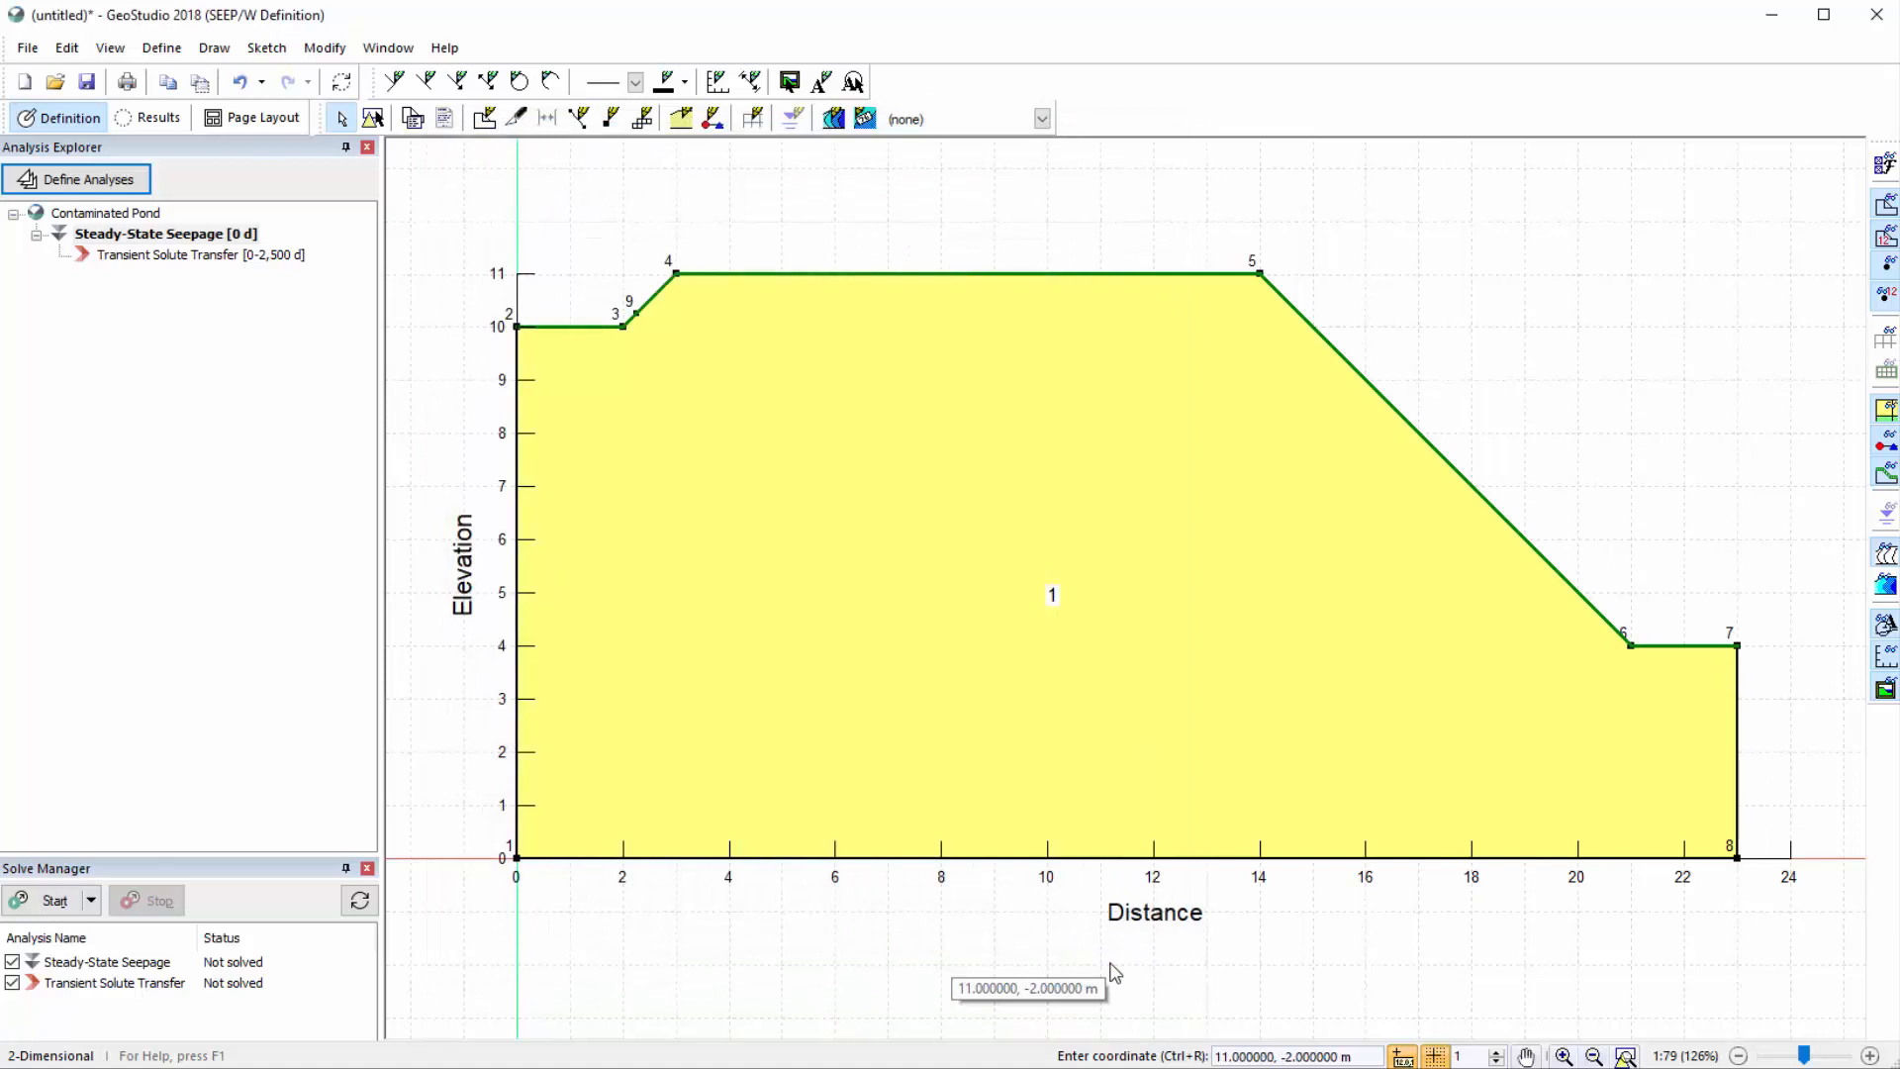
Assign Zero Pressure to the line between points 6 and 7, and Drainage to the slope between points 5 and 6
{"action": "left_click", "coordinate": [724, 129]}
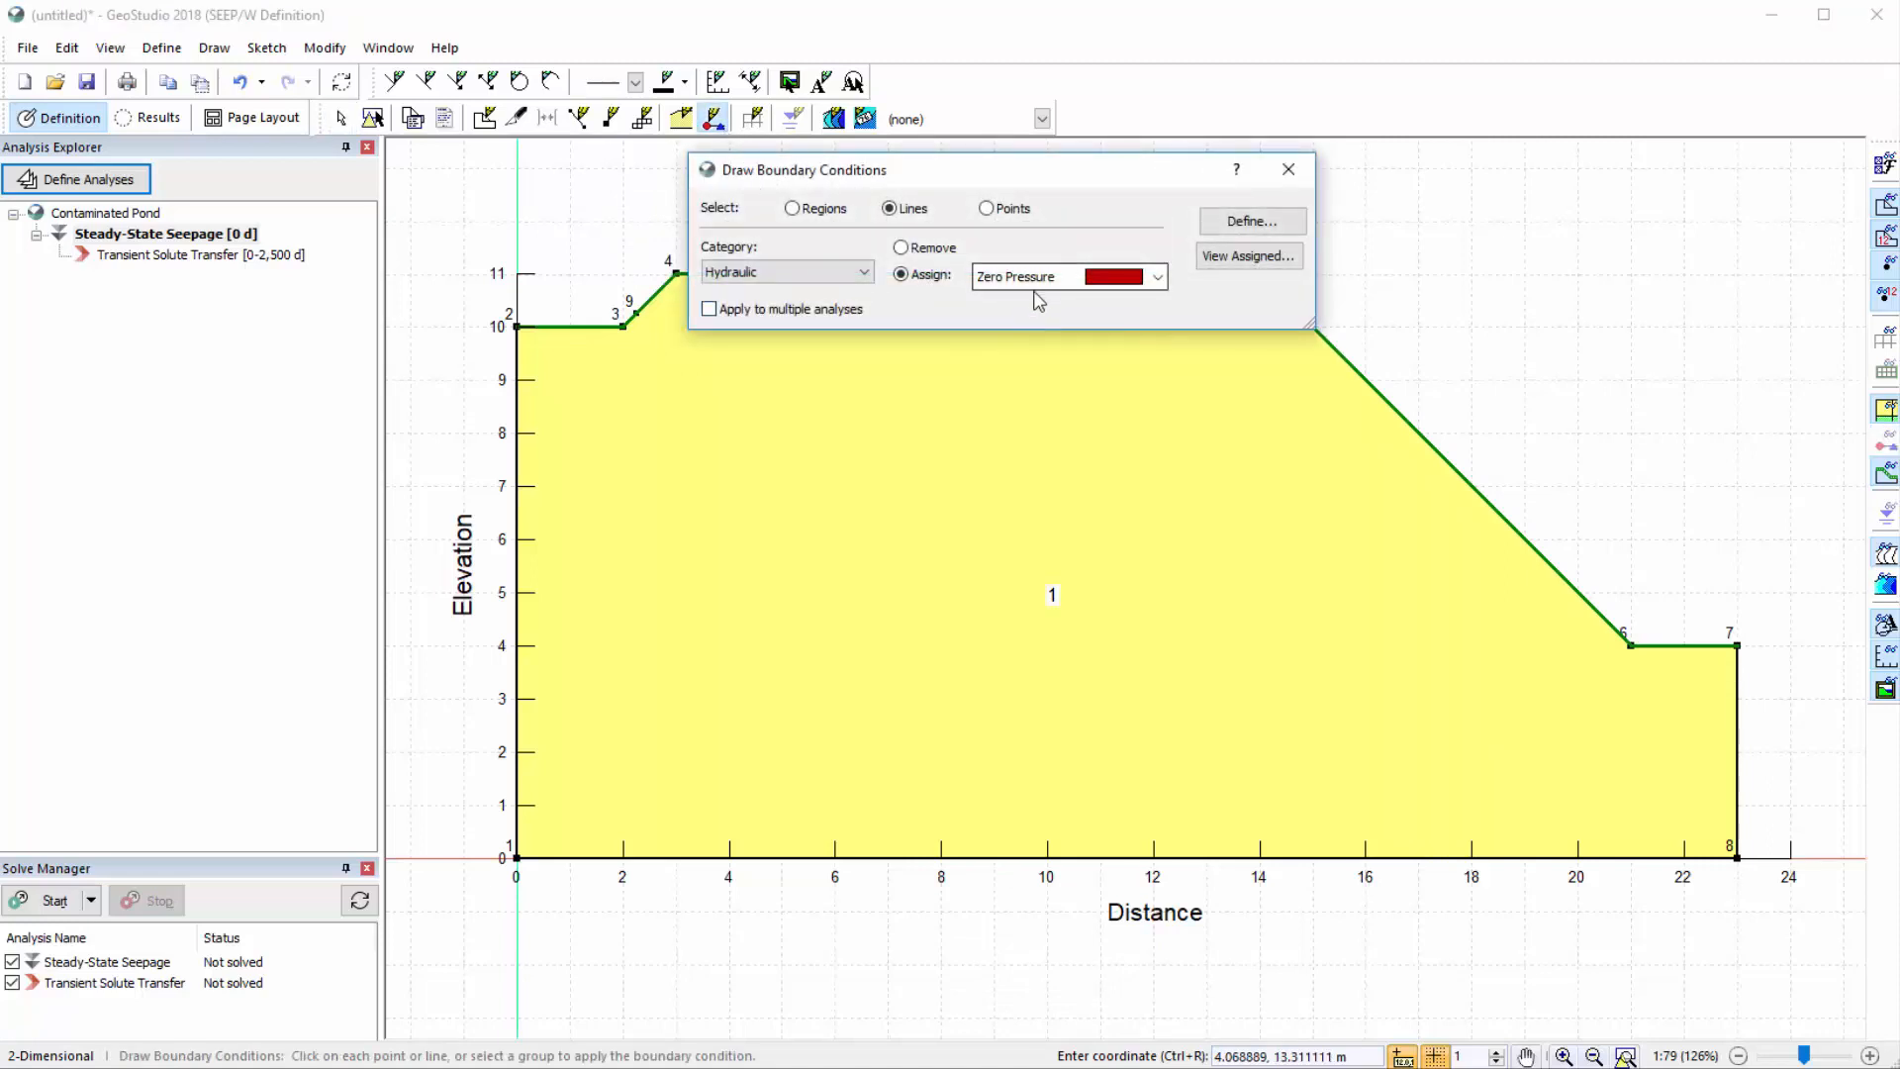
{"action": "left_click", "coordinate": [1647, 645]}
{"action": "left_click", "coordinate": [1119, 277]}
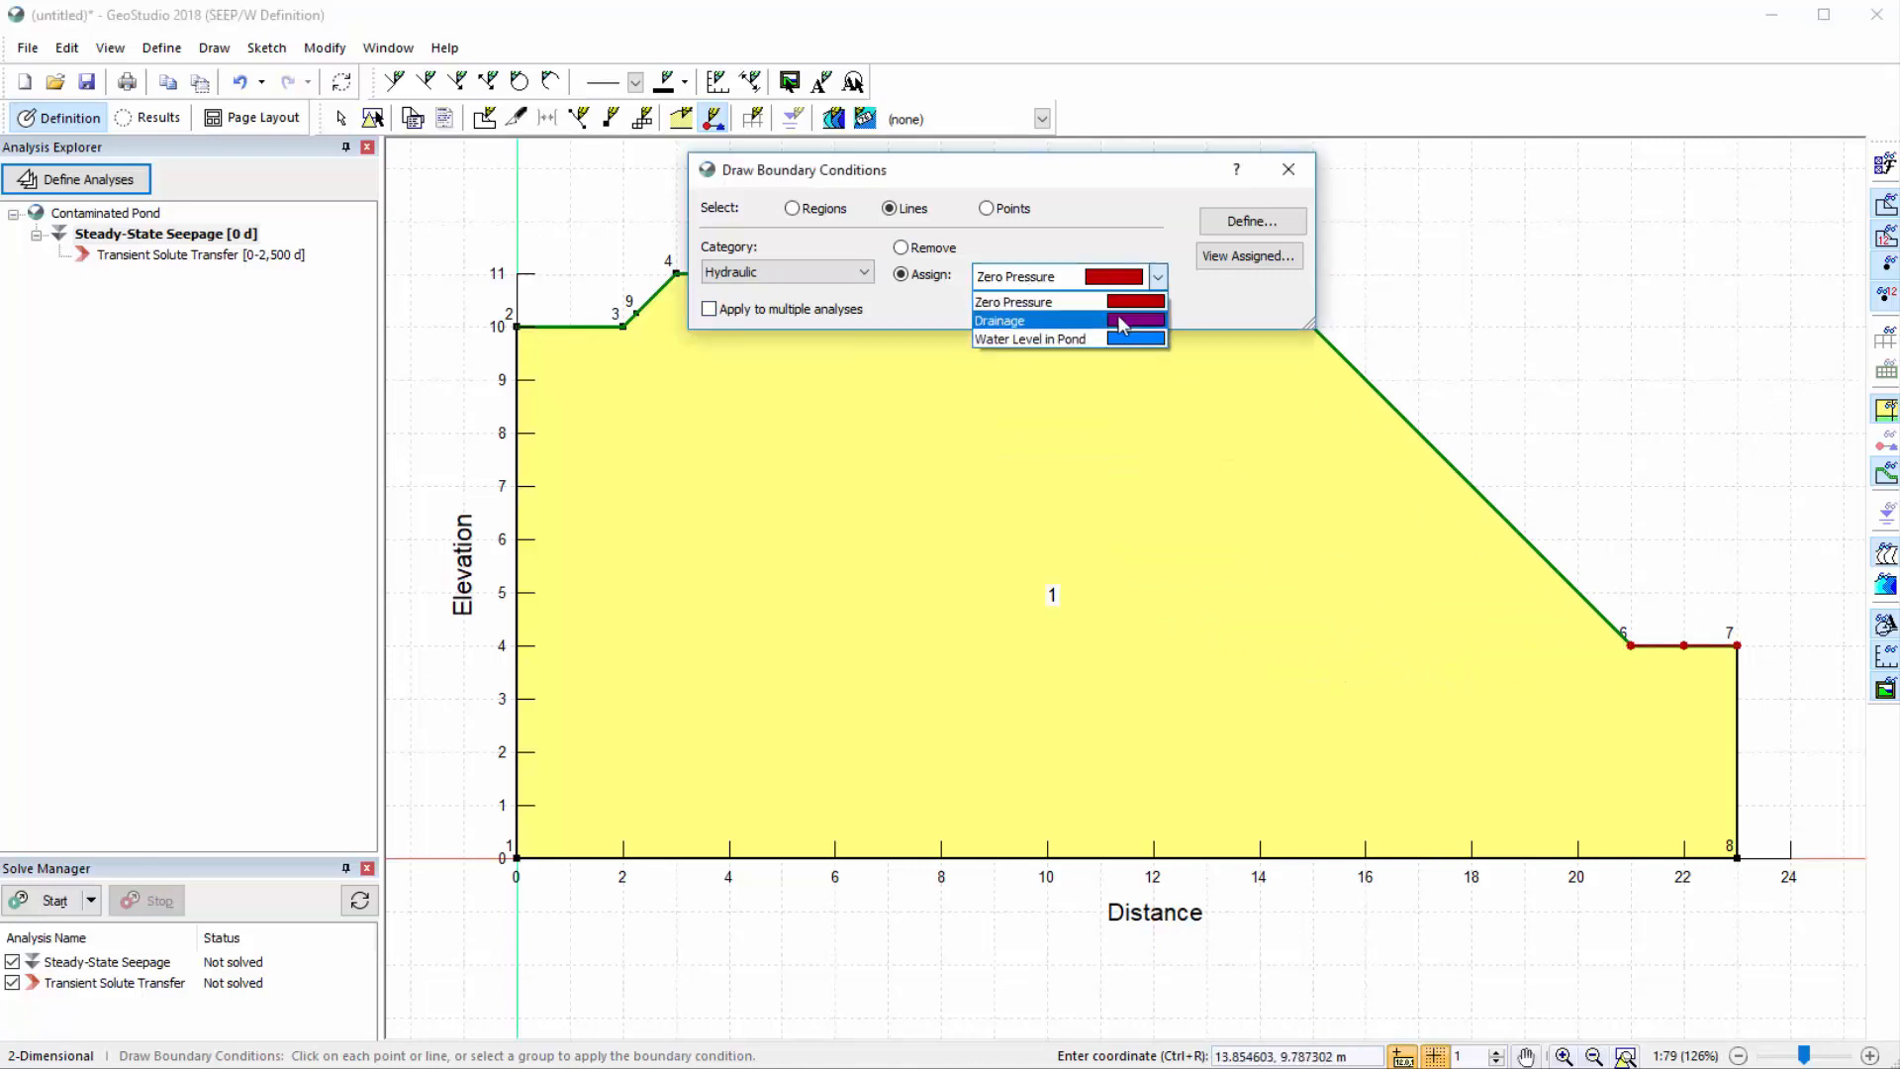
{"action": "left_click", "coordinate": [1020, 320]}
{"action": "left_click", "coordinate": [1352, 373]}
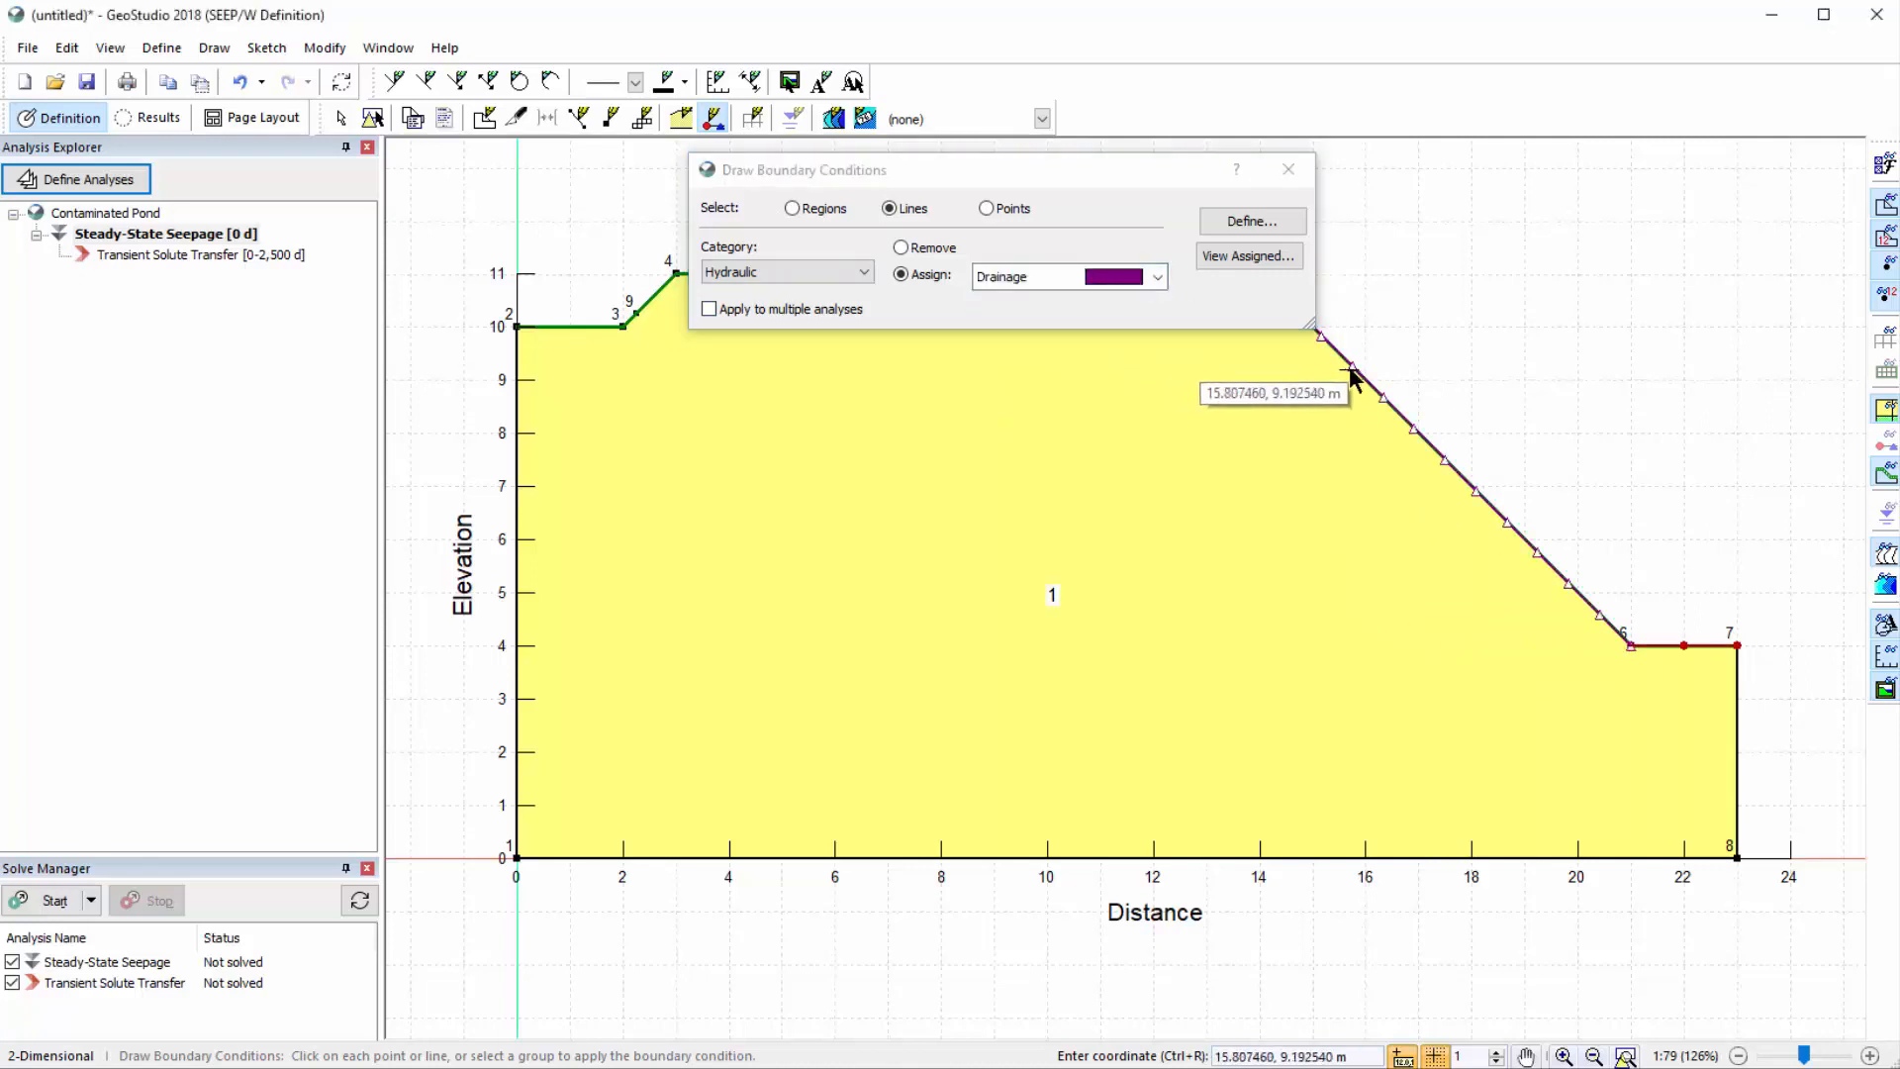
Assign the Water Level in Pond boundary condition to the pond lines from point 2 through 3 to 9
{"action": "left_click", "coordinate": [1116, 277]}
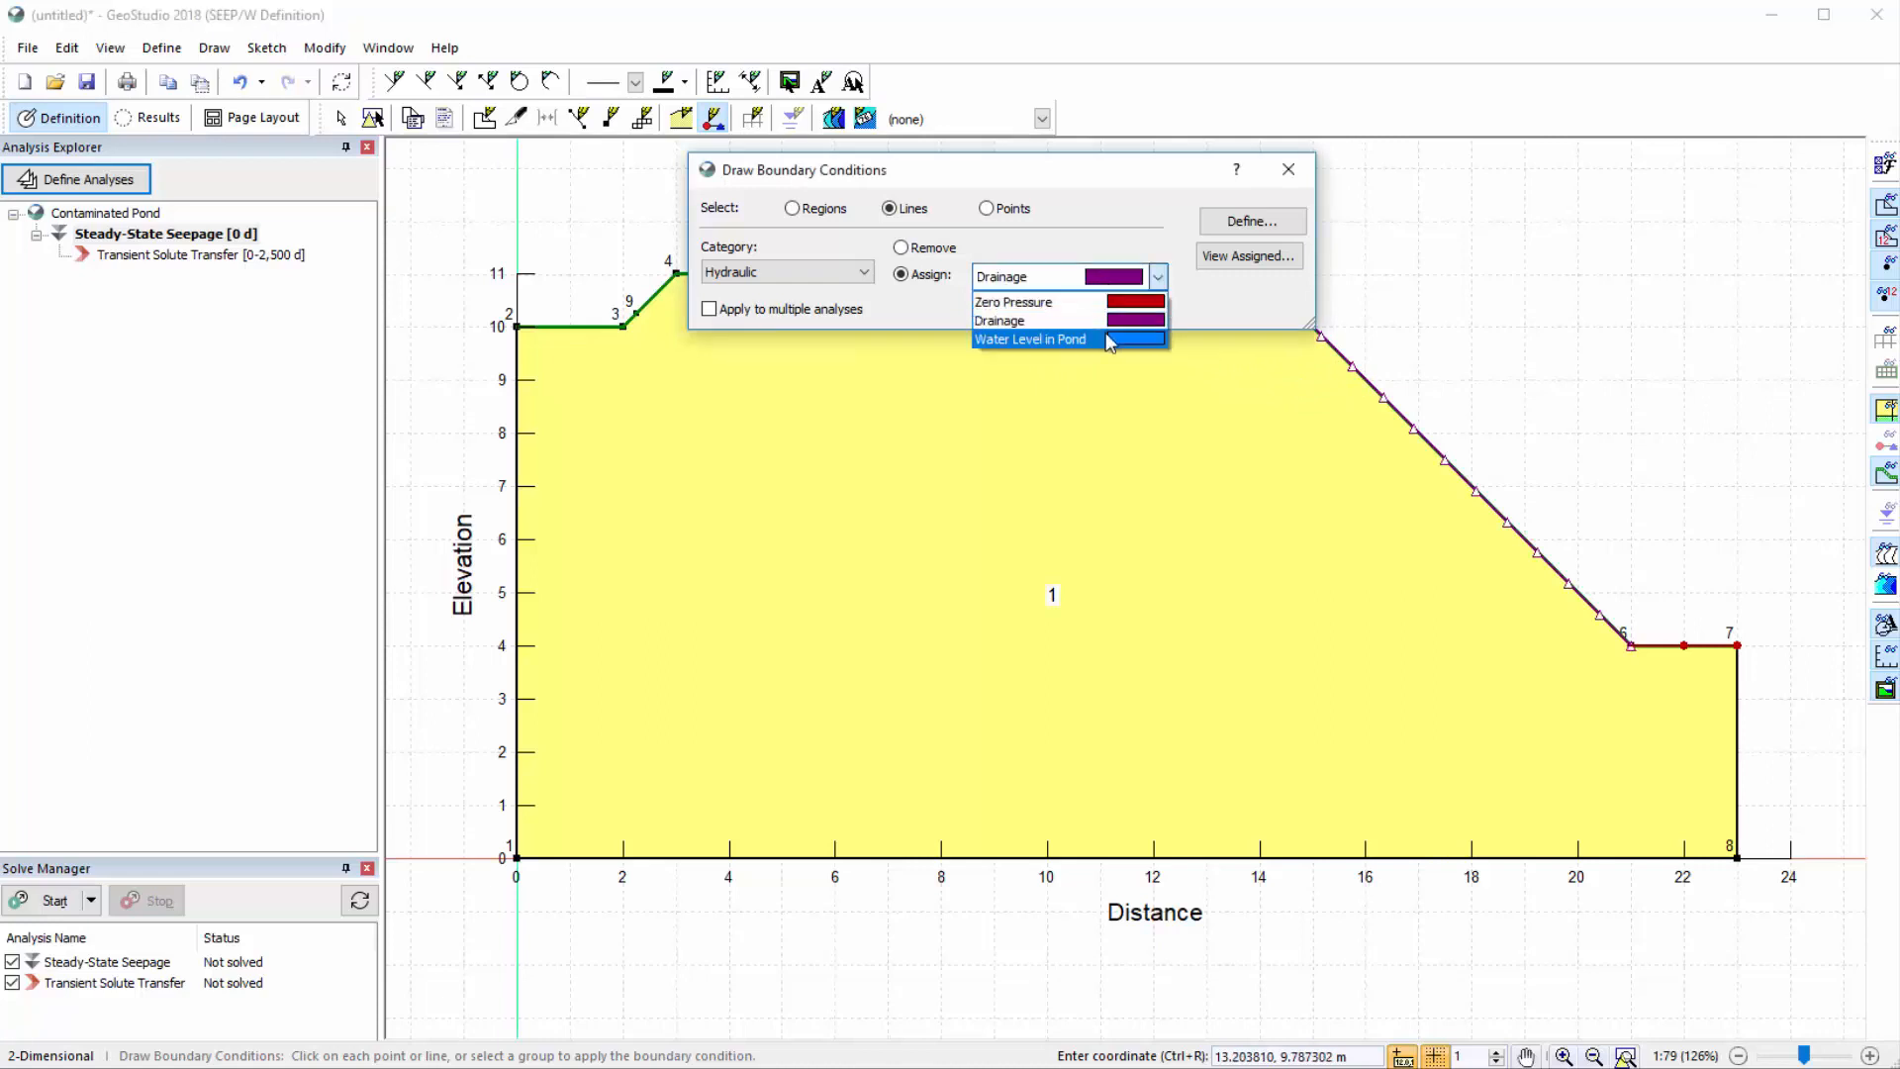
{"action": "left_click", "coordinate": [1111, 340]}
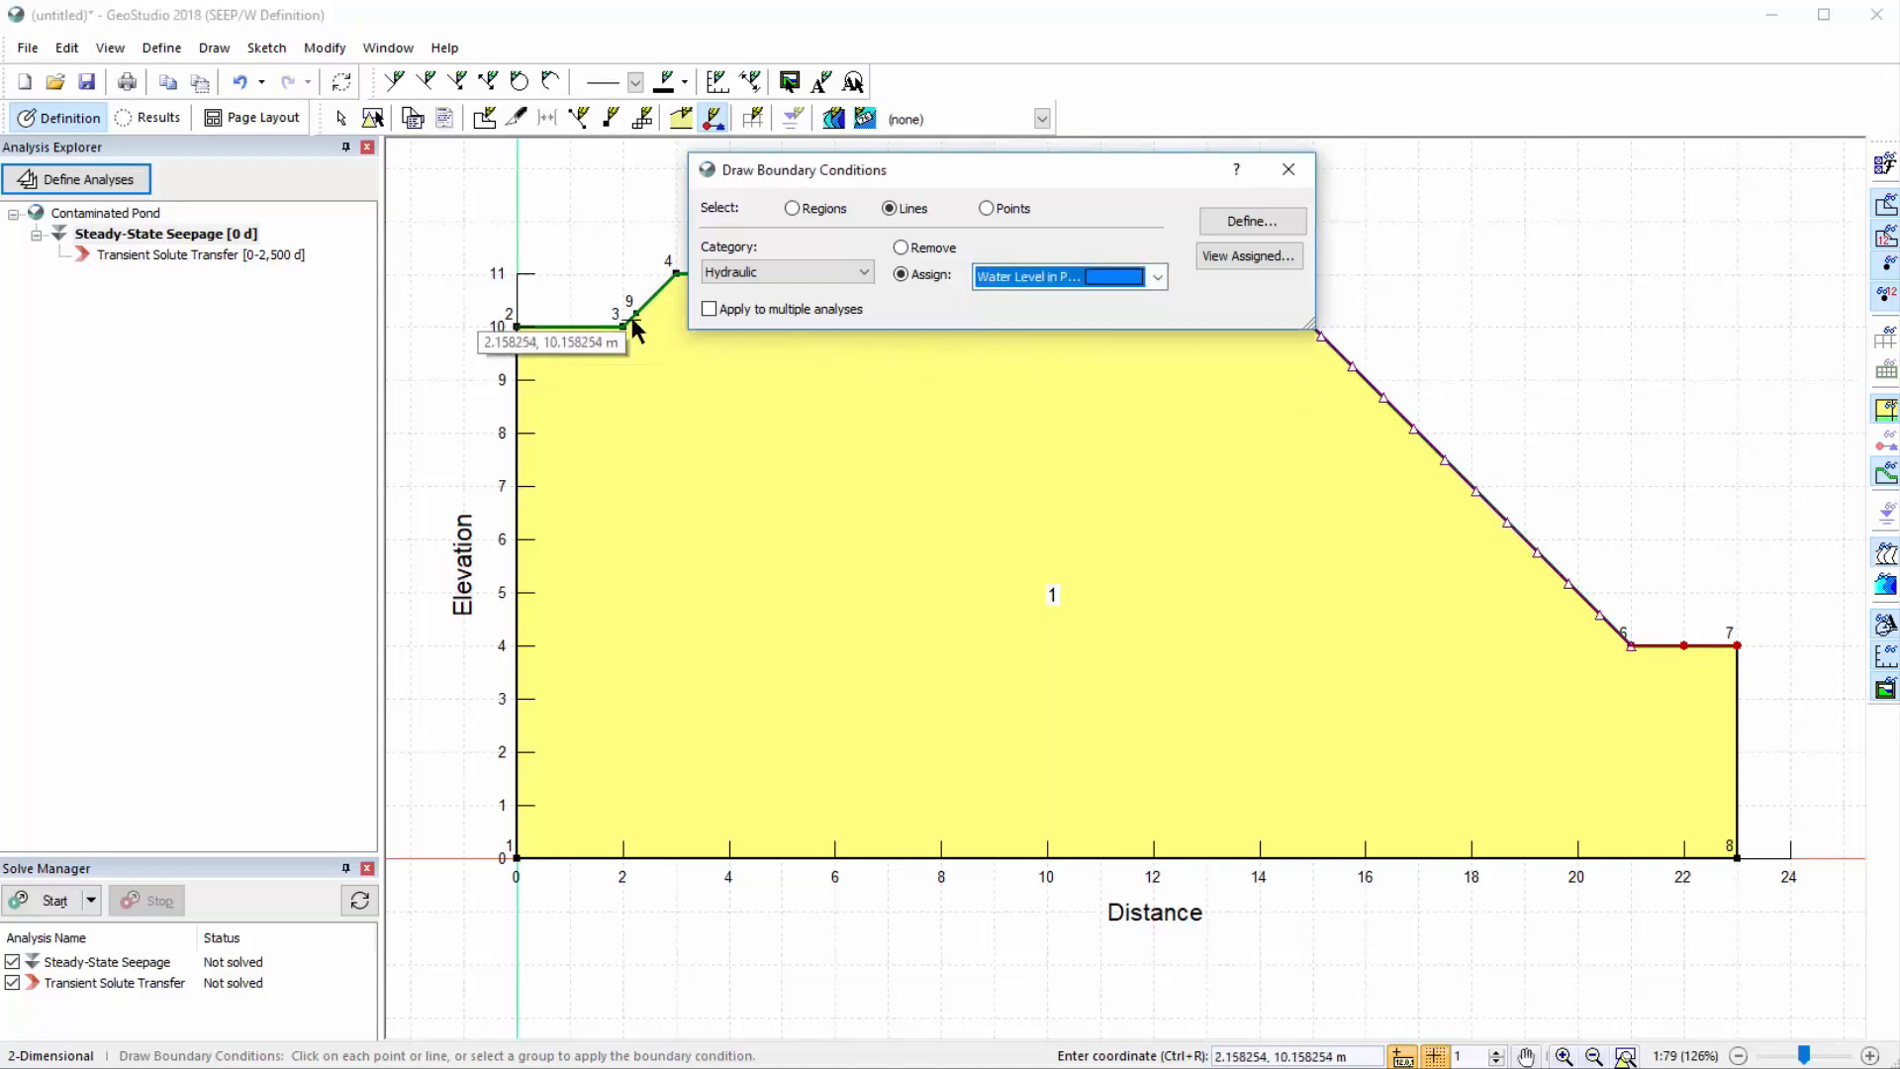
{"action": "left_click", "coordinate": [598, 326]}
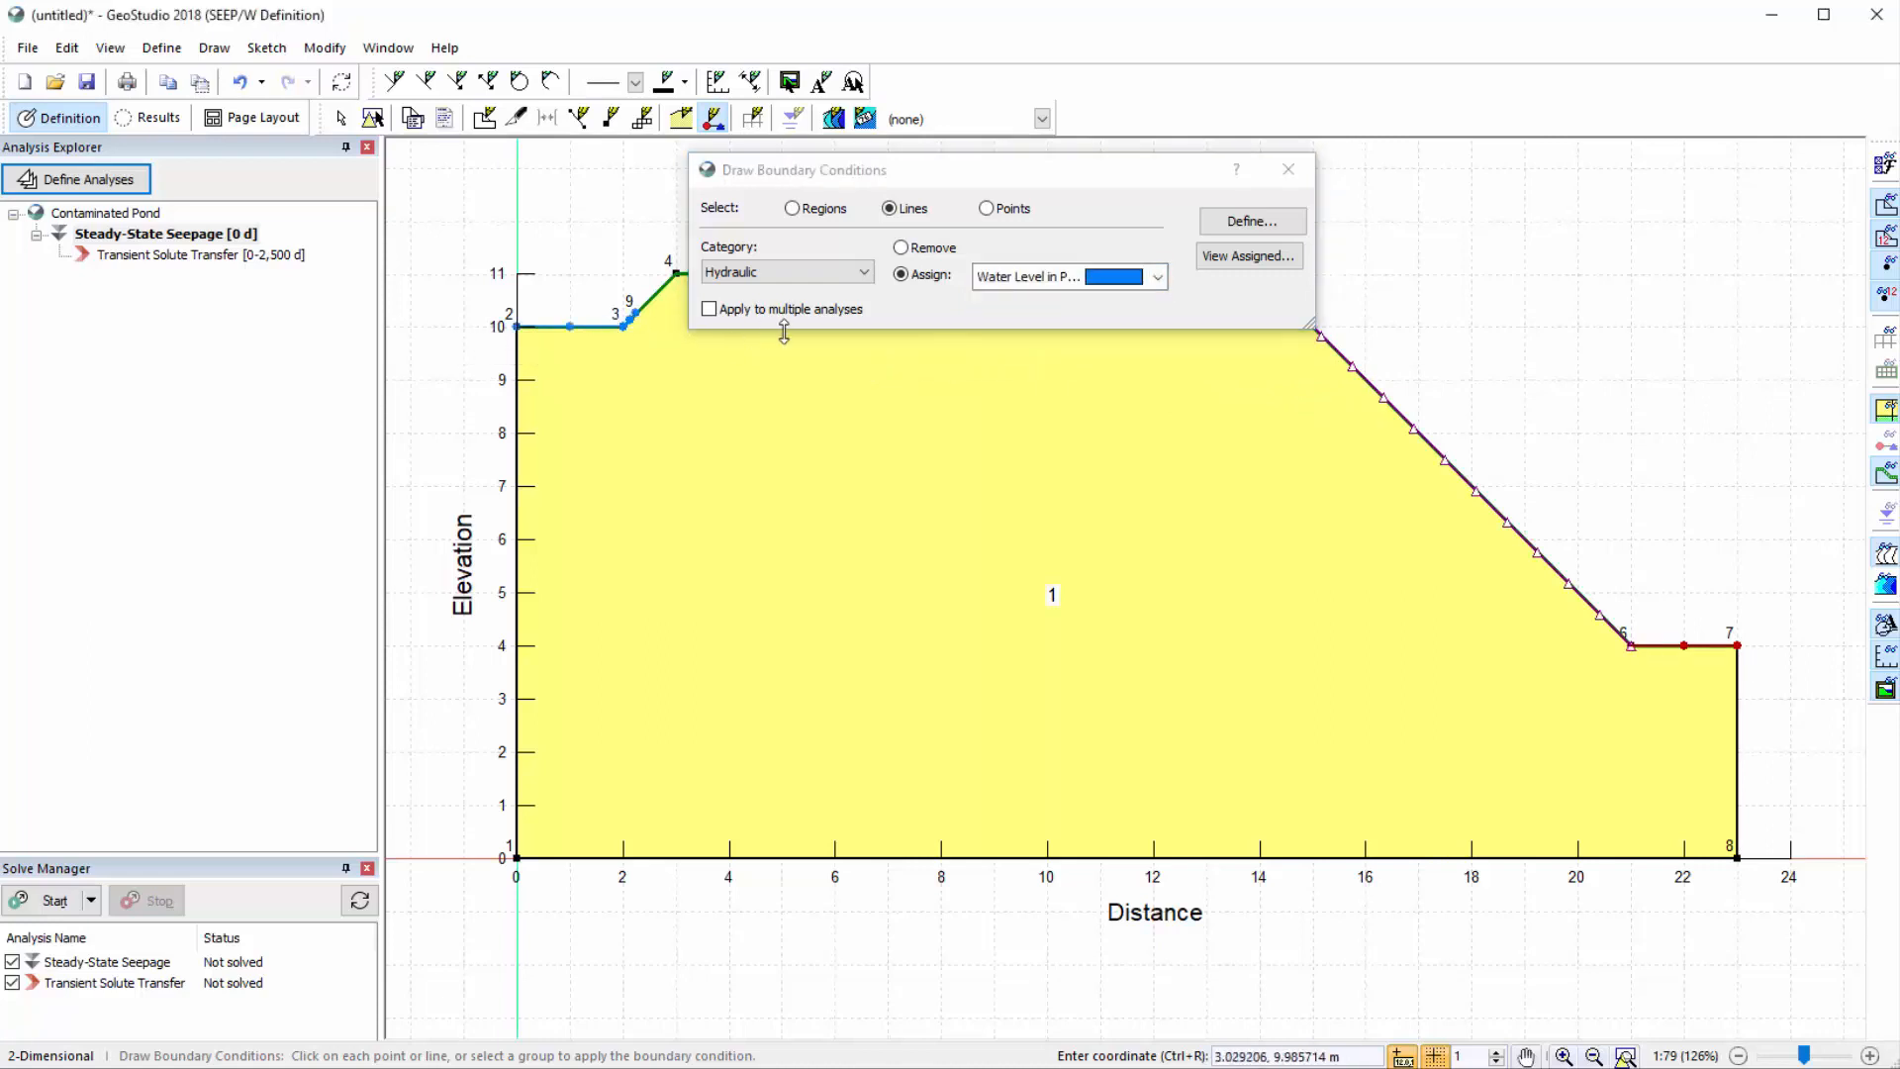
{"action": "left_click", "coordinate": [1289, 169]}
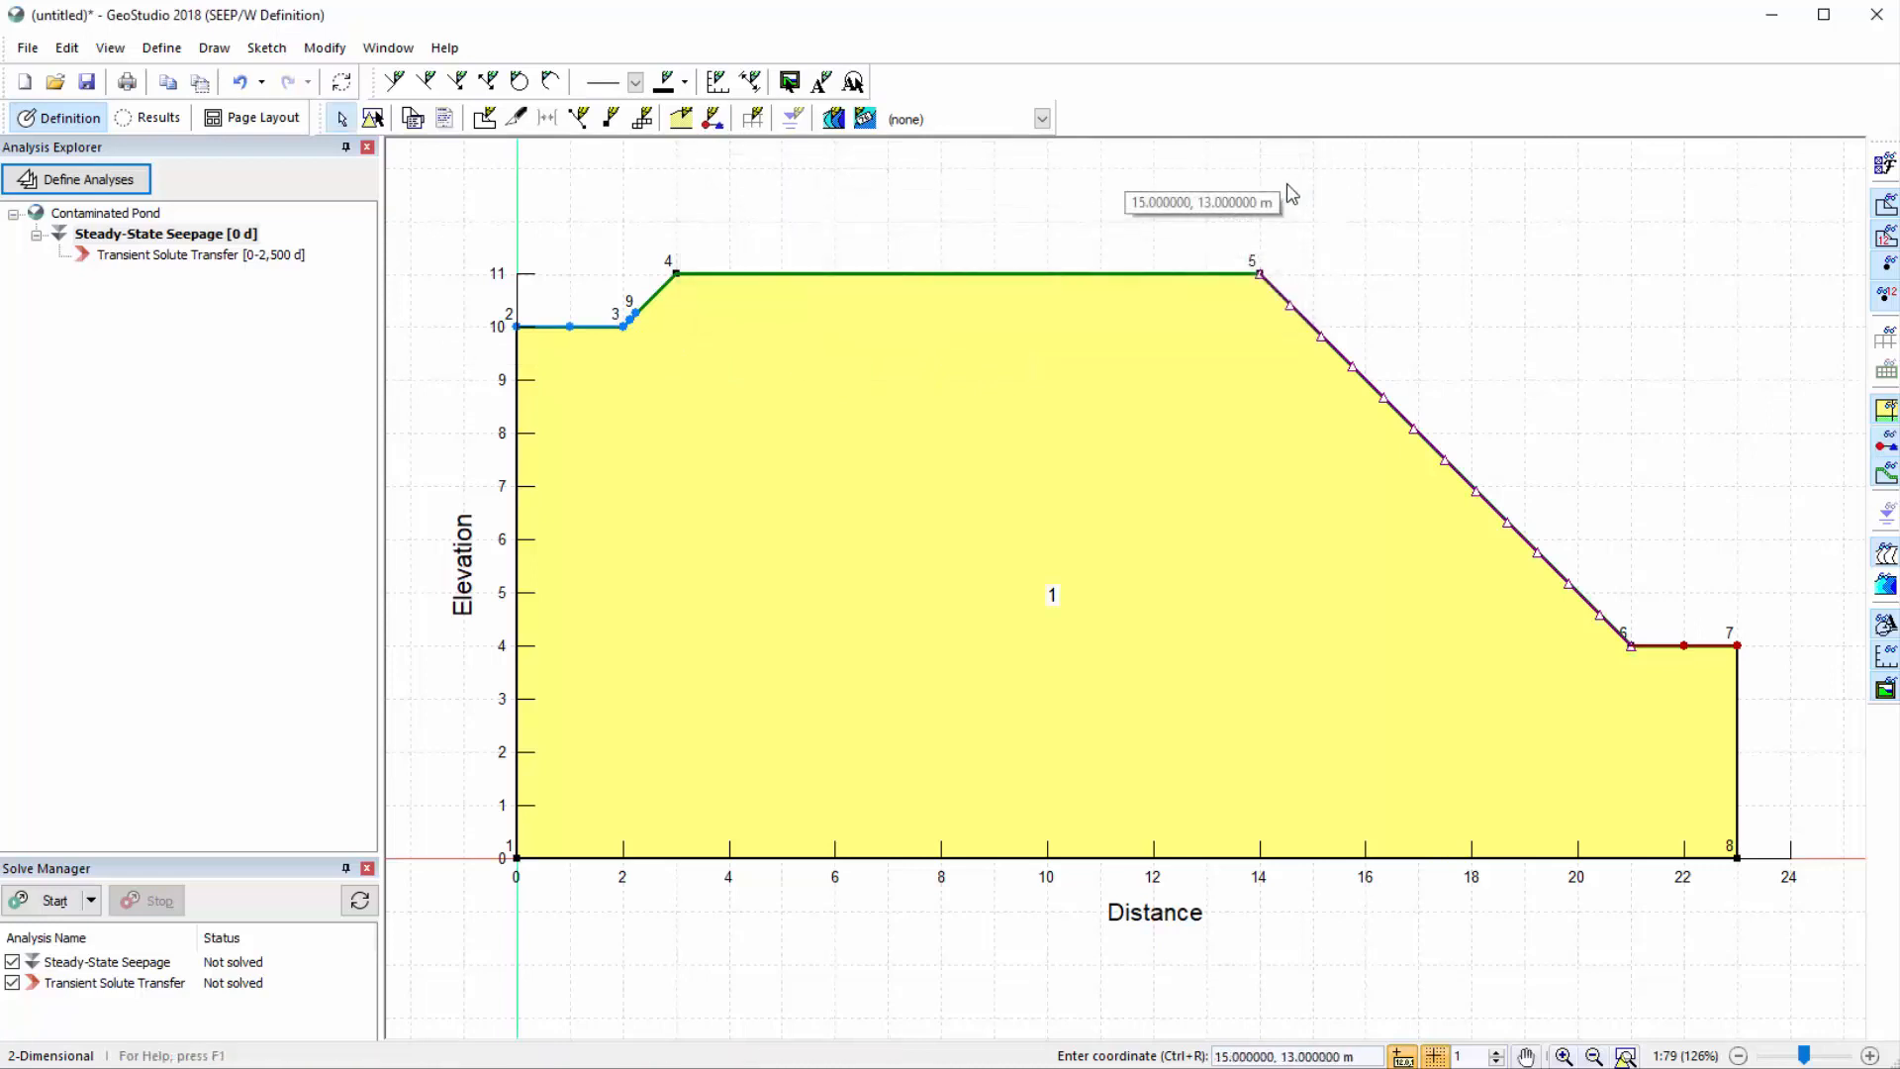
For the Transient Solute Transfer analysis, add a contaminant boundary condition named Pond Concentration
{"action": "left_click", "coordinate": [247, 259]}
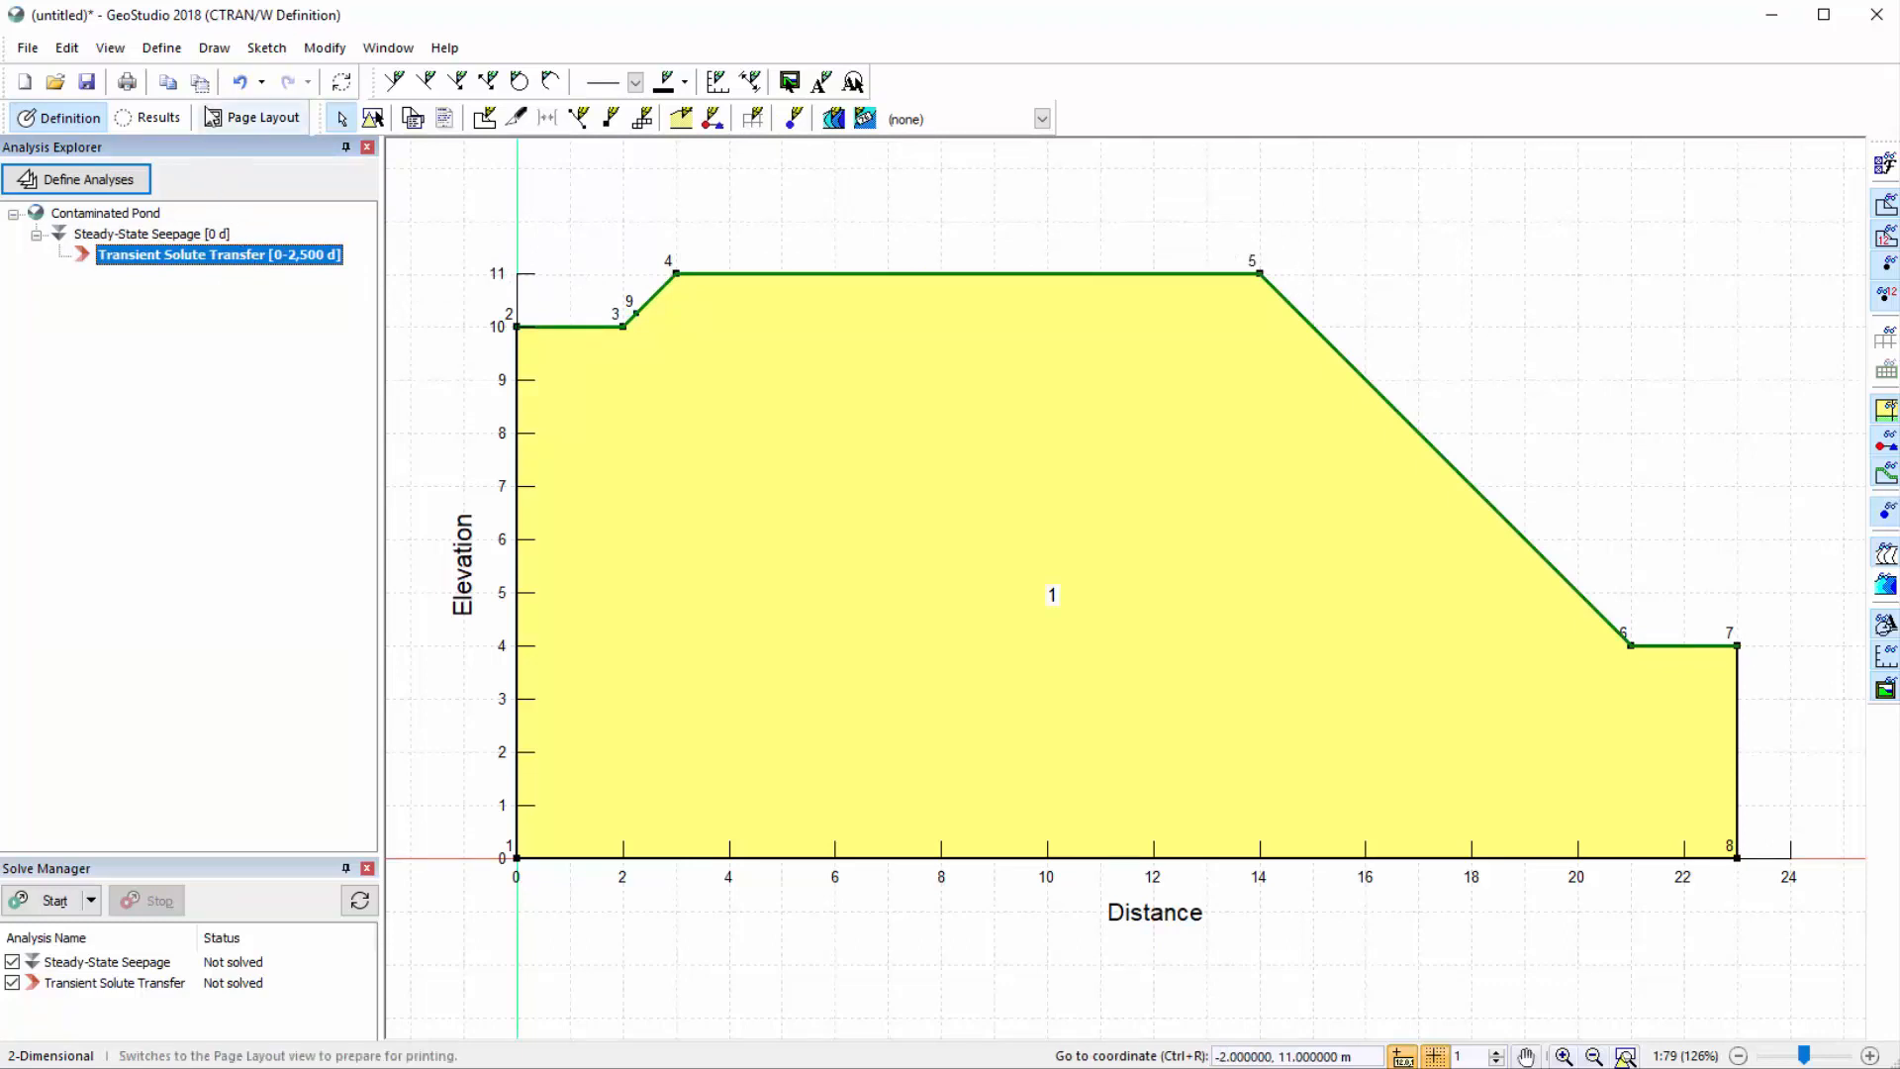
{"action": "left_click", "coordinate": [161, 48]}
{"action": "left_click", "coordinate": [203, 346]}
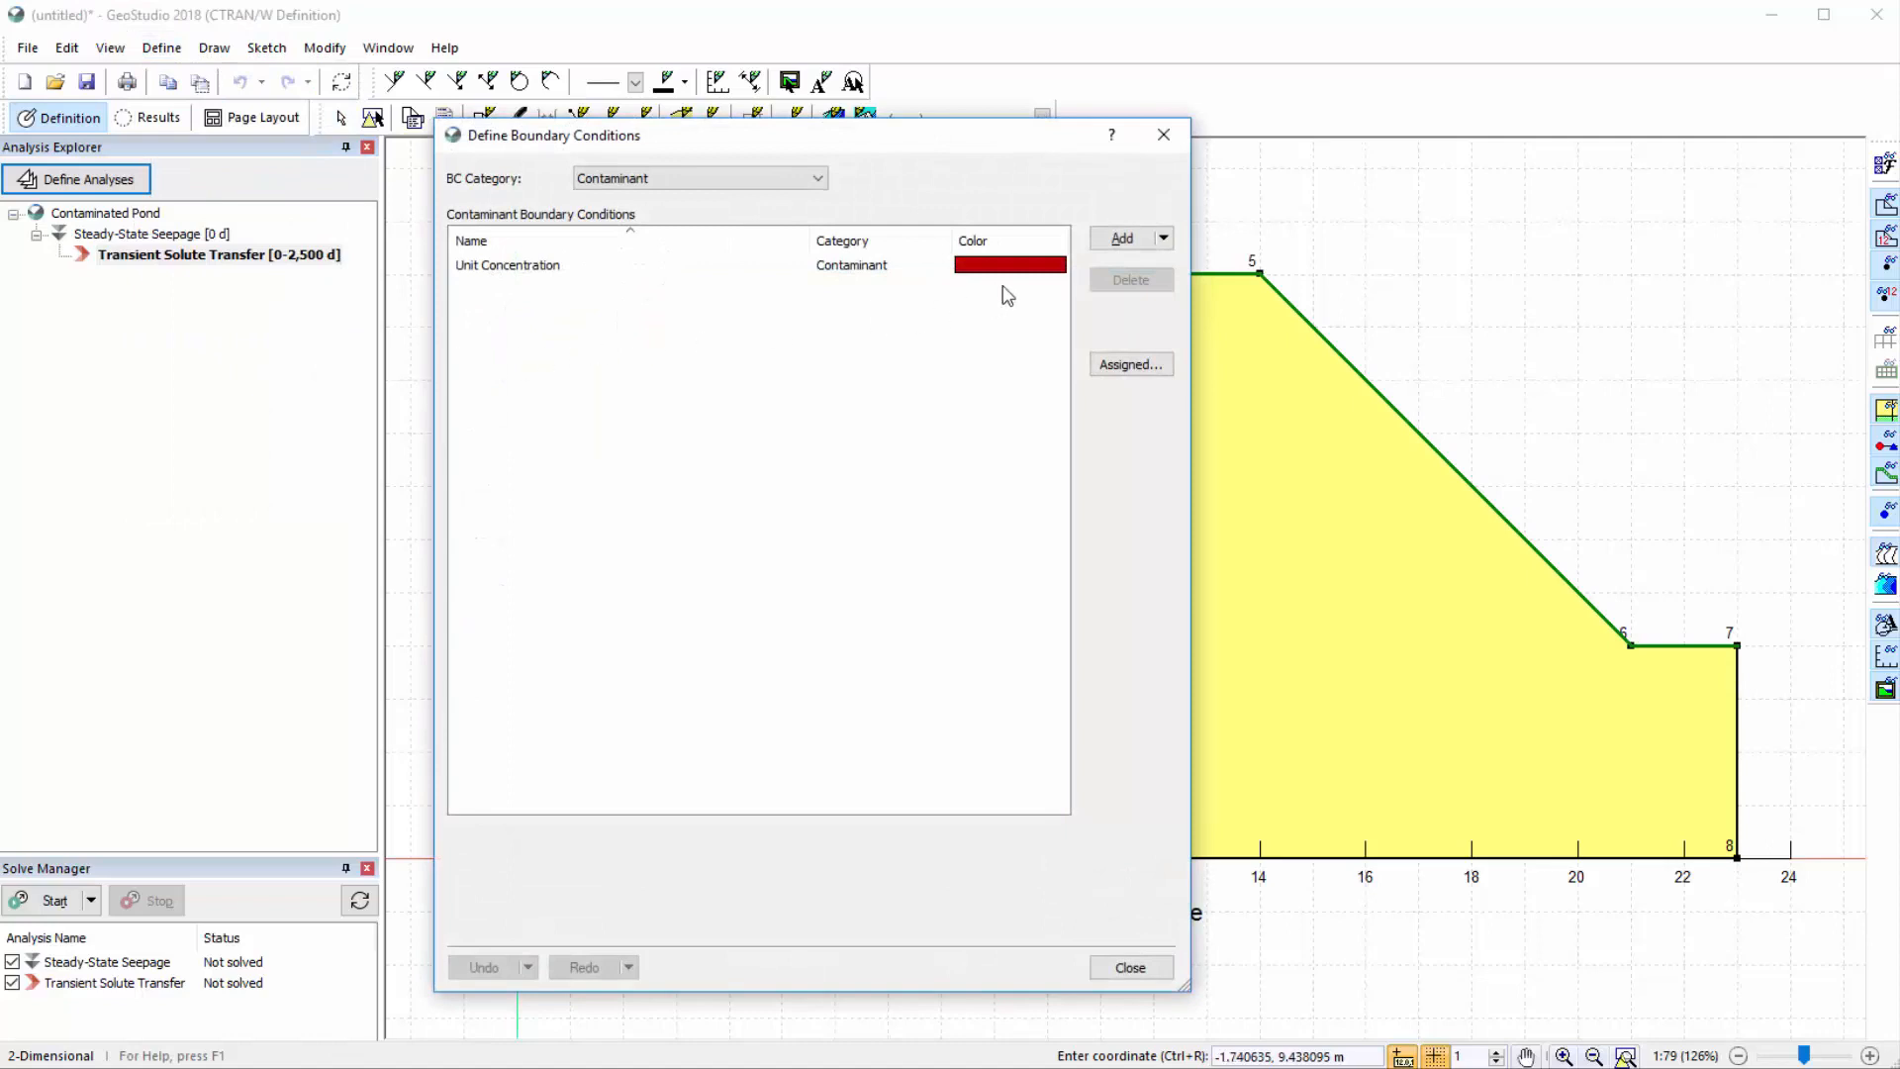
{"action": "left_click", "coordinate": [1122, 239]}
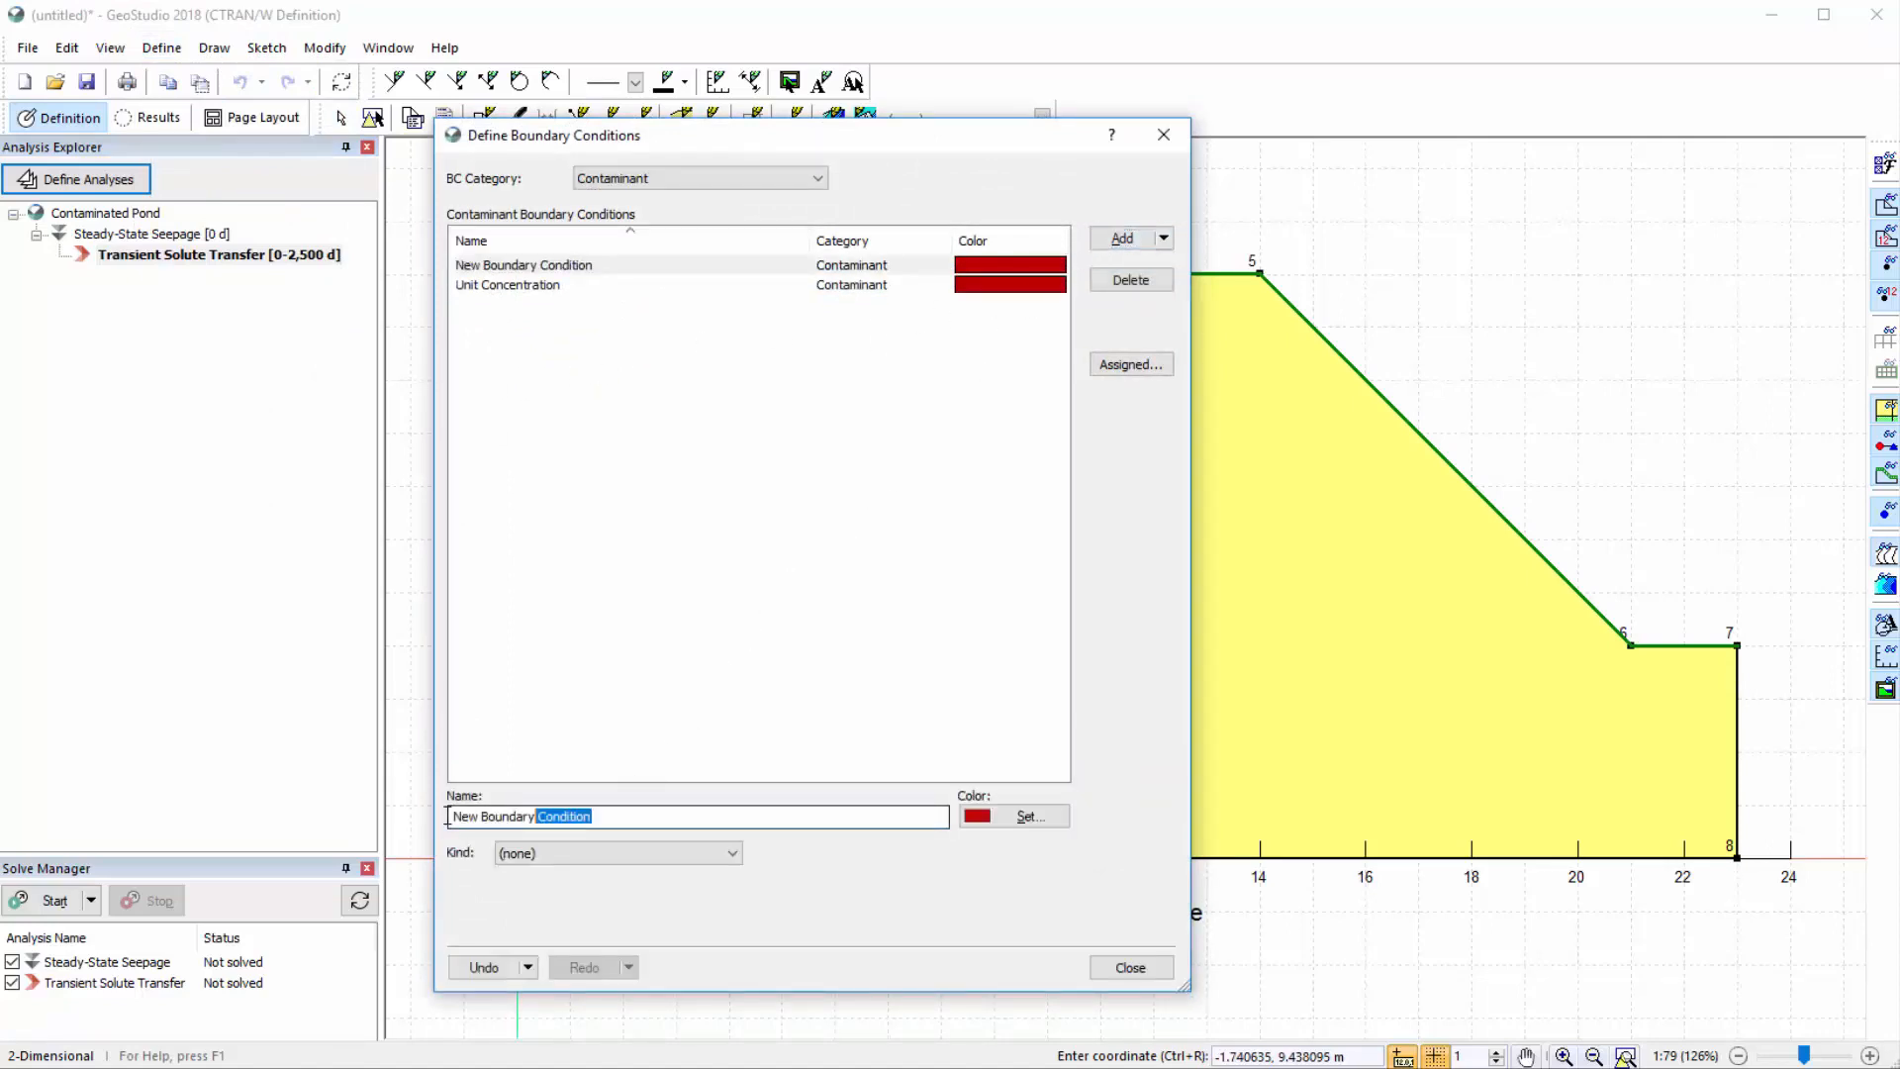
{"action": "left_click_drag", "start_coordinate": [611, 816], "coordinate": [391, 827]}
{"action": "type", "text": "Po"}
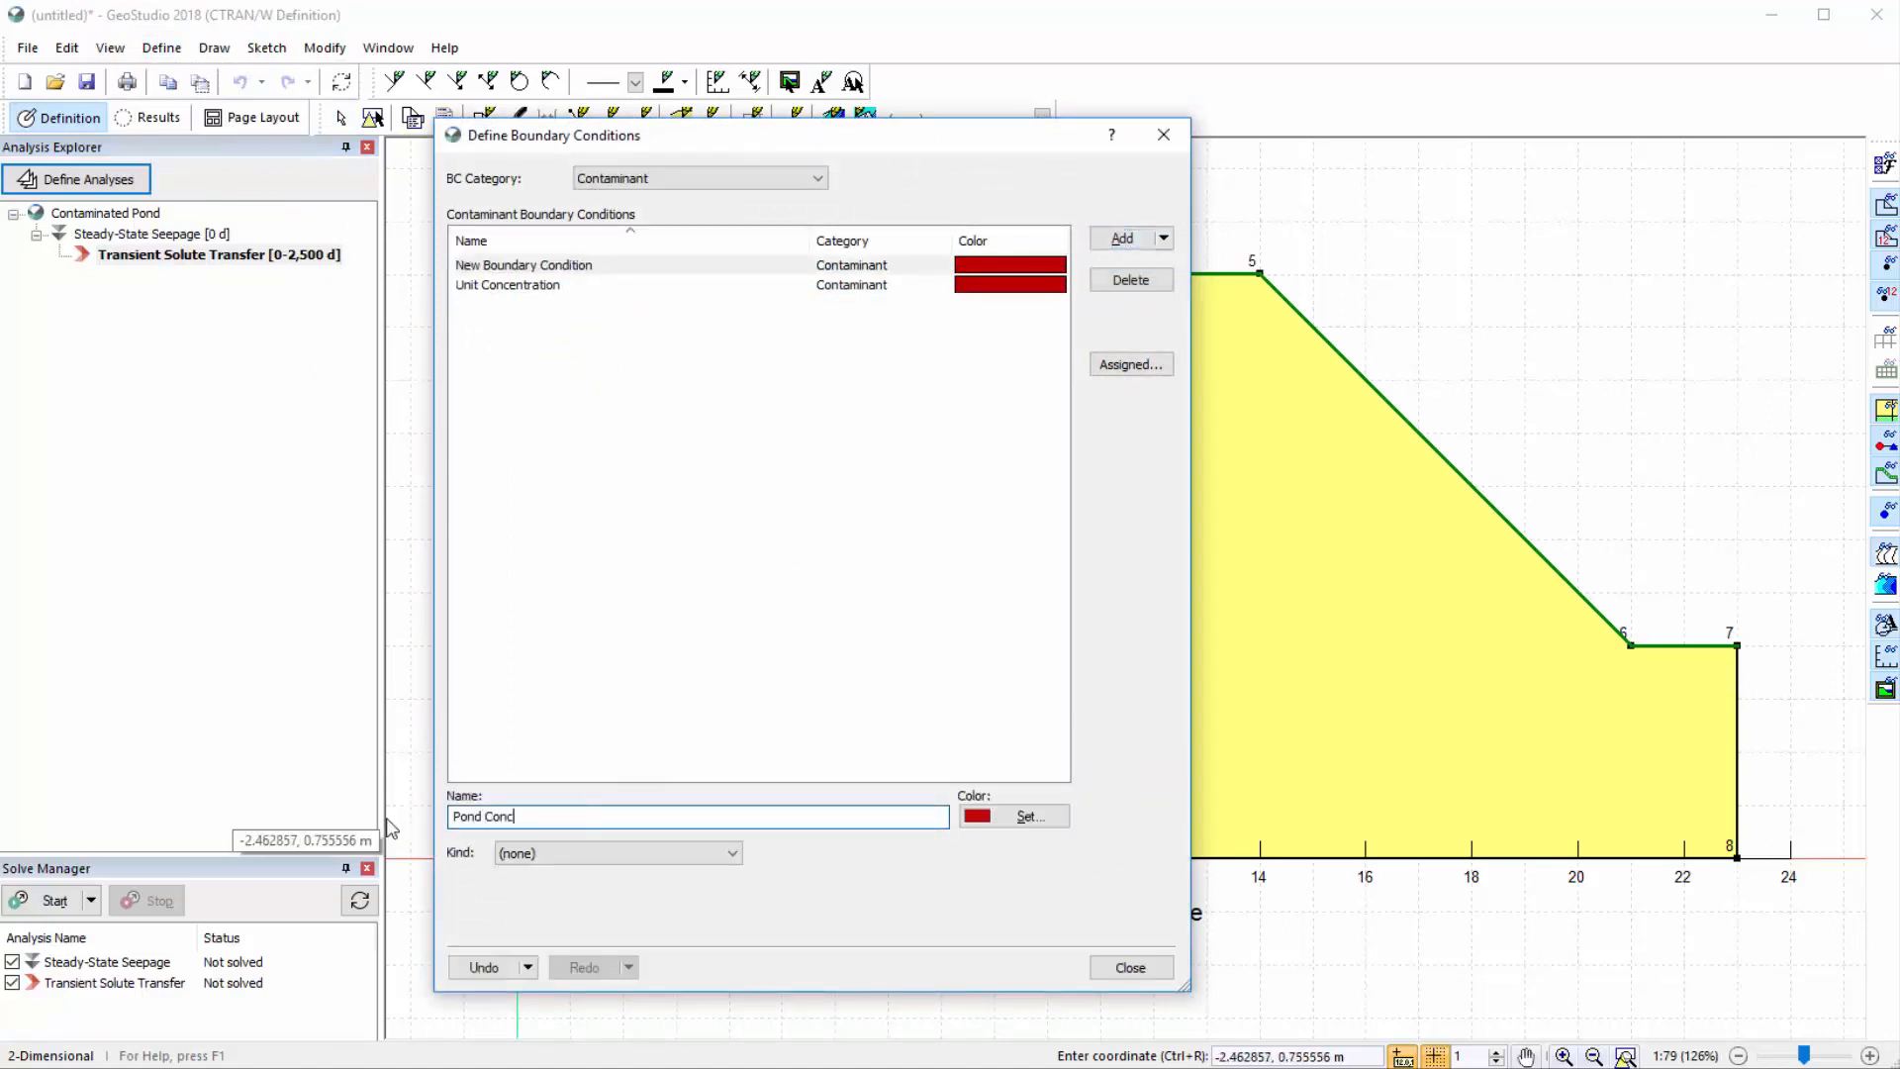
Define Pond Concentration as a constant Solute Concentration of 10 g/m³ and set its color to orange-red
{"action": "left_click", "coordinate": [520, 853]}
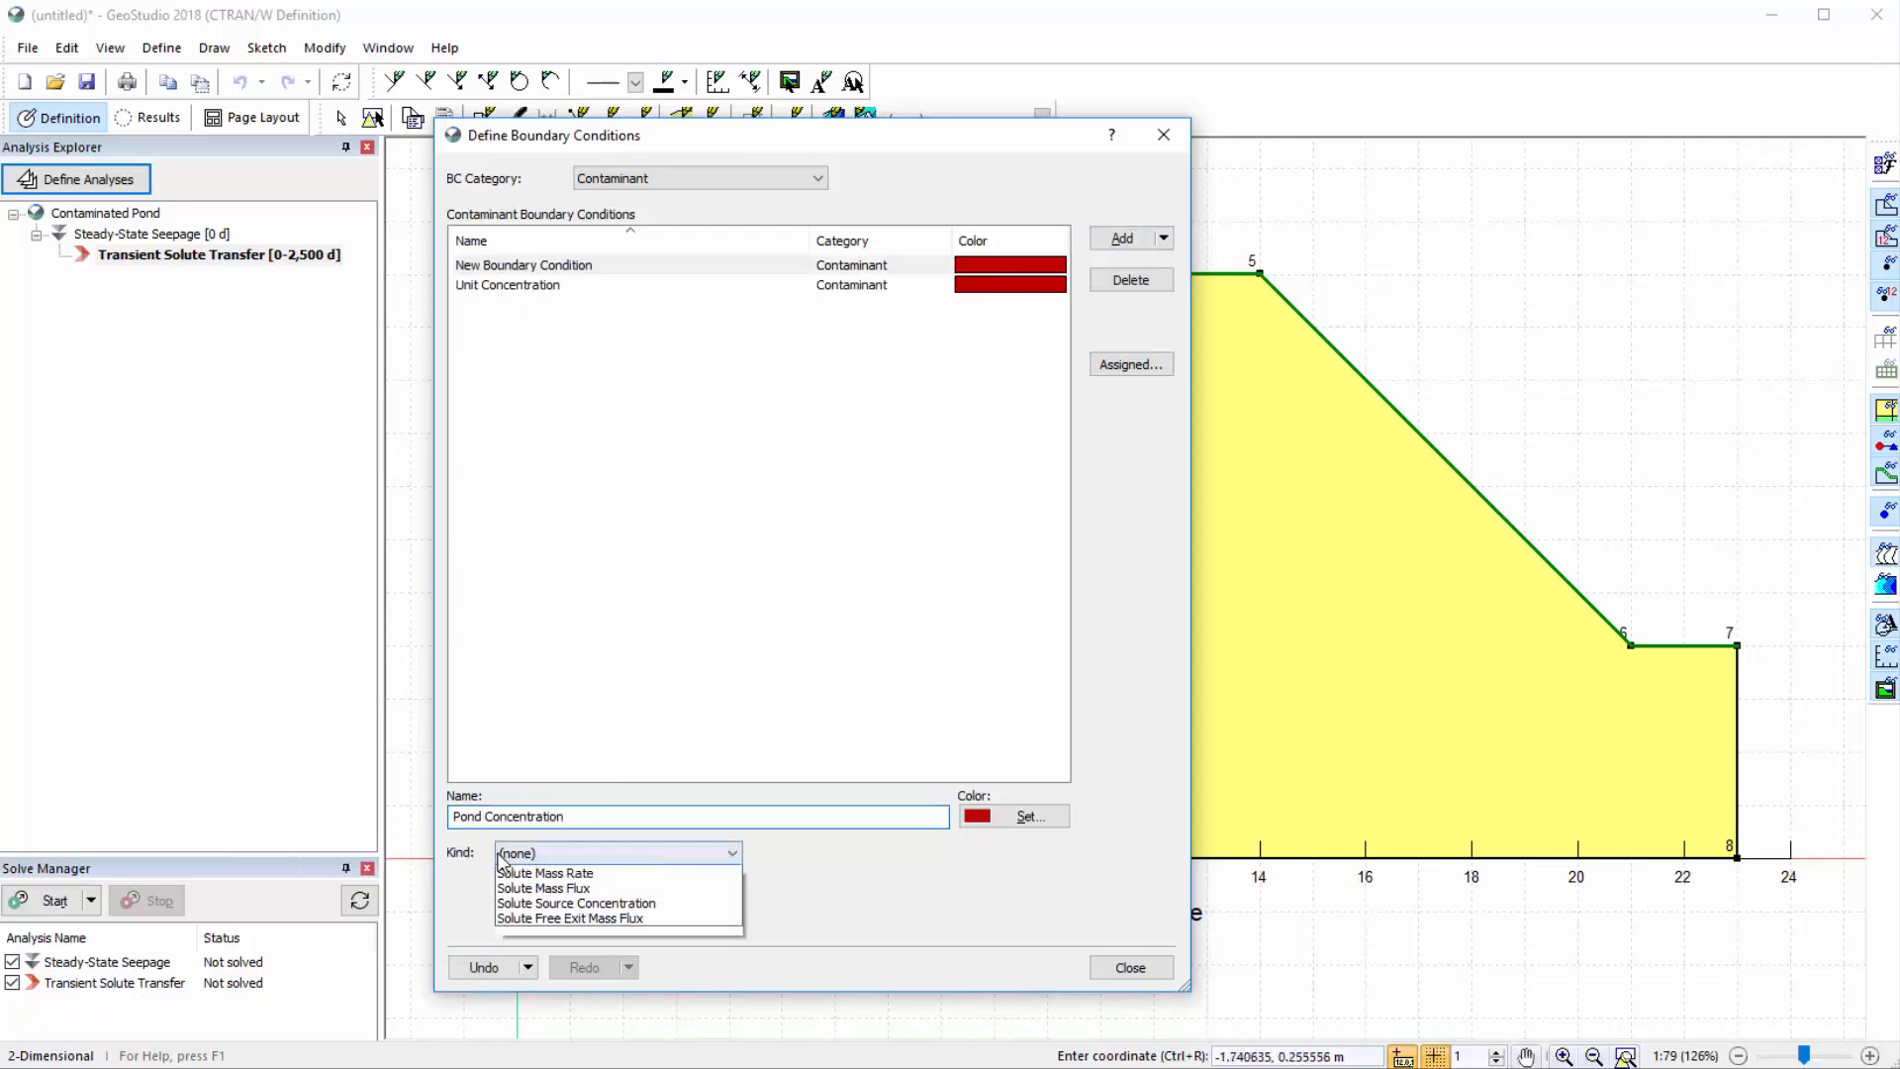
{"action": "left_click", "coordinate": [515, 890]}
{"action": "left_click", "coordinate": [571, 784]}
{"action": "type", "text": "10 g/m³"}
{"action": "key", "text": "Return"}
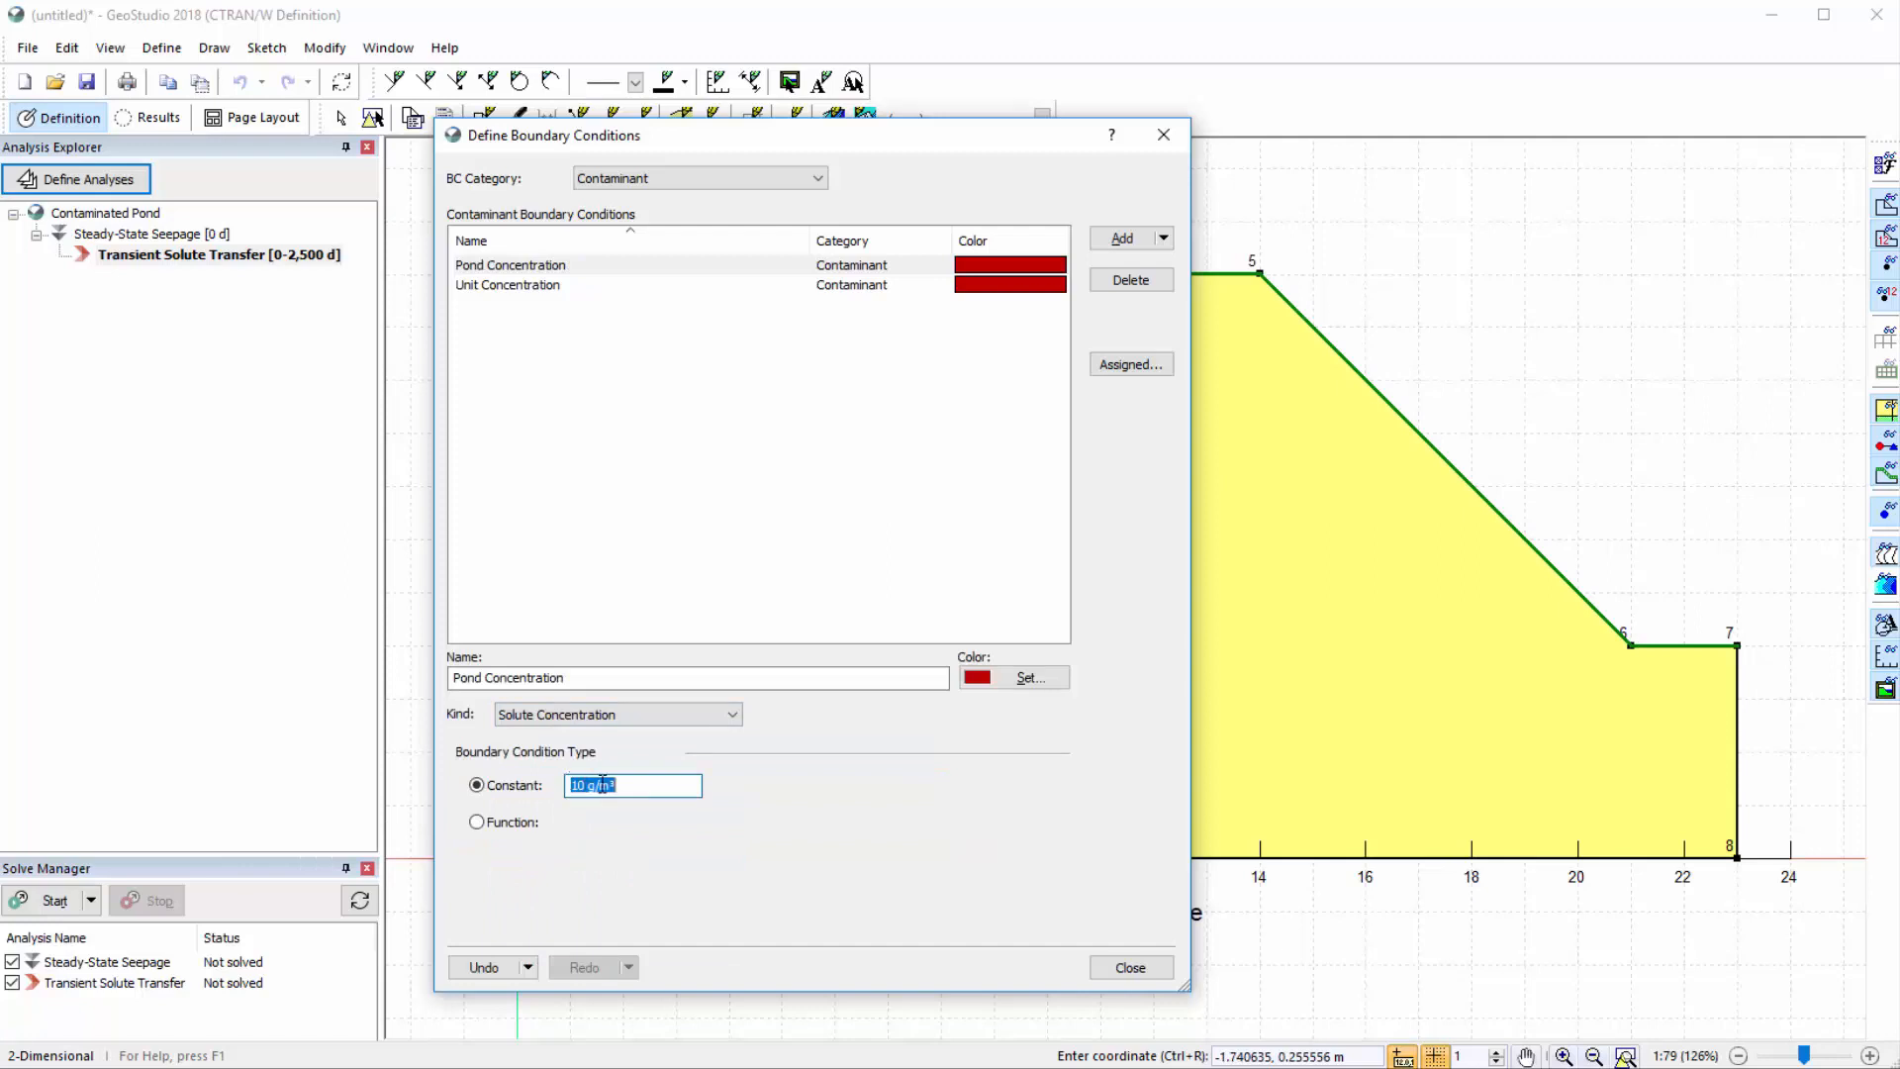
{"action": "left_click", "coordinate": [1024, 678]}
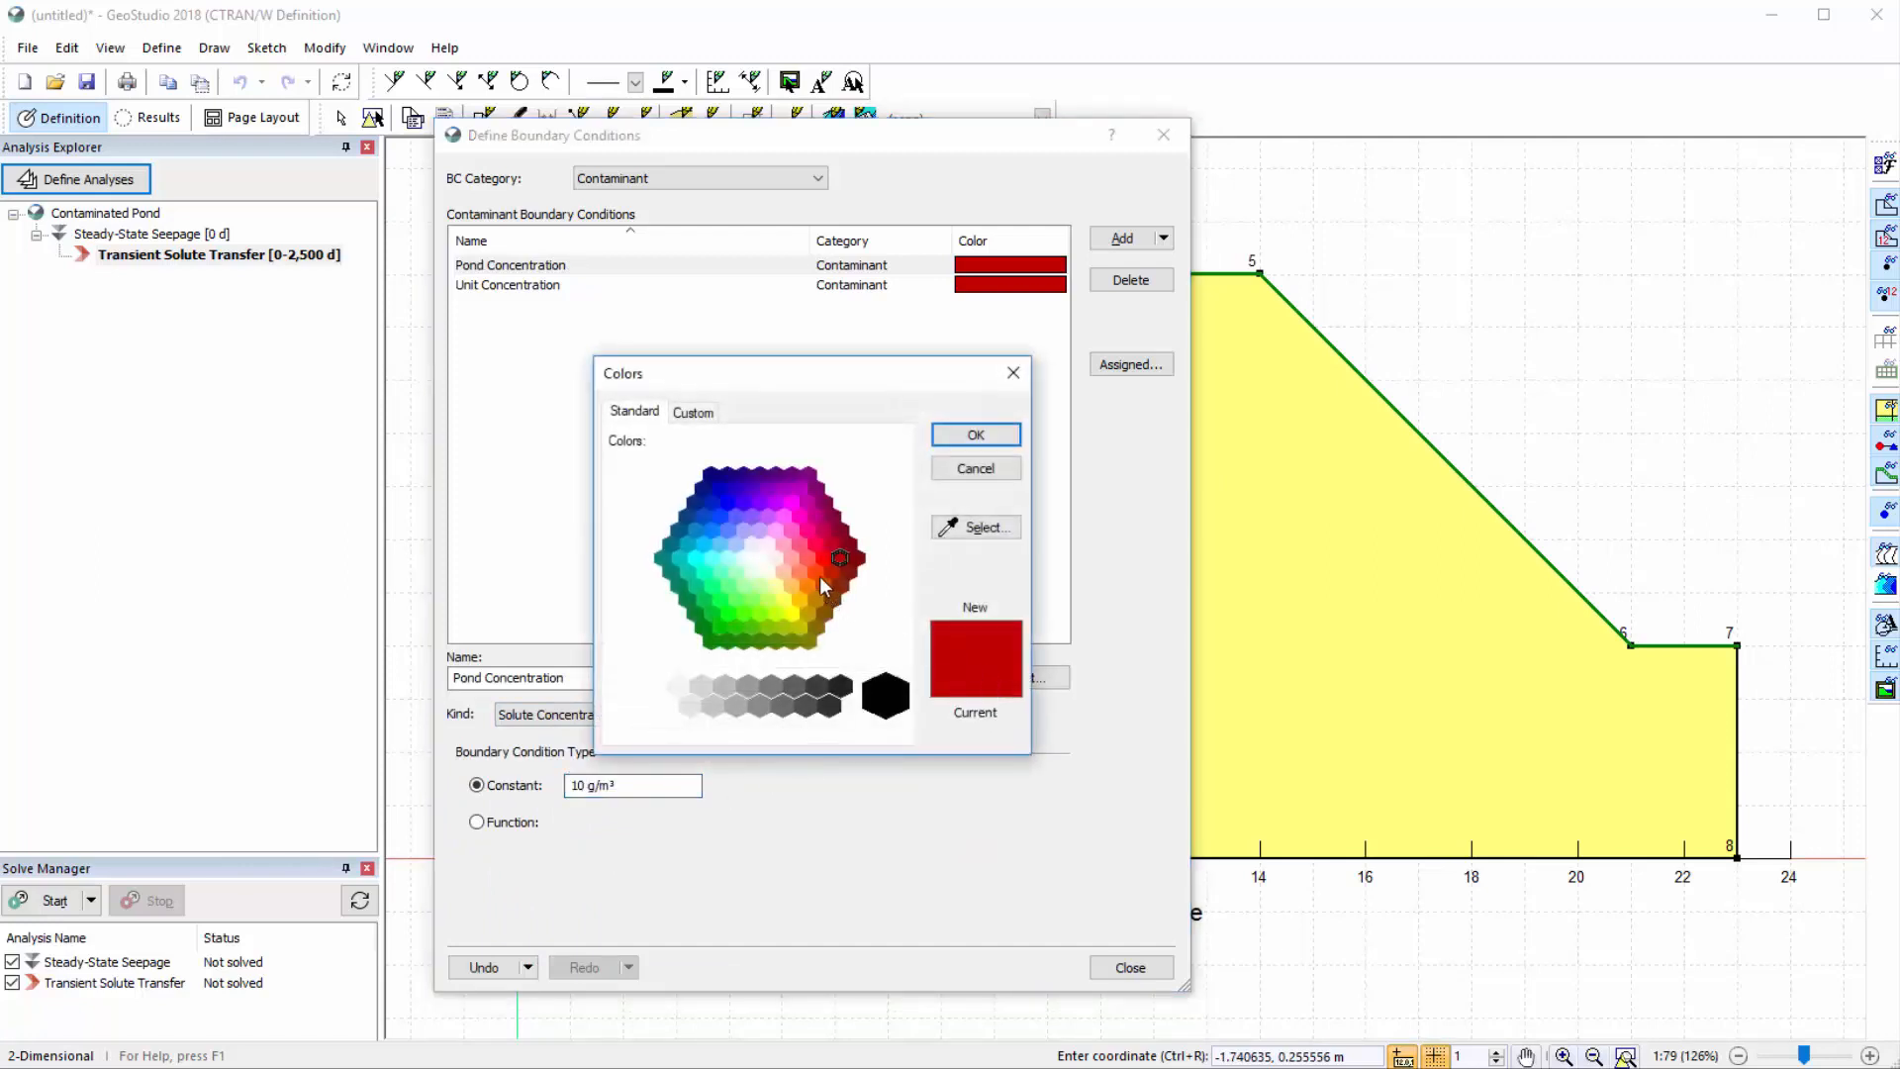
{"action": "left_click", "coordinate": [824, 582]}
{"action": "left_click", "coordinate": [975, 436]}
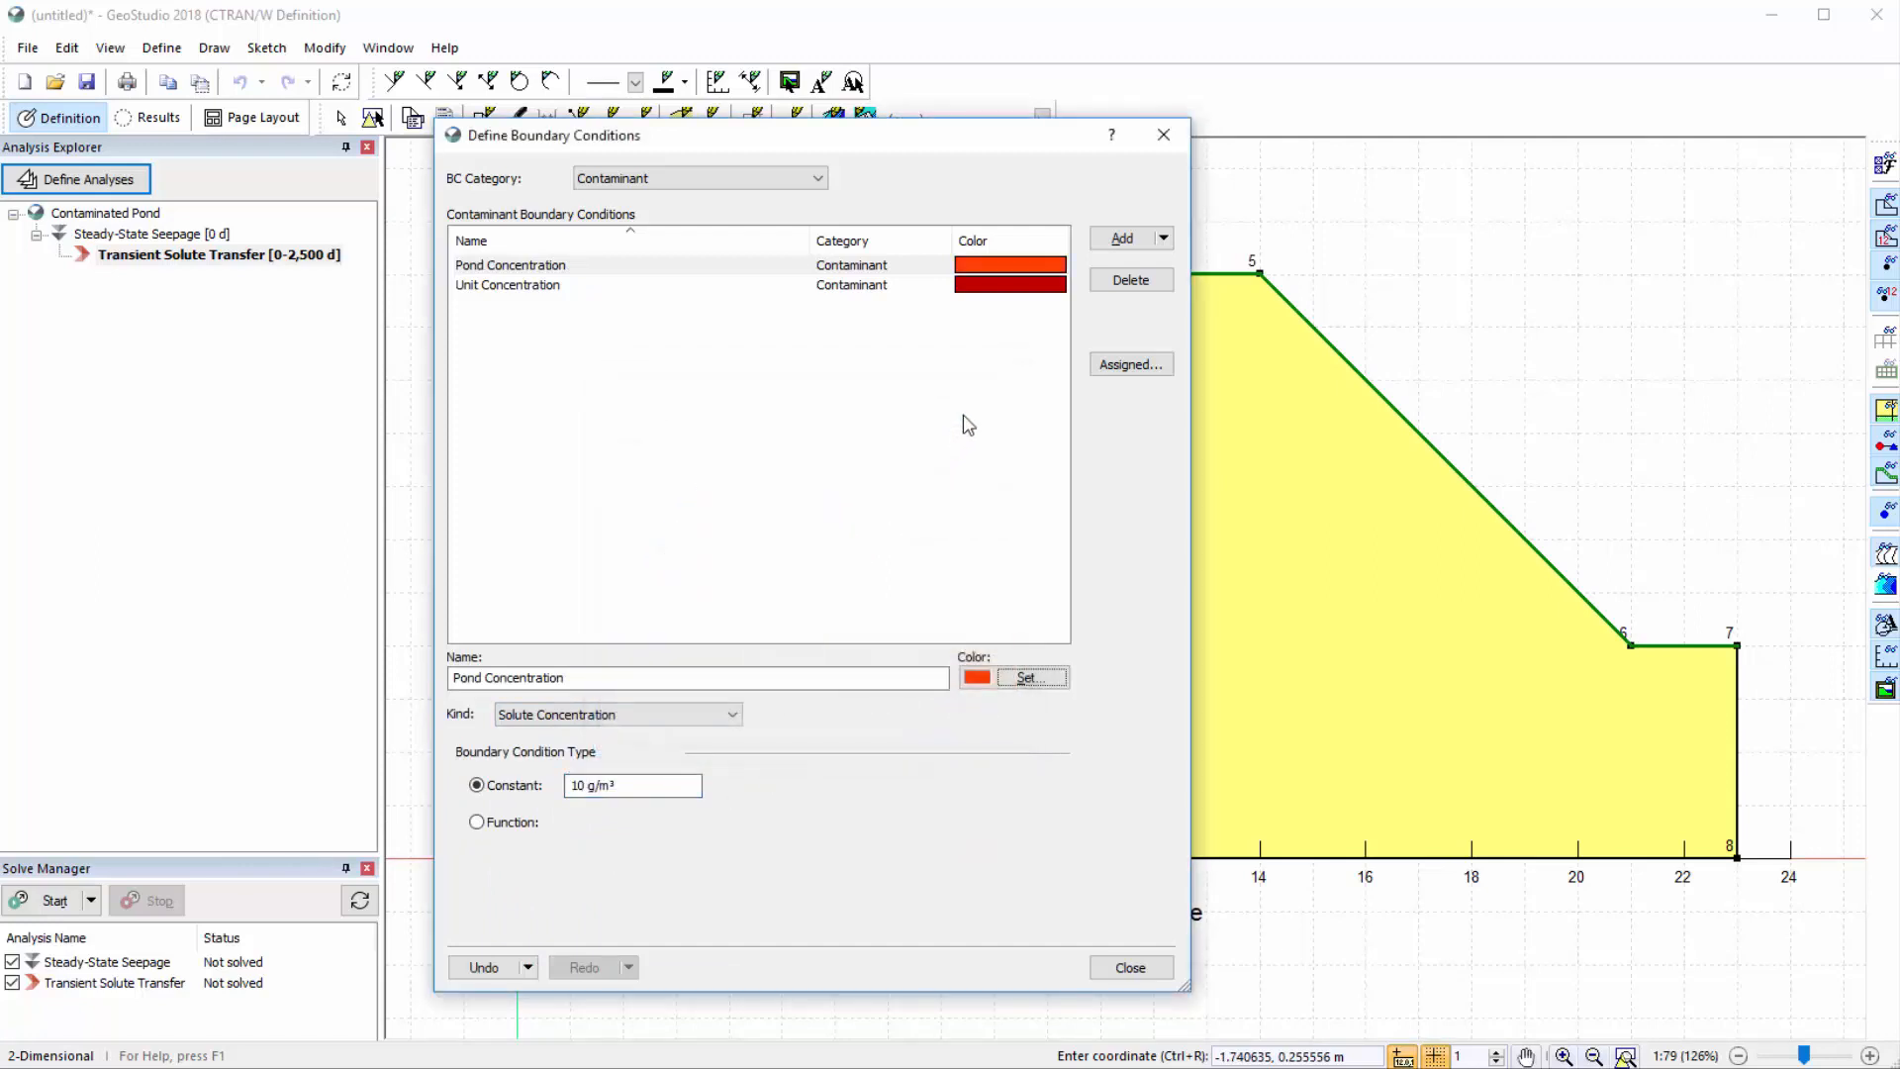
Add a contaminant boundary condition named Free Exit BC of kind Solute Free Exit Mass Flux
{"action": "left_click", "coordinate": [1121, 238]}
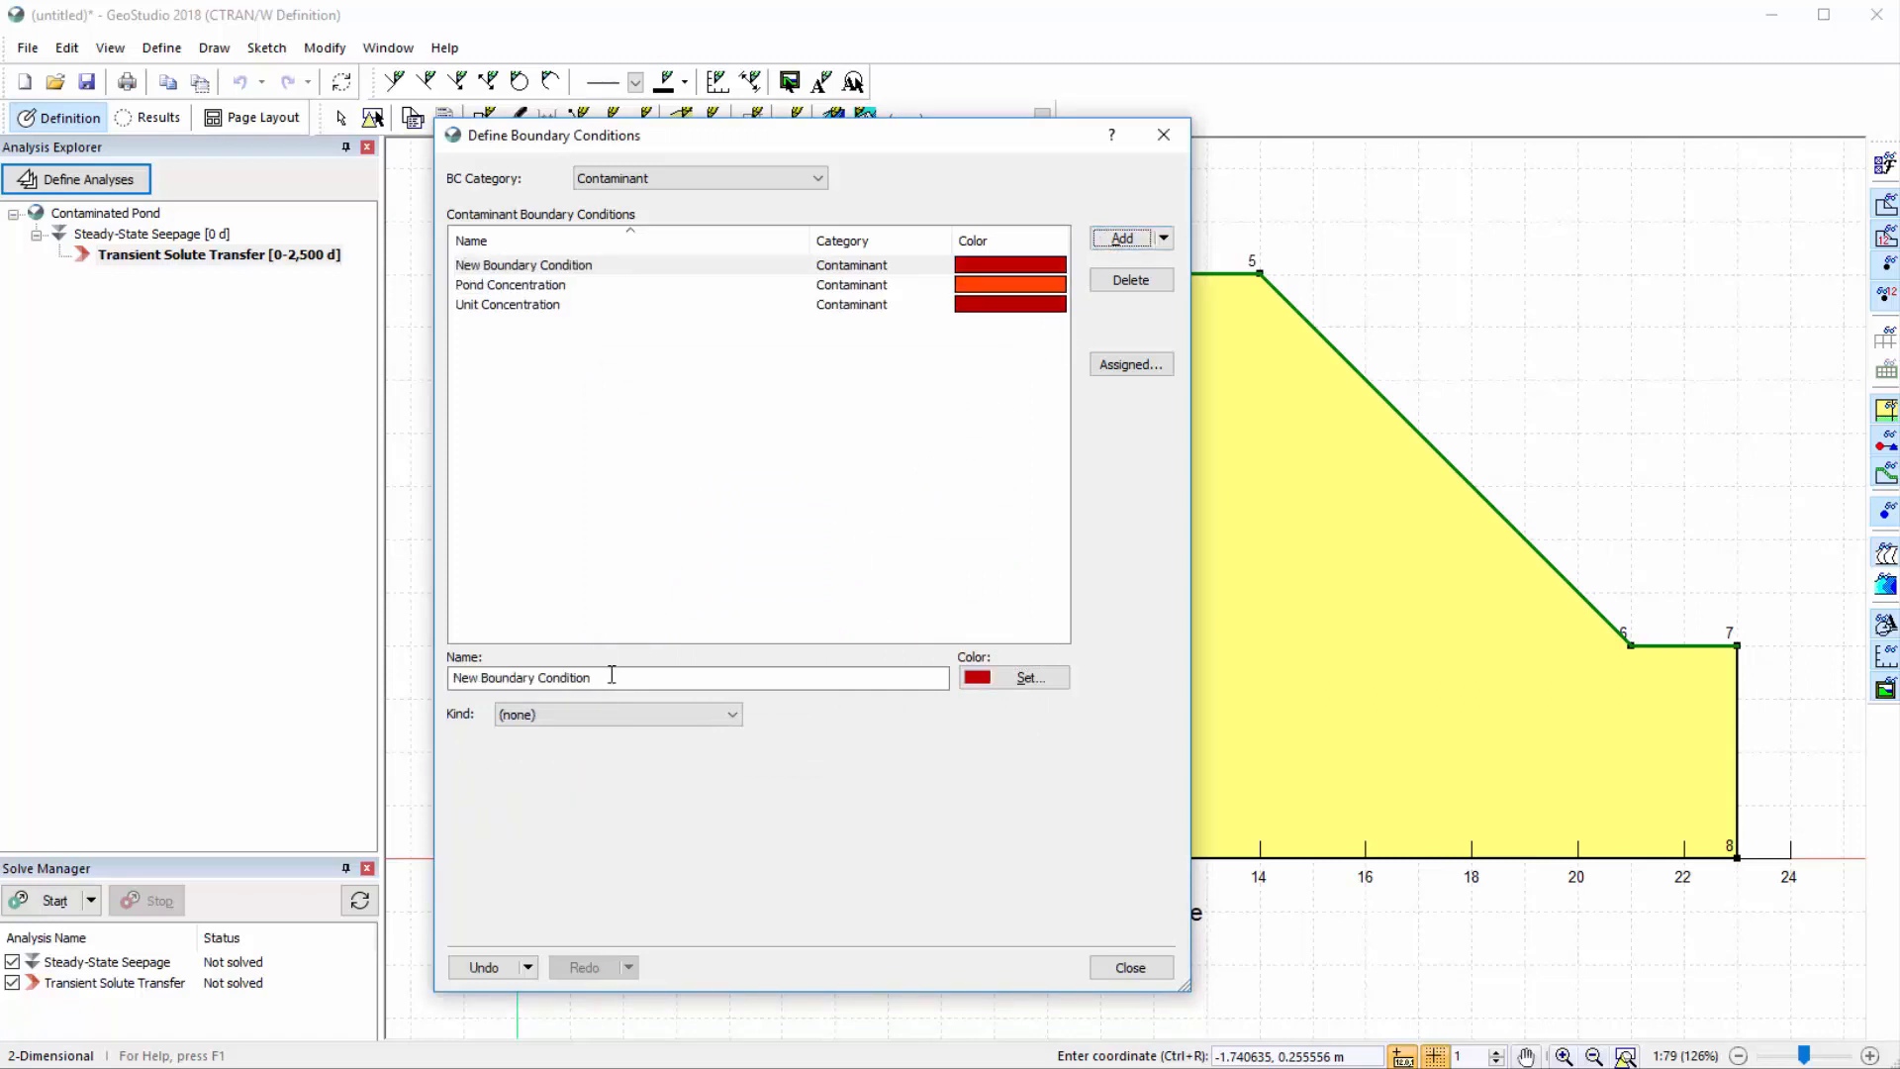
{"action": "left_click_drag", "start_coordinate": [612, 673], "coordinate": [451, 677]}
{"action": "type", "text": "Free Exit BC"}
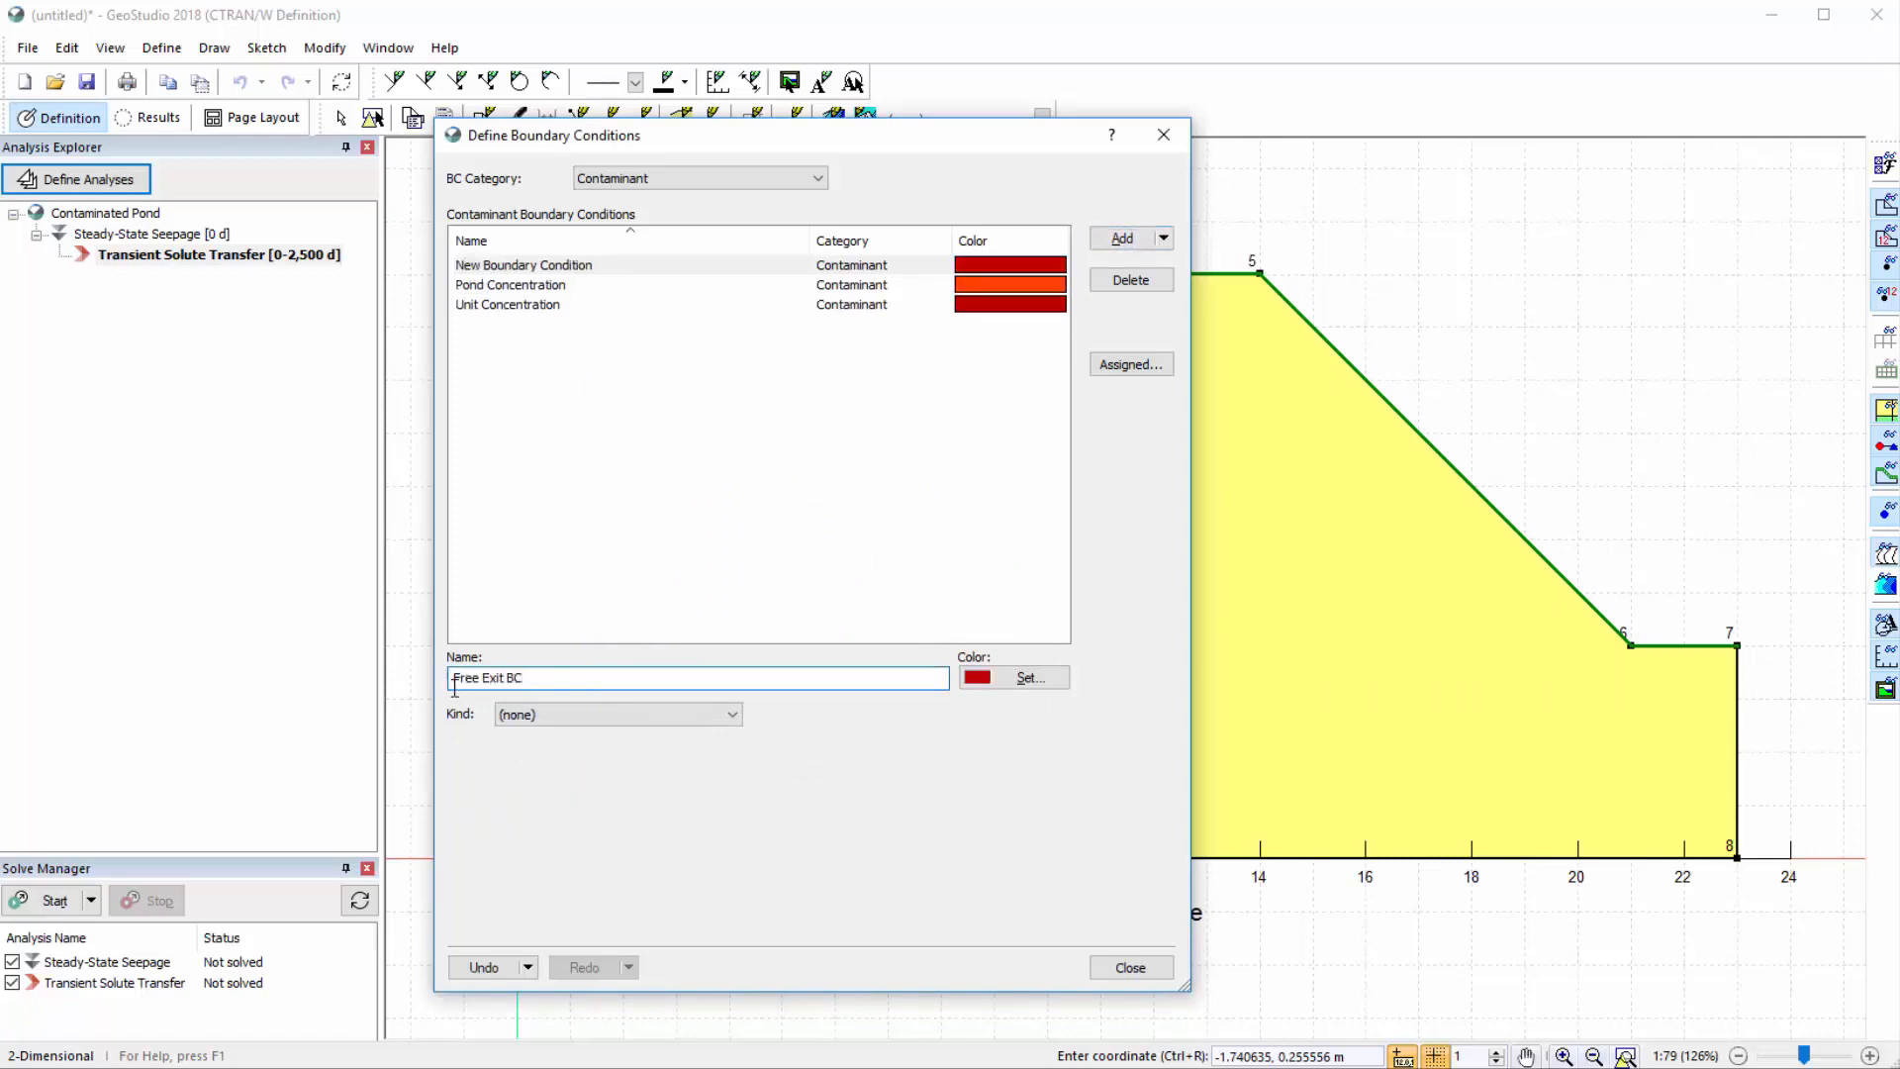
{"action": "left_click", "coordinate": [511, 715]}
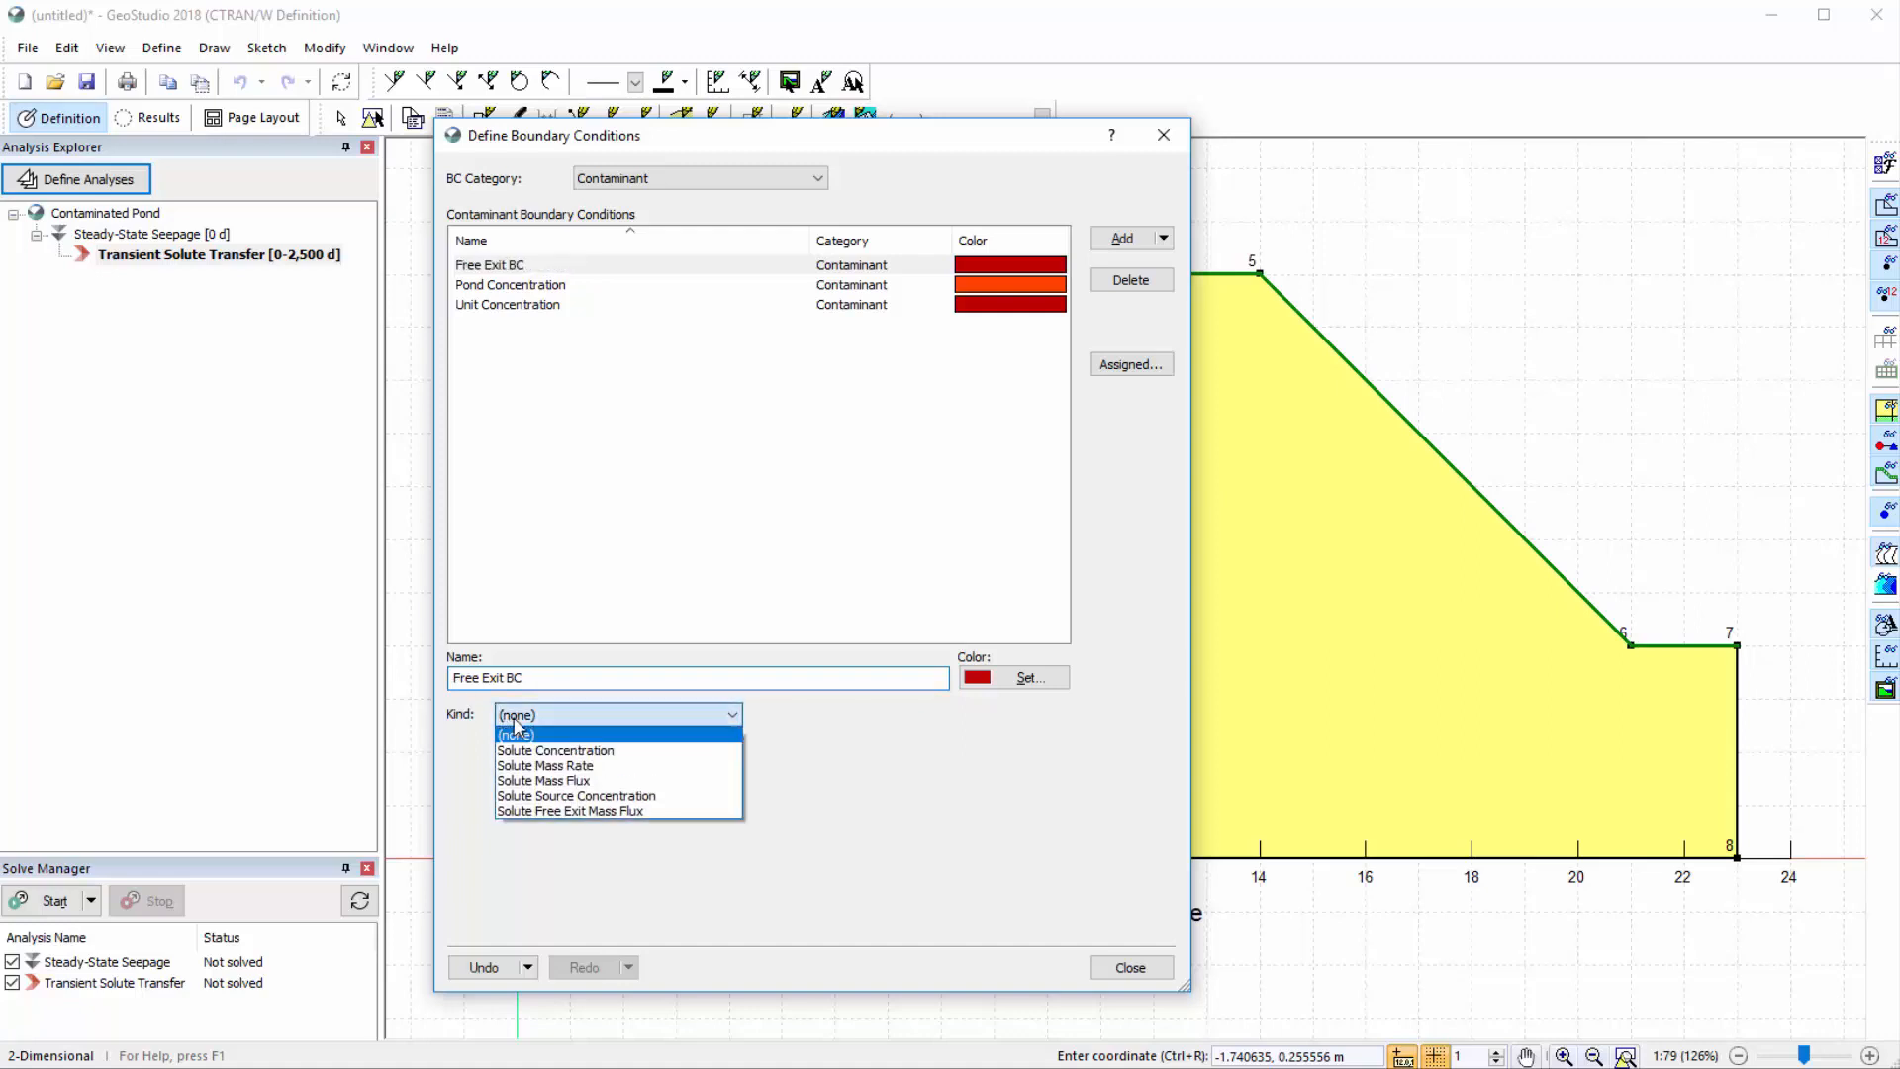
{"action": "left_click", "coordinate": [528, 807]}
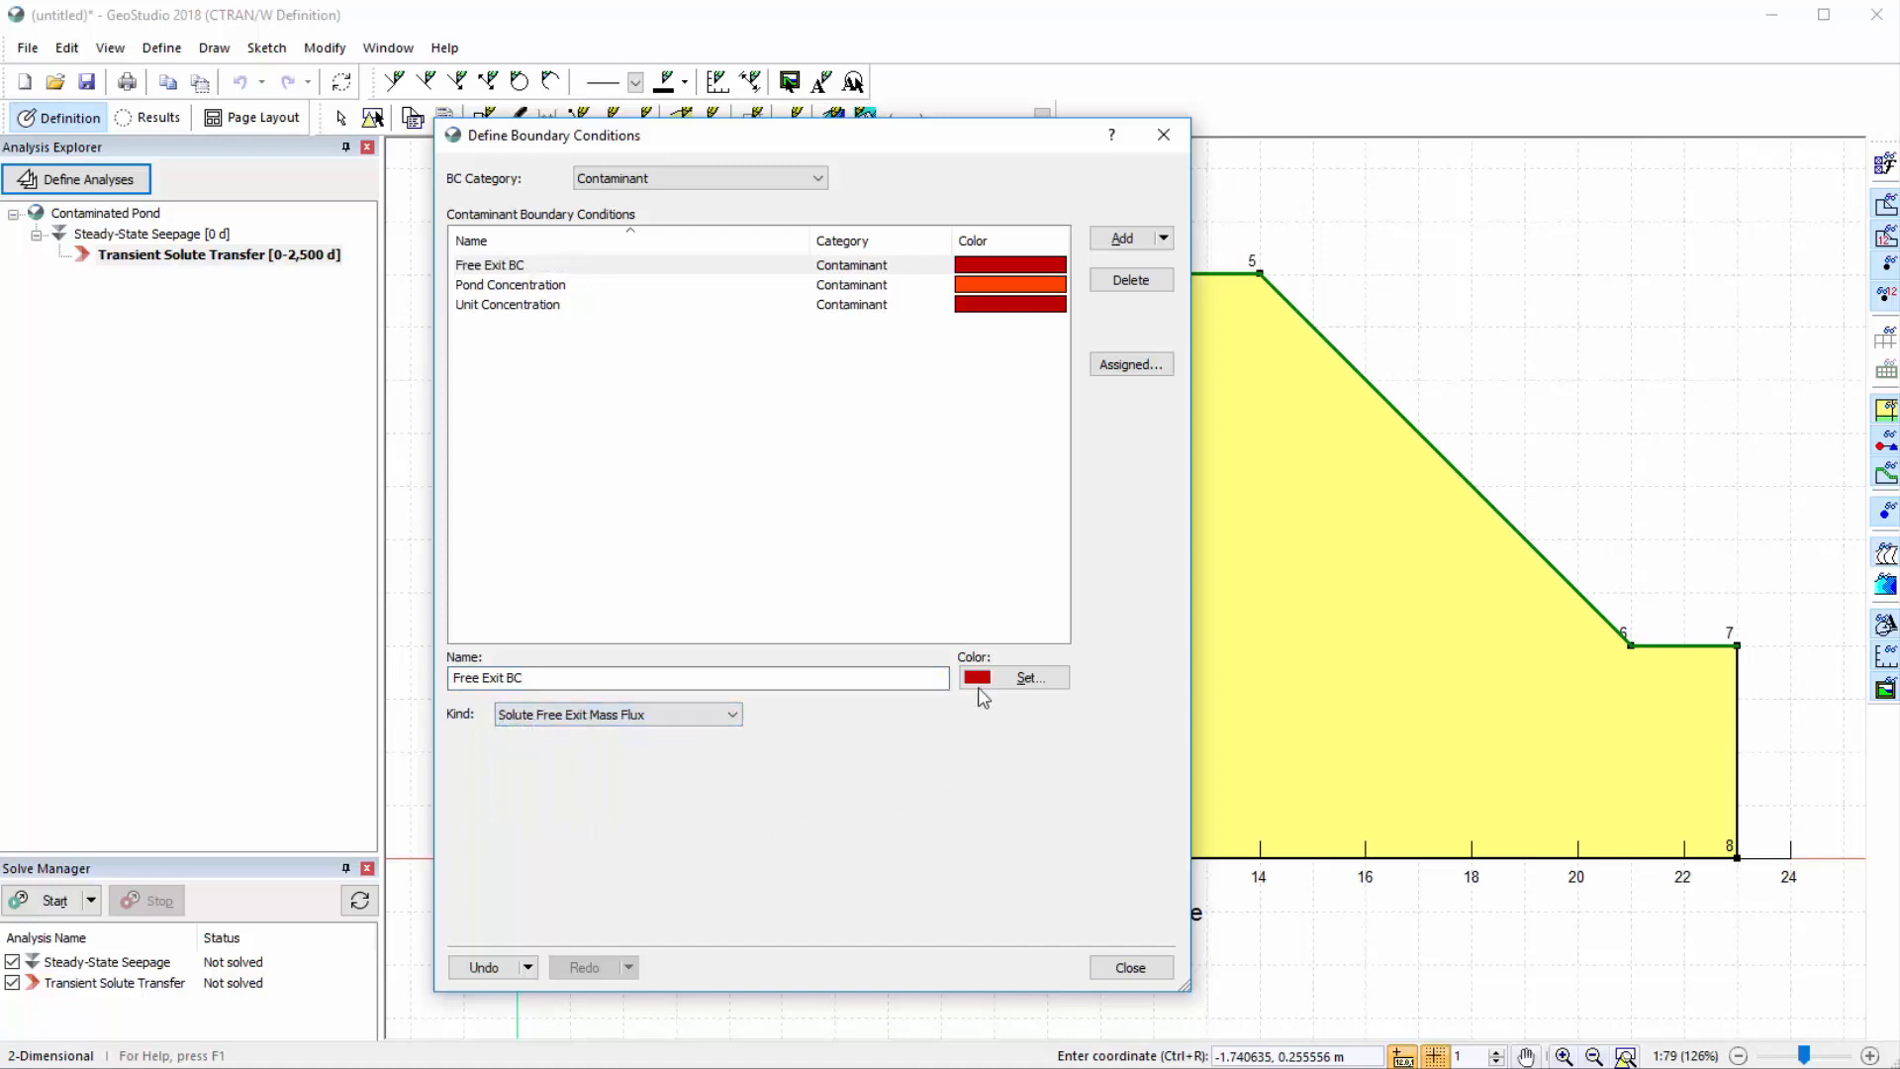
Set the Free Exit BC color to green and finish defining the contaminant boundary conditions
{"action": "left_click", "coordinate": [980, 683]}
{"action": "left_click", "coordinate": [711, 613]}
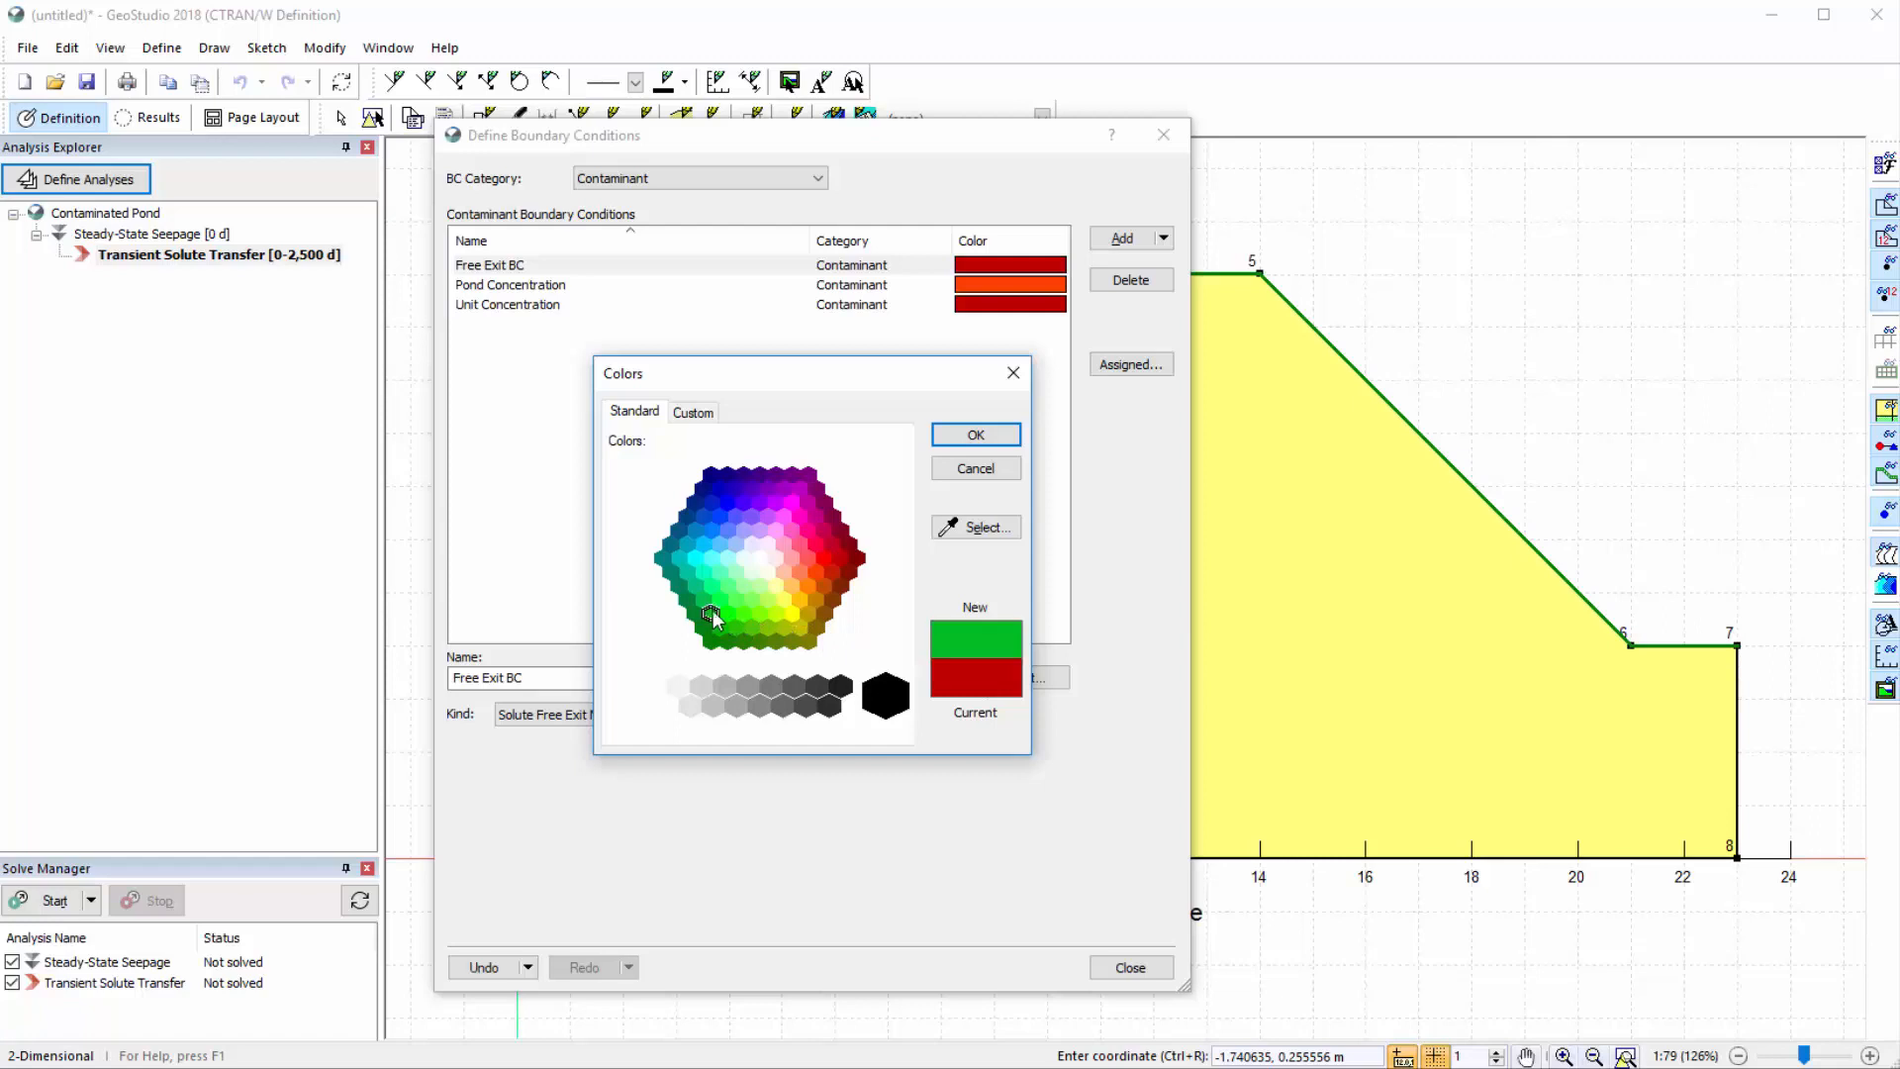
{"action": "left_click", "coordinate": [975, 442]}
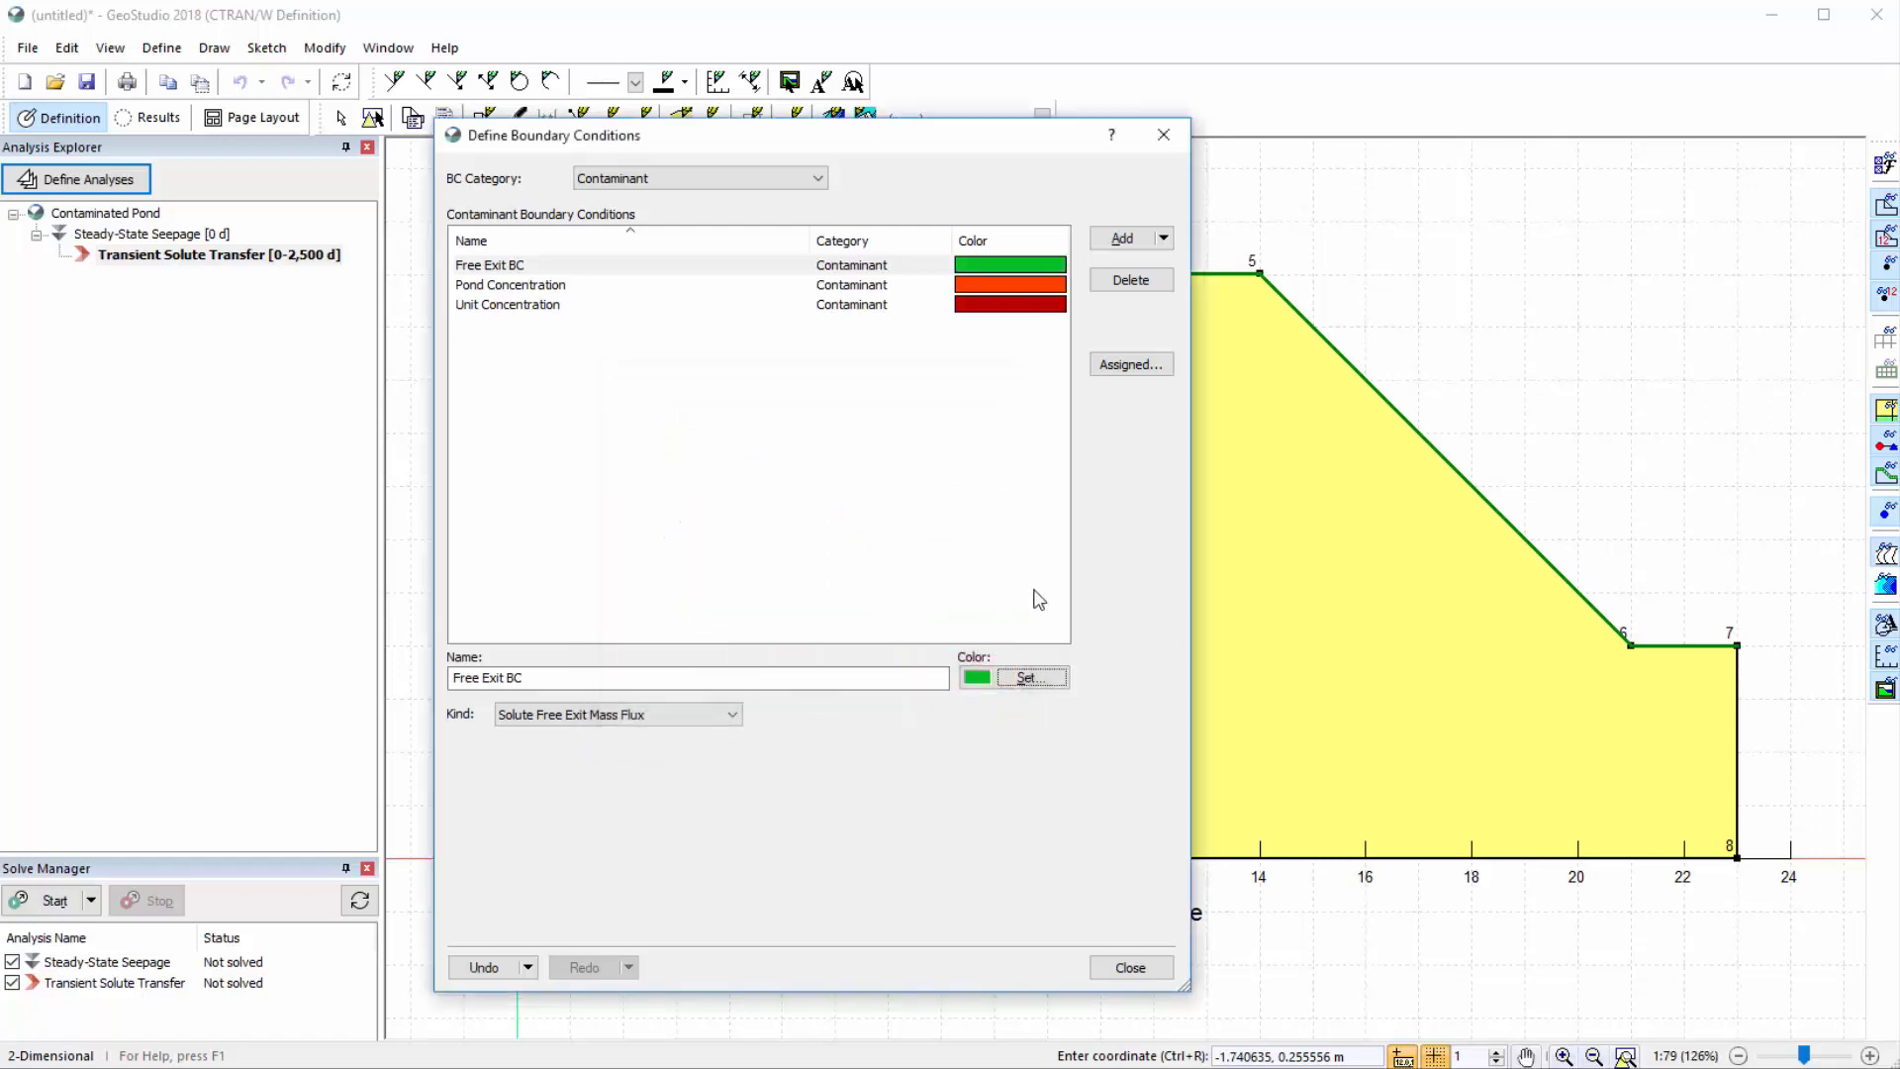
{"action": "left_click", "coordinate": [1106, 969]}
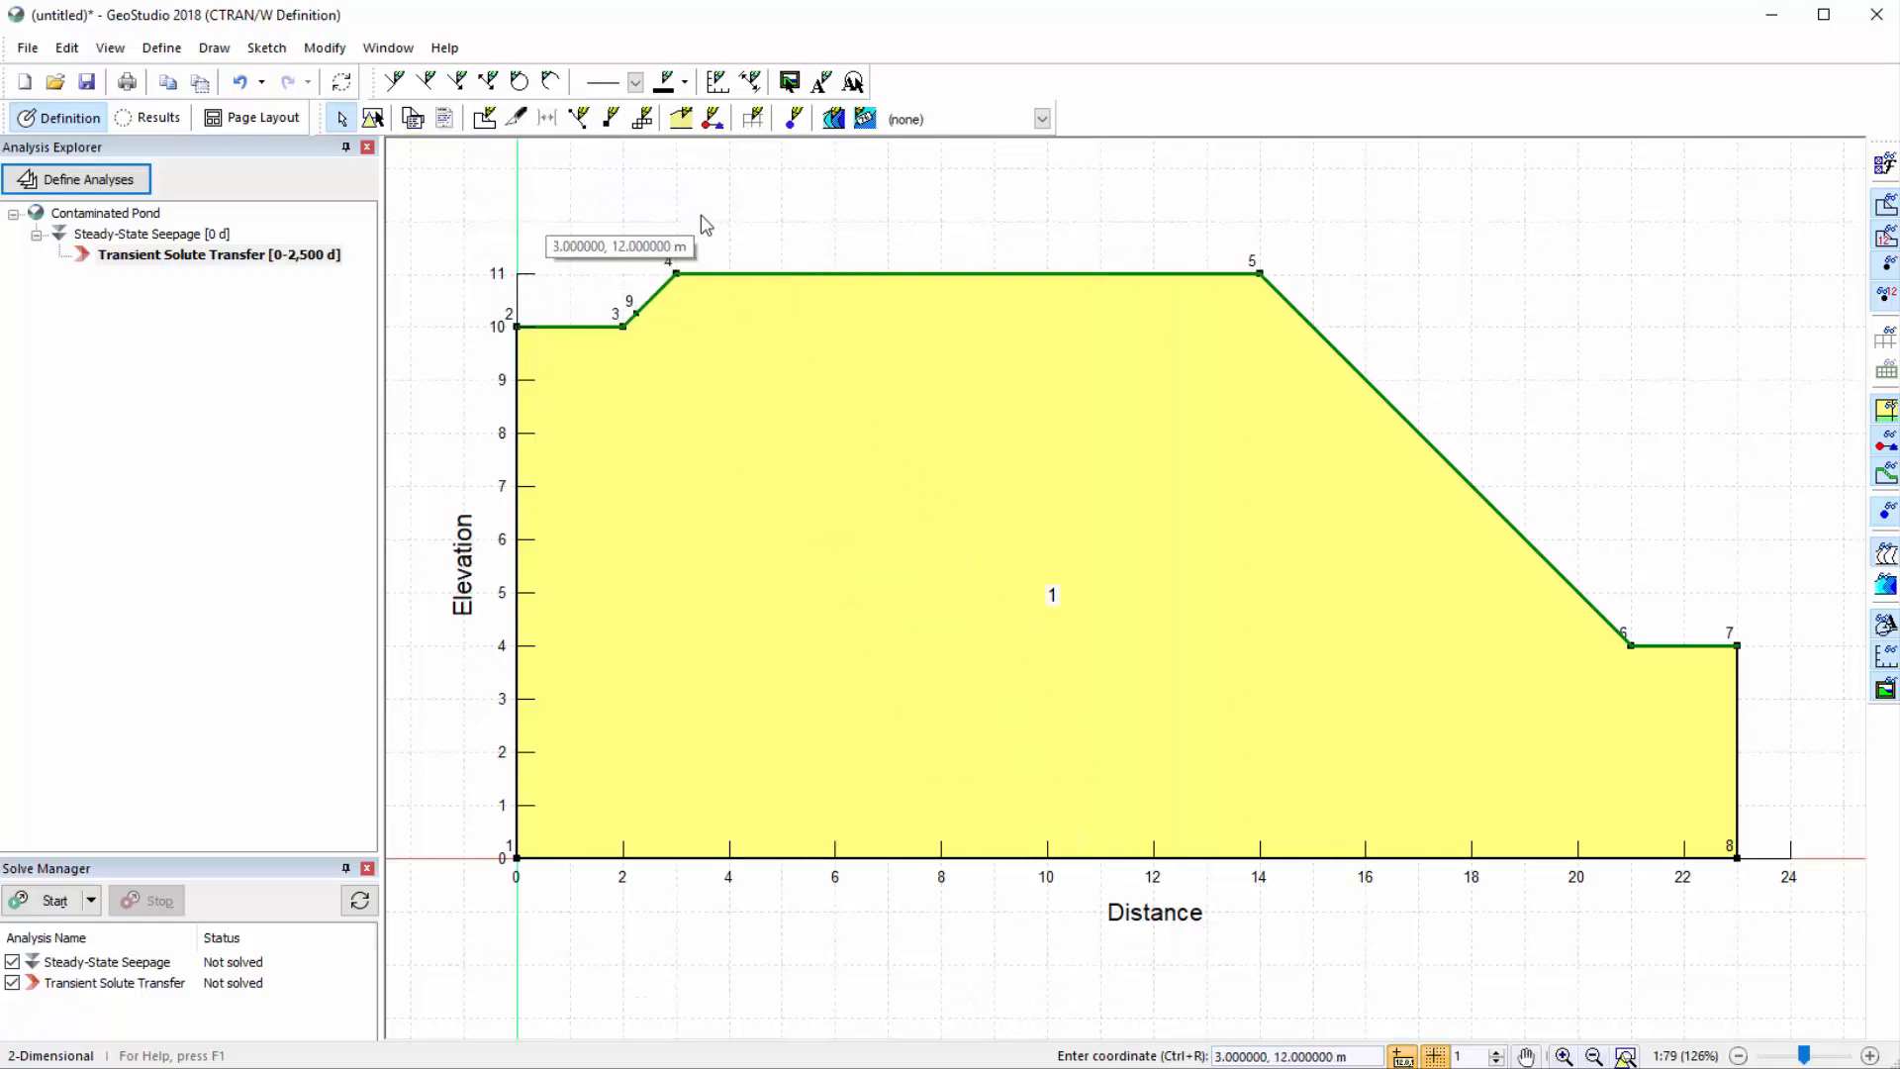
Assign the Pond Concentration boundary condition to the pond lines from point 2 through 3 to 9
{"action": "left_click", "coordinate": [713, 117]}
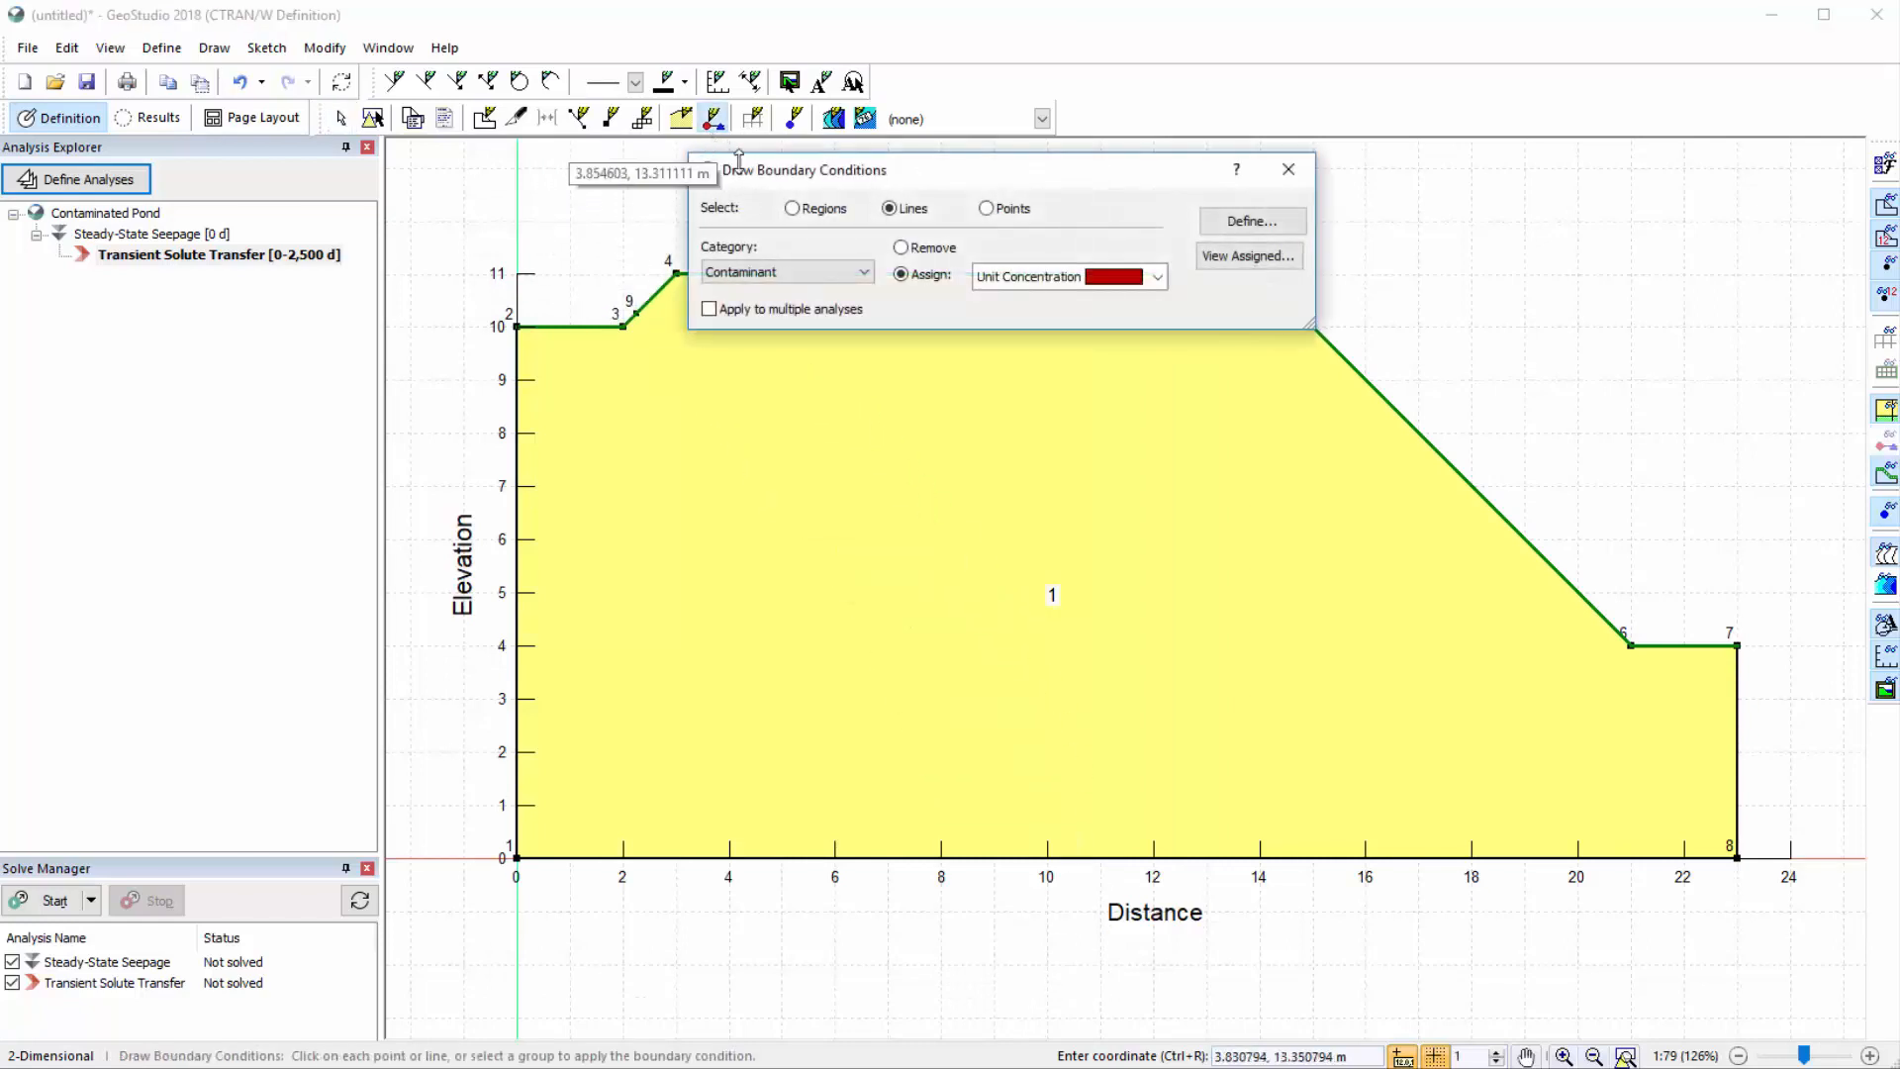
{"action": "left_click", "coordinate": [1002, 276]}
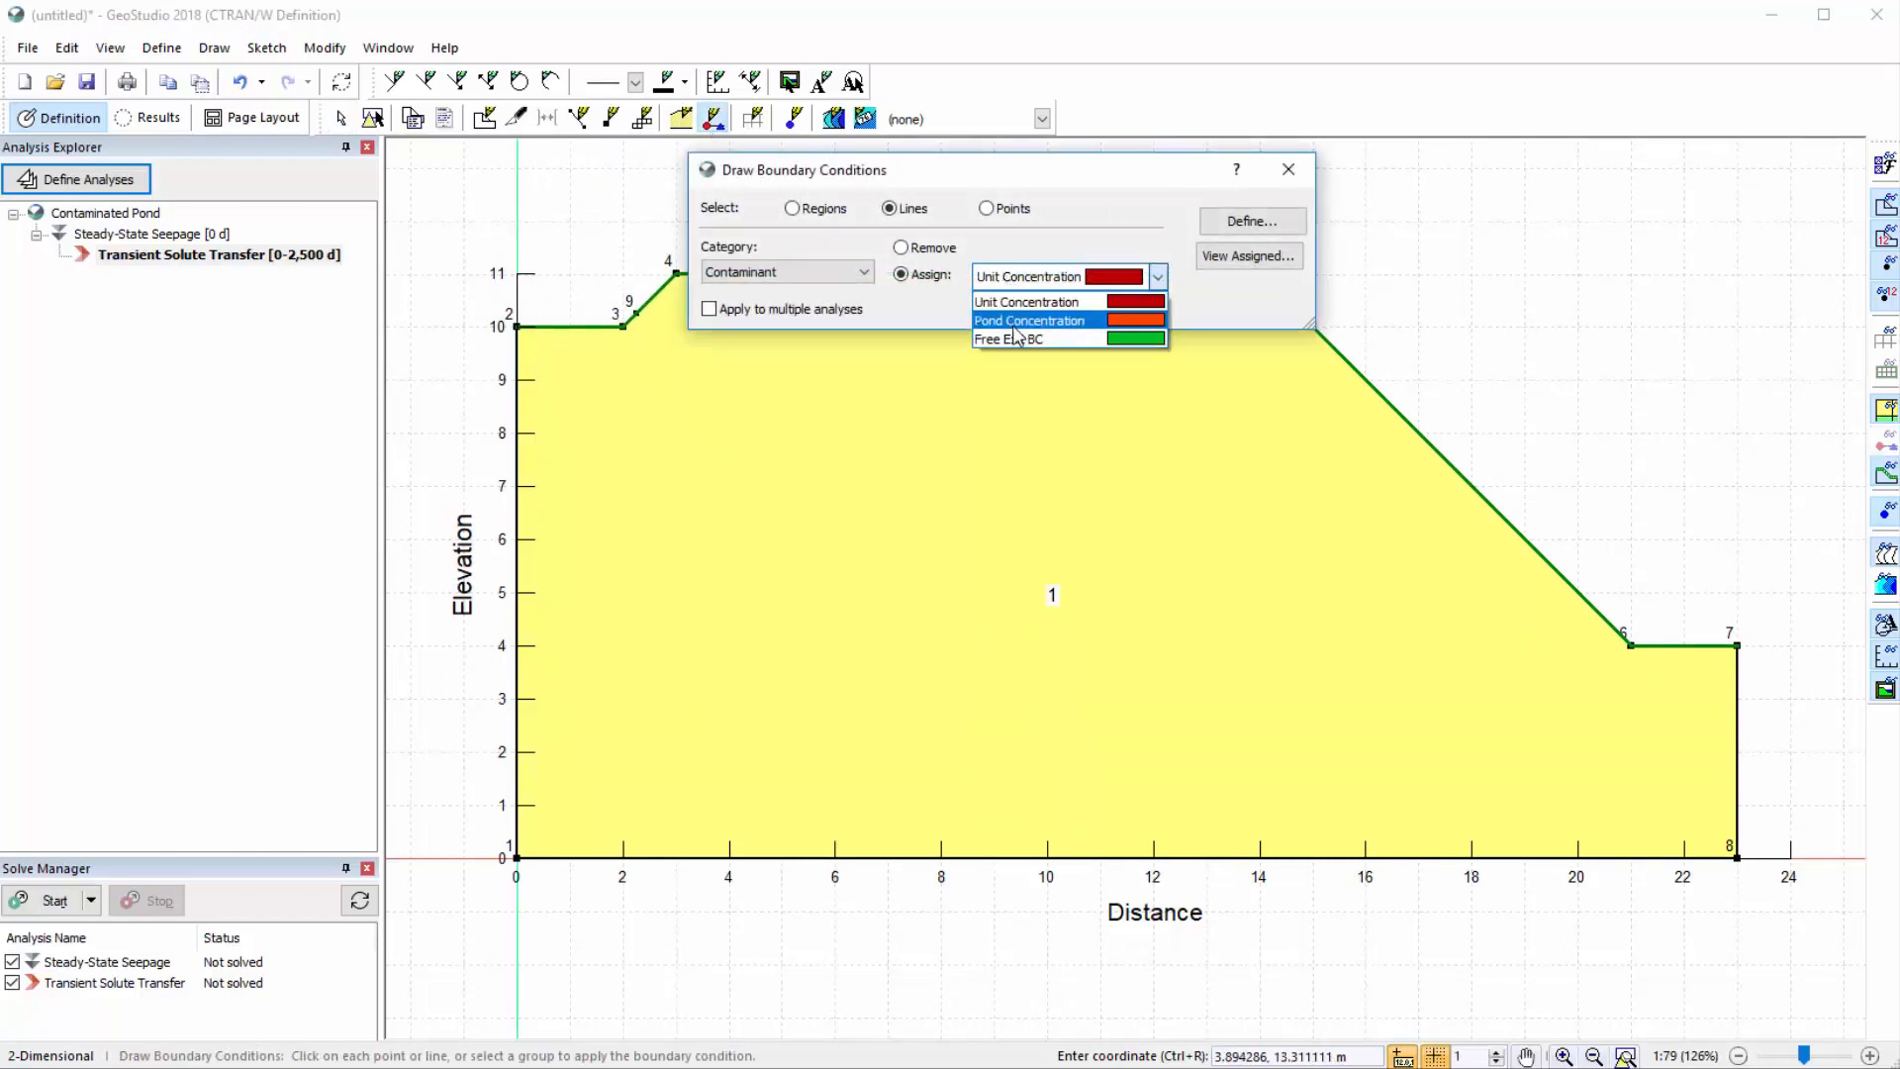
{"action": "left_click", "coordinate": [1014, 327]}
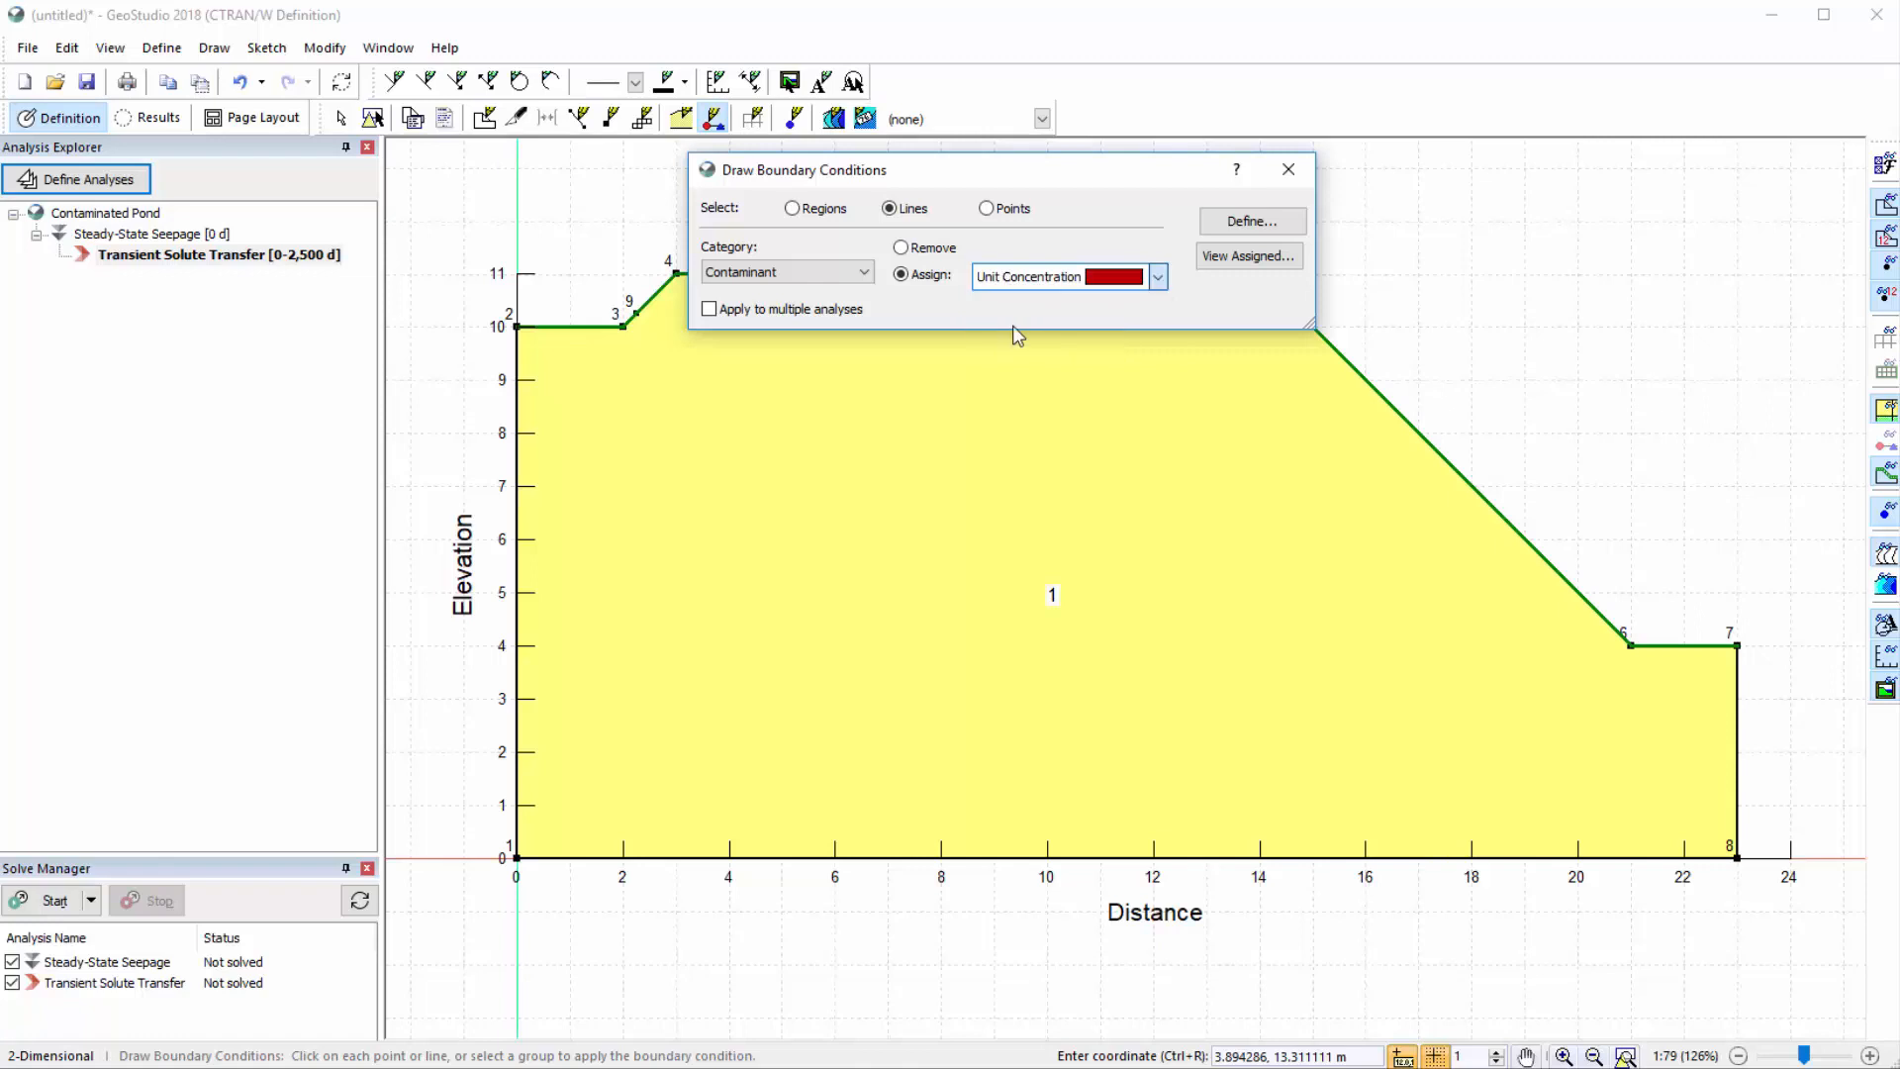
{"action": "left_click", "coordinate": [632, 317]}
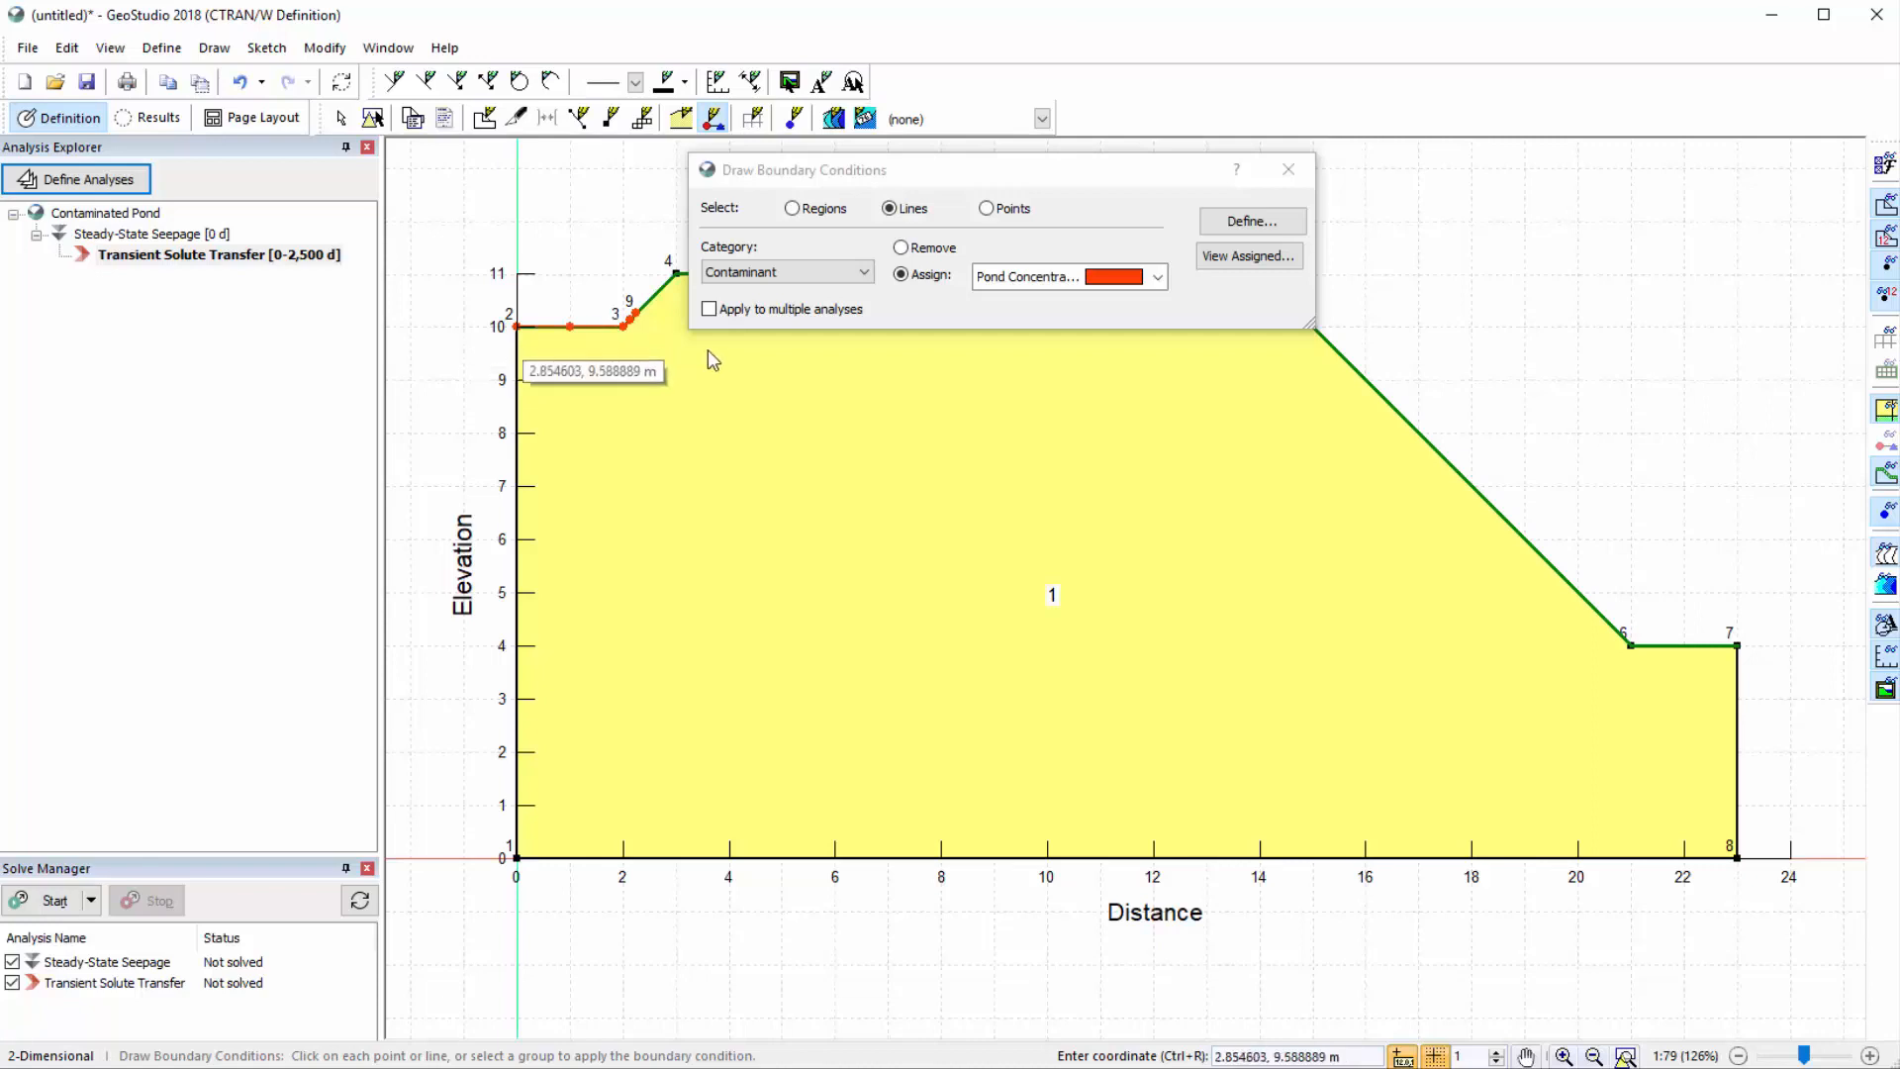
Assign Free Exit BC to the slope between points 5 and 6 and the line between points 6 and 7
{"action": "left_click", "coordinate": [1005, 278]}
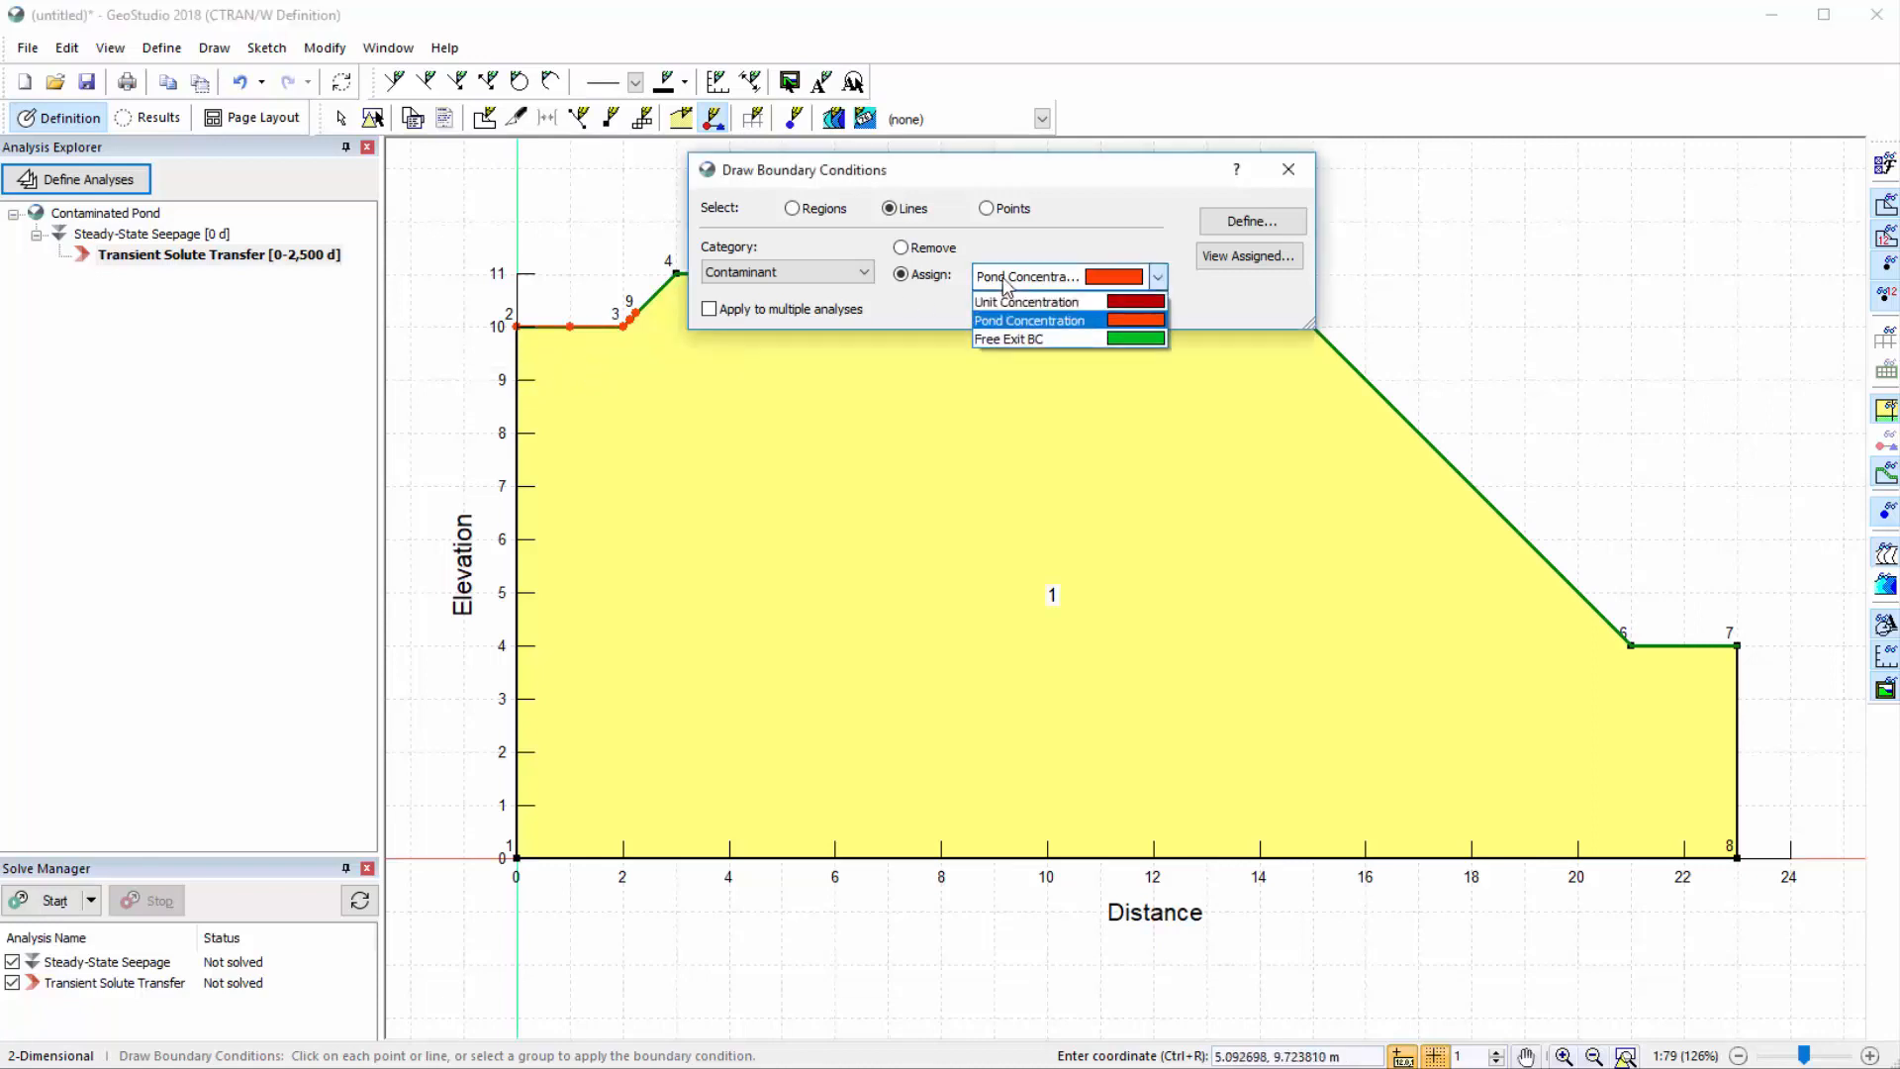
{"action": "left_click", "coordinate": [1005, 340]}
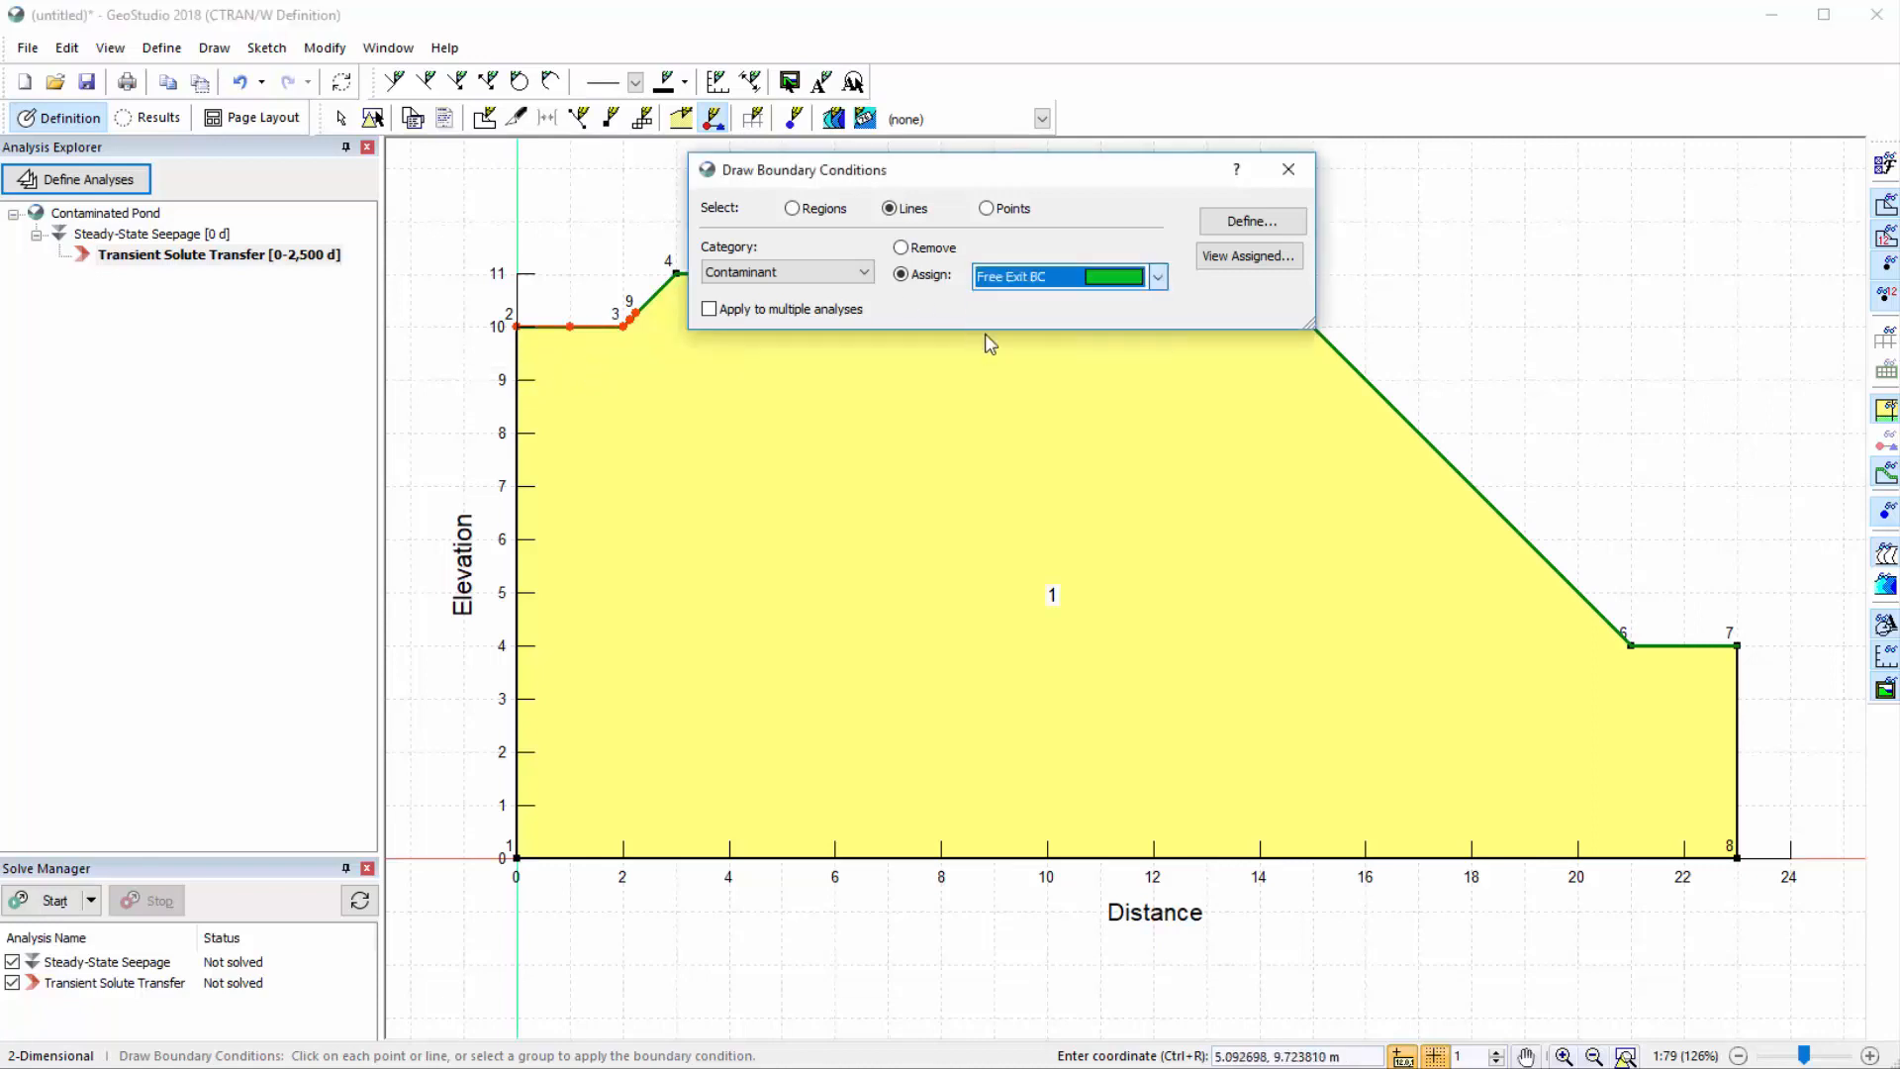
{"action": "left_click", "coordinate": [1428, 442]}
{"action": "left_click", "coordinate": [1657, 639]}
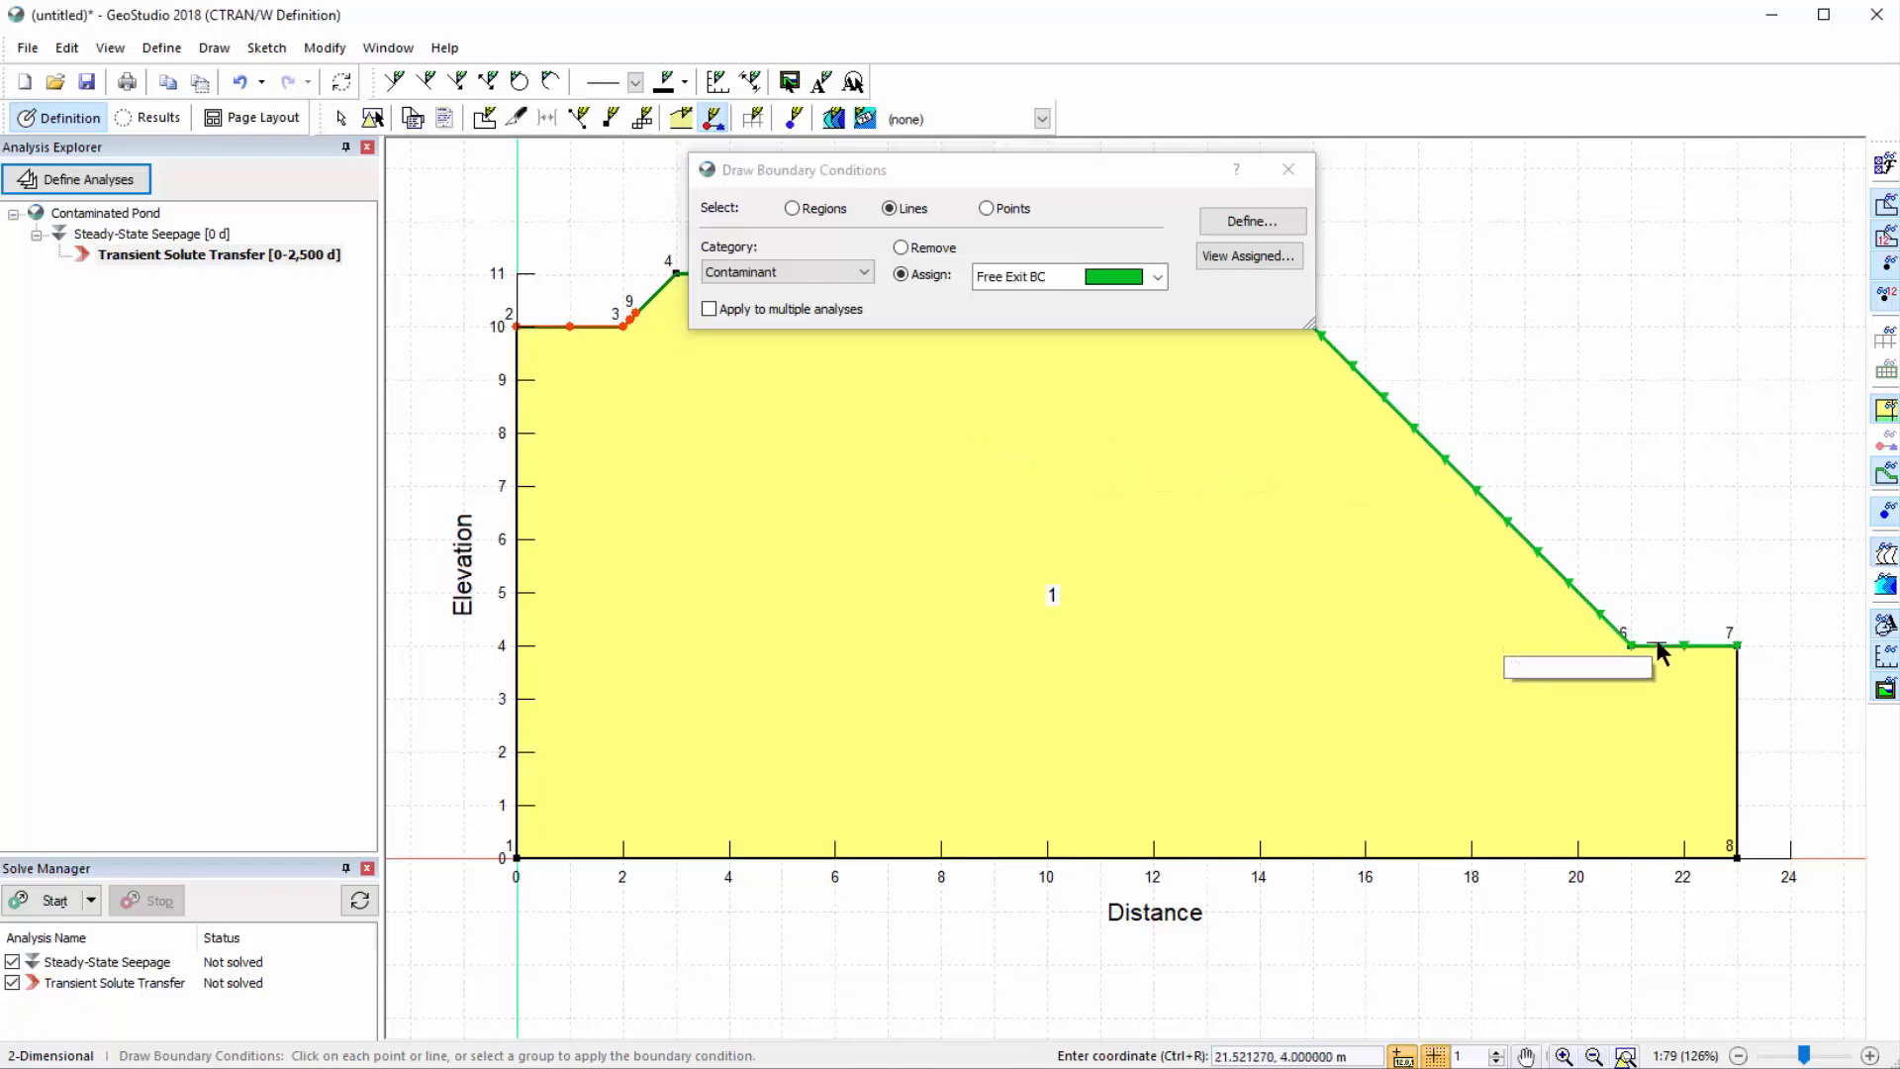
{"action": "left_click", "coordinate": [1302, 178]}
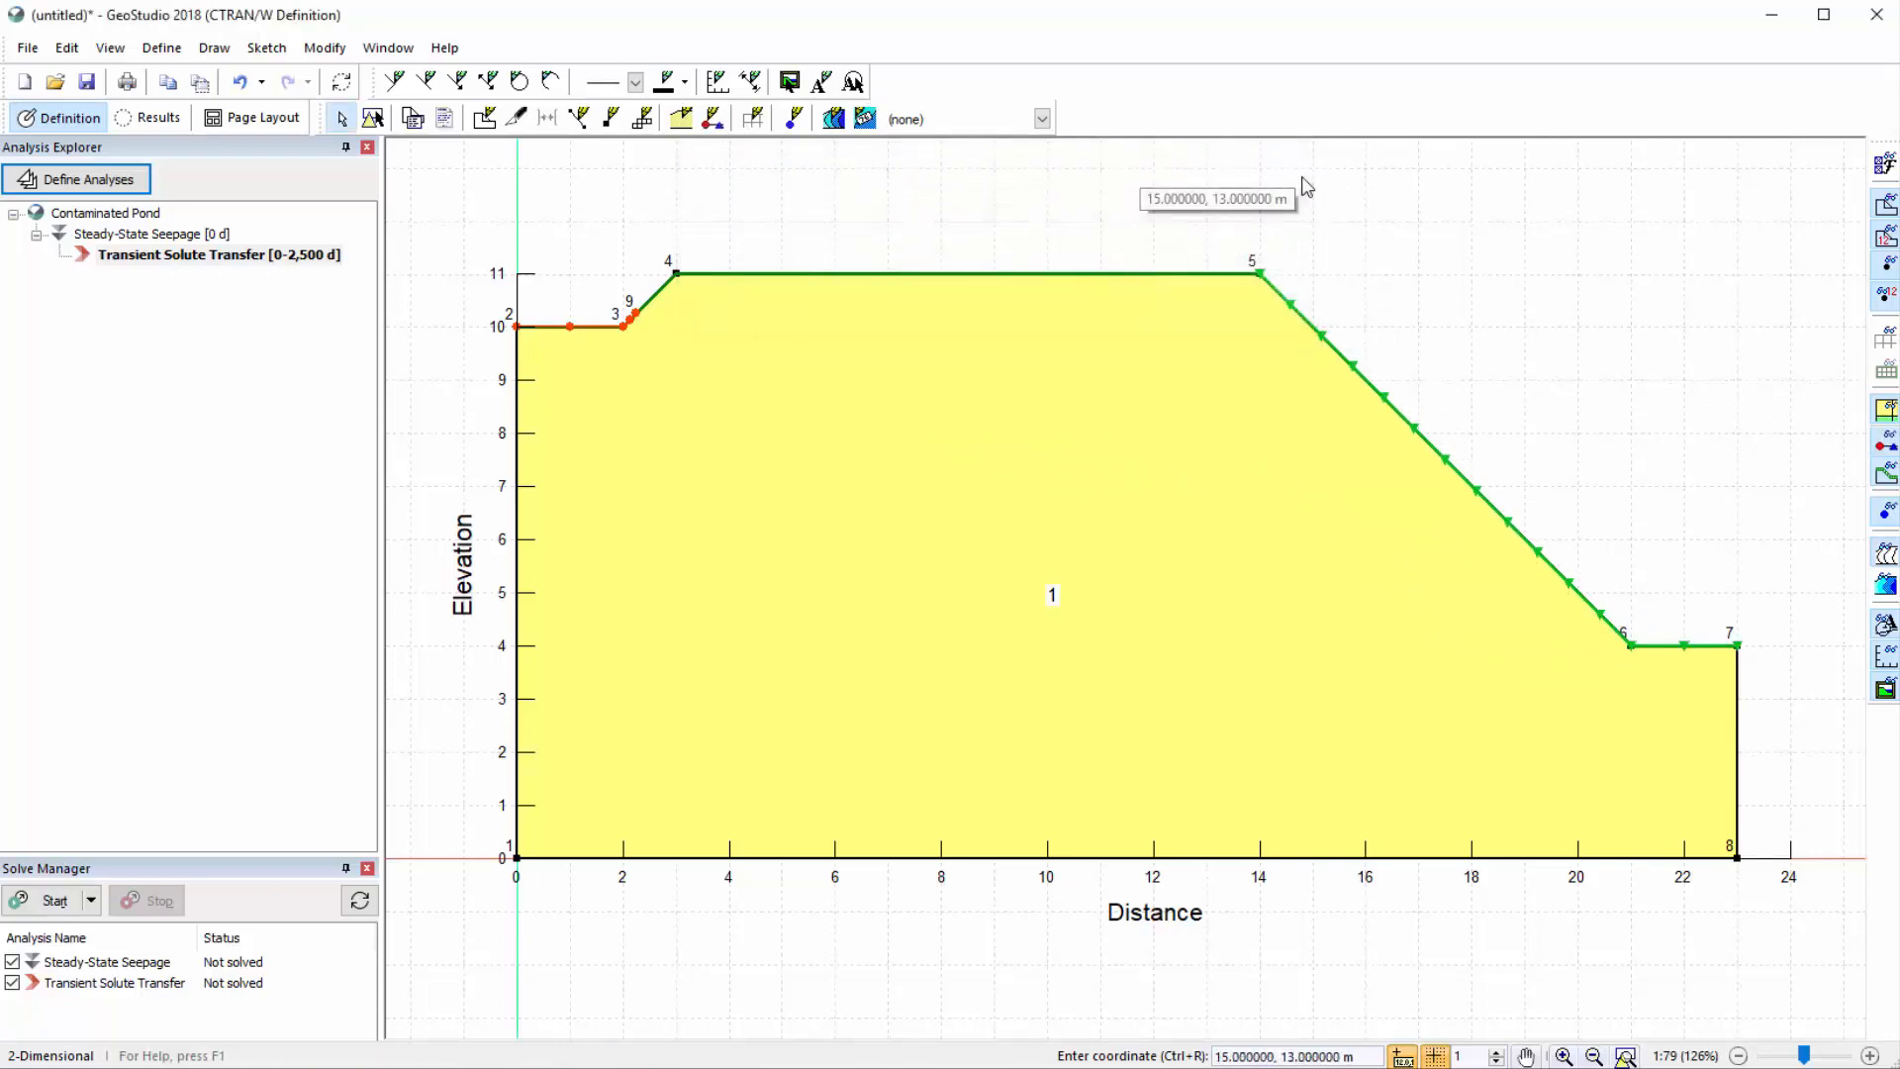
Set the approximate global element size of the mesh to 0.5 m
{"action": "left_click", "coordinate": [752, 121]}
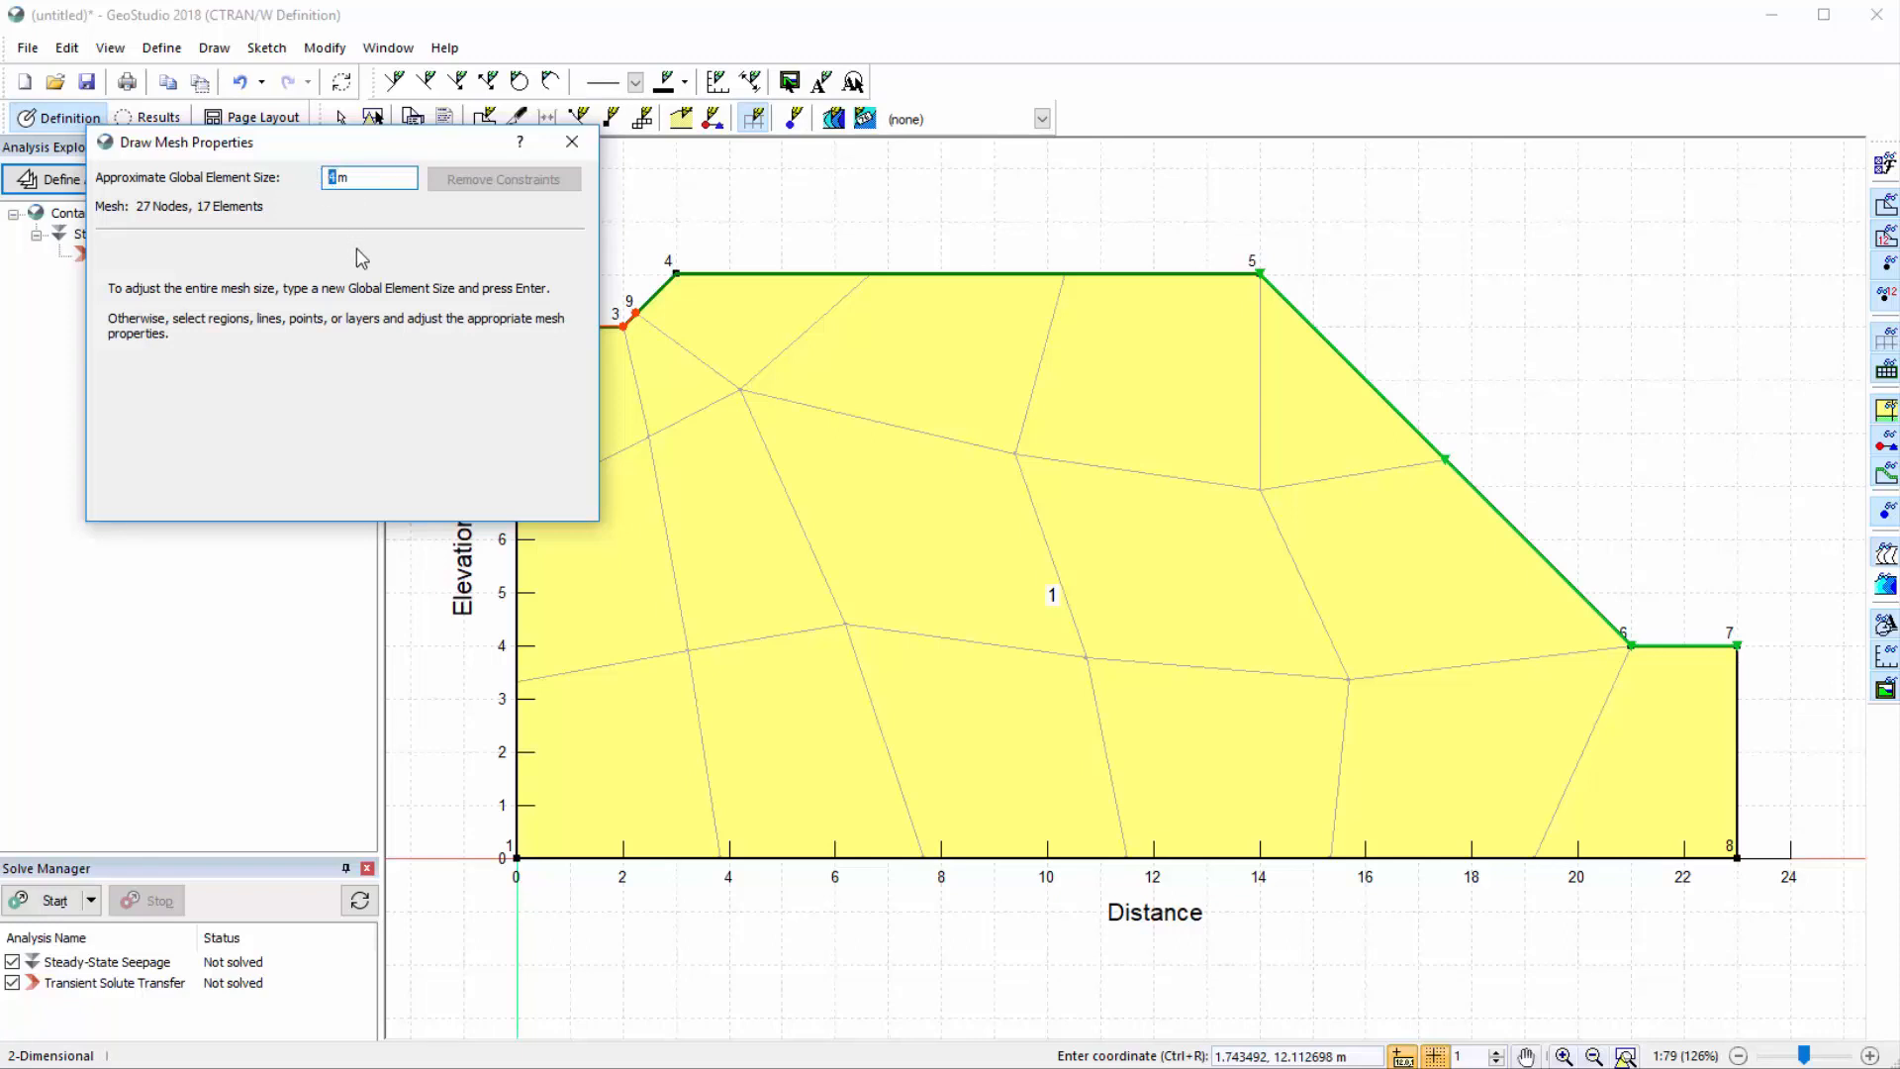
{"action": "type", "text": "0.5"}
{"action": "key", "text": "Return"}
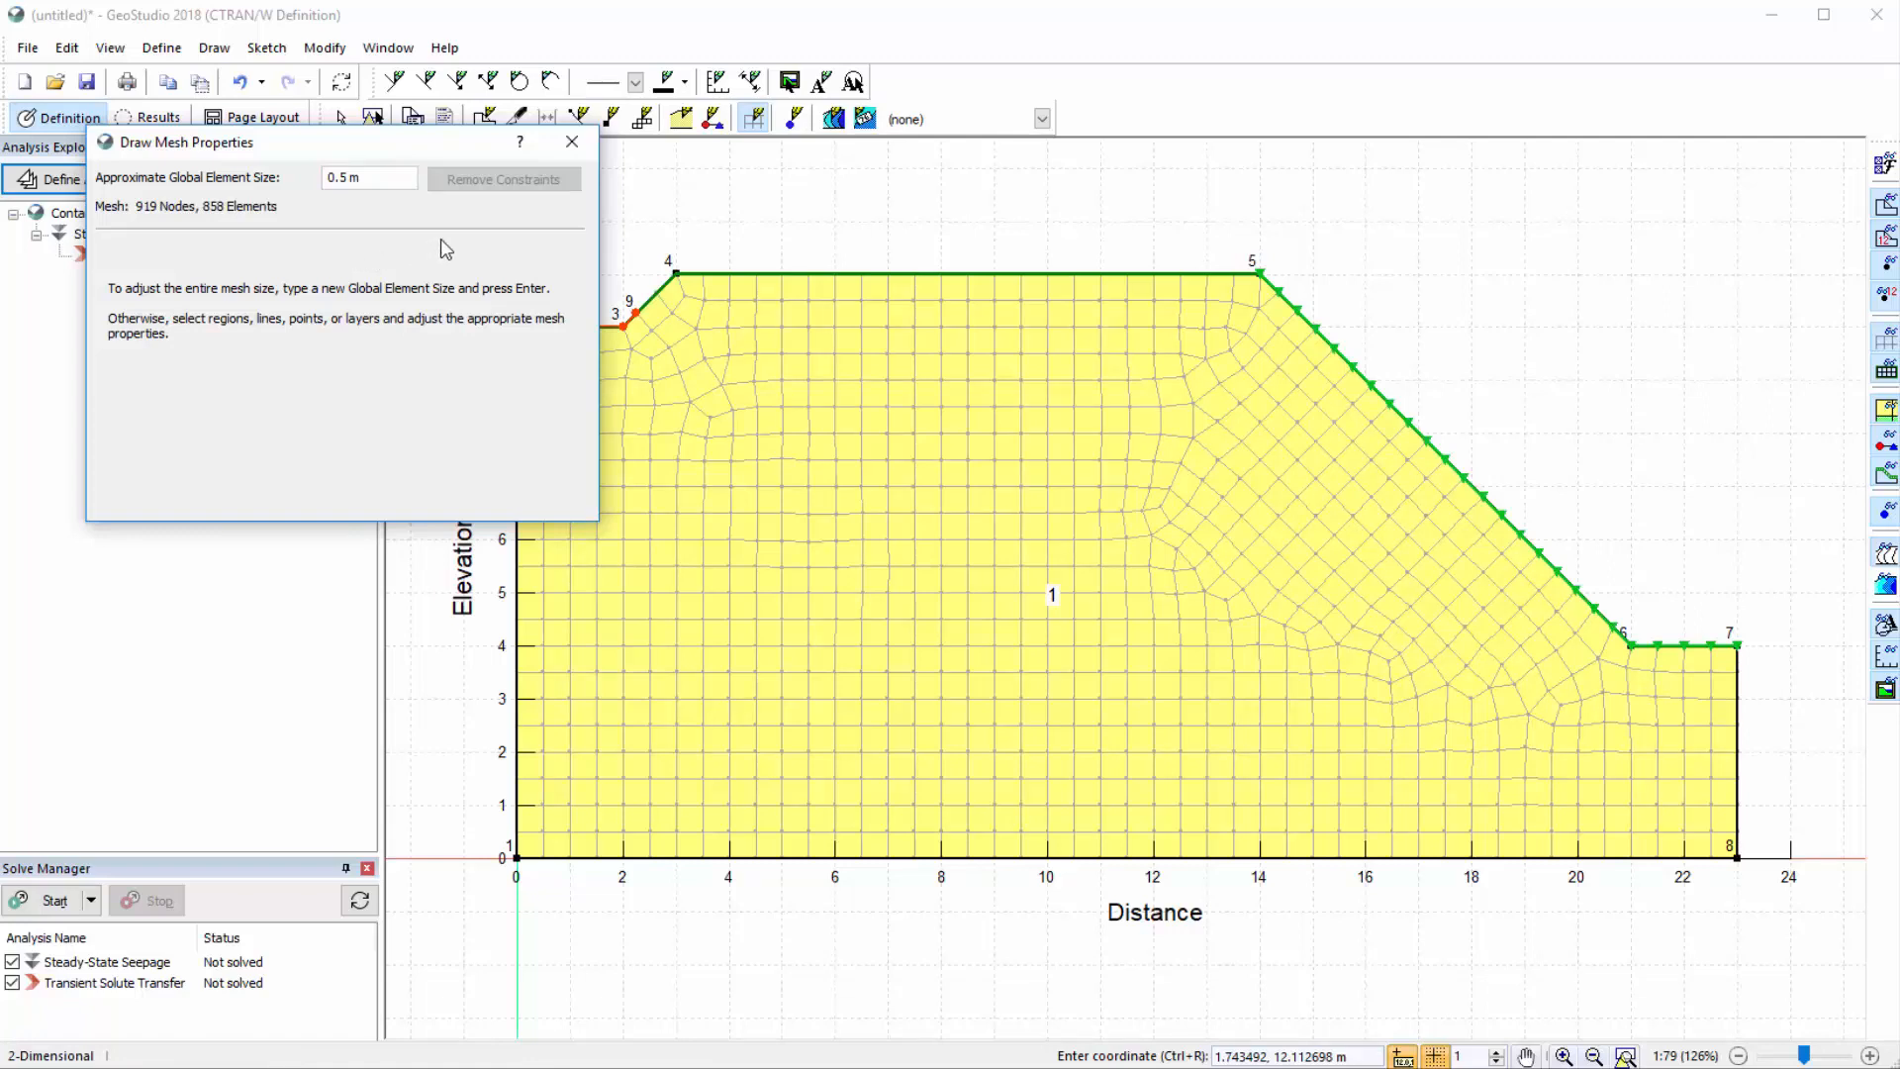
{"action": "left_click", "coordinate": [574, 144]}
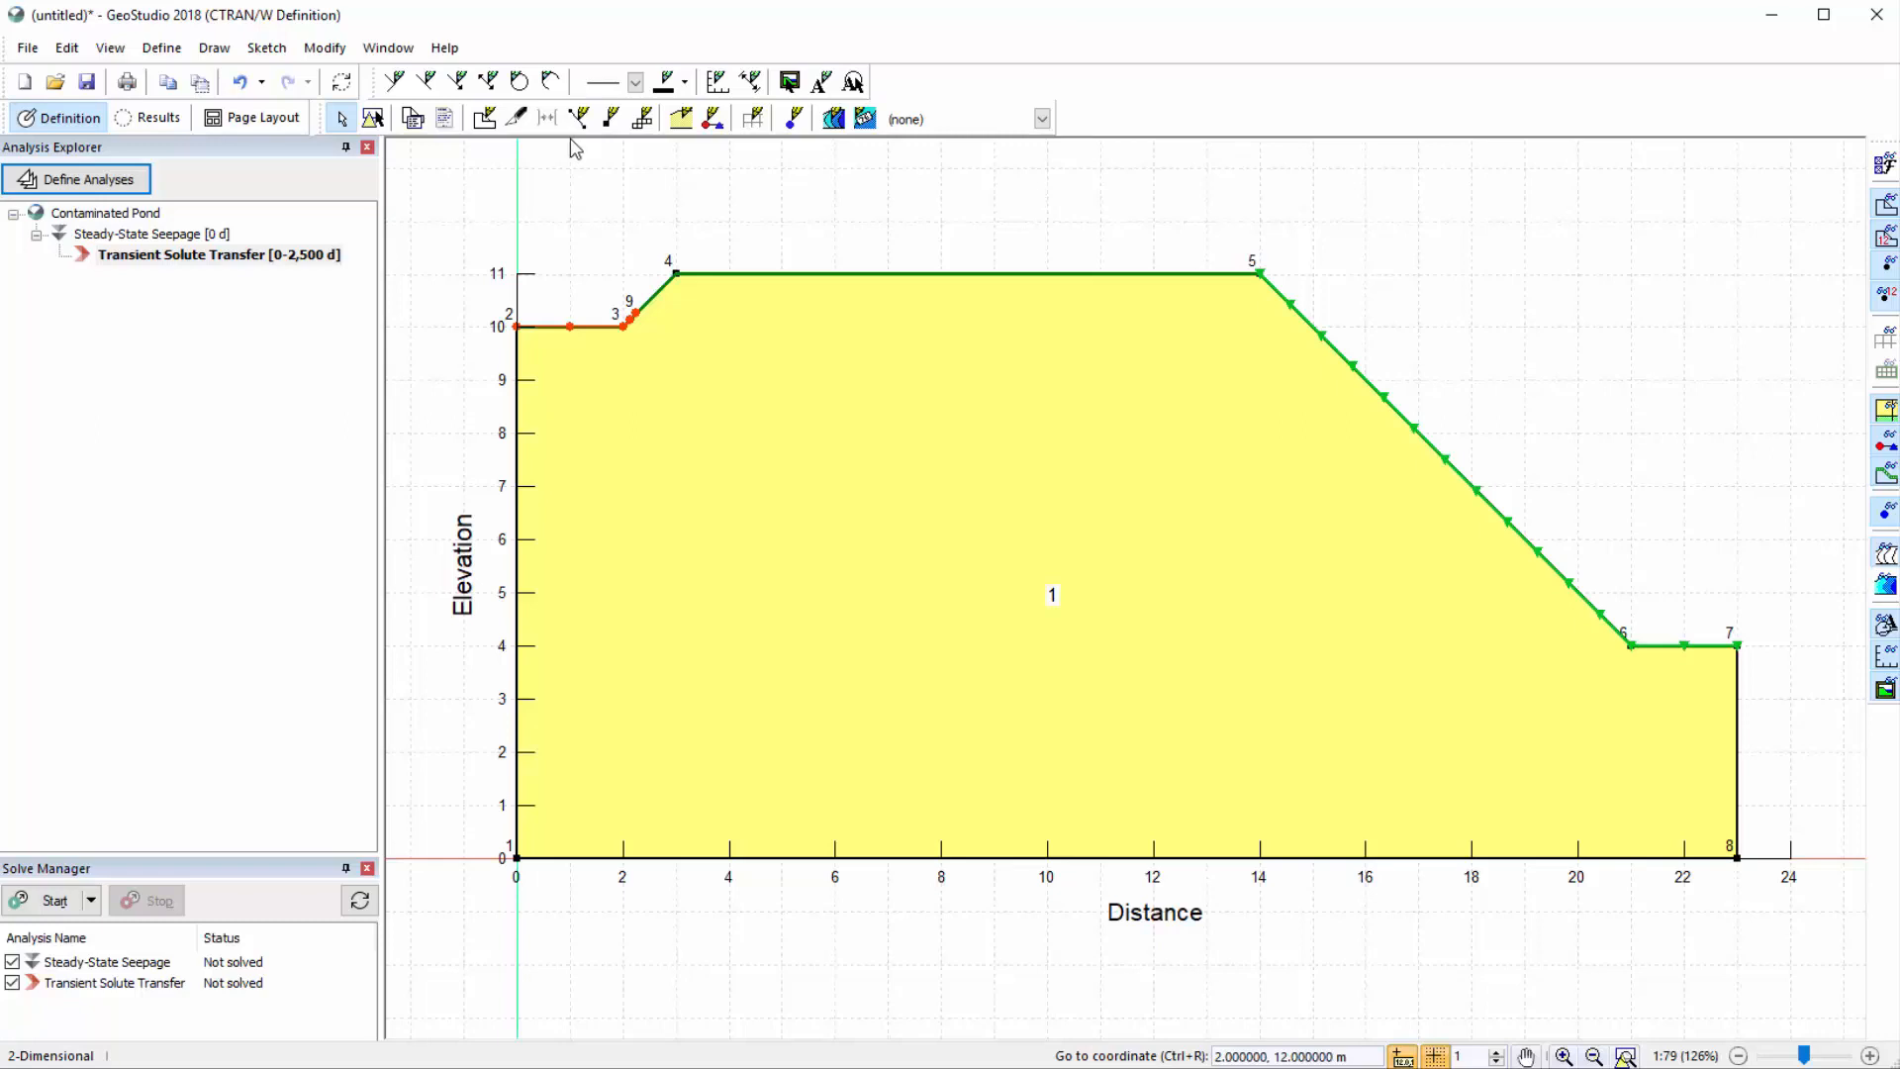
Place particles along the pond bottom at (0, 10), (1, 10) and (2, 10) m
{"action": "left_click", "coordinate": [216, 50]}
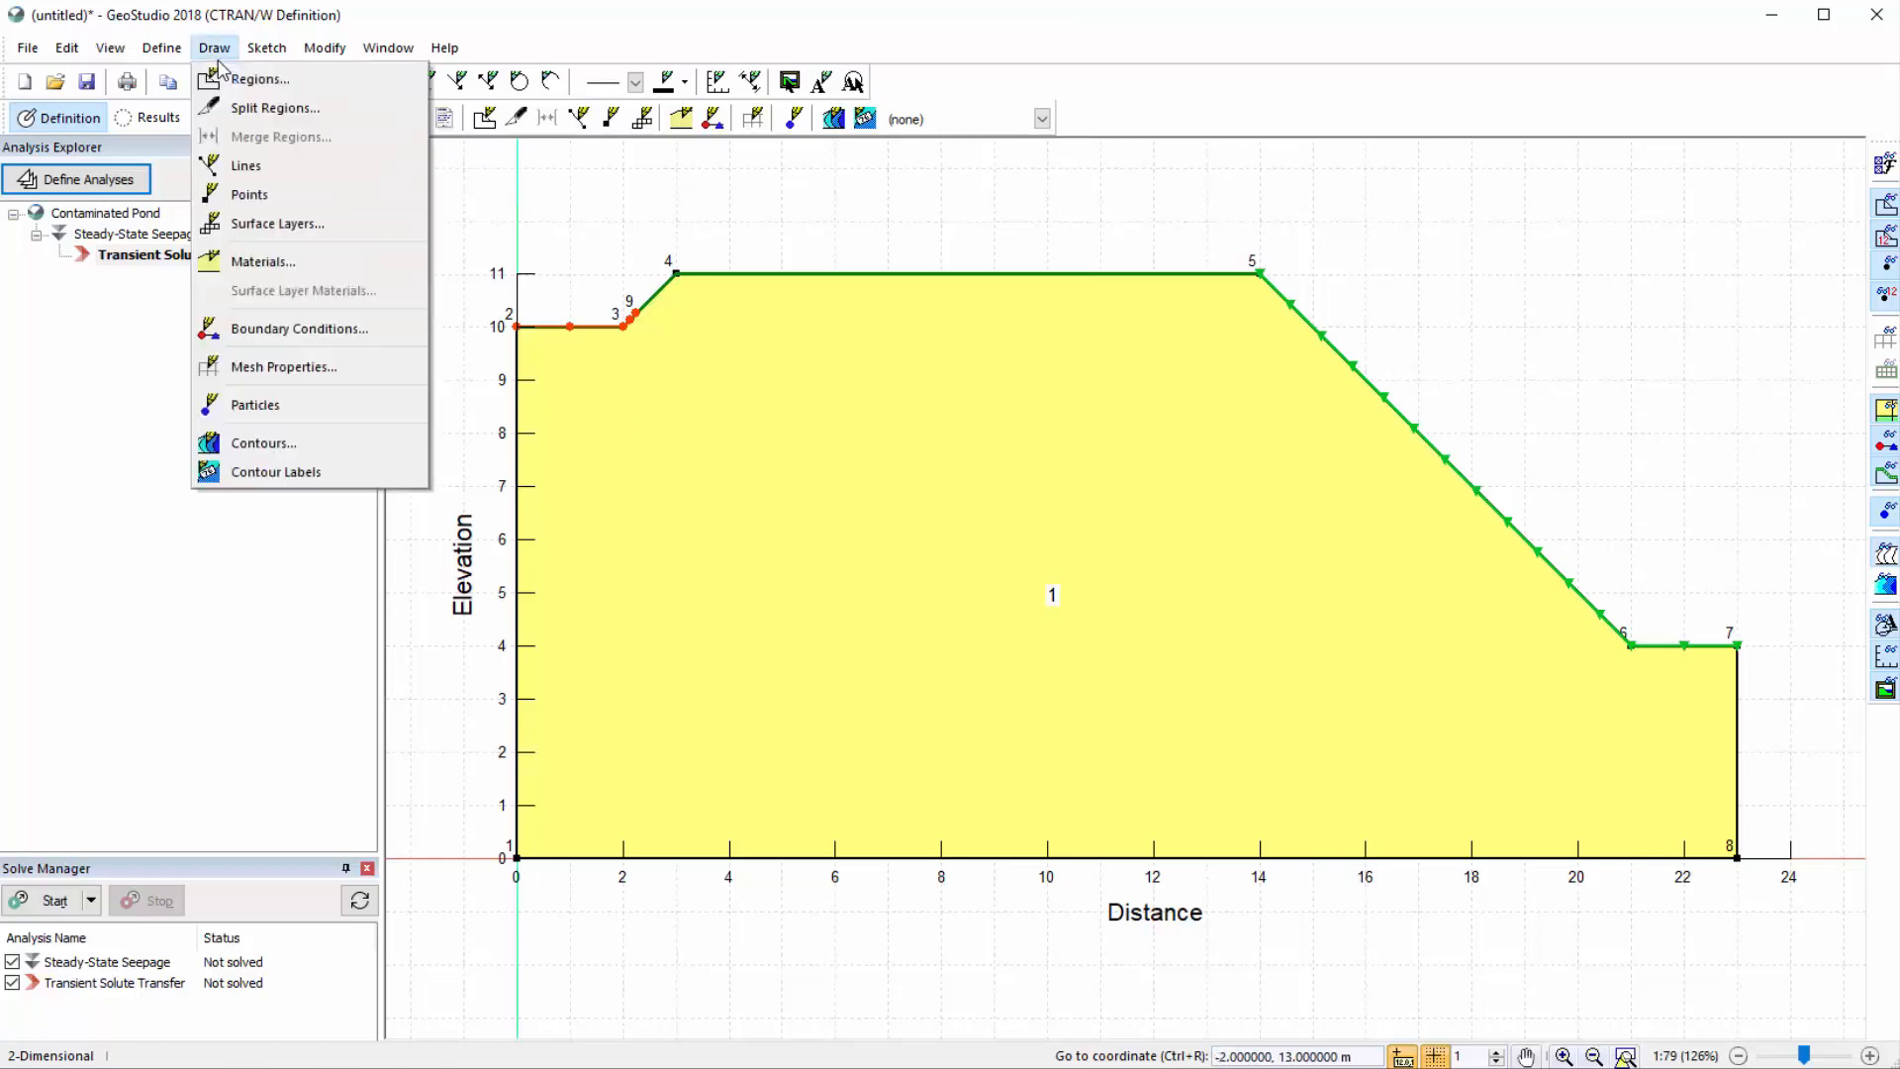
{"action": "left_click", "coordinate": [288, 410]}
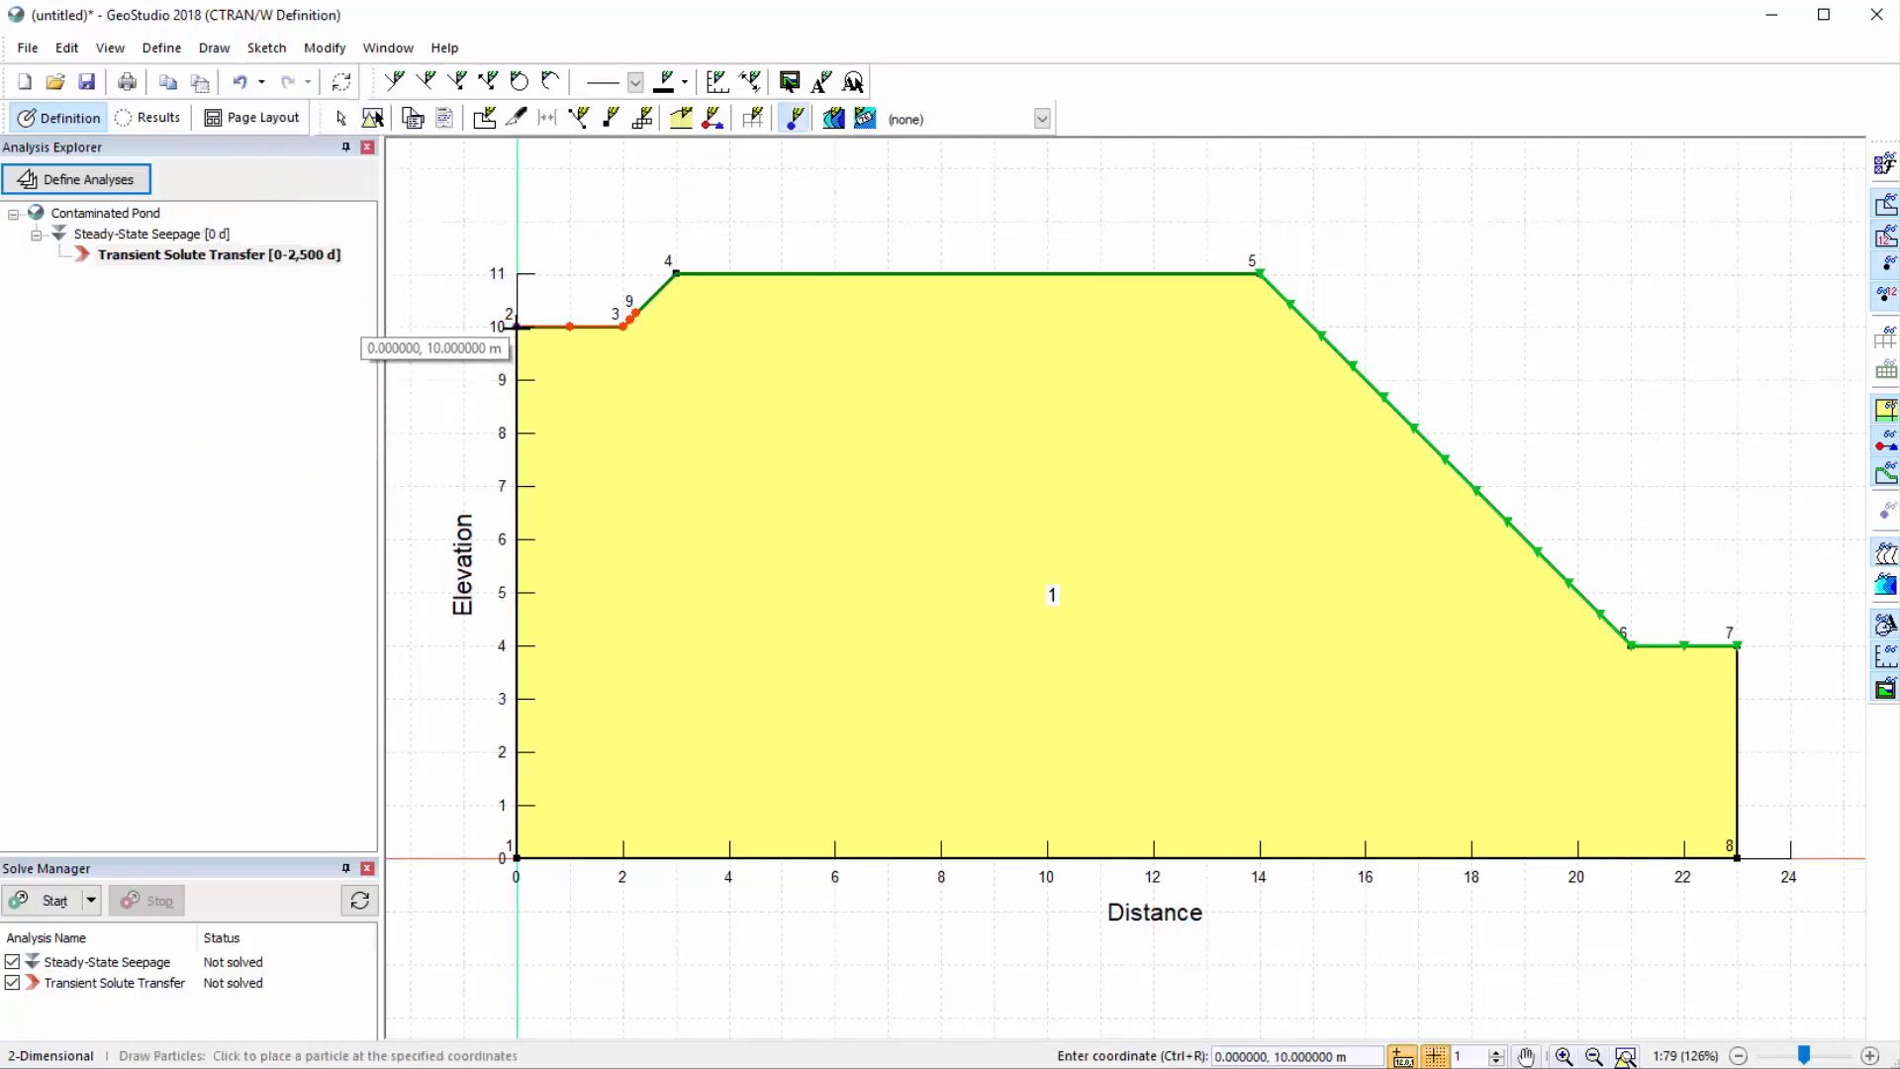
{"action": "left_click", "coordinate": [622, 327]}
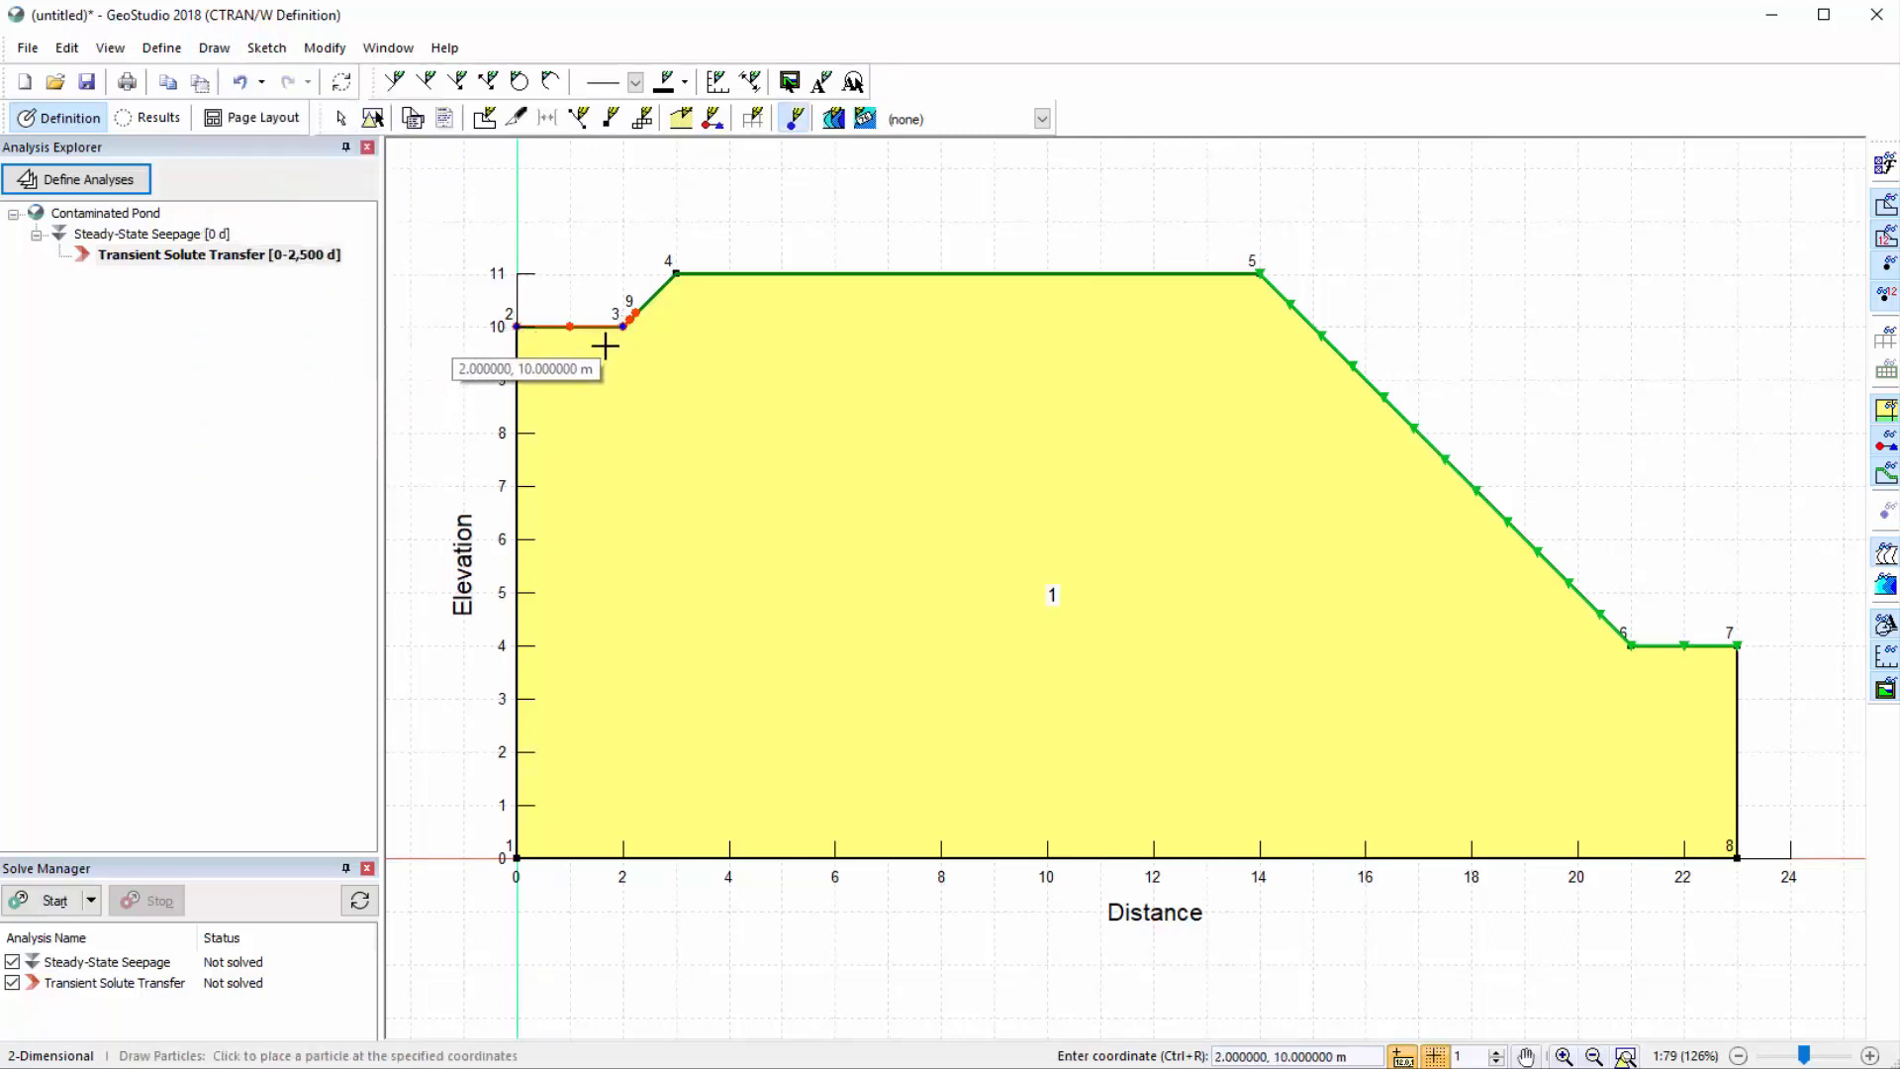
{"action": "left_click", "coordinate": [570, 327]}
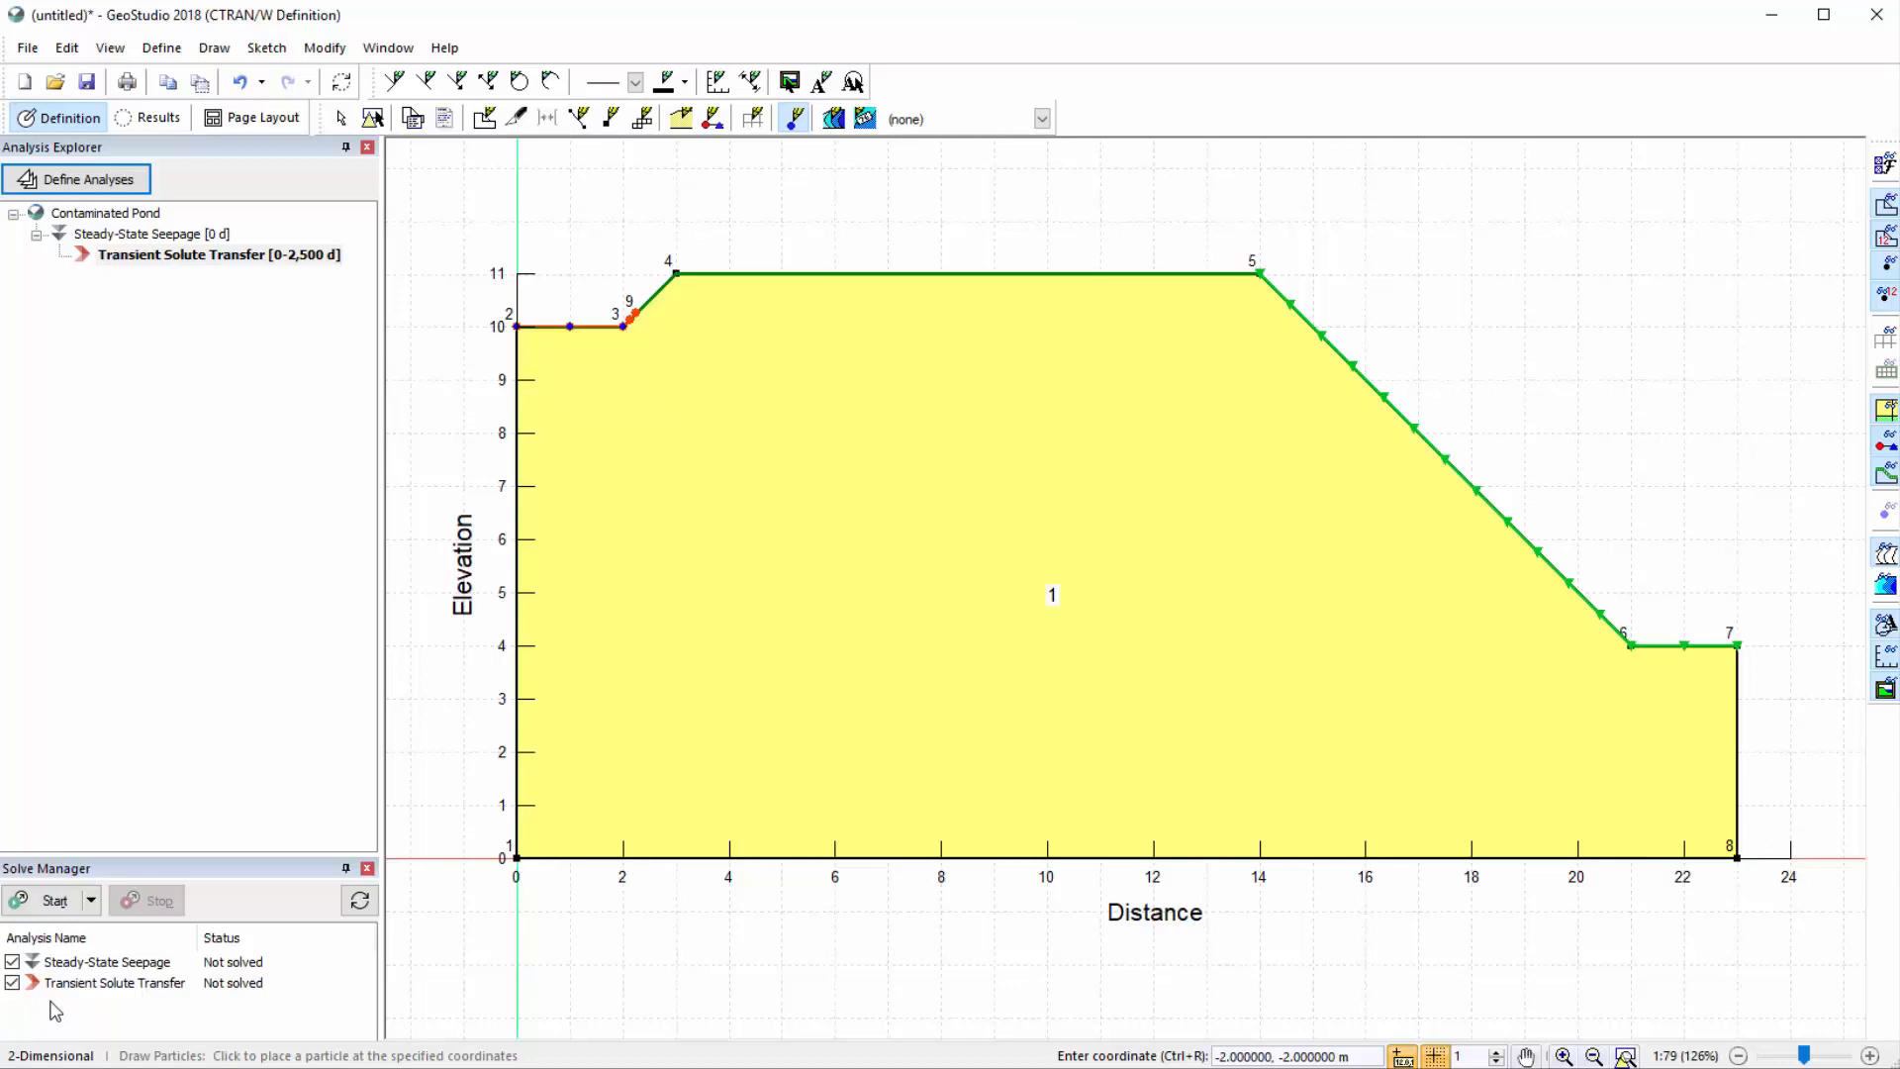
Solve both the seepage and solute transfer analyses and show the transient results at 50 days
{"action": "left_click", "coordinate": [44, 903]}
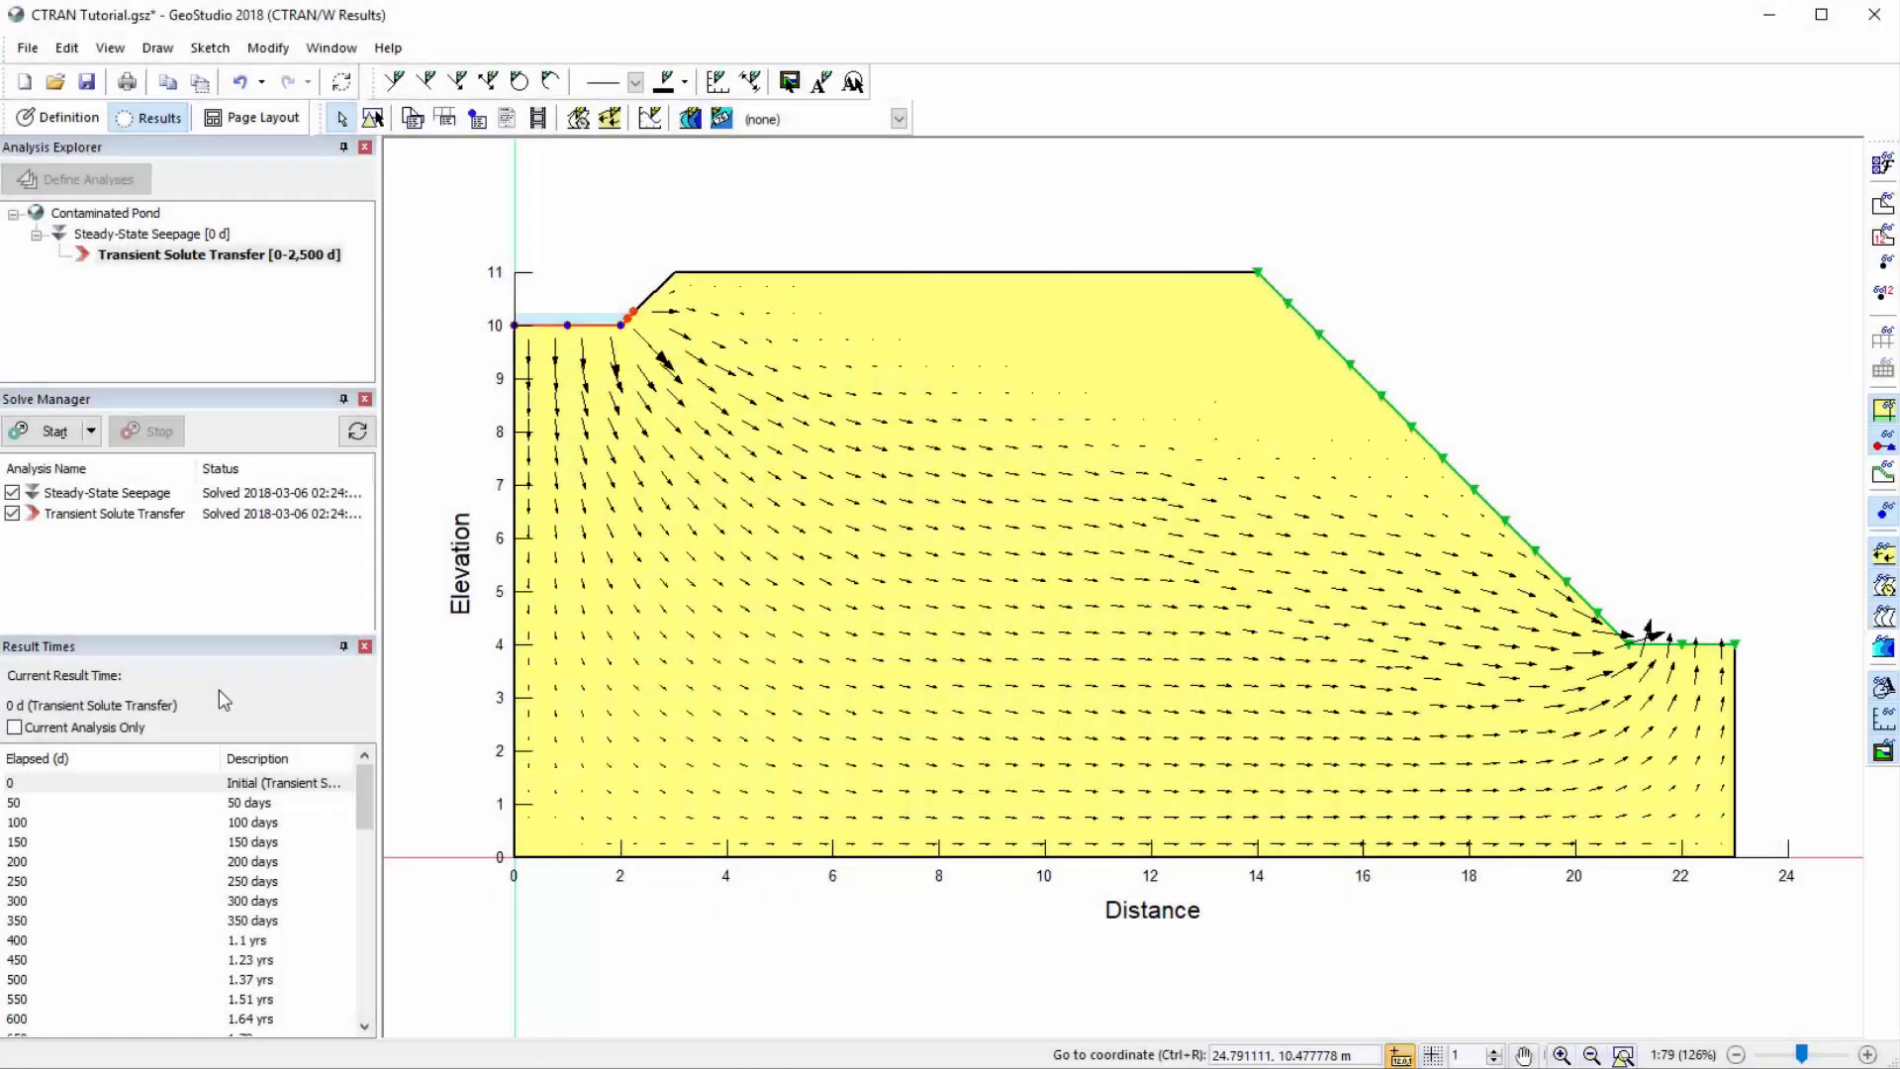
{"action": "left_click", "coordinate": [238, 806]}
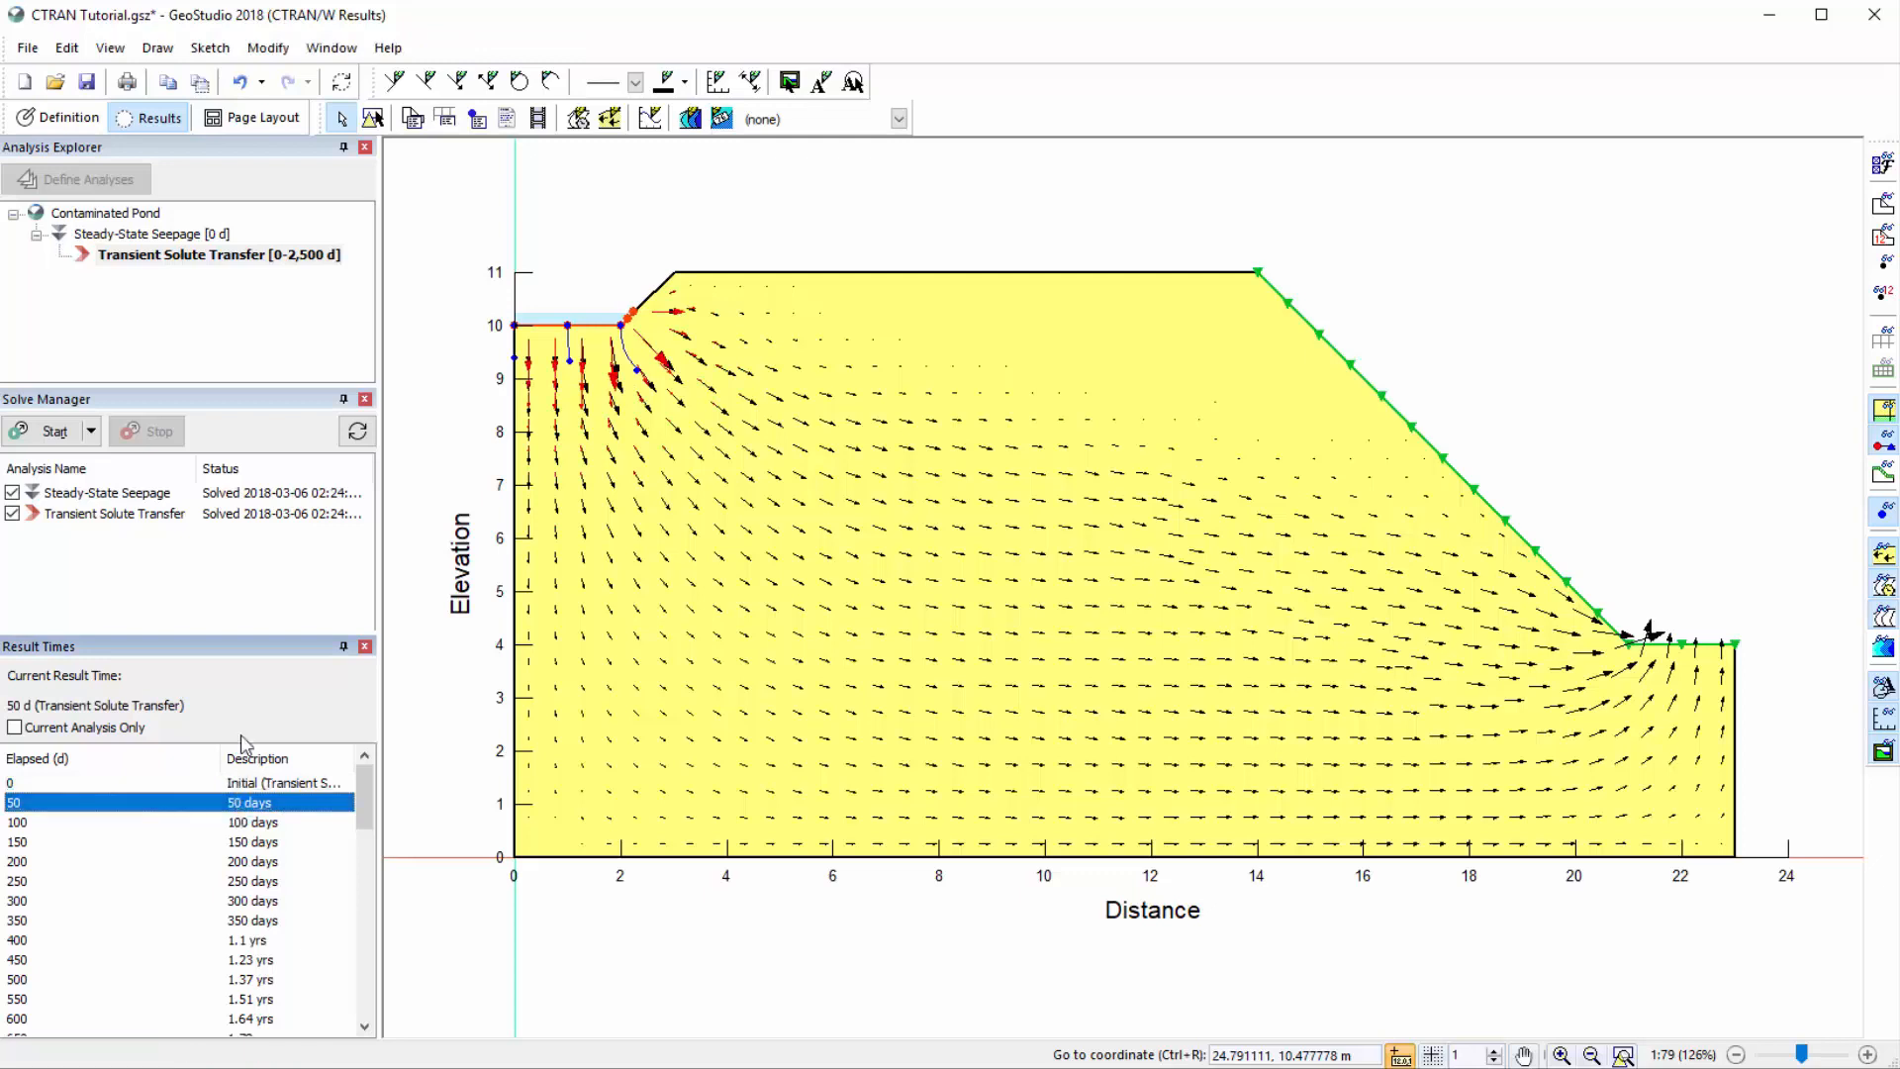
Hide the Water Flux vectors, keeping Solute Mass Flux vectors displayed, and check the Solute Mass Flux vector settings
{"action": "left_click", "coordinate": [620, 121]}
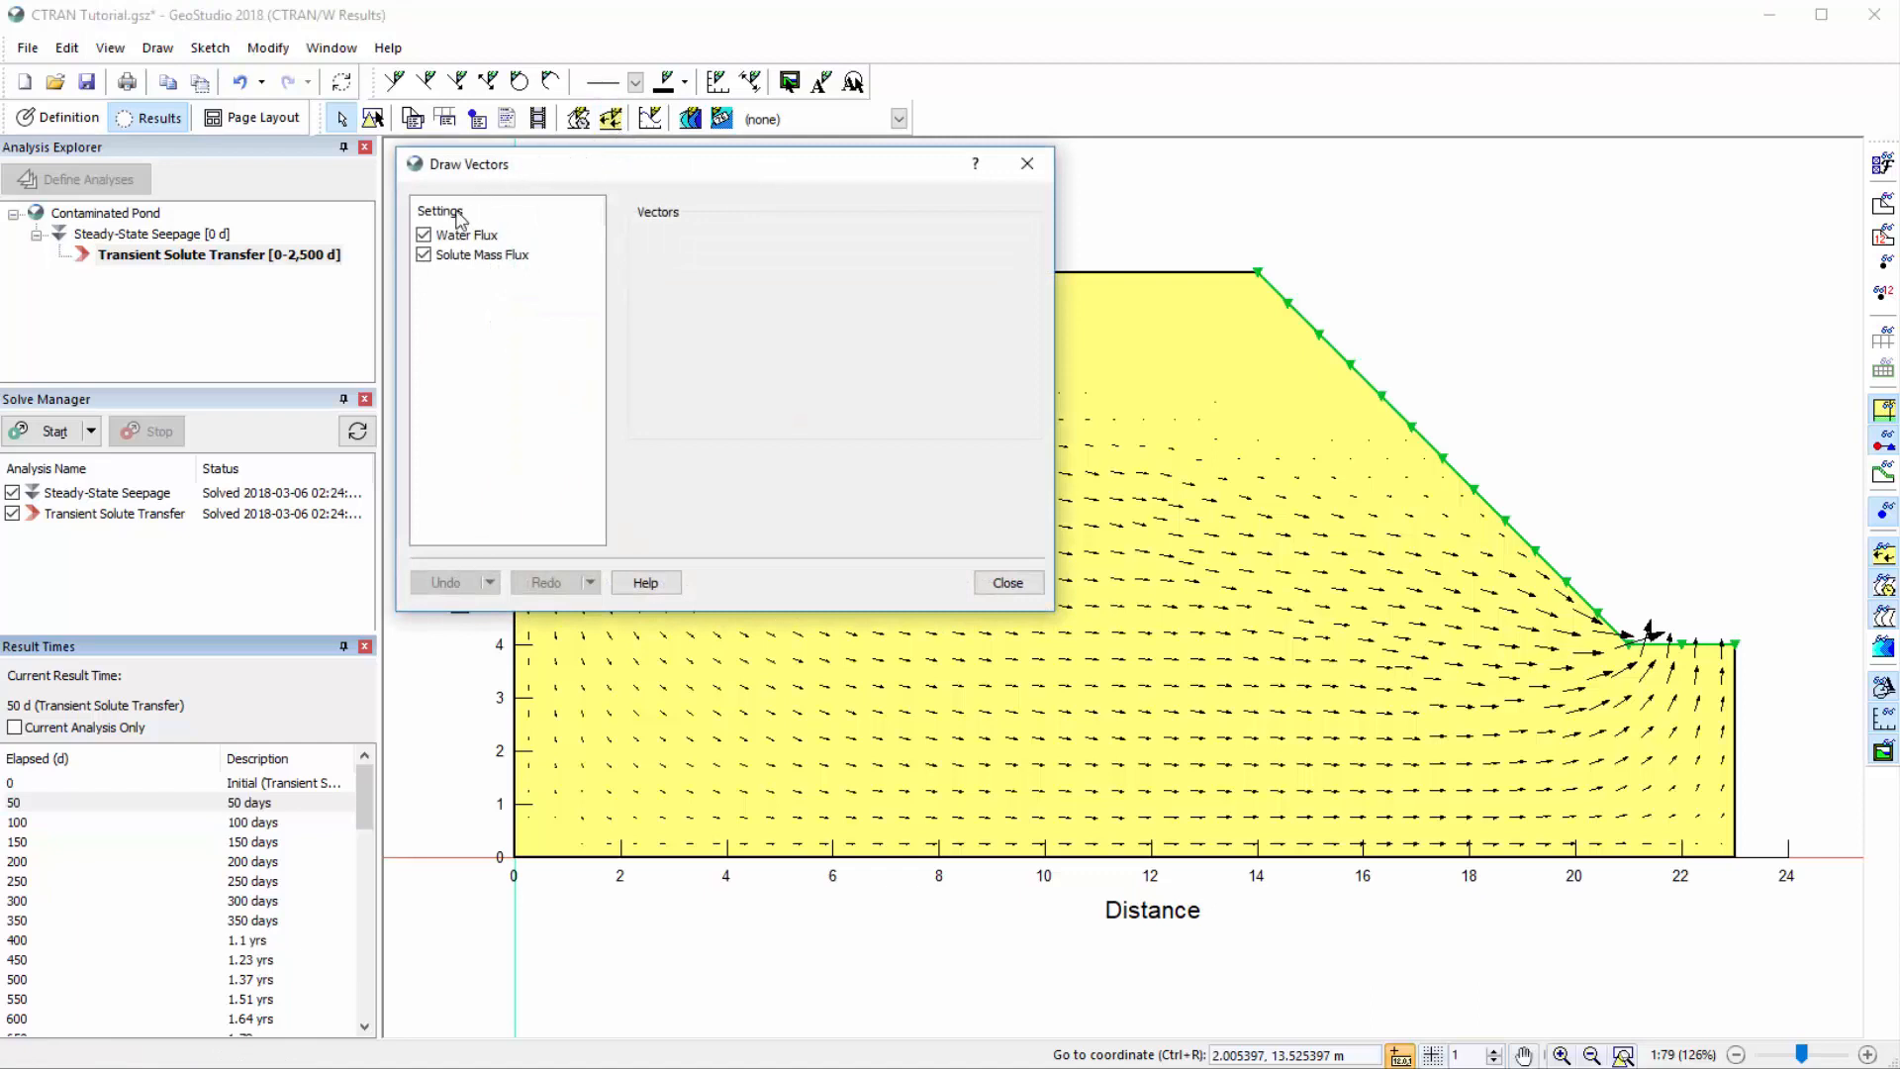
{"action": "left_click", "coordinate": [425, 235]}
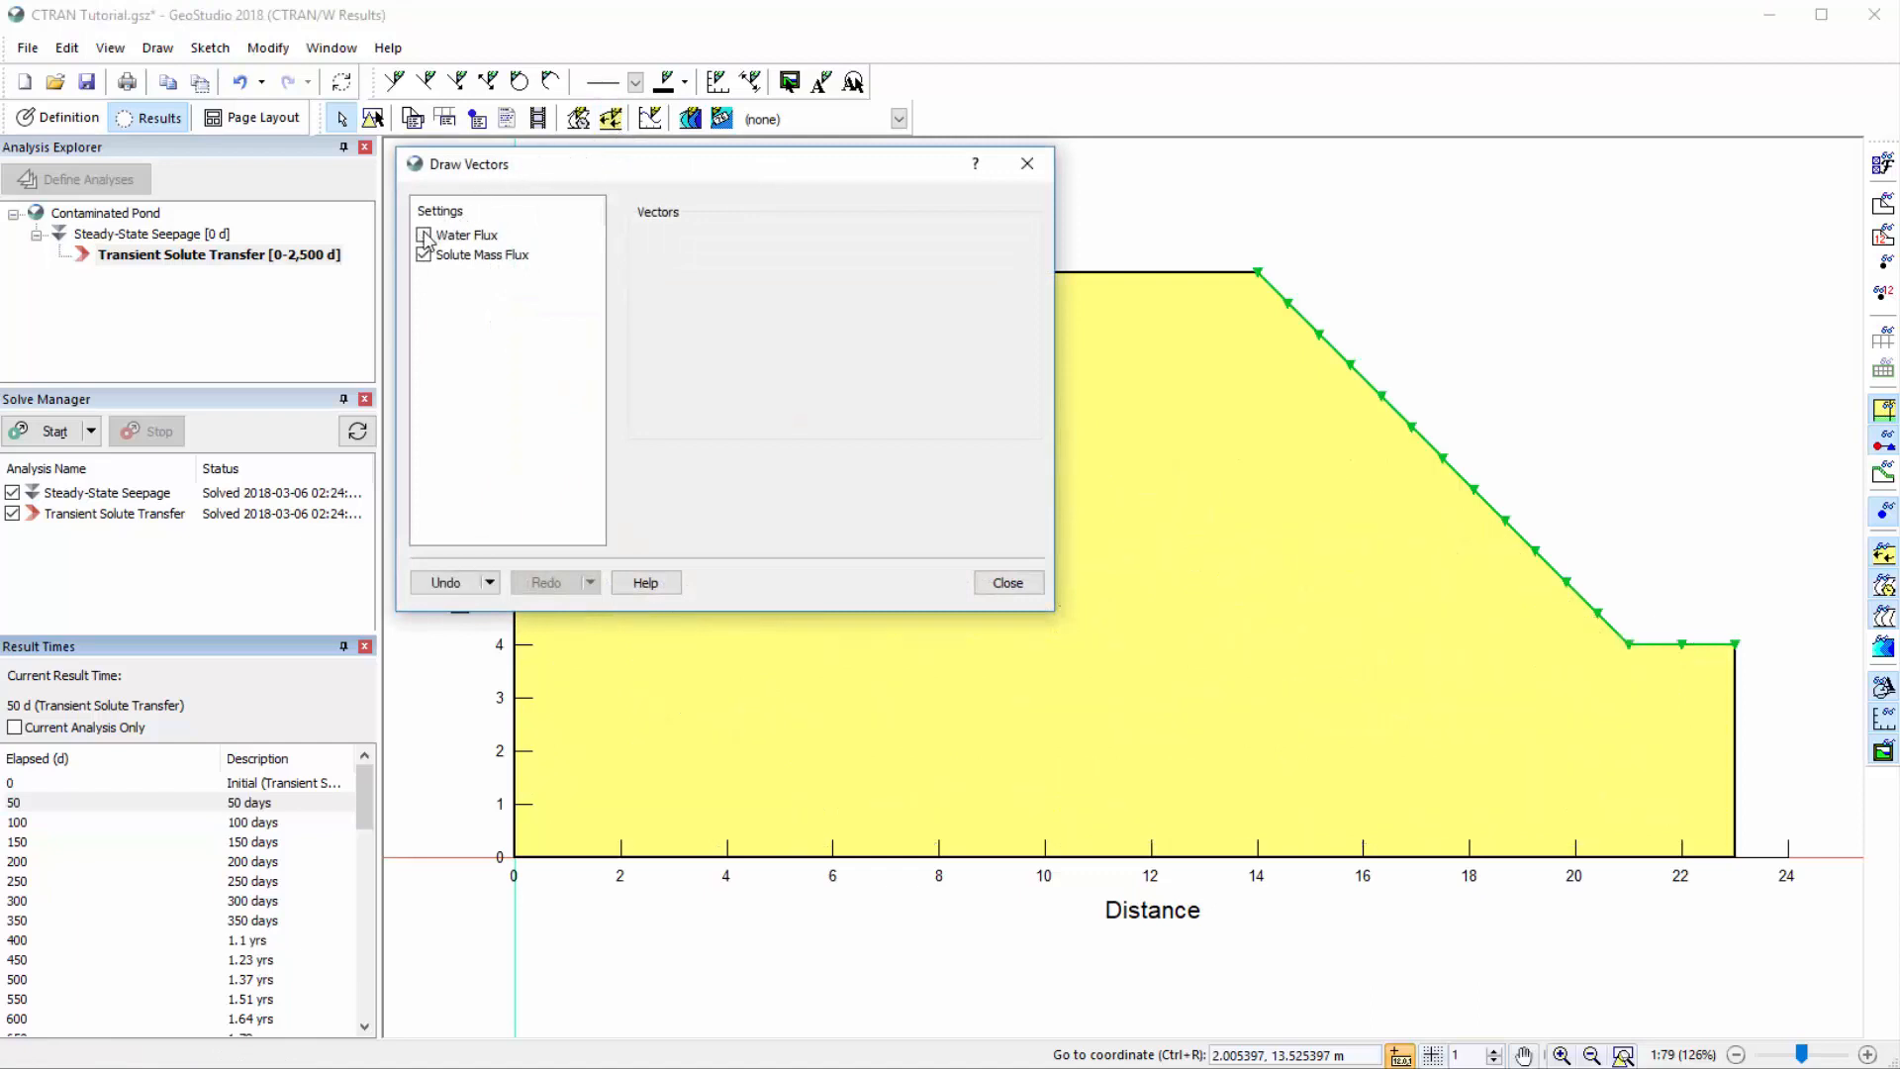
{"action": "left_click", "coordinate": [466, 265]}
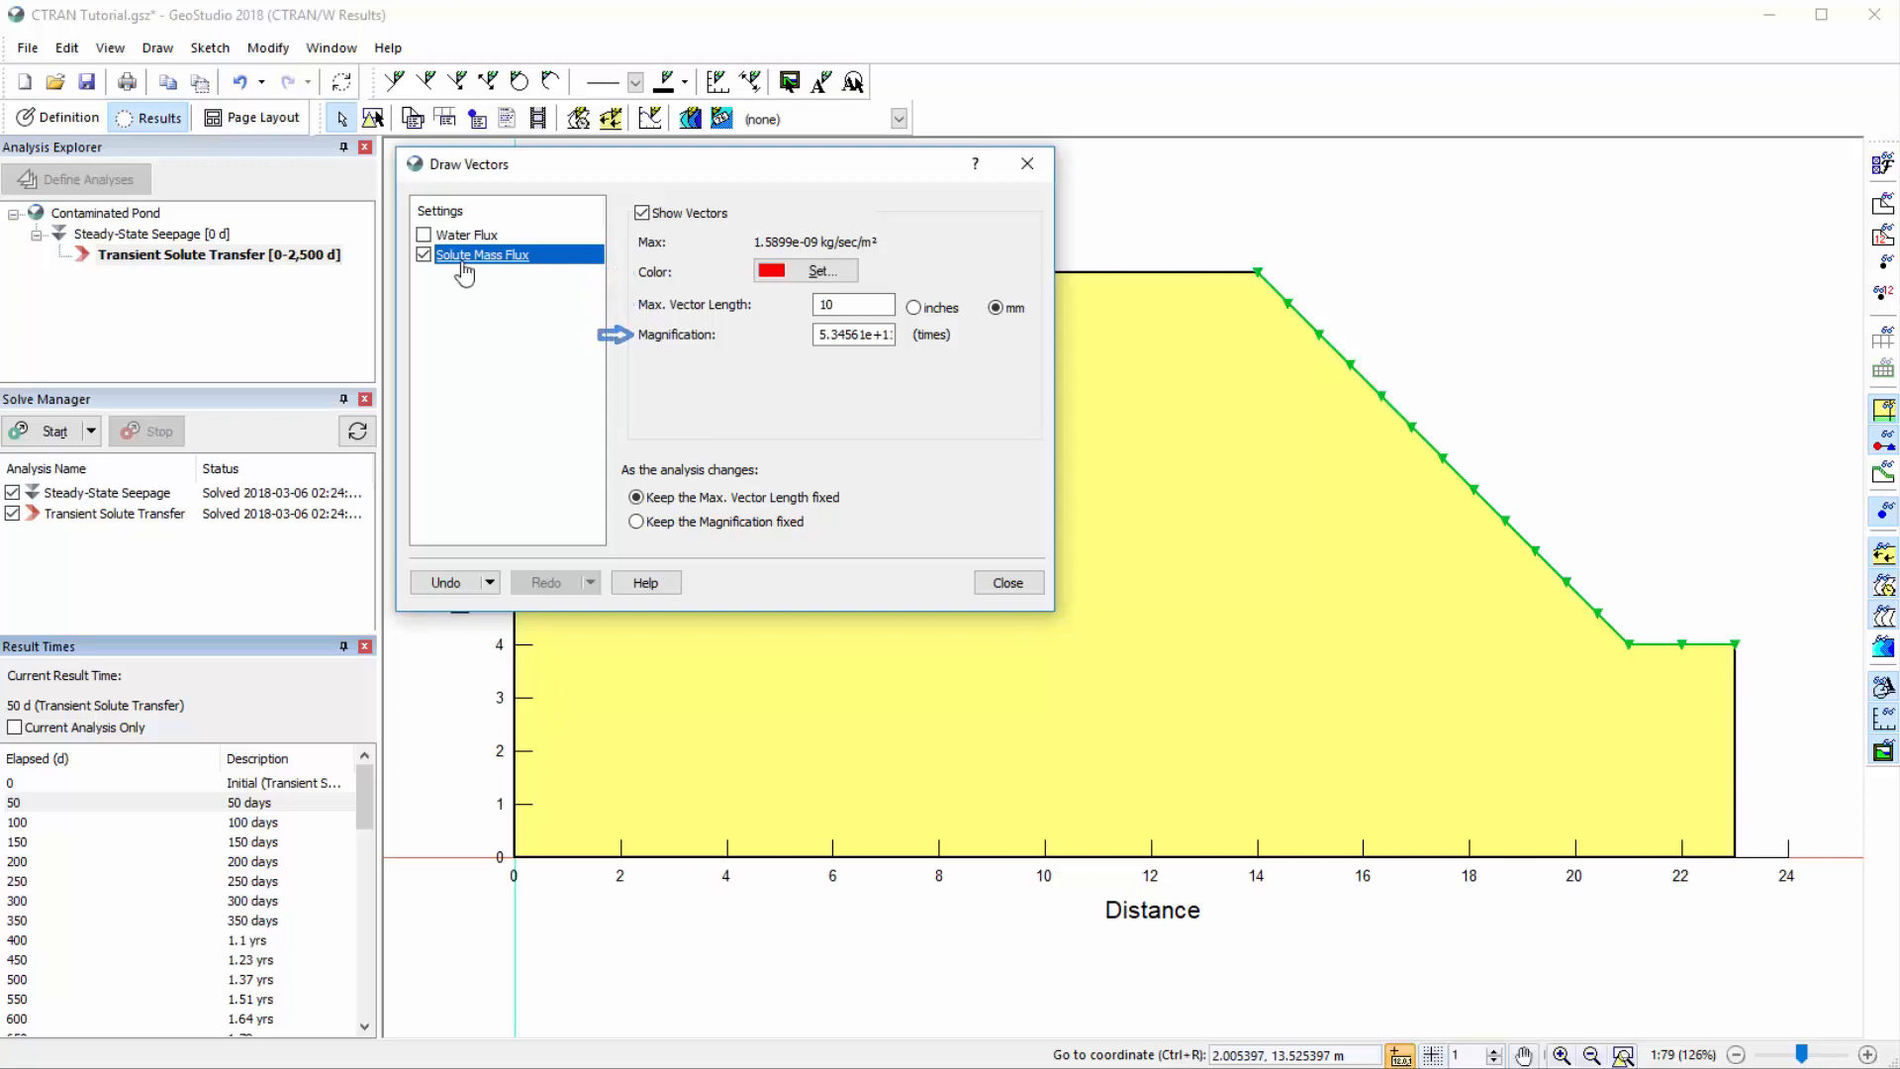
{"action": "left_click", "coordinate": [990, 582]}
Display the Concentration contours and review their range and shading settings with the legend off
{"action": "left_click", "coordinate": [891, 119]}
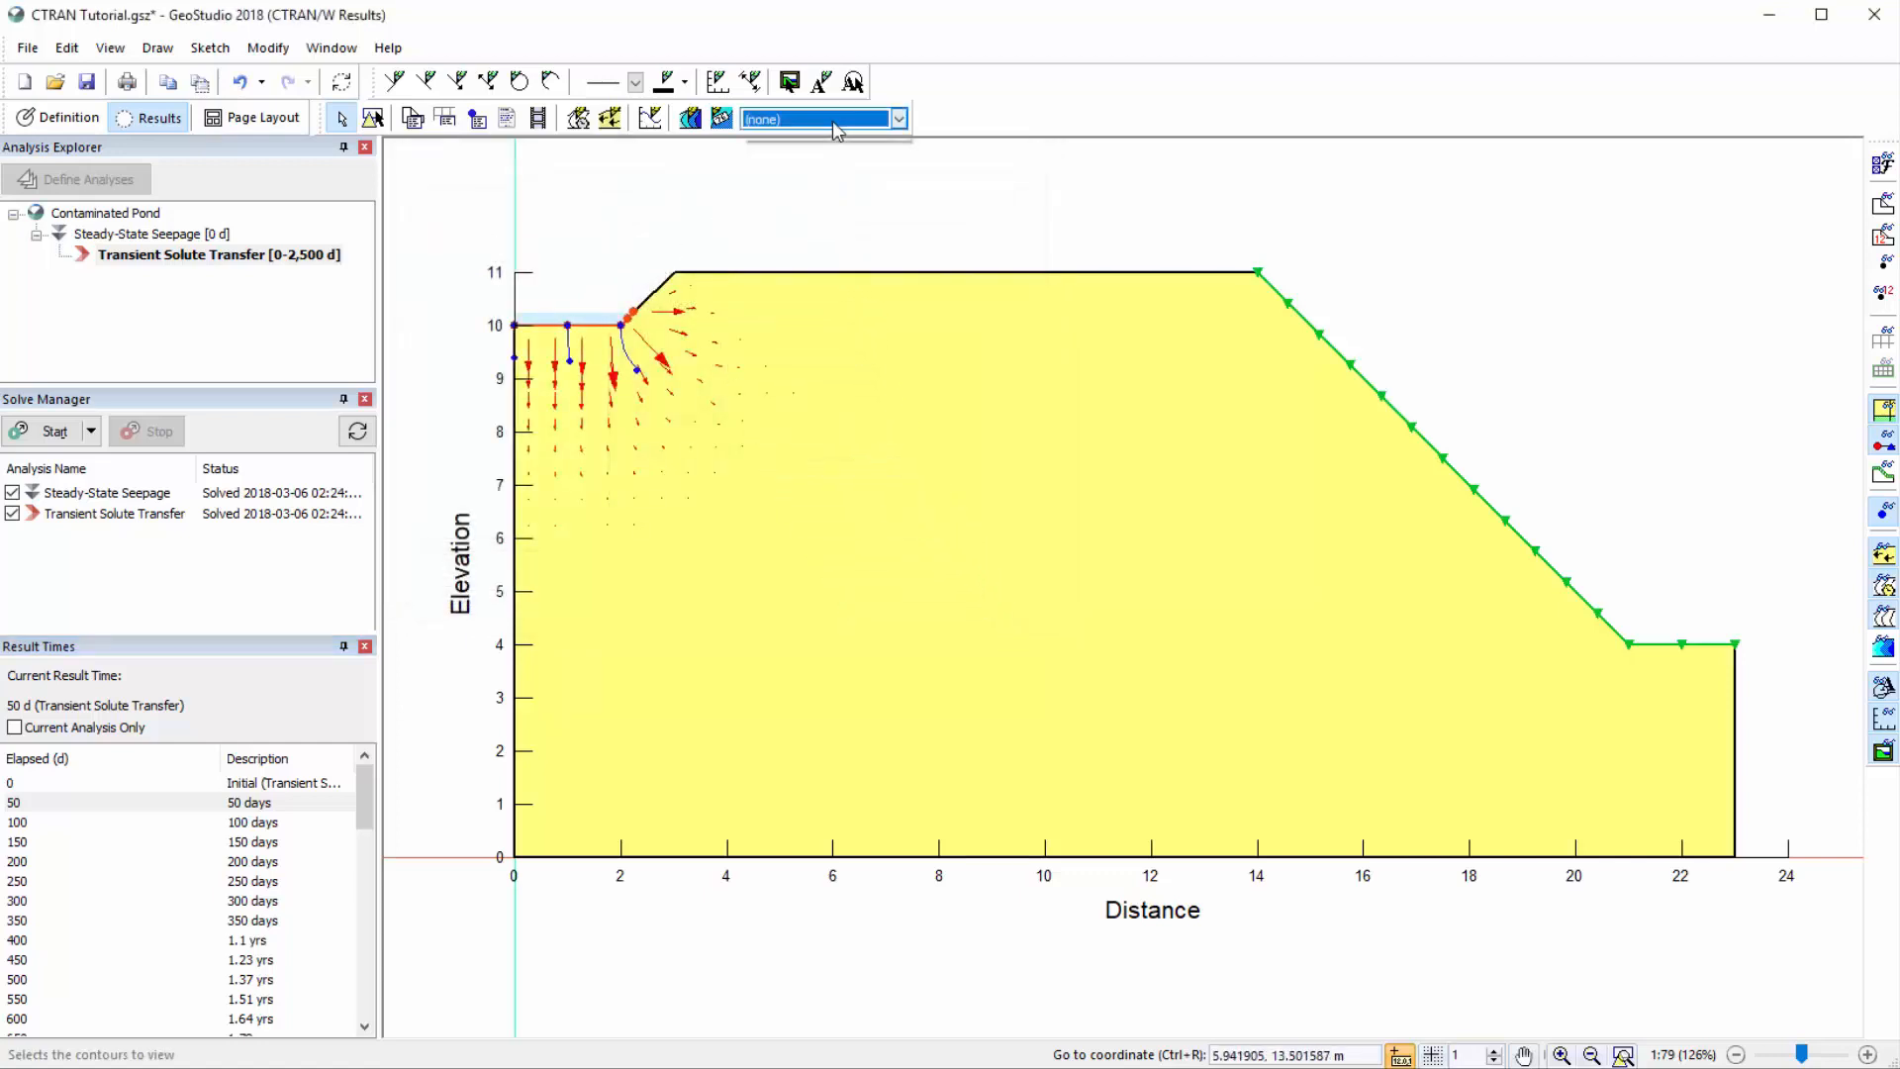
{"action": "left_click", "coordinate": [833, 215]}
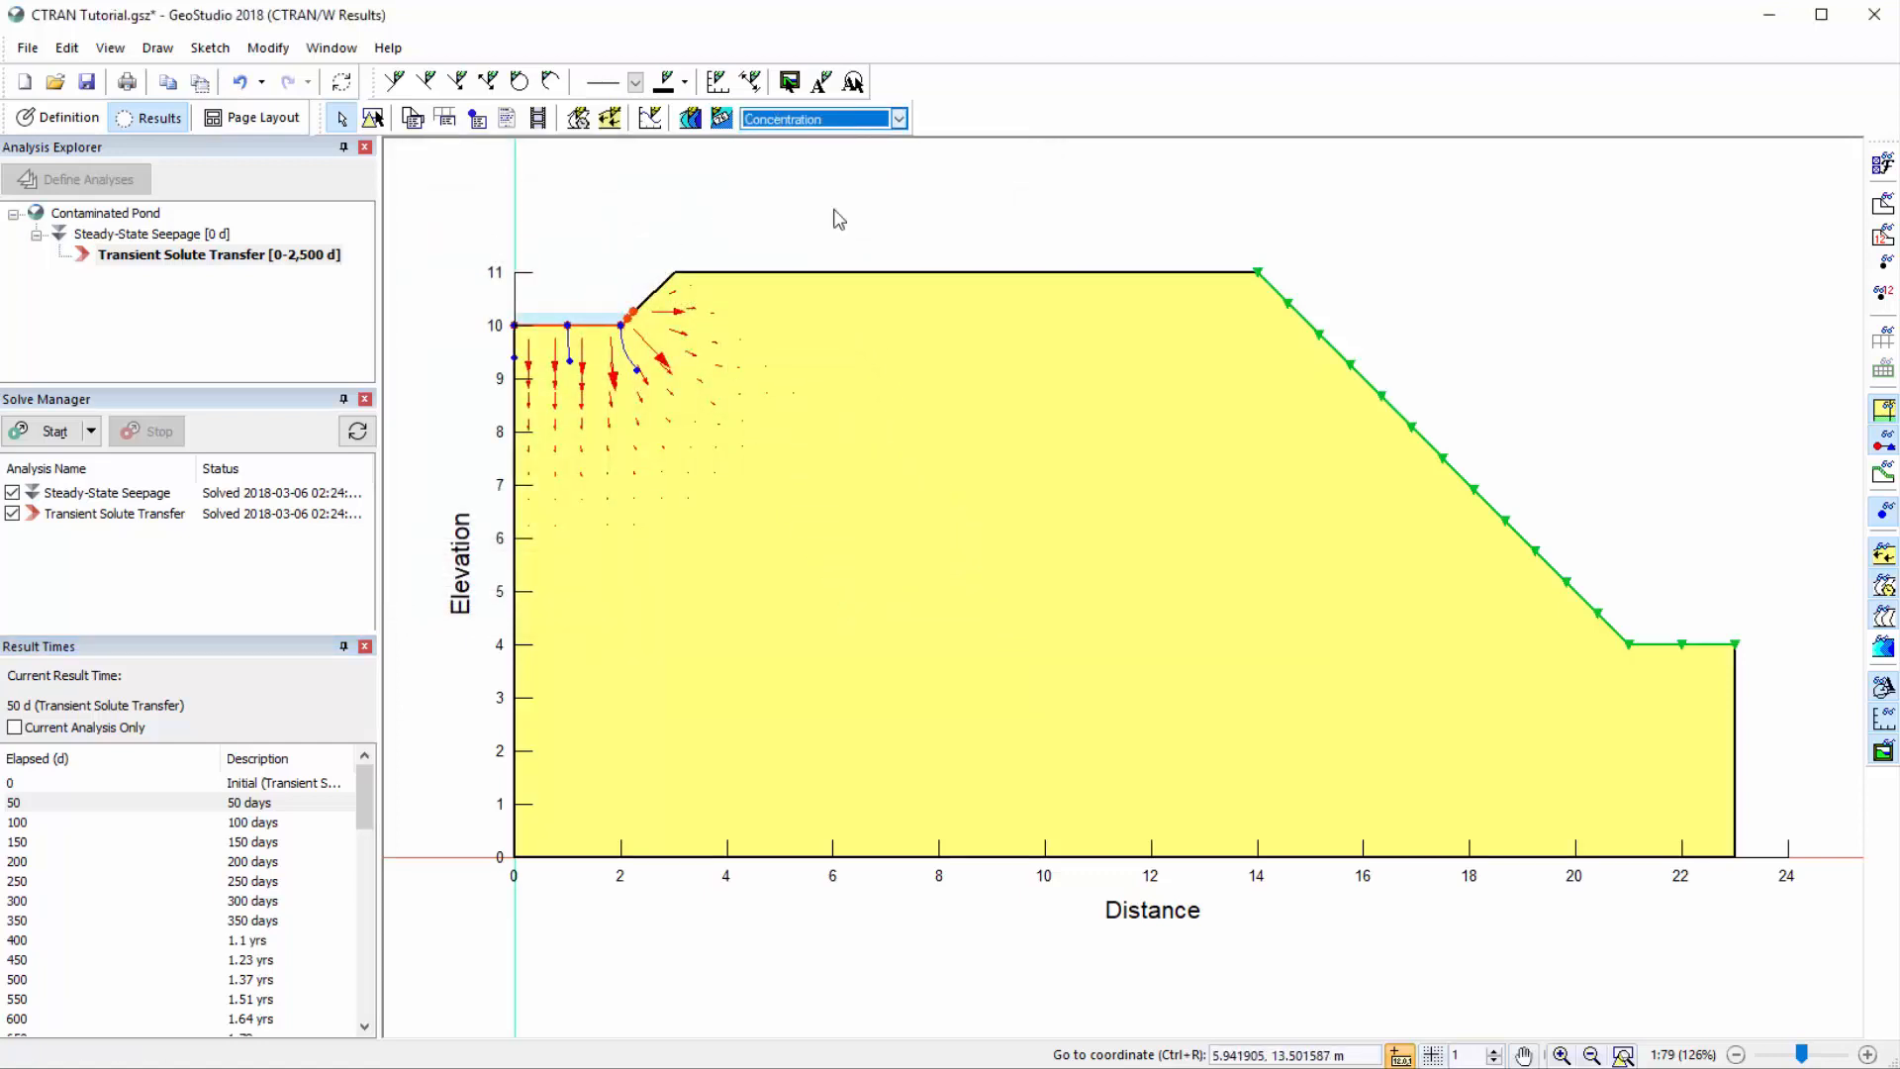
{"action": "left_click", "coordinate": [684, 119]}
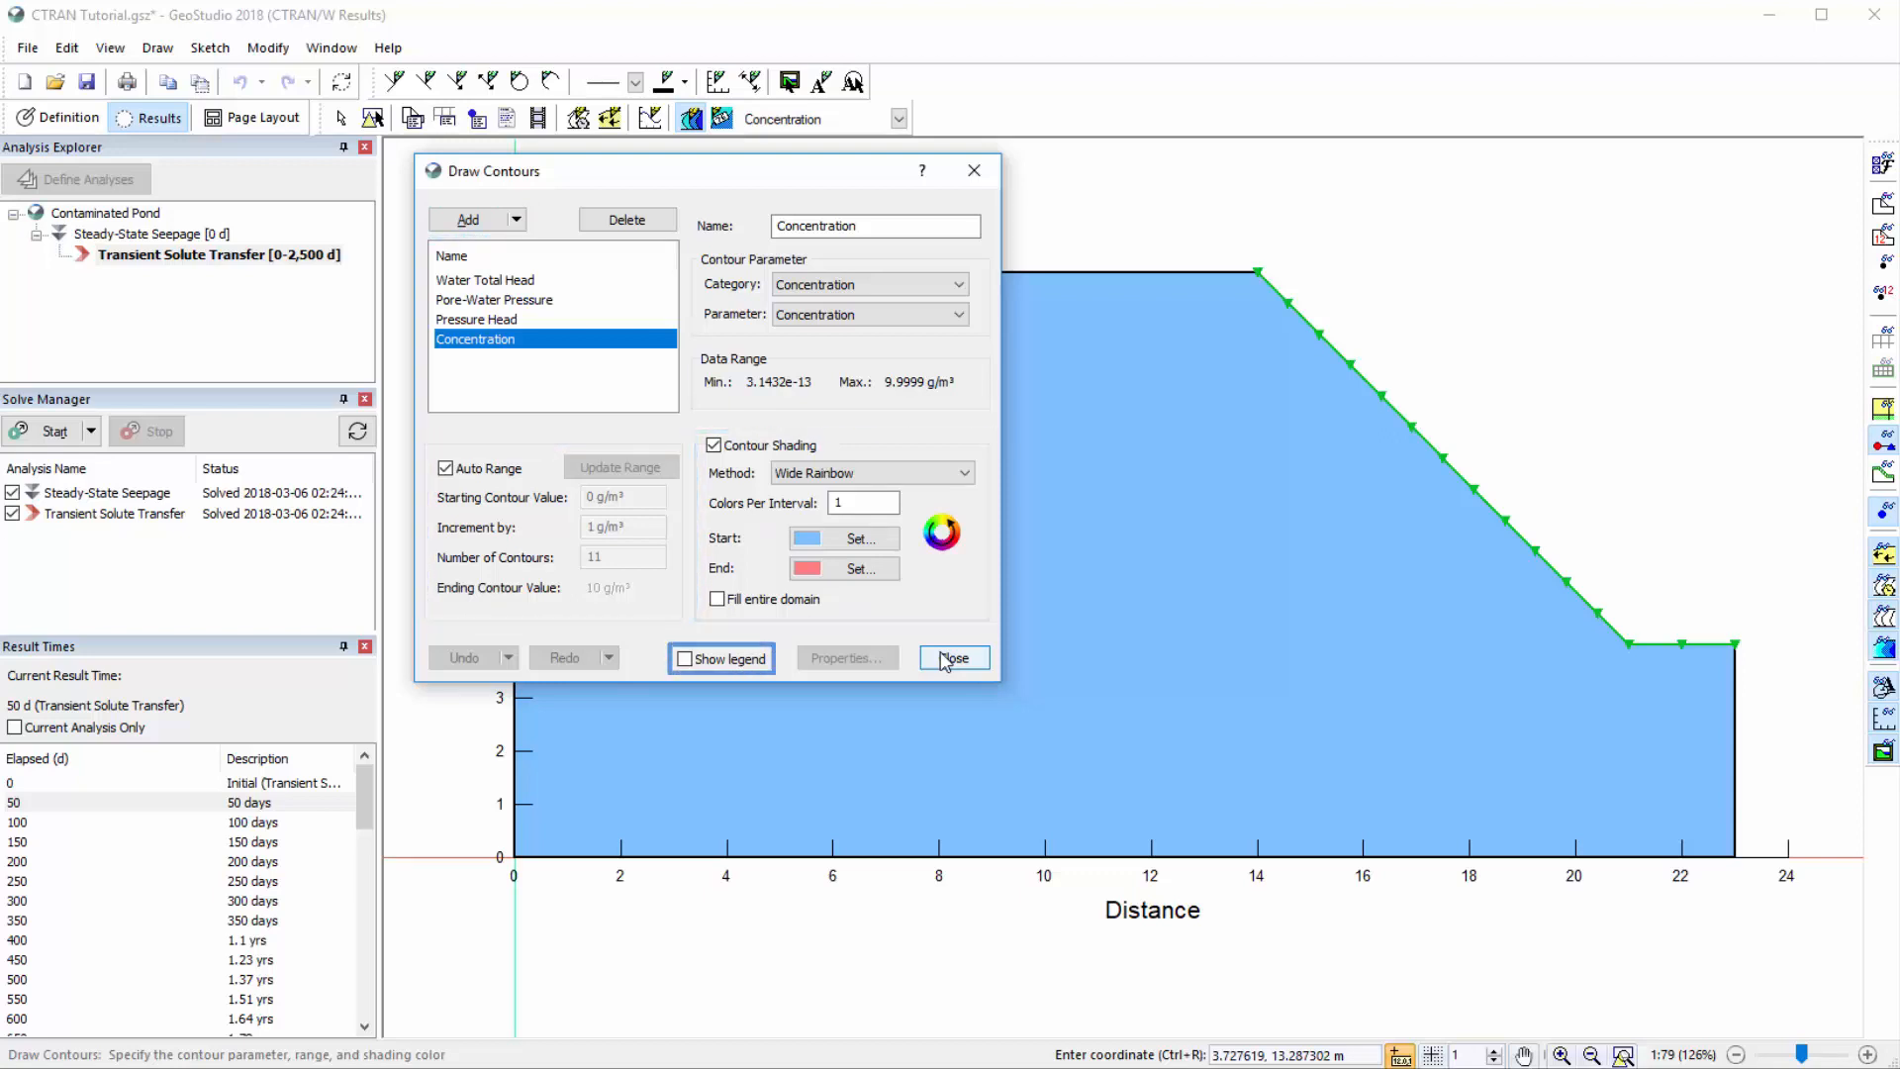
{"action": "left_click", "coordinate": [953, 658]}
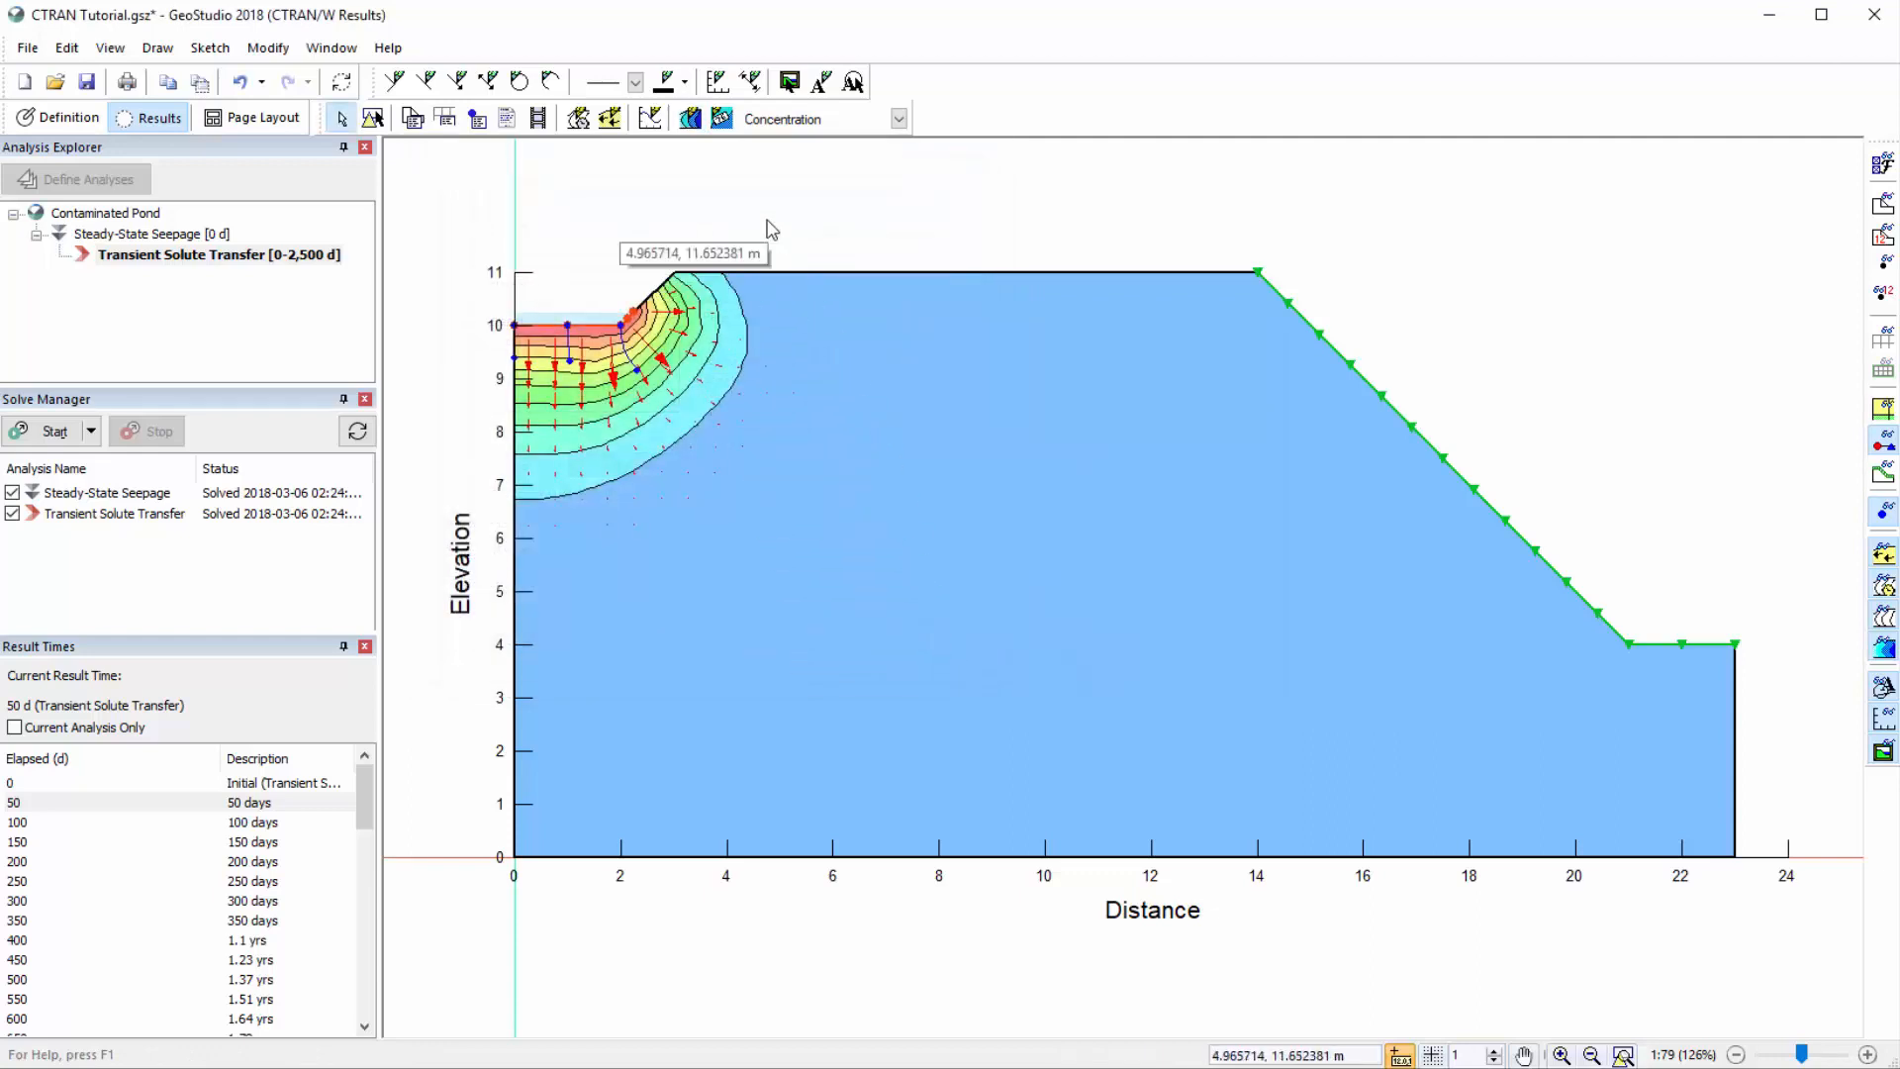
Add contour labels to three of the concentration contours below the pond
{"action": "left_click", "coordinate": [724, 118]}
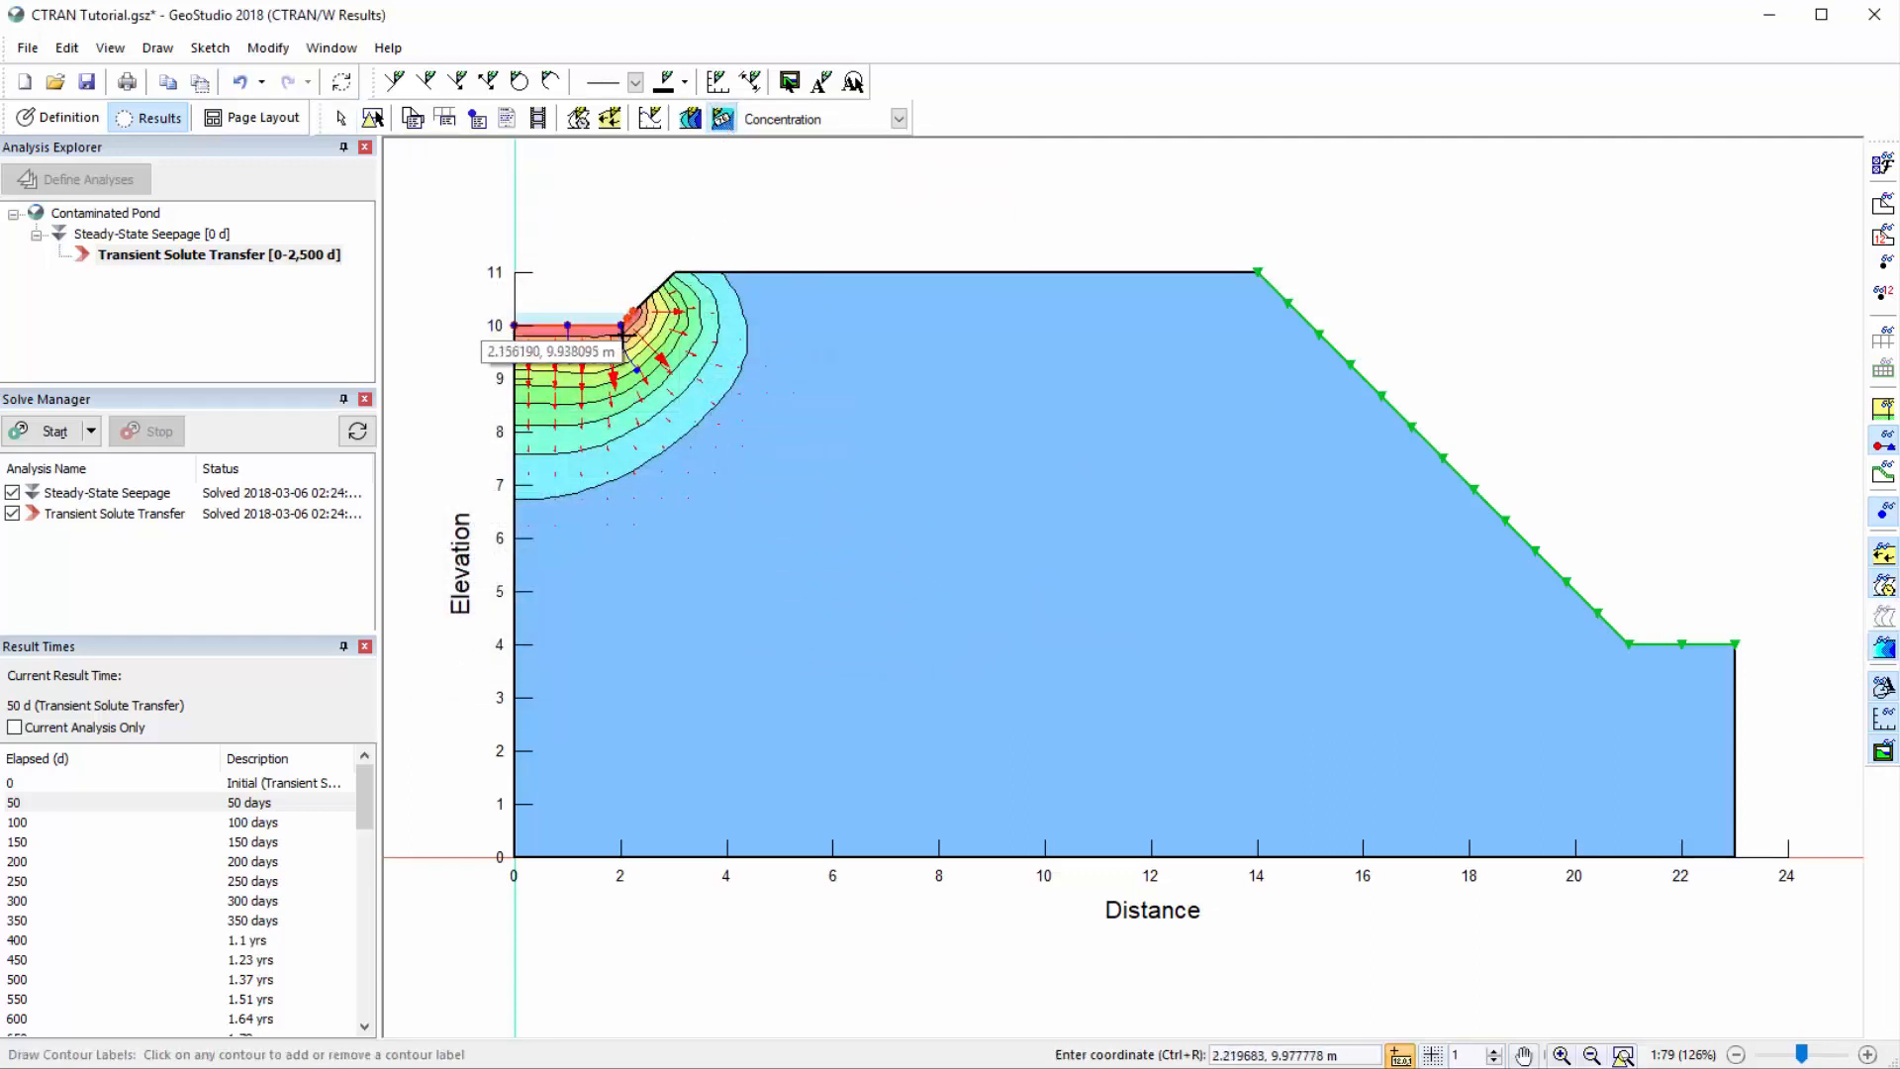
{"action": "left_click", "coordinate": [608, 370]}
{"action": "left_click", "coordinate": [616, 416]}
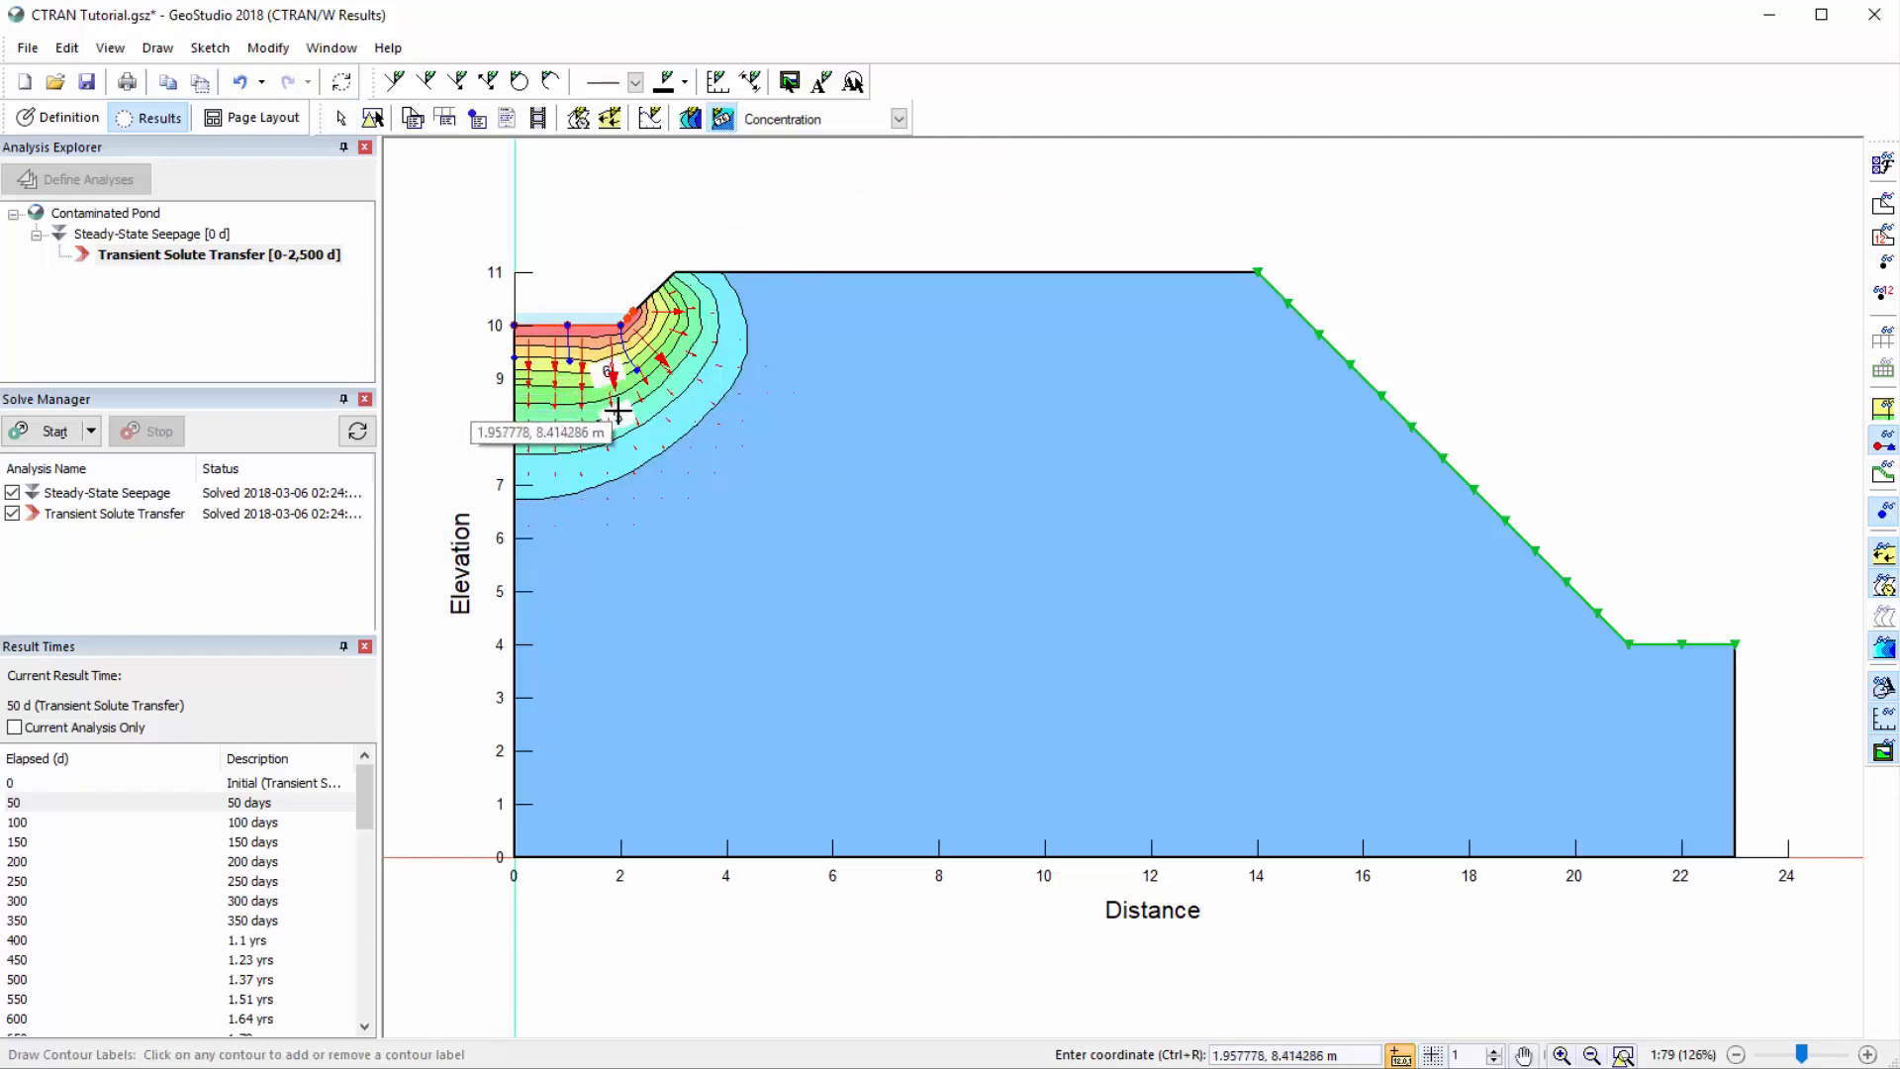
{"action": "left_click", "coordinate": [639, 463]}
Remove the three labels from the concentration contours and finish labelling
{"action": "left_click", "coordinate": [641, 464]}
{"action": "left_click", "coordinate": [620, 416]}
{"action": "left_click", "coordinate": [610, 373]}
{"action": "left_click", "coordinate": [729, 127]}
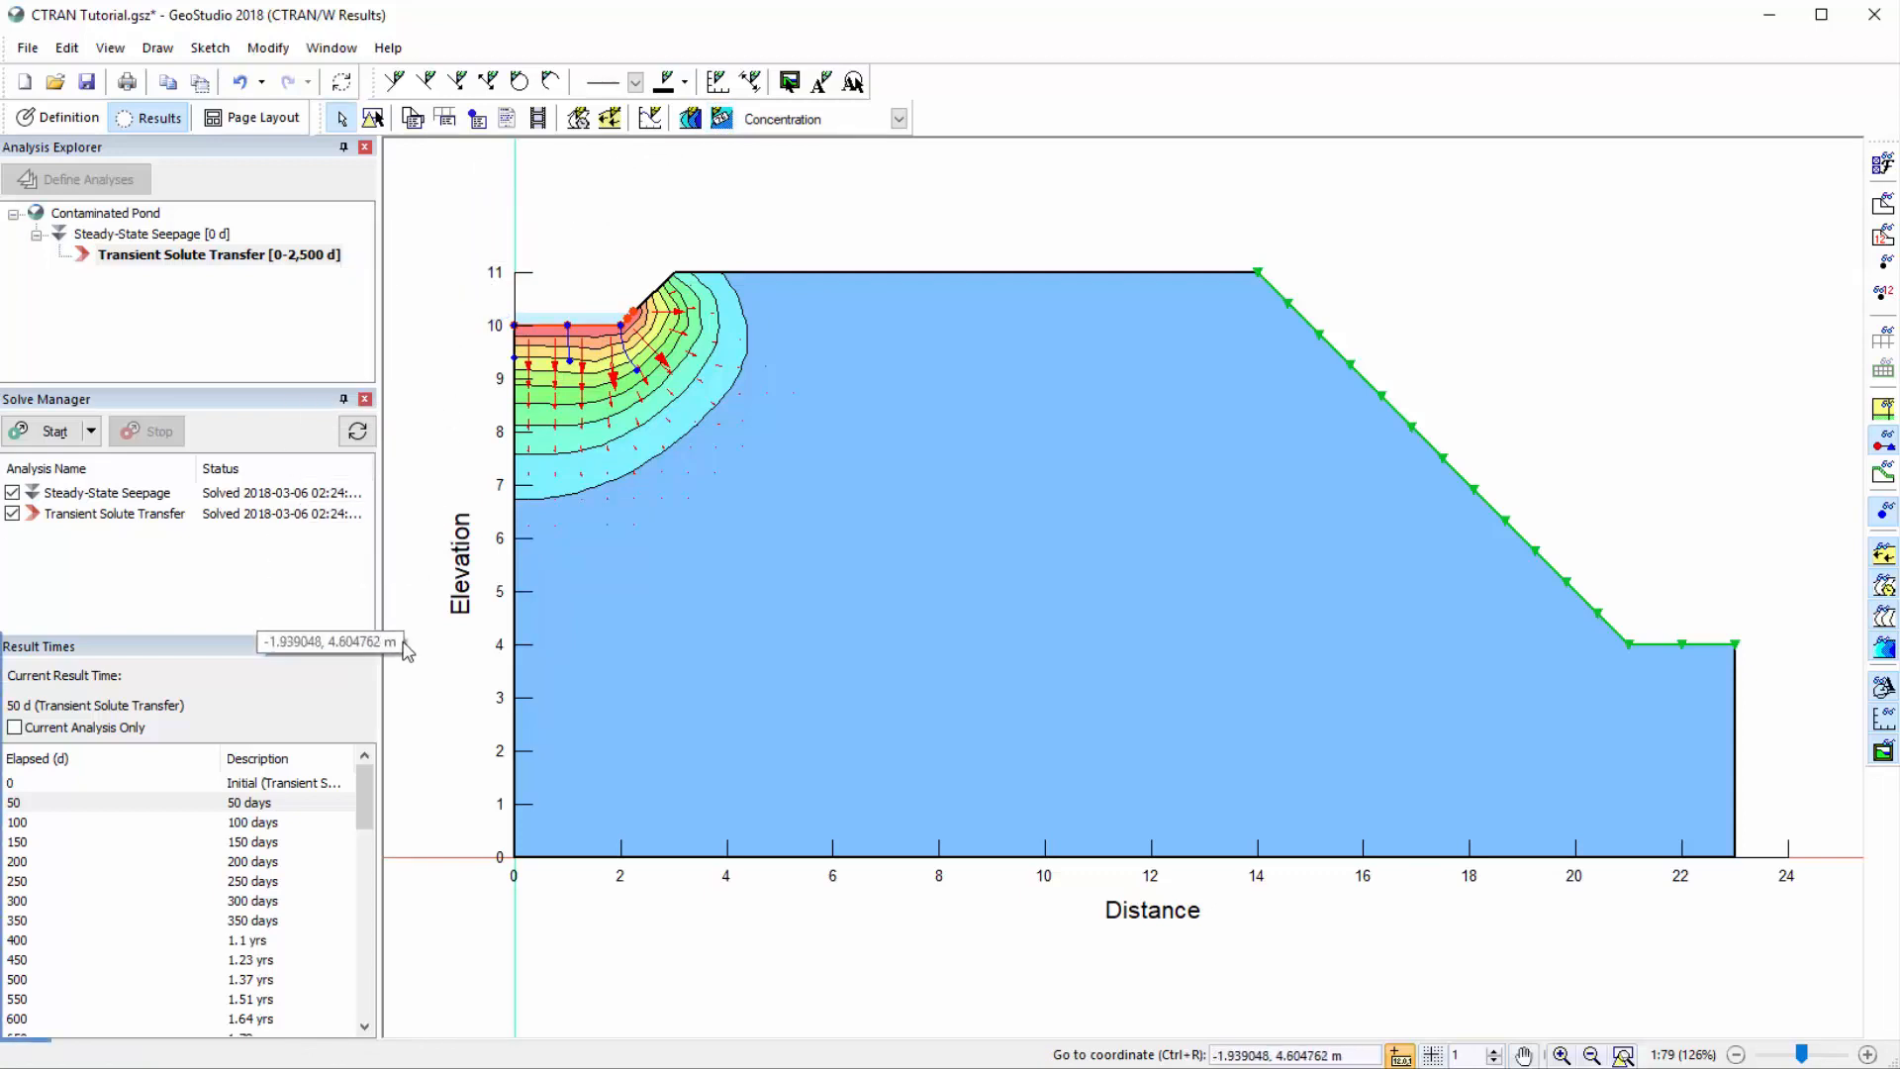
Step through the result times from 100 to 1,150 days to examine the plume and particle movement
{"action": "left_click", "coordinate": [253, 822]}
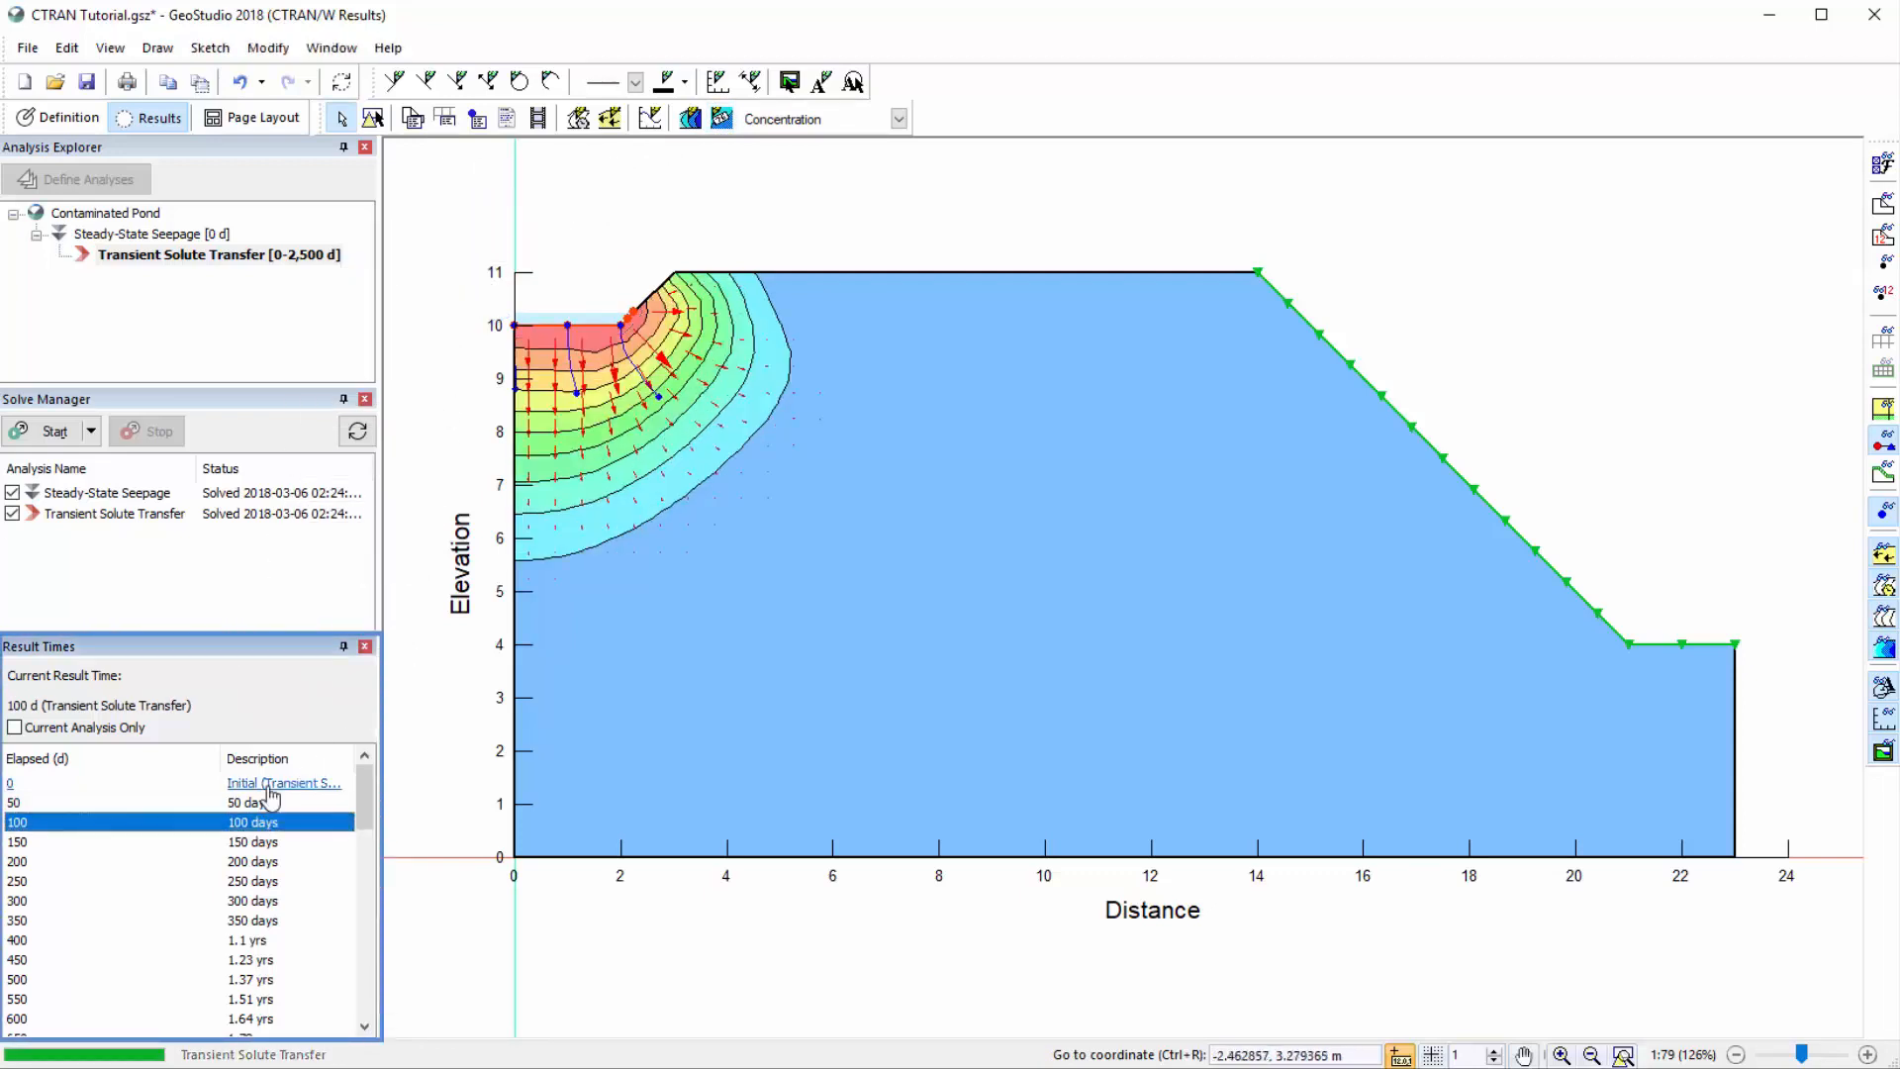
{"action": "key", "text": "Down"}
{"action": "key", "text": "Down"}
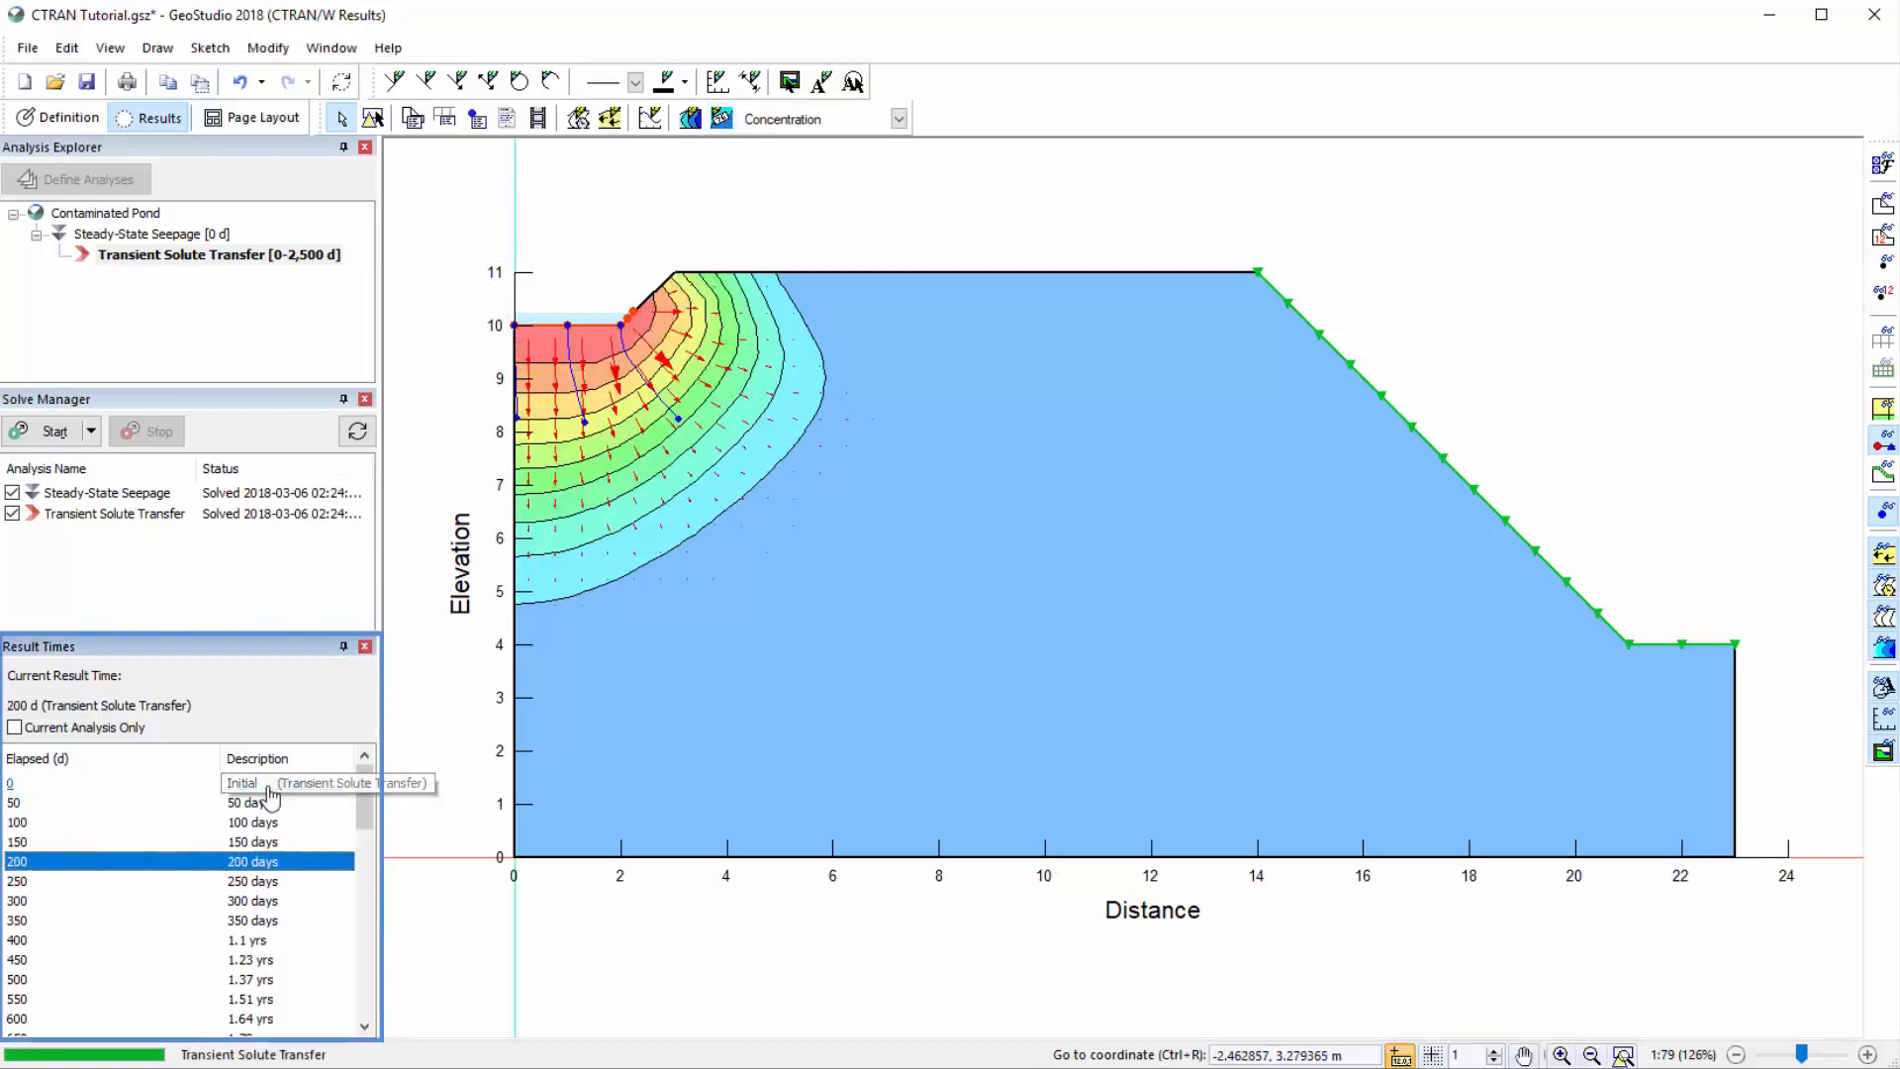
{"action": "key", "text": "Down"}
{"action": "key", "text": "Down"}
{"action": "key", "text": "Down"}
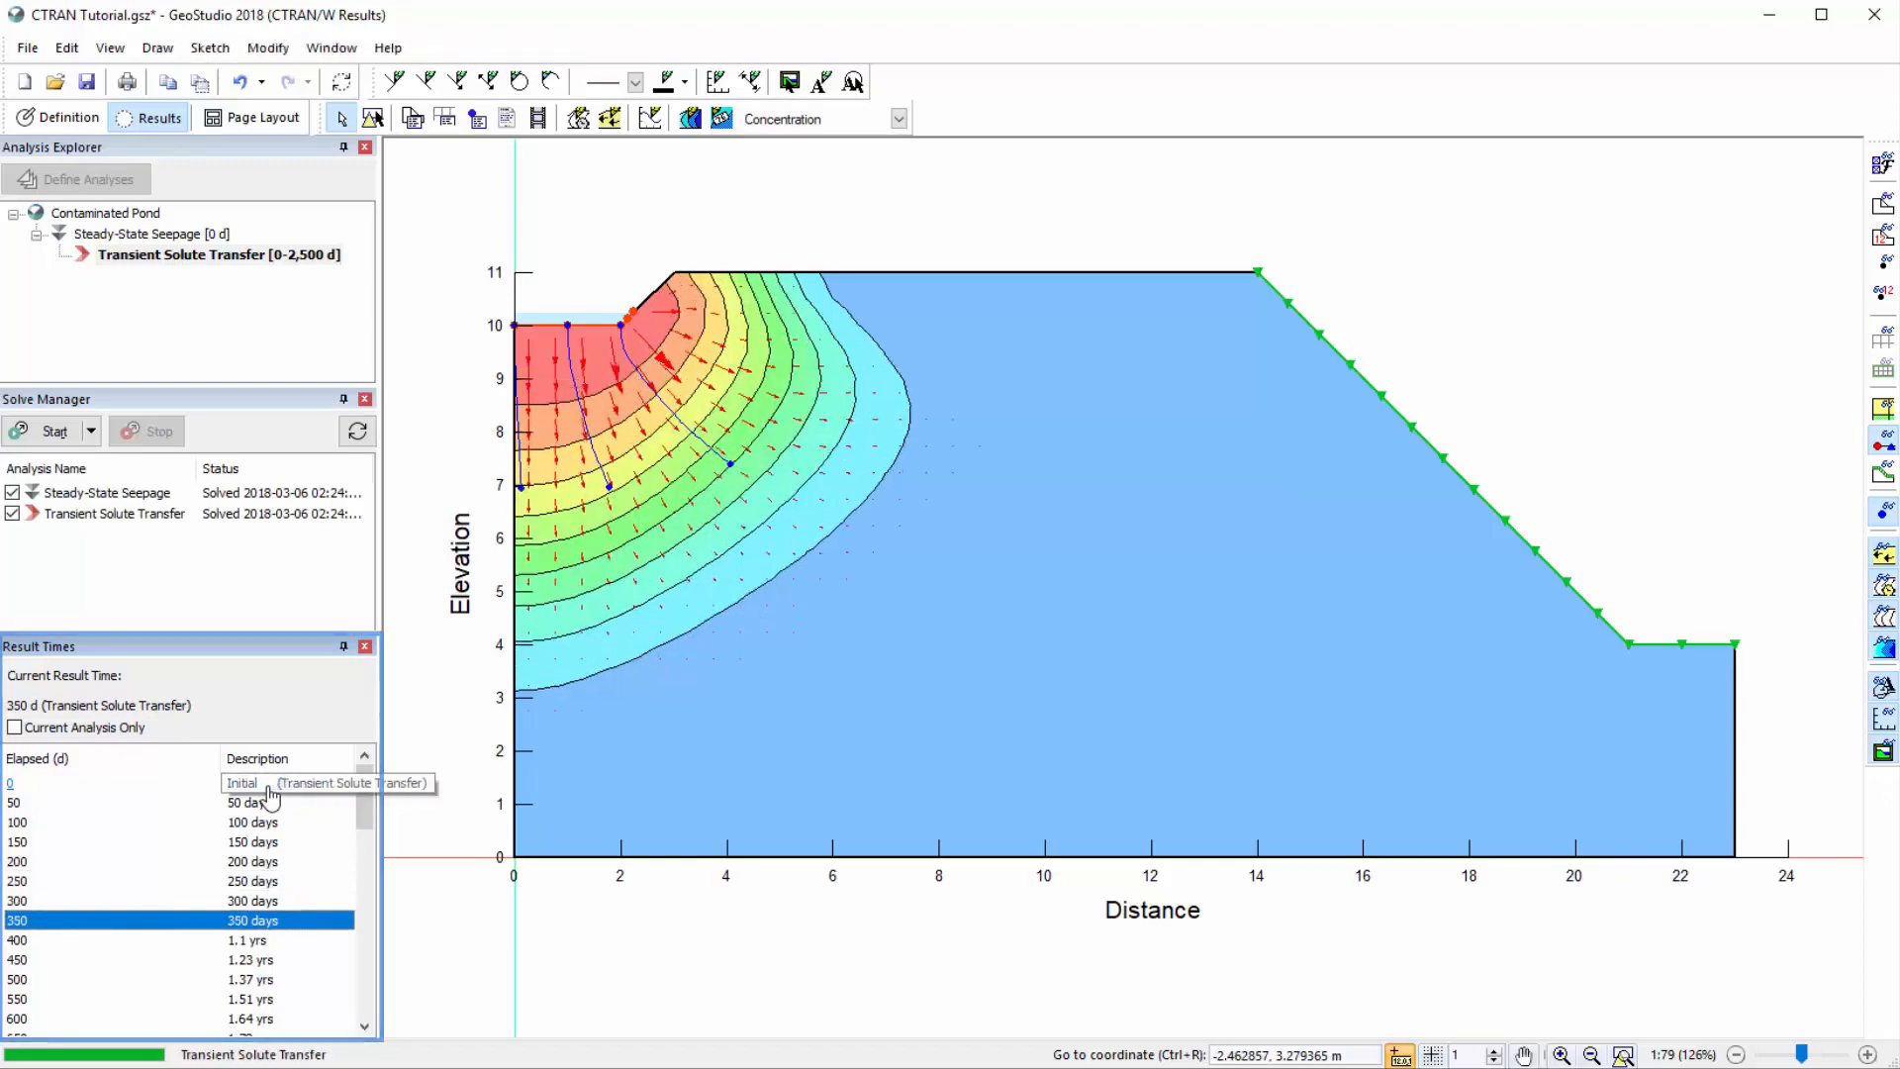
{"action": "key", "text": "Down"}
{"action": "key", "text": "Down"}
{"action": "key", "text": "Down"}
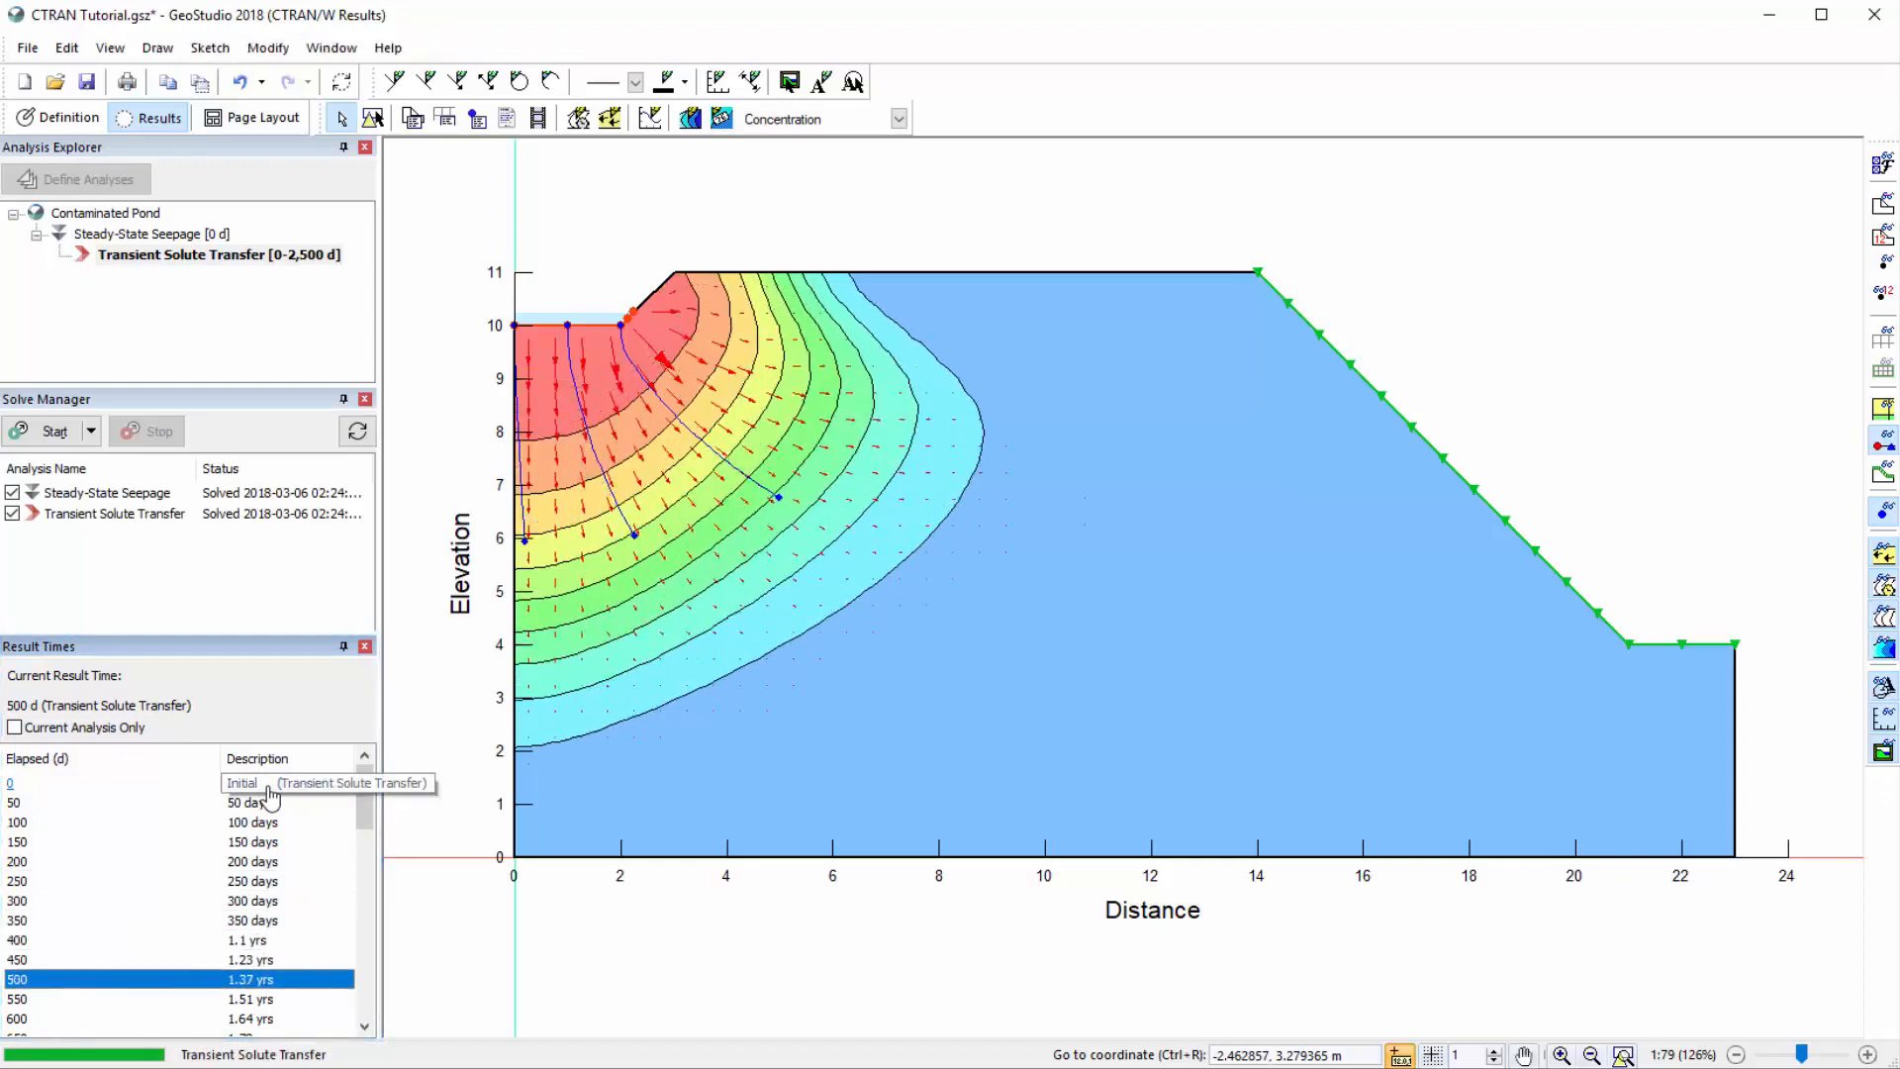
{"action": "key", "text": "Down"}
{"action": "key", "text": "Down"}
{"action": "key", "text": "Down"}
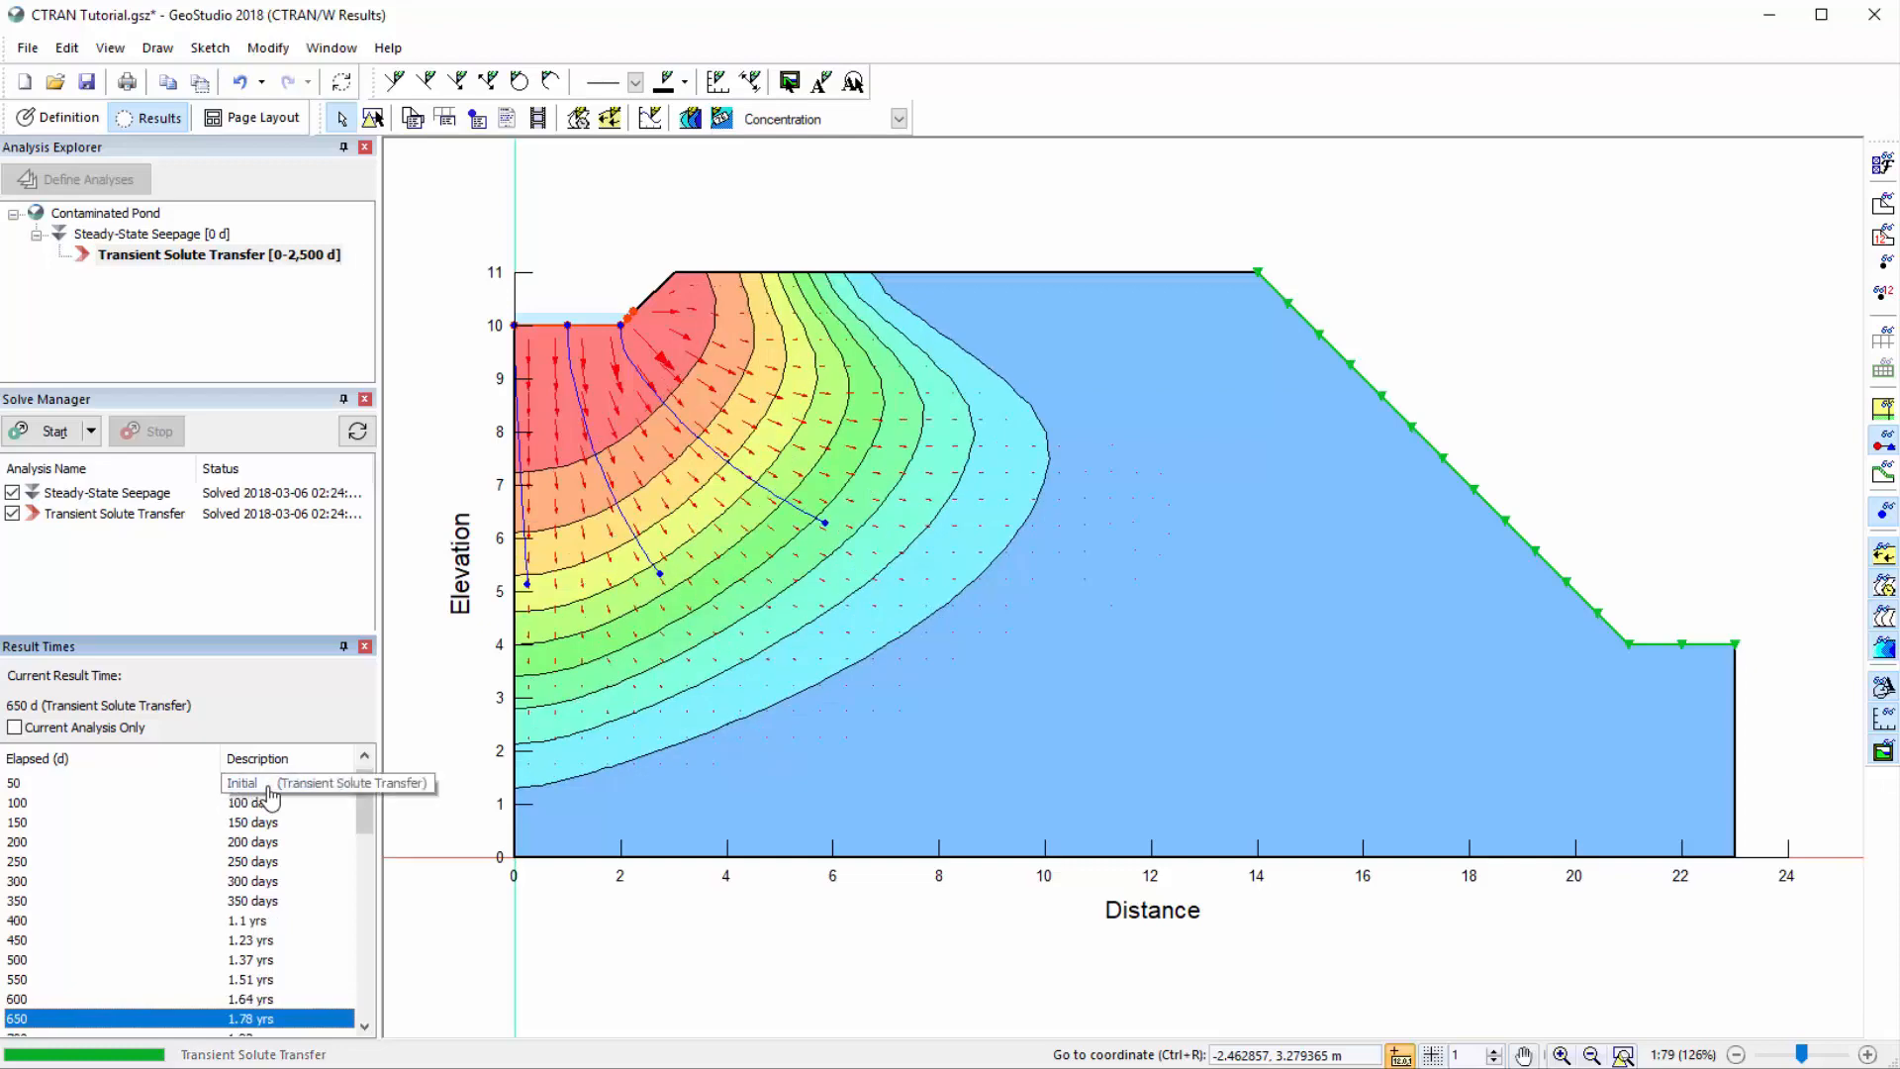
{"action": "key", "text": "Down"}
{"action": "key", "text": "Down"}
{"action": "key", "text": "Down"}
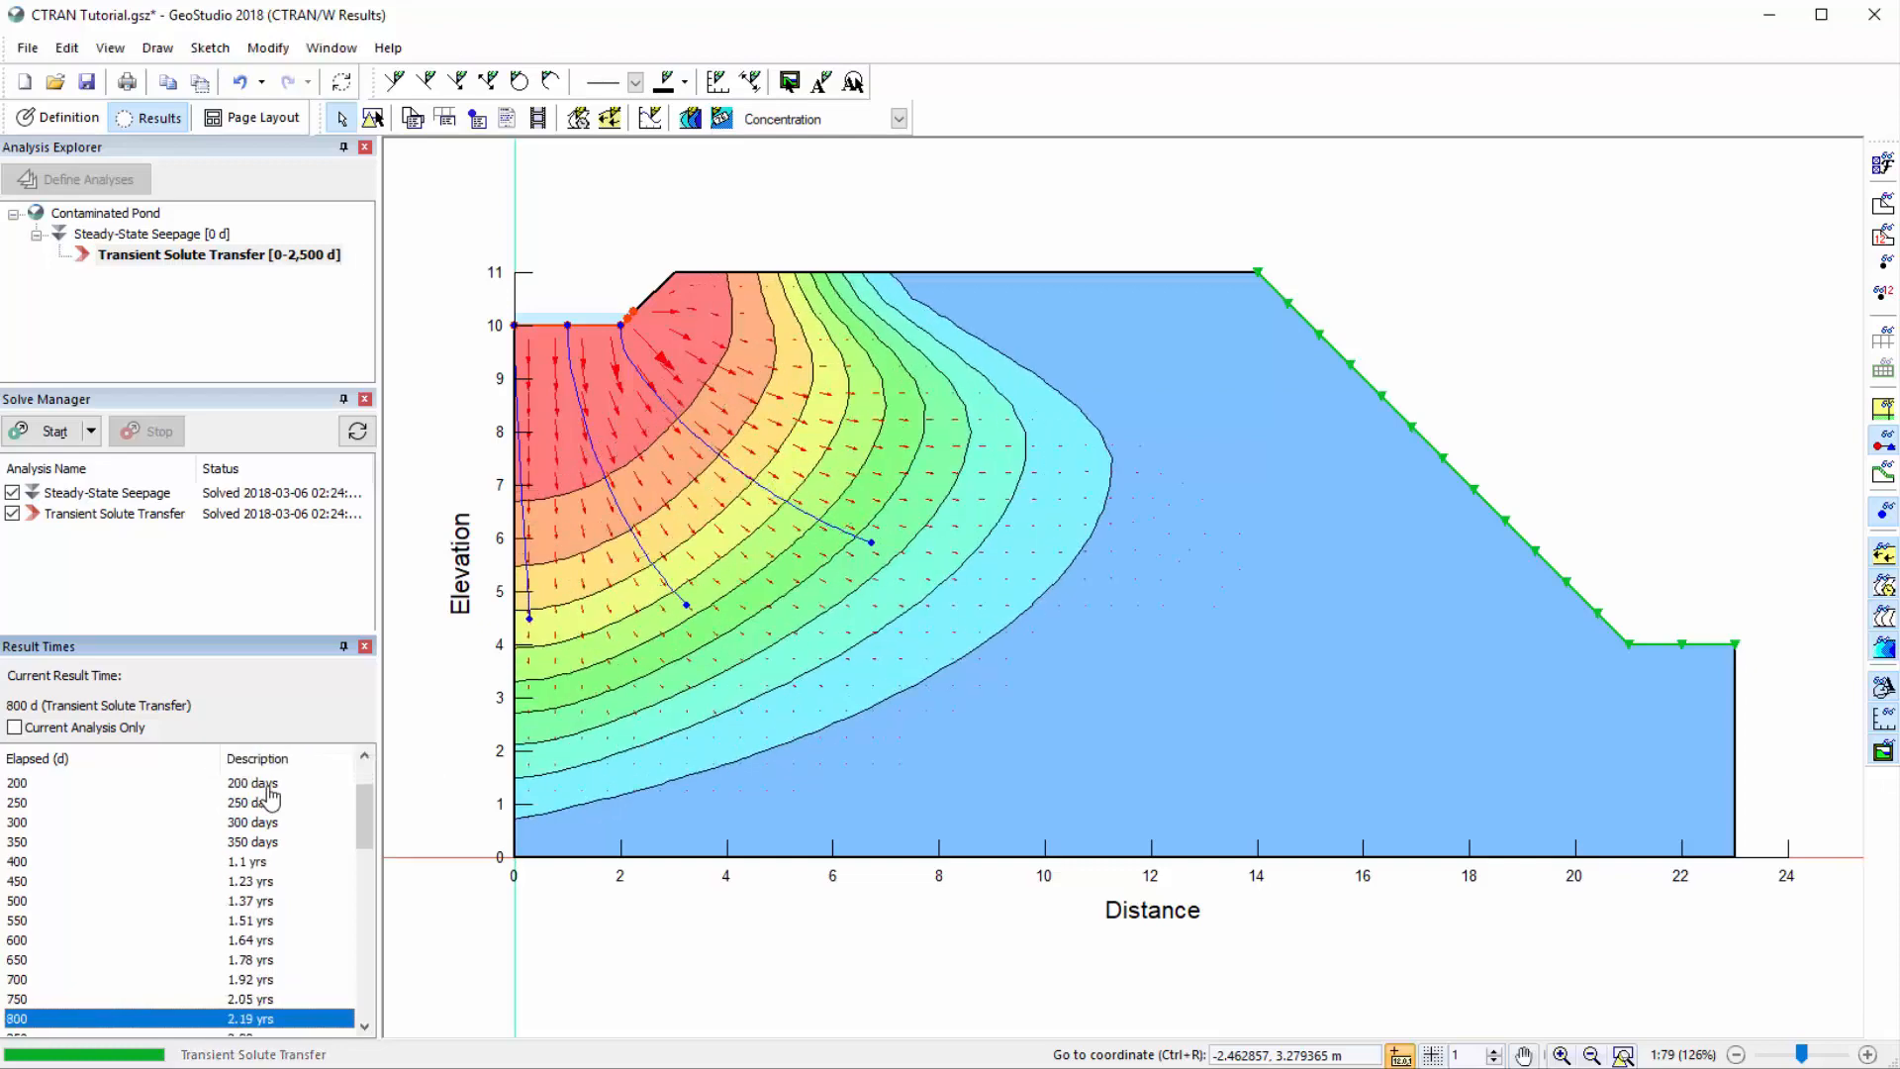
{"action": "key", "text": "Down"}
{"action": "key", "text": "Down"}
{"action": "key", "text": "Down"}
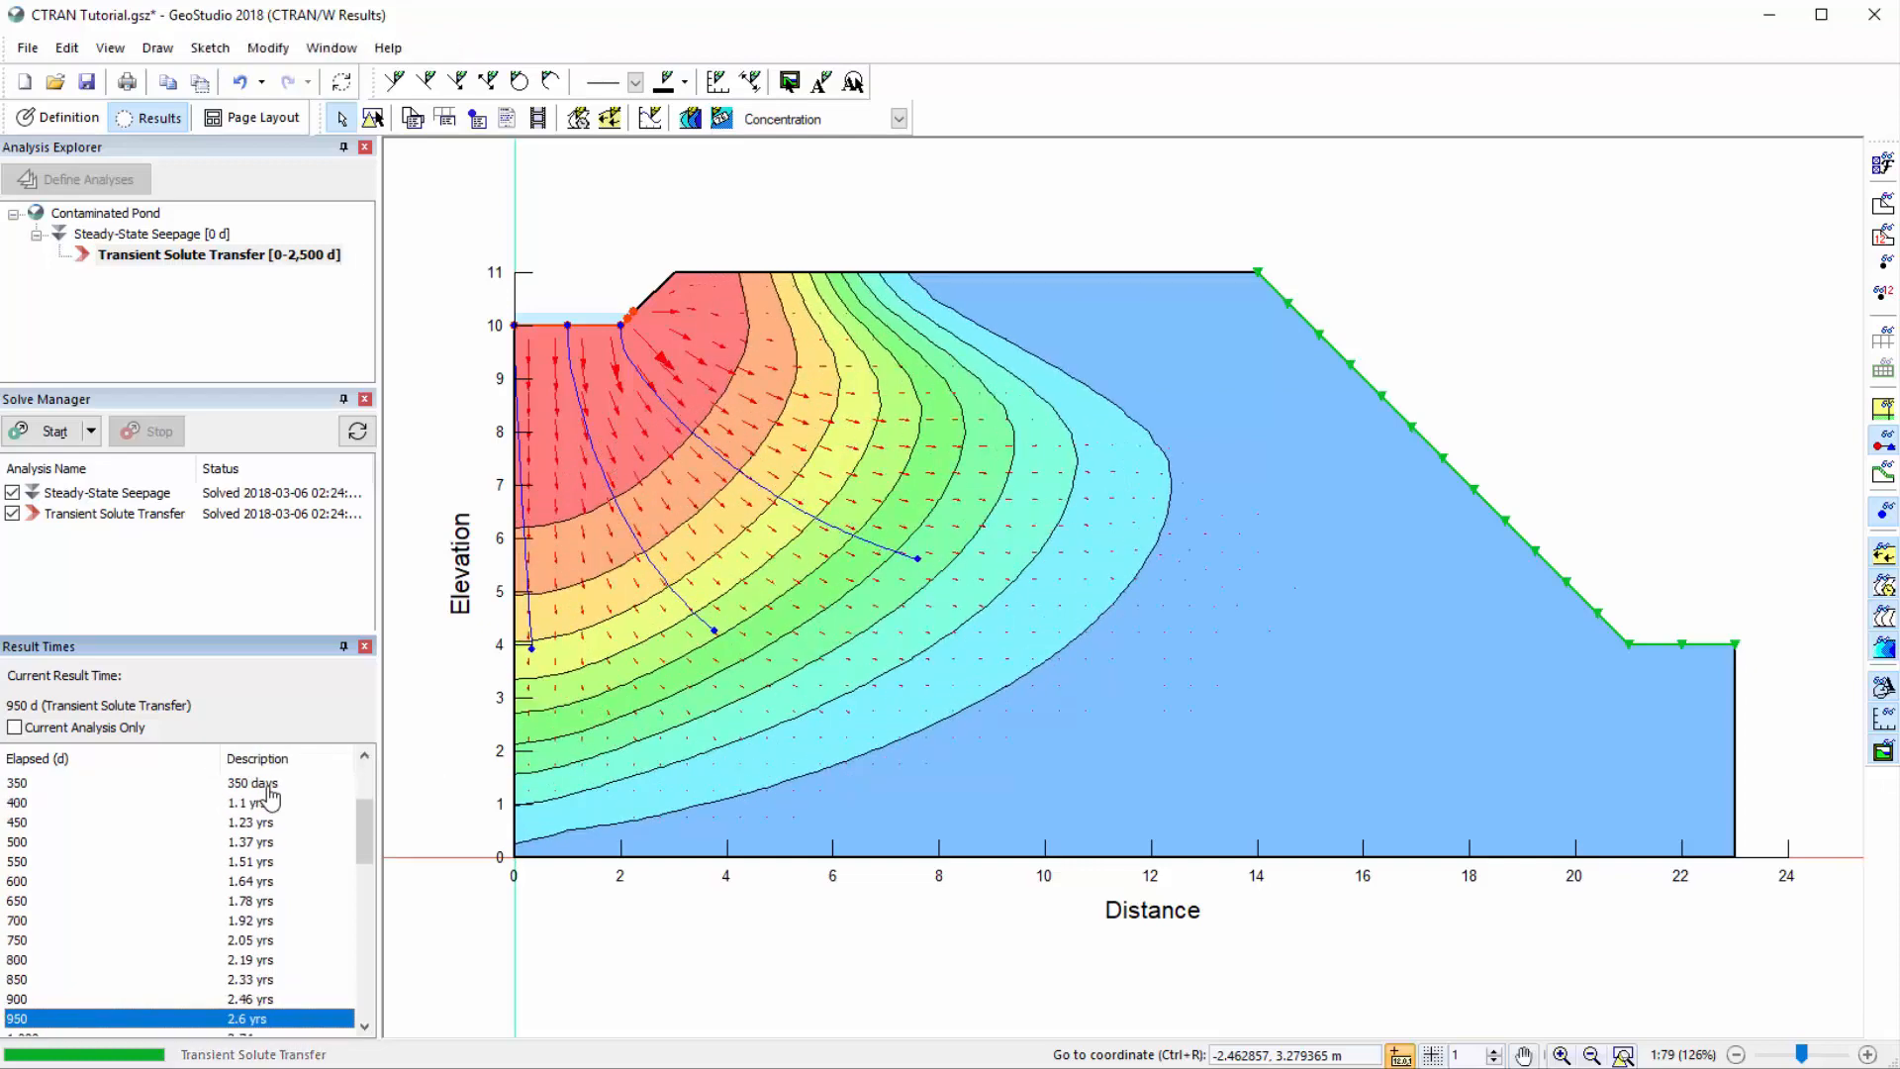
{"action": "key", "text": "Down"}
{"action": "key", "text": "Down"}
{"action": "key", "text": "Down"}
{"action": "key", "text": "Down"}
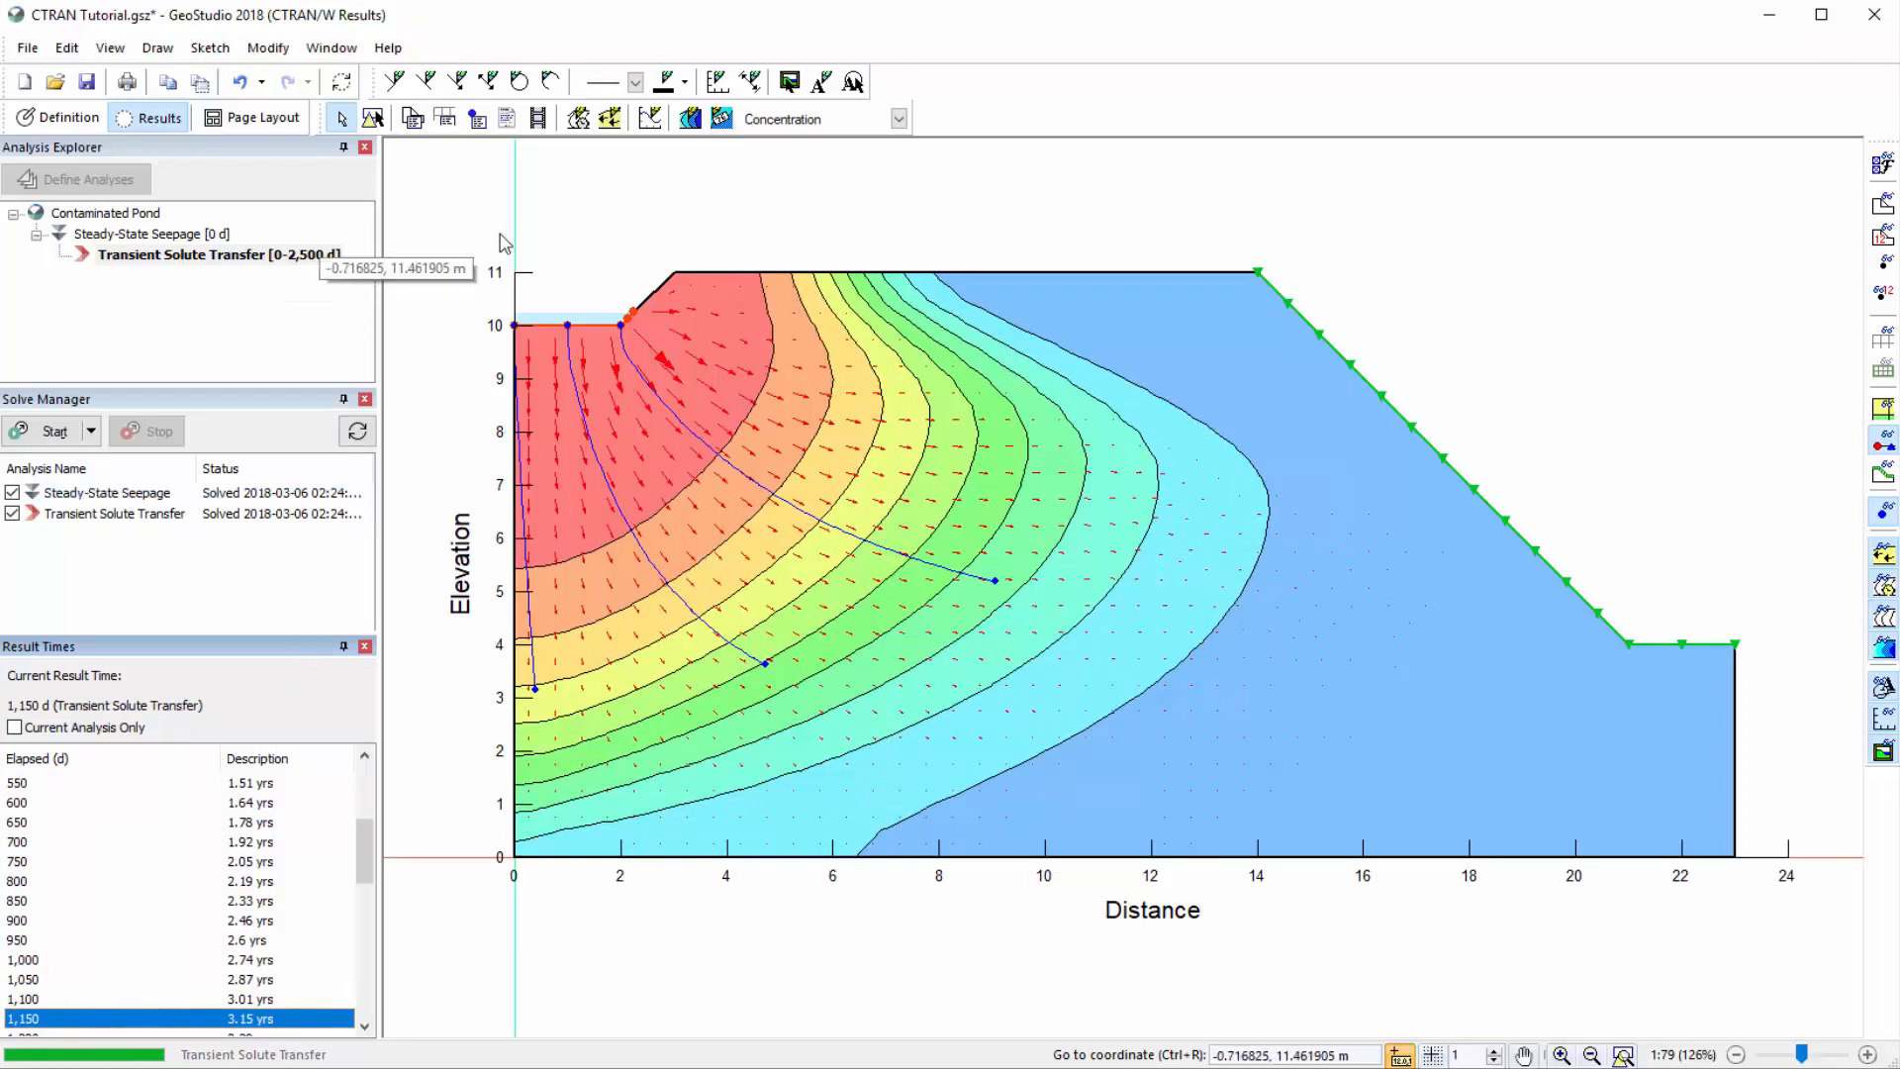
Add a Water Pressure isoline at 0 kPa and display it at the current time step
{"action": "left_click", "coordinate": [580, 120]}
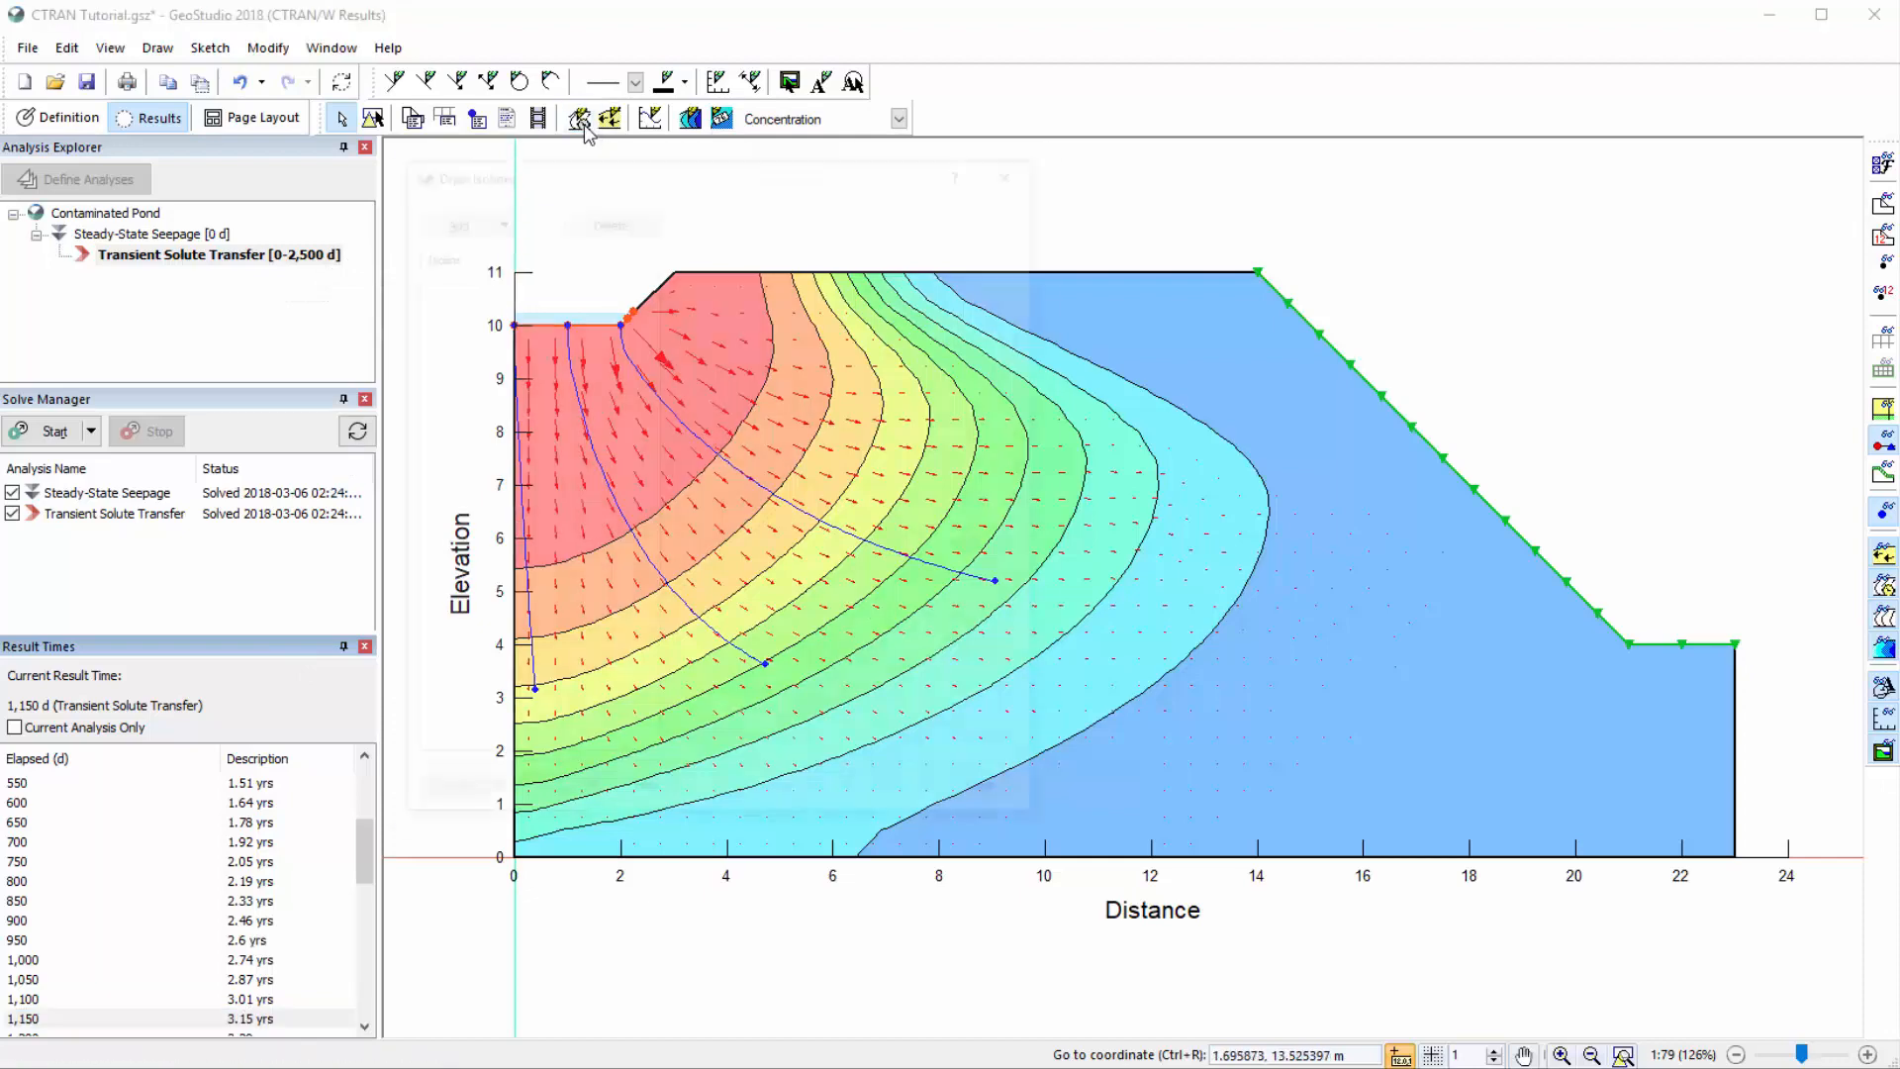
{"action": "left_click", "coordinate": [470, 220]}
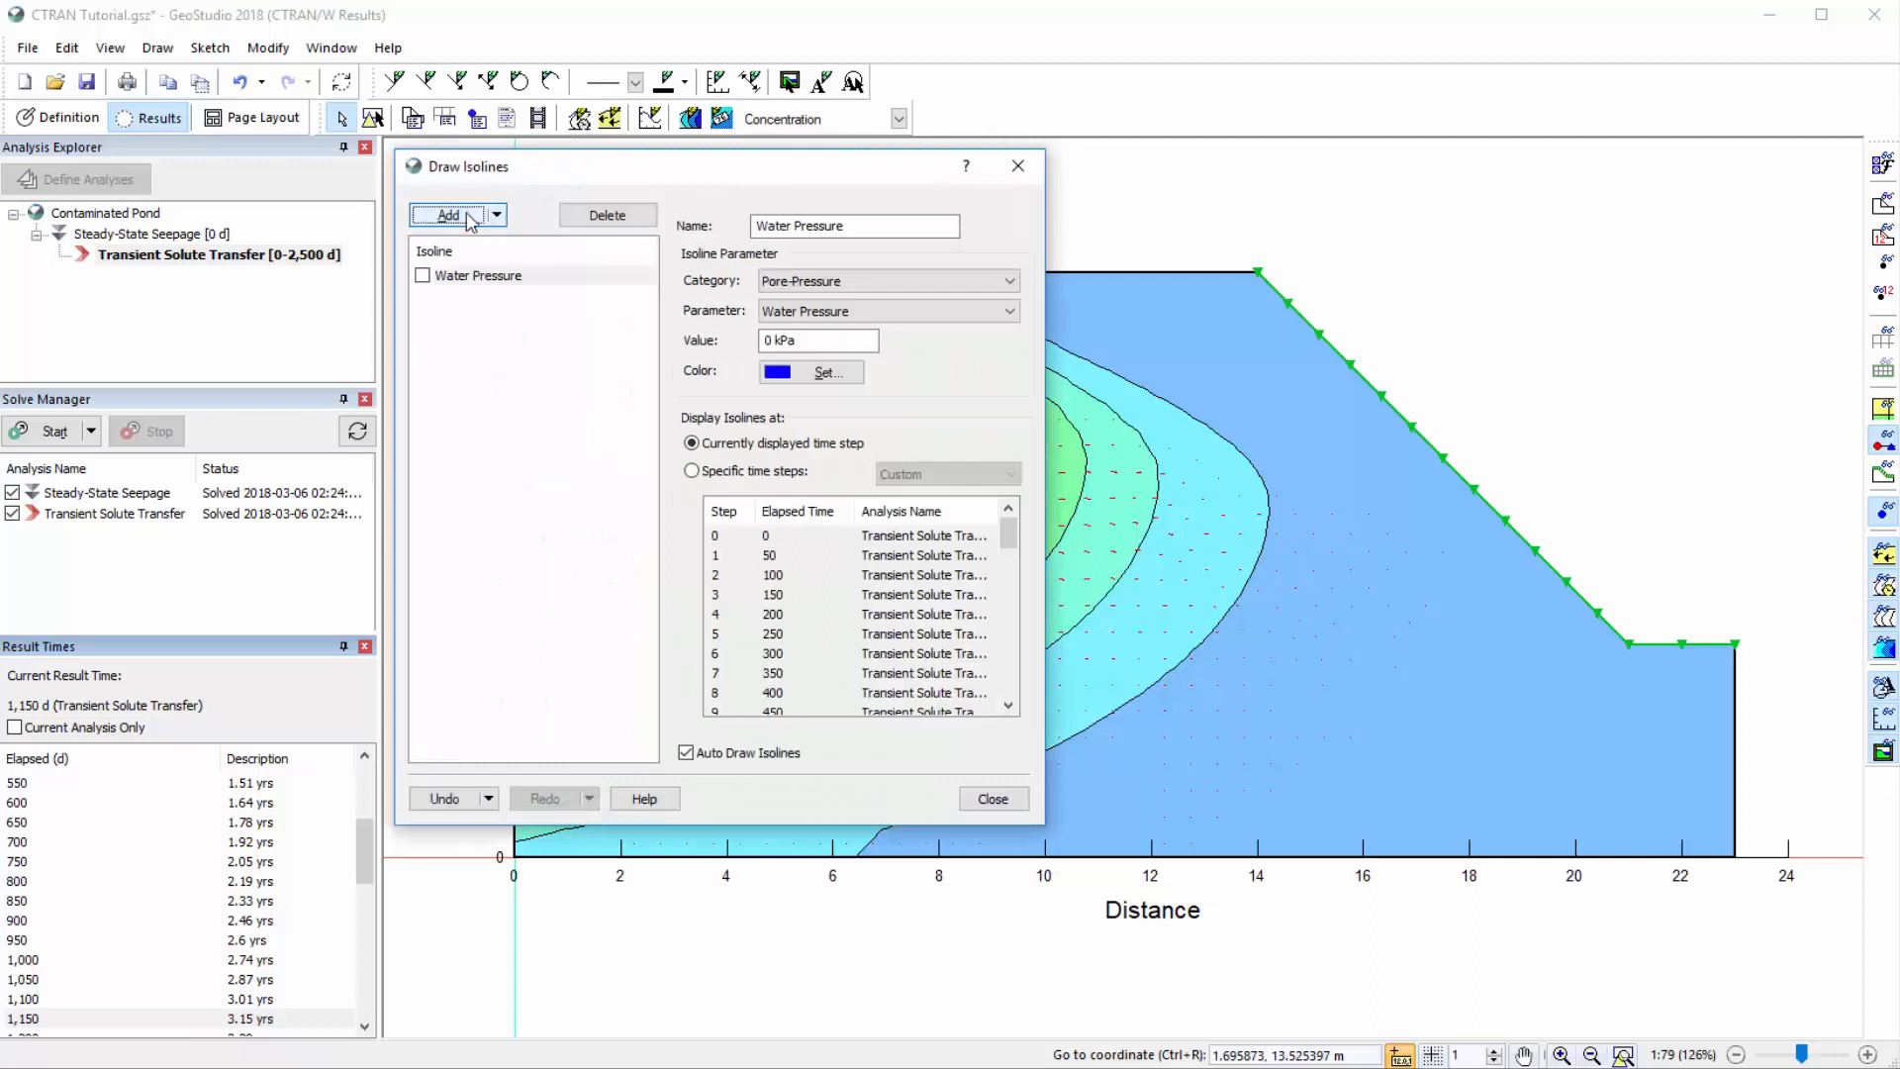
{"action": "left_click", "coordinate": [423, 276]}
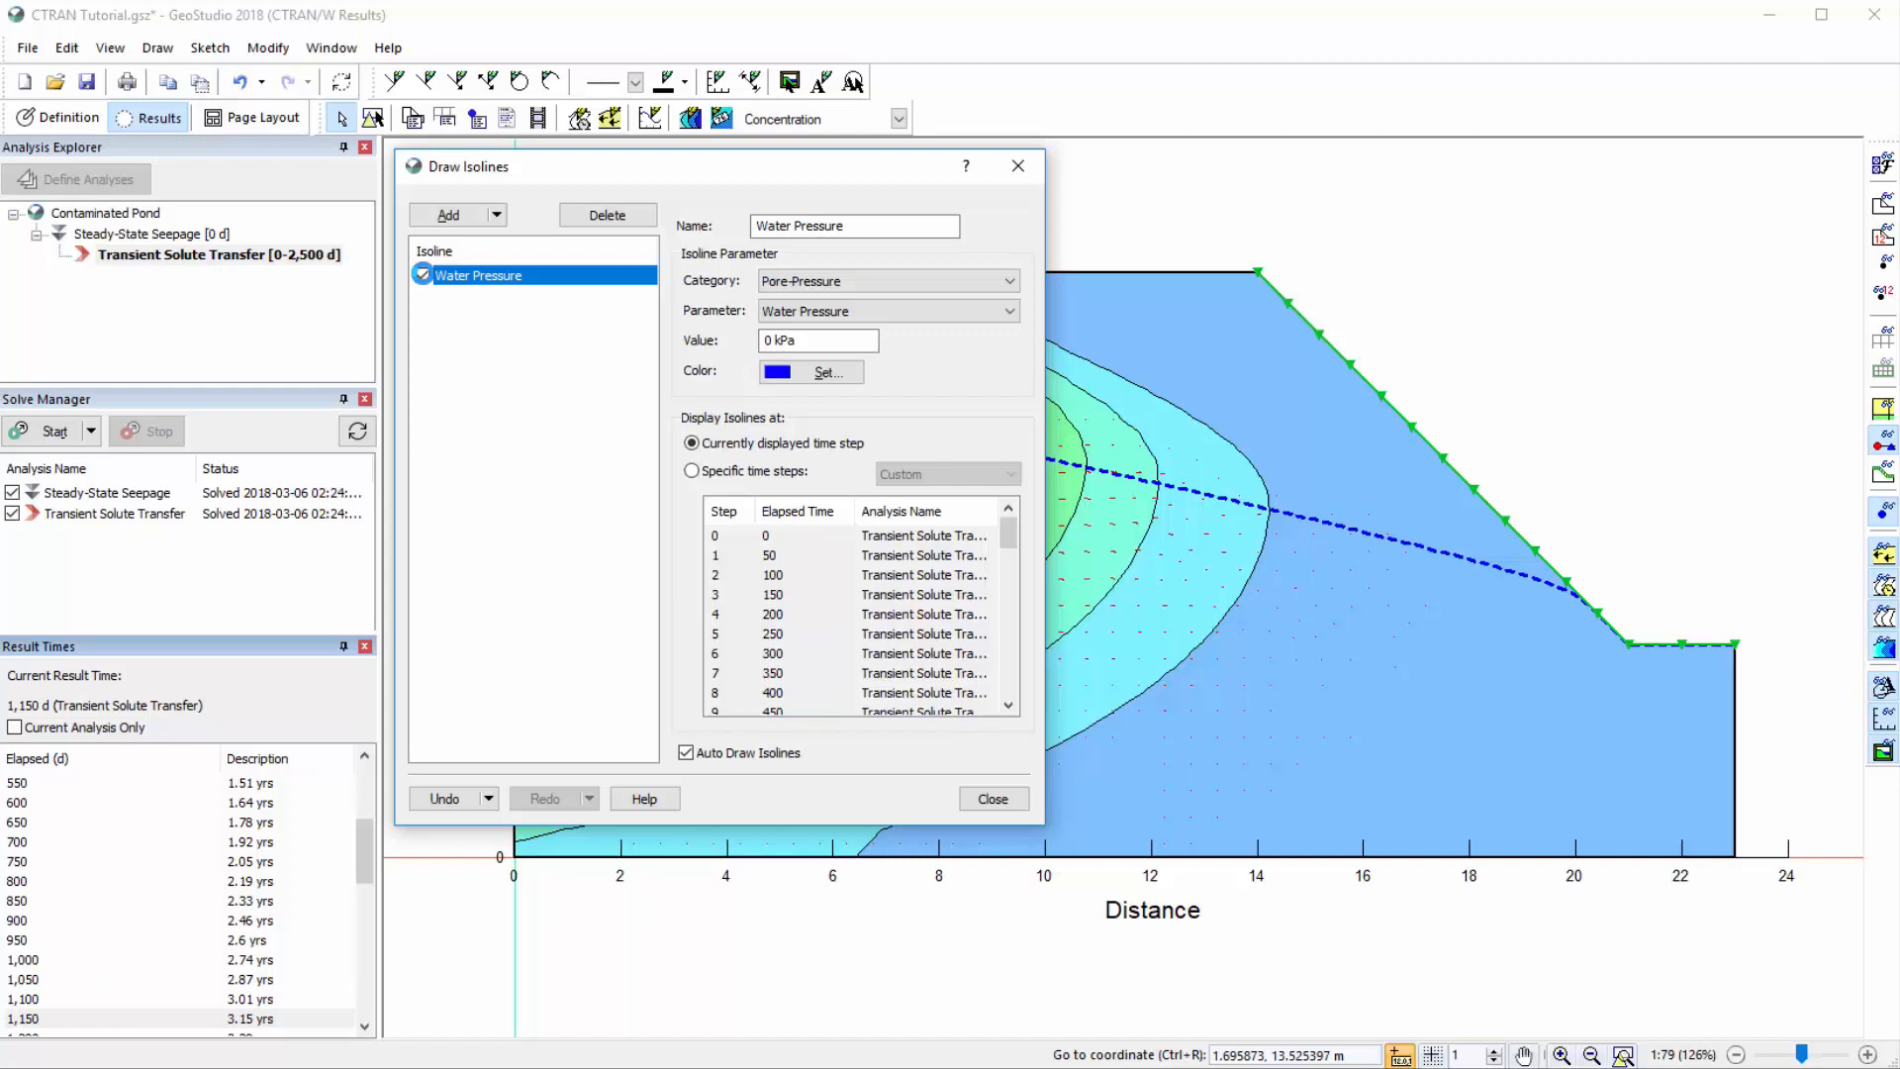
Add a Concentration isoline at 2 g/m³ and display it in place of the Water Pressure isoline
{"action": "left_click", "coordinate": [445, 217]}
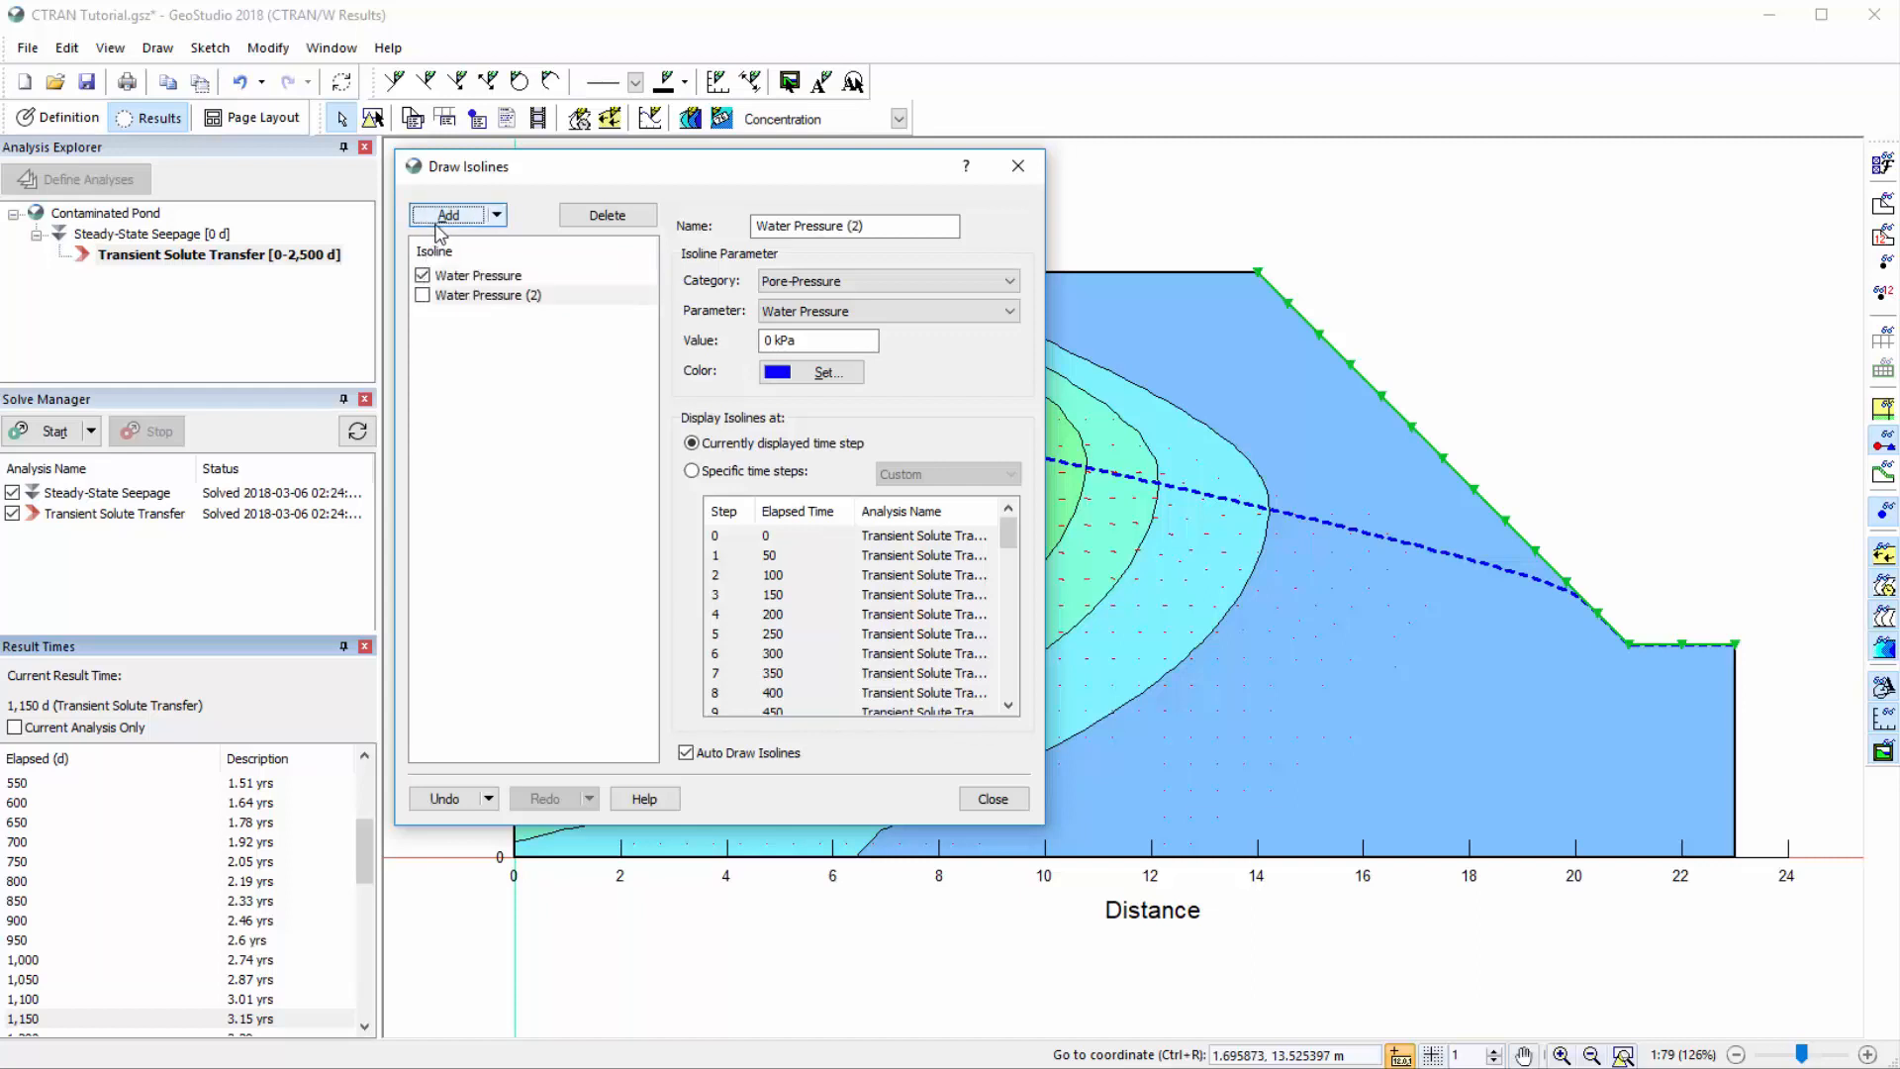
{"action": "left_click", "coordinate": [765, 285]}
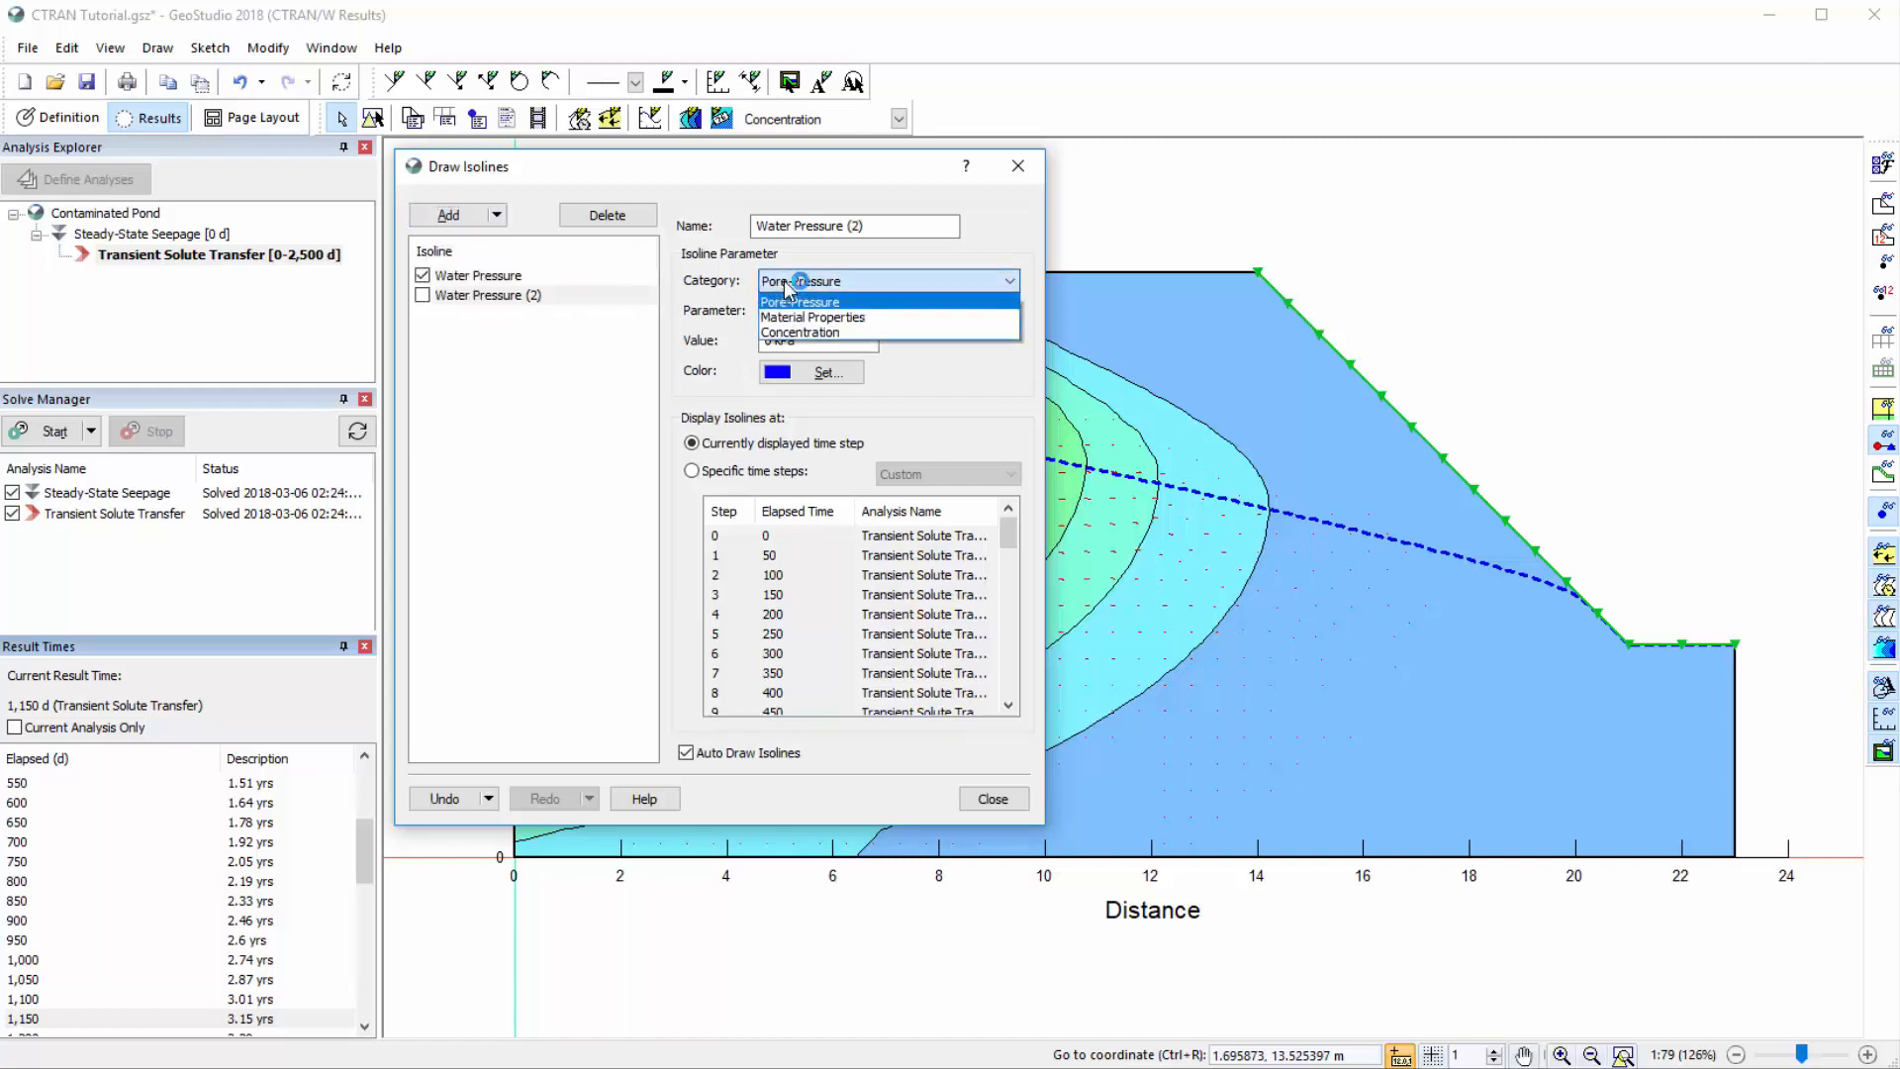
{"action": "left_click", "coordinate": [792, 335]}
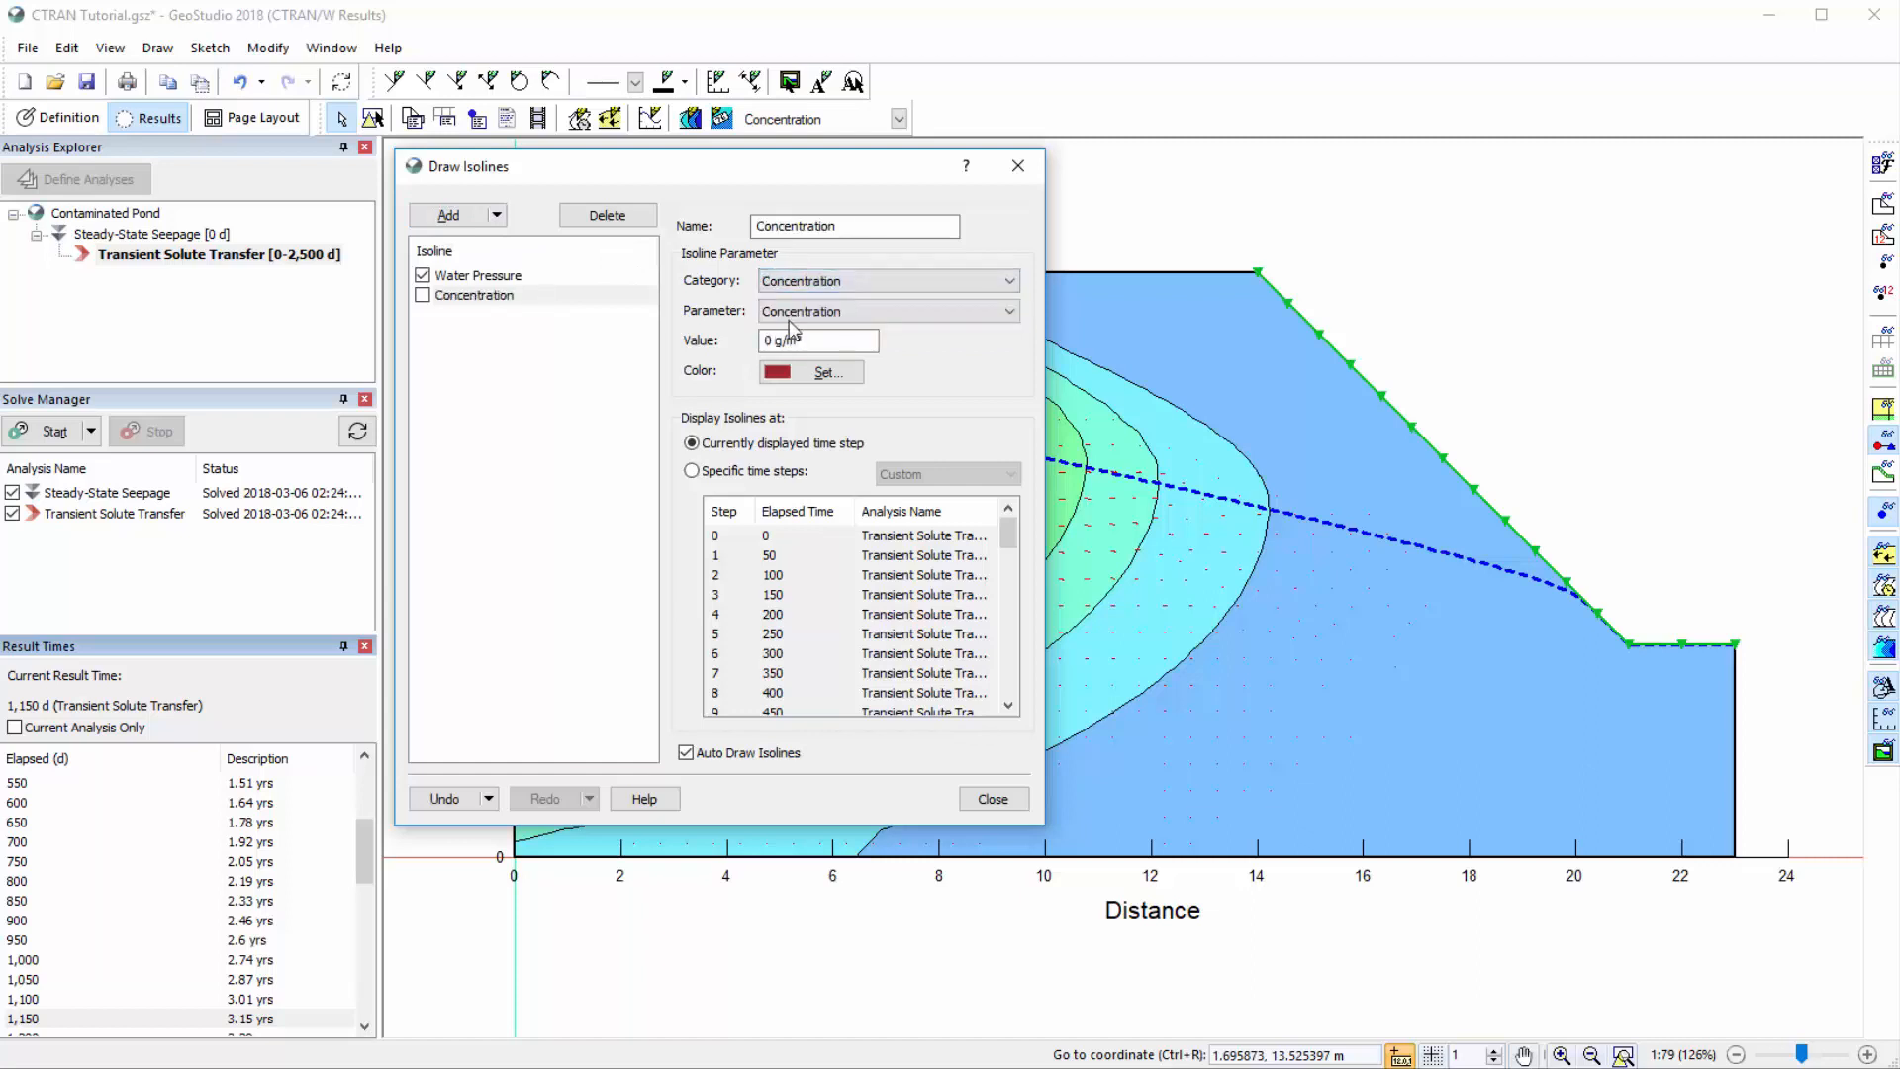
{"action": "left_click", "coordinate": [794, 340]}
{"action": "type", "text": "2"}
{"action": "left_click", "coordinate": [423, 295]}
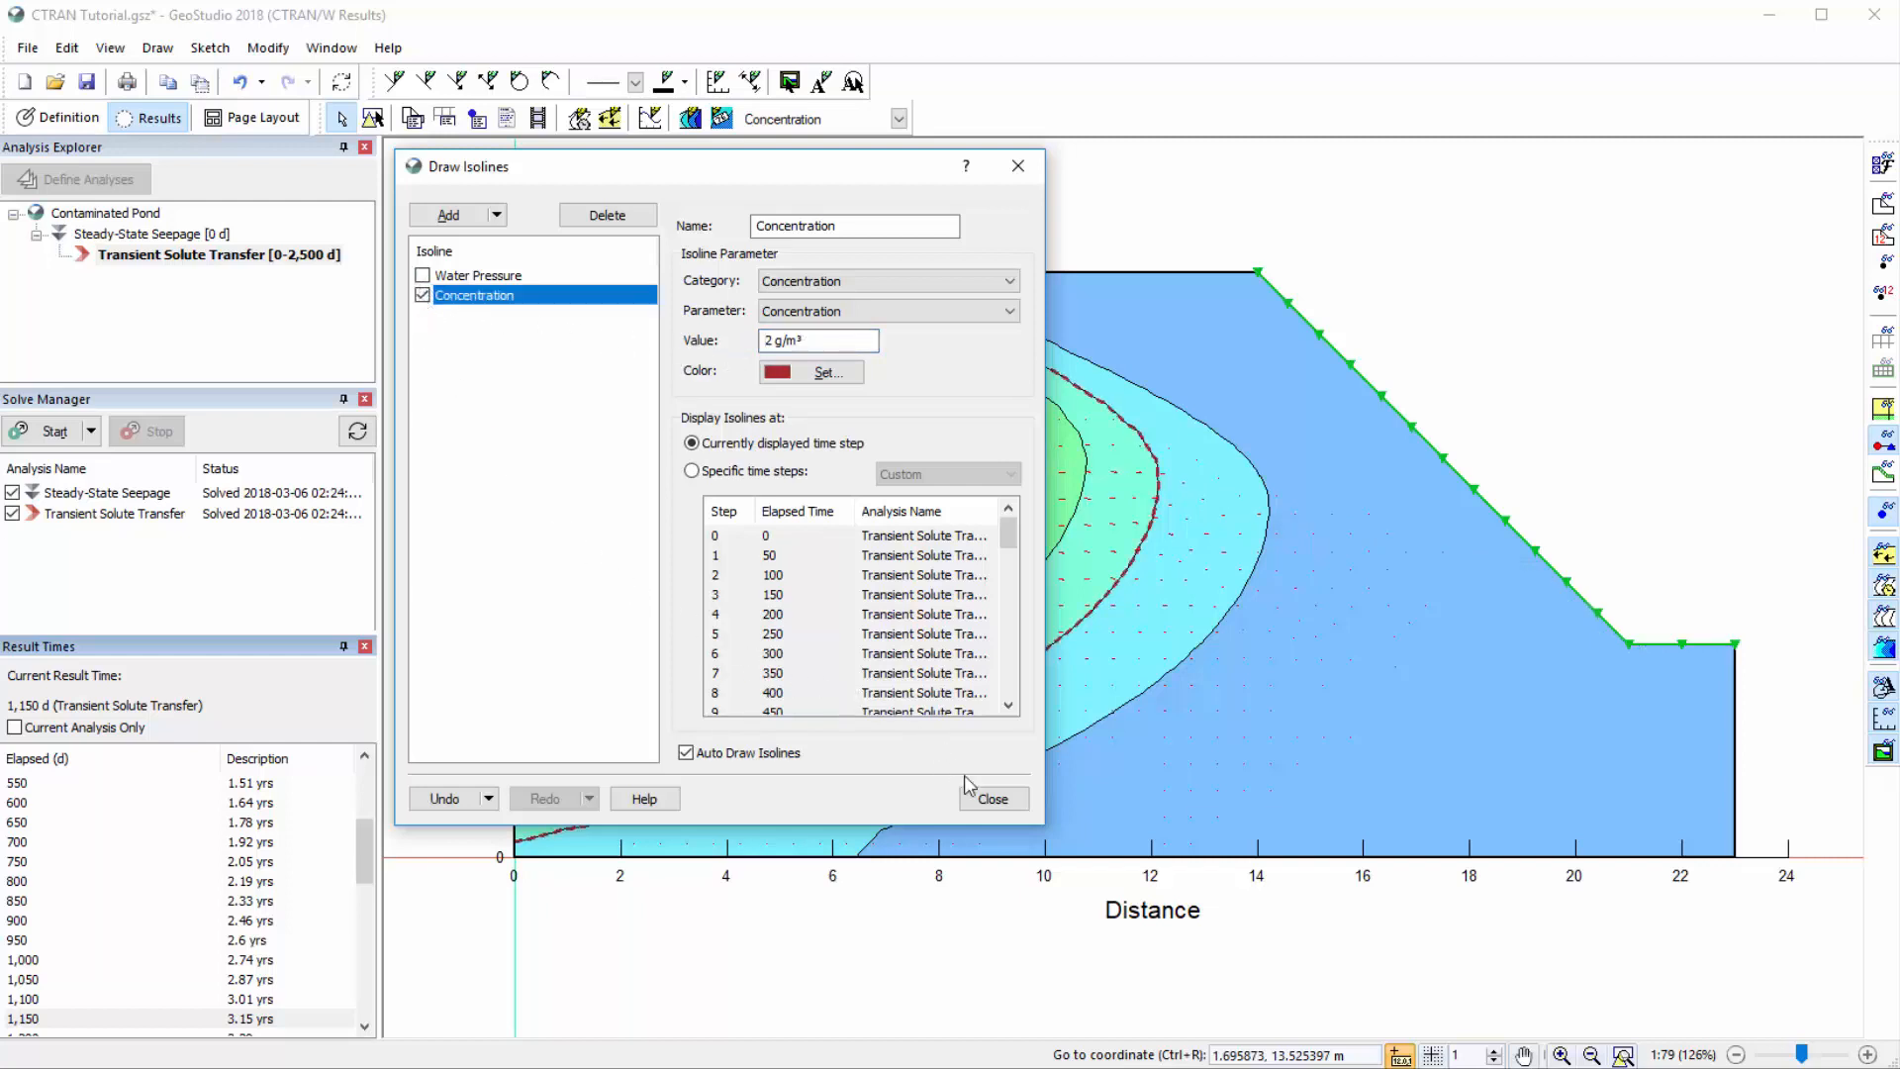
{"action": "left_click", "coordinate": [983, 802]}
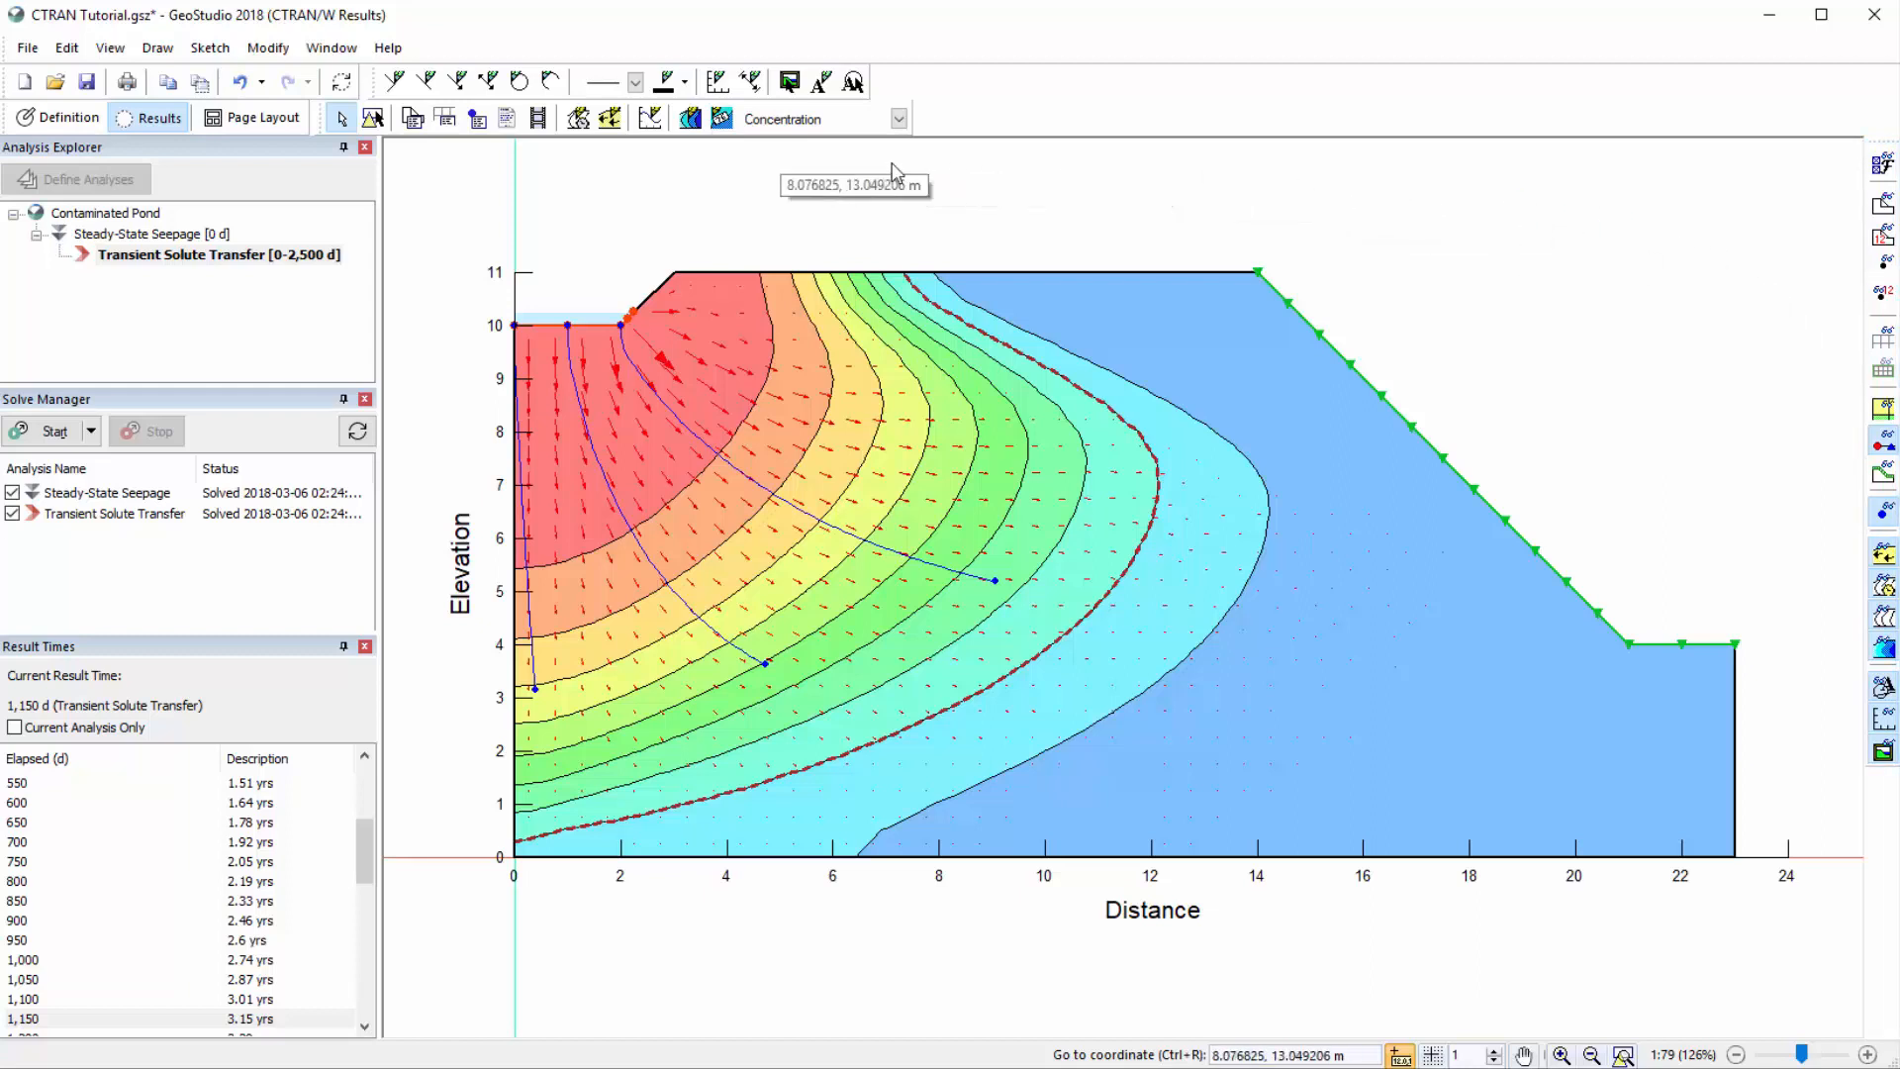
View the object information of the downstream slope line and of the soil region
{"action": "left_click", "coordinate": [111, 48]}
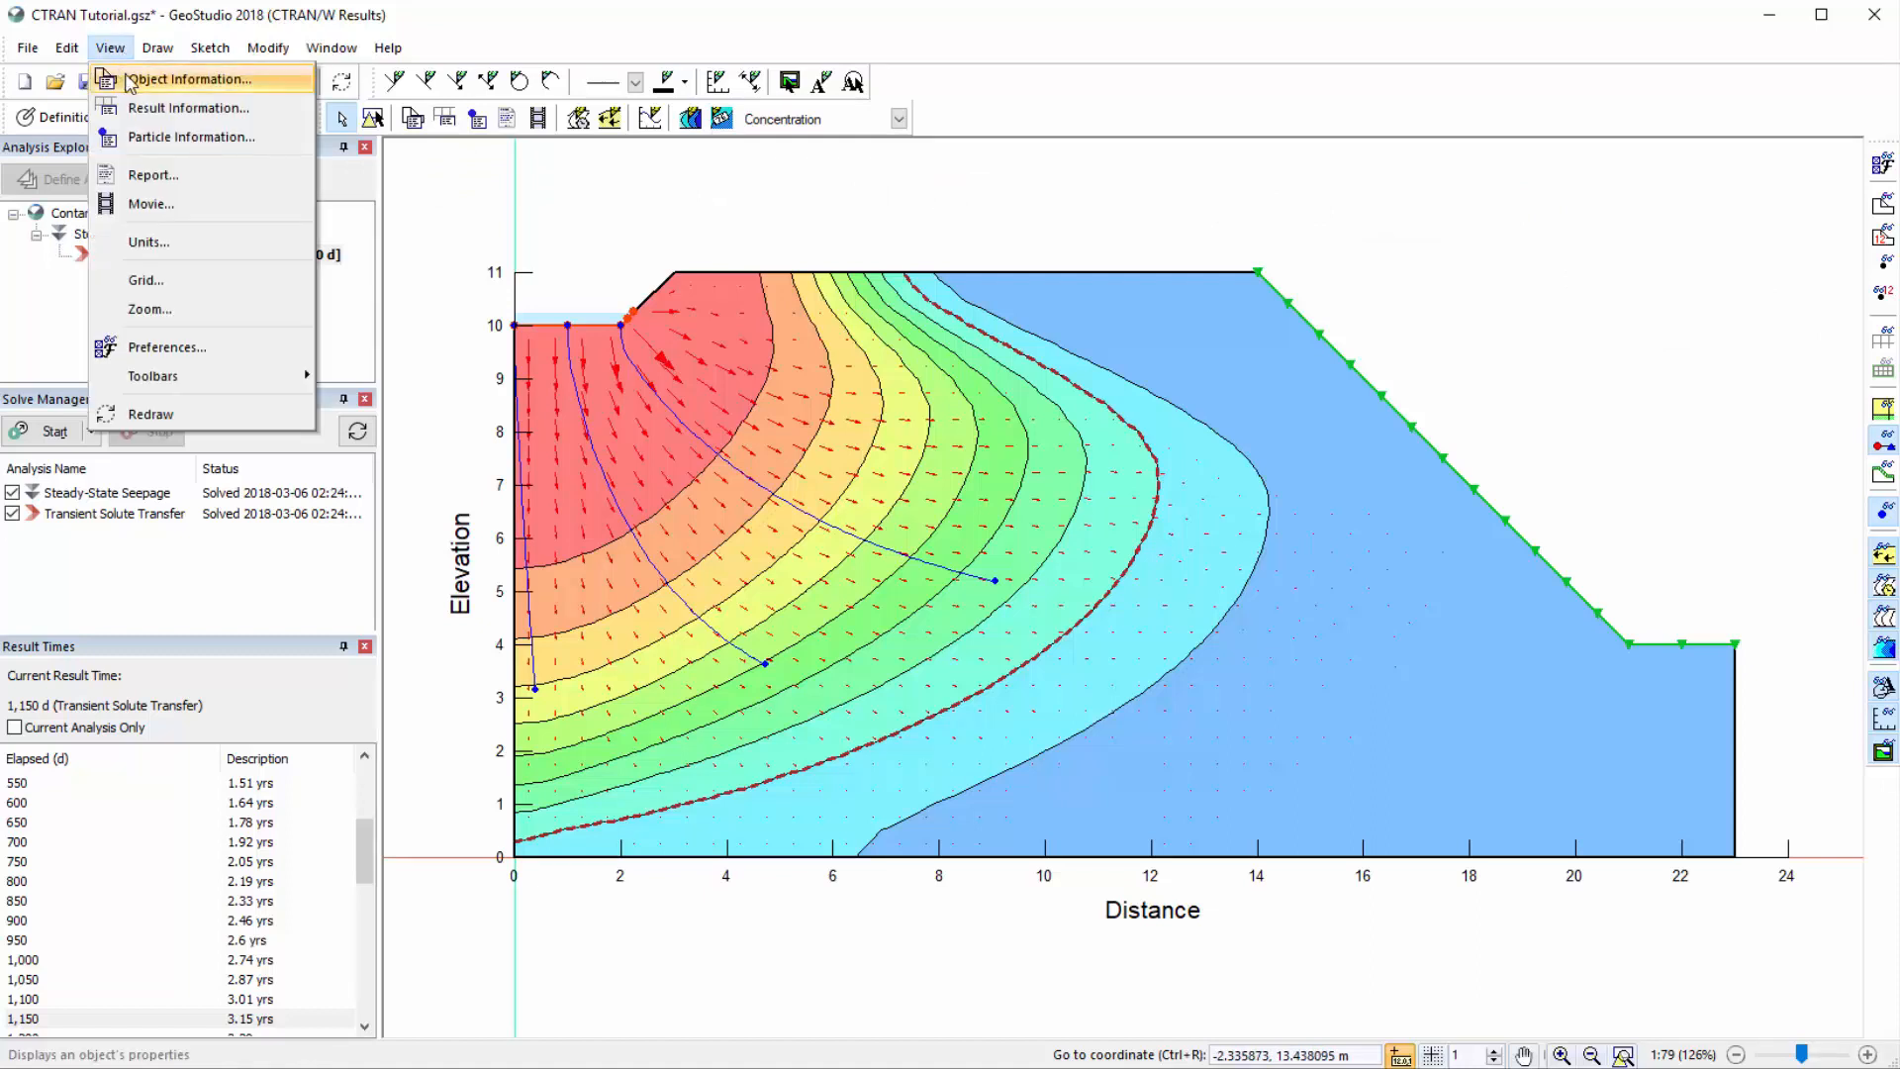
{"action": "left_click", "coordinate": [129, 83]}
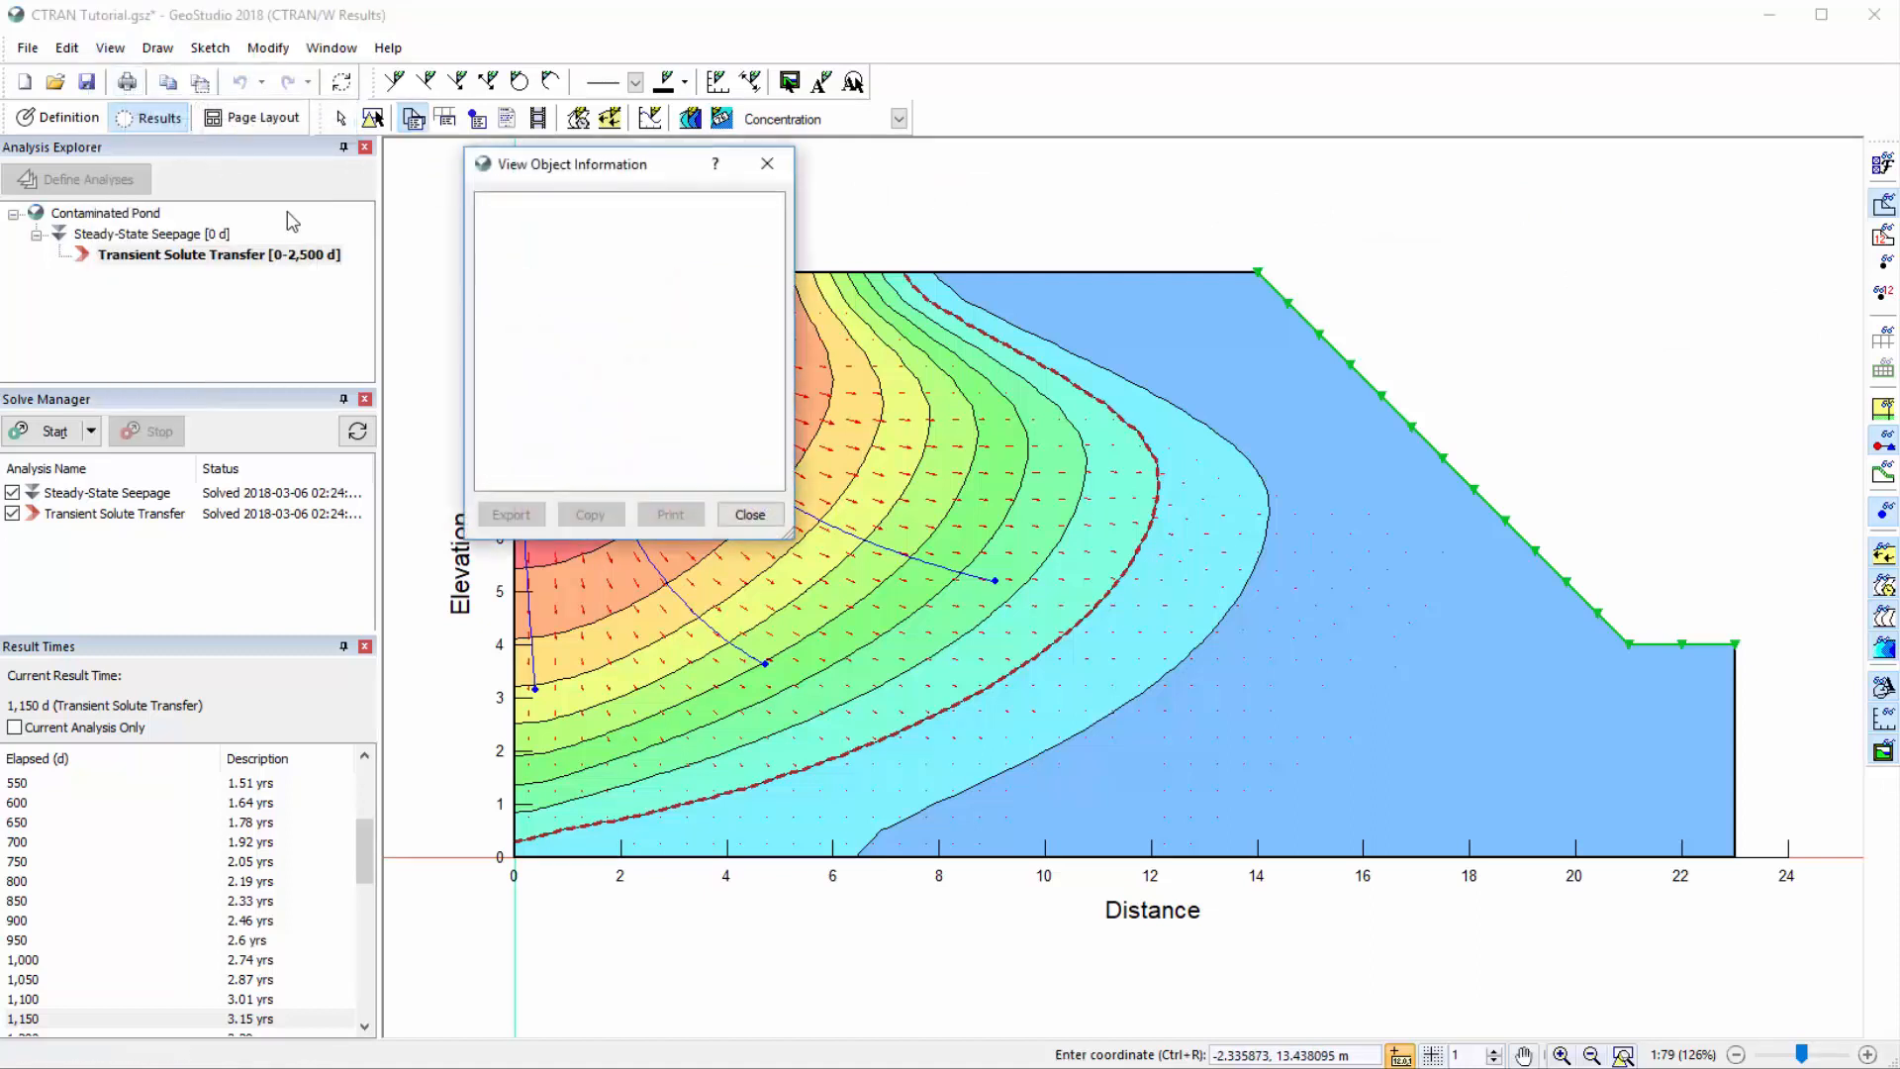
{"action": "left_click", "coordinate": [1417, 436]}
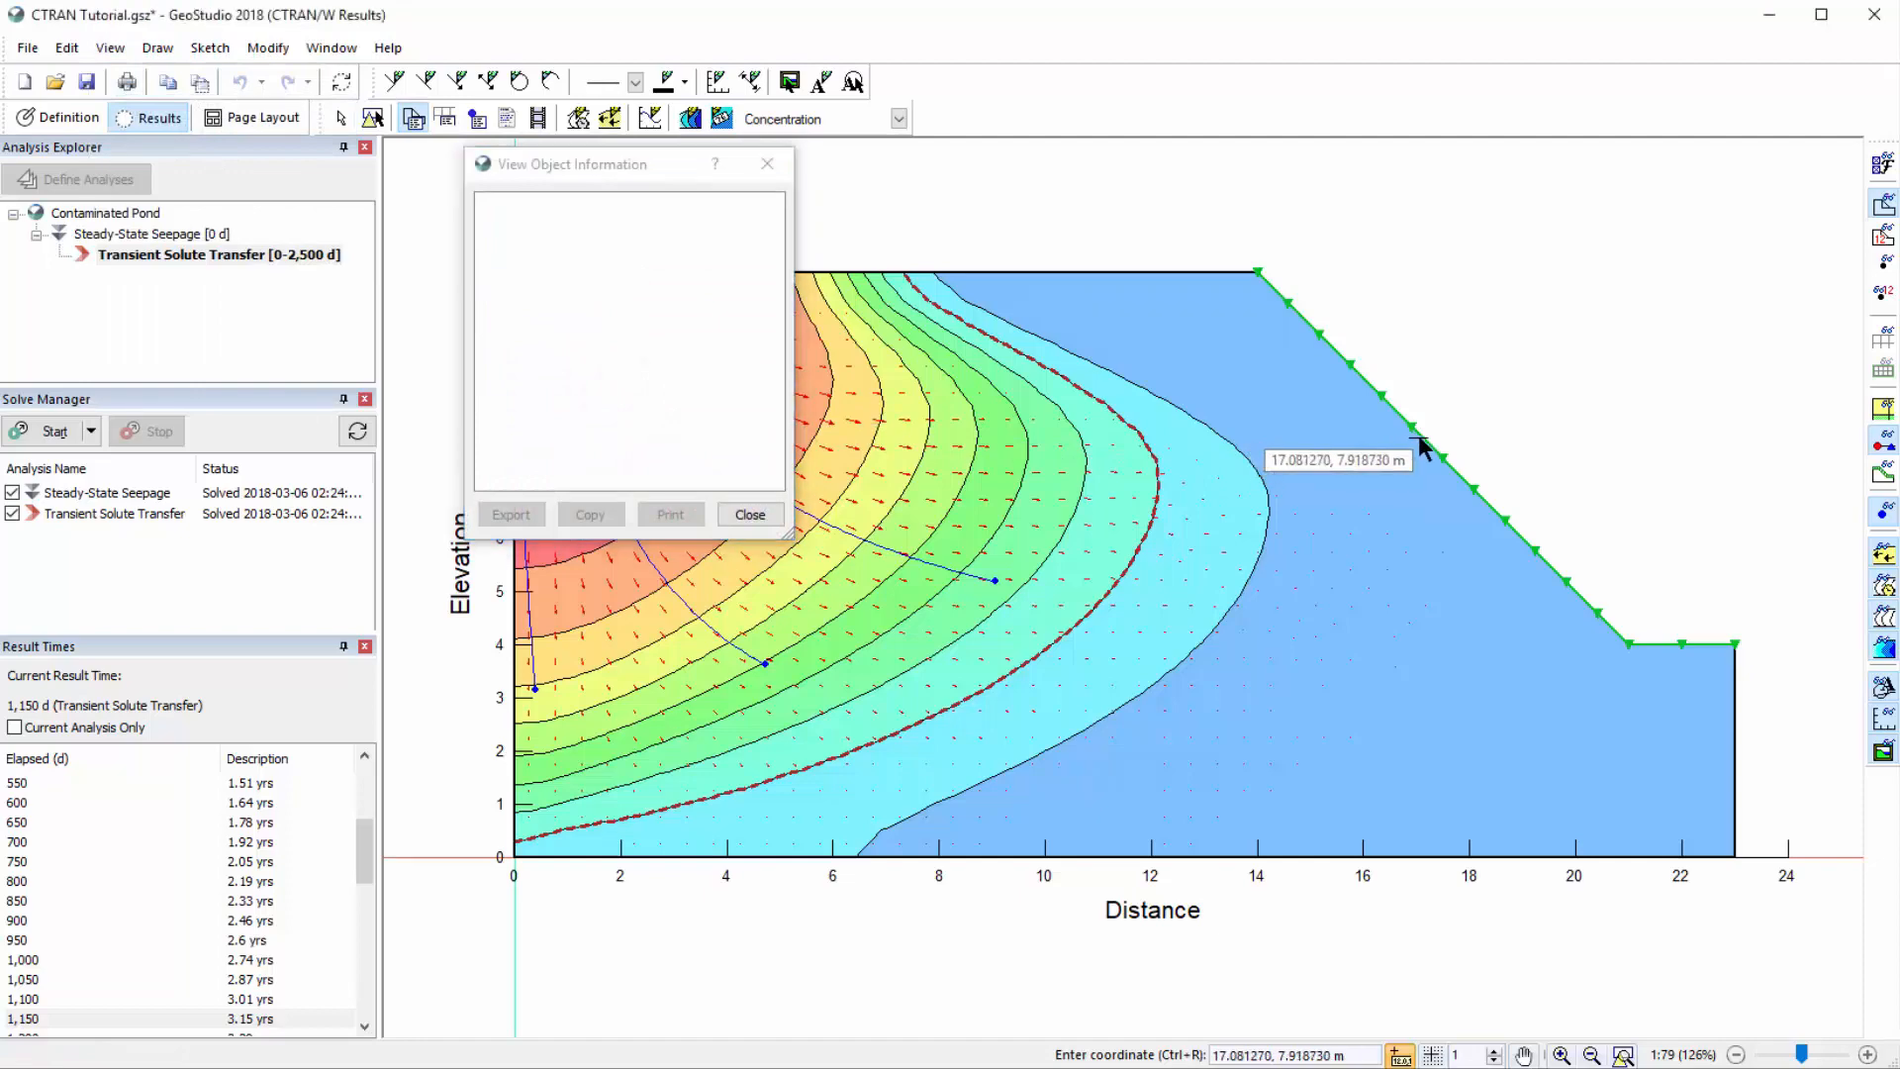
{"action": "left_click", "coordinate": [1204, 530]}
{"action": "left_click", "coordinate": [757, 515]}
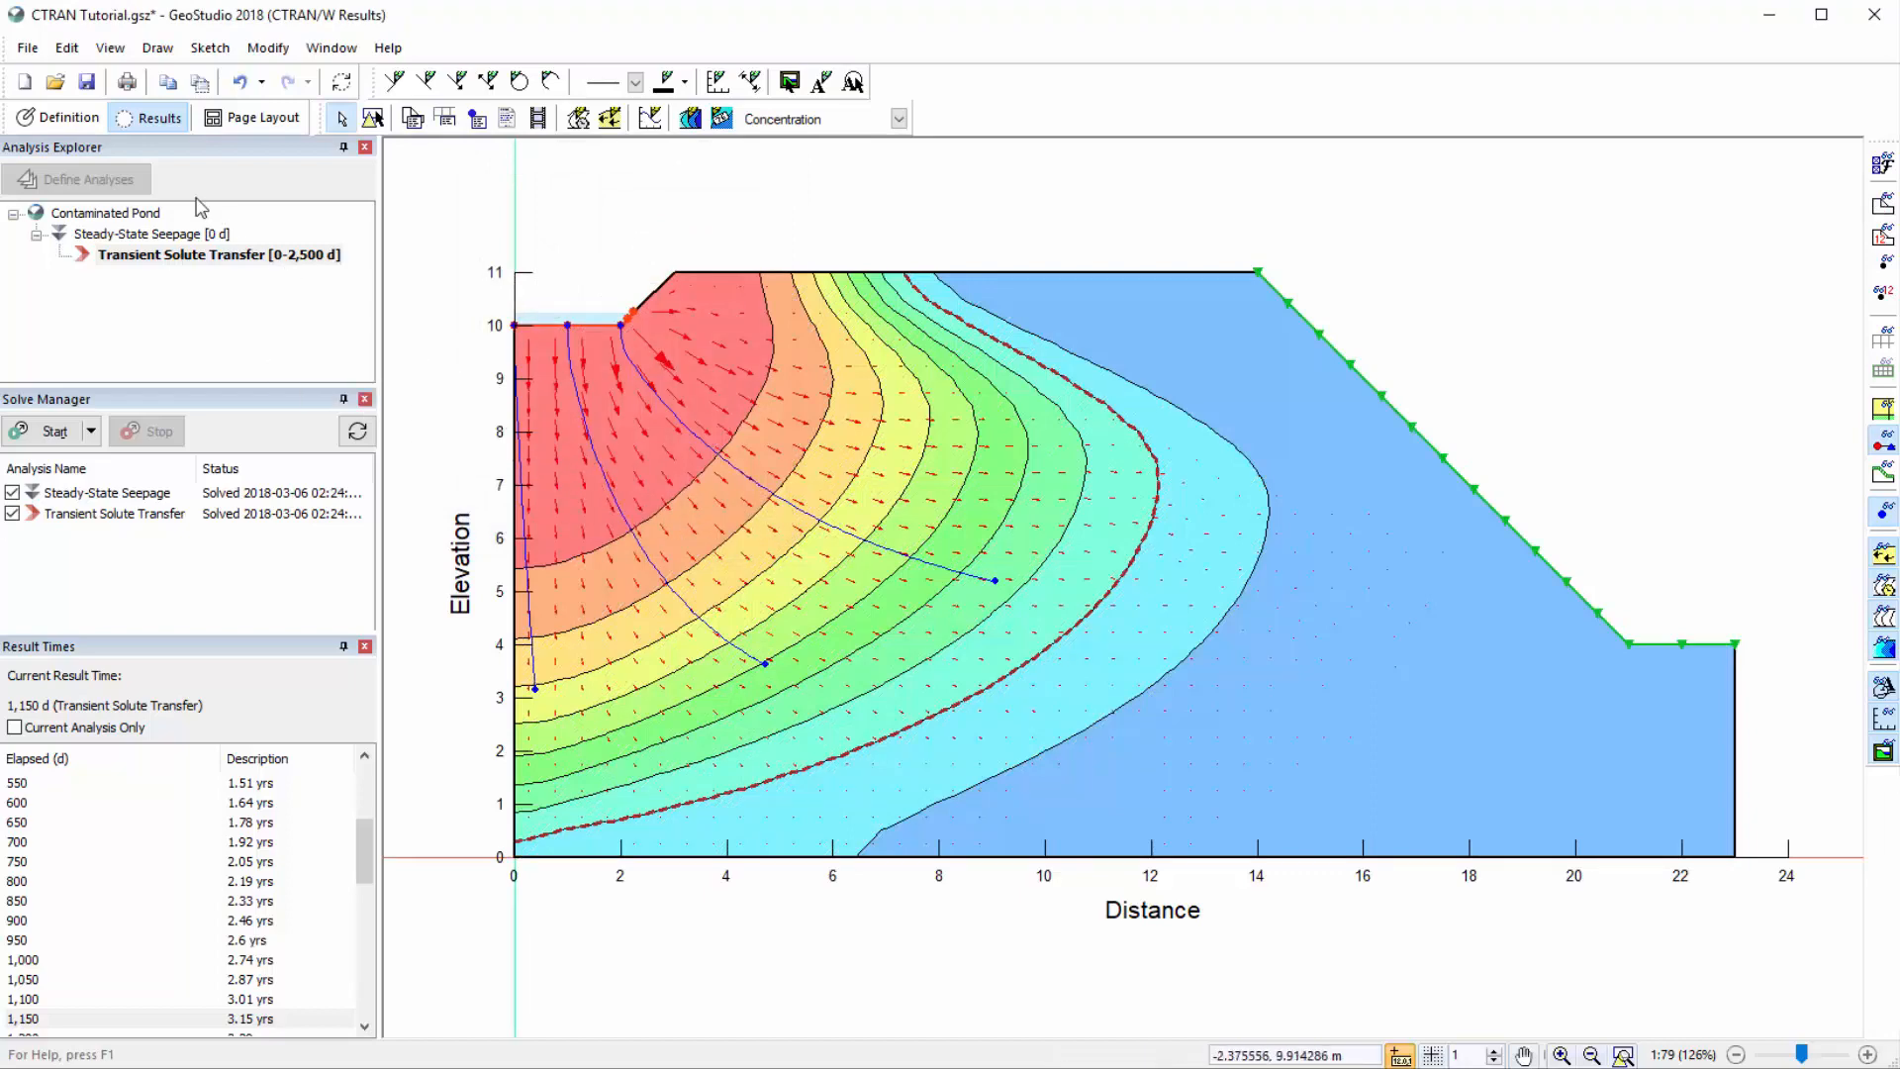
View the result information of the mesh node at X 8.5 m, Y 7.5 m
{"action": "left_click", "coordinate": [113, 50]}
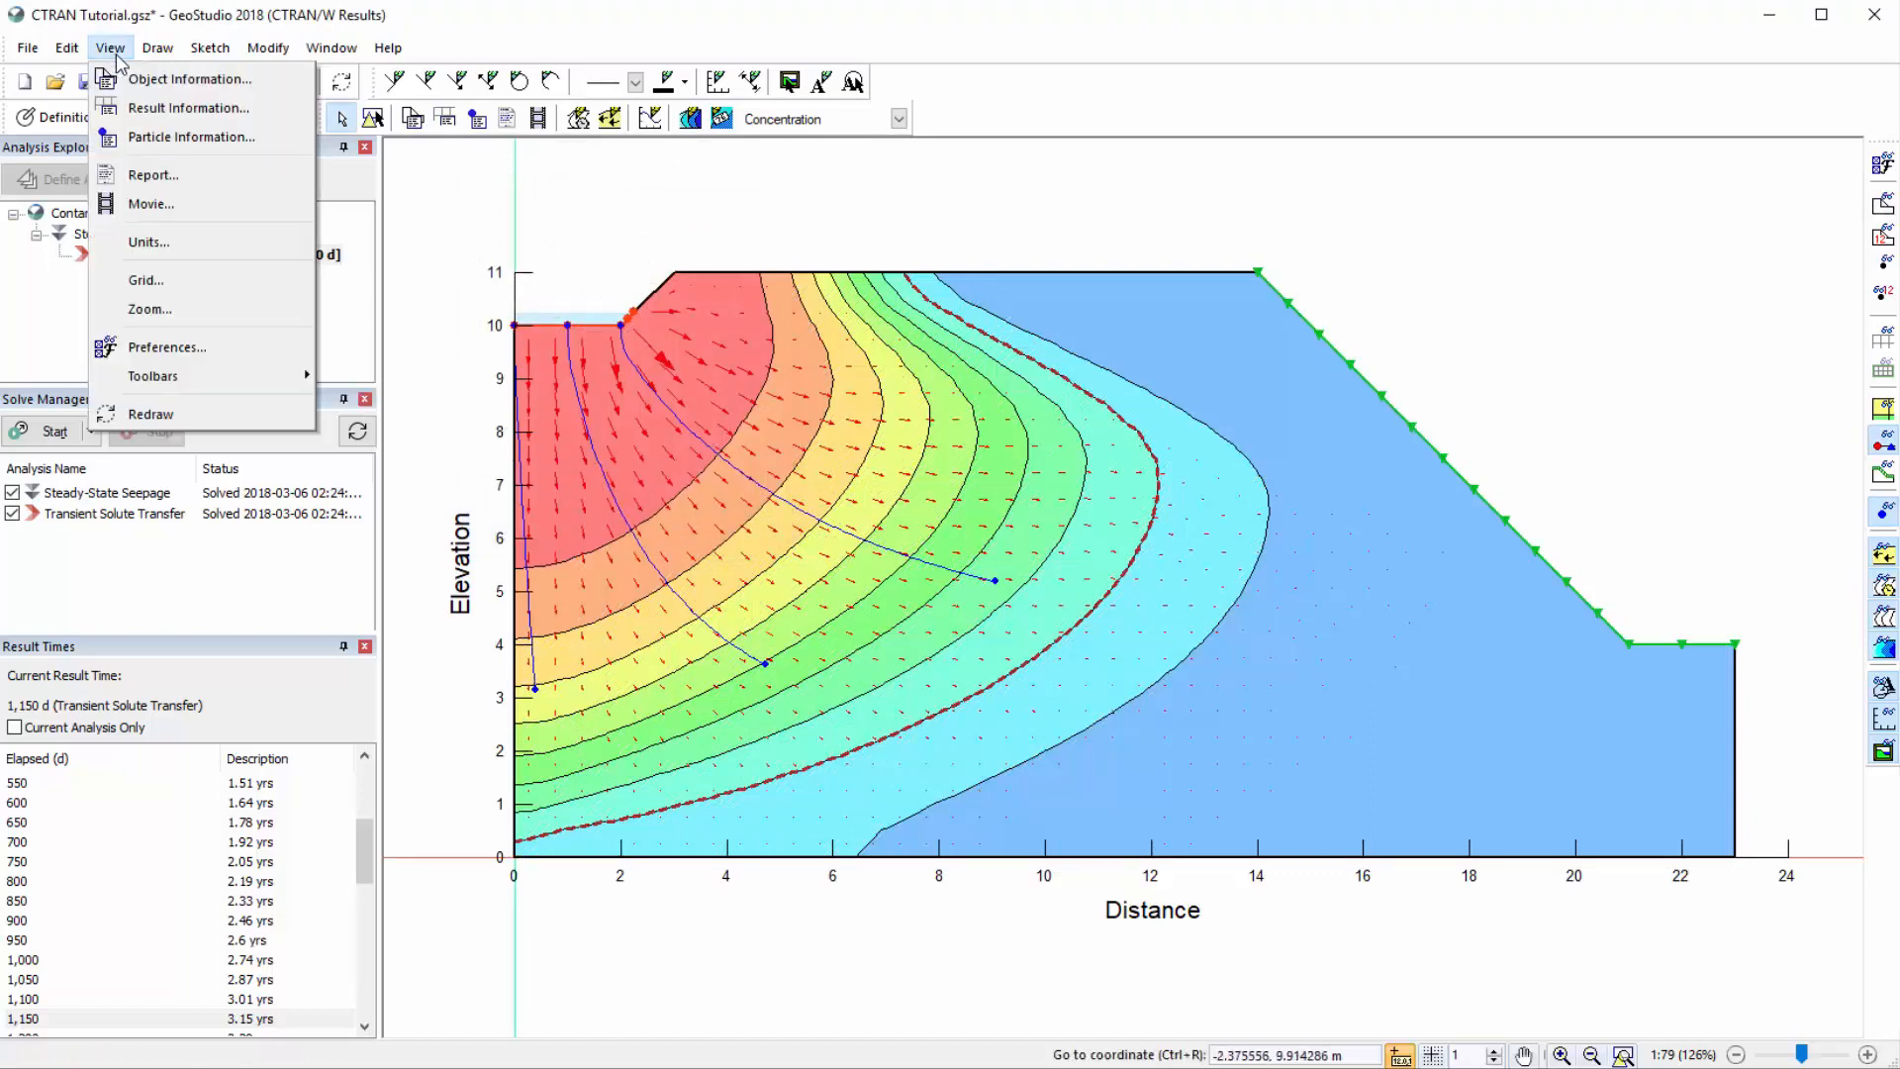
{"action": "left_click", "coordinate": [151, 109]}
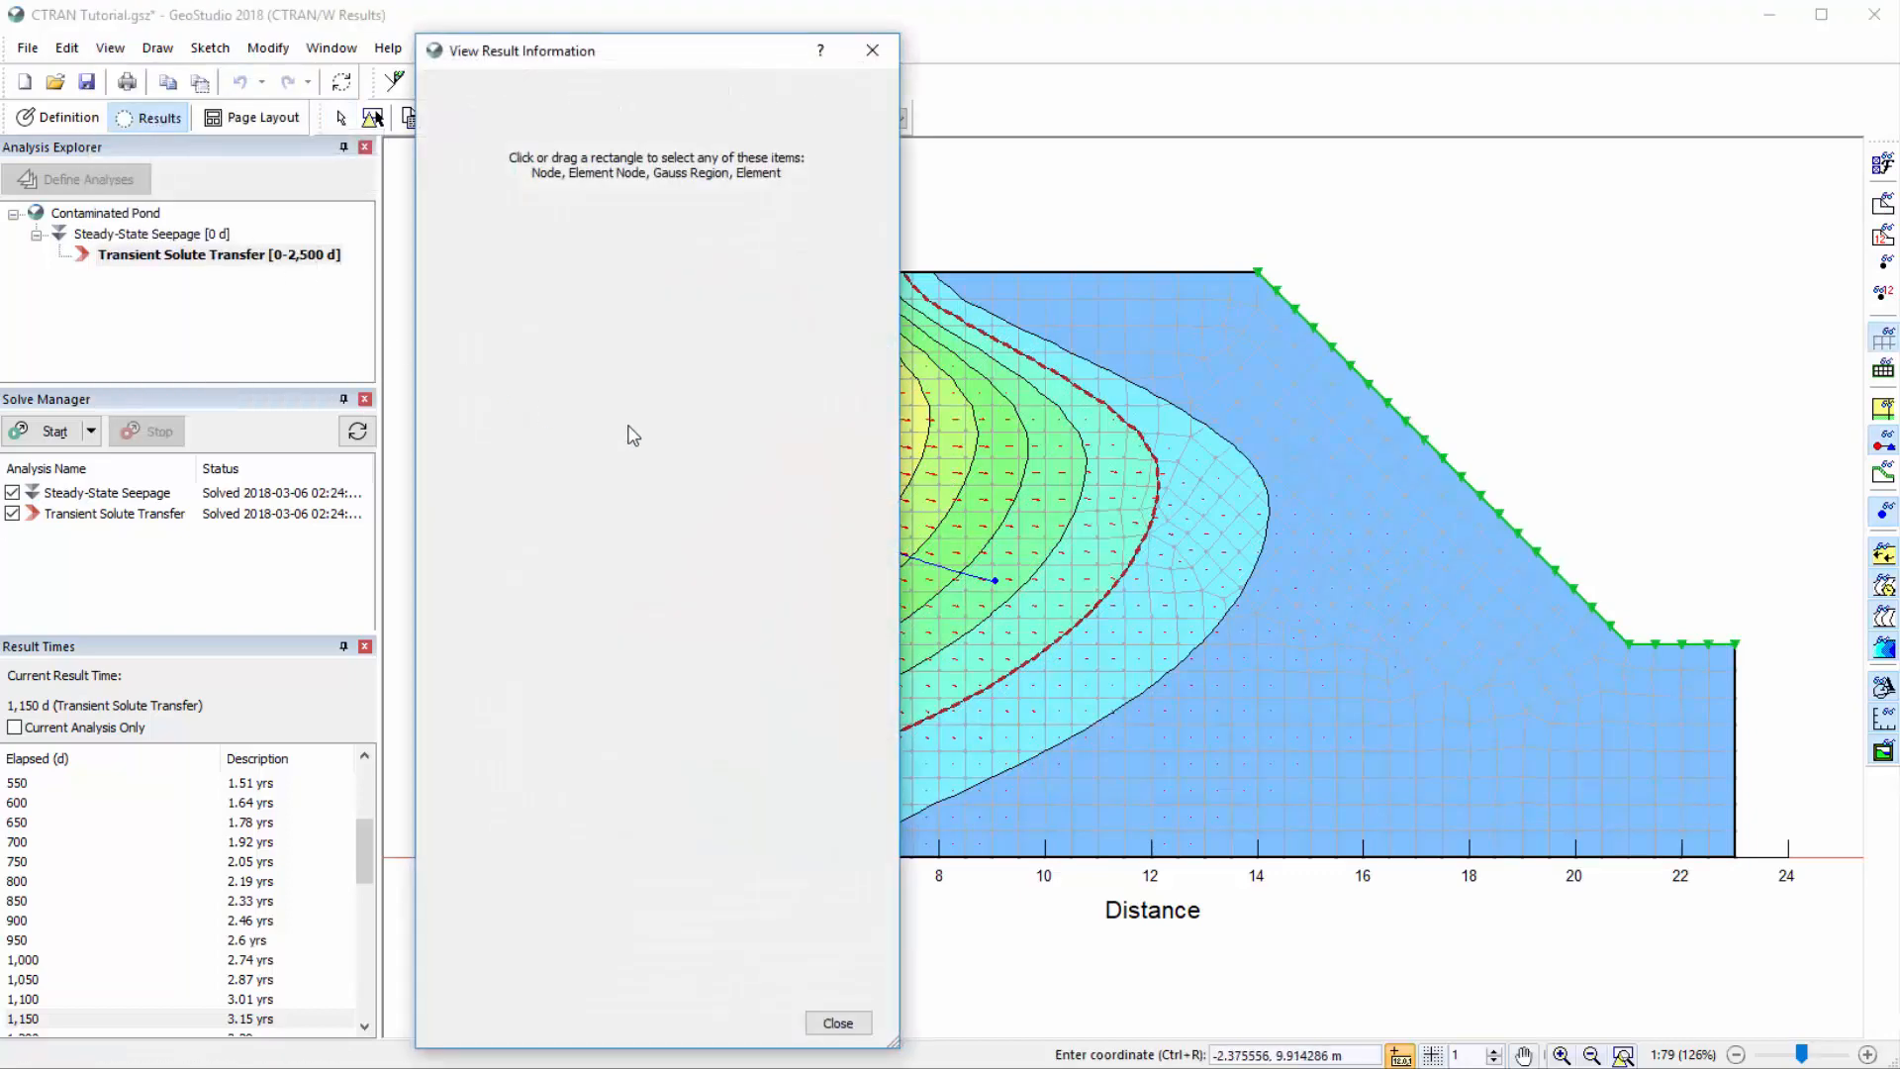
{"action": "left_click", "coordinate": [965, 460]}
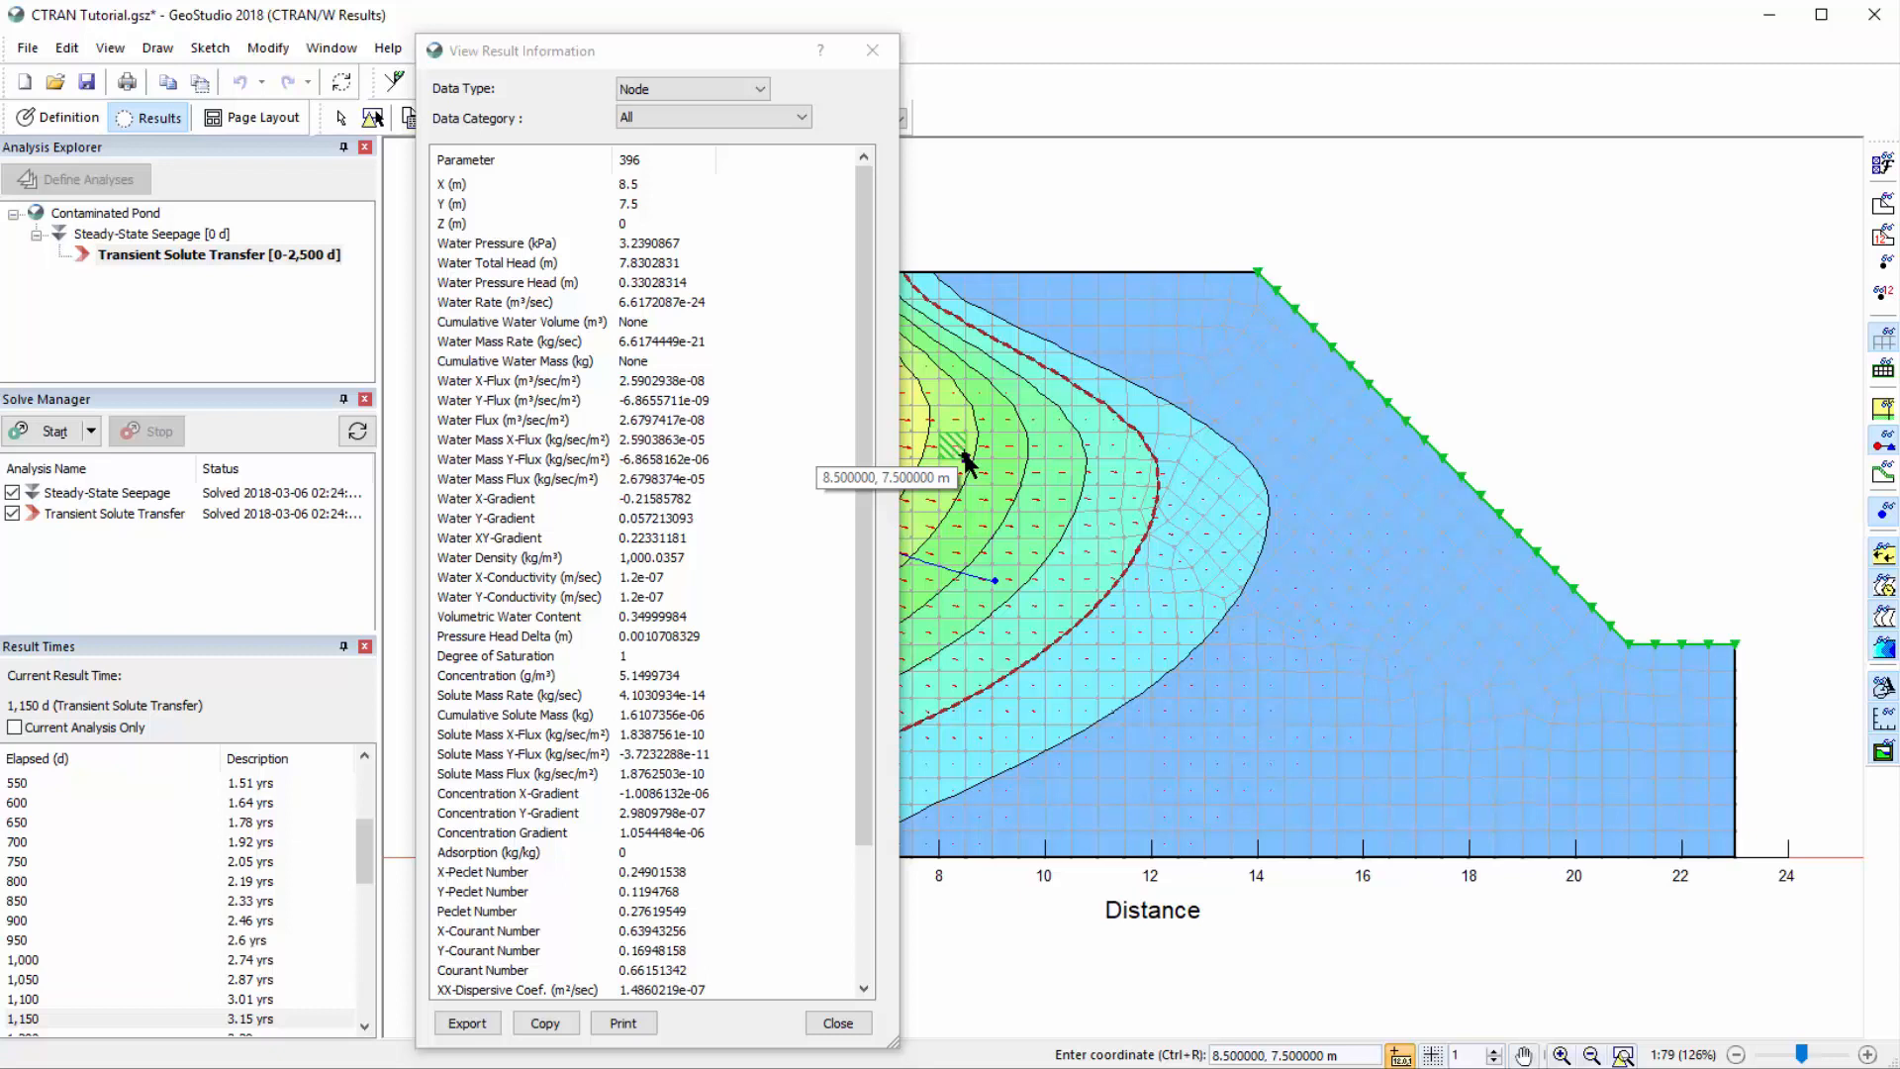
{"action": "left_click", "coordinate": [817, 1023]}
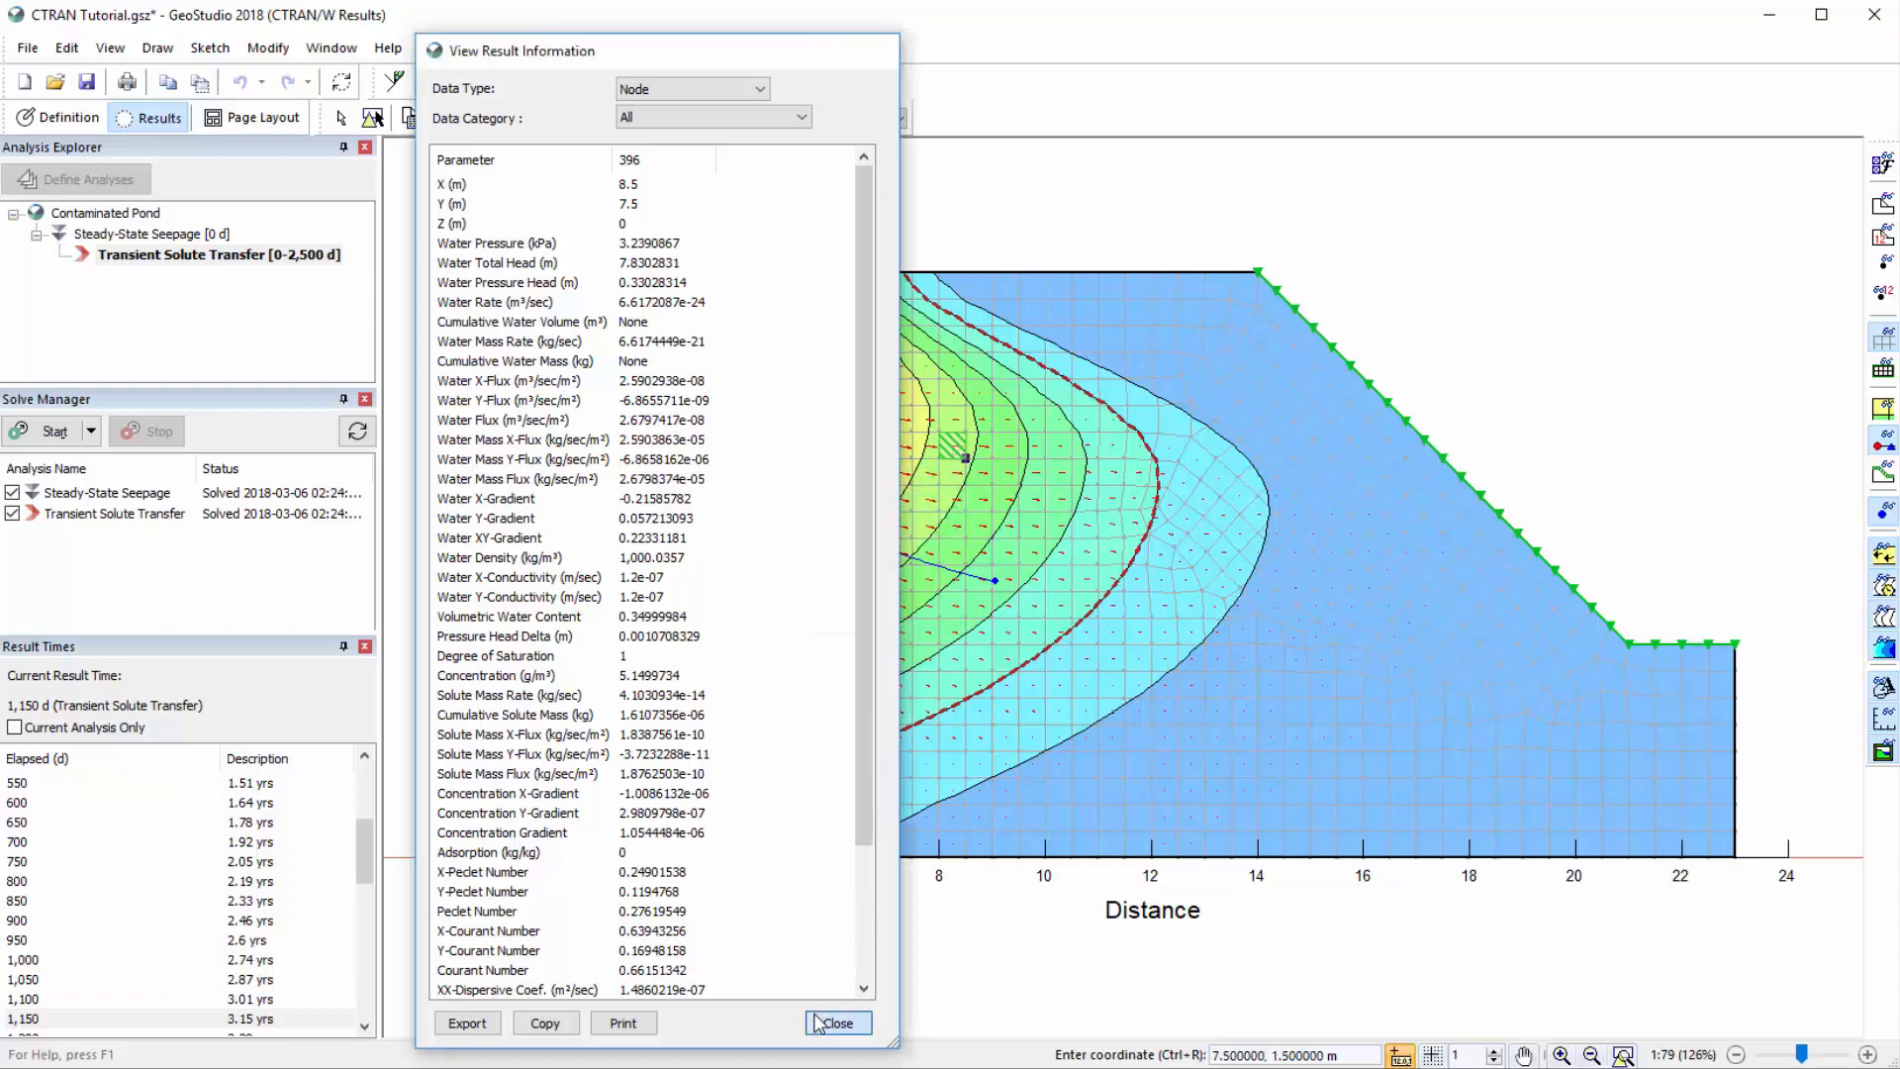
Generate the analysis report as CTRAN Tutorial - Transient Solute Transfer.html, look through its points, lines and regions, and close it
{"action": "left_click", "coordinate": [110, 50]}
{"action": "left_click", "coordinate": [163, 176]}
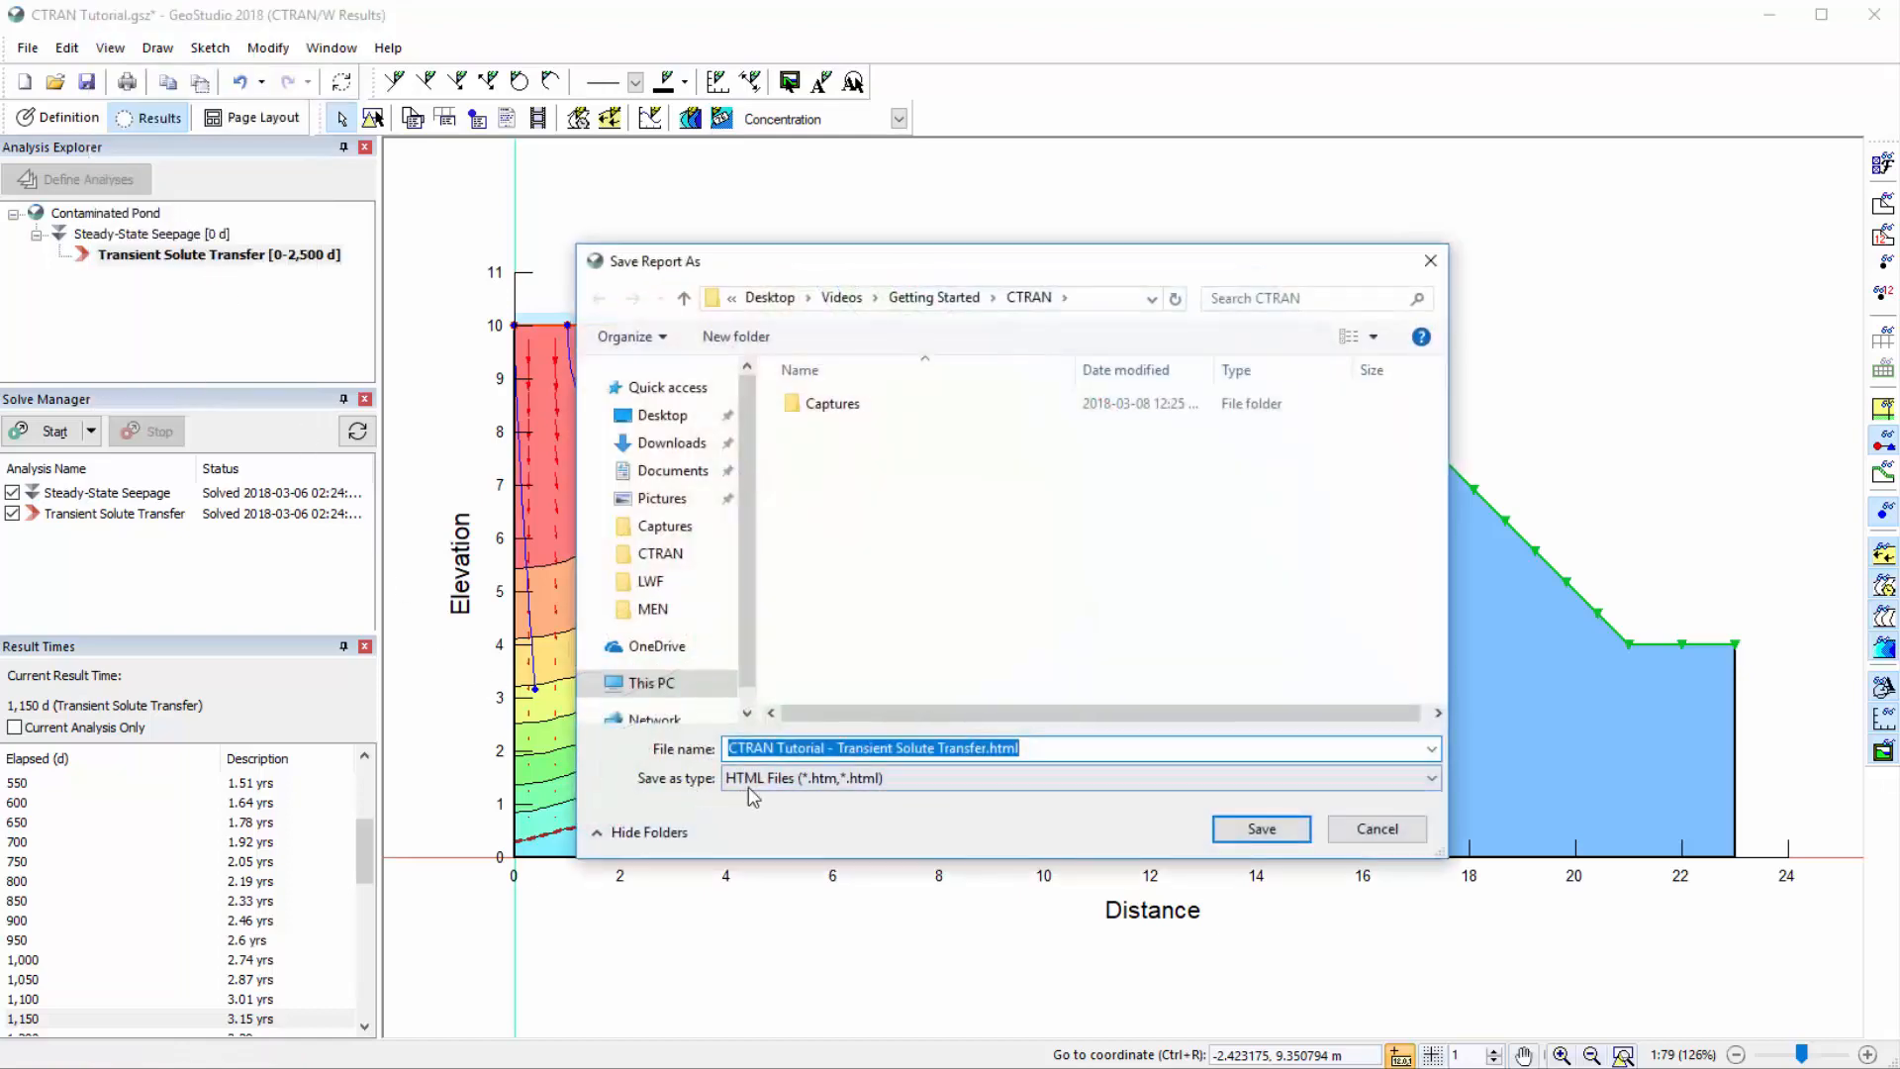
{"action": "left_click", "coordinate": [1245, 834]}
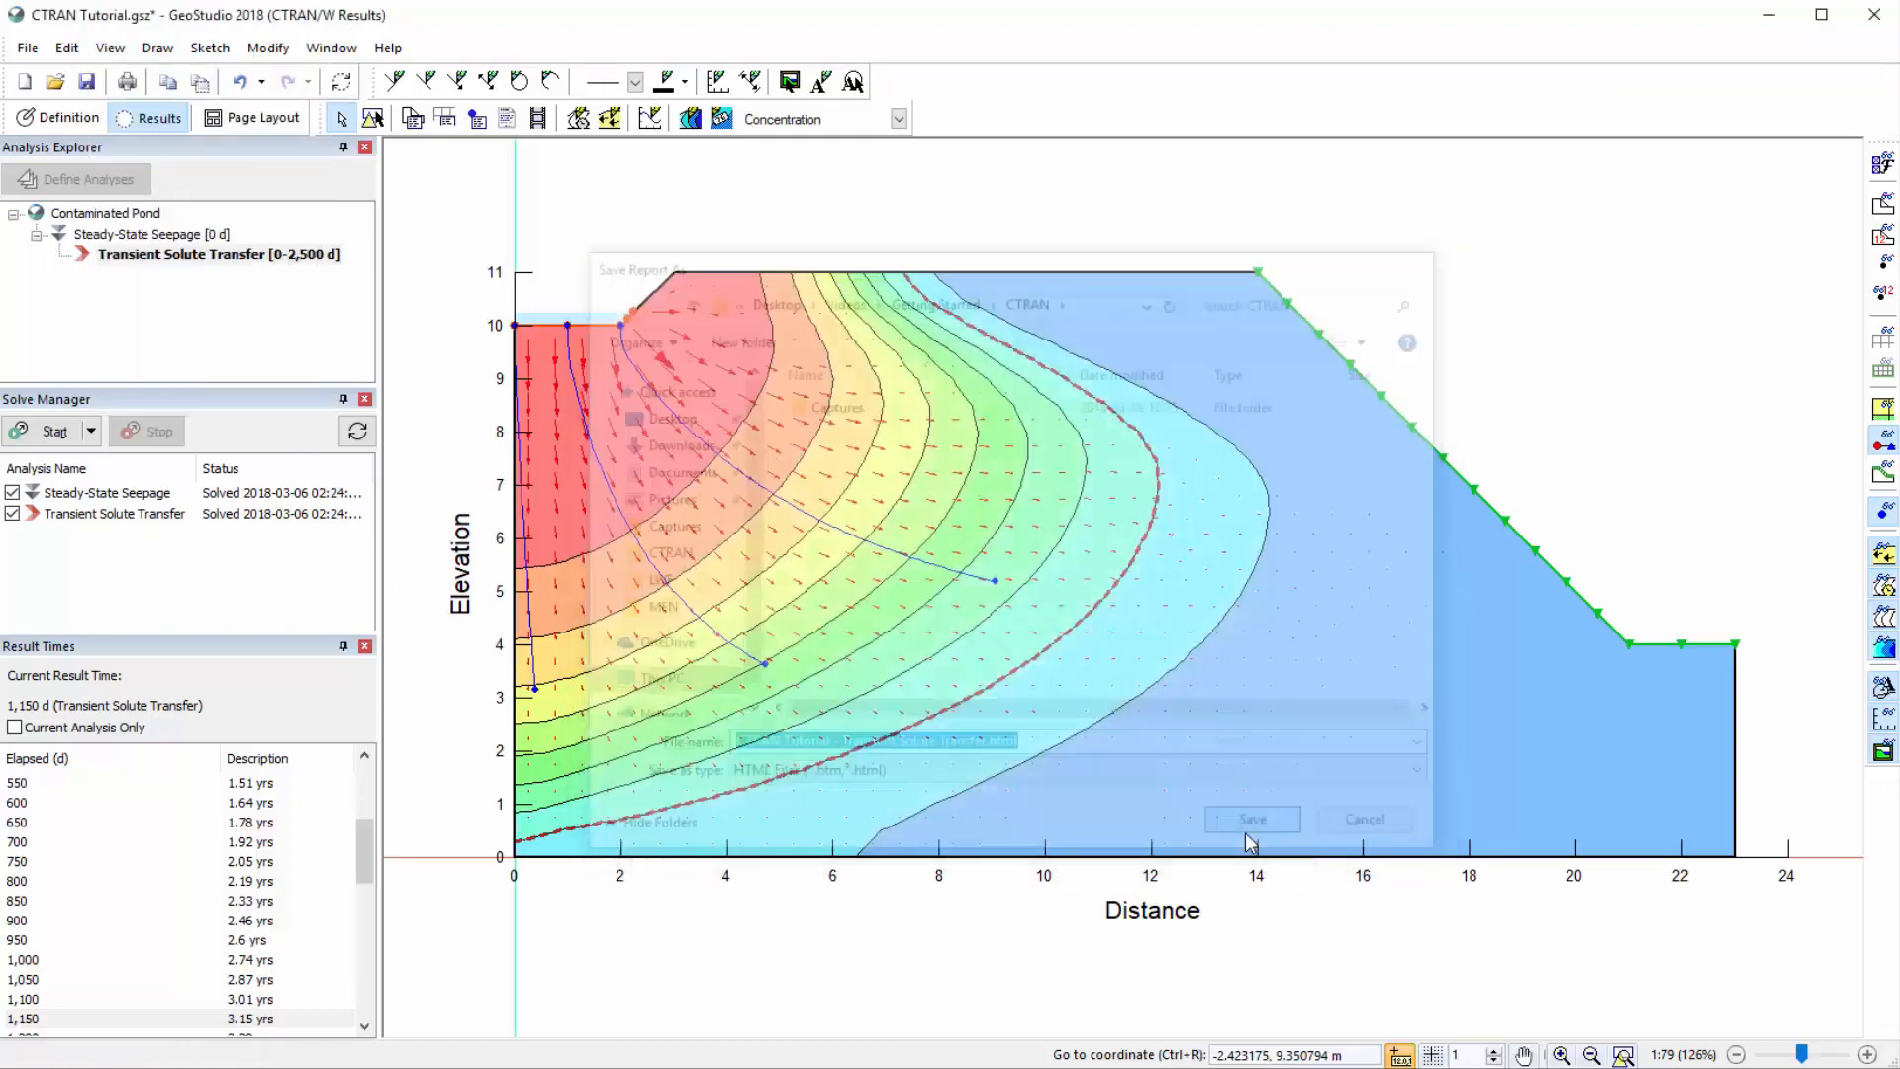
{"action": "scroll", "coordinate": [1245, 833], "scroll_direction": "down", "scroll_amount": 20}
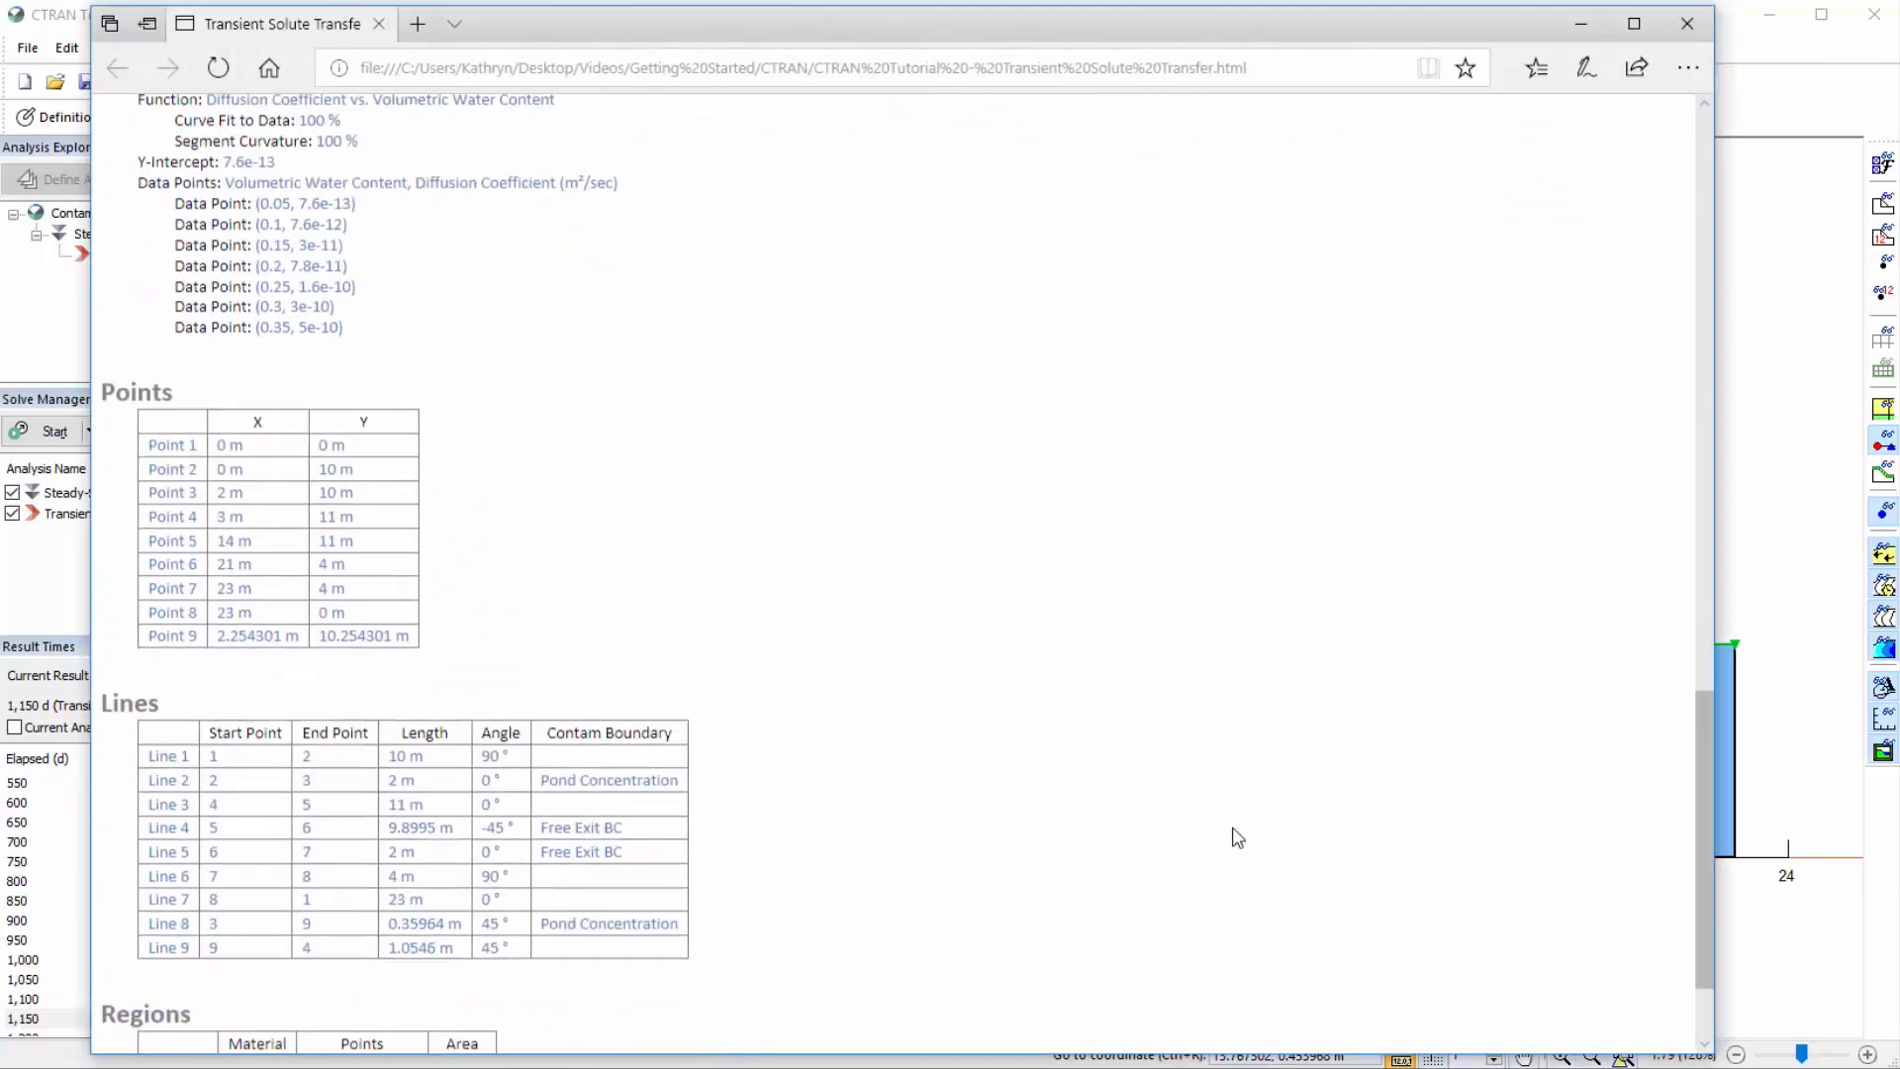
{"action": "scroll", "coordinate": [1237, 836], "scroll_direction": "down", "scroll_amount": 2}
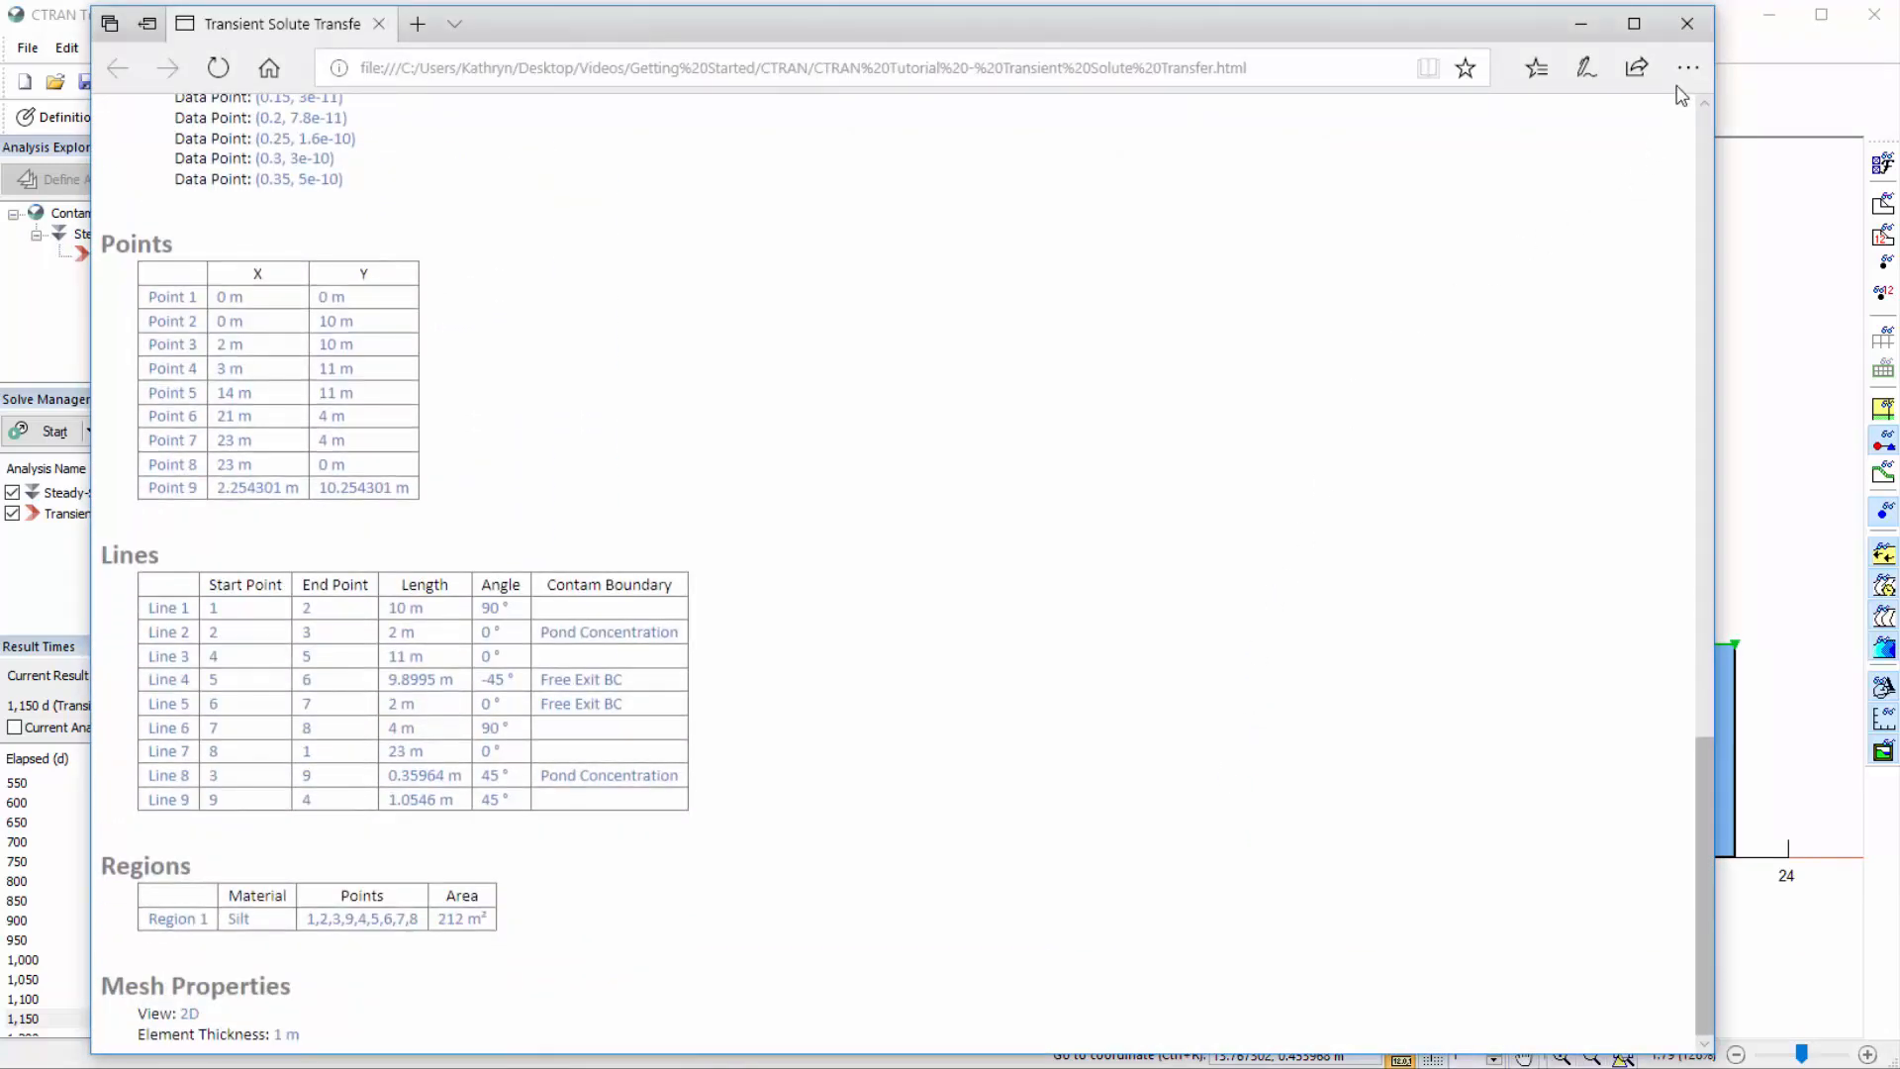
{"action": "left_click", "coordinate": [1687, 24]}
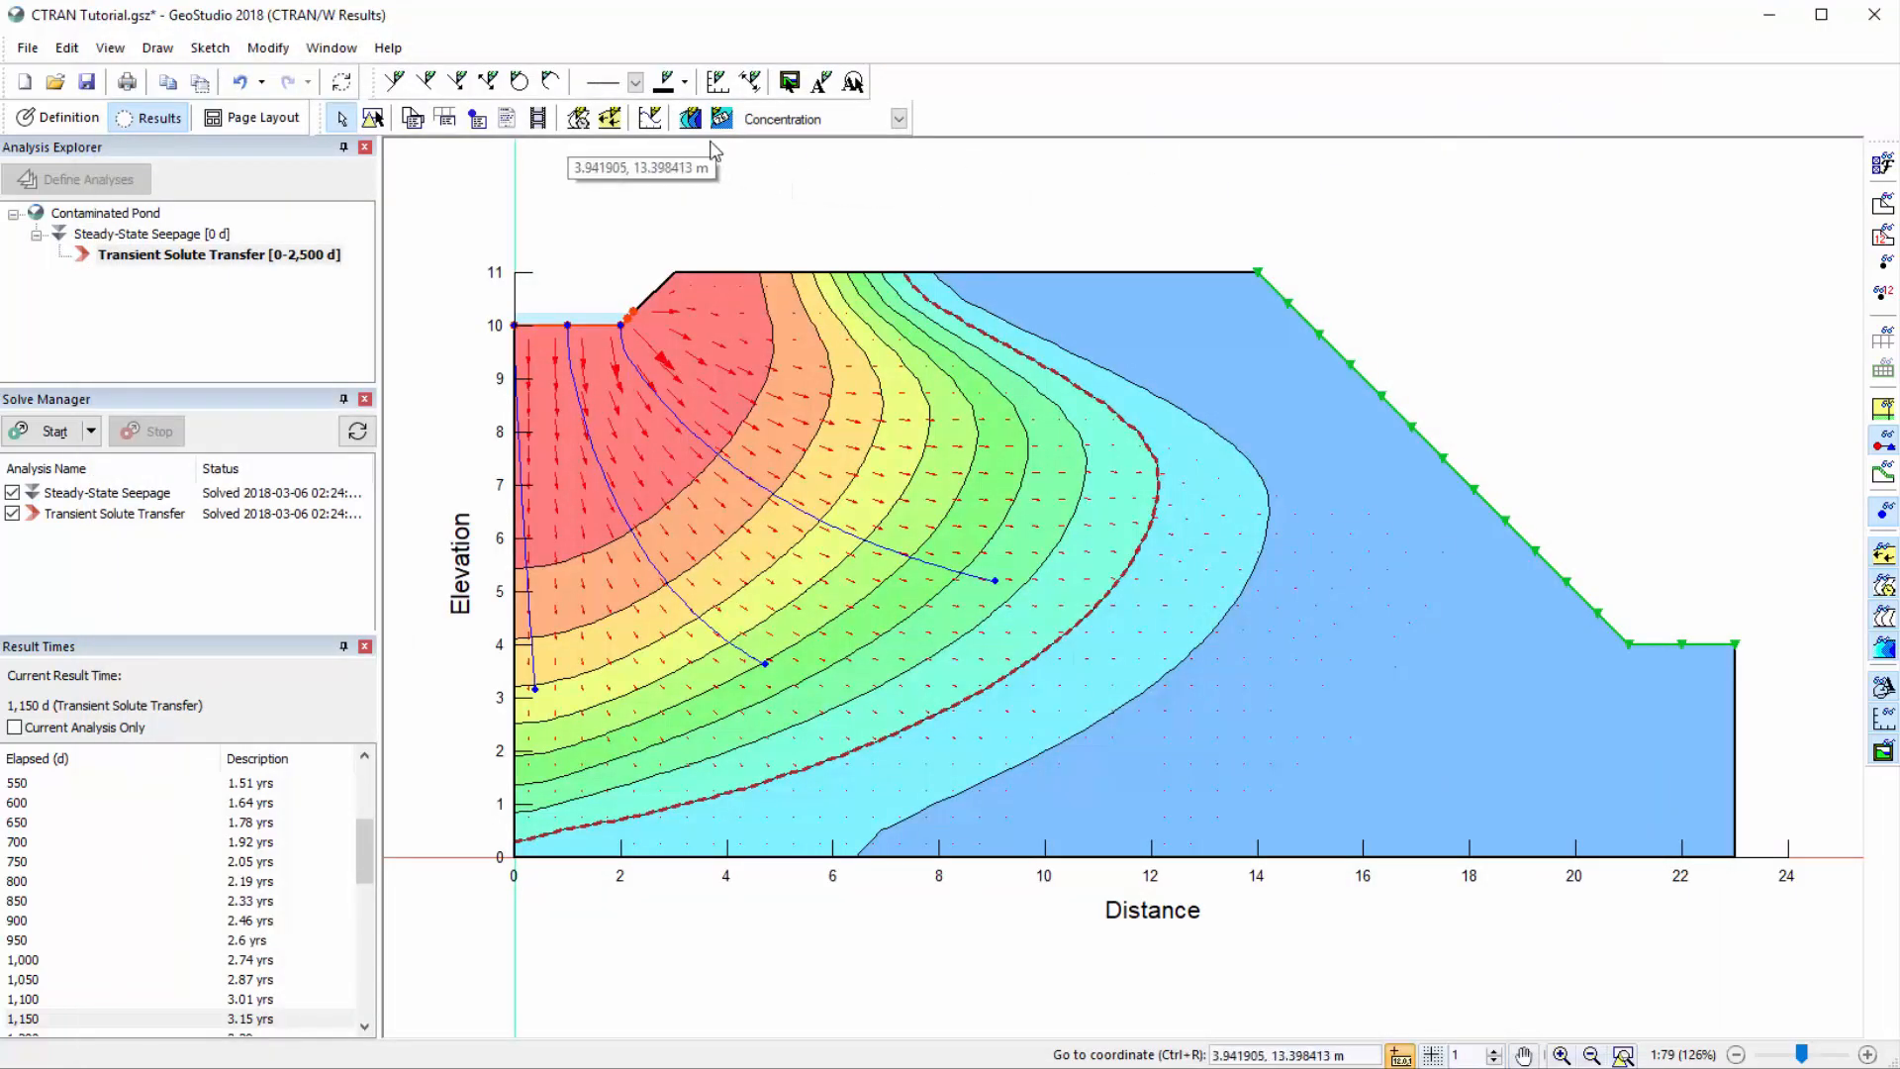
View the X-Conductivity vs. Matric Suction graph and add a new graph named Concentration Profile
{"action": "left_click", "coordinate": [645, 119]}
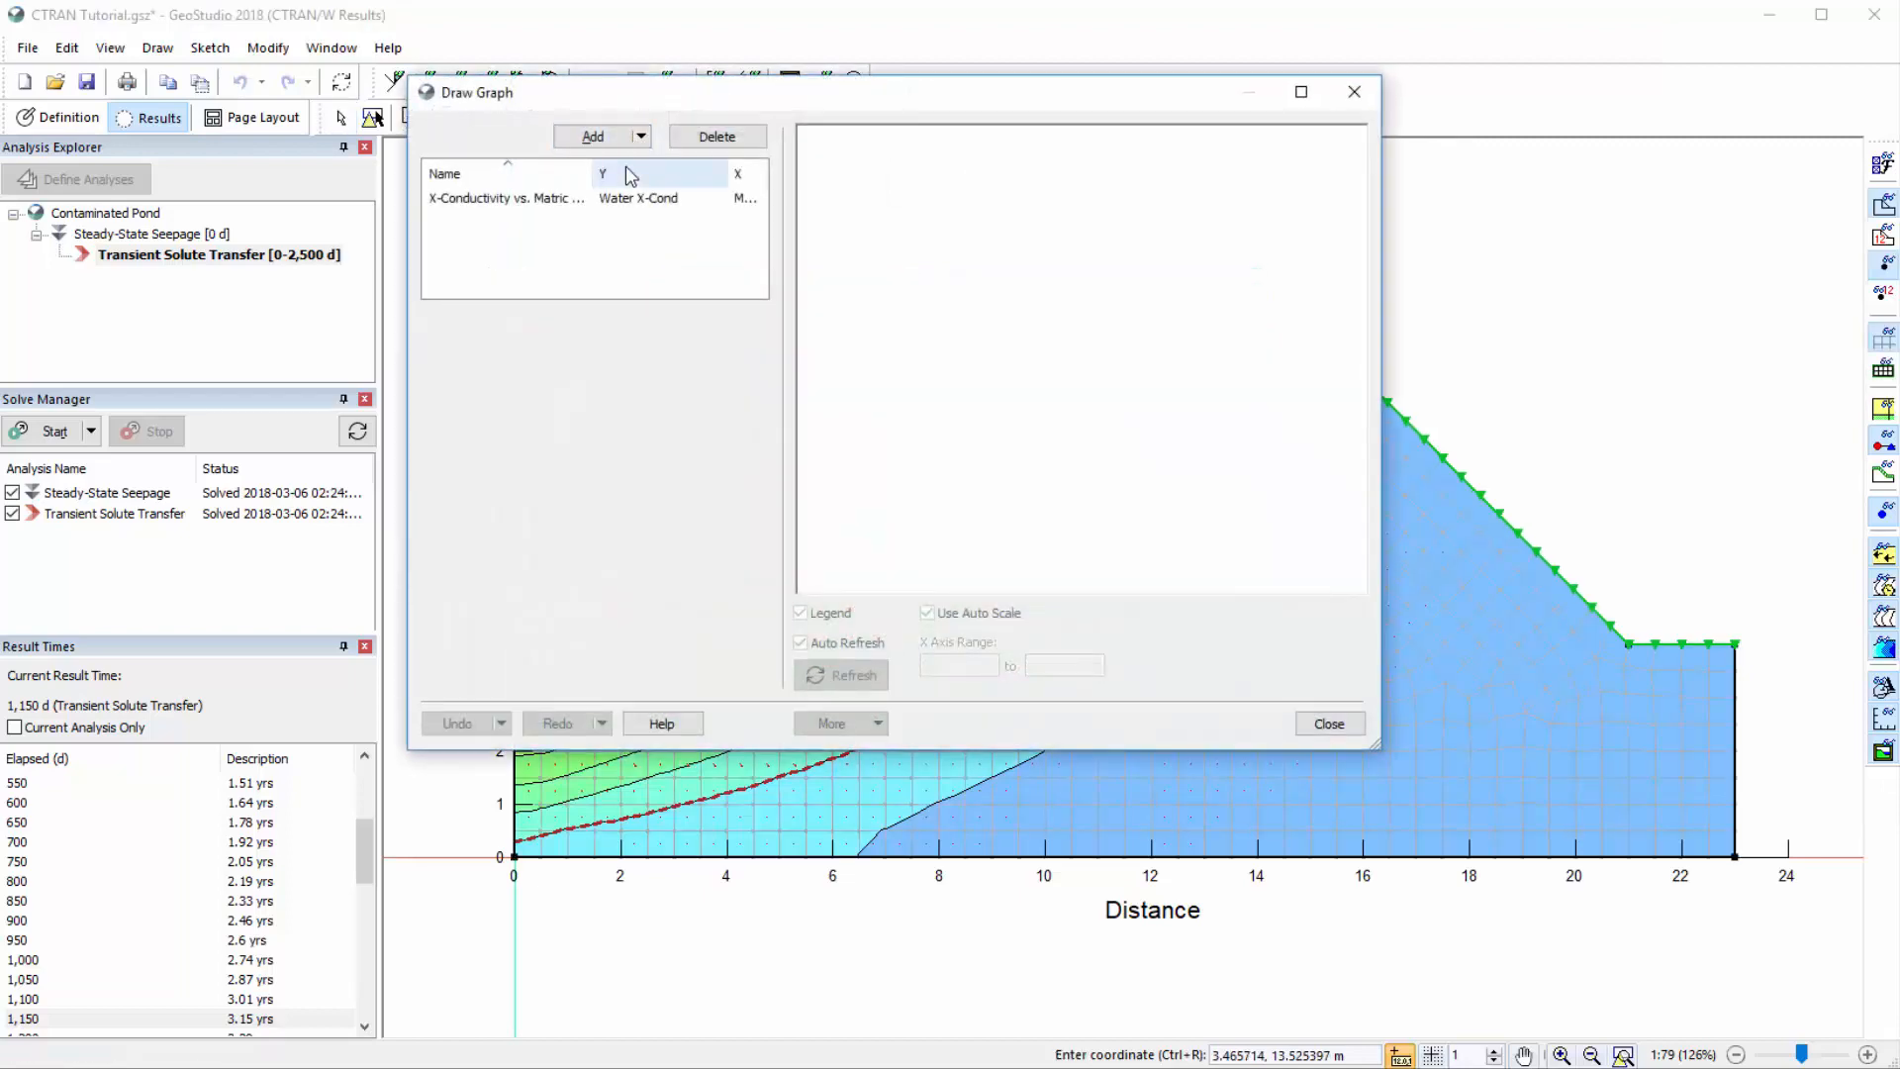
{"action": "left_click", "coordinate": [627, 203]}
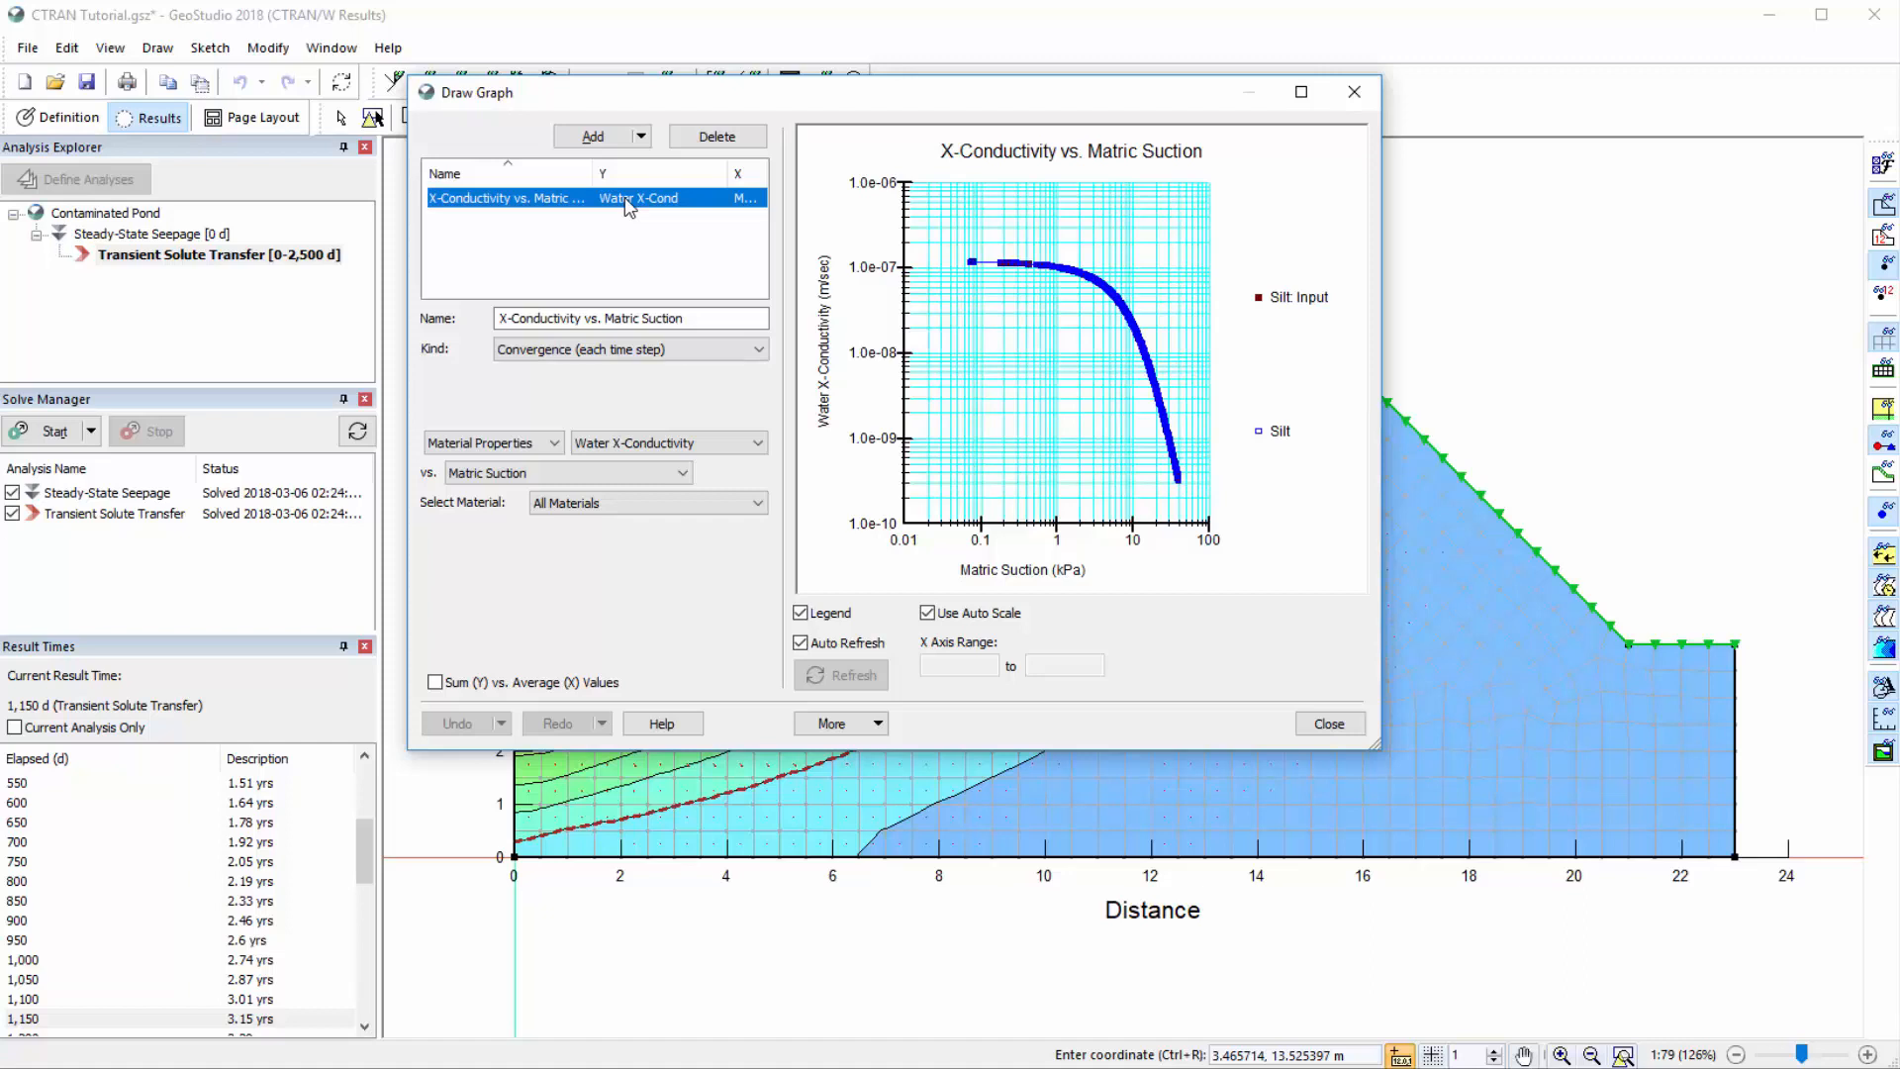
{"action": "left_click", "coordinate": [603, 144]}
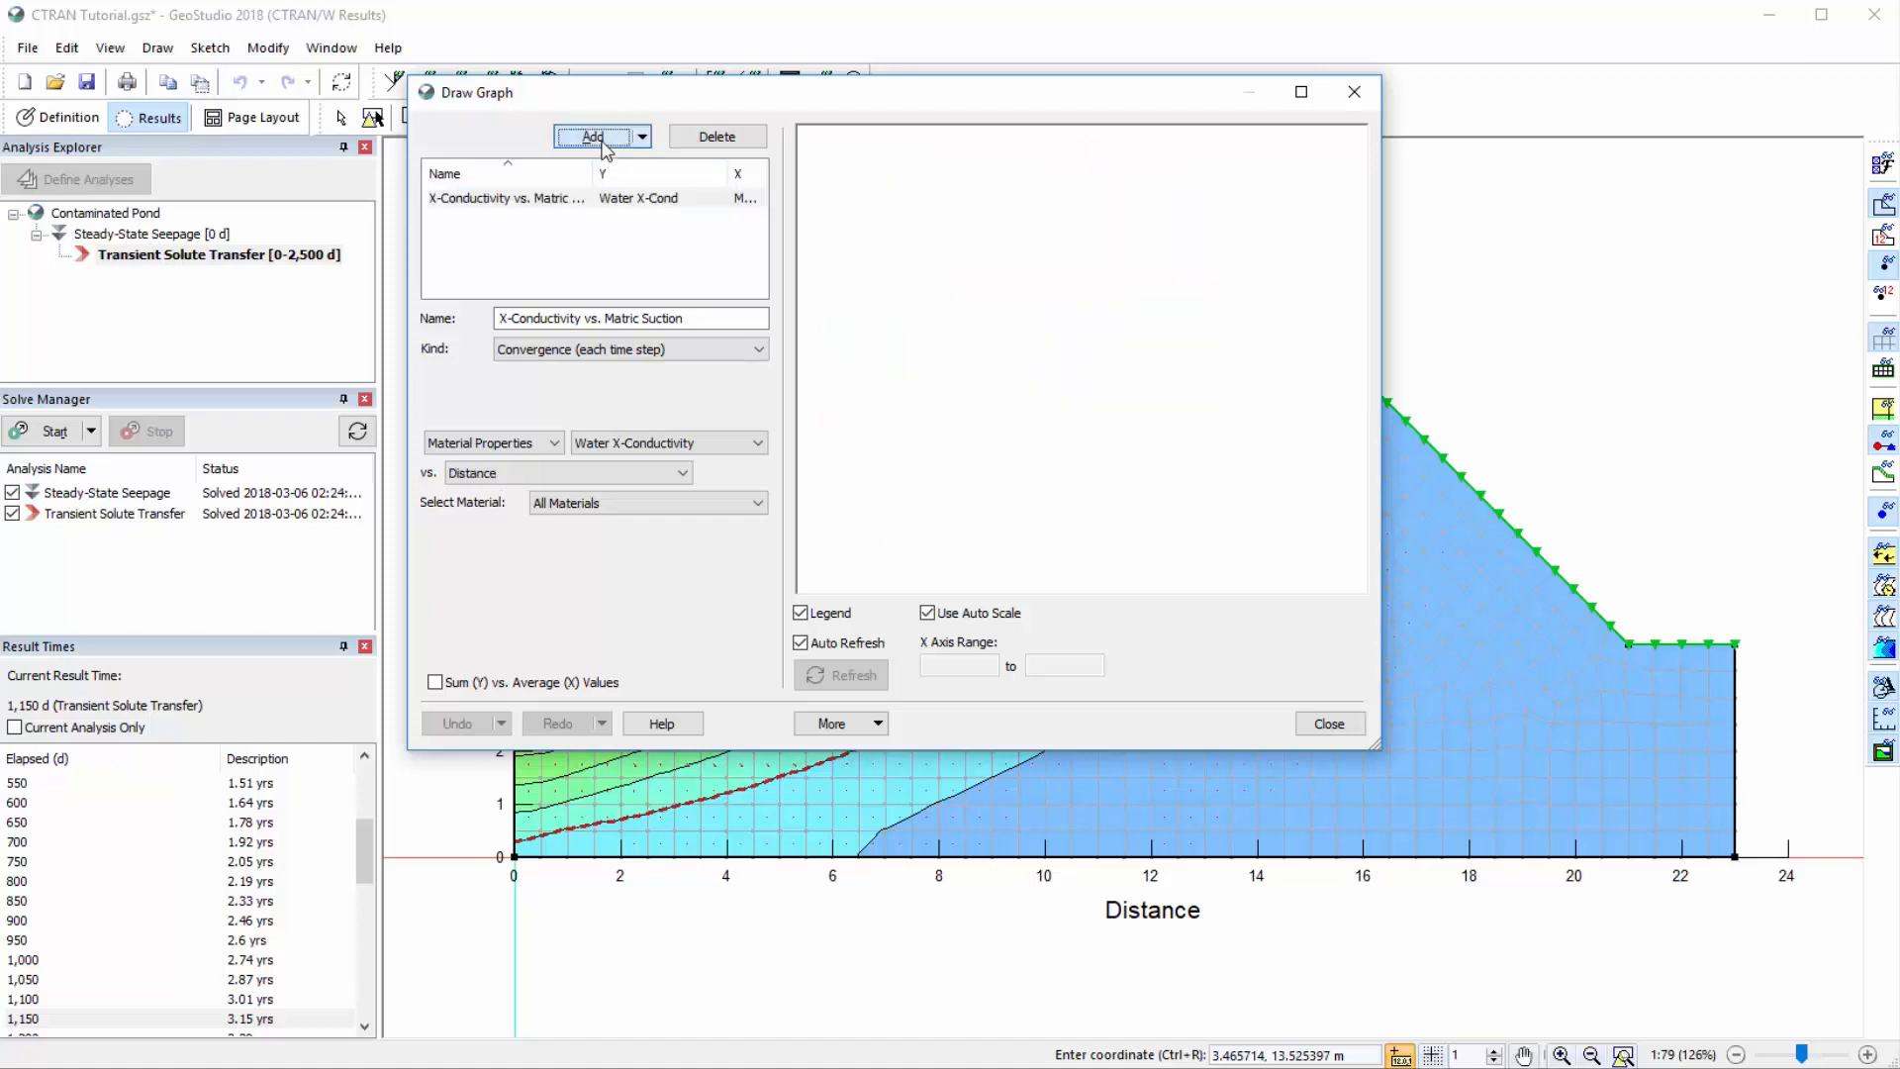
{"action": "left_click_drag", "start_coordinate": [585, 318], "coordinate": [495, 313]}
{"action": "type", "text": "Concentration Profile"}
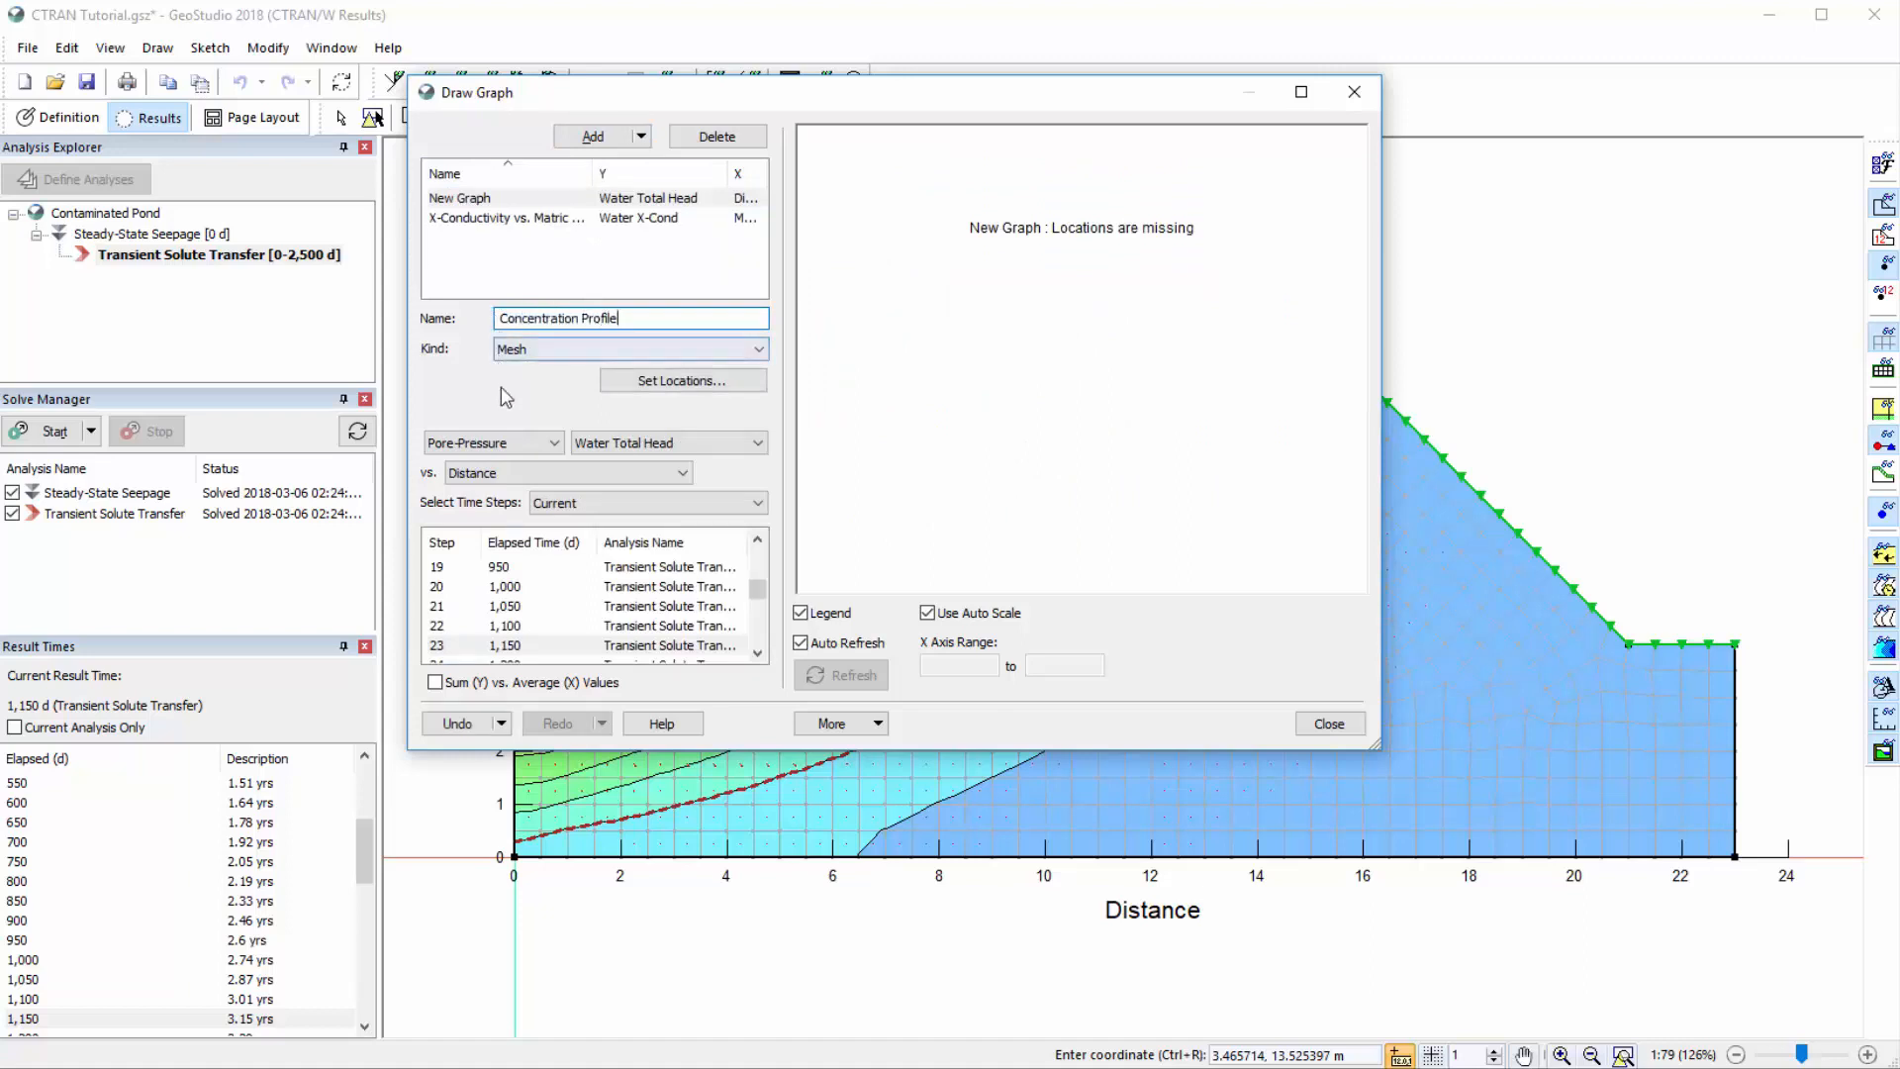
Set the Concentration Profile graph to plot Concentration against Y
{"action": "left_click", "coordinate": [507, 442]}
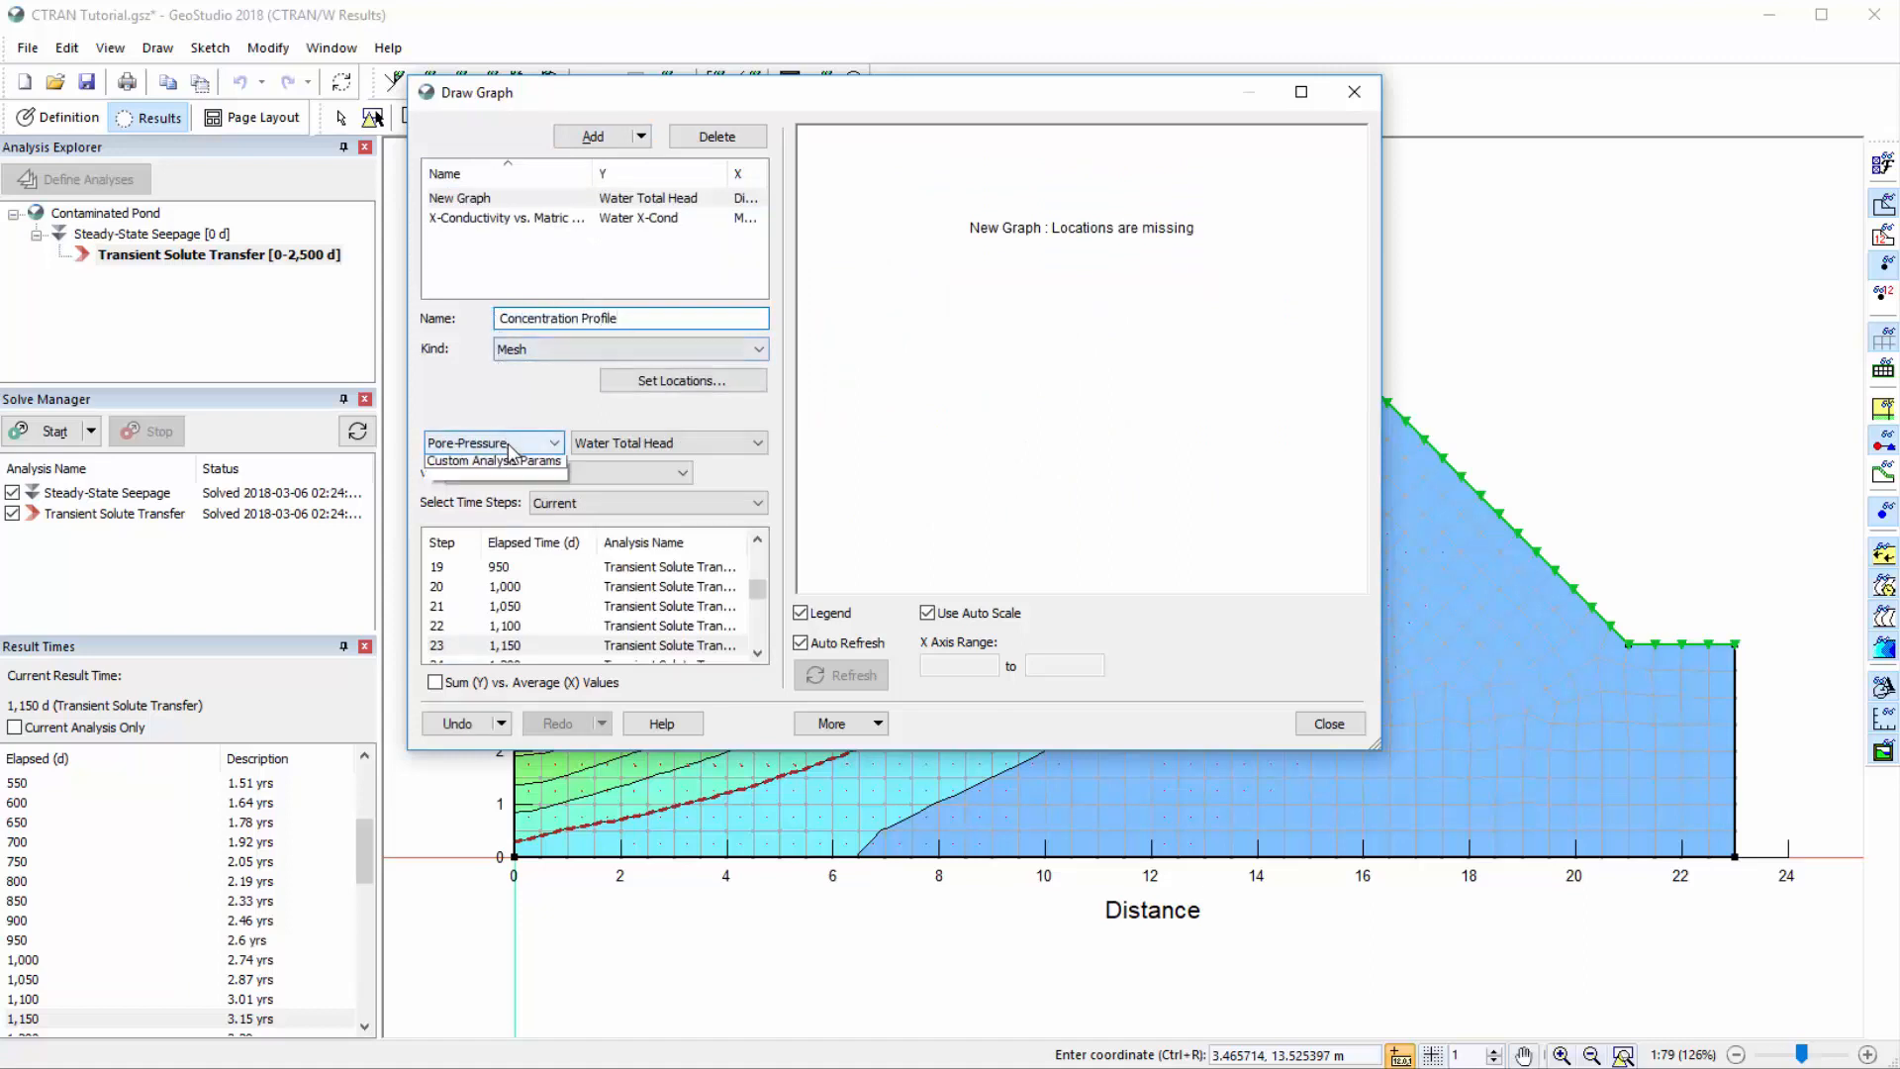
{"action": "left_click", "coordinate": [506, 541]}
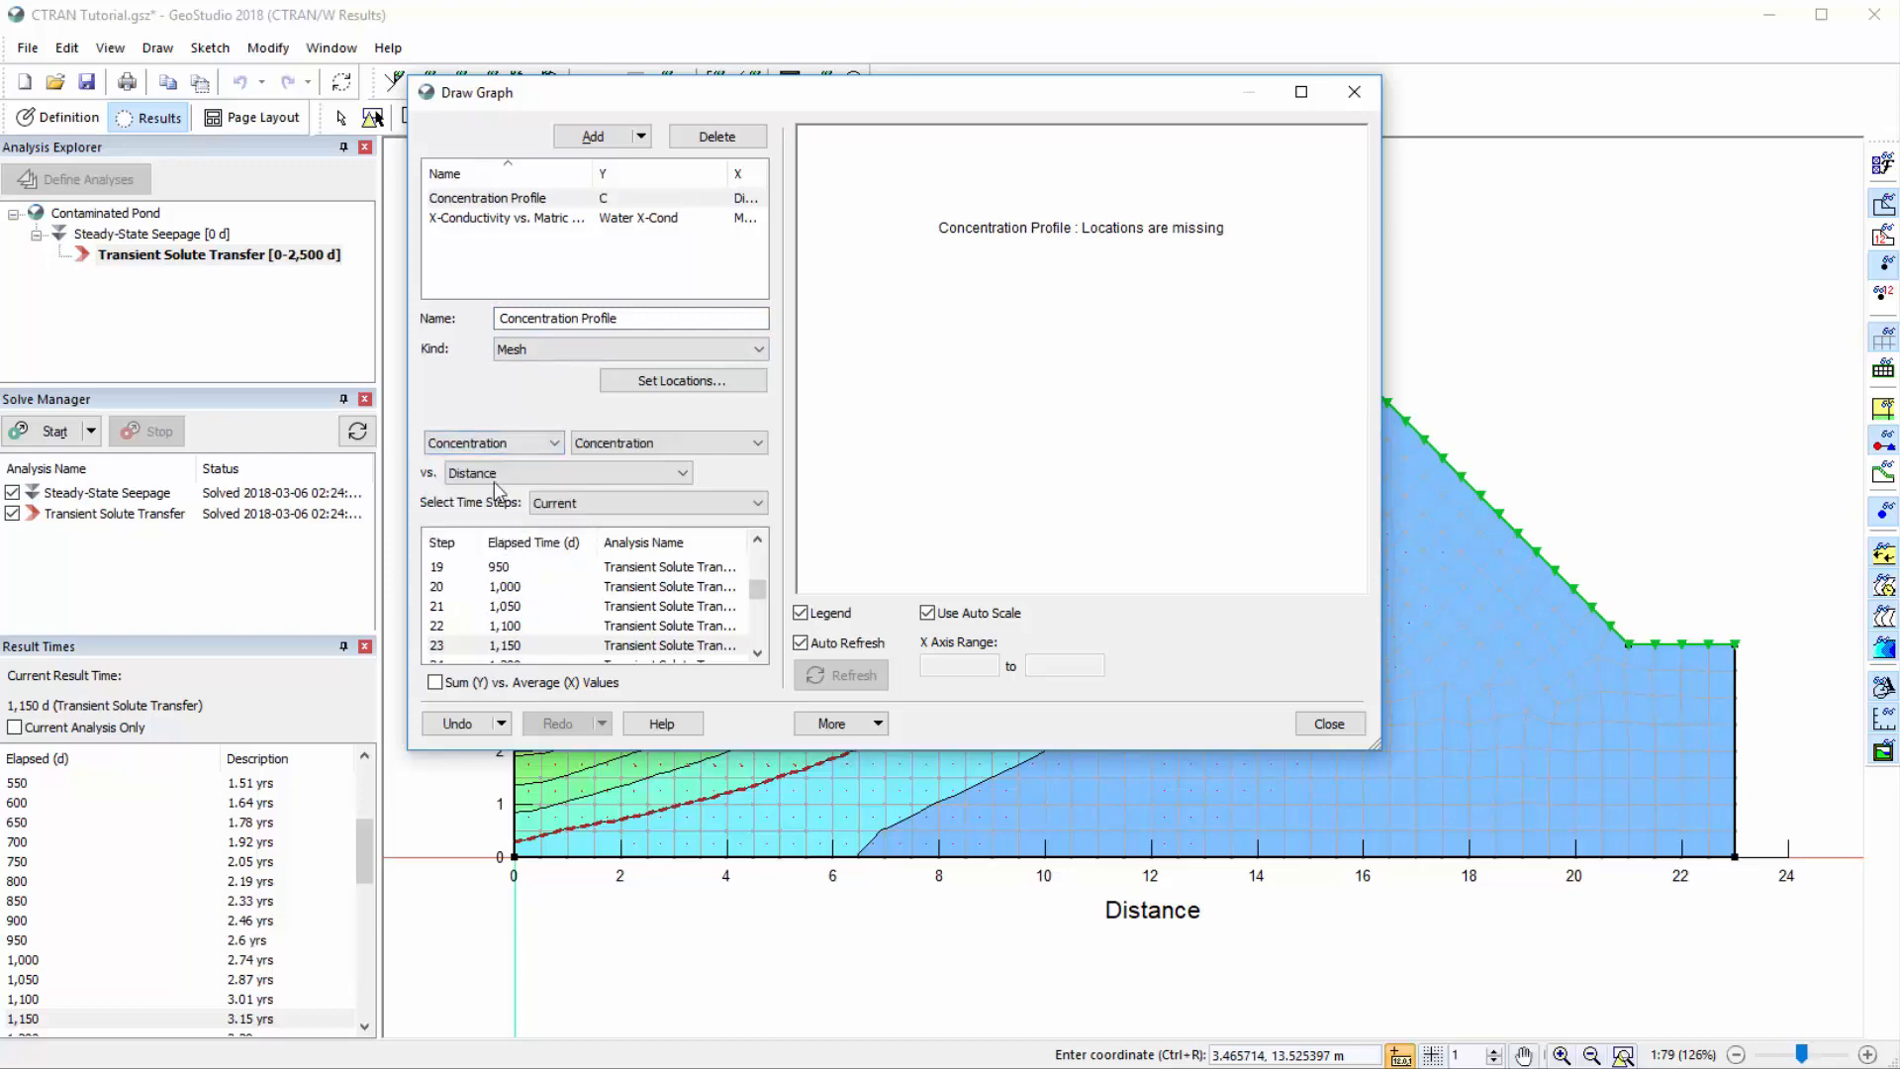
{"action": "left_click", "coordinate": [497, 477]}
{"action": "left_click", "coordinate": [504, 523]}
Set the graph's location to the left vertical boundary line as a geometry item and show the graph
{"action": "left_click", "coordinate": [626, 383]}
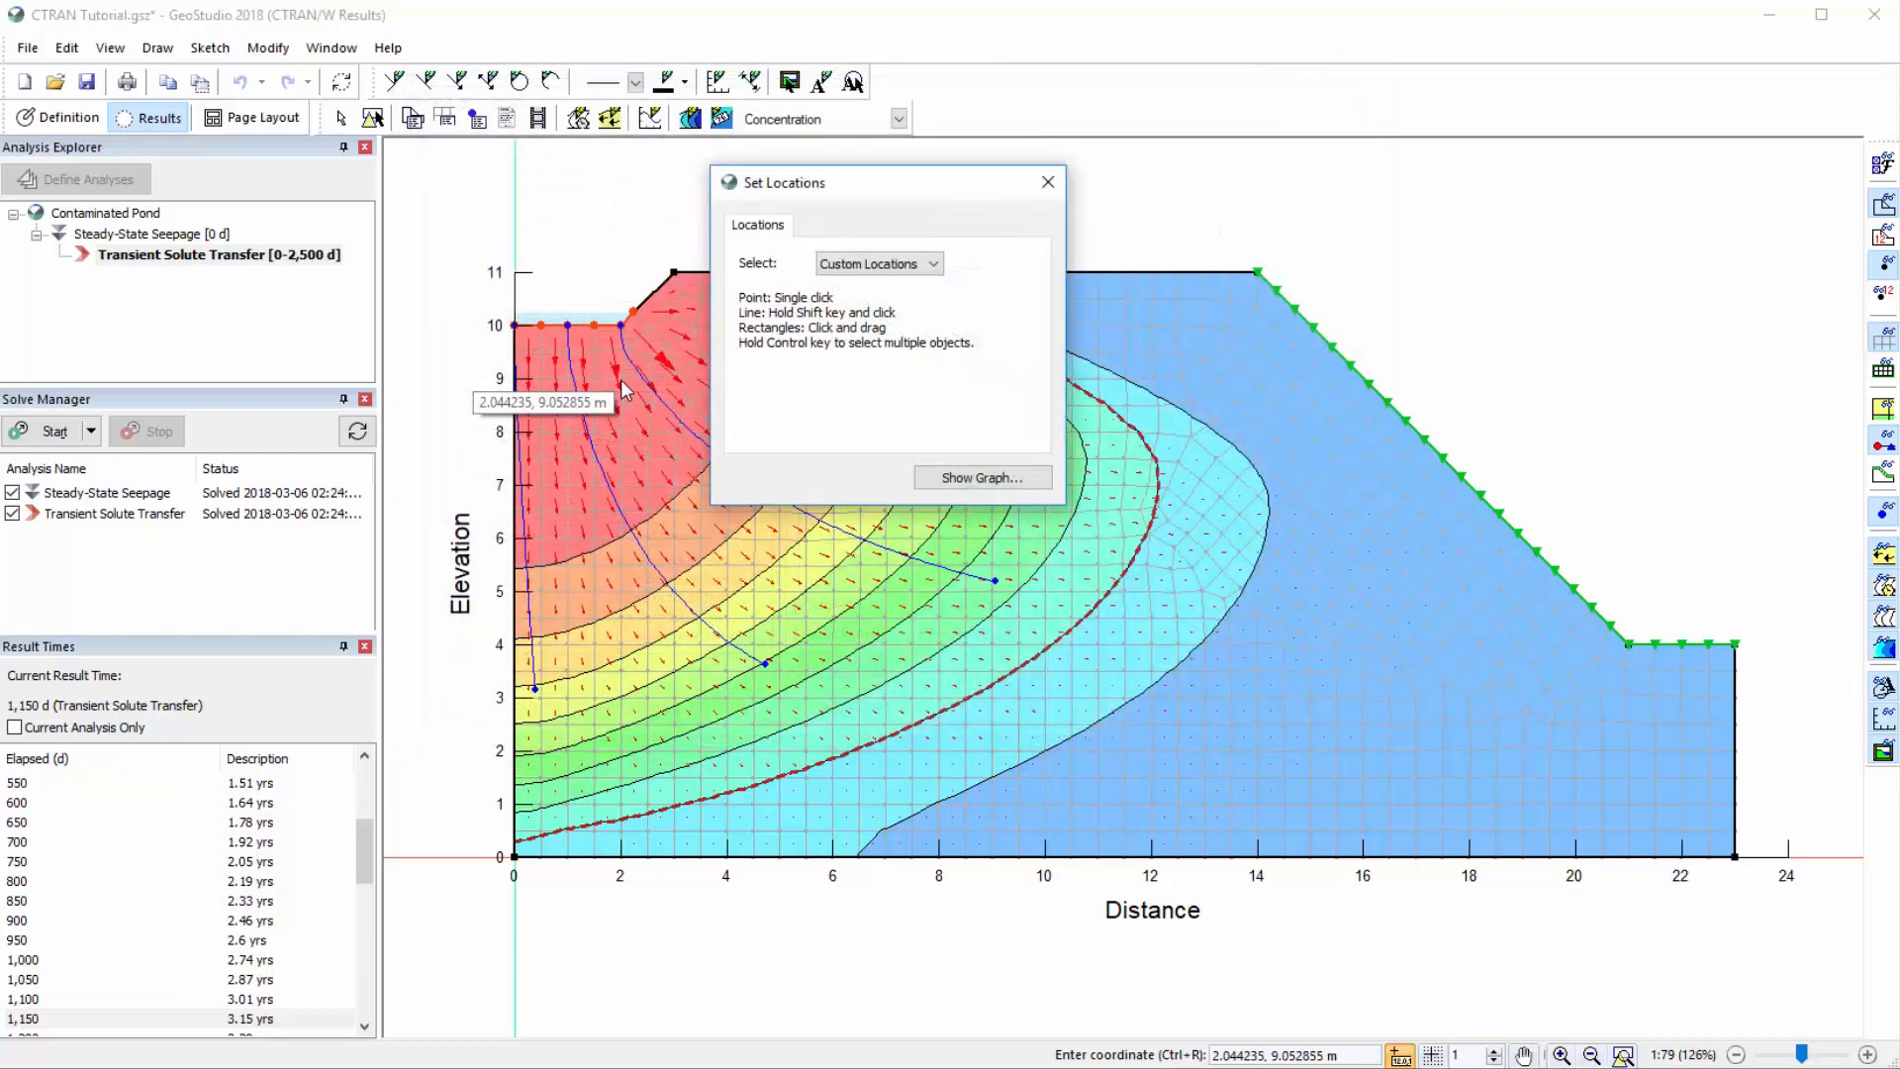
{"action": "left_click", "coordinate": [909, 263]}
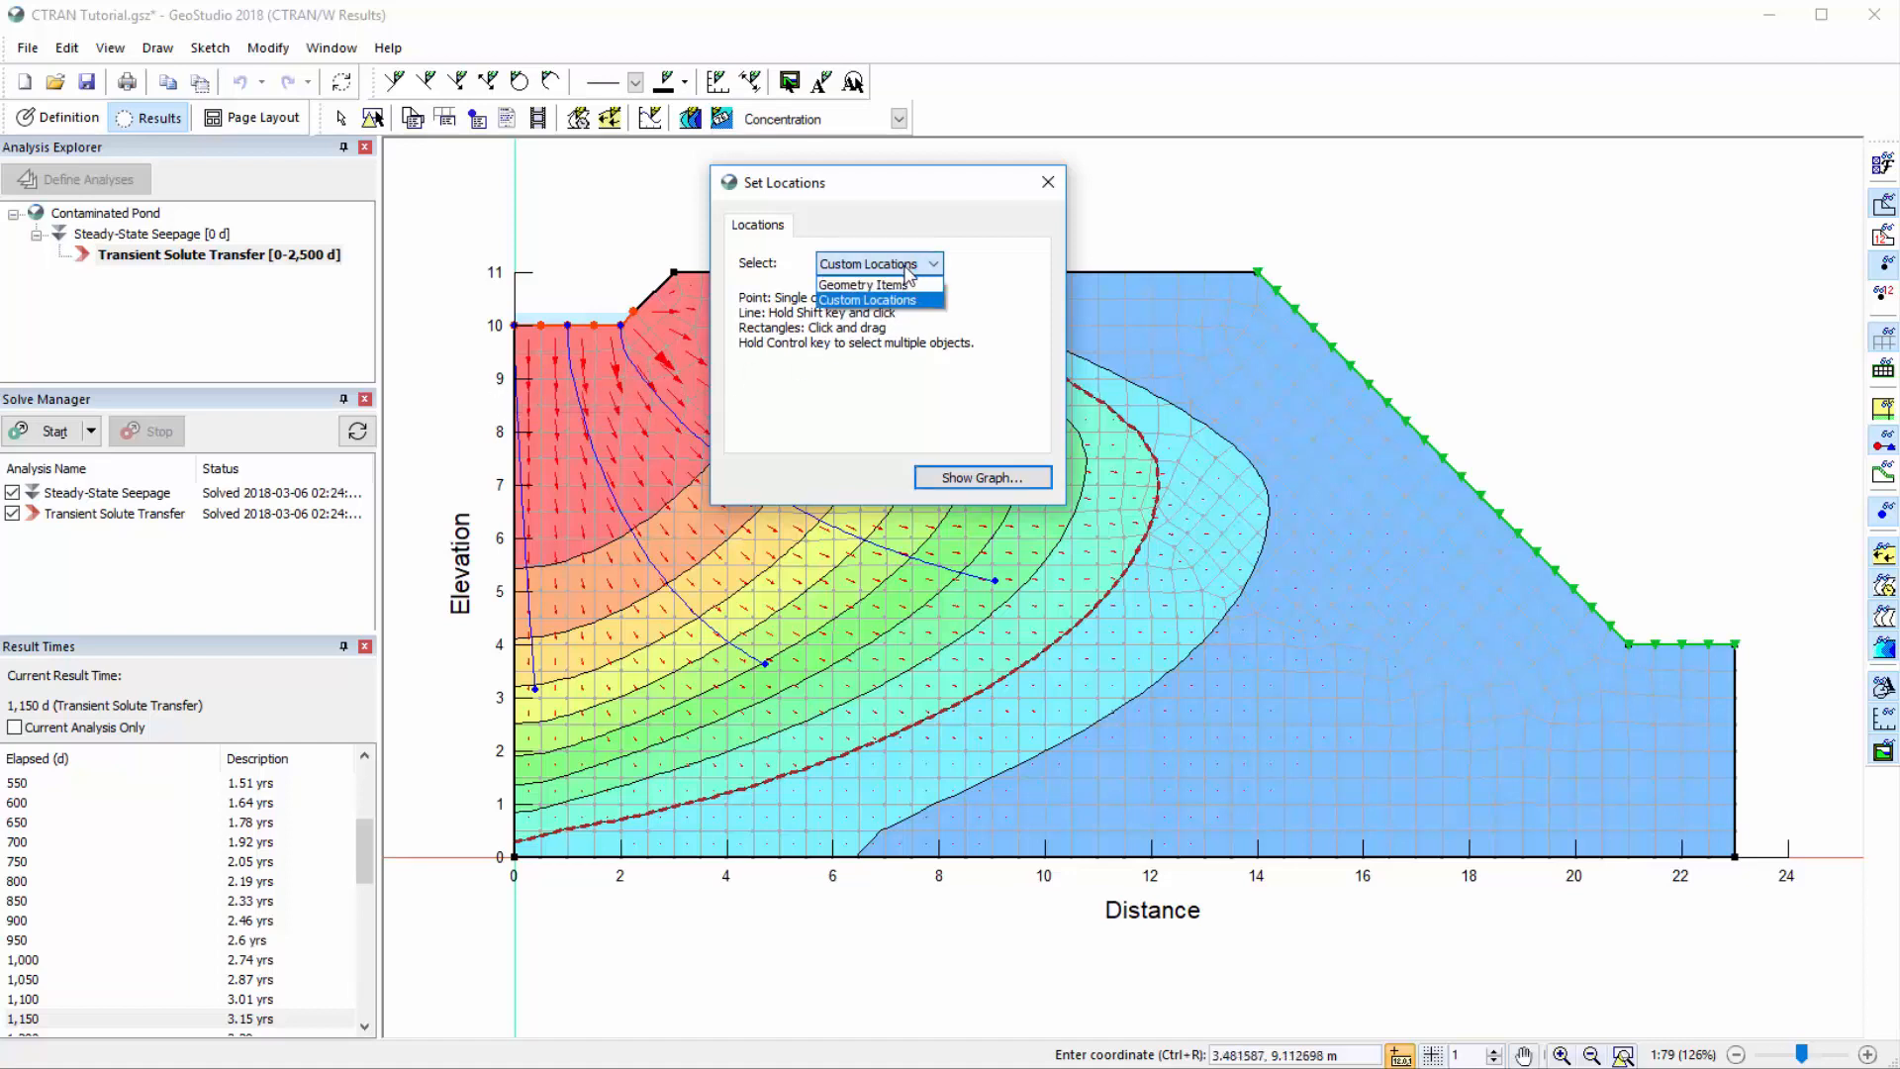
{"action": "left_click", "coordinate": [909, 285]}
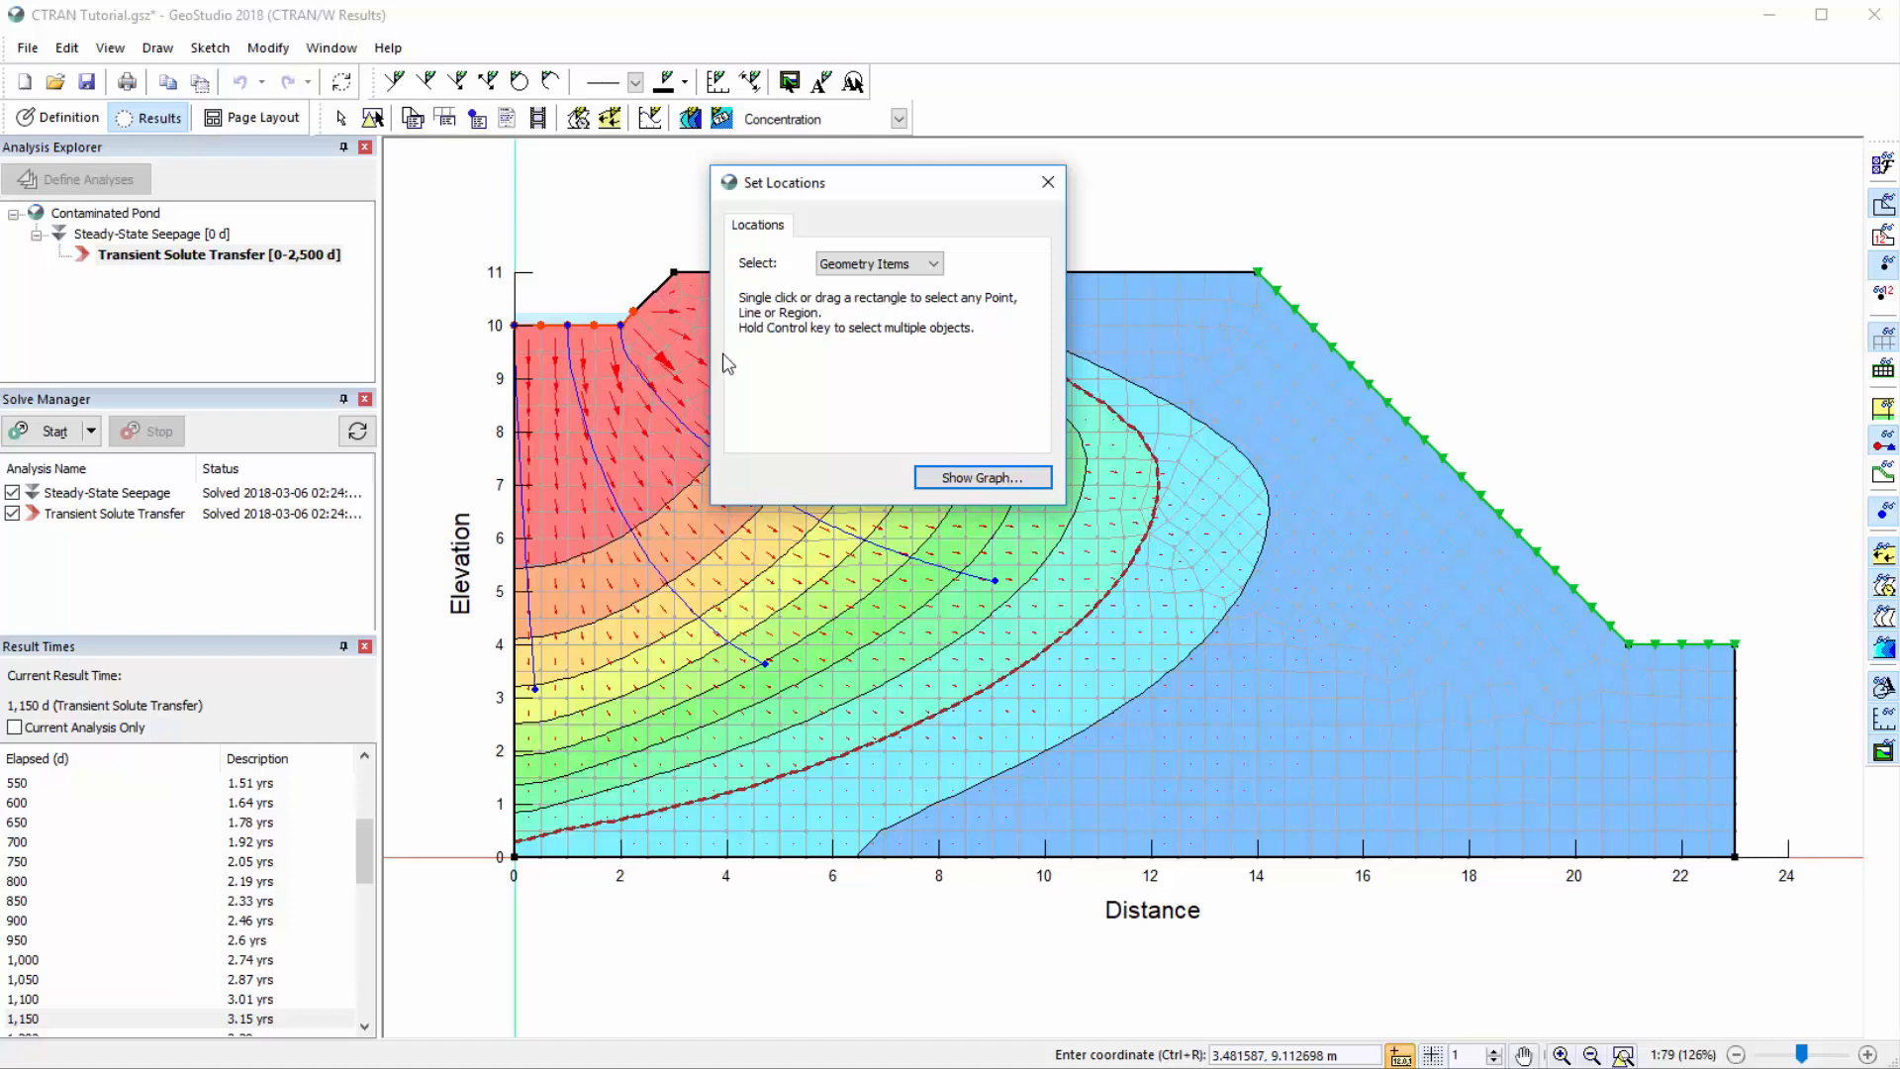
{"action": "left_click", "coordinate": [520, 400]}
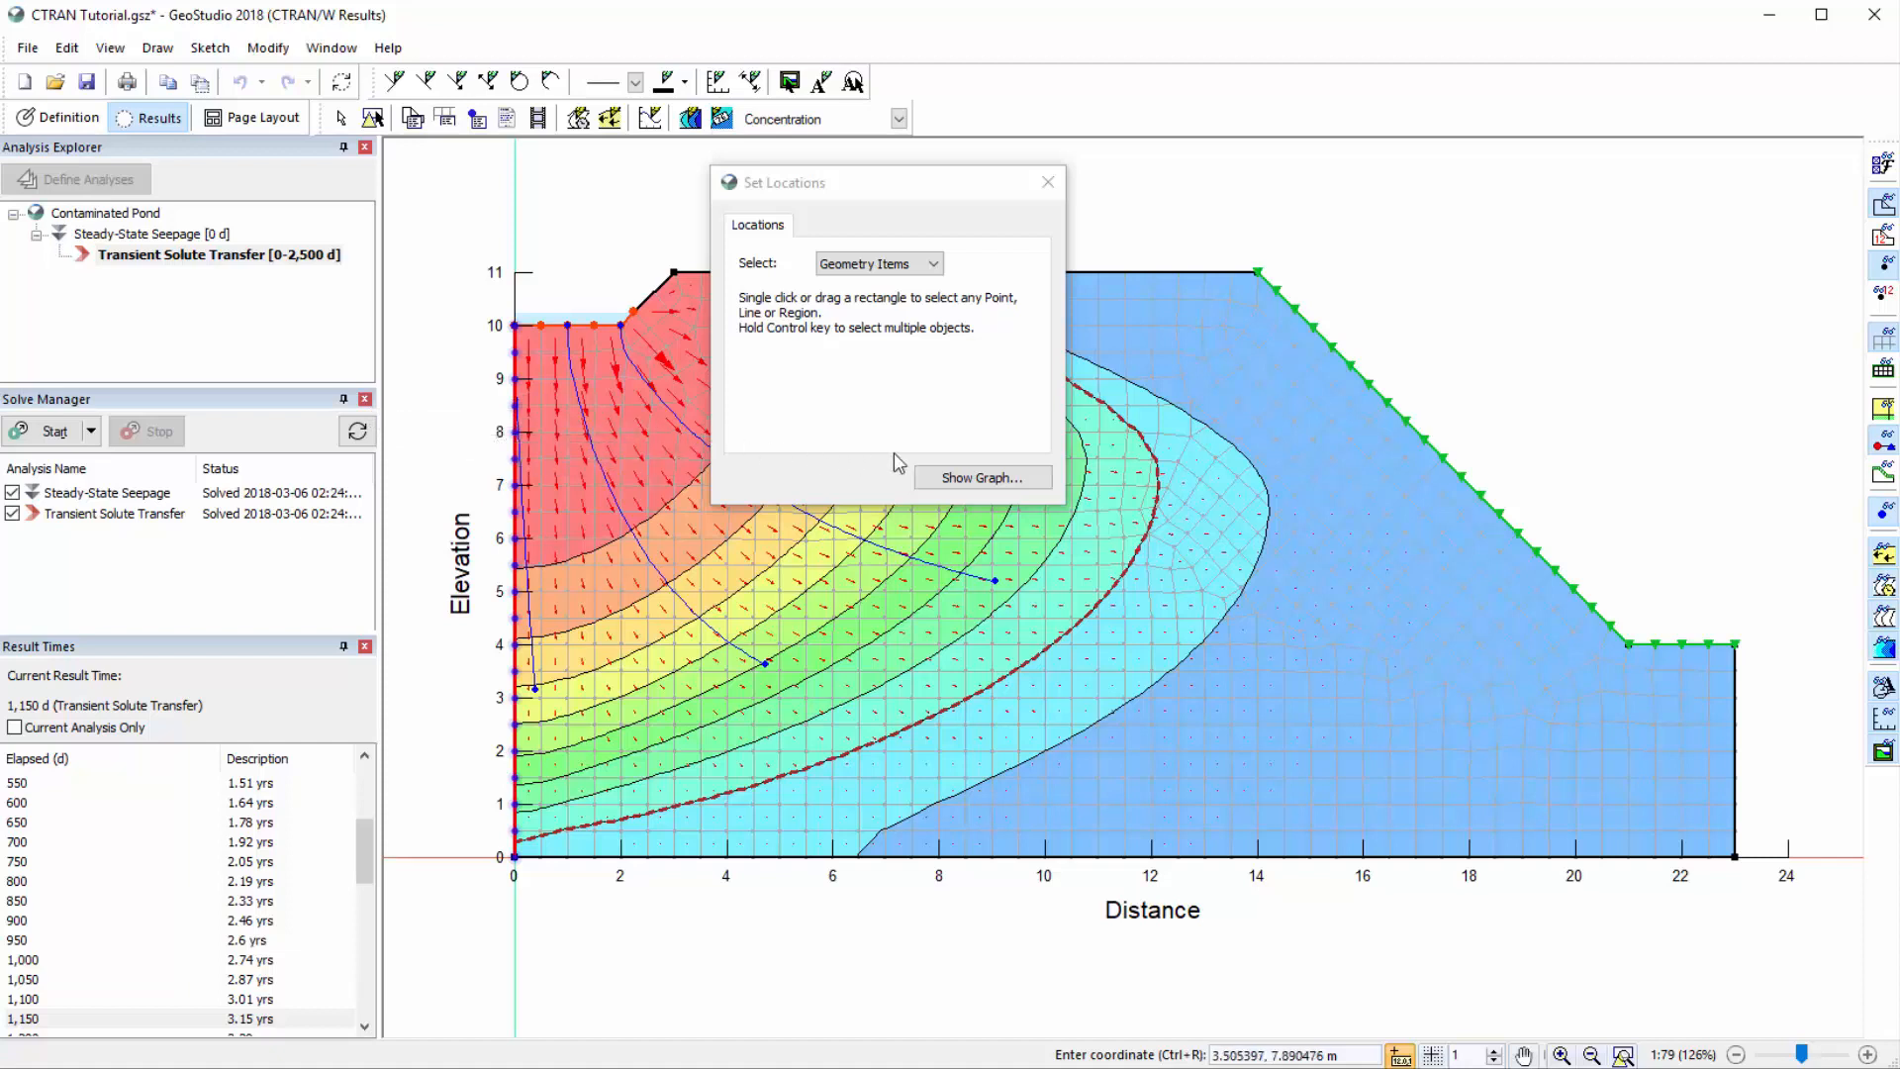
{"action": "left_click", "coordinate": [979, 480]}
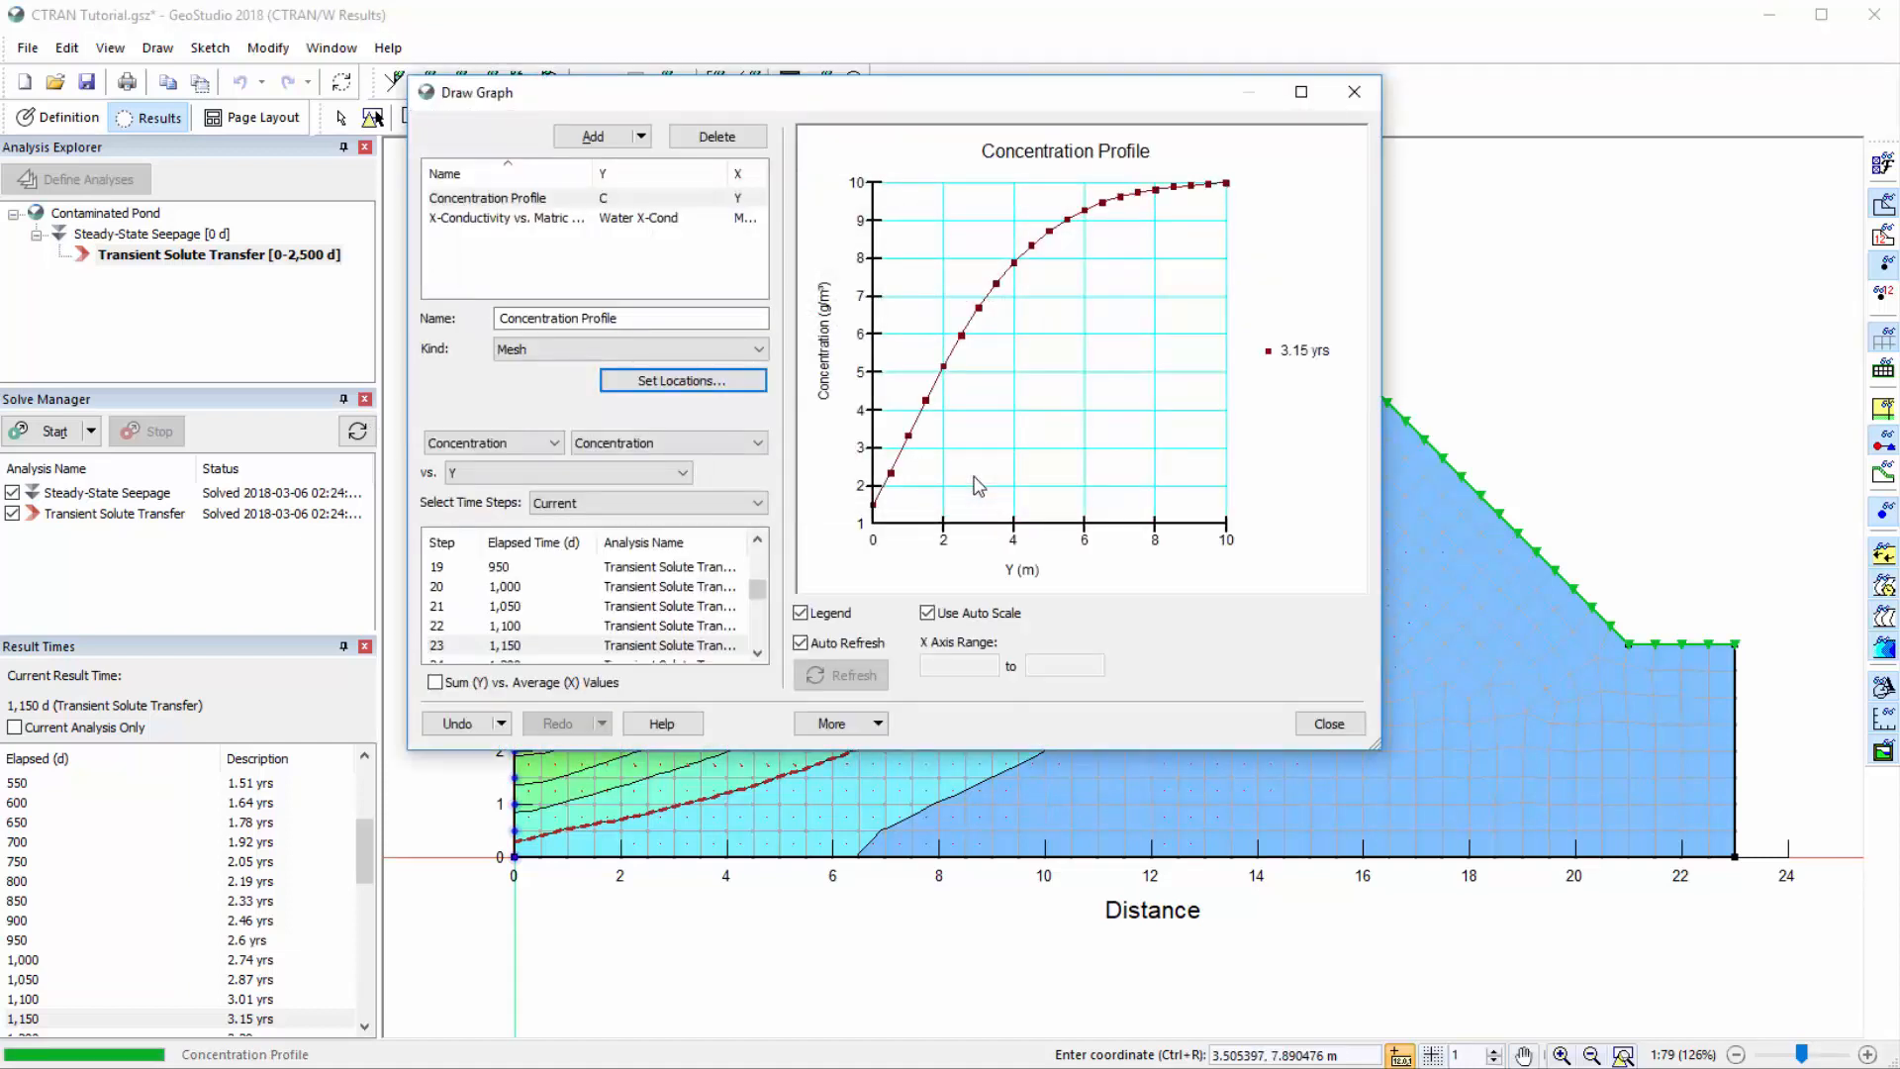
Rotate the Concentration Profile graph by 90 degrees in its graph options
{"action": "left_click", "coordinate": [855, 727]}
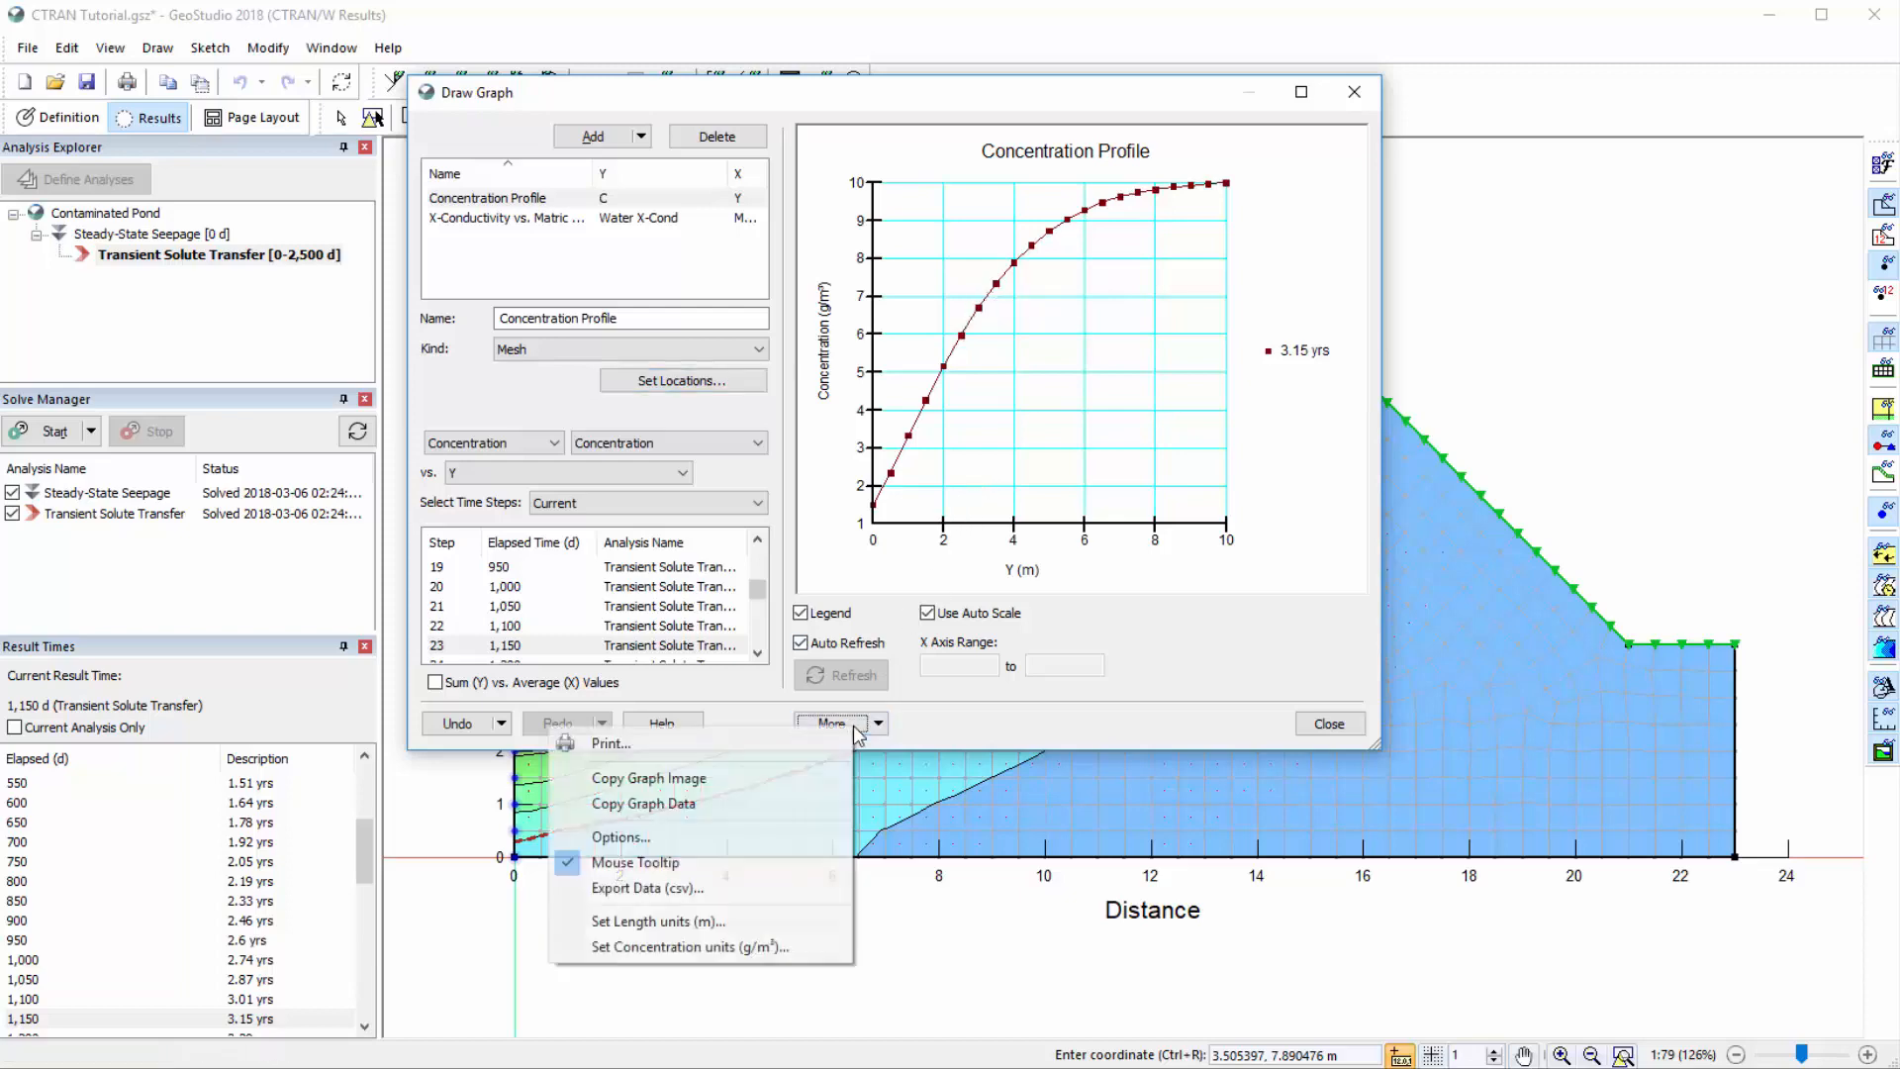
{"action": "left_click", "coordinate": [753, 837]}
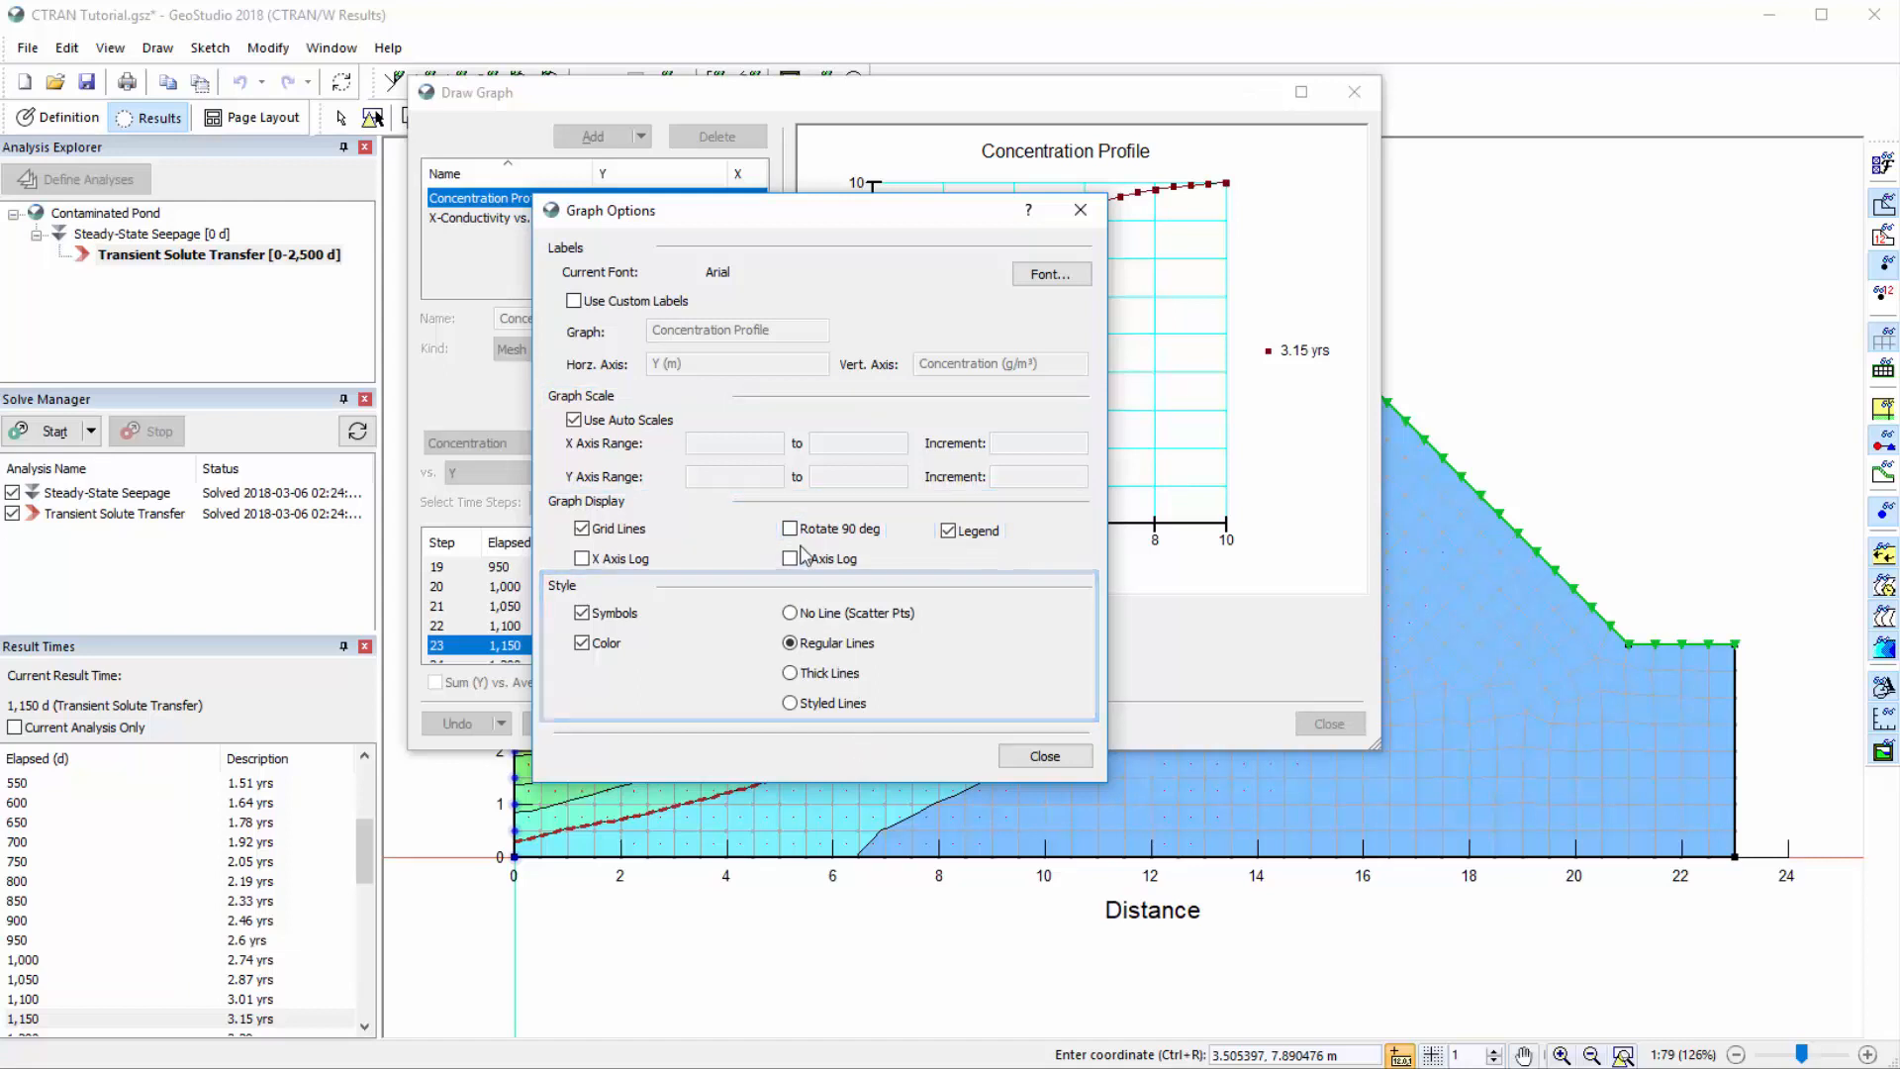
{"action": "left_click", "coordinate": [789, 529]}
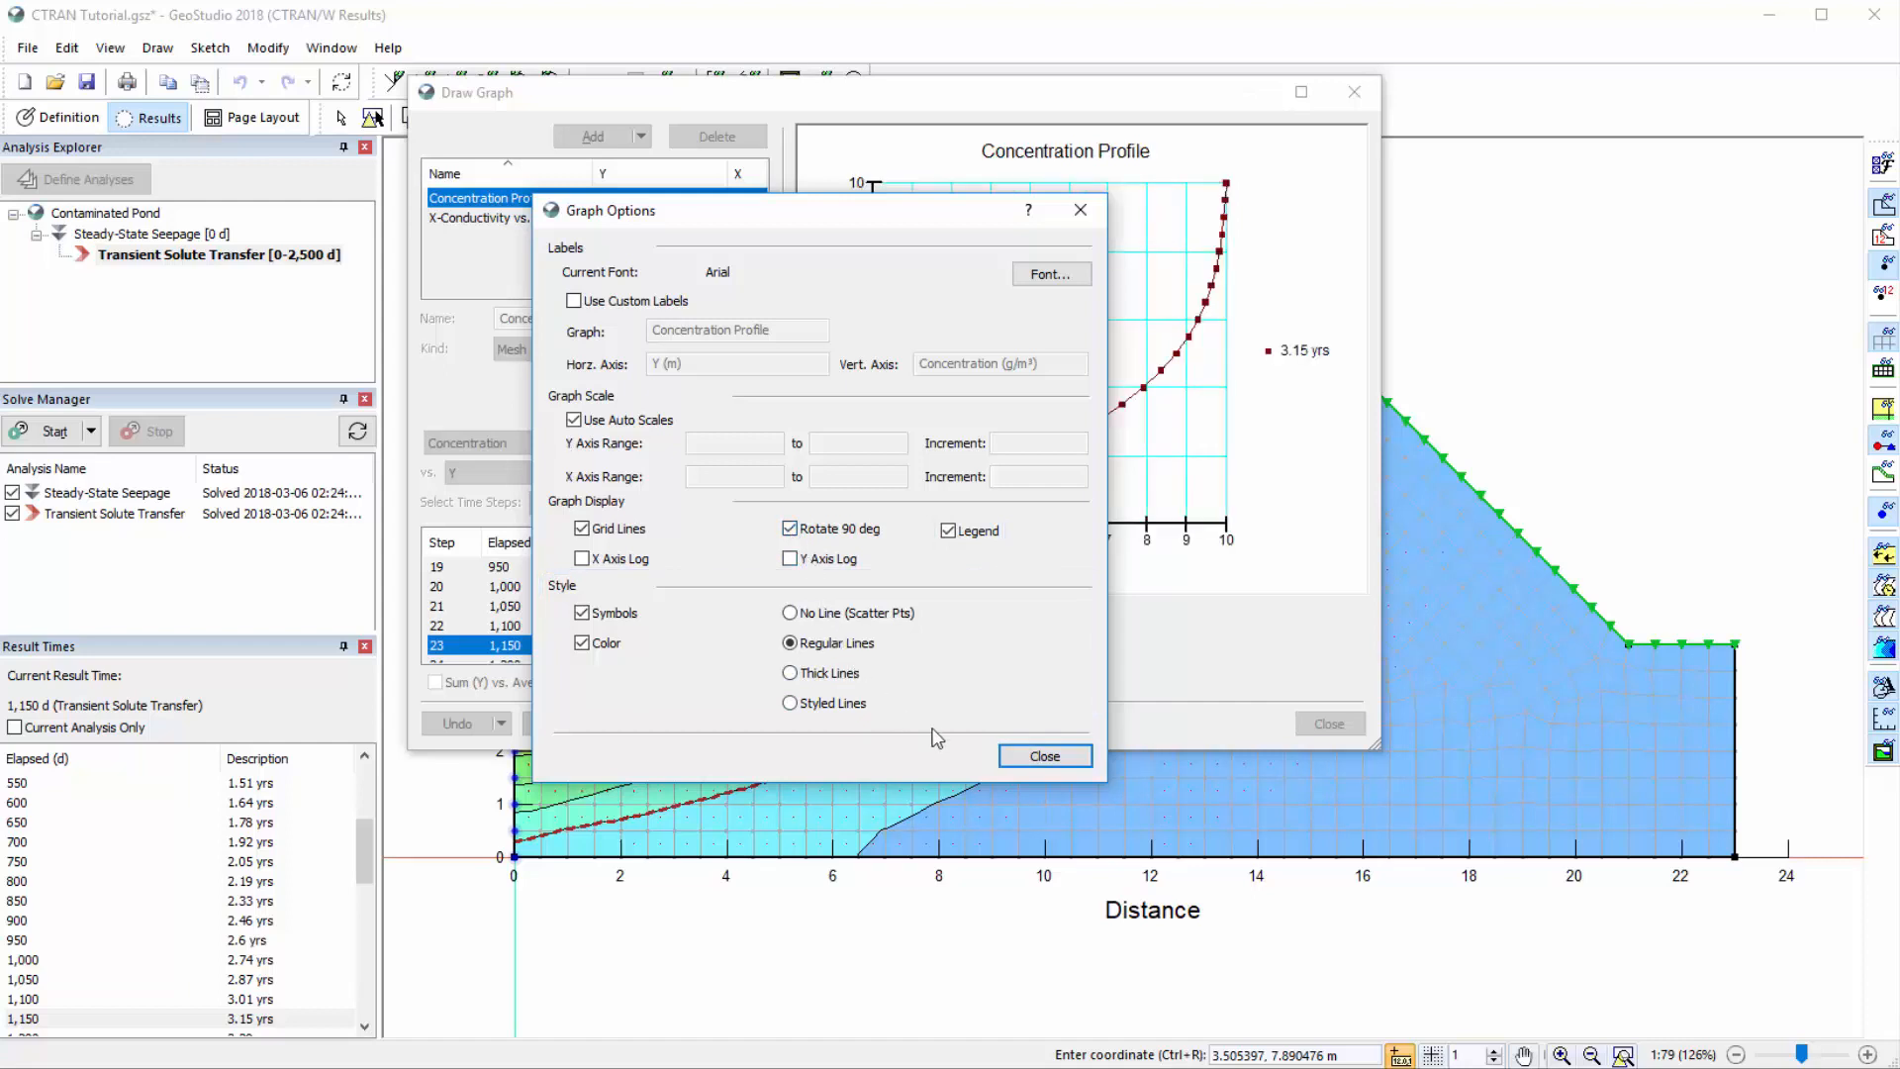
{"action": "left_click", "coordinate": [1044, 756]}
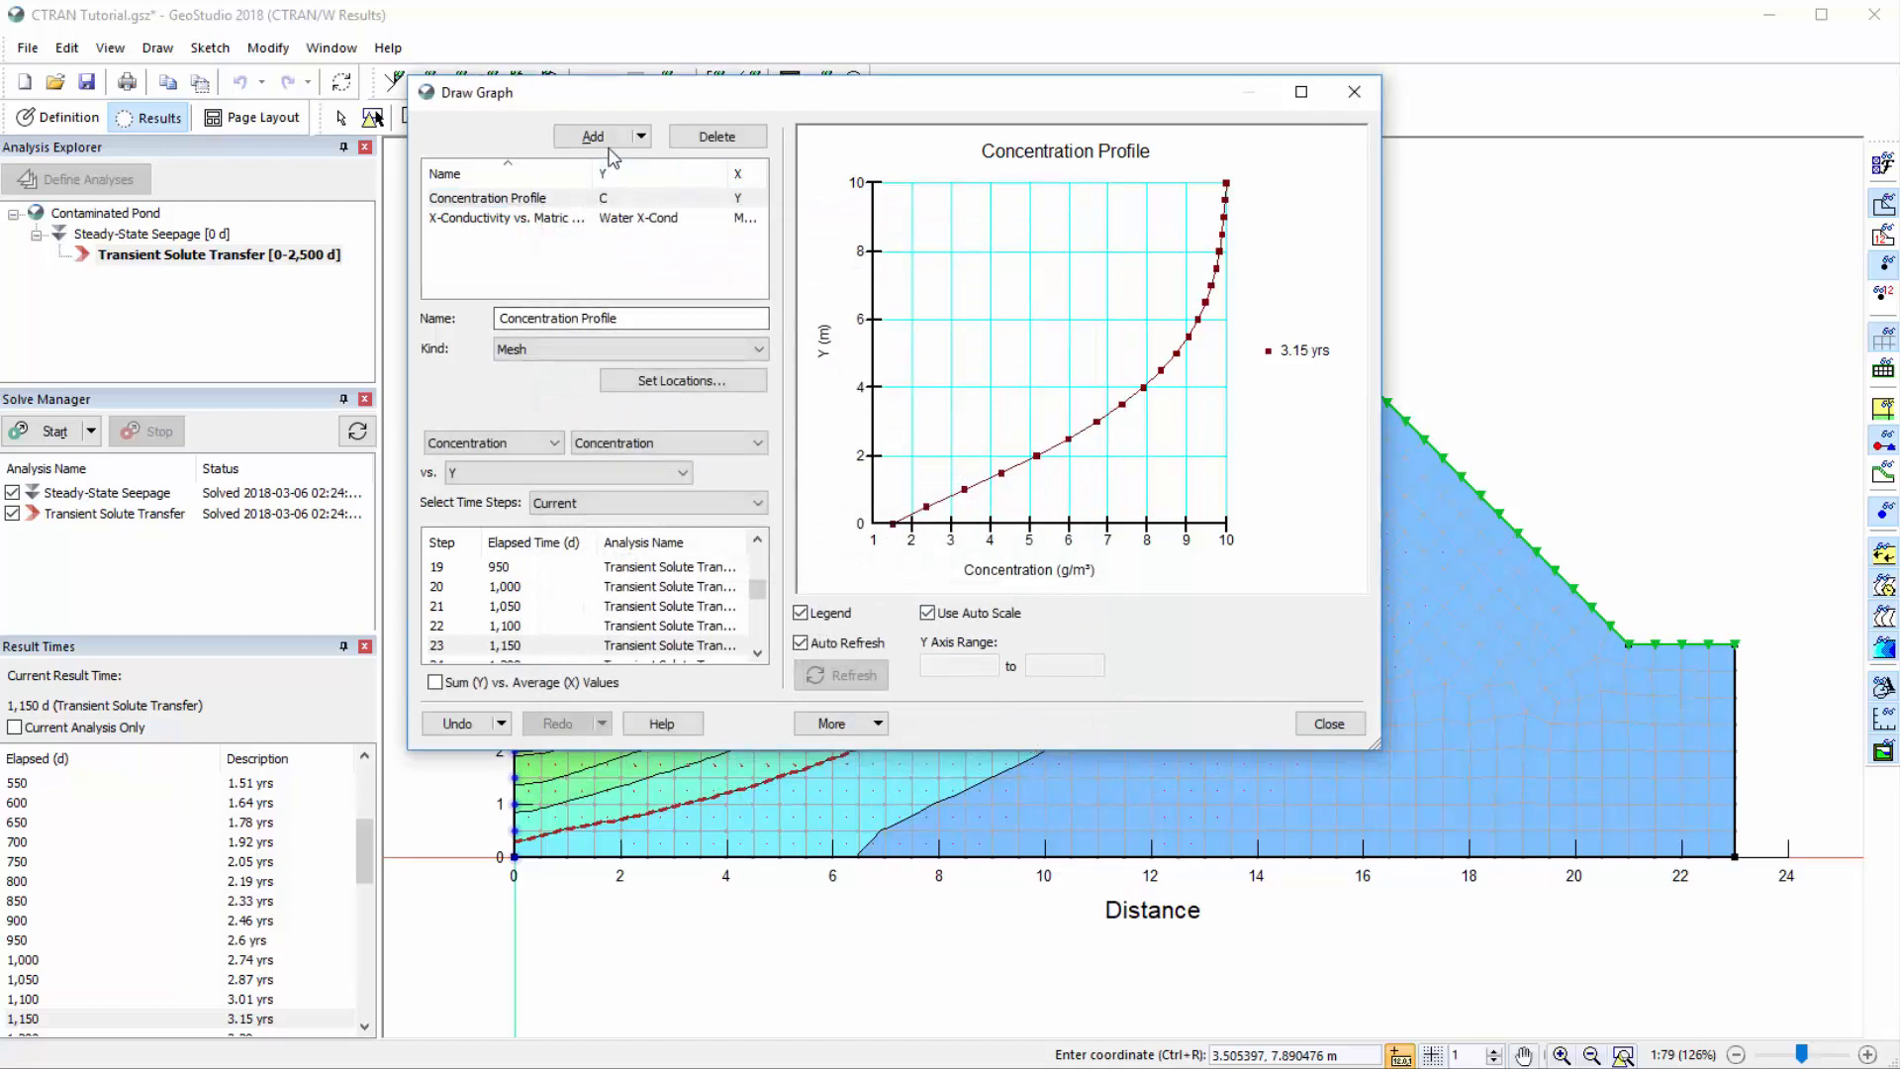
Add another graph named Cumulative Mass Exiting Domain
{"action": "left_click", "coordinate": [594, 138]}
{"action": "left_click_drag", "start_coordinate": [594, 315], "coordinate": [497, 316]}
{"action": "key", "text": "BackSpace"}
{"action": "type", "text": "Cumulative Mass"}
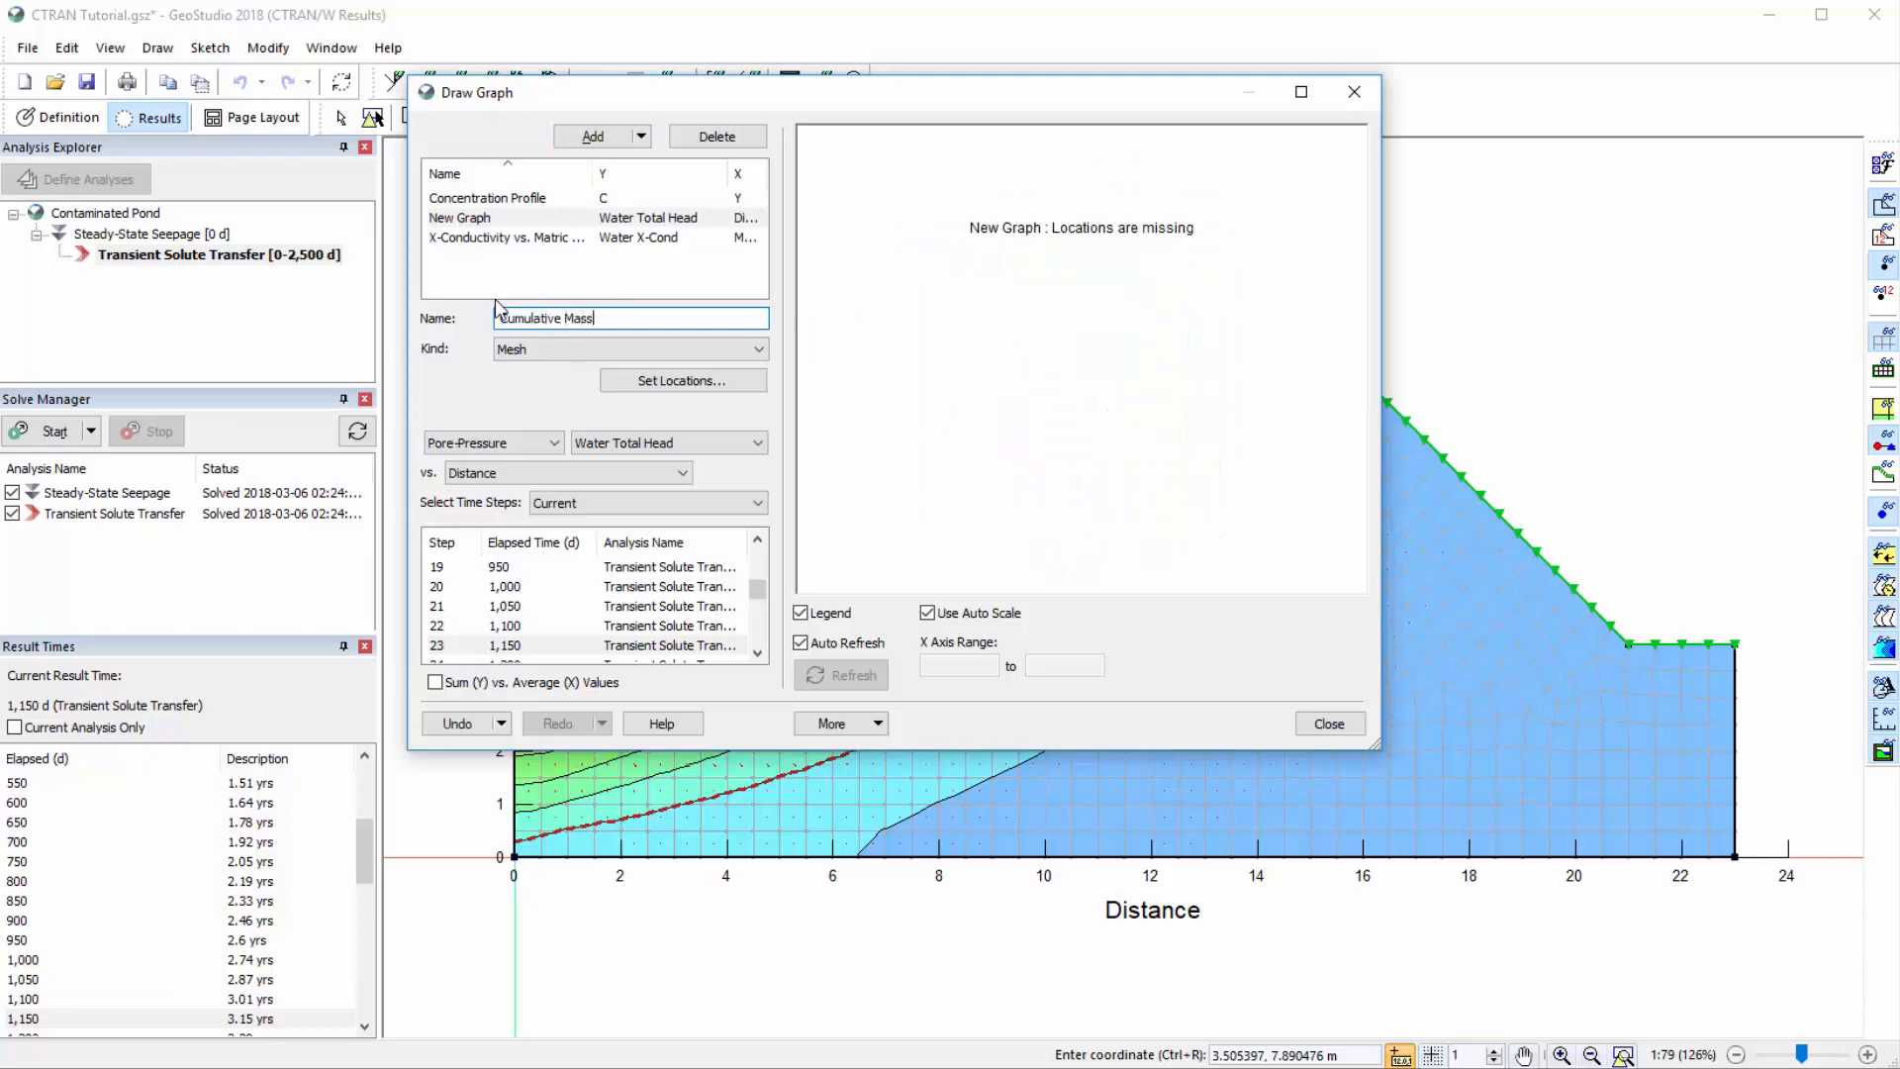
{"action": "type", "text": " Exiting Domain"}
Set the graph's locations to the downstream slope and toe lines as geometry items and show the graph
{"action": "left_click", "coordinate": [614, 386]}
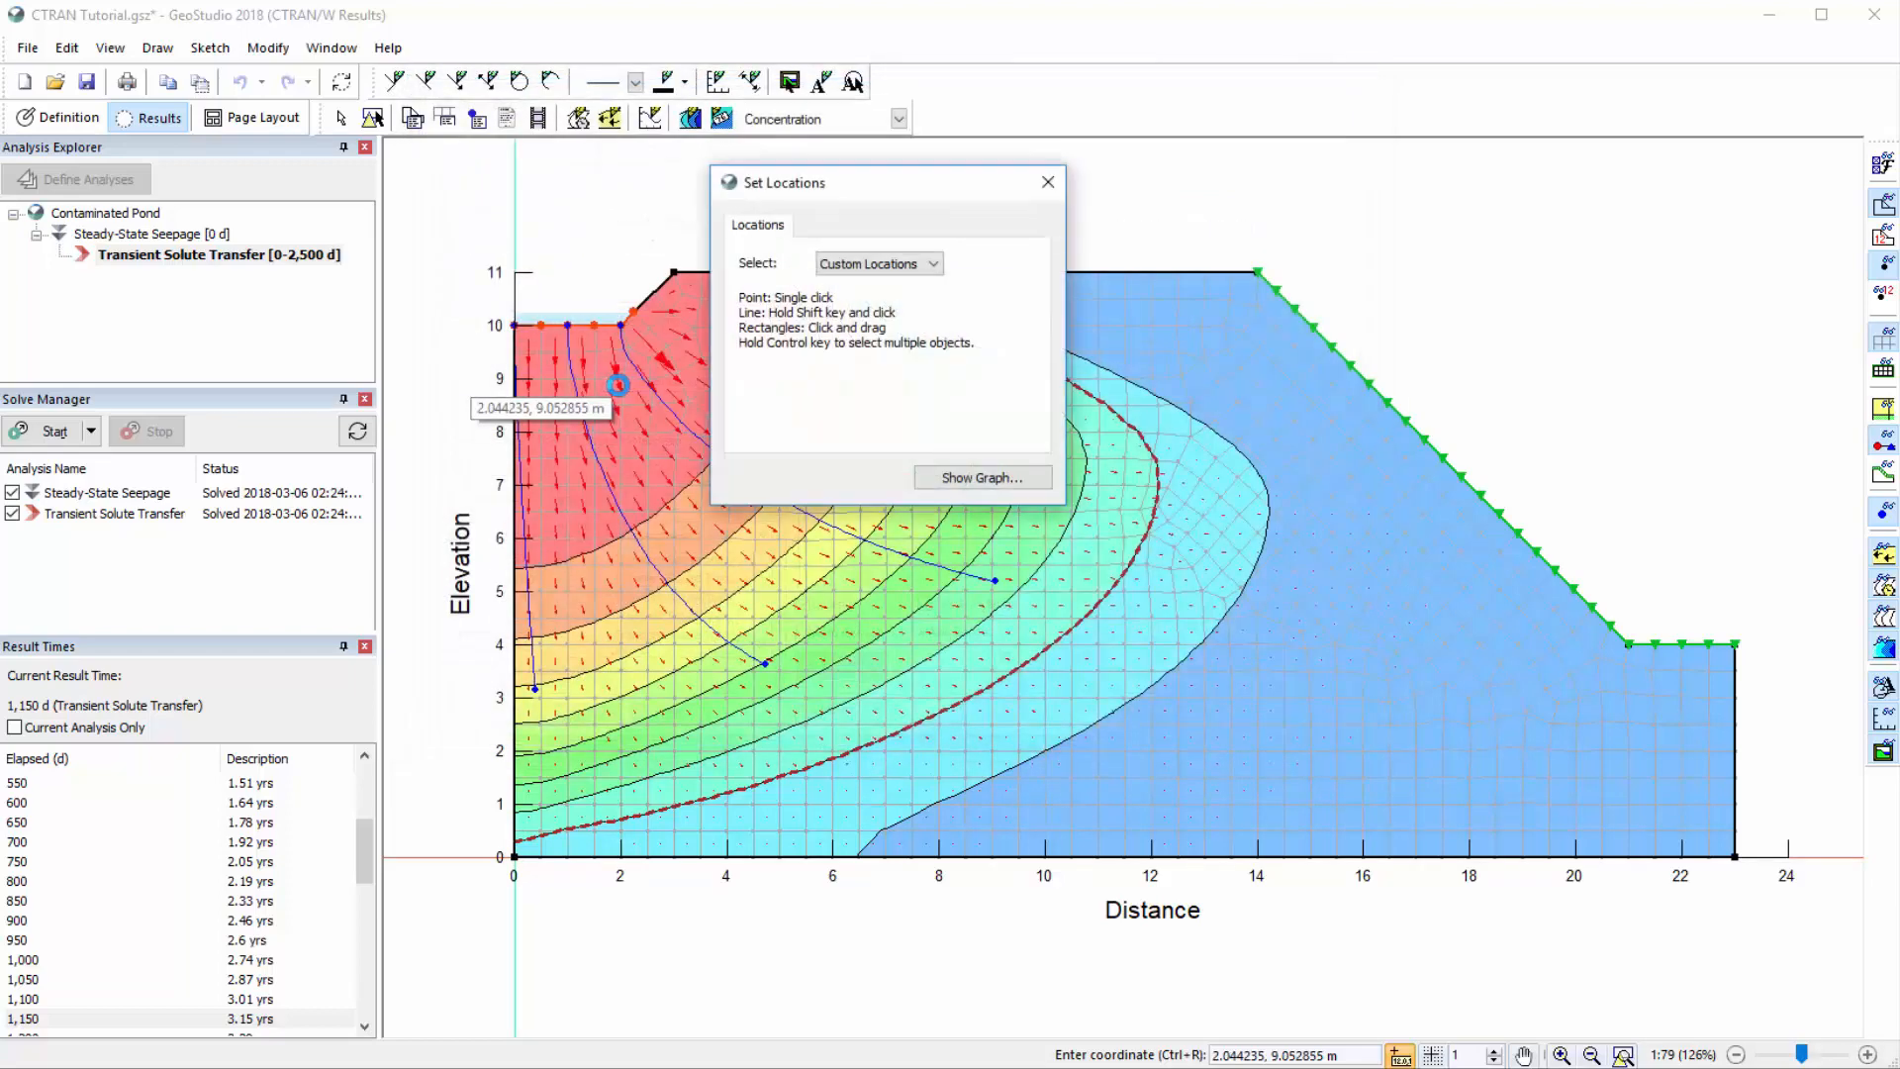
{"action": "left_click", "coordinate": [861, 265]}
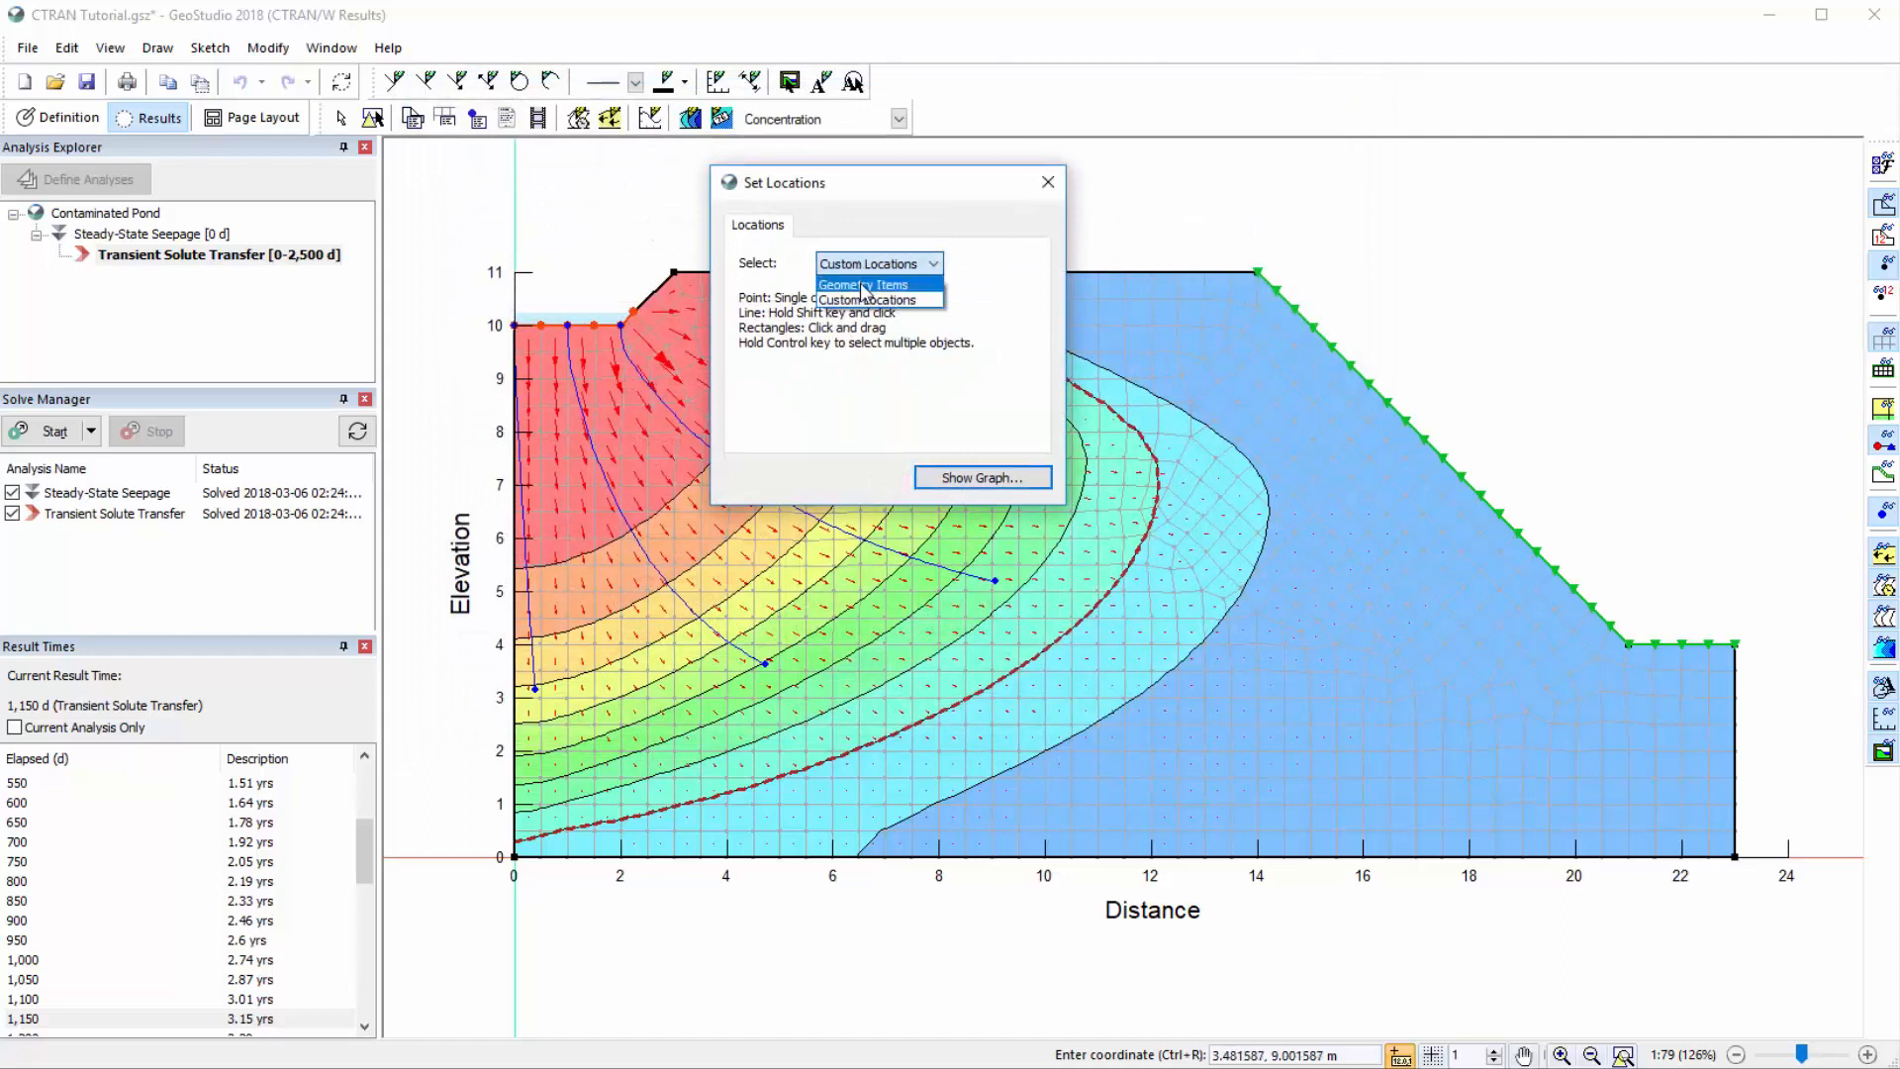
{"action": "left_click", "coordinate": [863, 286]}
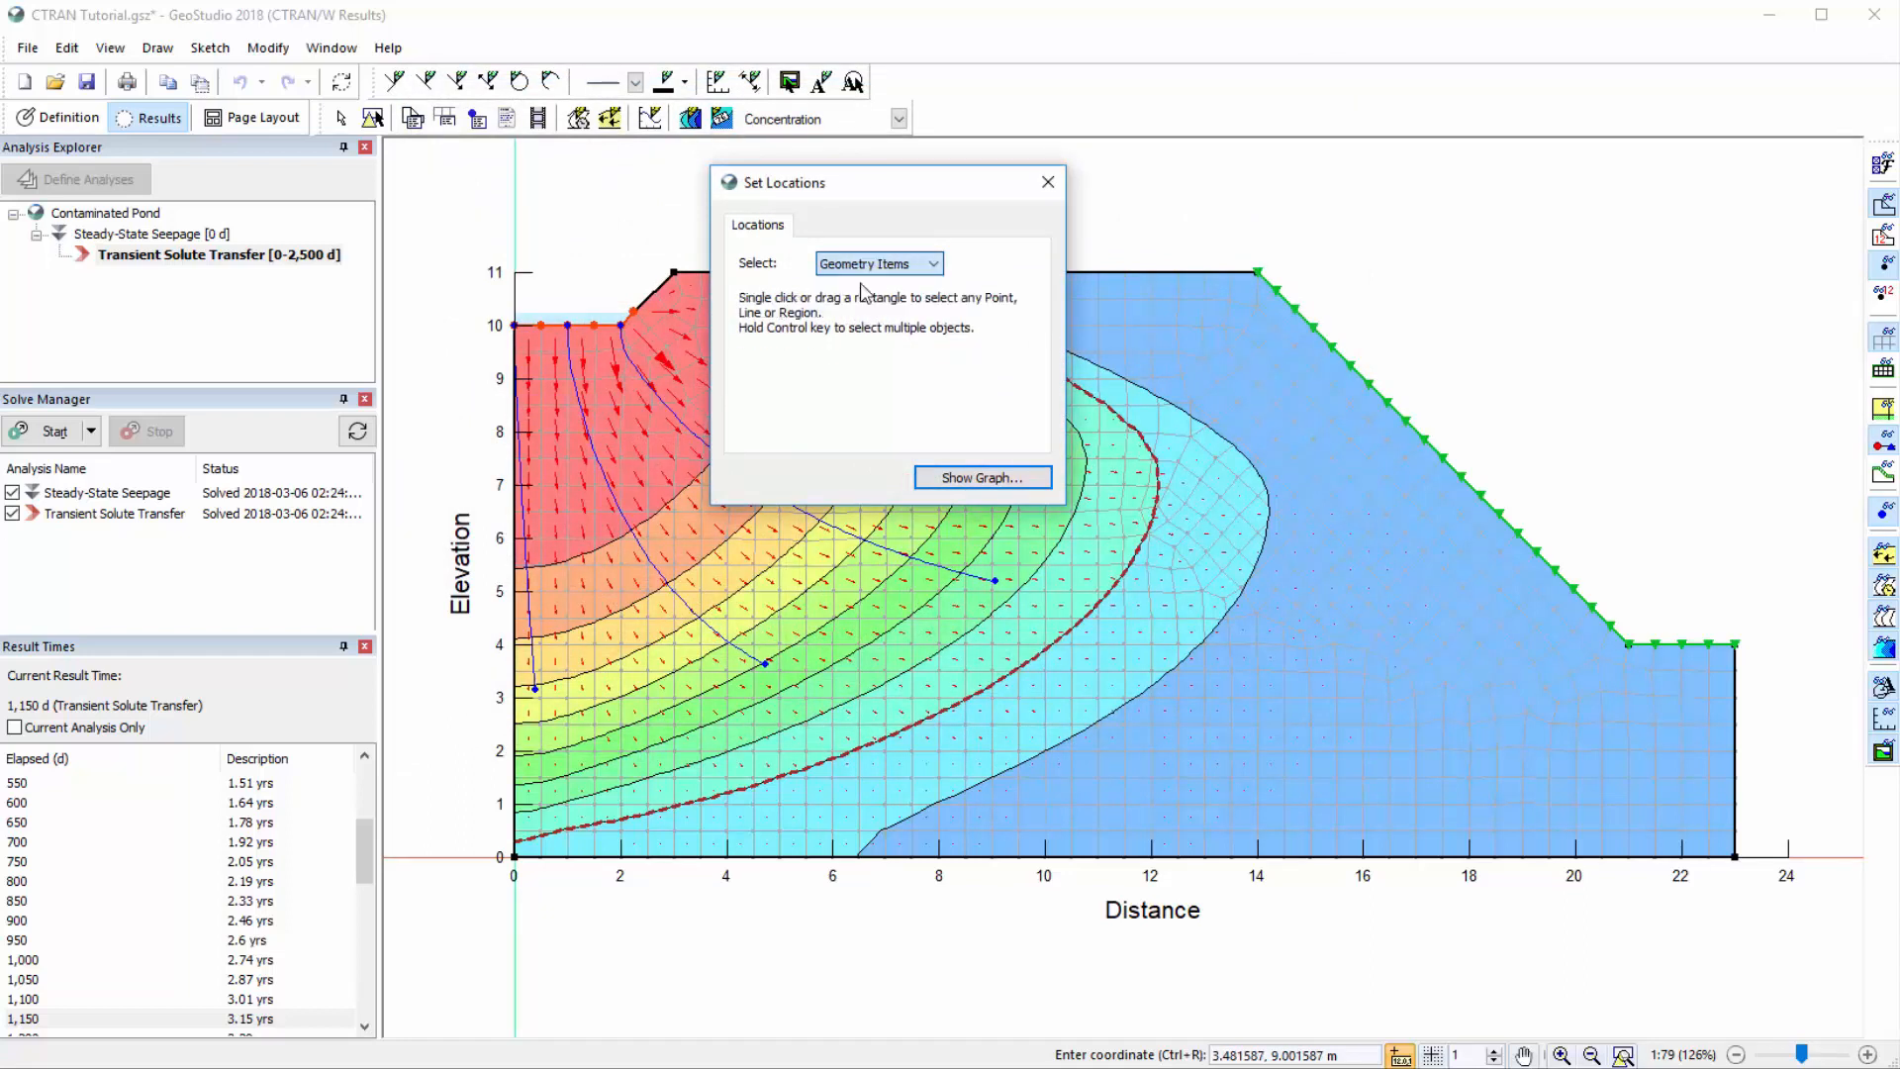
{"action": "left_click", "coordinate": [1344, 360]}
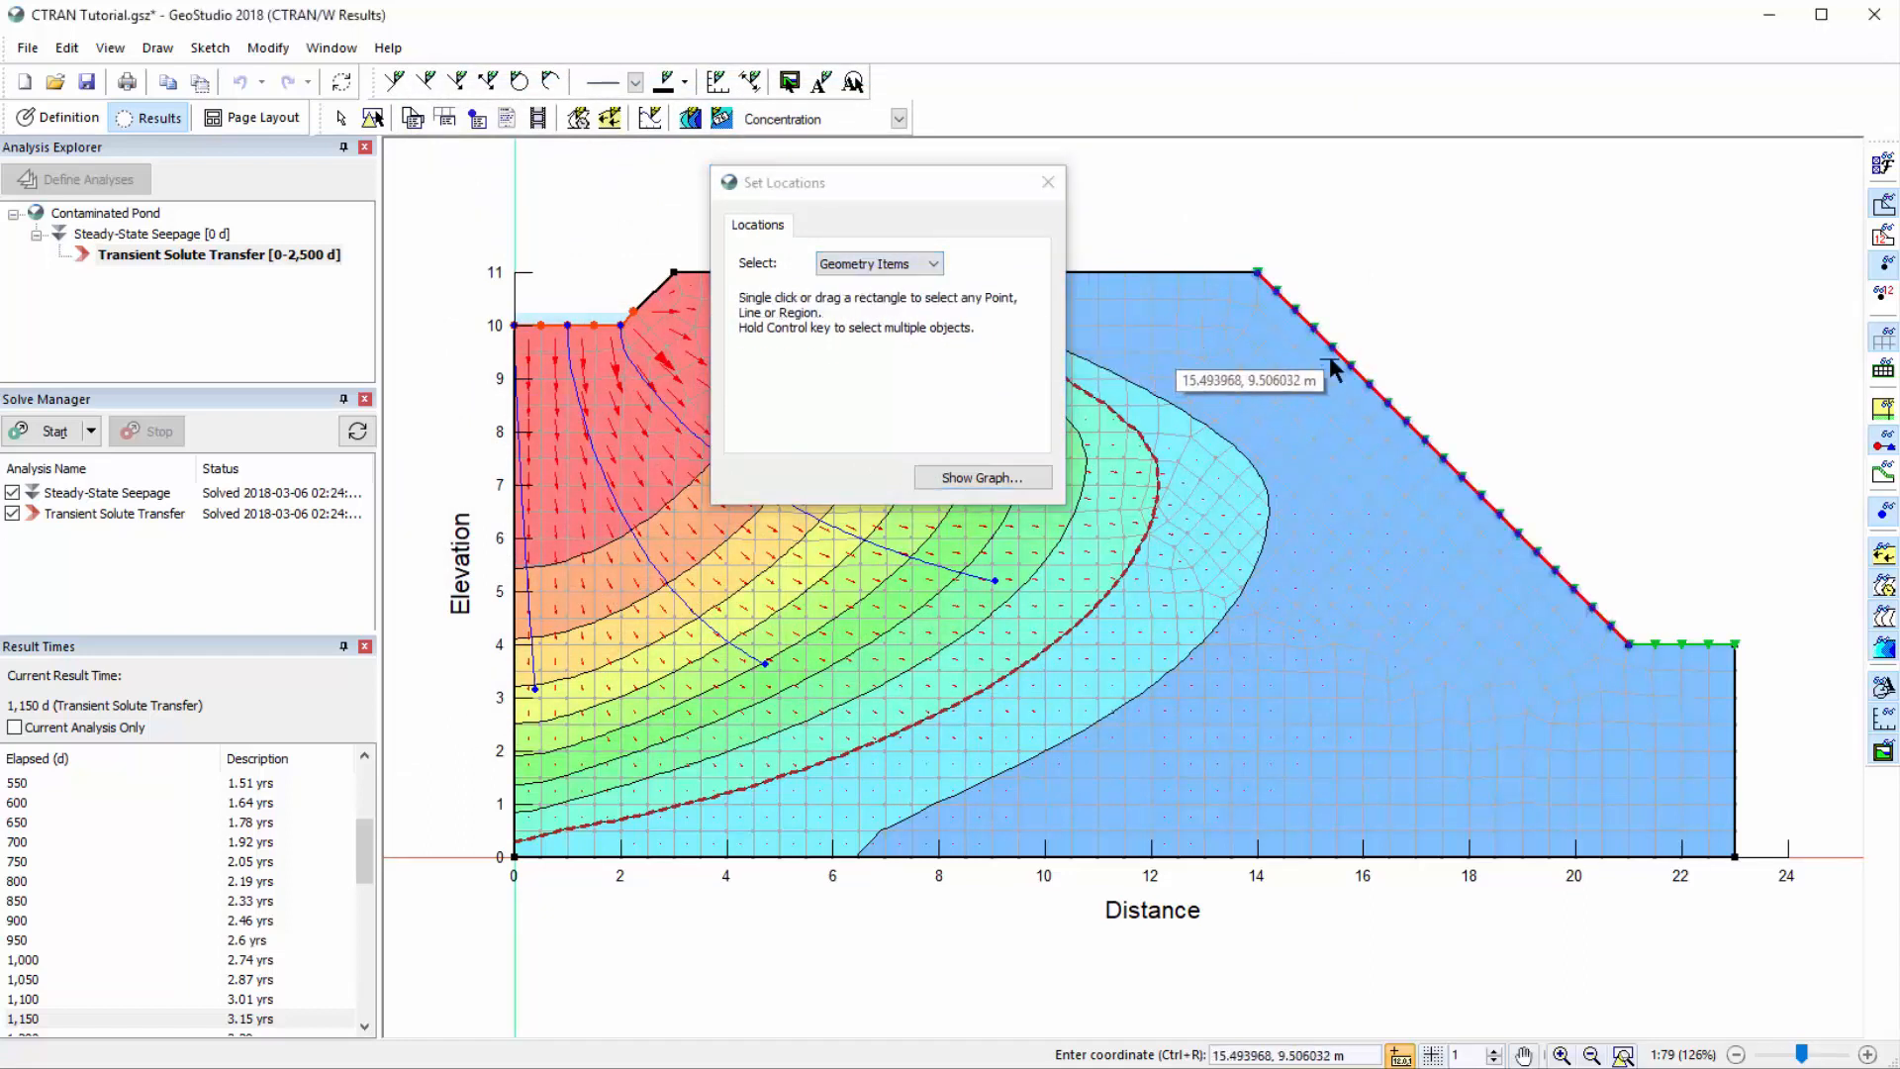
{"action": "left_click", "coordinate": [1656, 644], "text": "ctrl"}
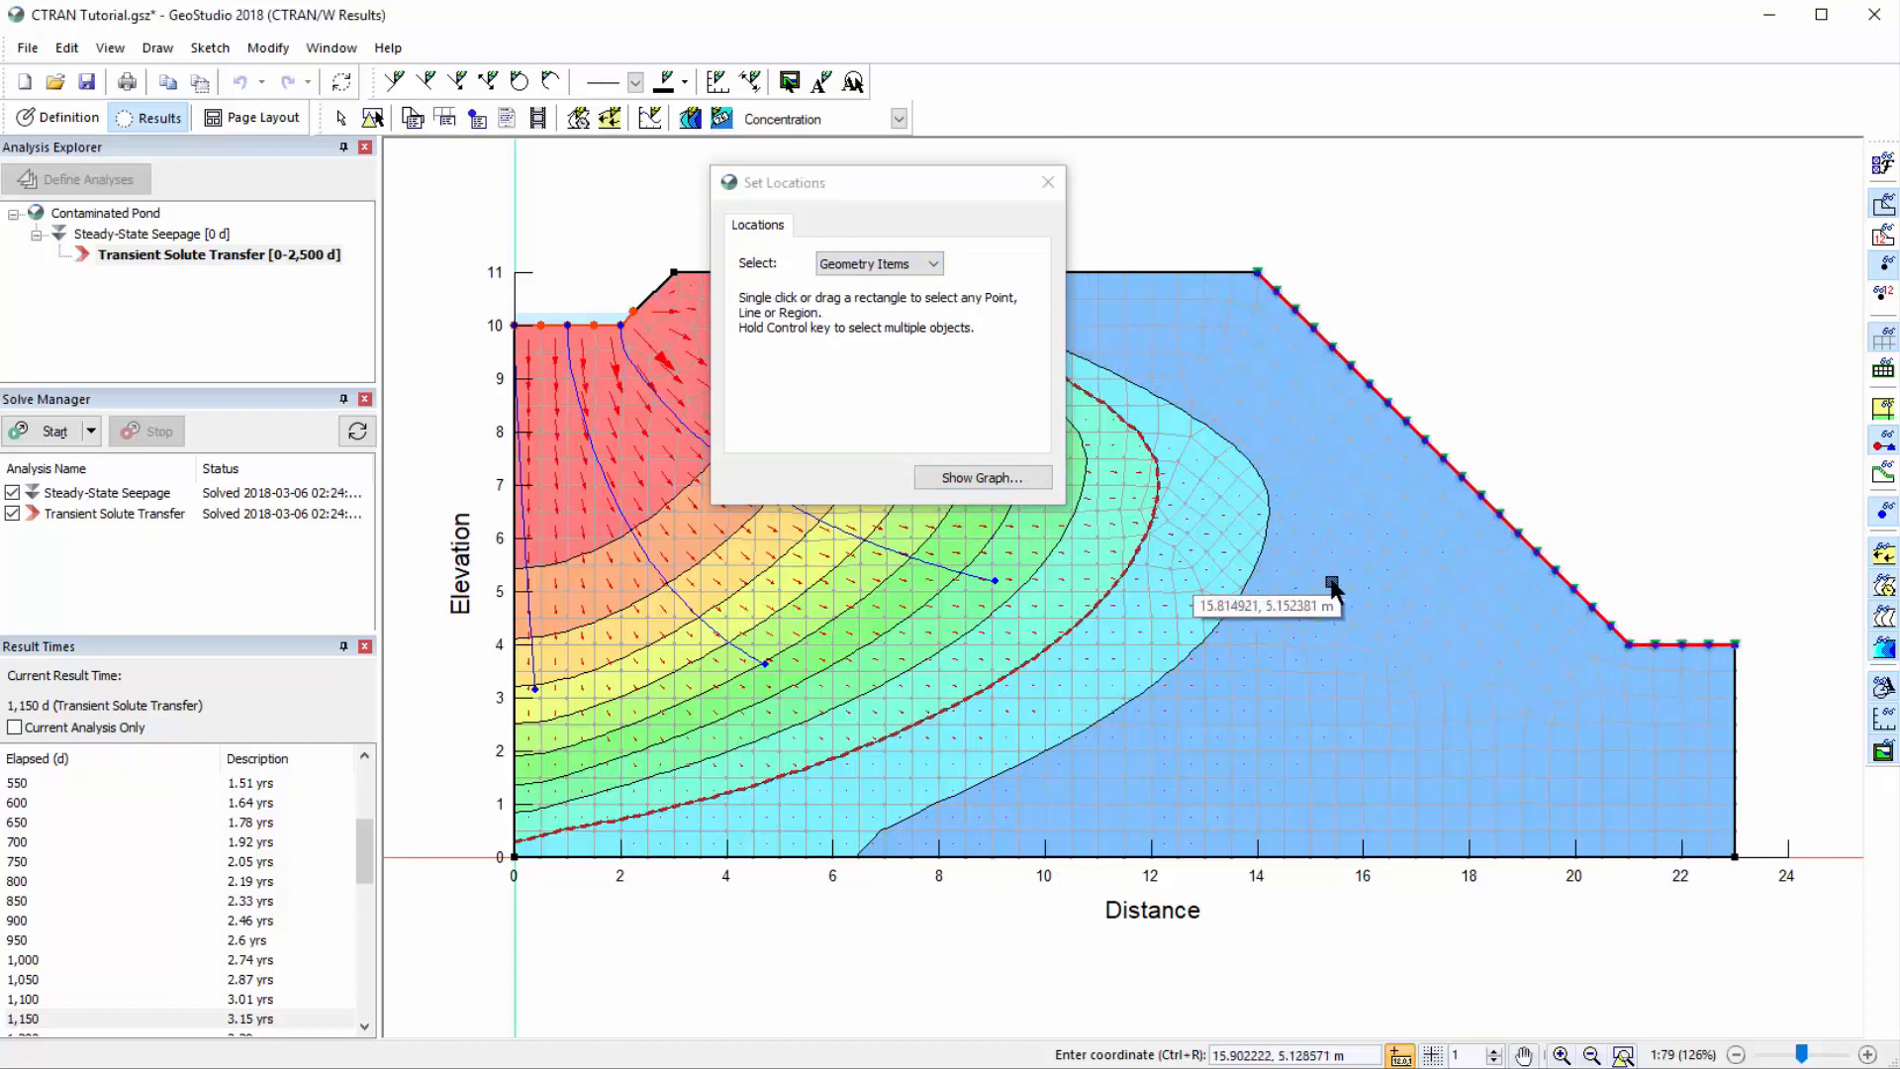
{"action": "left_click", "coordinate": [983, 478]}
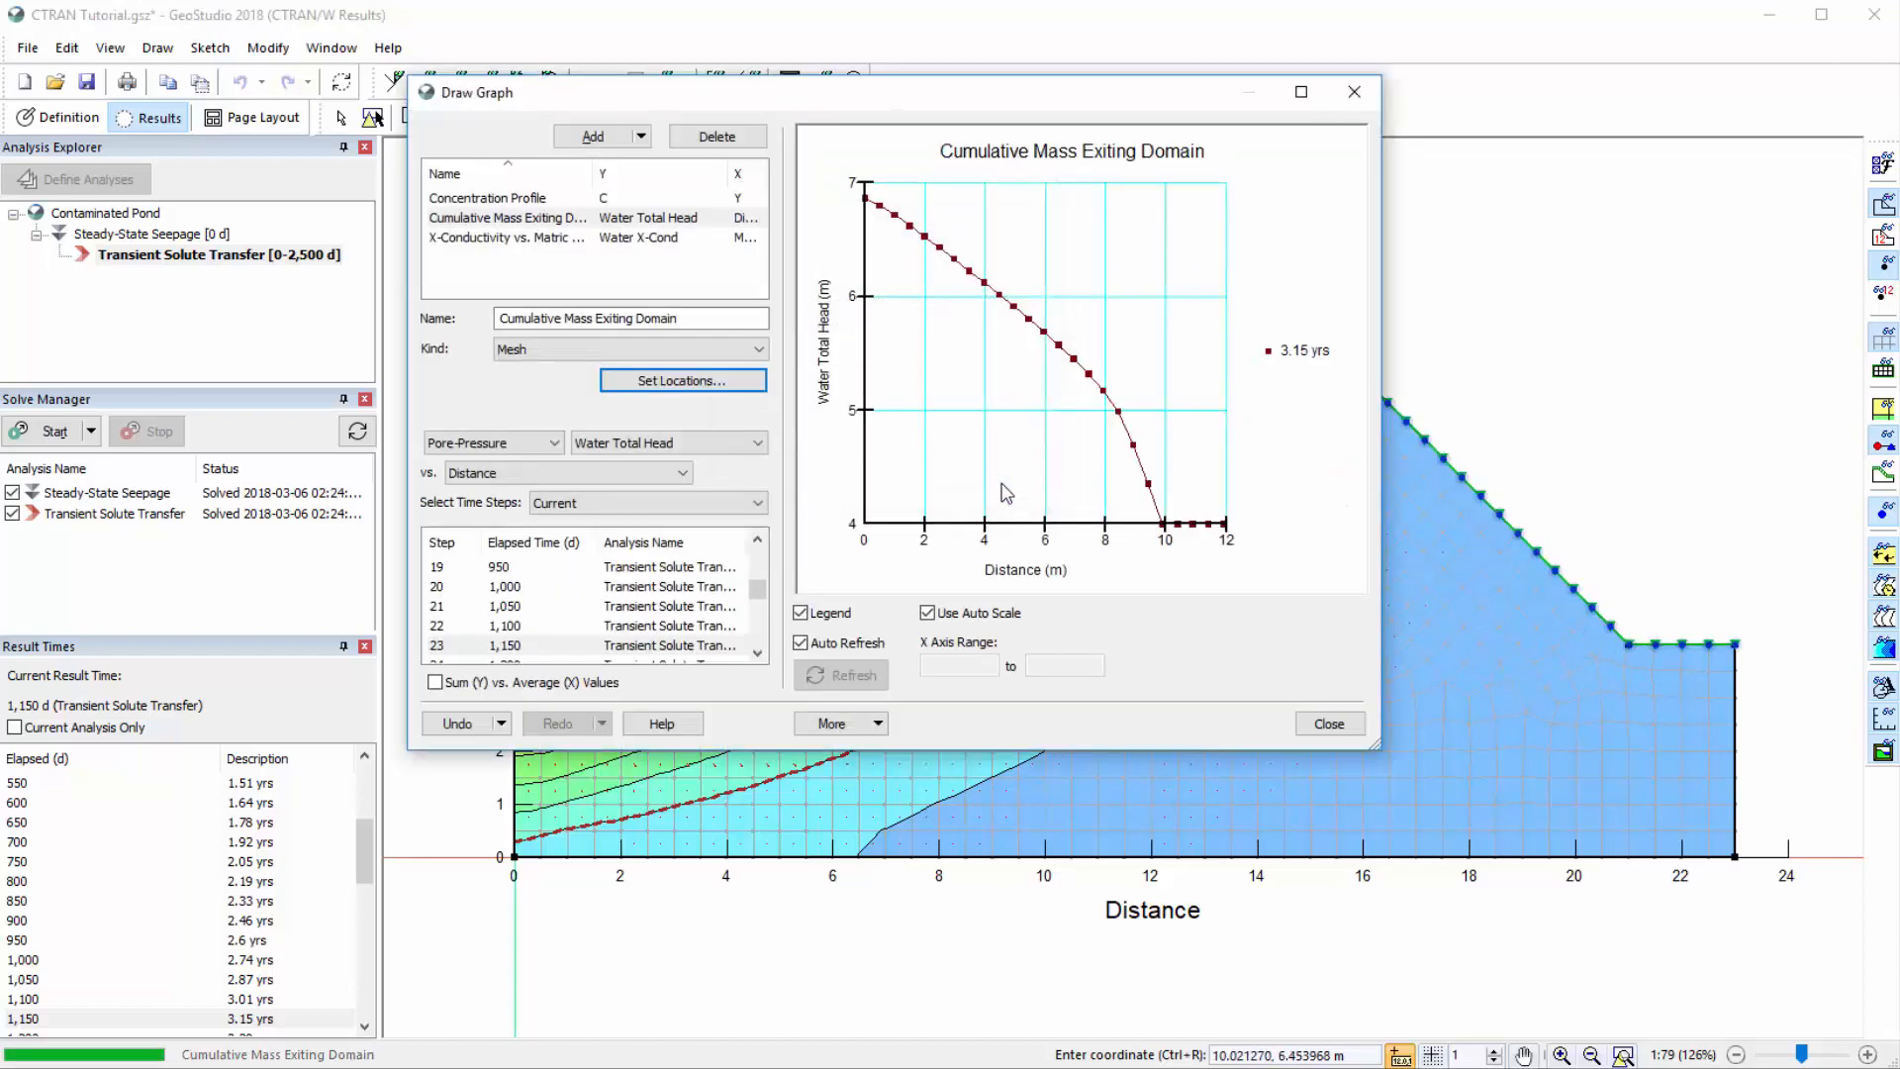
Plot the Mass Flow parameter Cumulative Solute Mass versus Time in the Cumulative Mass Exiting Domain graph
{"action": "left_click", "coordinate": [540, 443]}
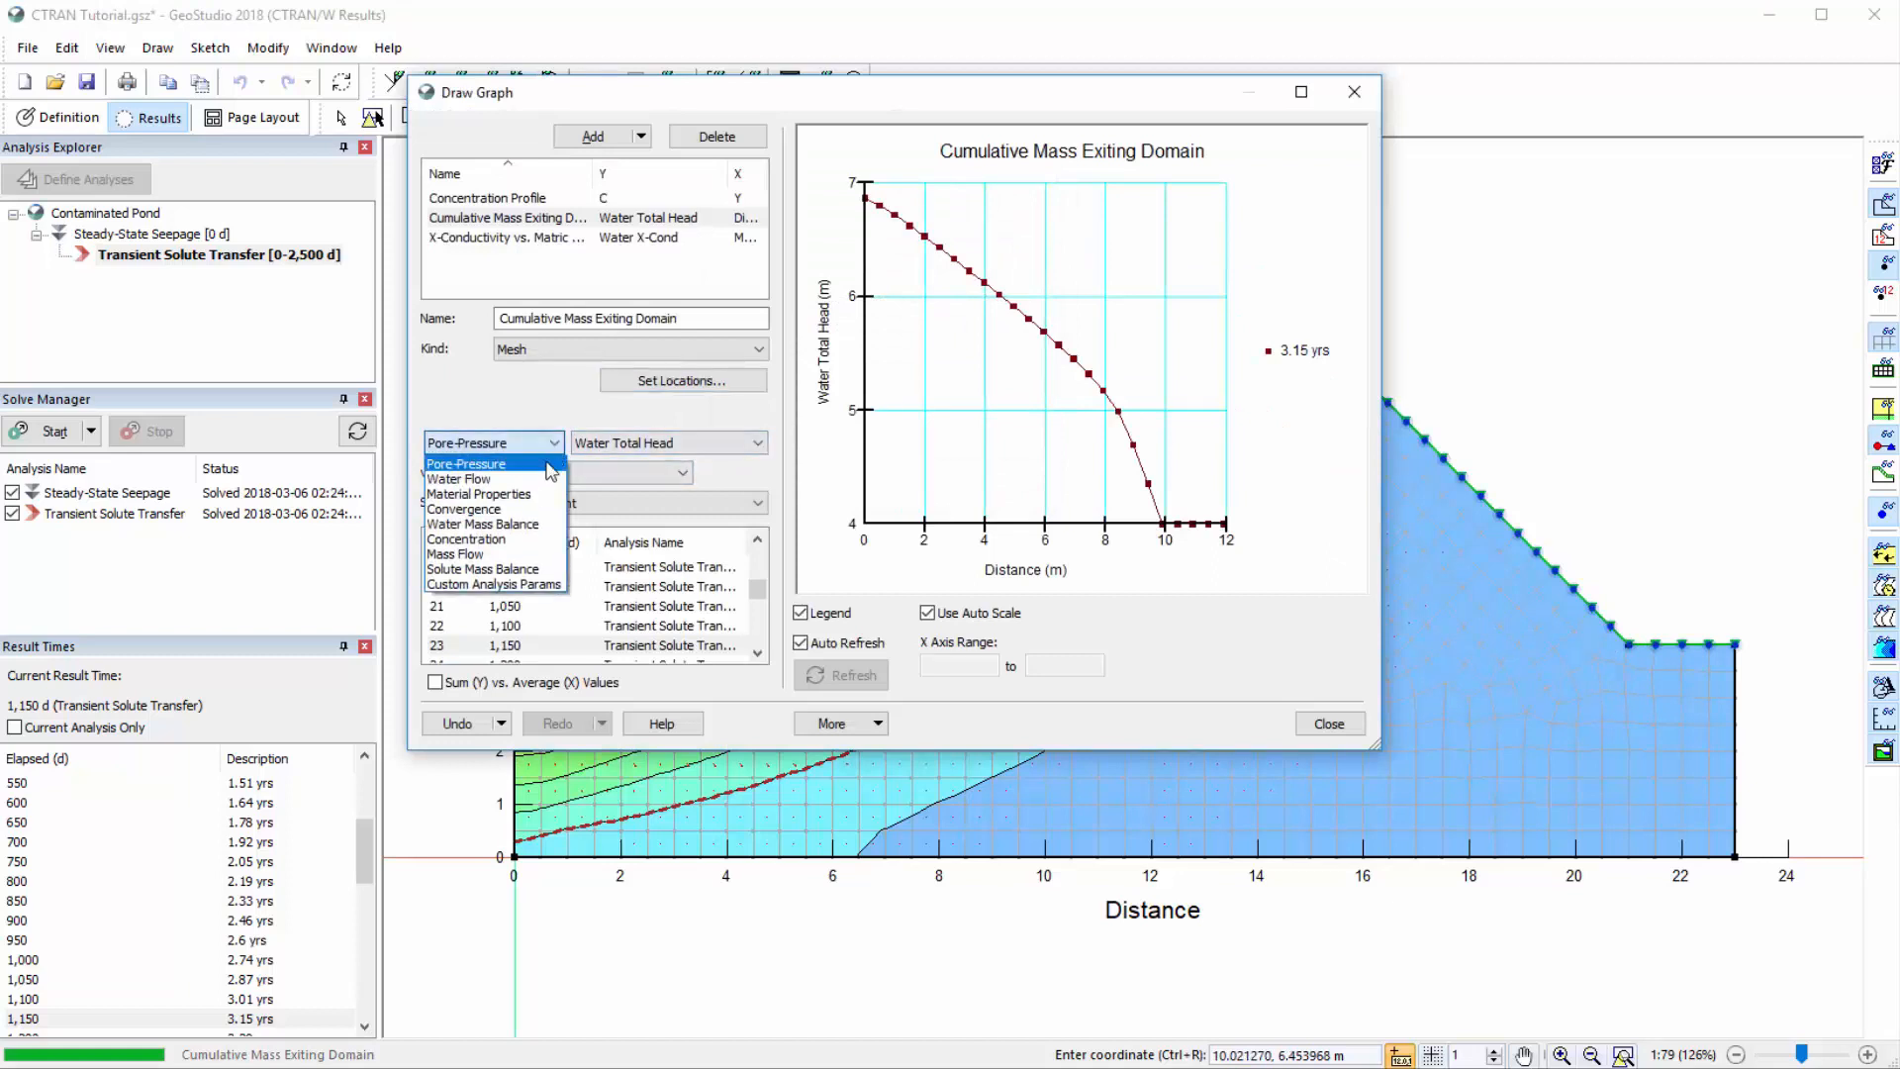
{"action": "left_click", "coordinate": [502, 554]}
{"action": "left_click", "coordinate": [604, 442]}
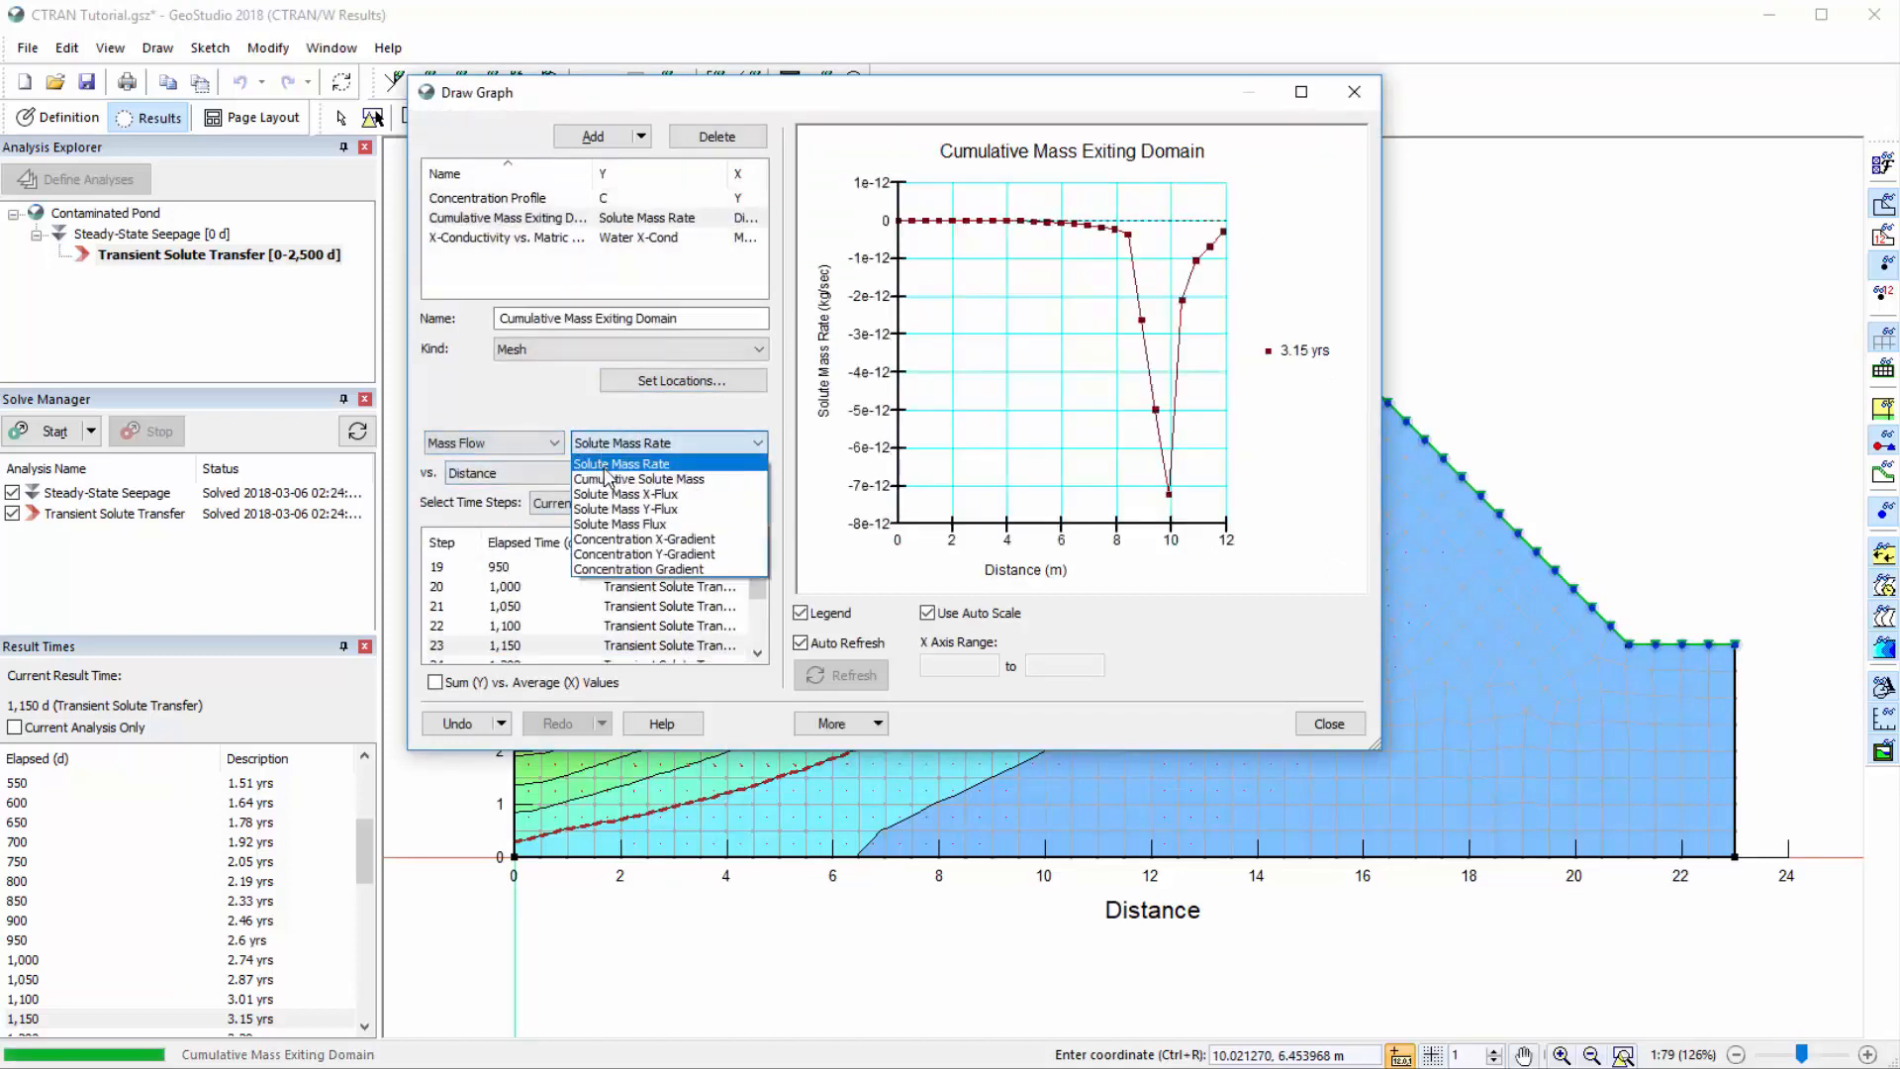
{"action": "left_click", "coordinate": [606, 479]}
{"action": "left_click", "coordinate": [600, 473]}
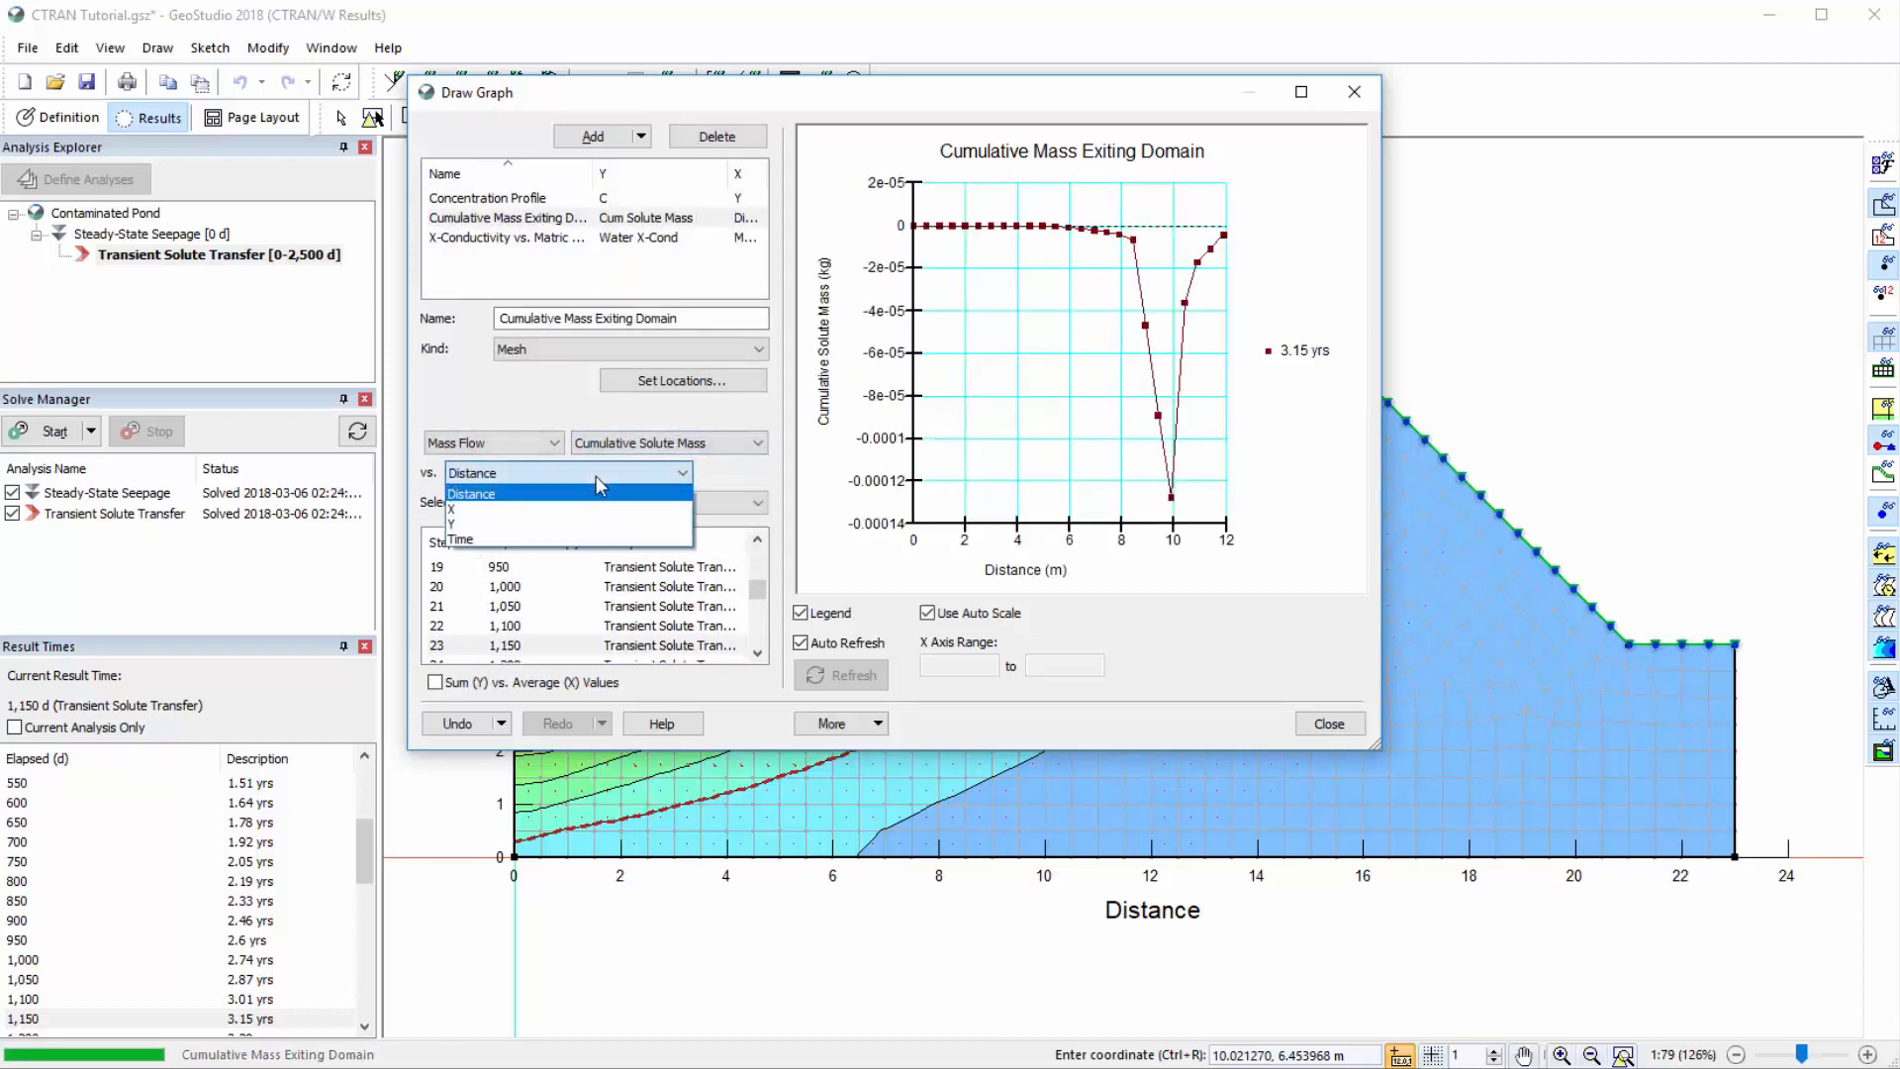
{"action": "left_click", "coordinate": [584, 538]}
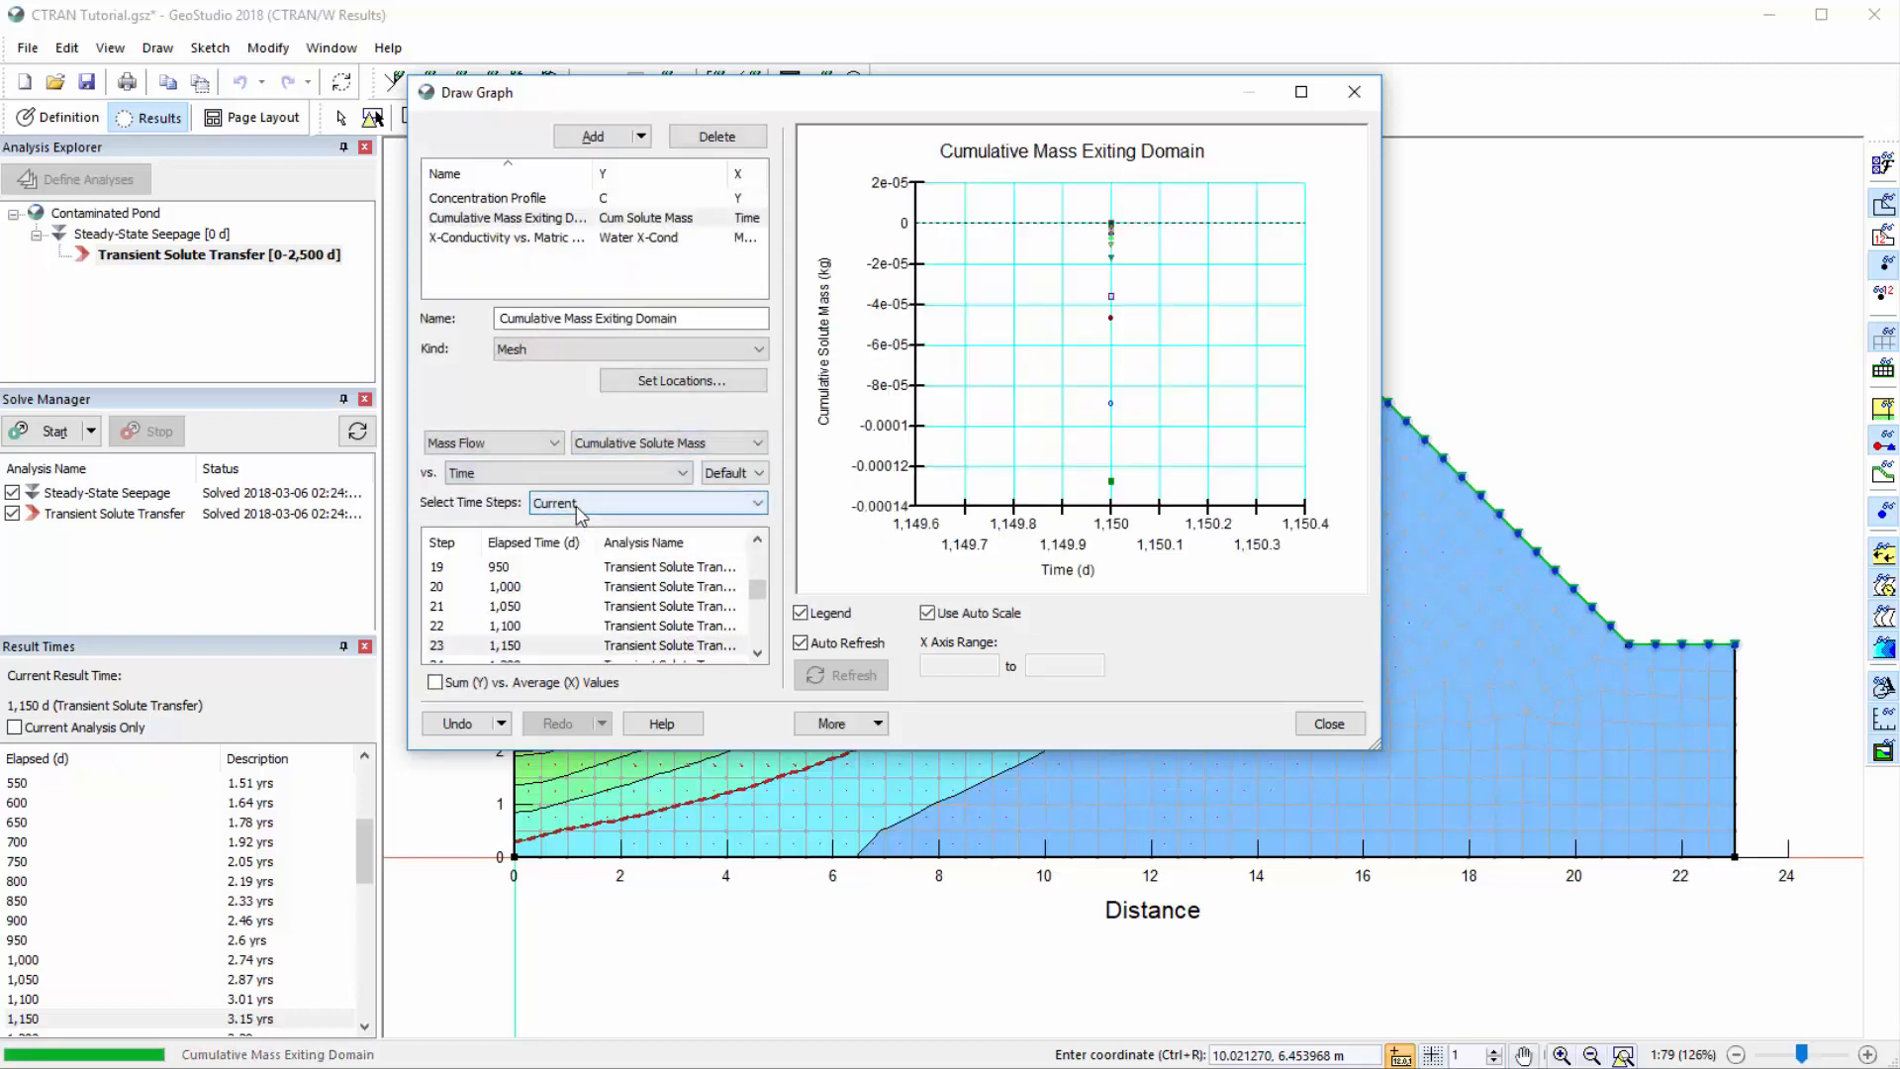
Include all time steps in the graph and combine the locations with Sum (Y) vs. Average (X) Values
{"action": "left_click", "coordinate": [578, 504]}
{"action": "left_click", "coordinate": [582, 555]}
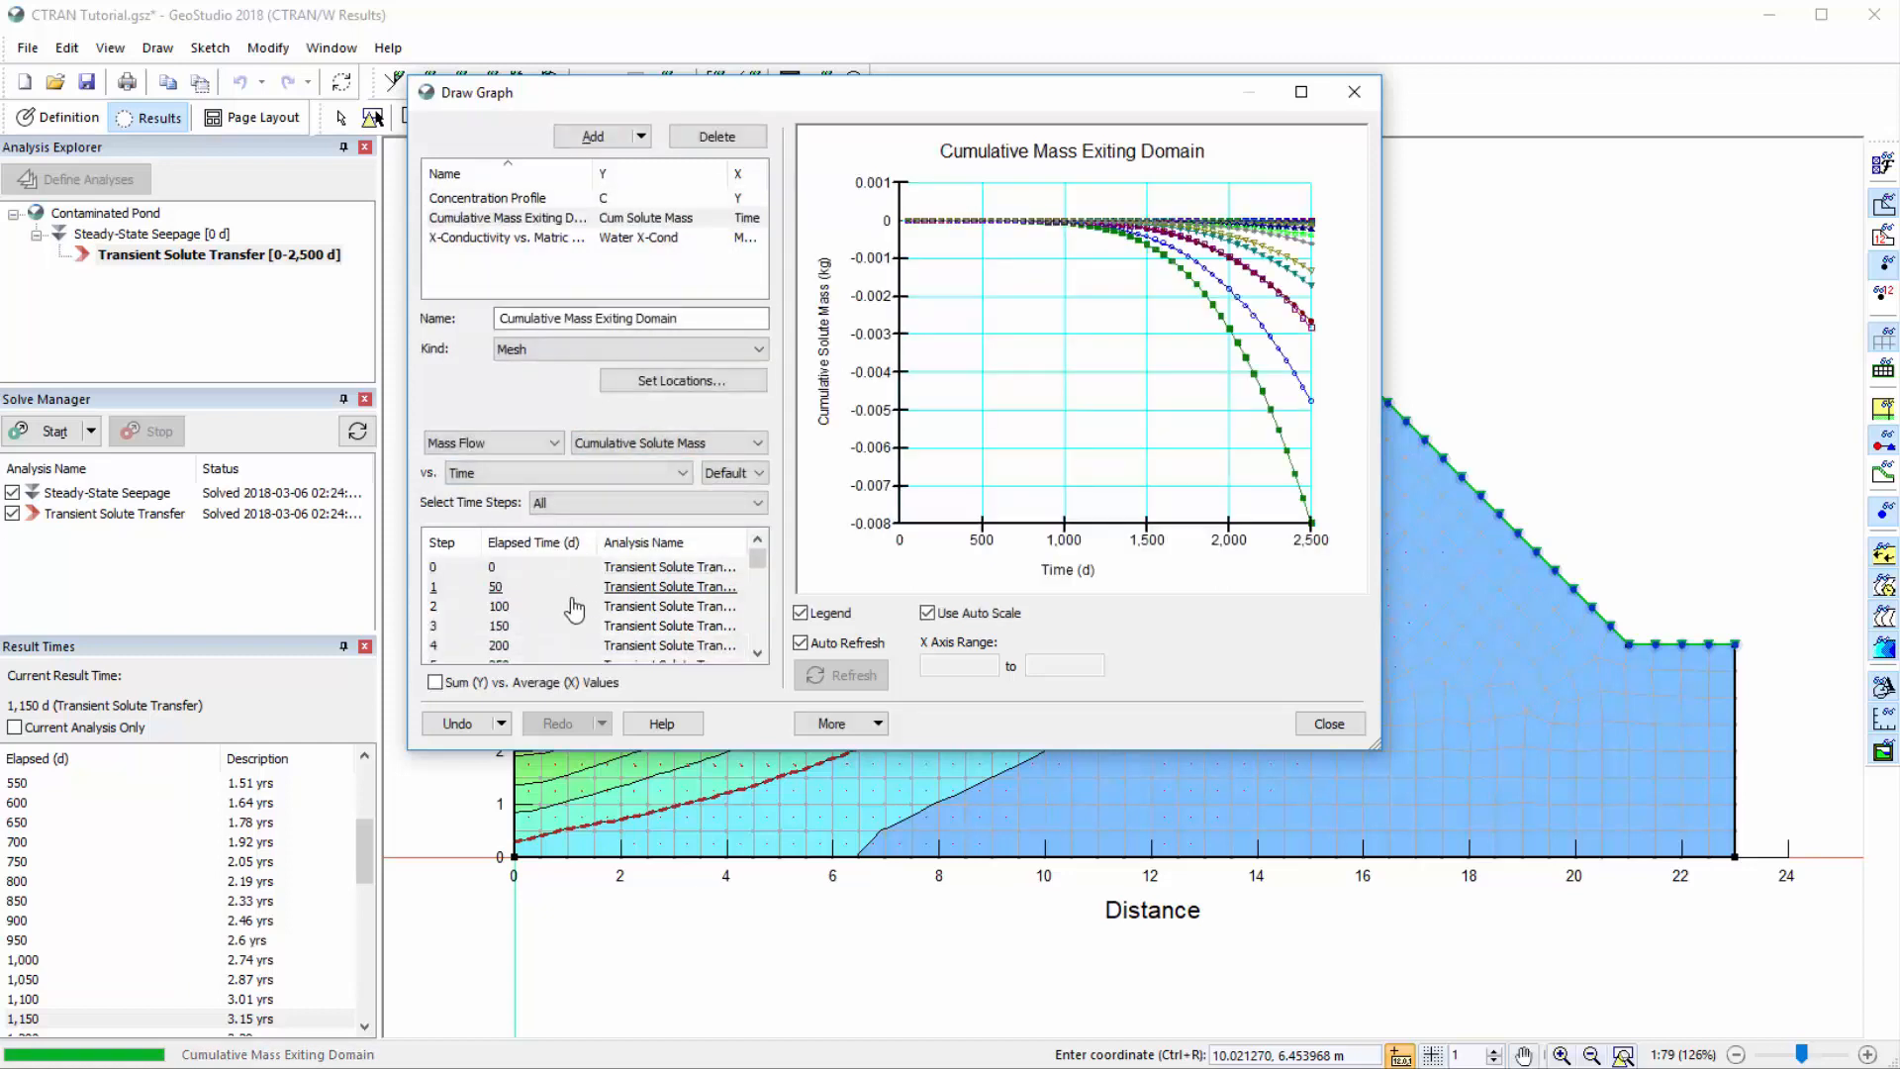
{"action": "left_click", "coordinate": [436, 682]}
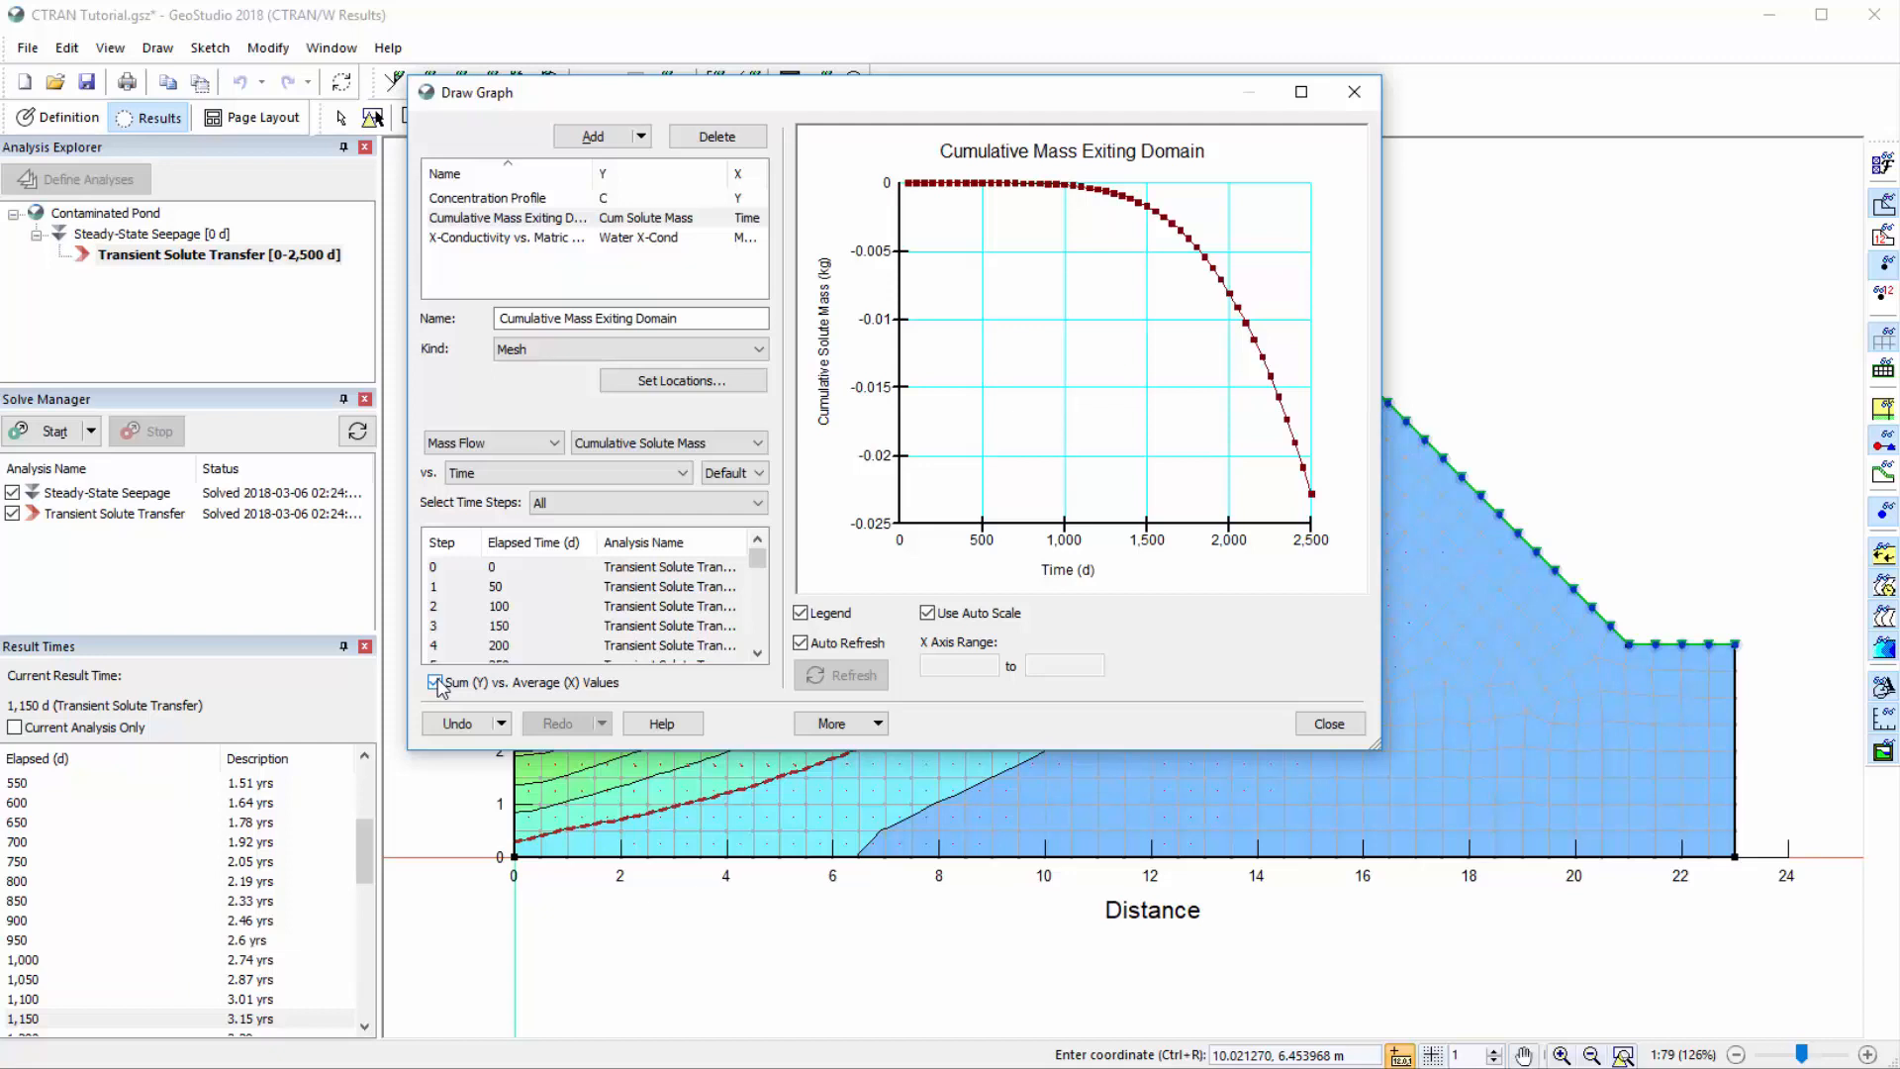
Review the graph's additional options, and consult the Draw Graph help topic and the help home page
{"action": "left_click", "coordinate": [842, 726]}
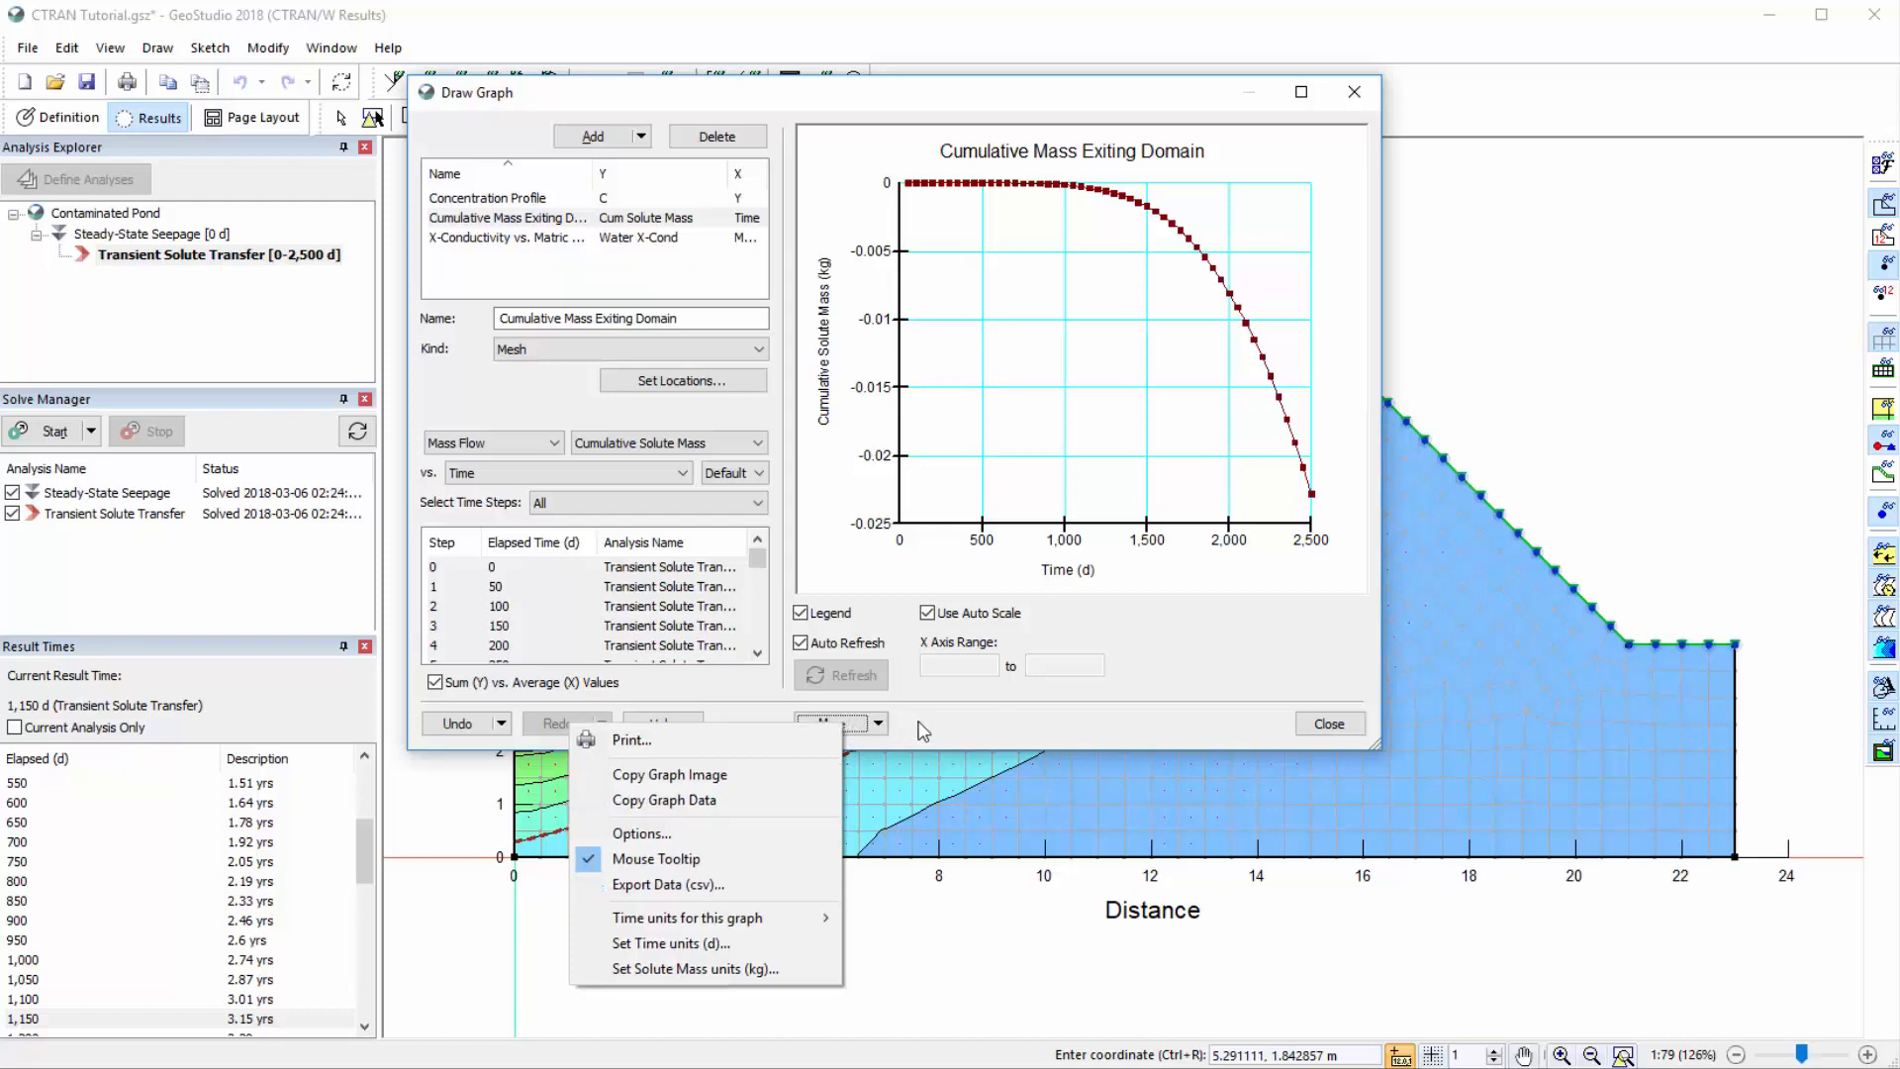
{"action": "left_click", "coordinate": [923, 730]}
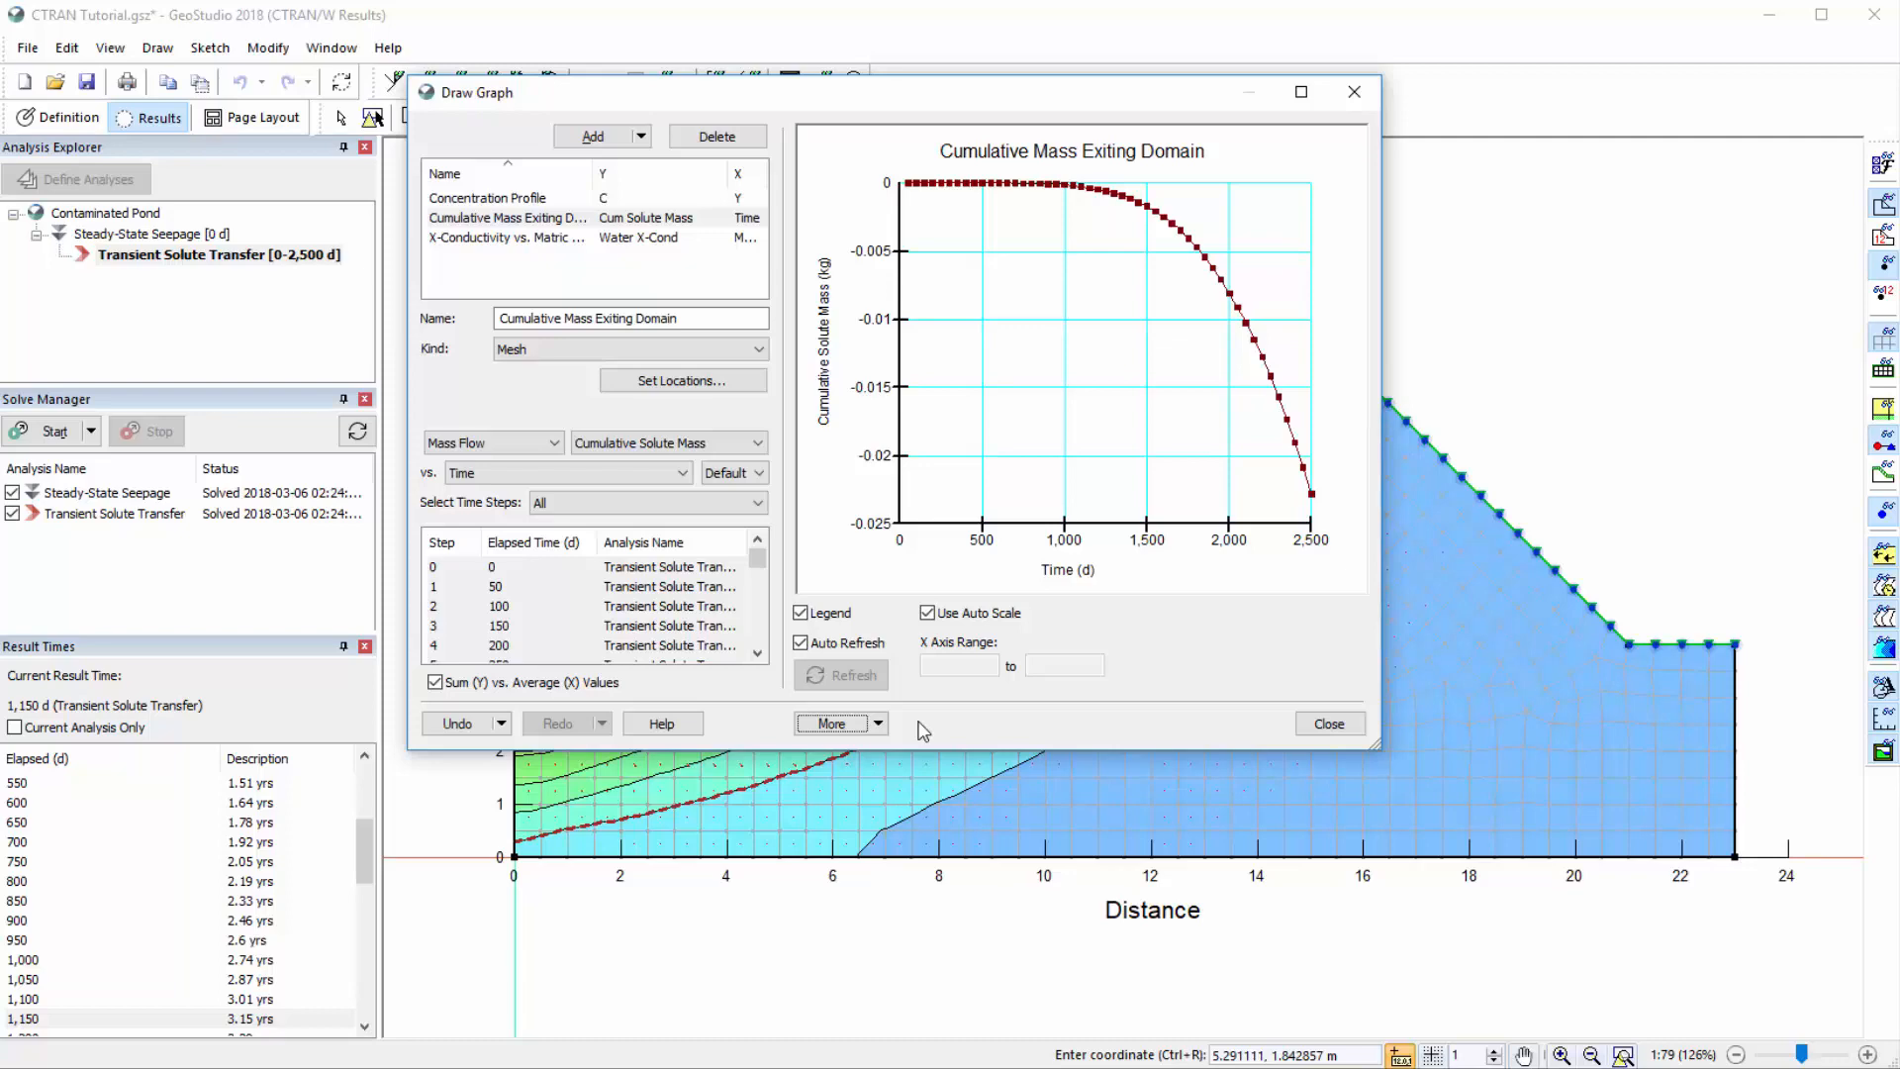
{"action": "key", "text": "F1"}
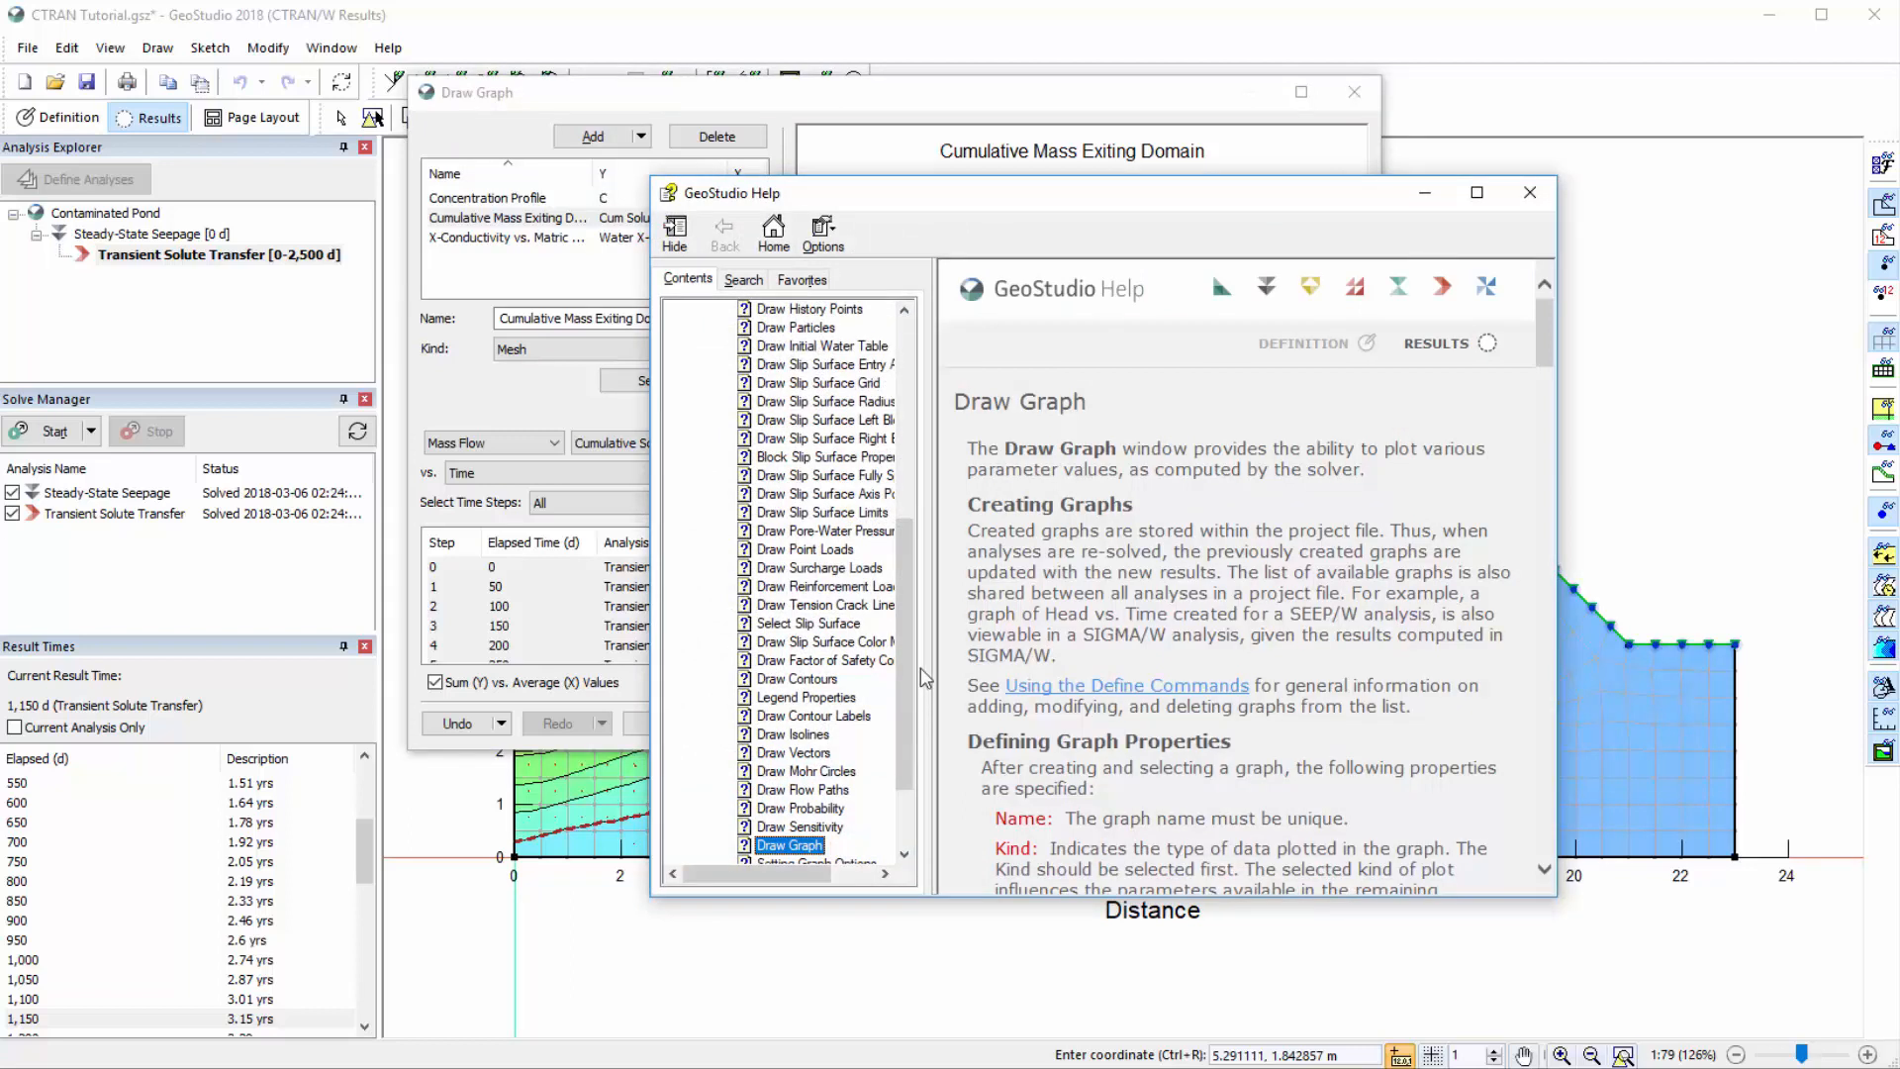
{"action": "left_click", "coordinate": [774, 237]}
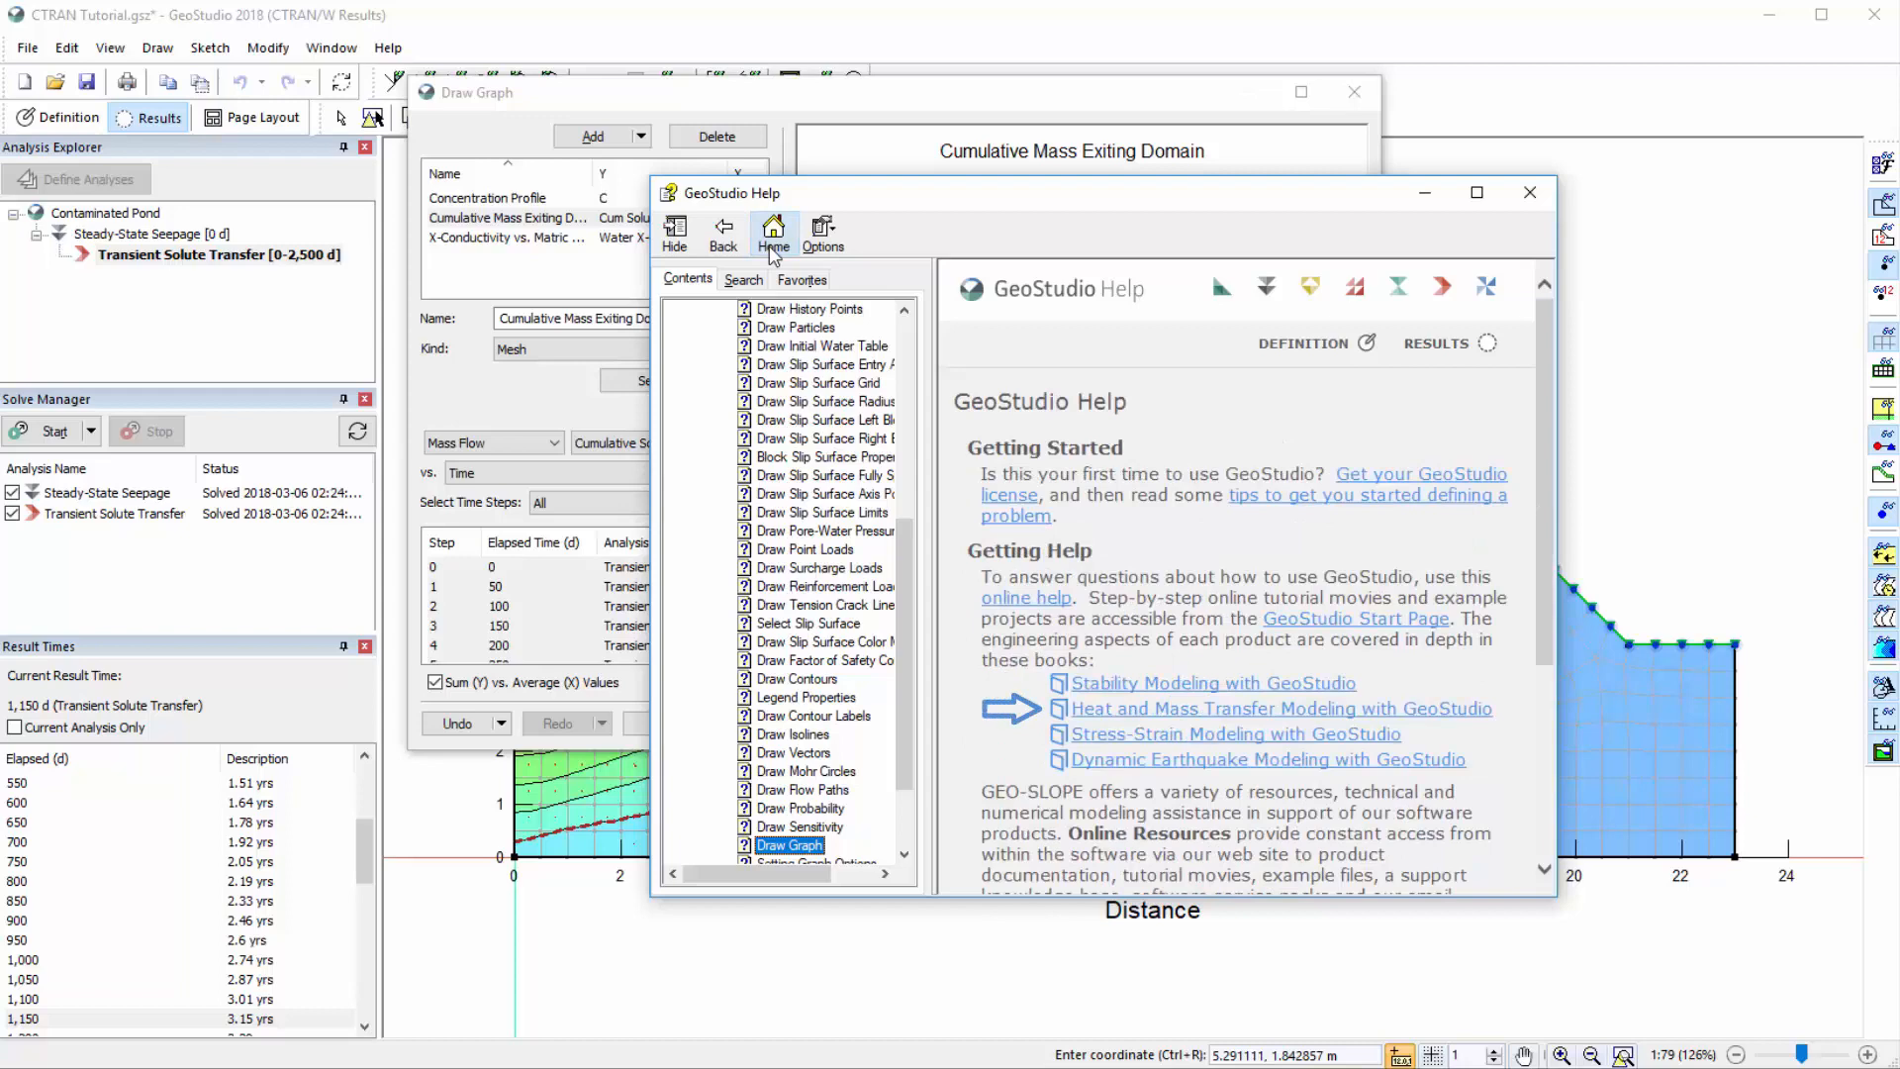
{"action": "left_click", "coordinate": [1530, 192]}
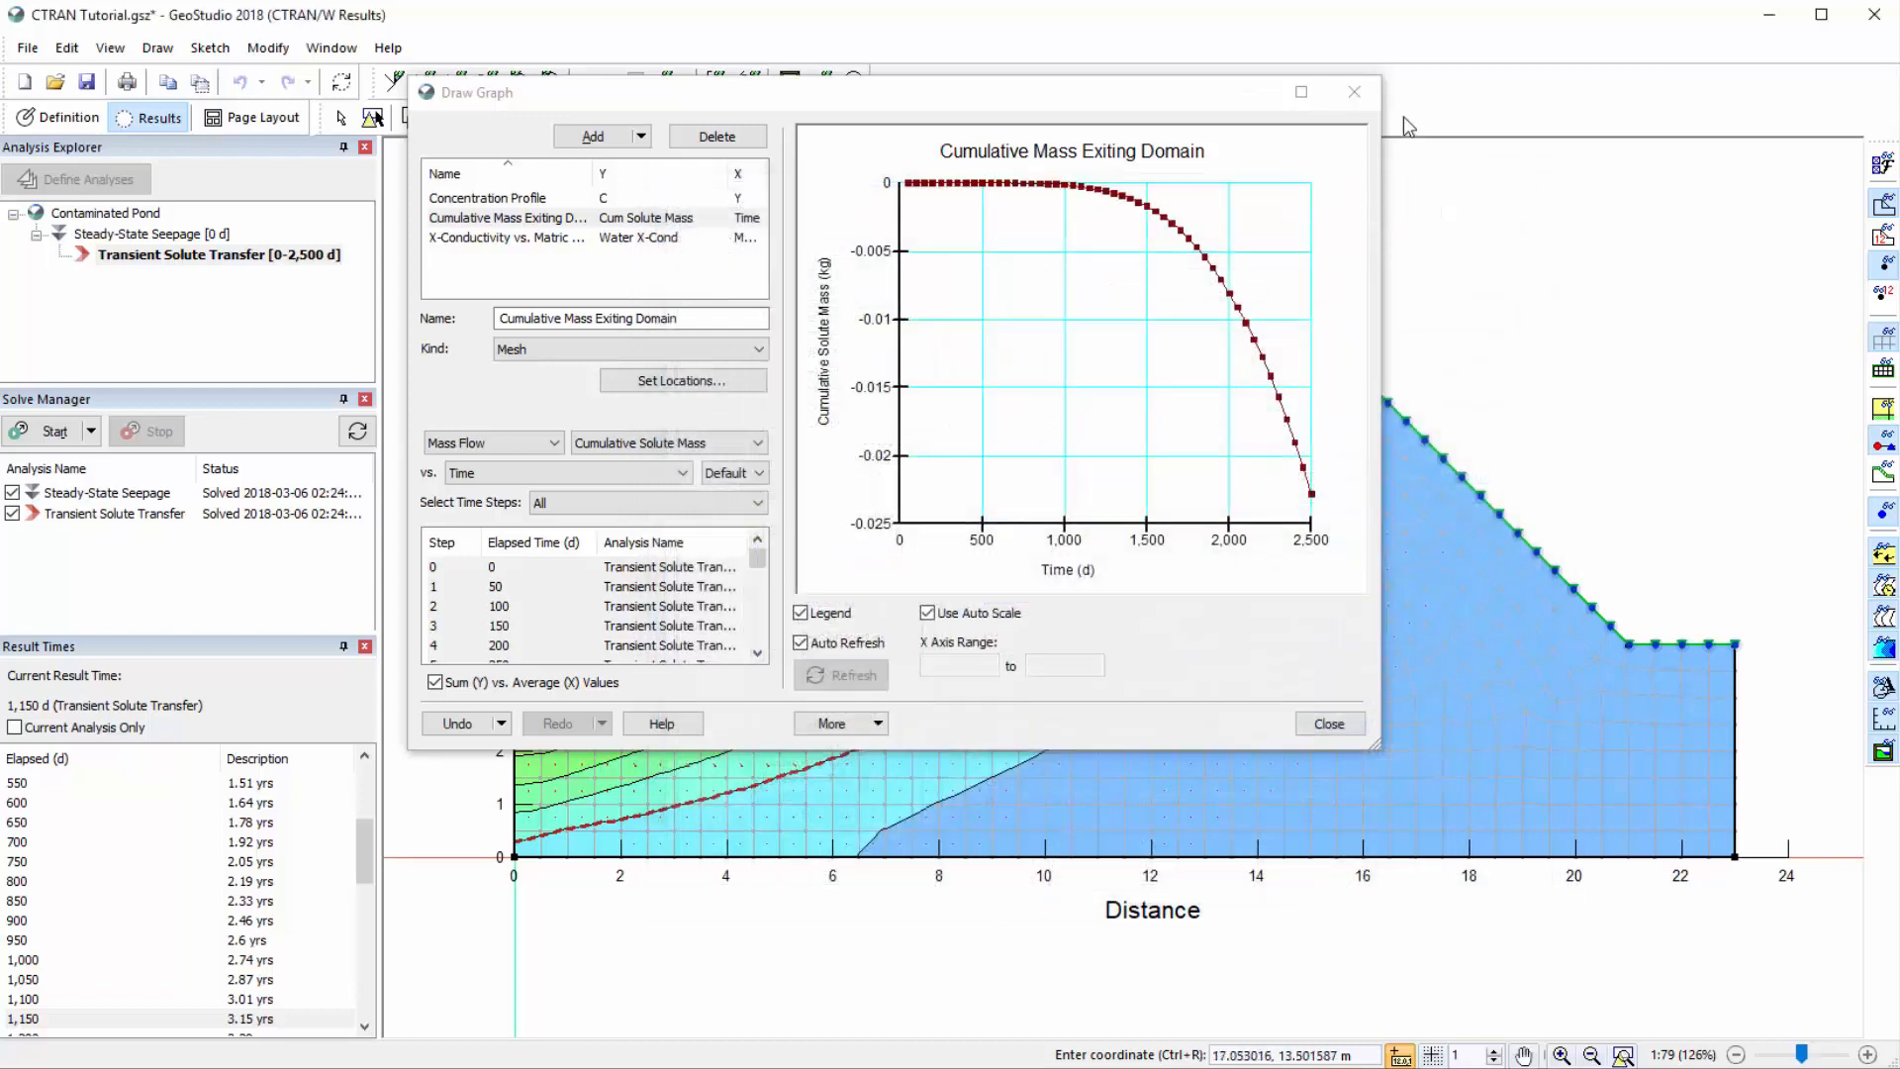
Close the graph window and display the transient solute transfer results in the page layout view
{"action": "left_click", "coordinate": [1355, 91]}
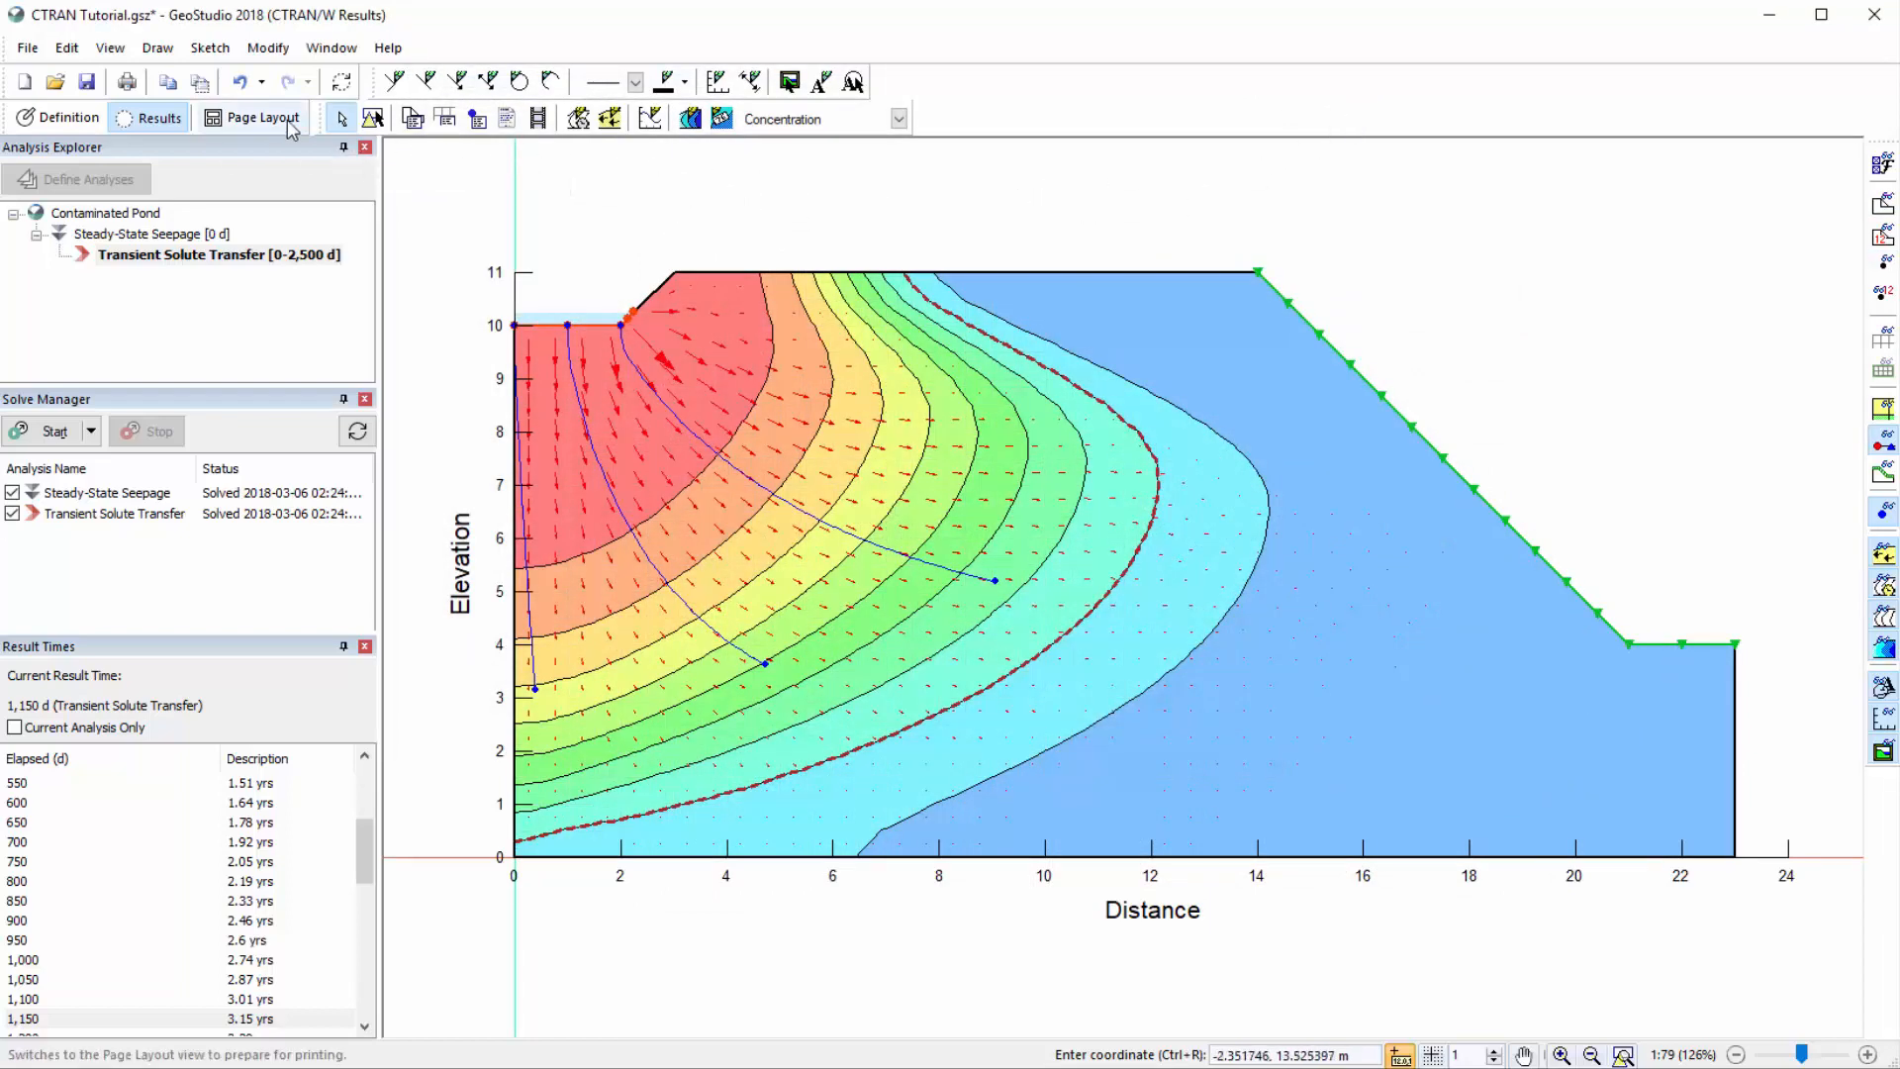
{"action": "left_click", "coordinate": [260, 118]}
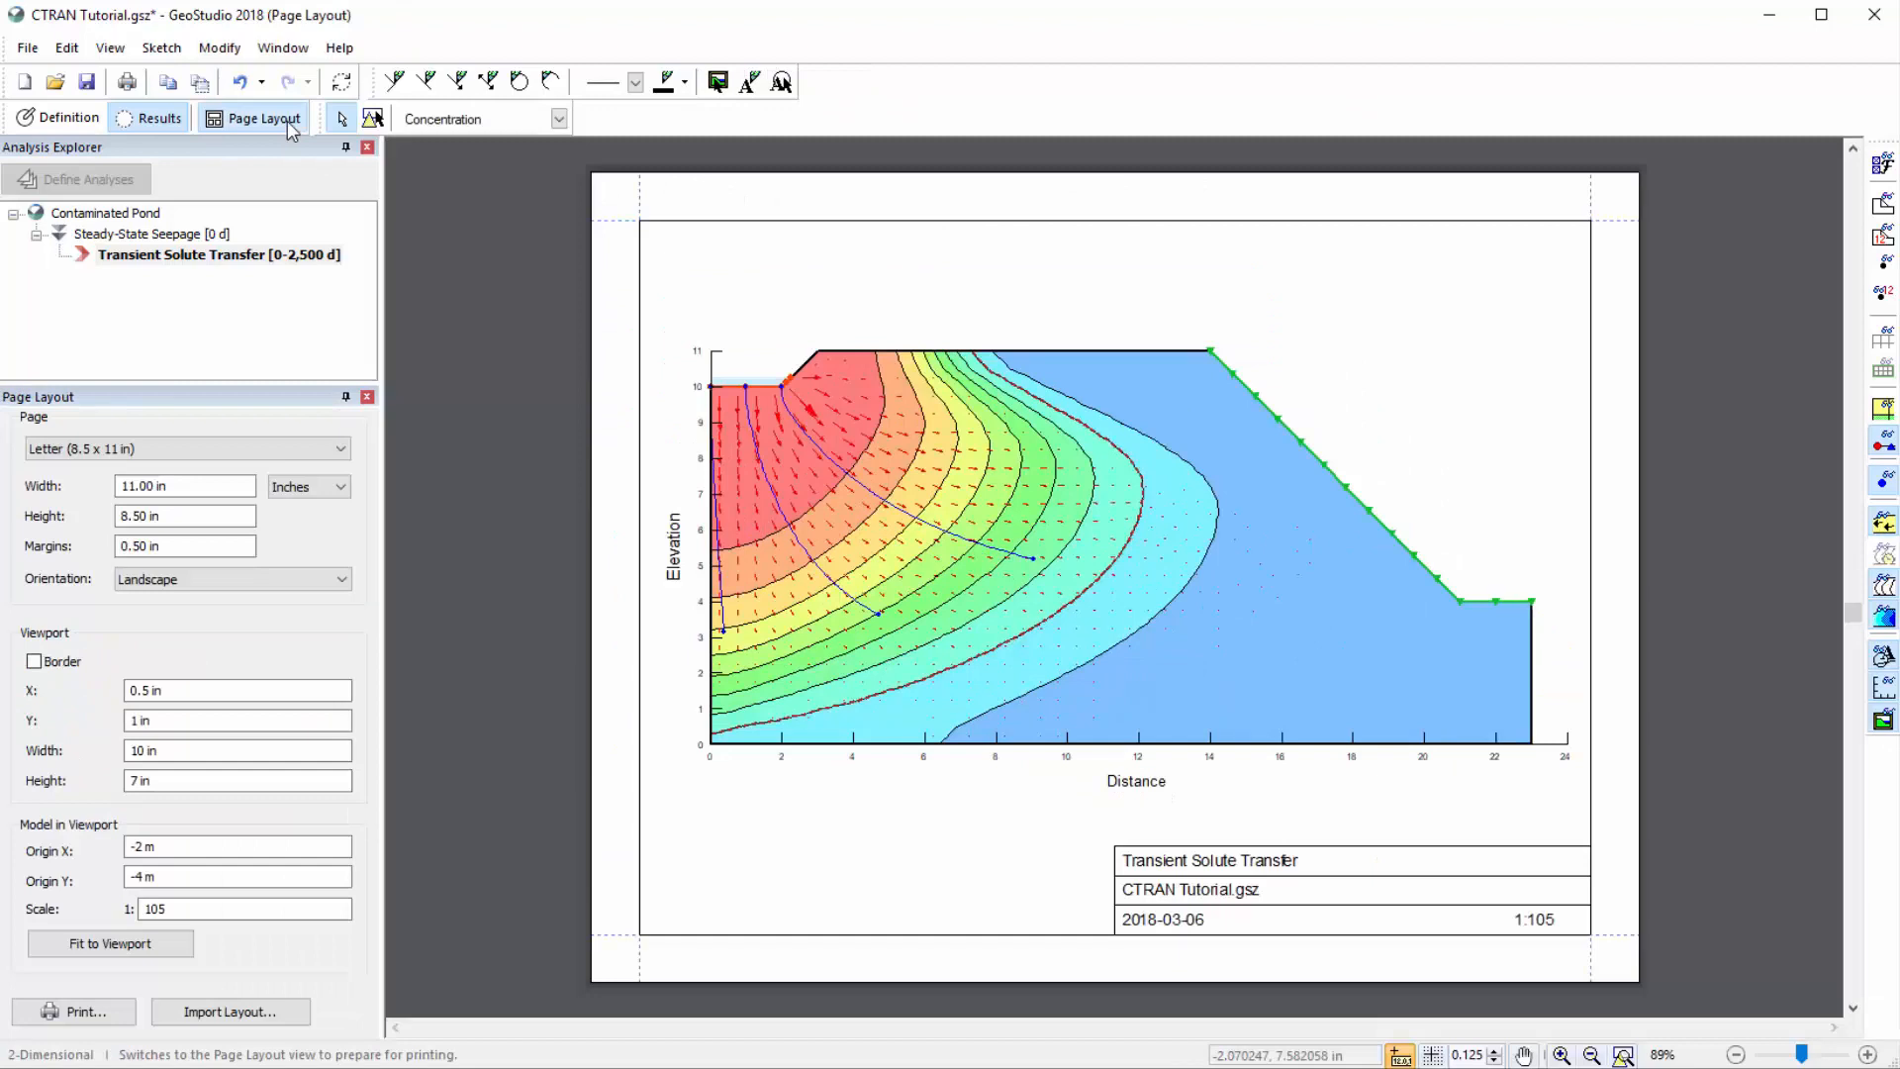